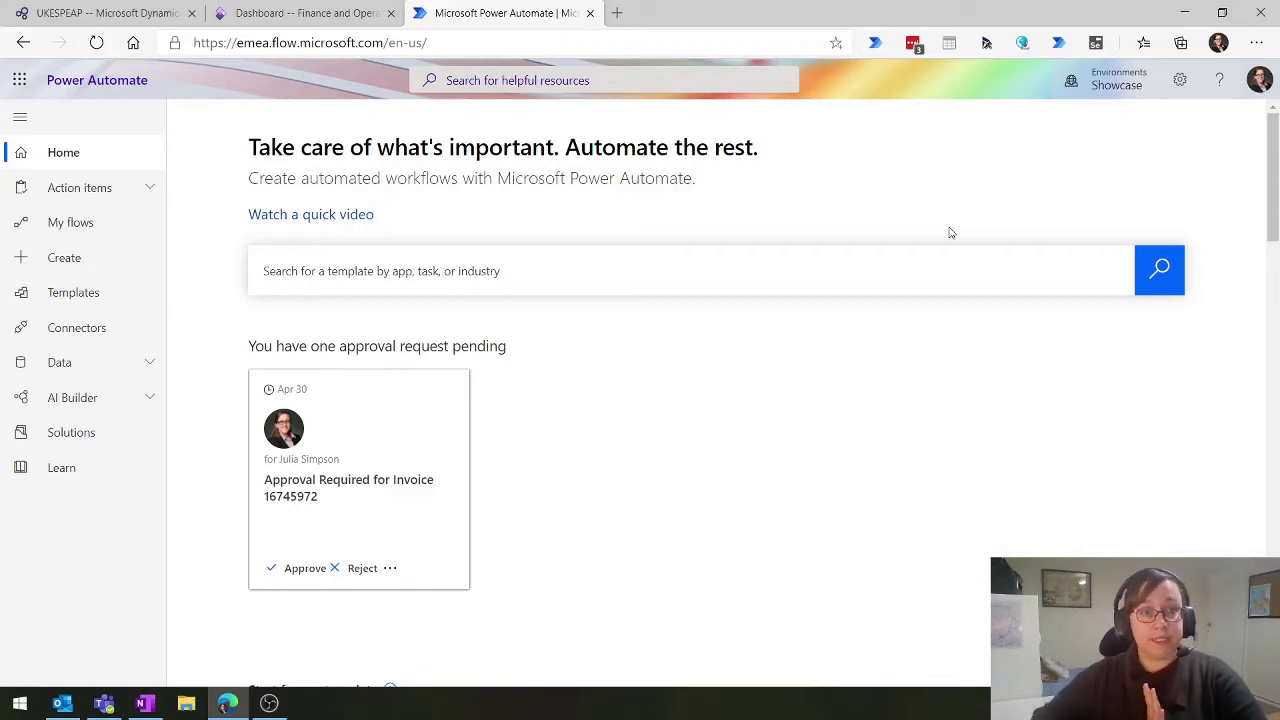
click(257, 10)
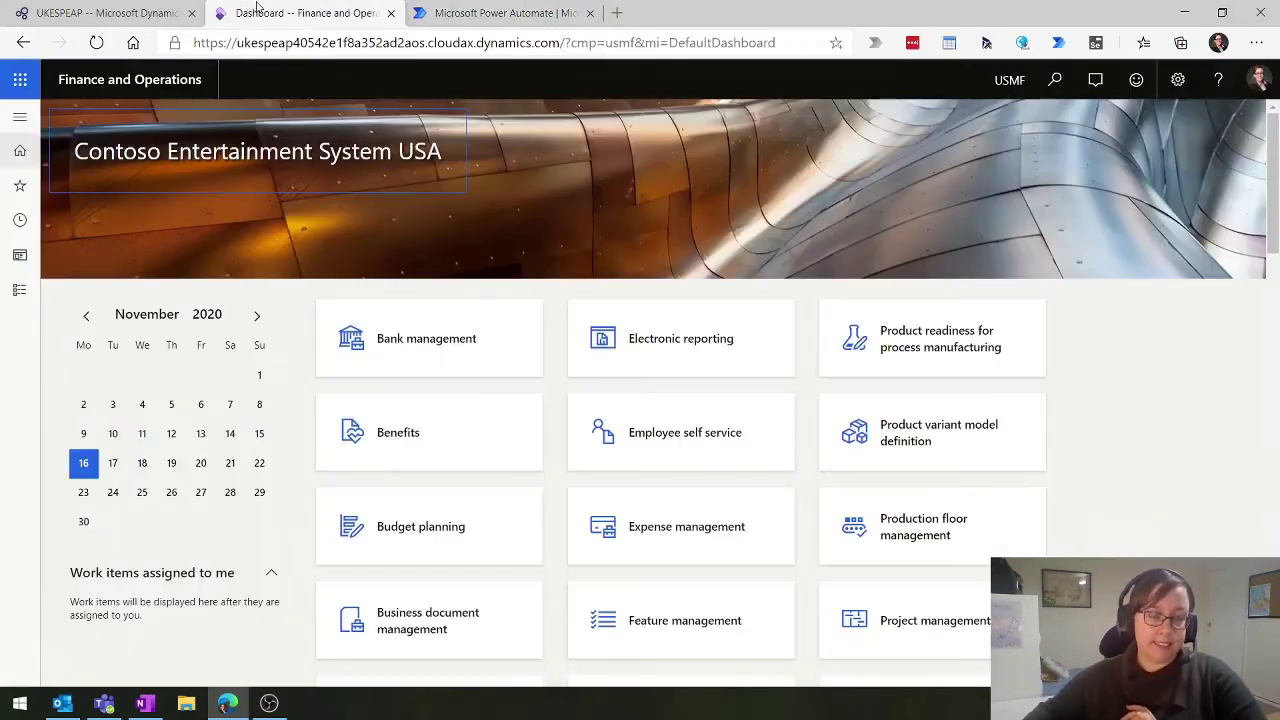
click(481, 14)
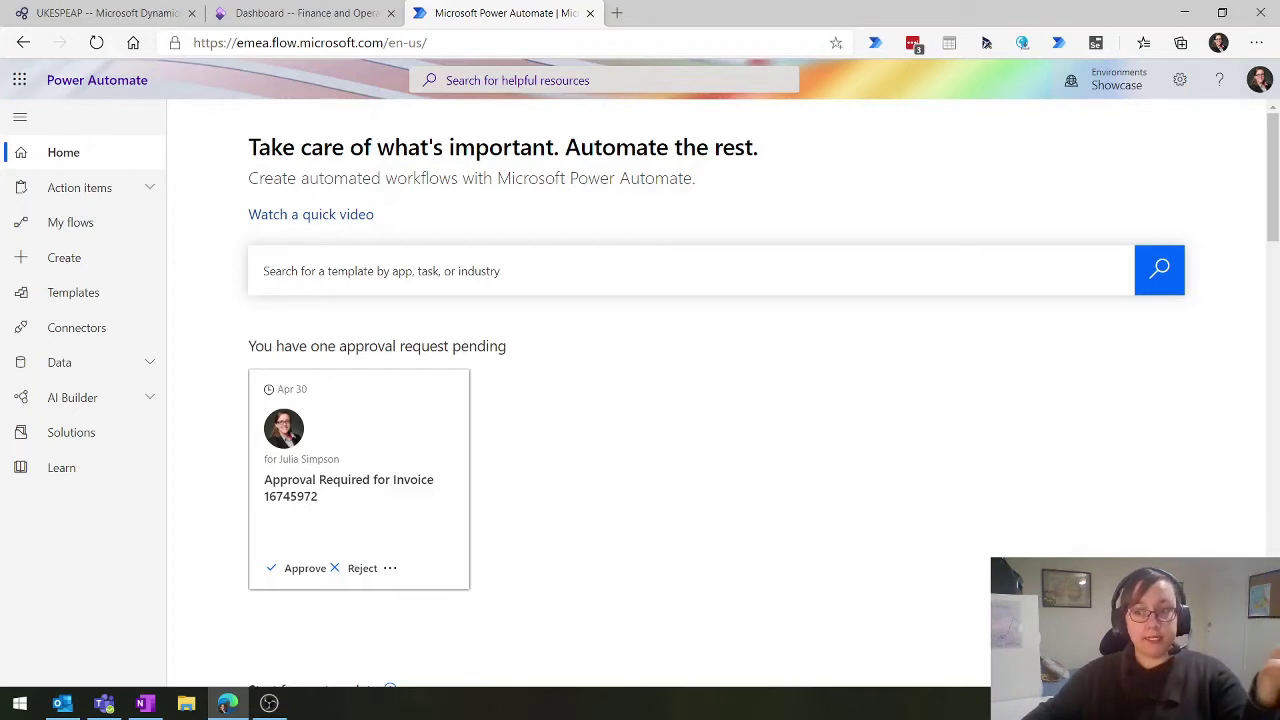
key(alt+Tab)
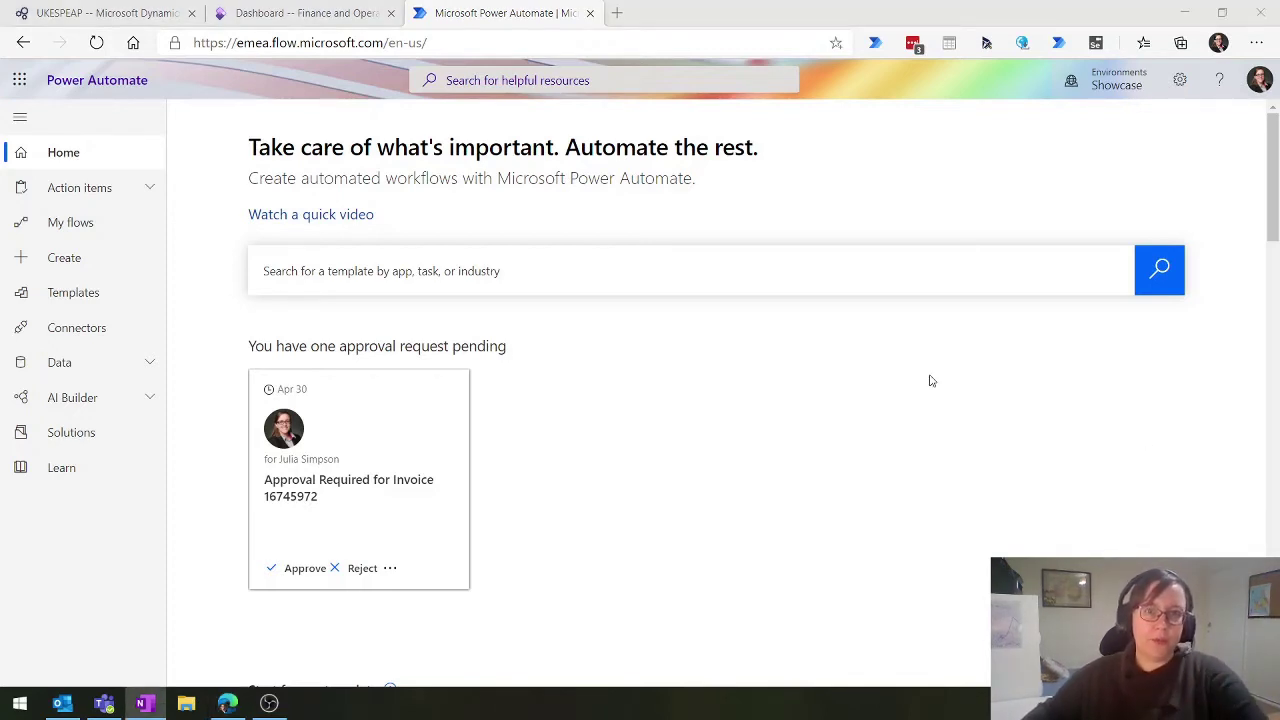
Create an unnamed instant flow from blank that uses the "Manually trigger a flow" trigger
click(50, 255)
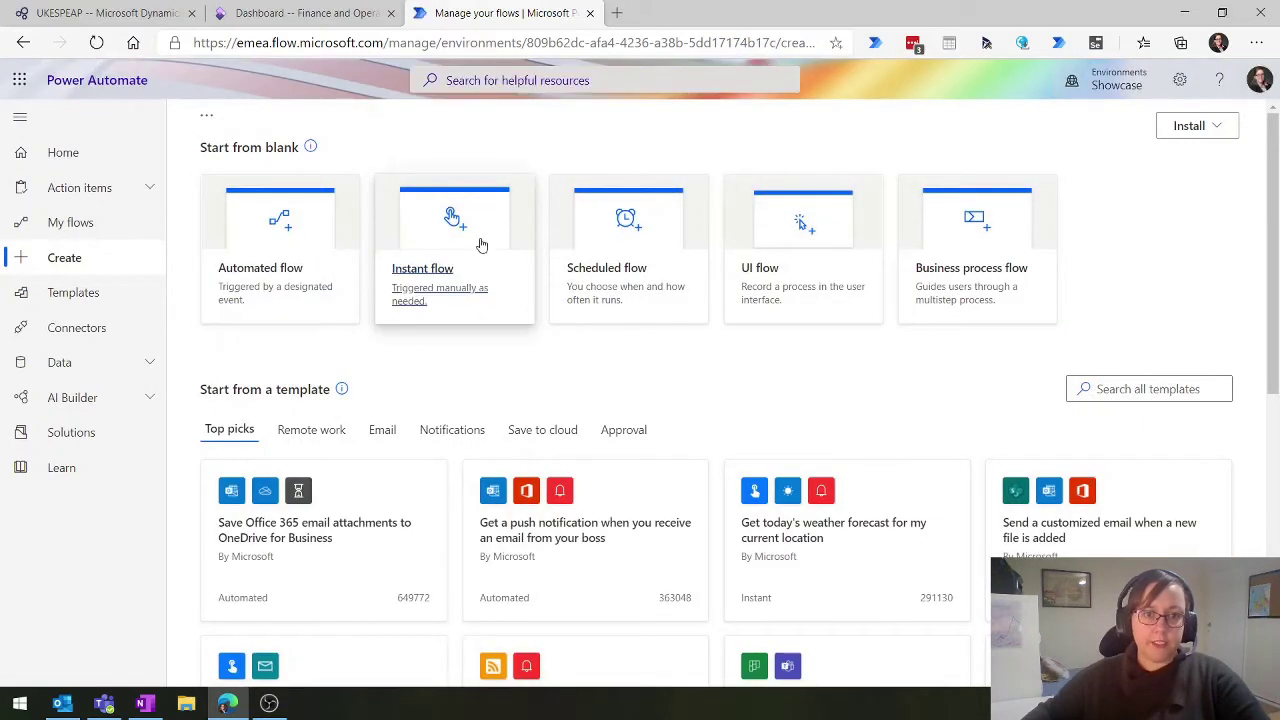
click(480, 246)
click(880, 300)
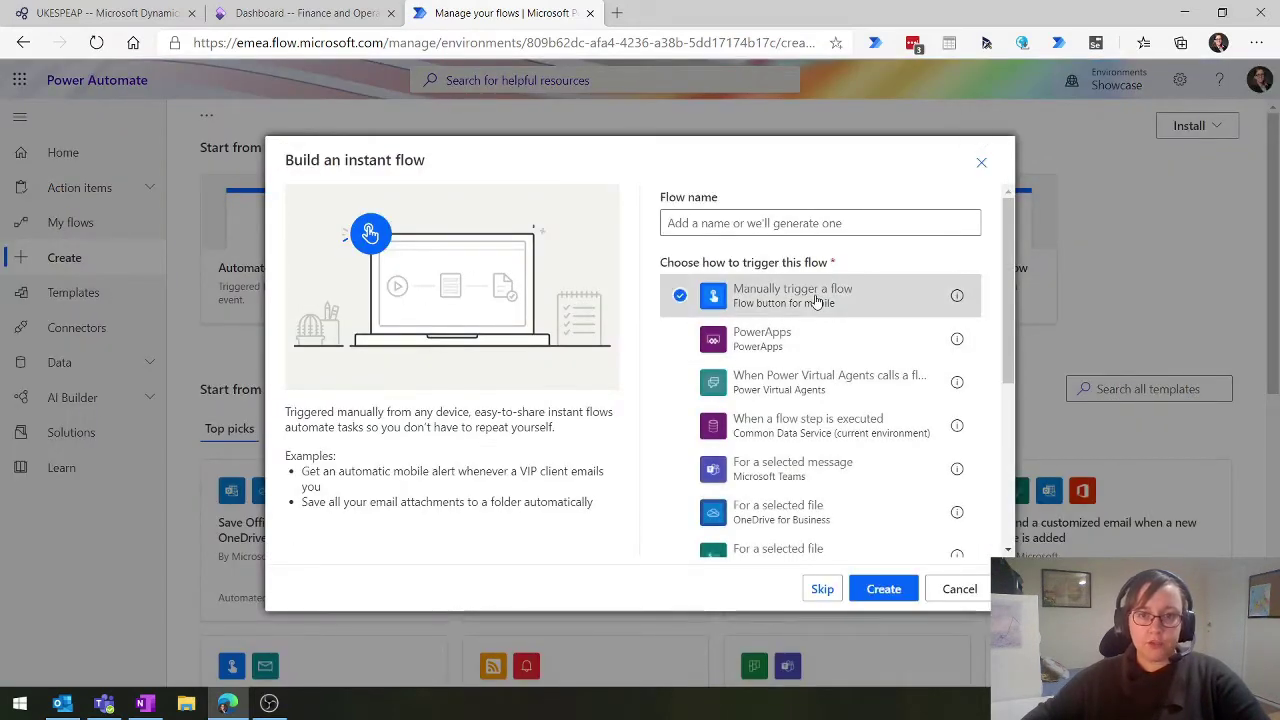
click(882, 591)
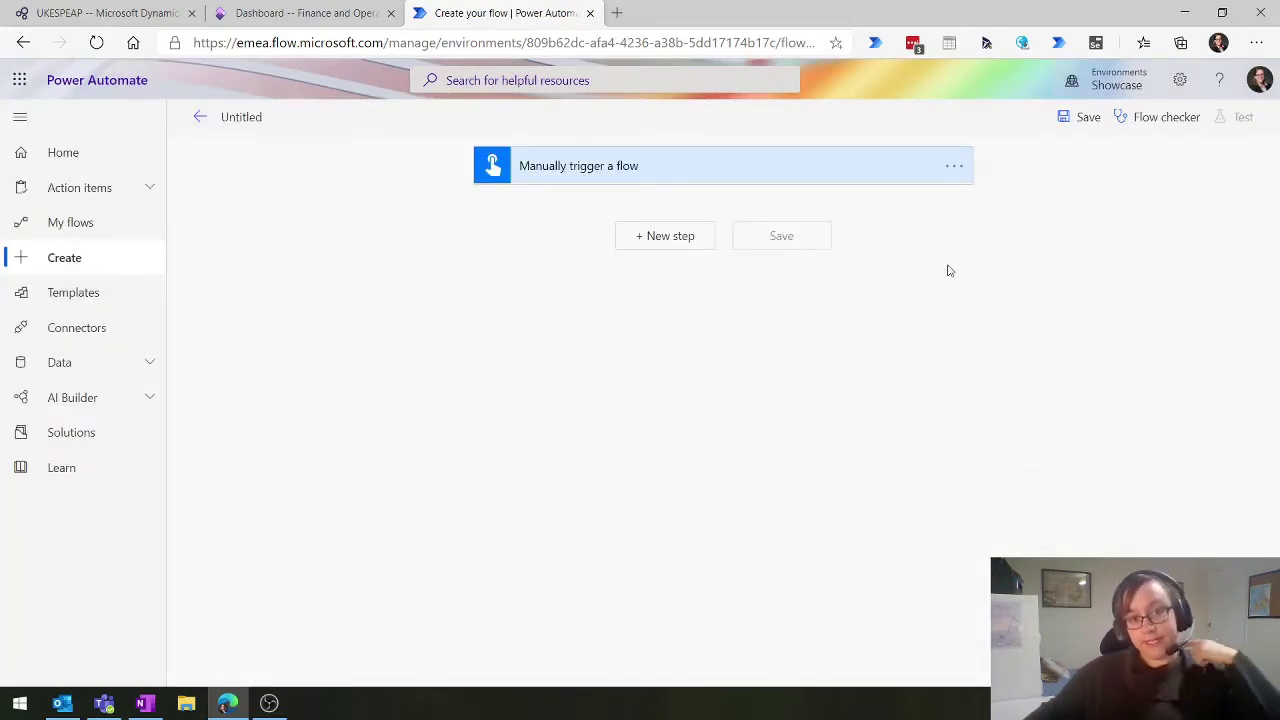
Add a "Create record" action from the Dynamics 365 for Fin & Ops connector below the manual trigger
click(642, 242)
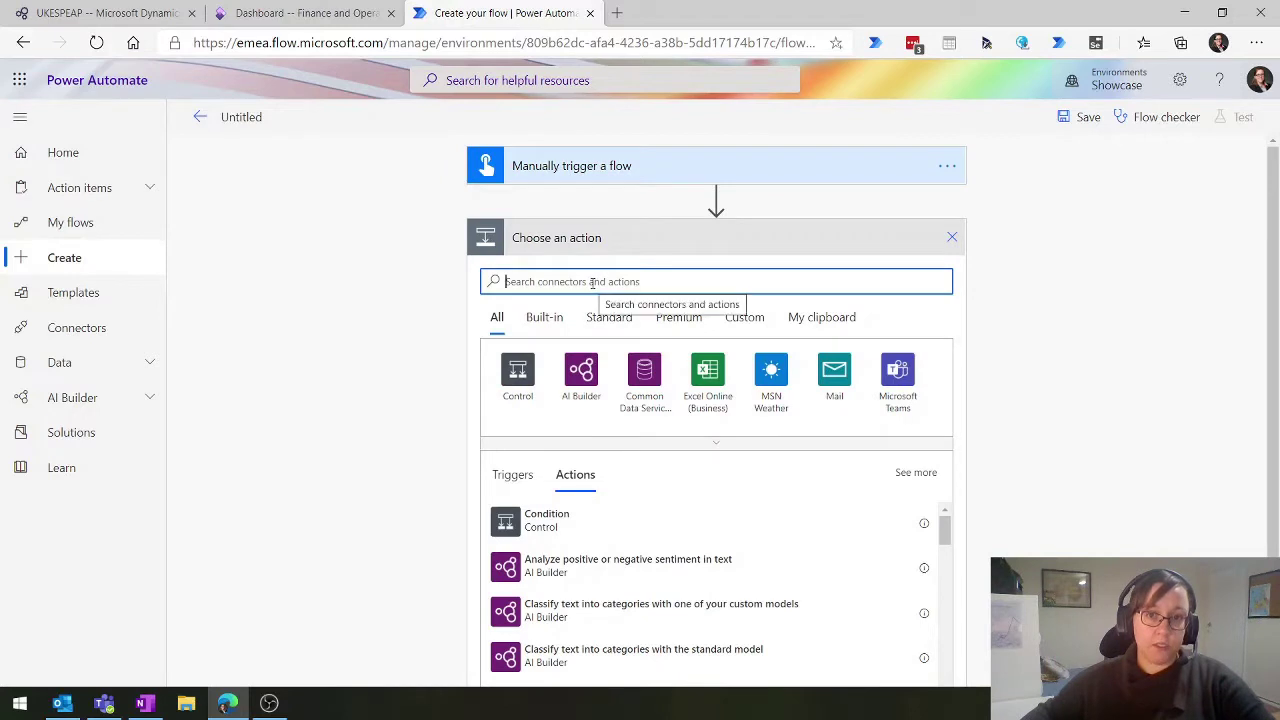
text(D)
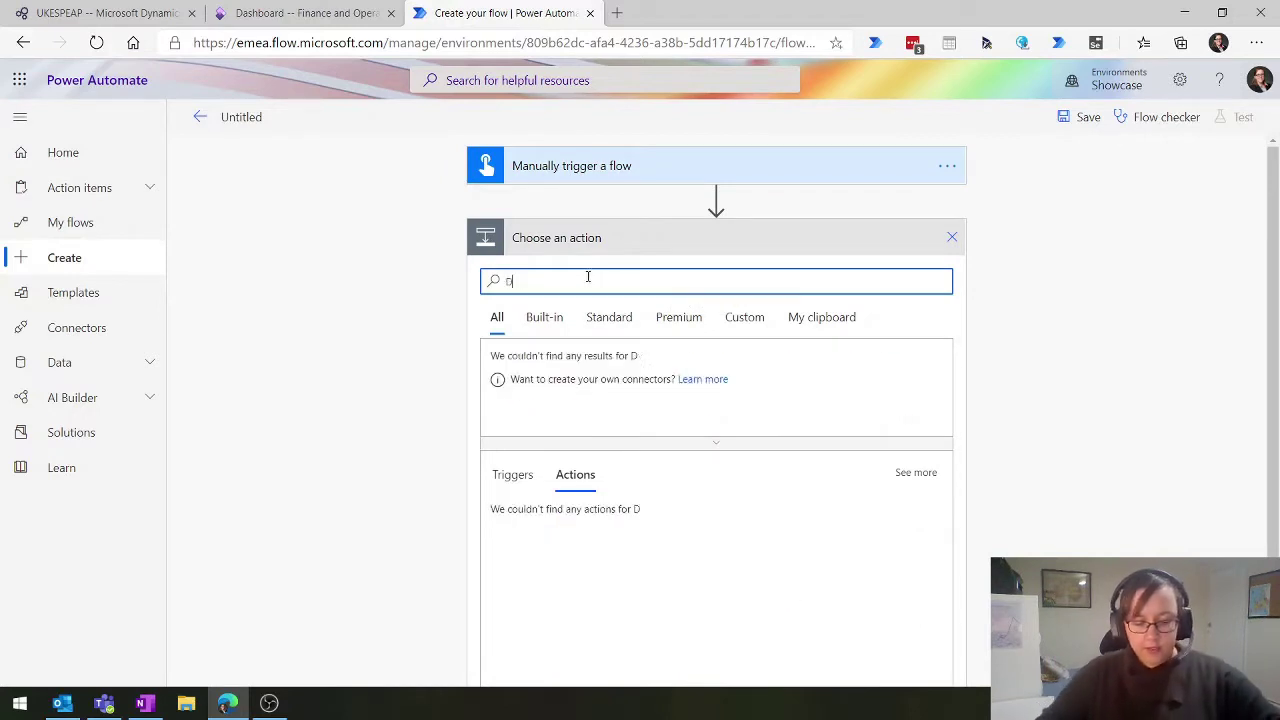
text(ynamics 365)
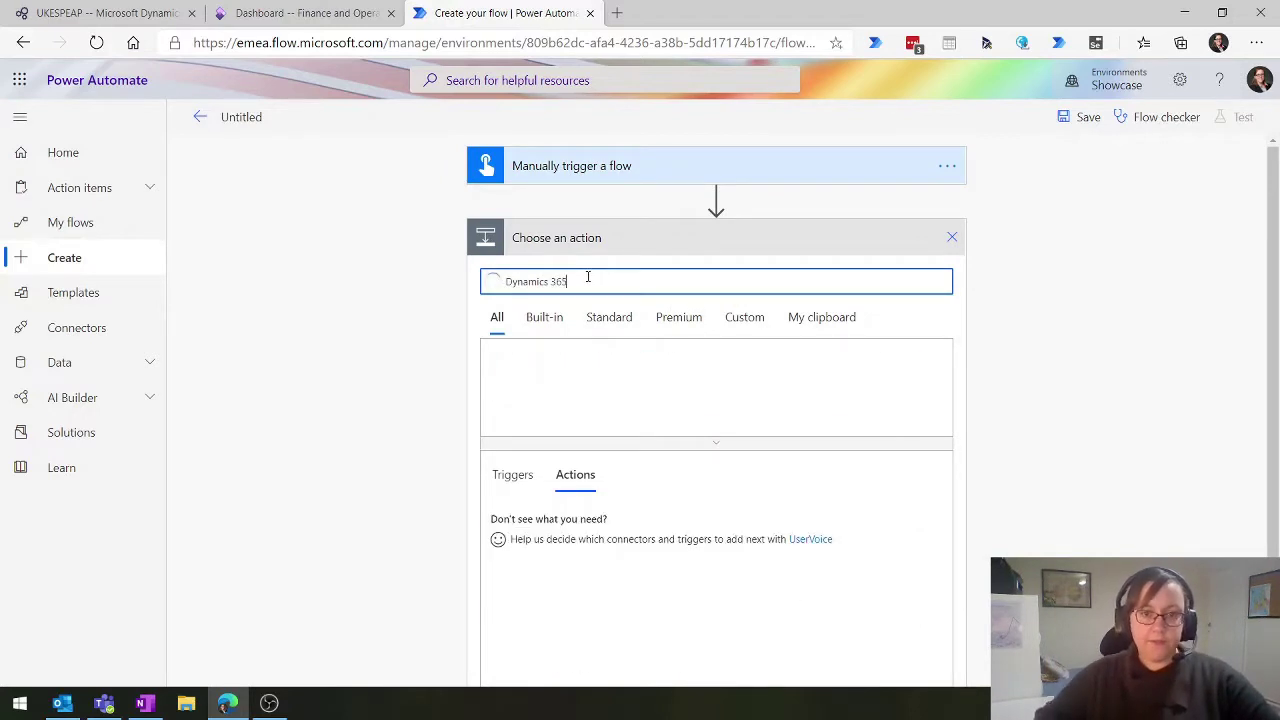
click(715, 446)
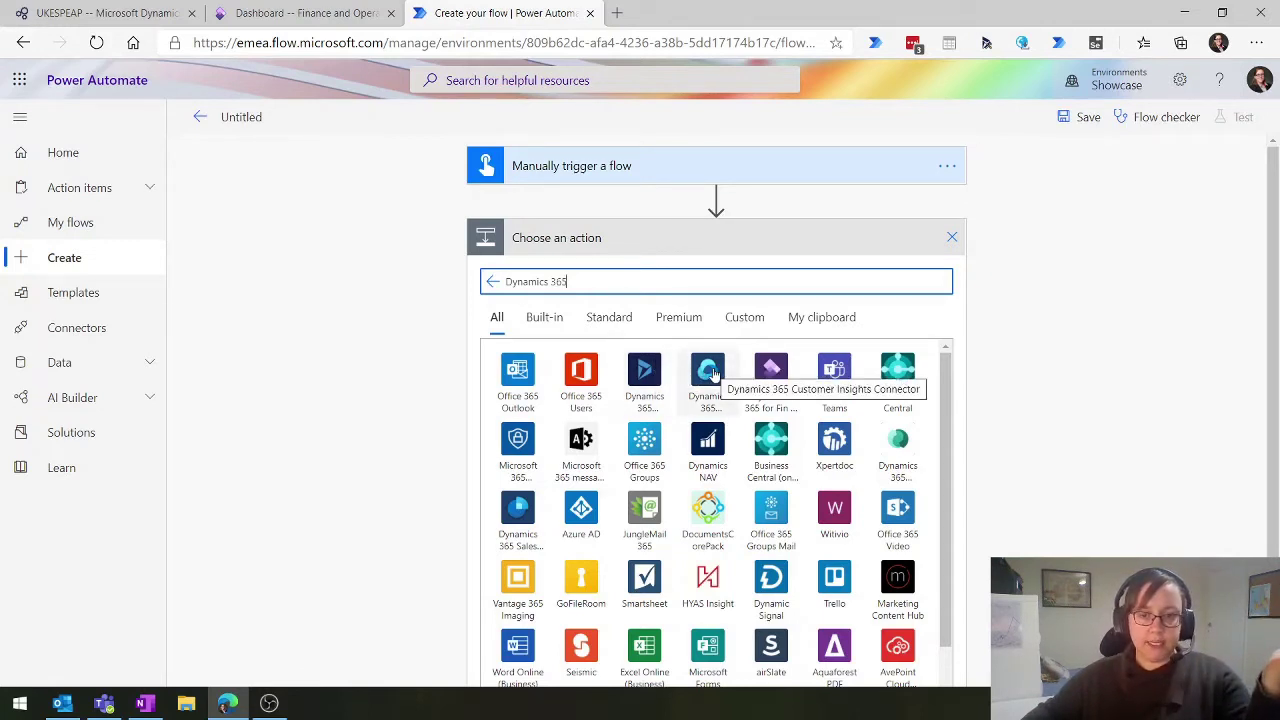
click(773, 376)
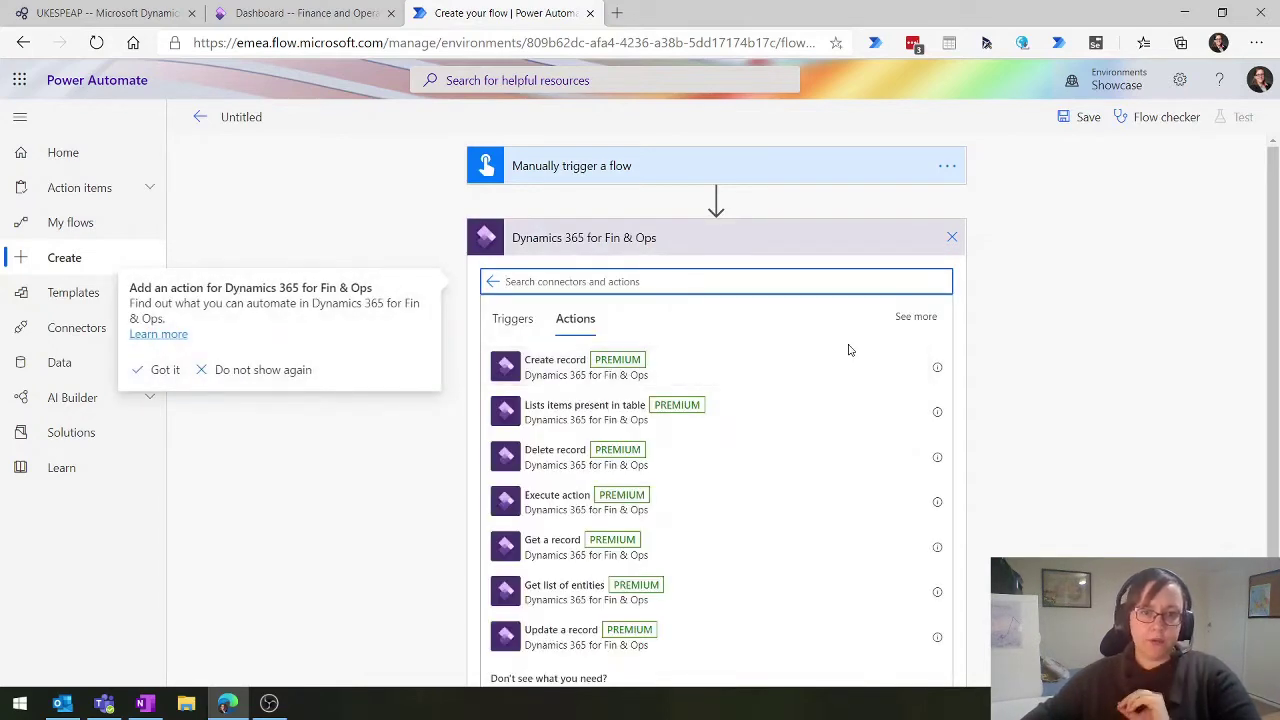
scroll(1073, 355, down, 1)
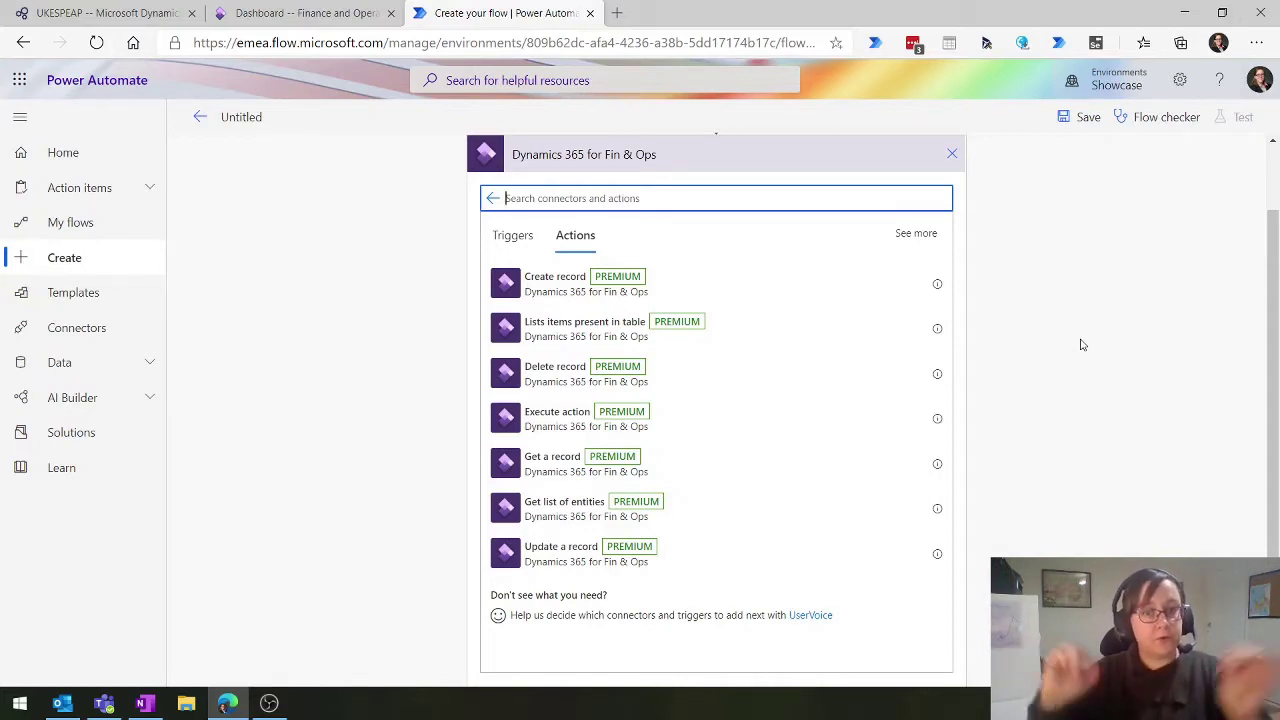
click(707, 287)
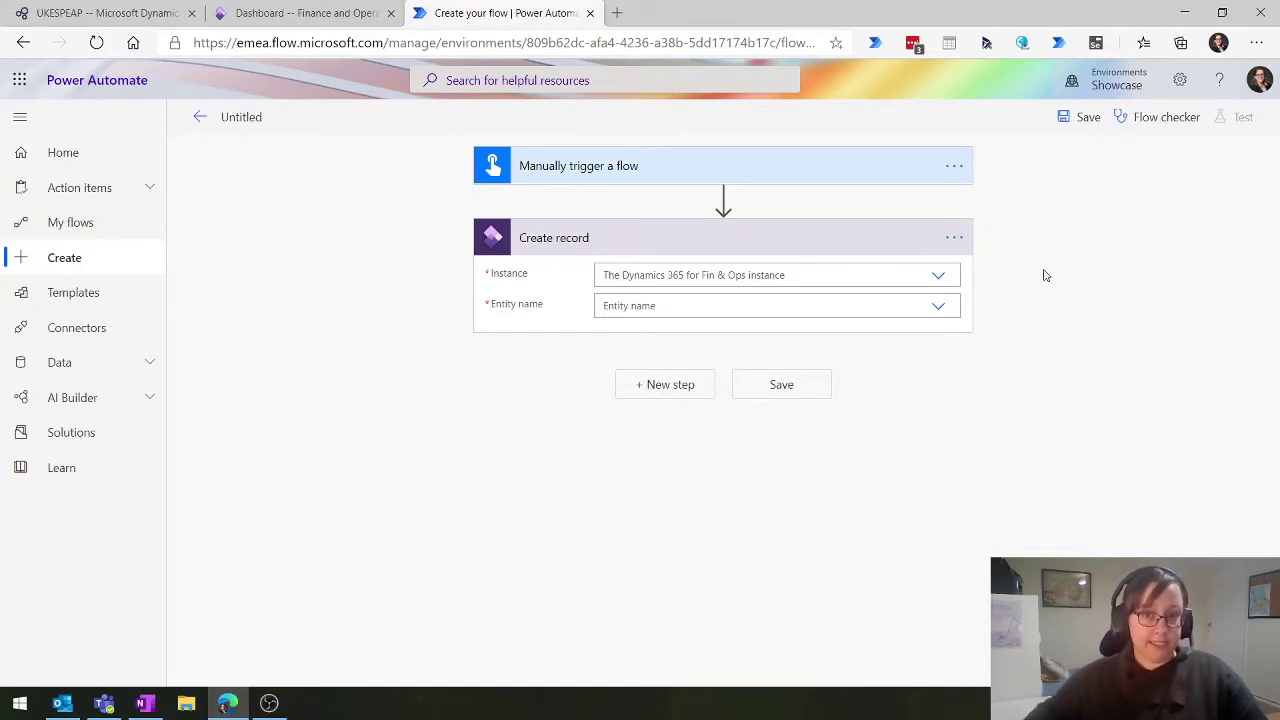
Set the Create record action's instance to ukespeap40542e1f8a352ad2aos.cloudax.dynamics.com
click(772, 276)
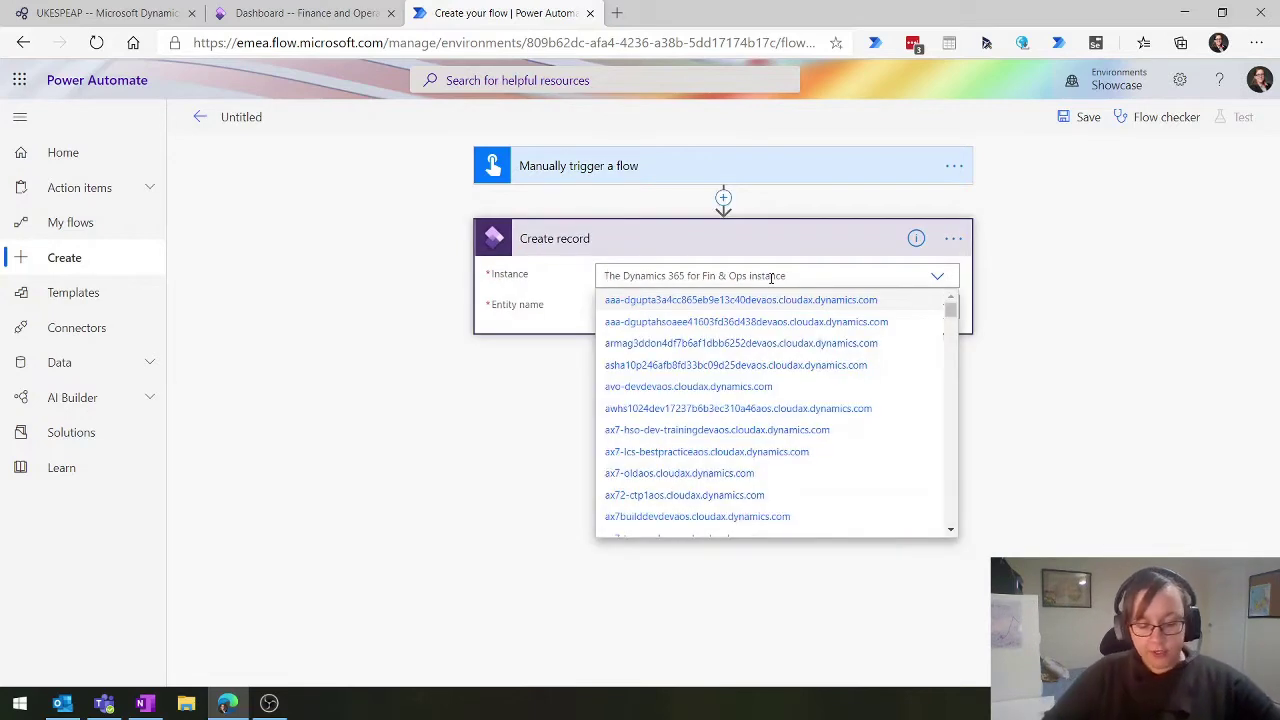
text(ukesp)
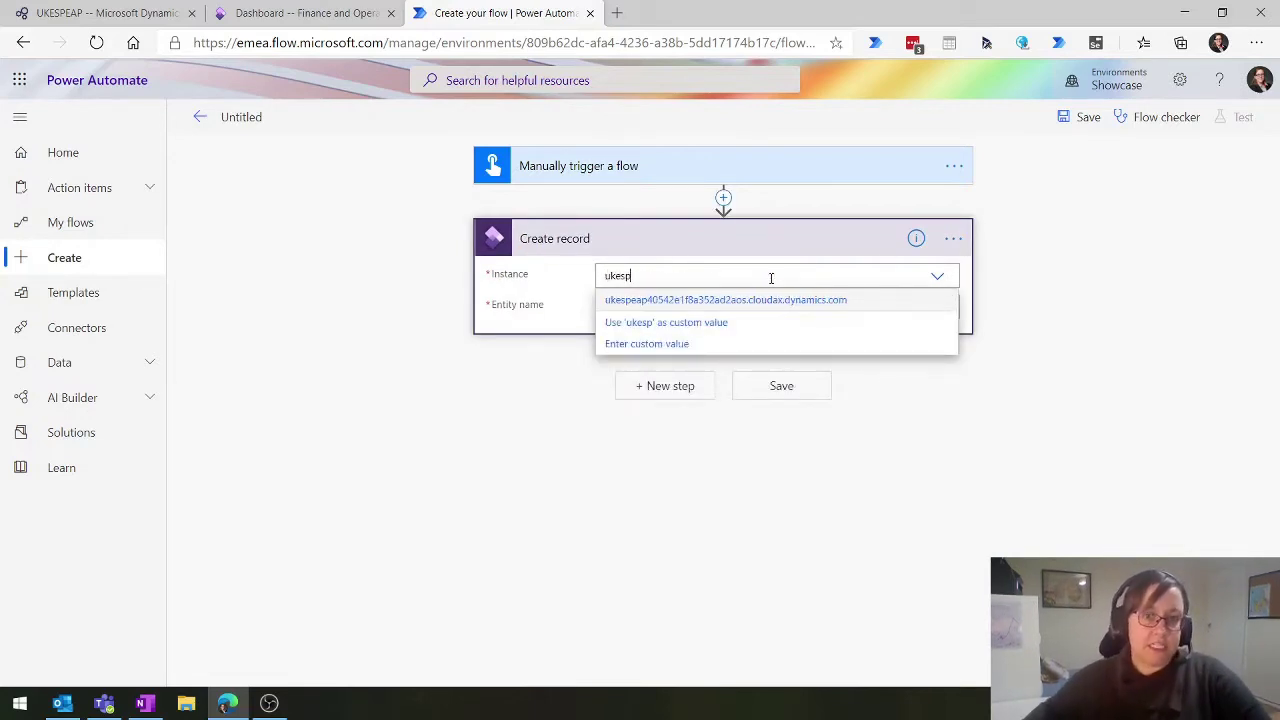
click(654, 305)
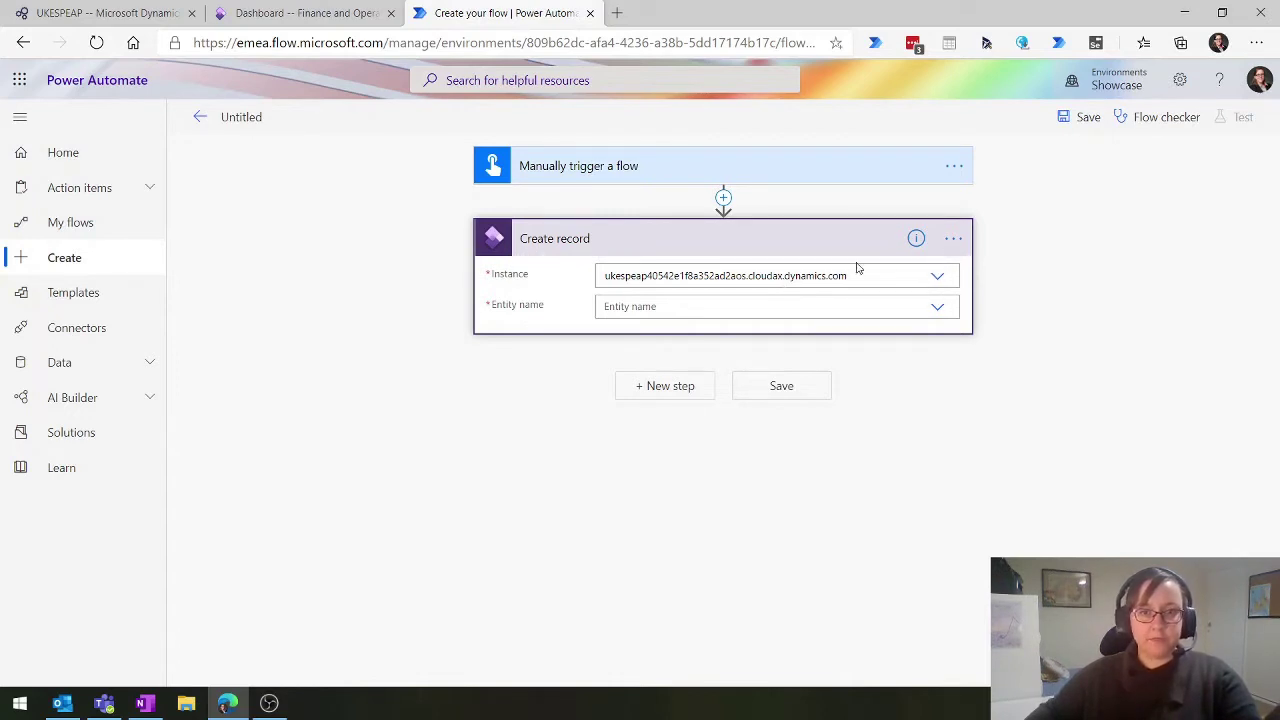
Compare the chosen instance with the host name in the Finance and Operations web address, and return to the flow
click(290, 14)
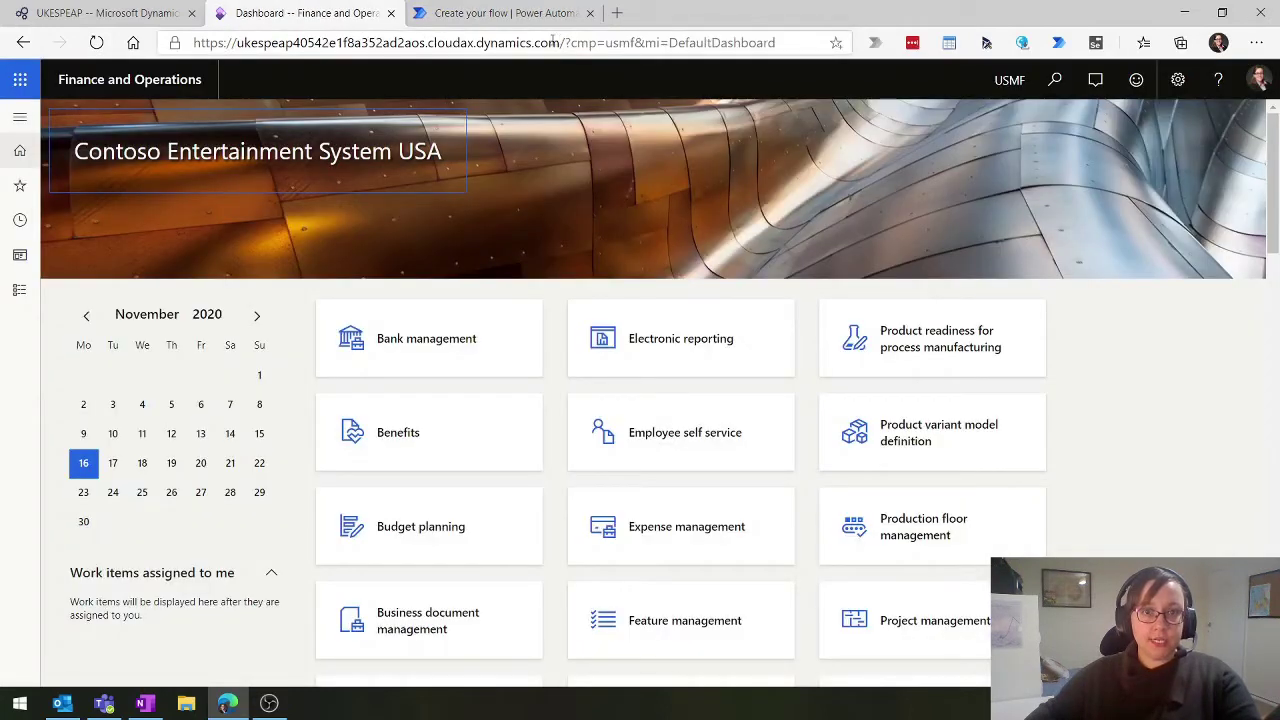
drag(558, 43, 155, 48)
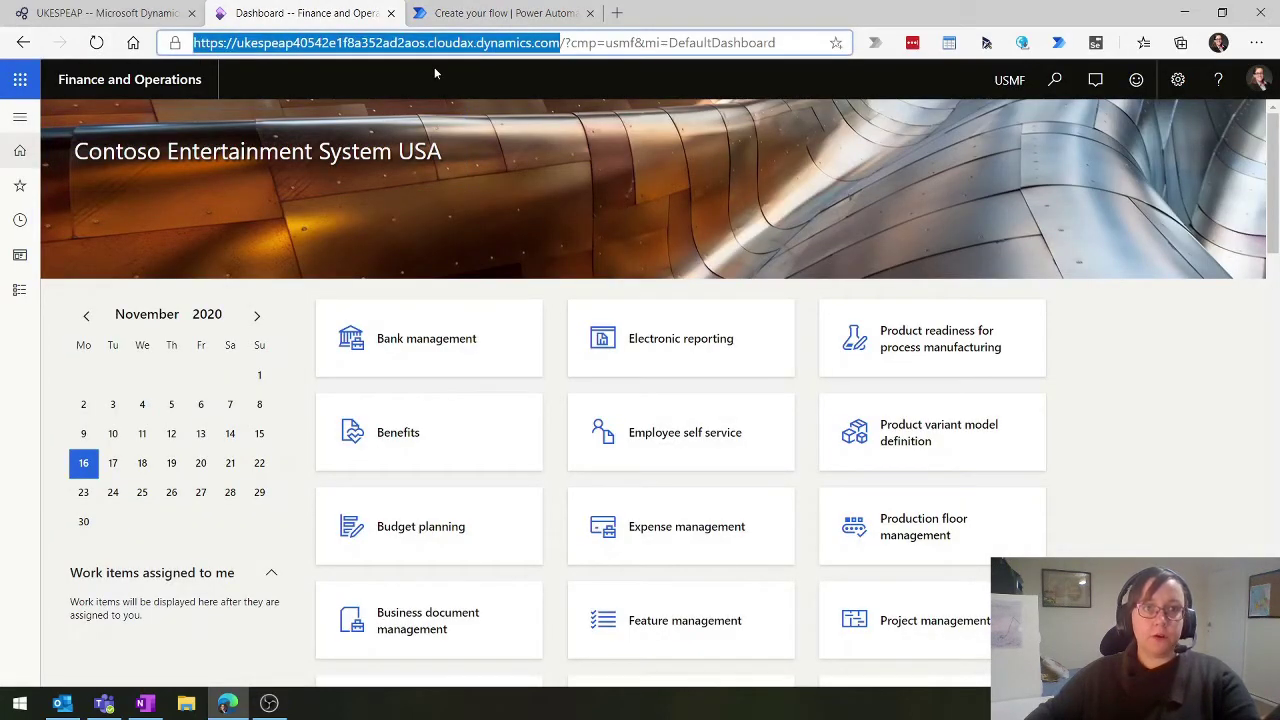
click(250, 43)
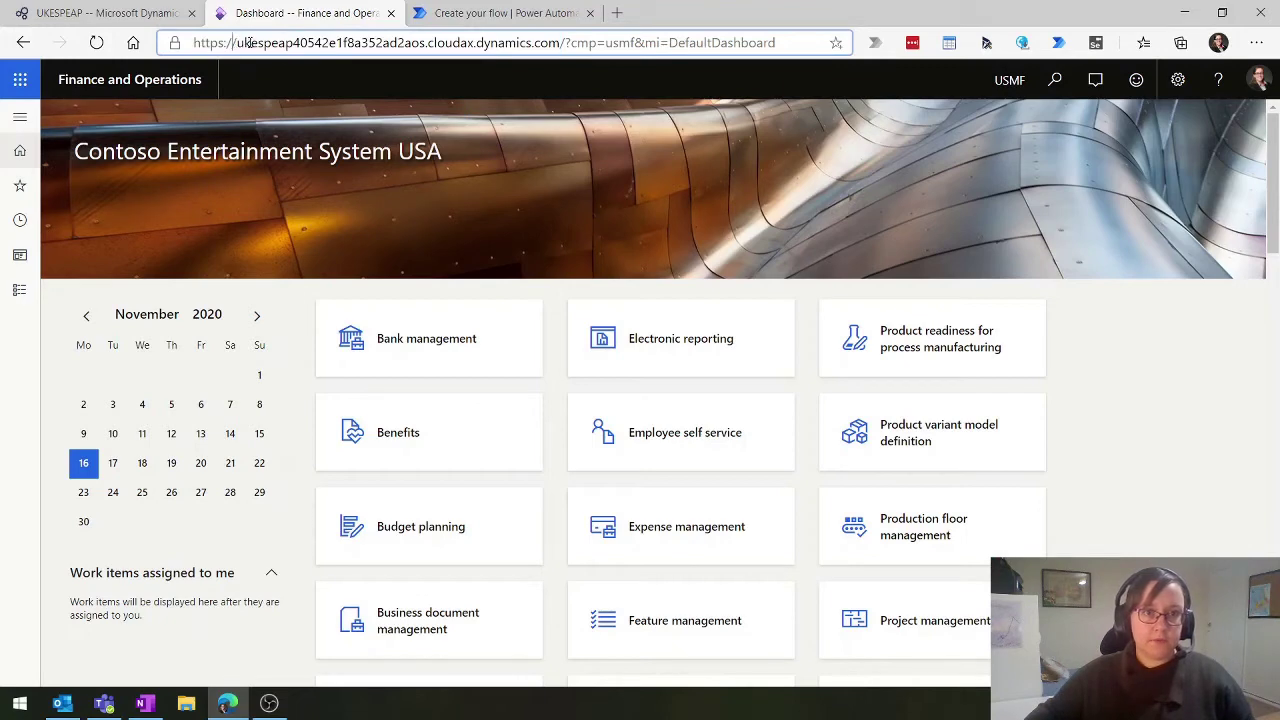
drag(238, 43, 390, 43)
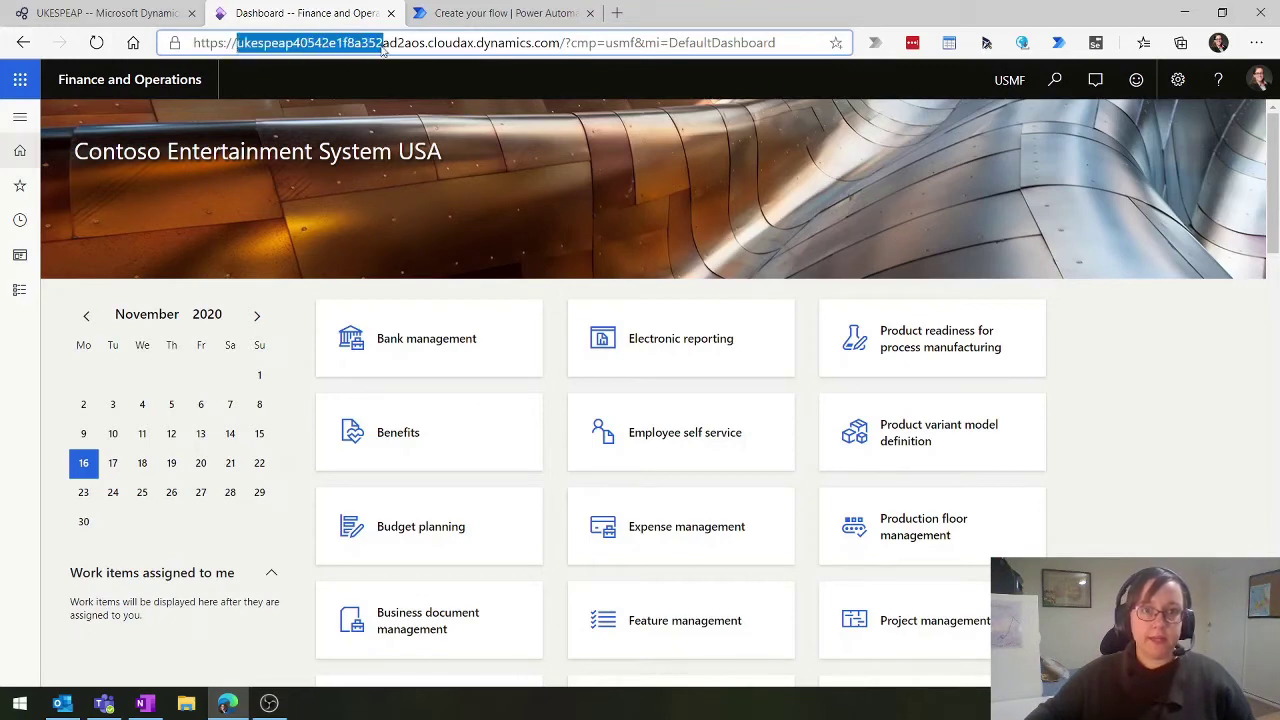
click(505, 13)
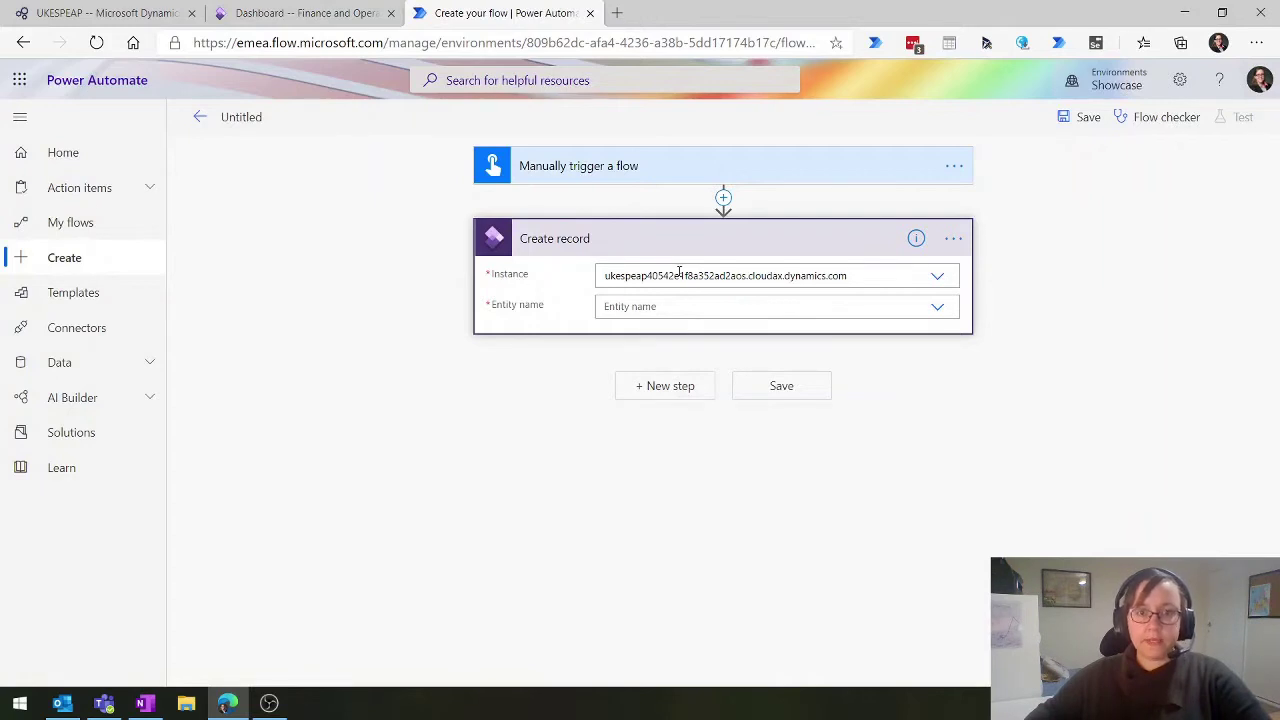
Browse the entity names available for the Create record action
click(788, 306)
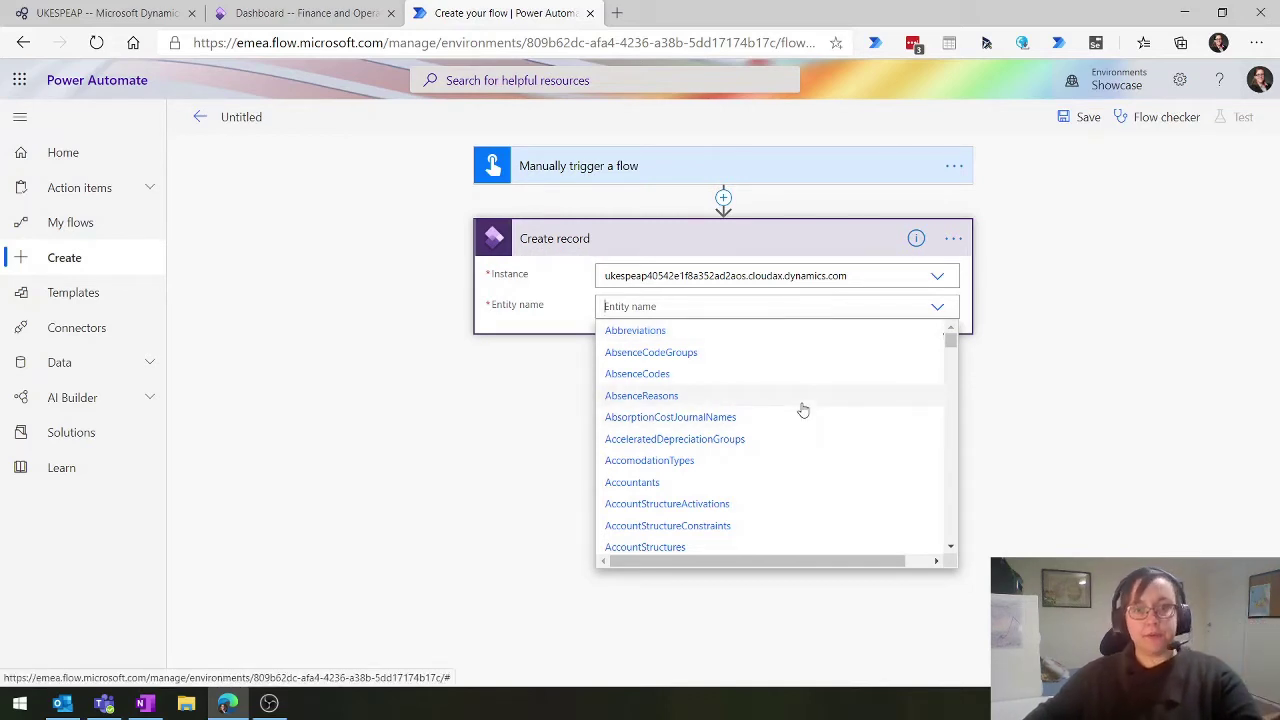
scroll(802, 410, down, 1)
scroll(802, 410, down, 1)
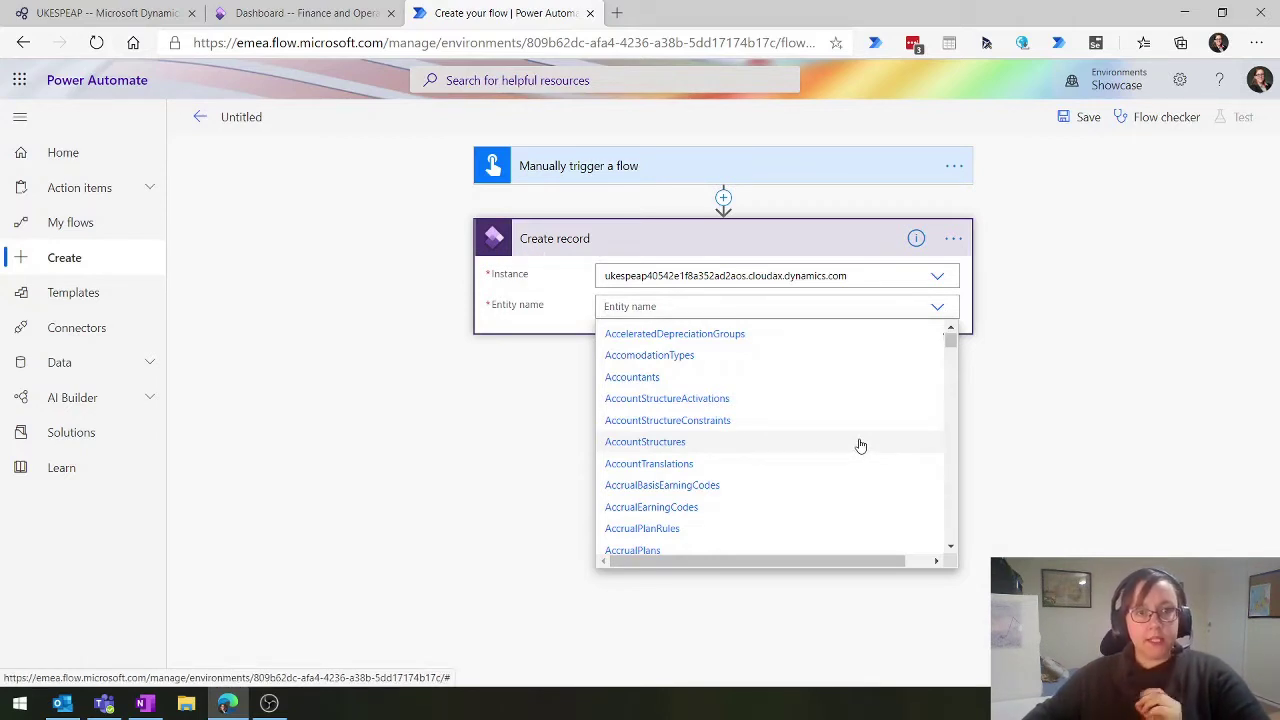
Switch to Finance and Operations, open All customers in the Sales ledger module, and examine which entities it offers for opening in Excel
click(256, 12)
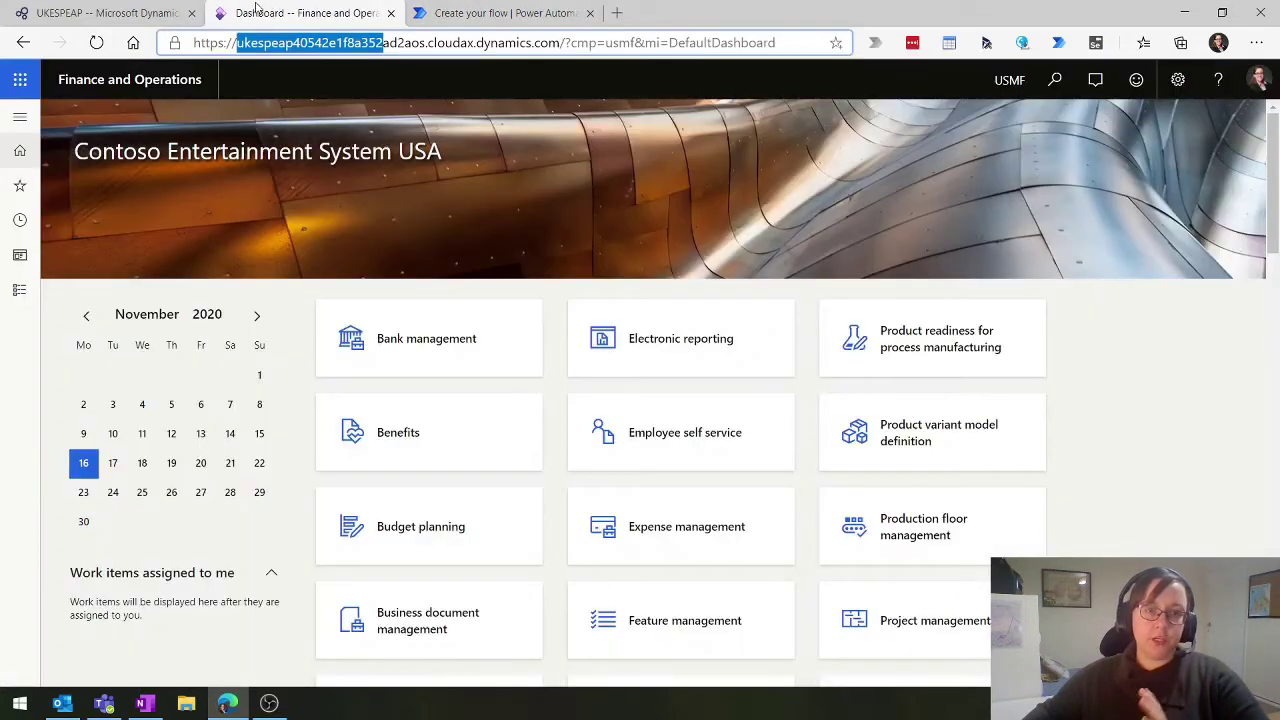
click(19, 118)
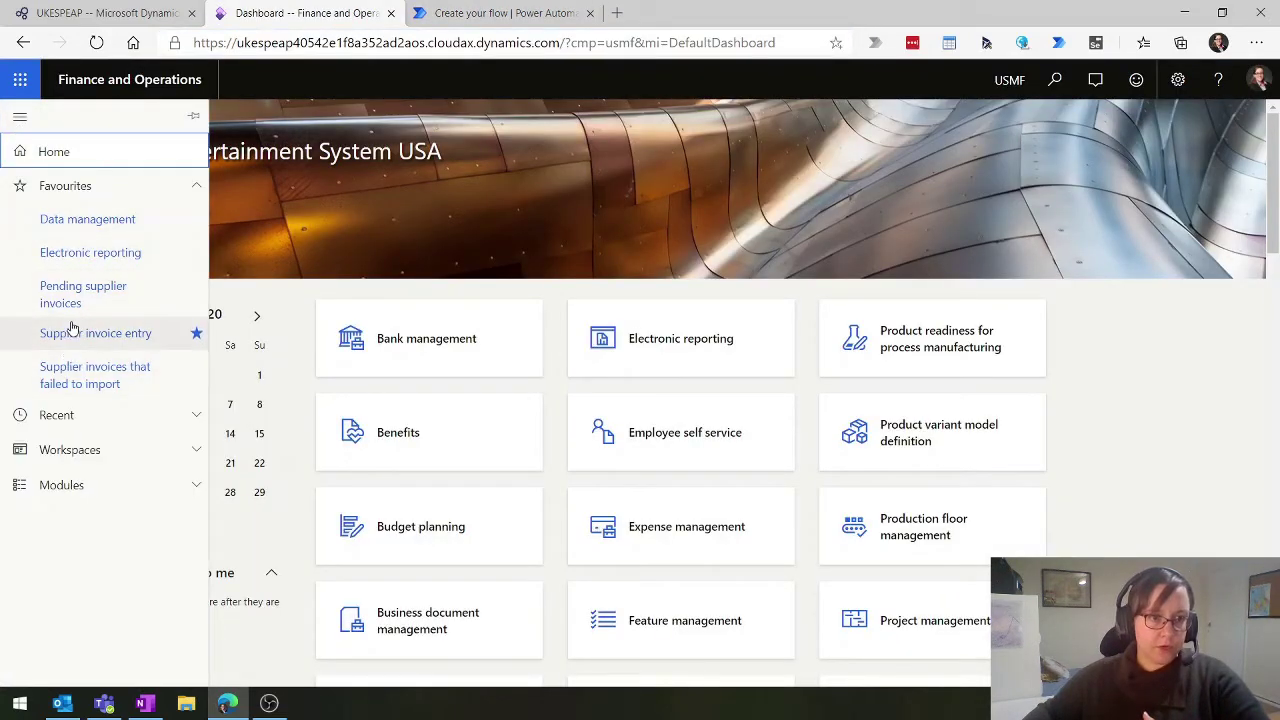
click(50, 494)
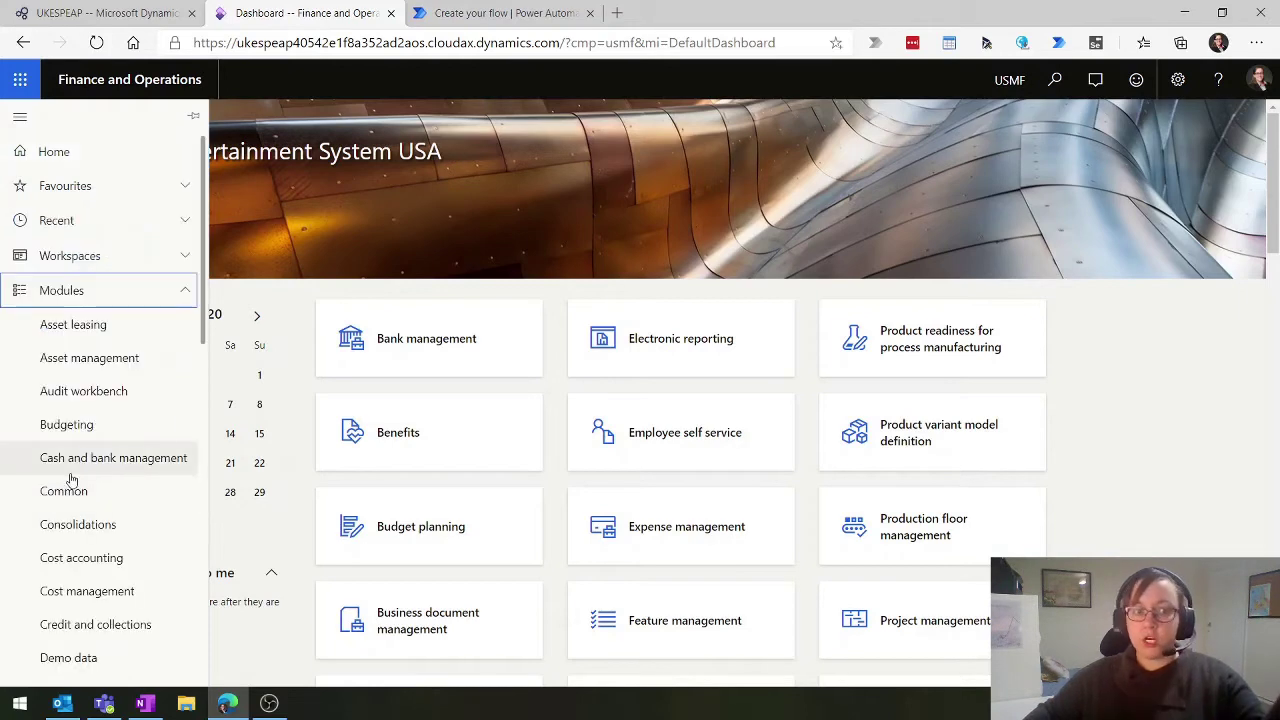
scroll(77, 480, down, 2)
scroll(95, 573, down, 5)
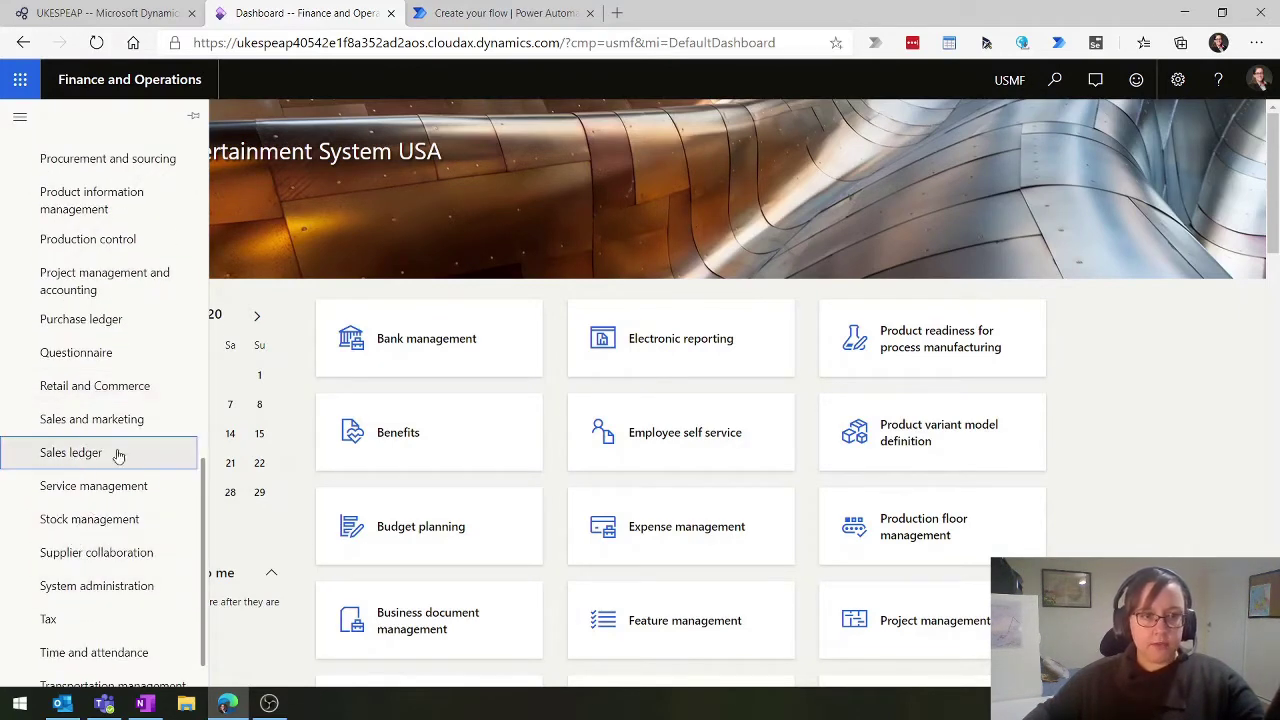
click(57, 458)
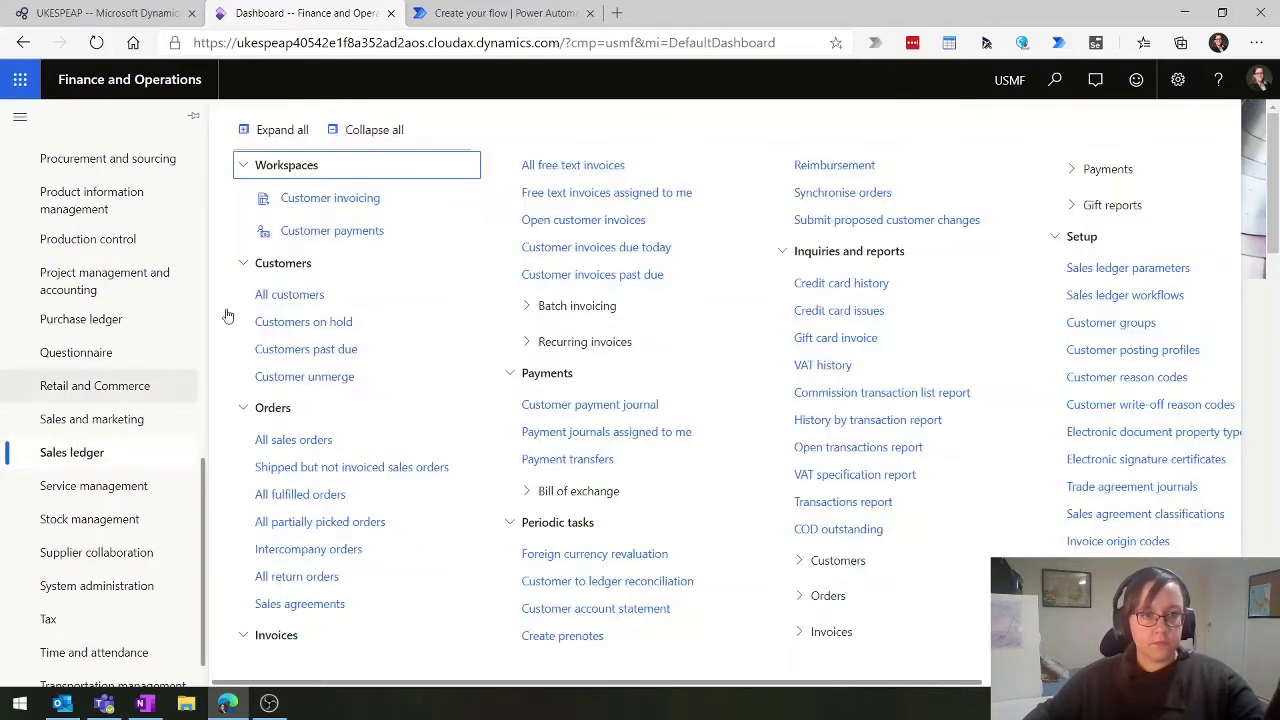
click(284, 296)
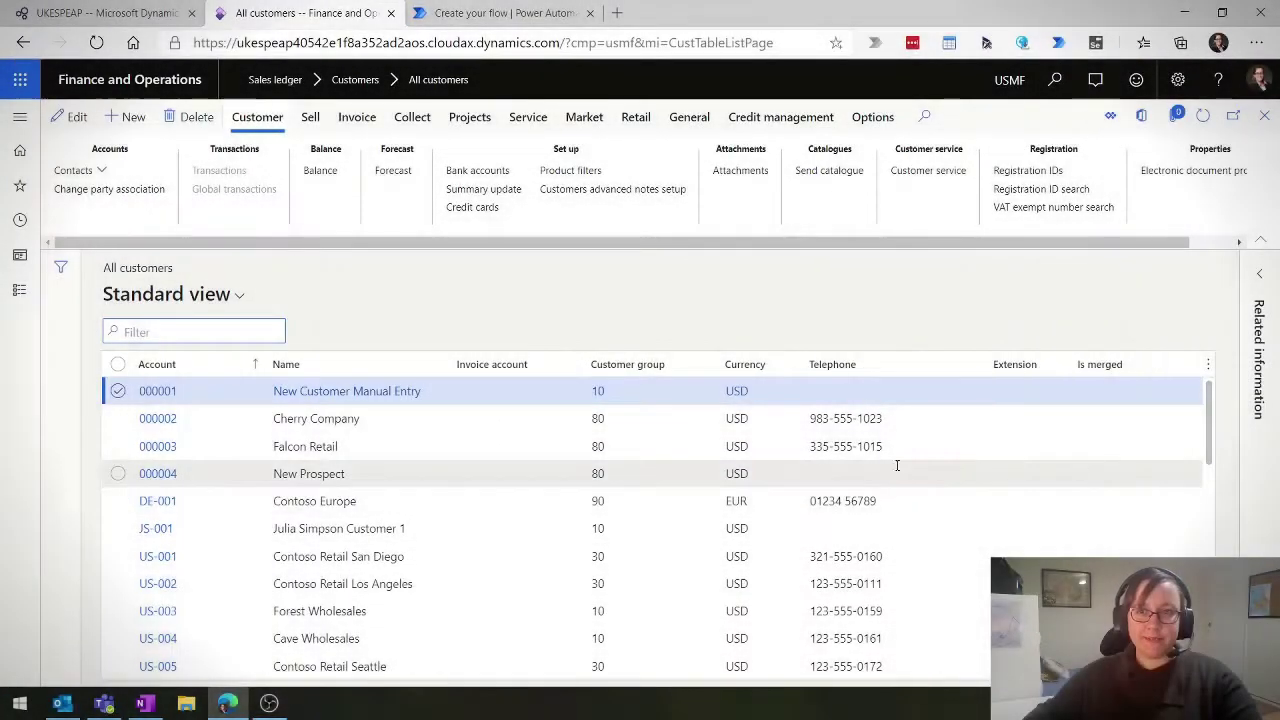
click(1140, 118)
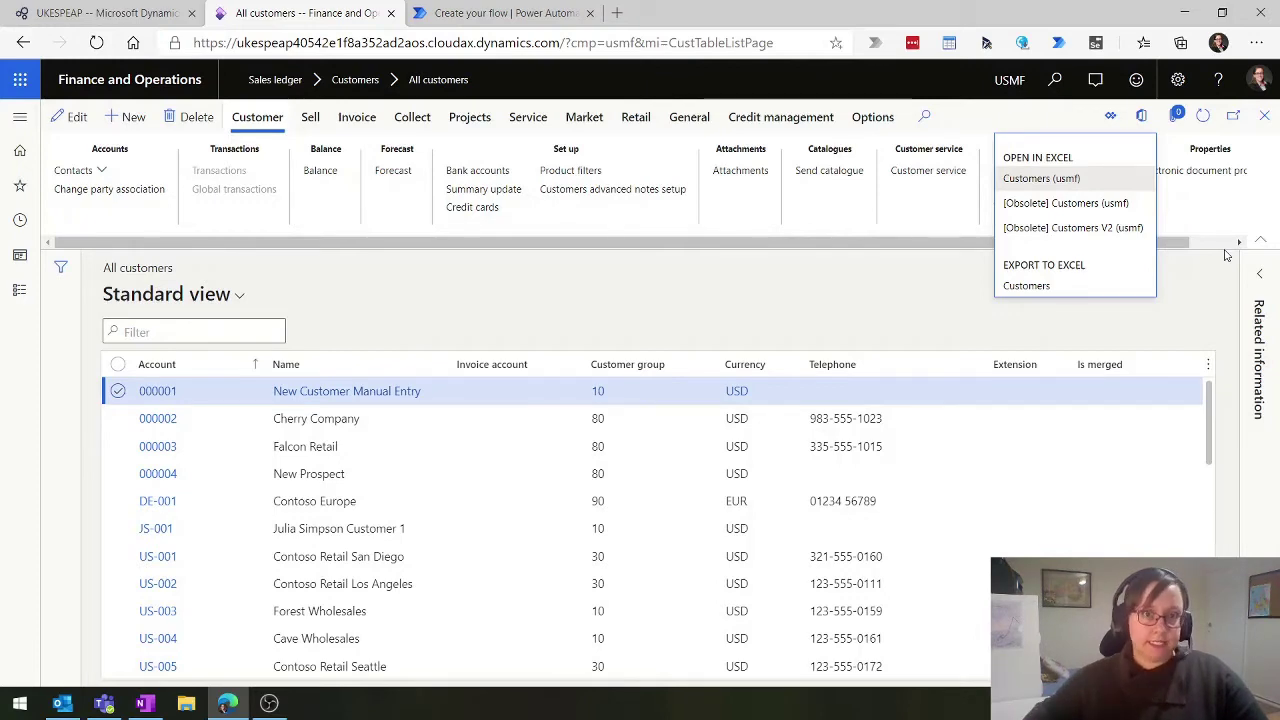
Return to the Power Automate flow, filter the entity names by "customers", and set the Create record action's entity to CustomersV3
click(475, 12)
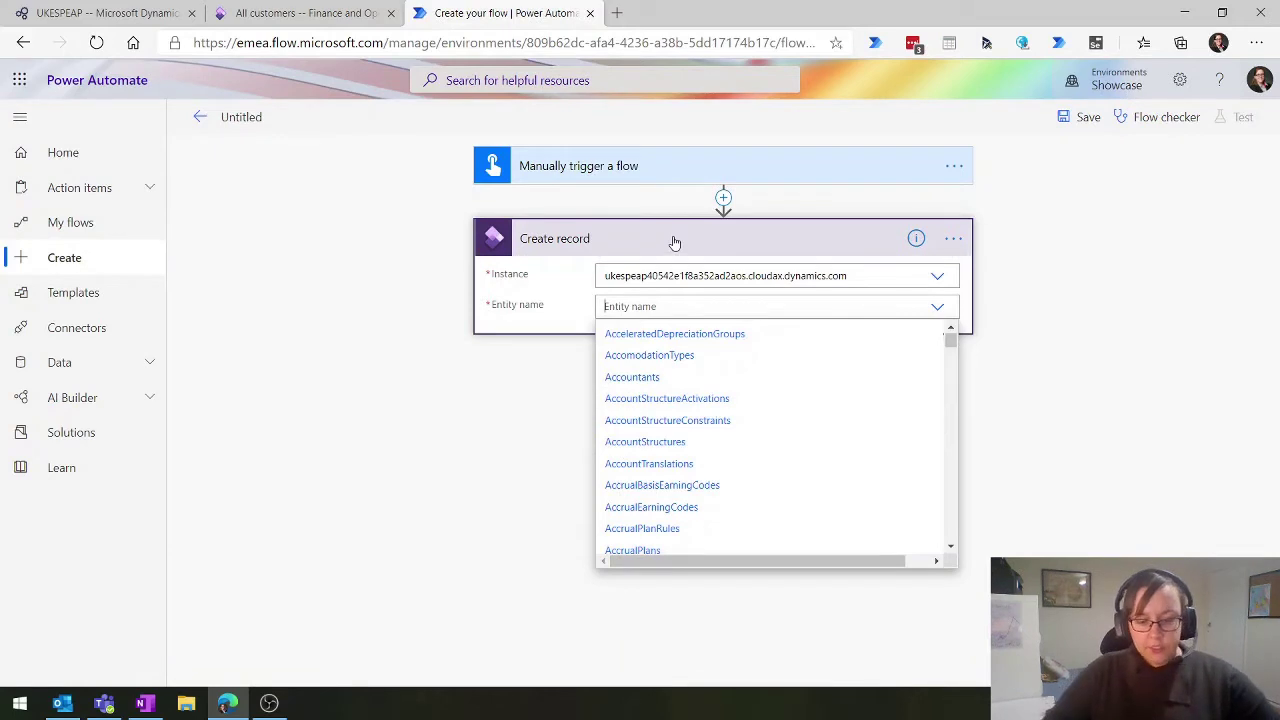
text(cust)
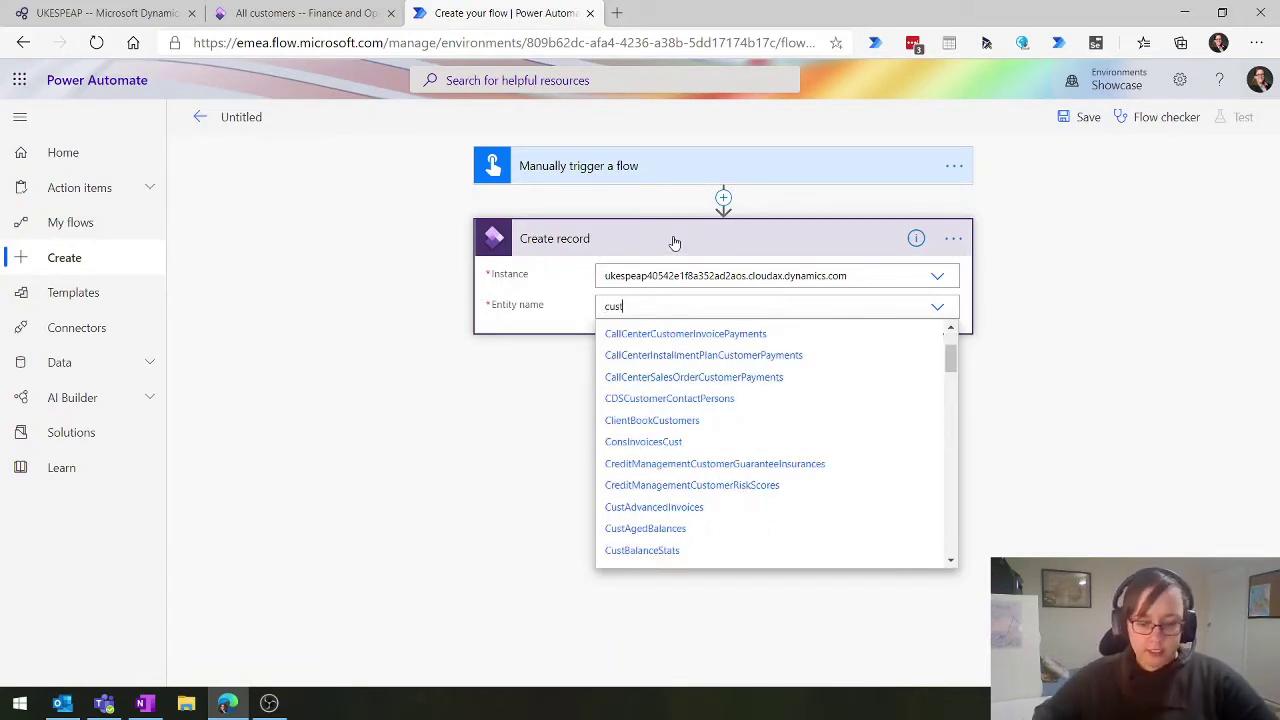
text(omer)
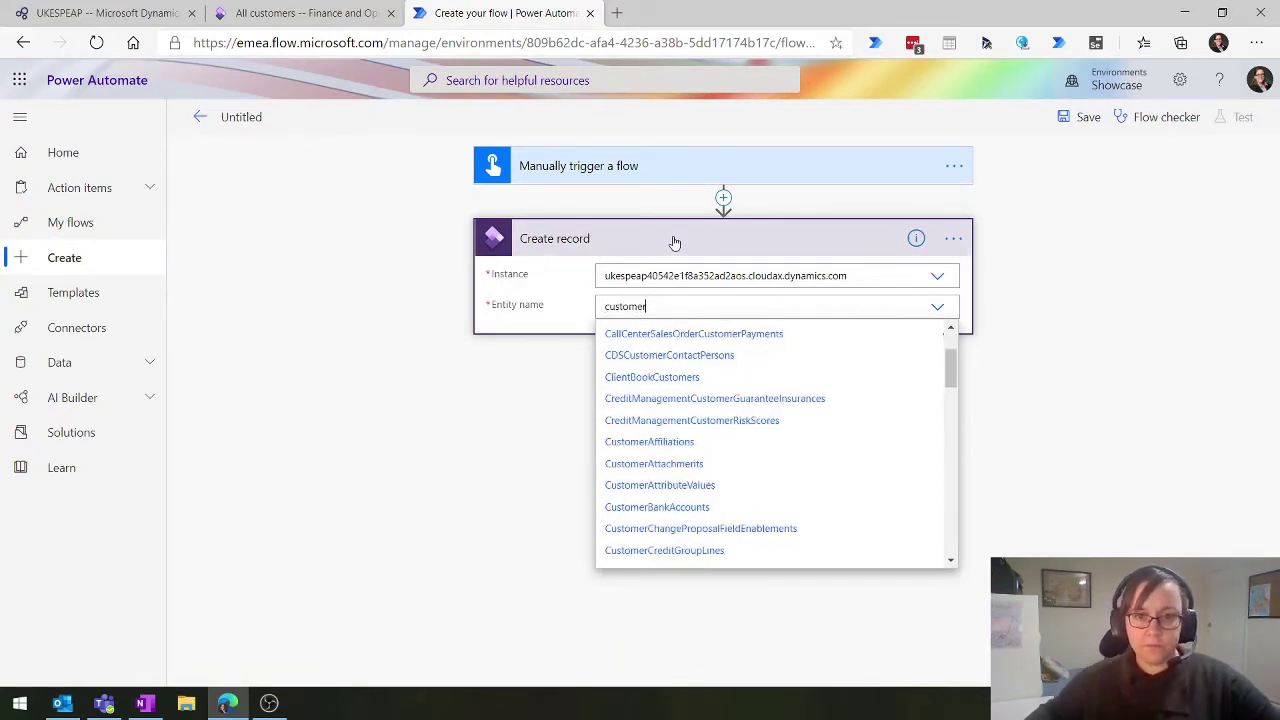
text(s)
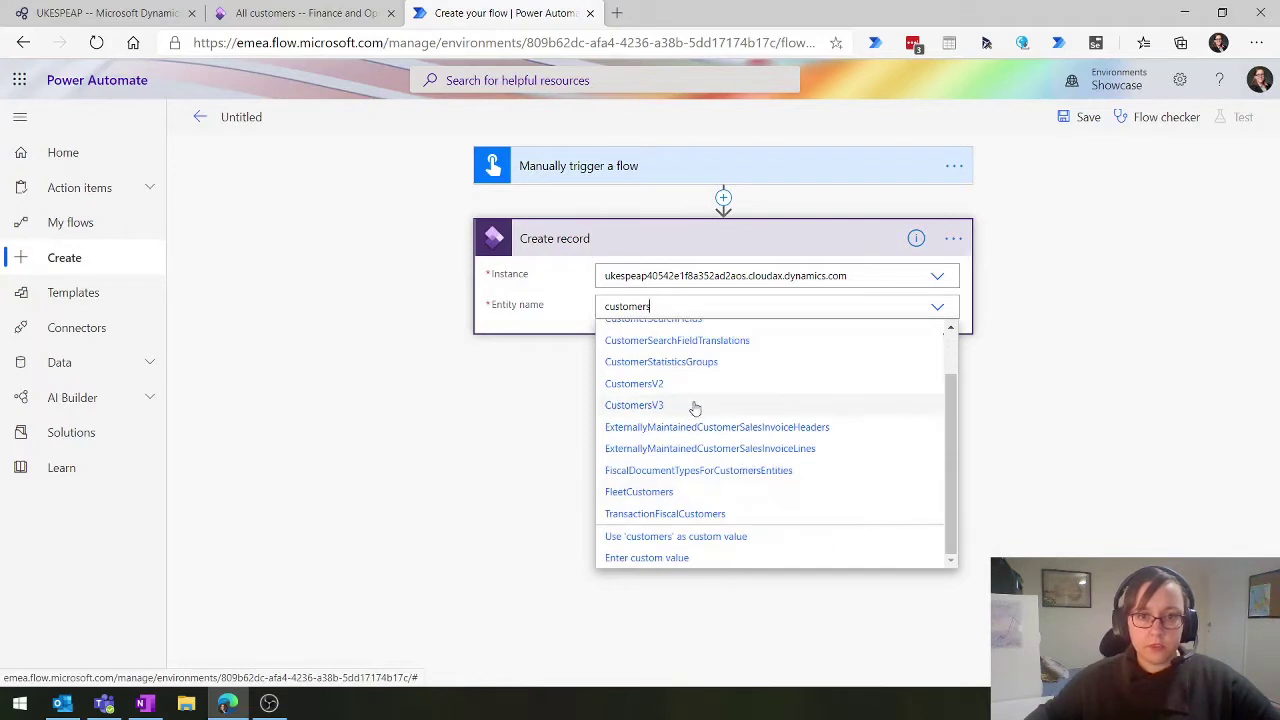
scroll(694, 412, up, 2)
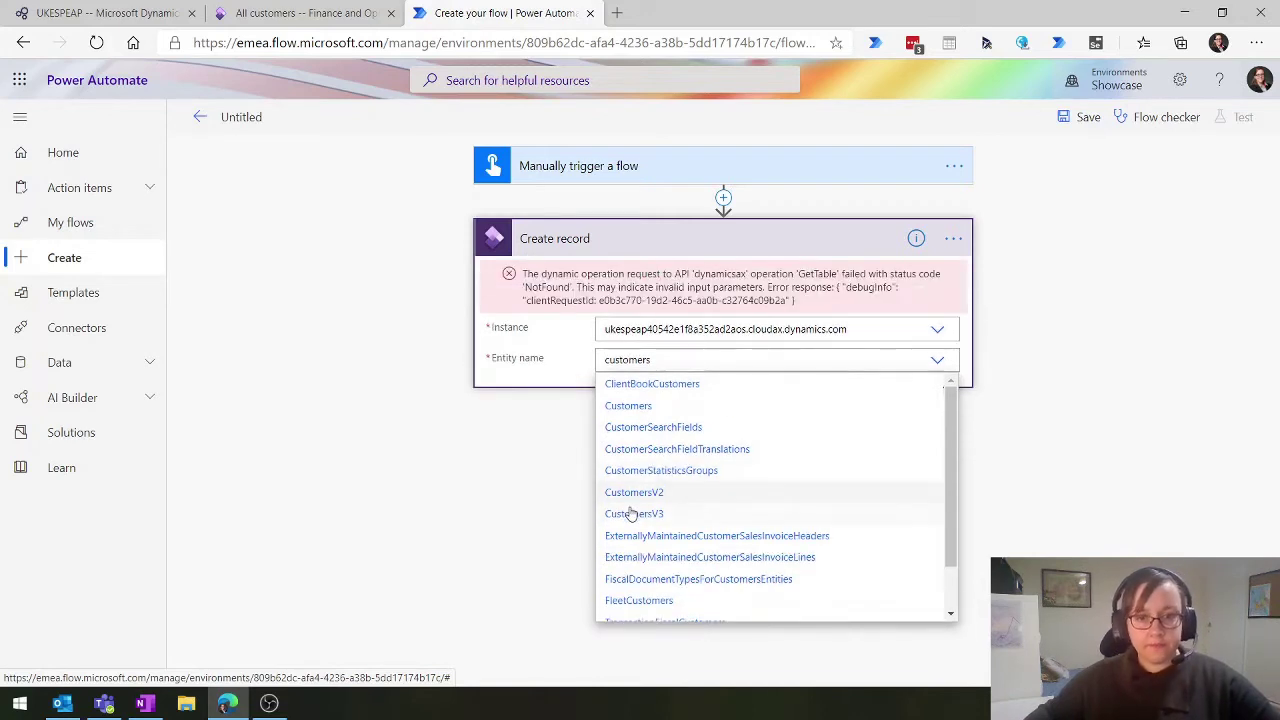
click(634, 513)
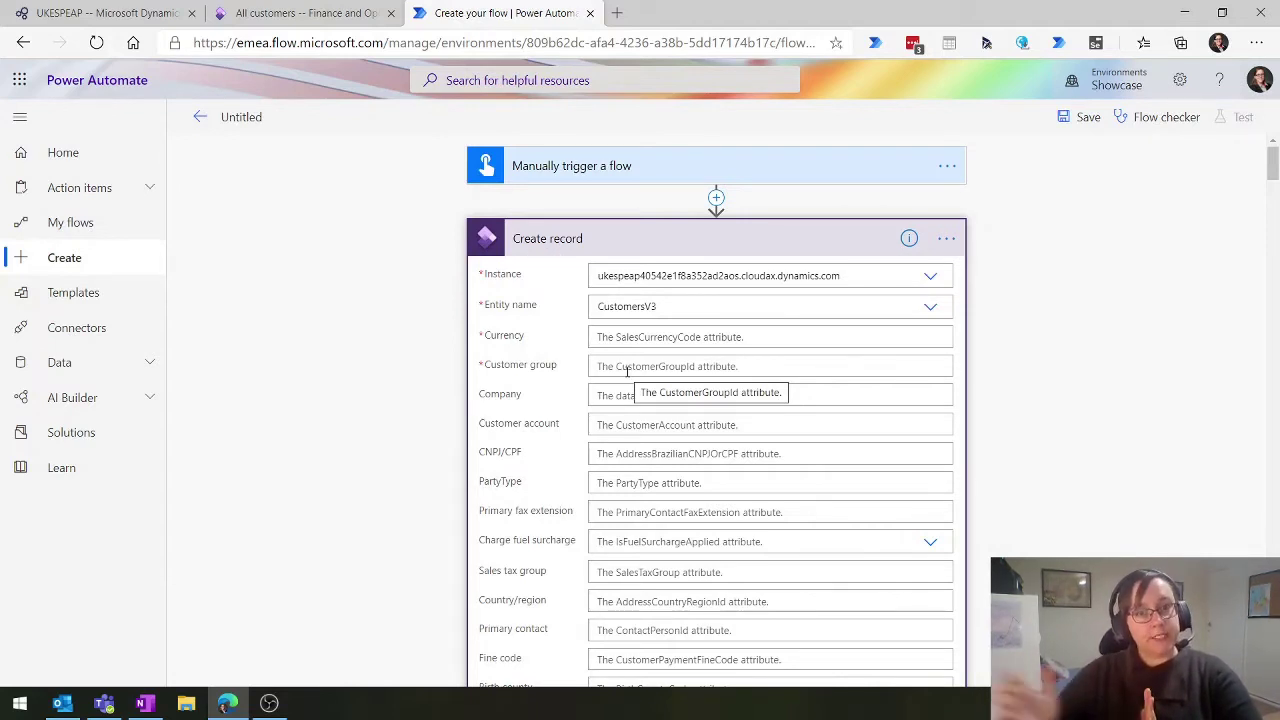
Set the Create record currency to GBP, check the customer groups in the Finance and Operations customer list, and set the customer group to 10
click(675, 336)
text(GBP)
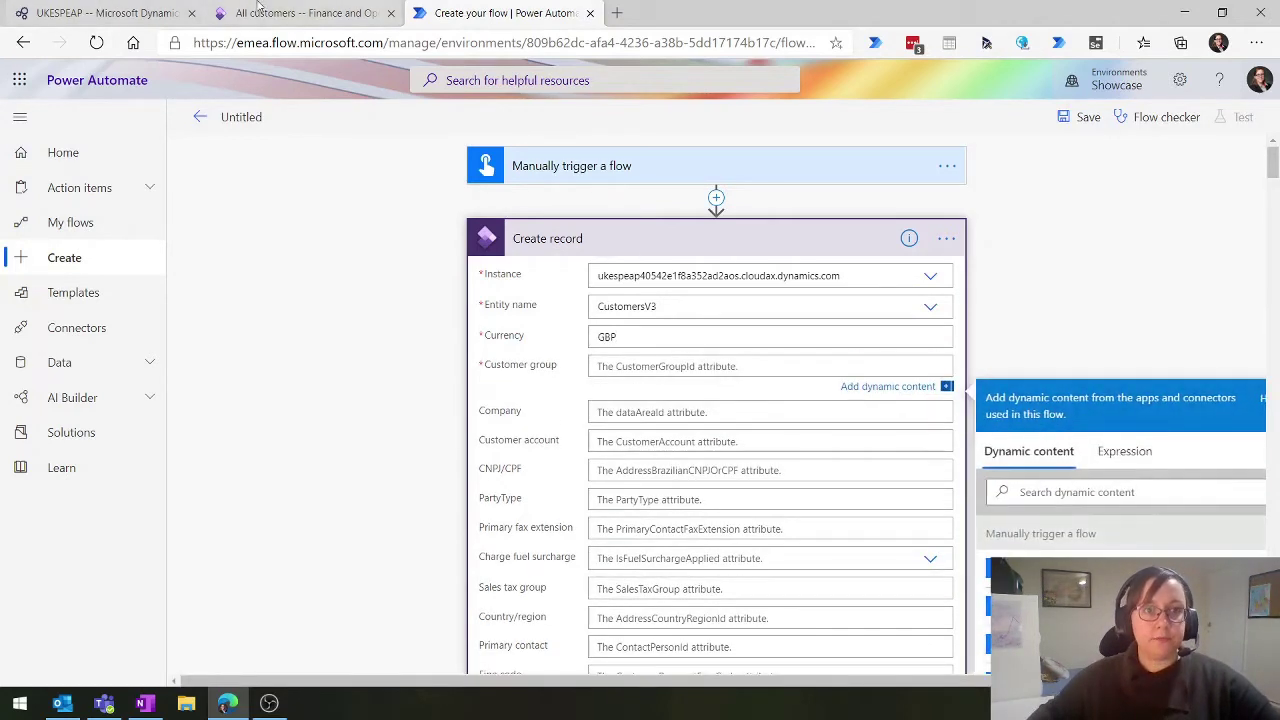
click(305, 13)
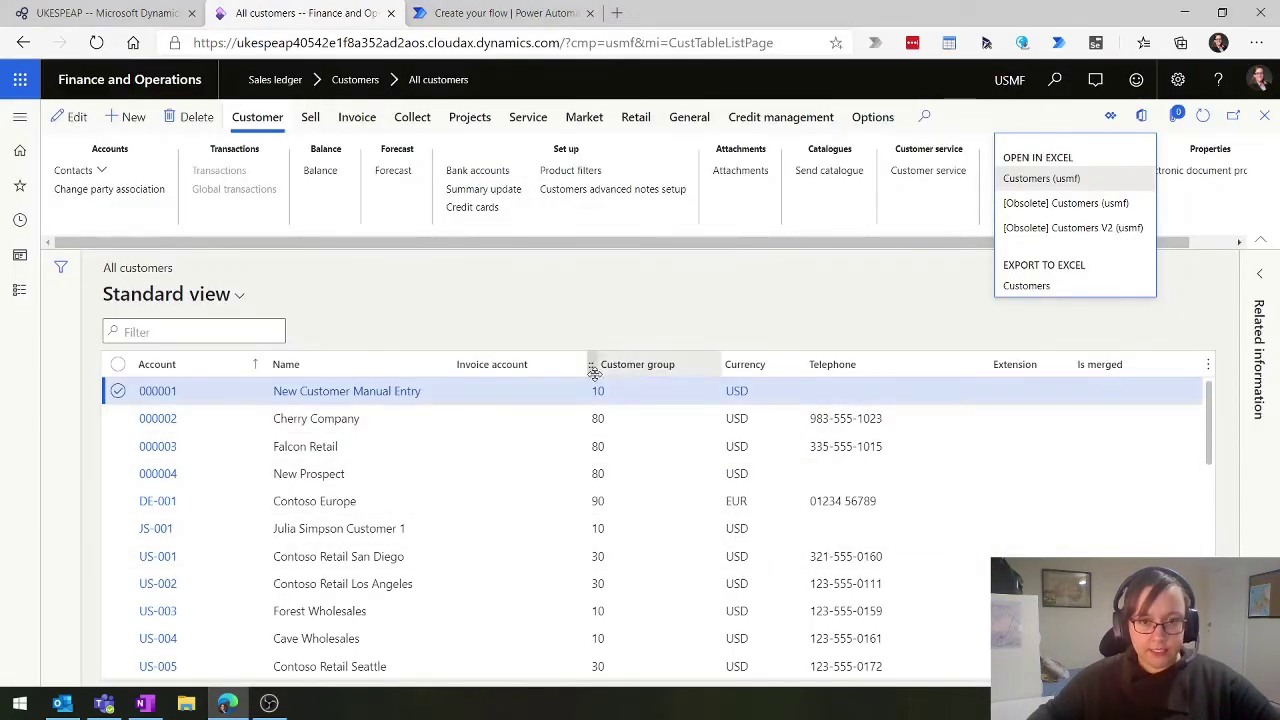
click(525, 13)
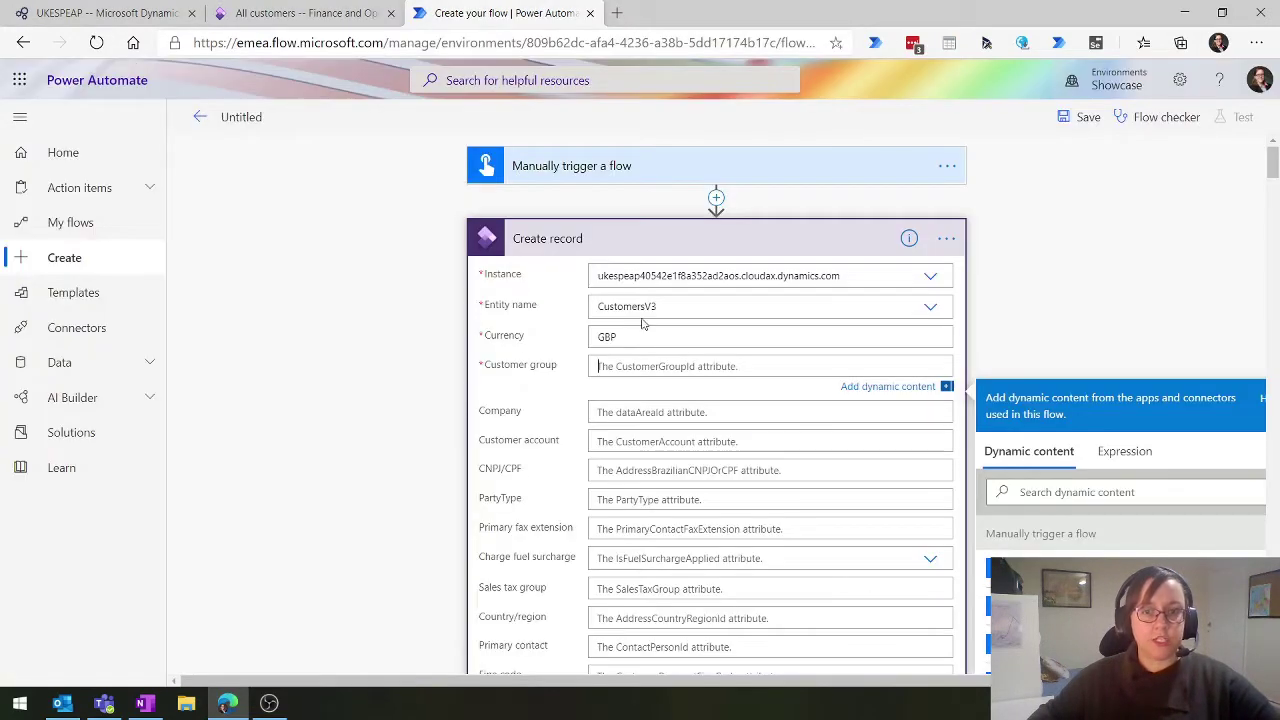
text(10)
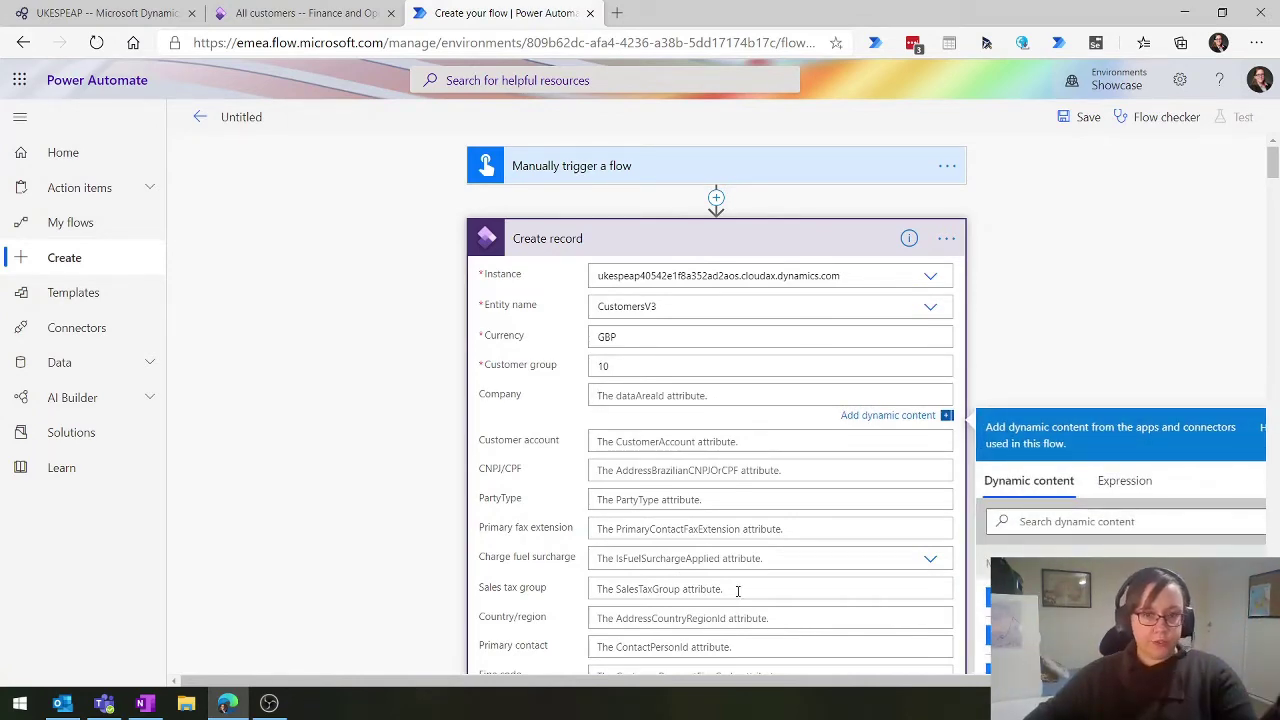
Check the default startup company in the Finance and Operations user preferences, and return to the Power Automate flow
scroll(737, 592, down, 1)
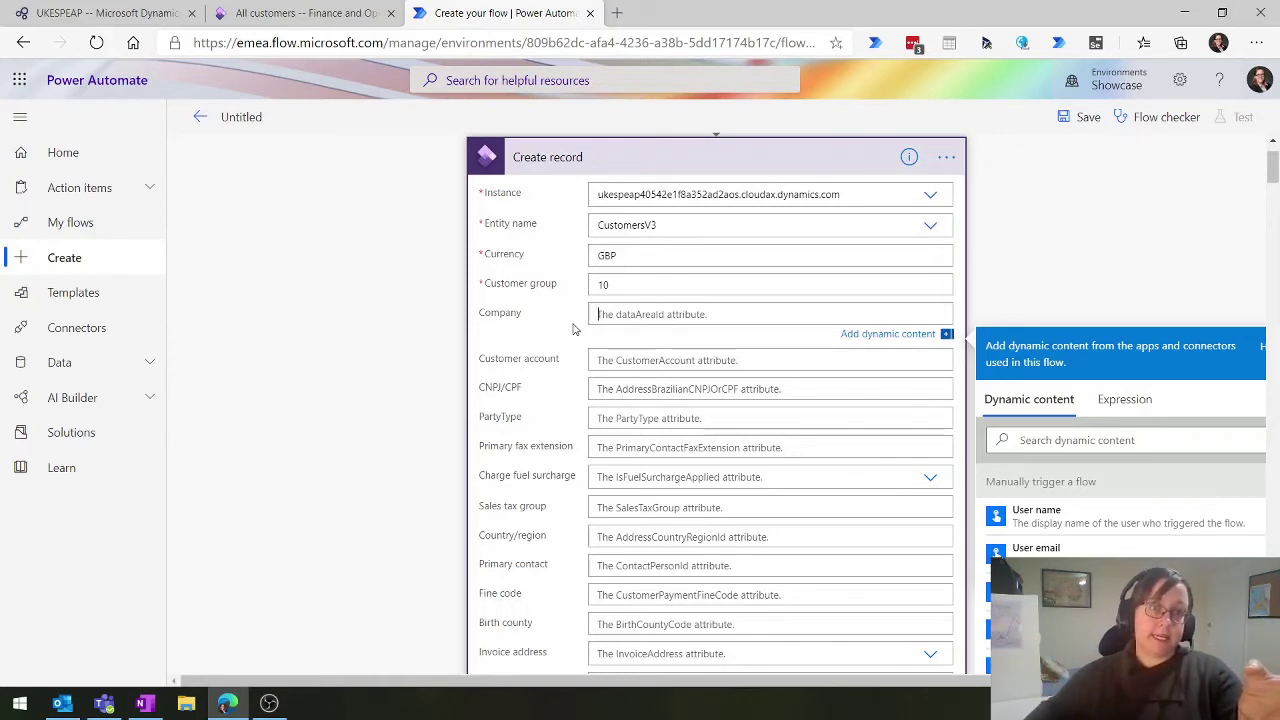
click(349, 20)
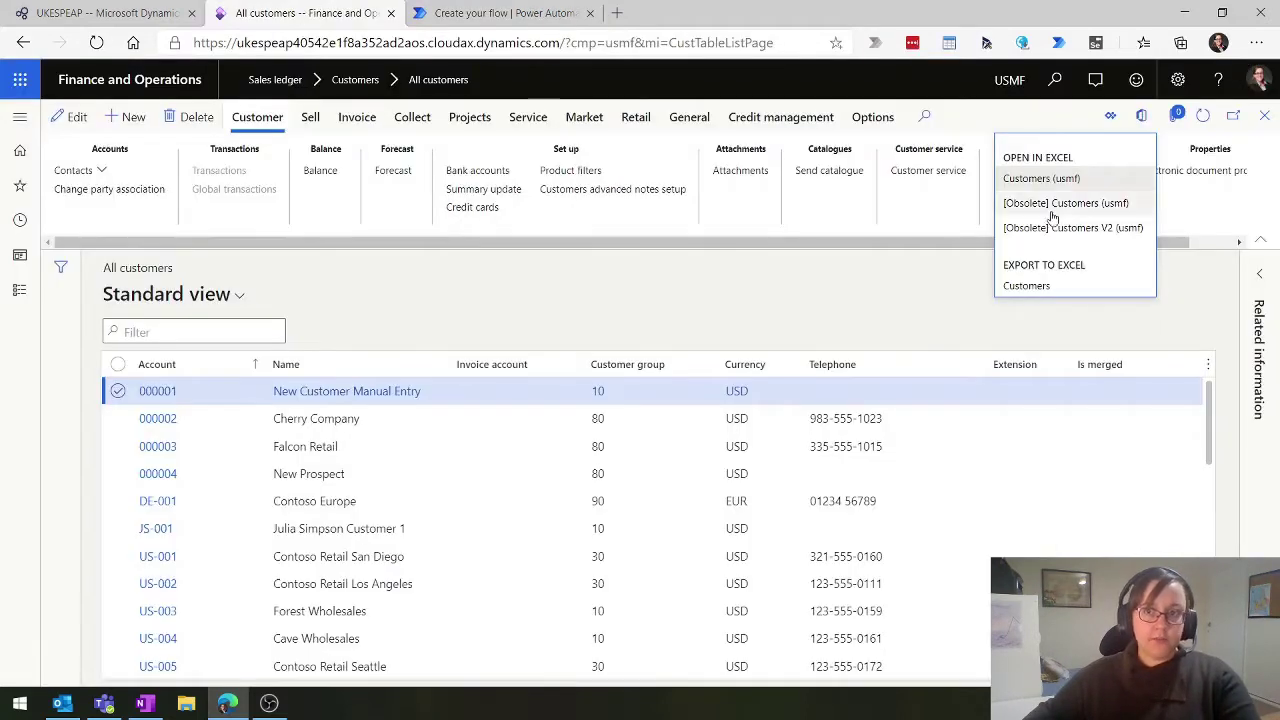
click(1180, 80)
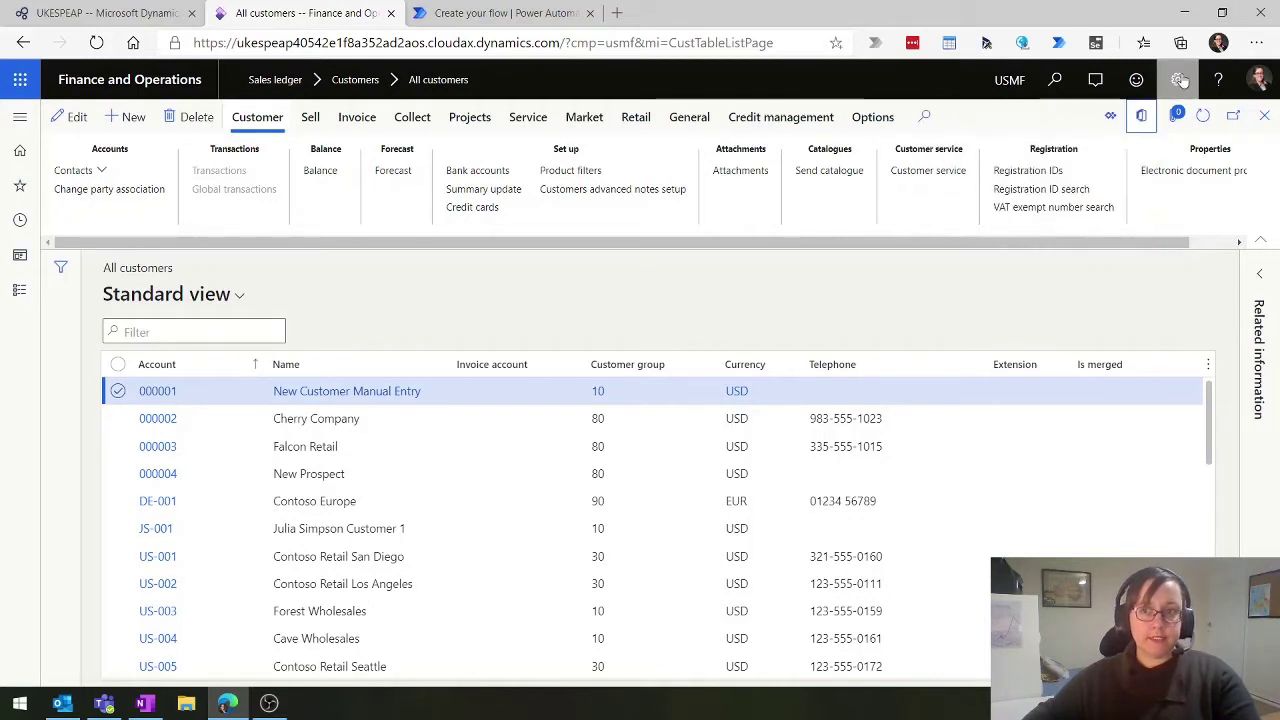
click(1198, 112)
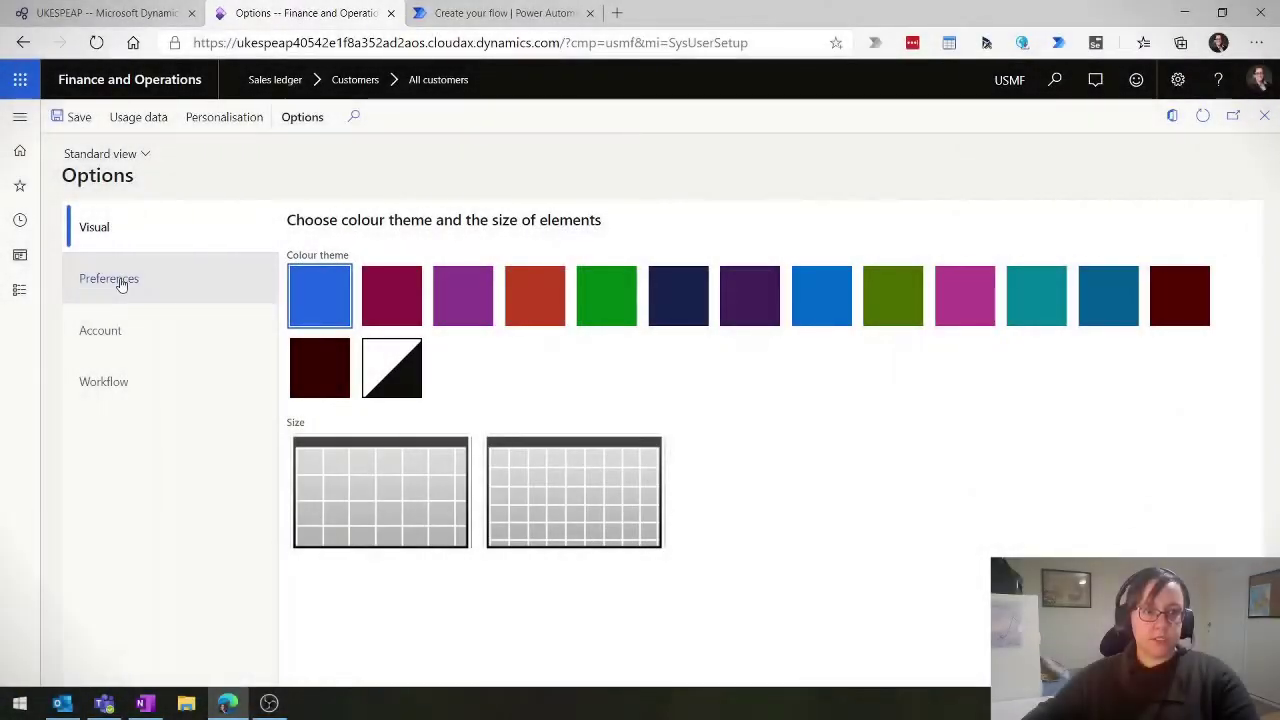
click(120, 281)
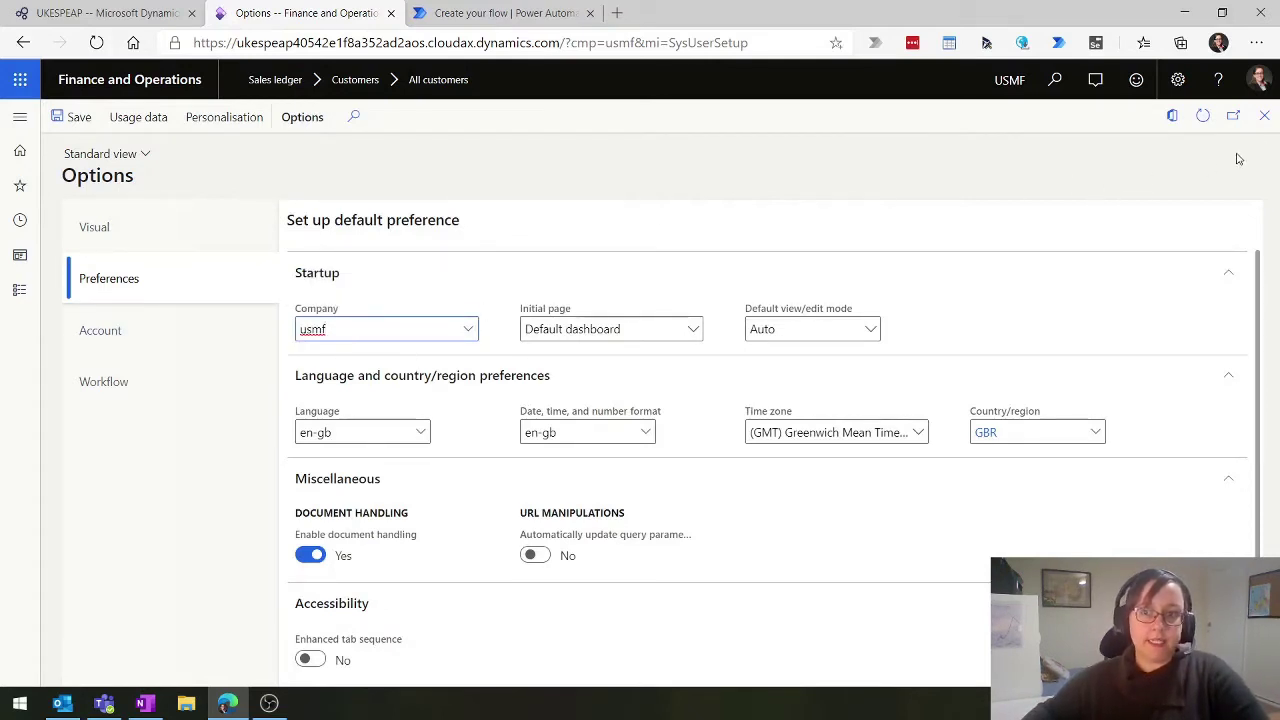
click(1264, 116)
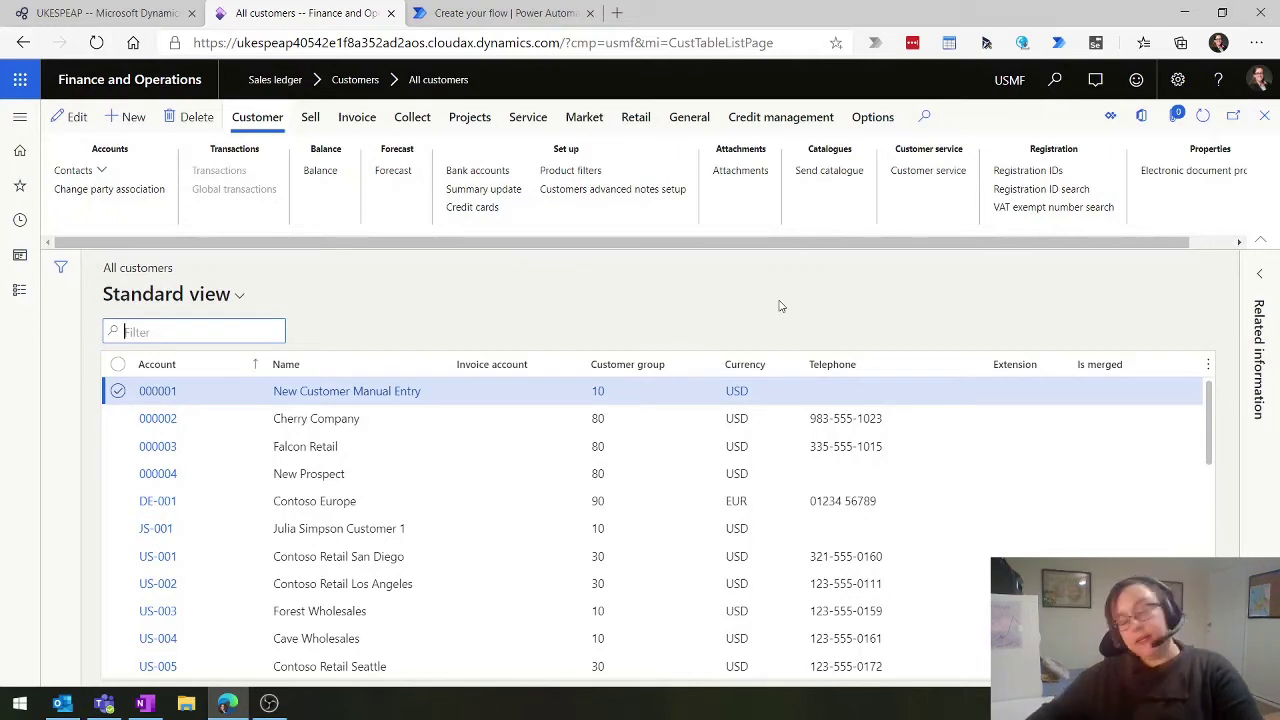
click(547, 12)
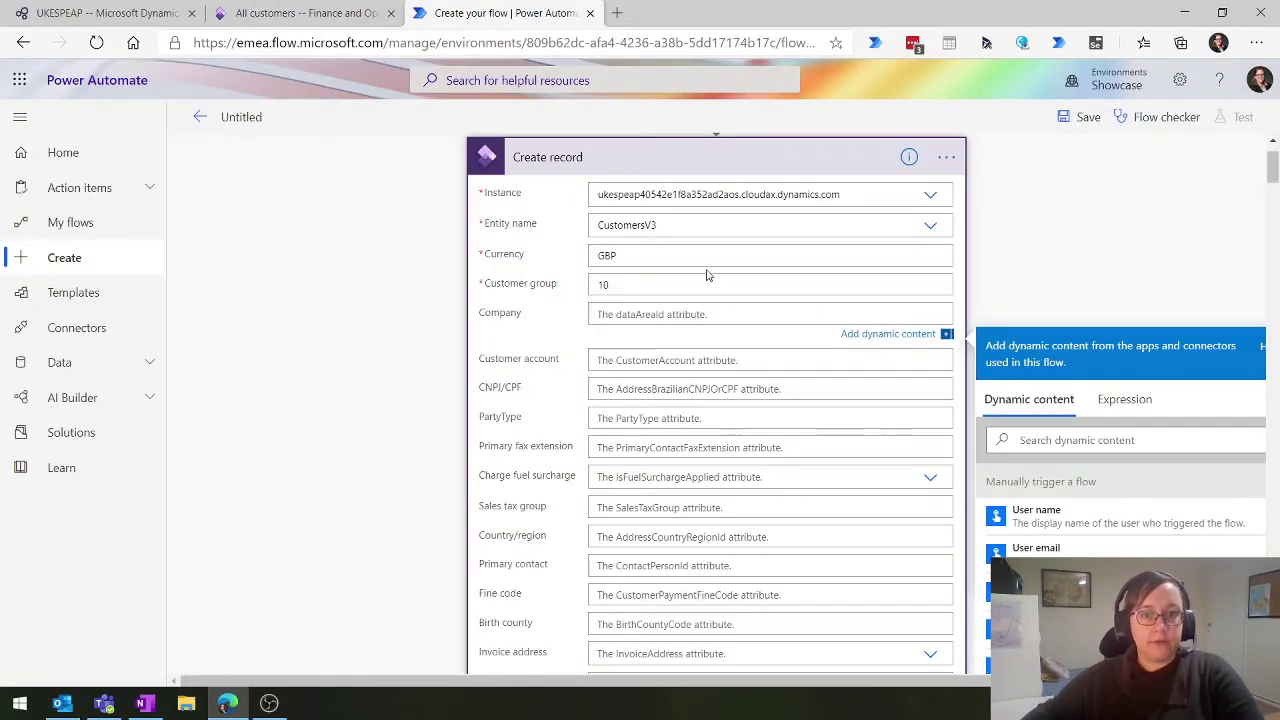
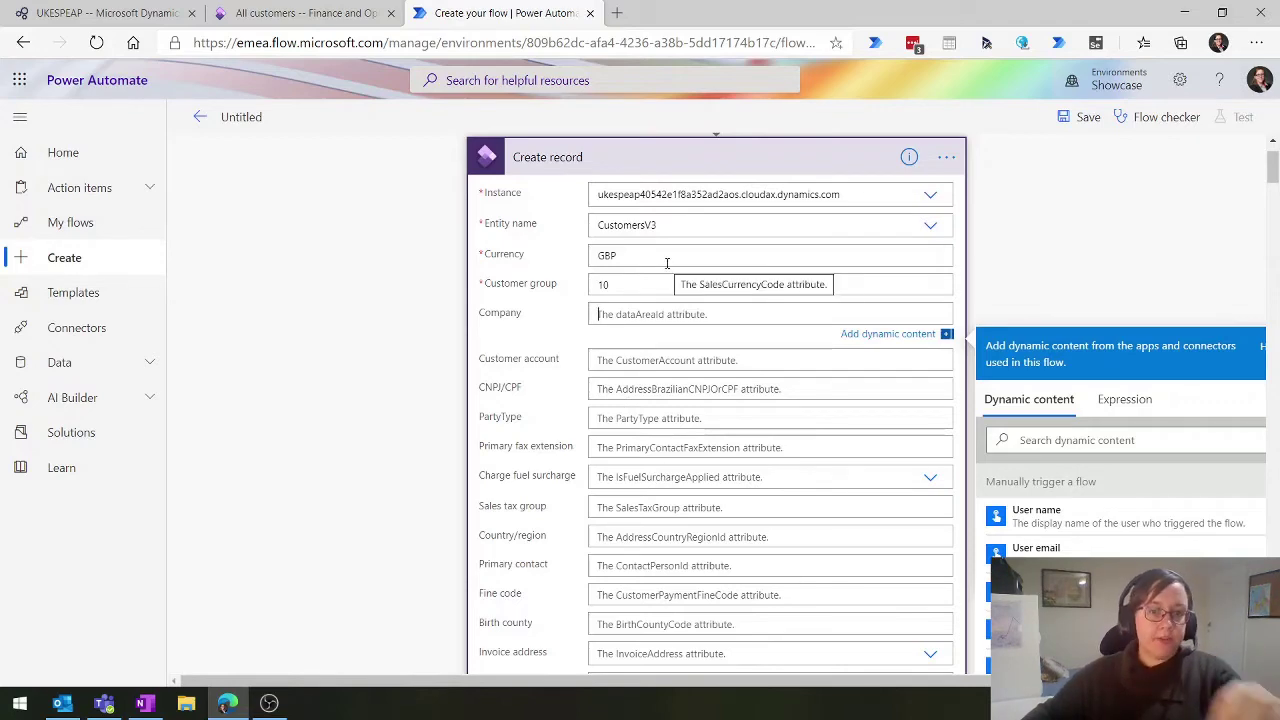
Examine the optional CustomersV3 fields offered by the Create record action, from Company down to the address and invoice fields
scroll(632, 402, down, 2)
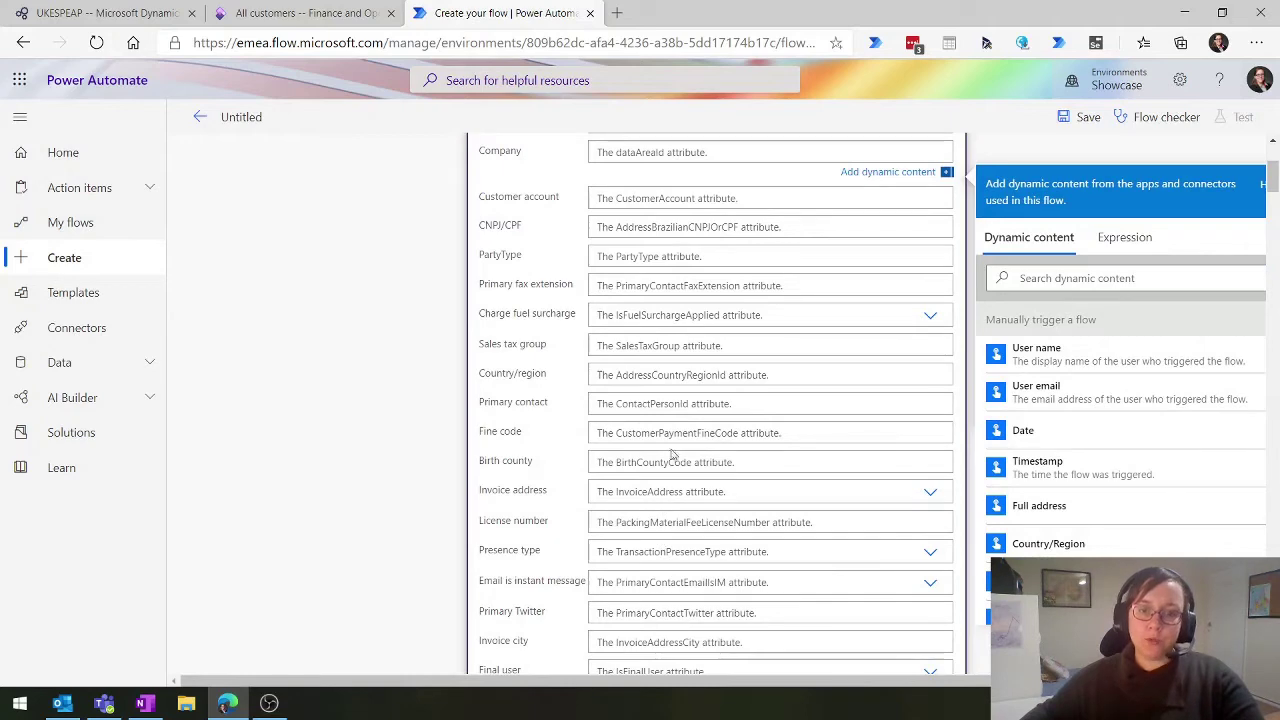
scroll(628, 382, up, 1)
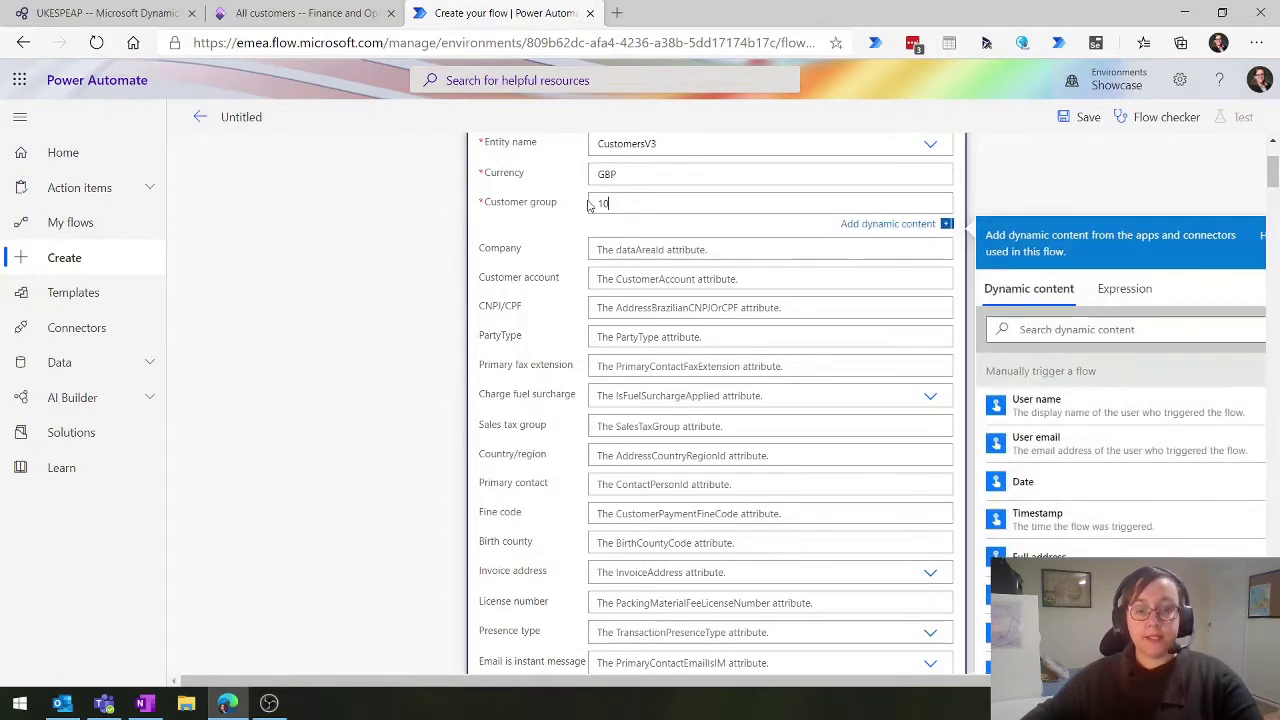
click(657, 427)
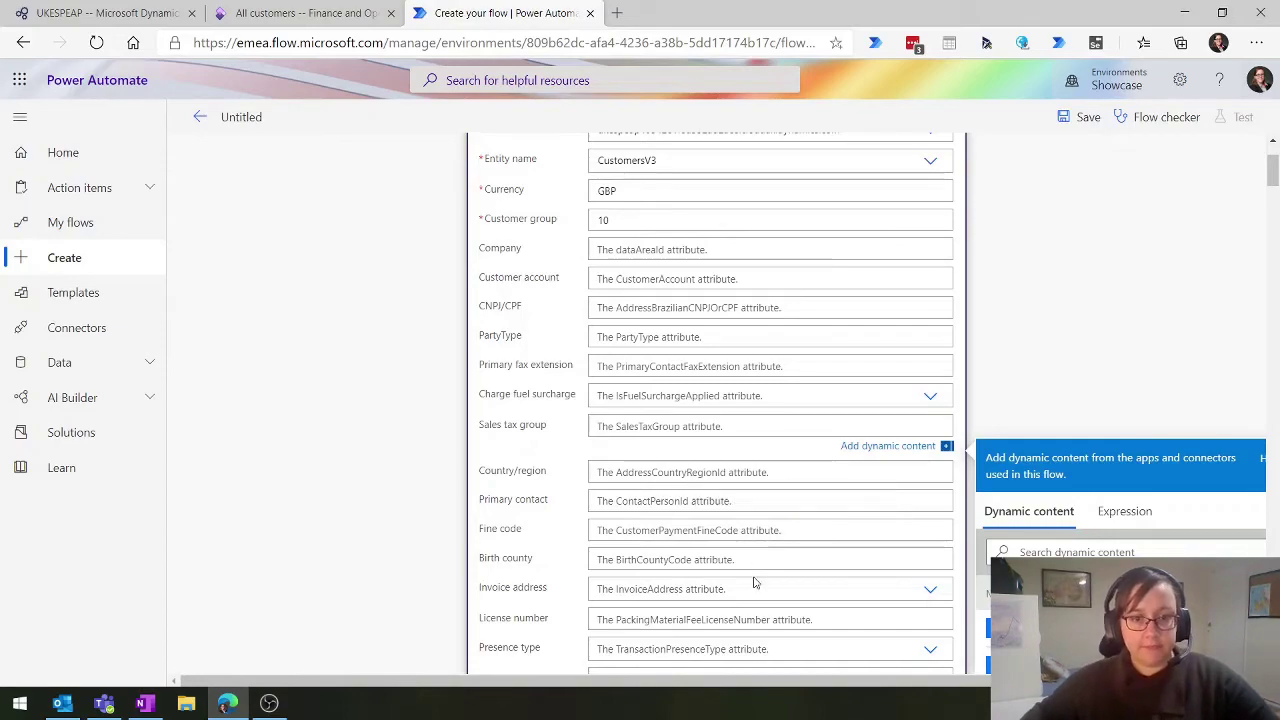
scroll(754, 581, down, 1)
scroll(754, 581, down, 4)
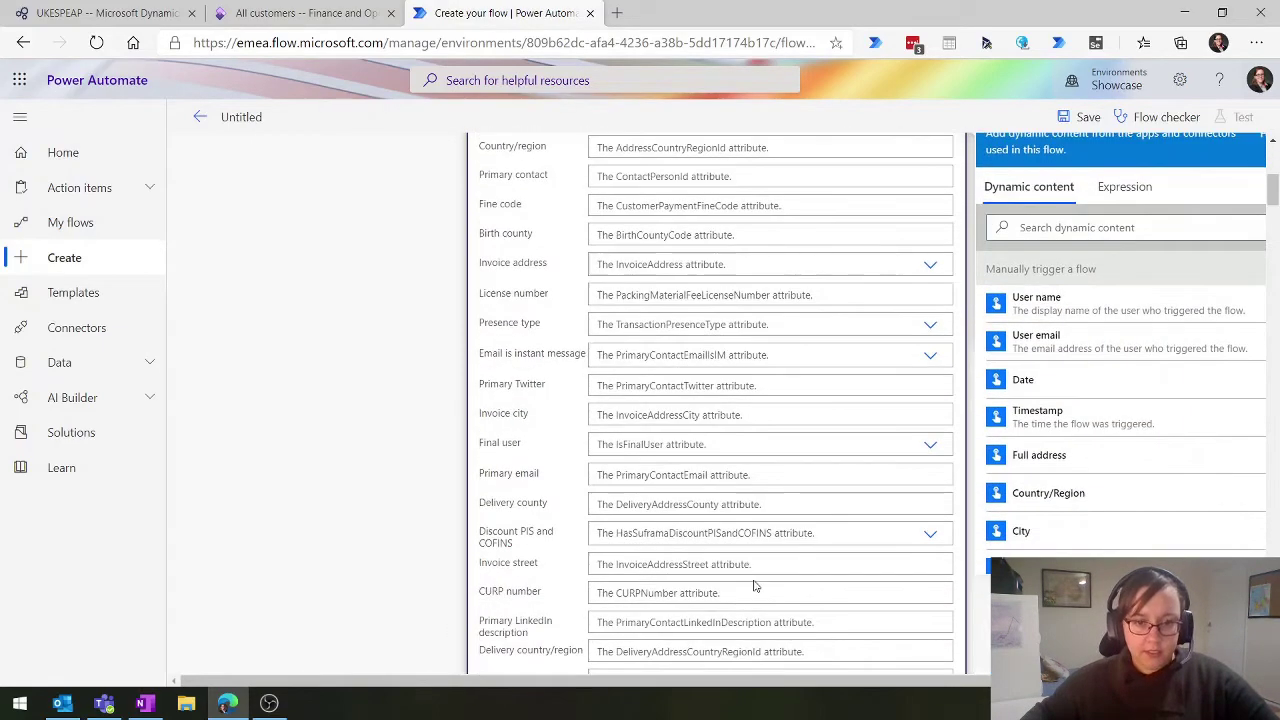
scroll(700, 564, down, 3)
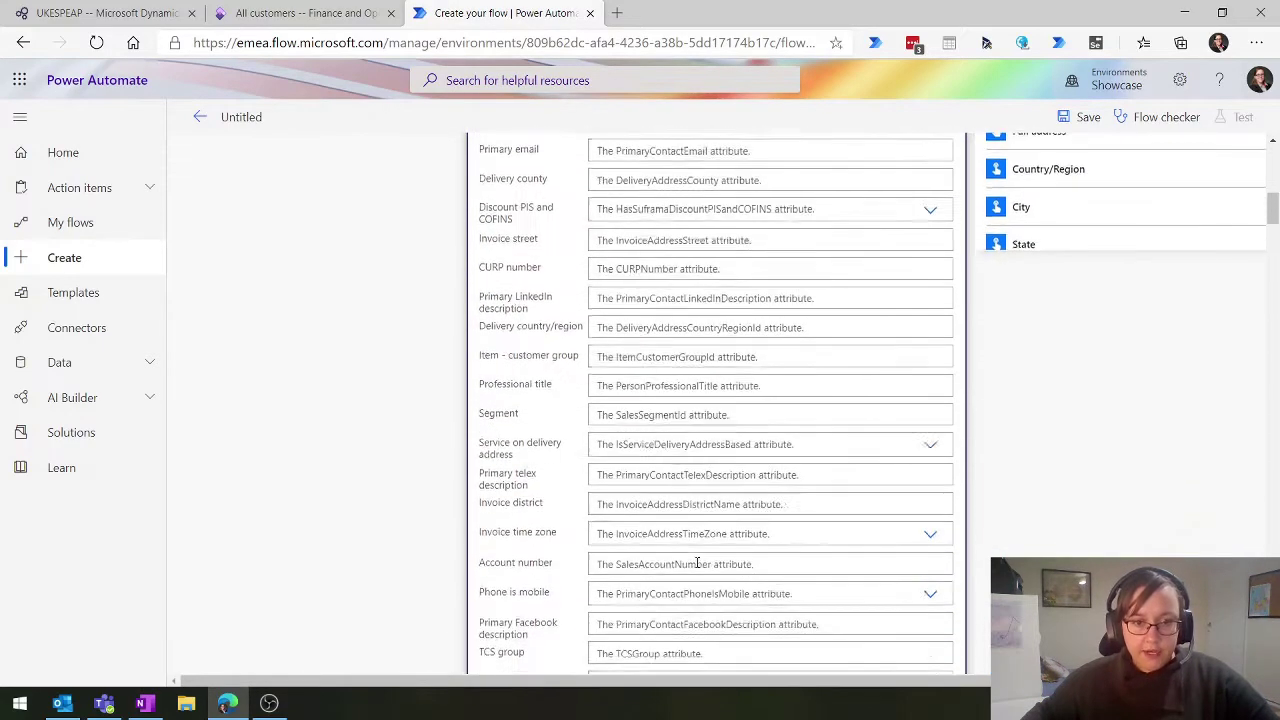
scroll(714, 566, down, 1)
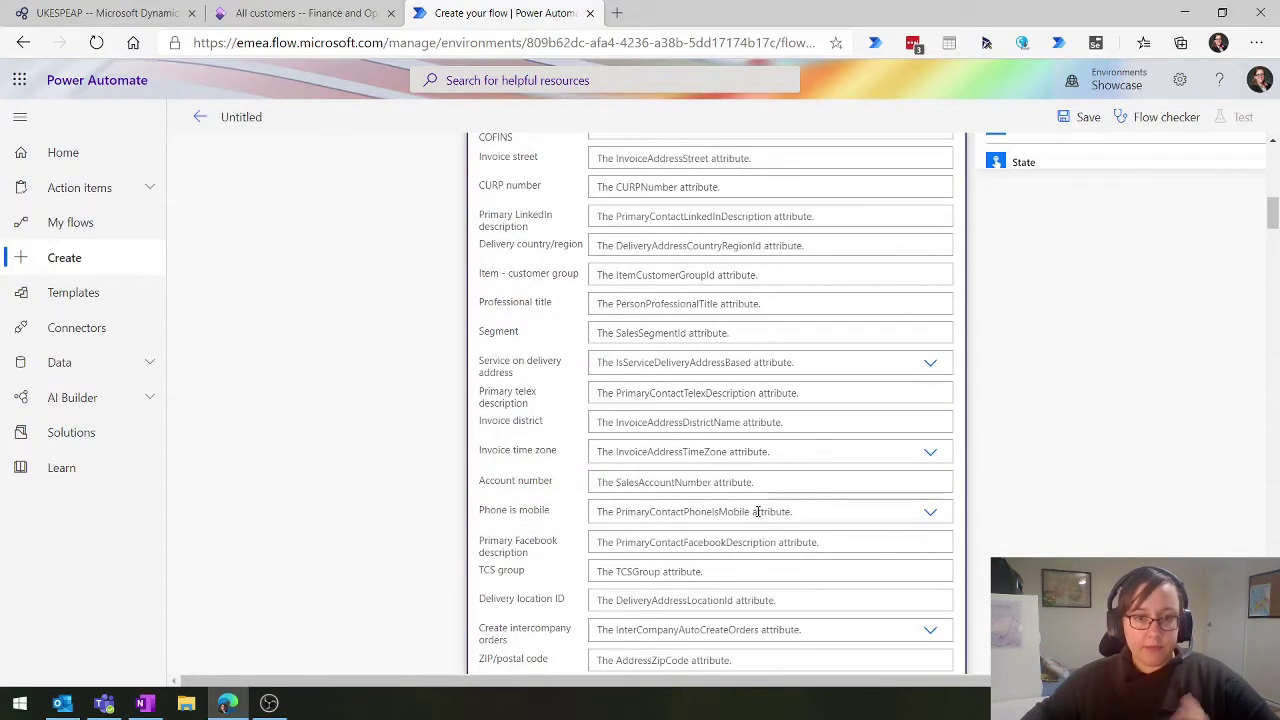
scroll(760, 491, down, 1)
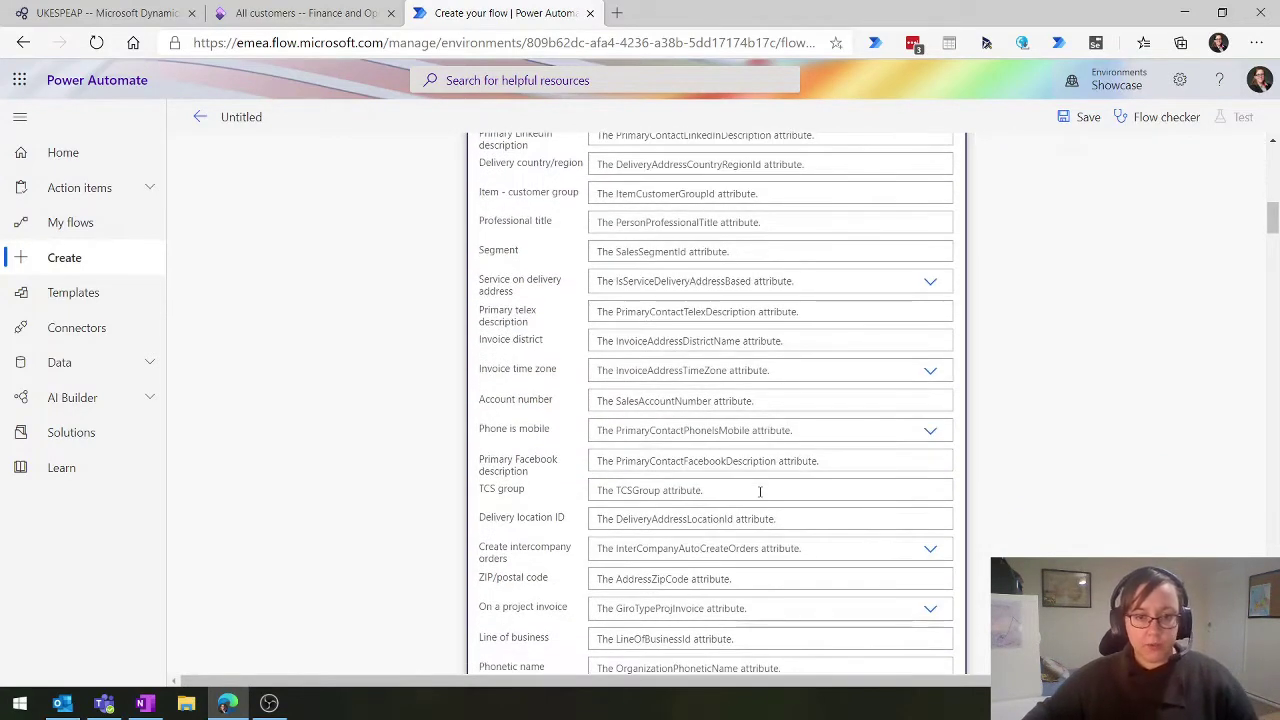
Search the page for "name" and go through the matching Create record fields down to Organization name
key(ctrl+f)
text(namew)
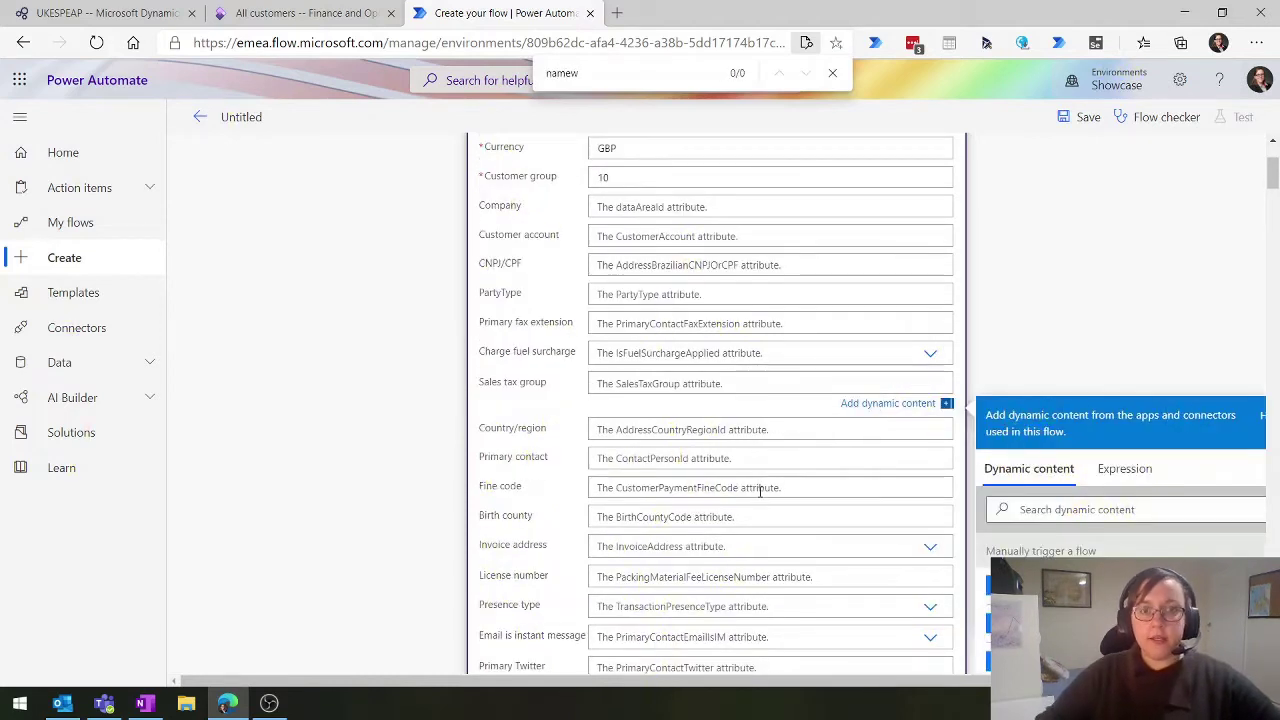
key(BackSpace)
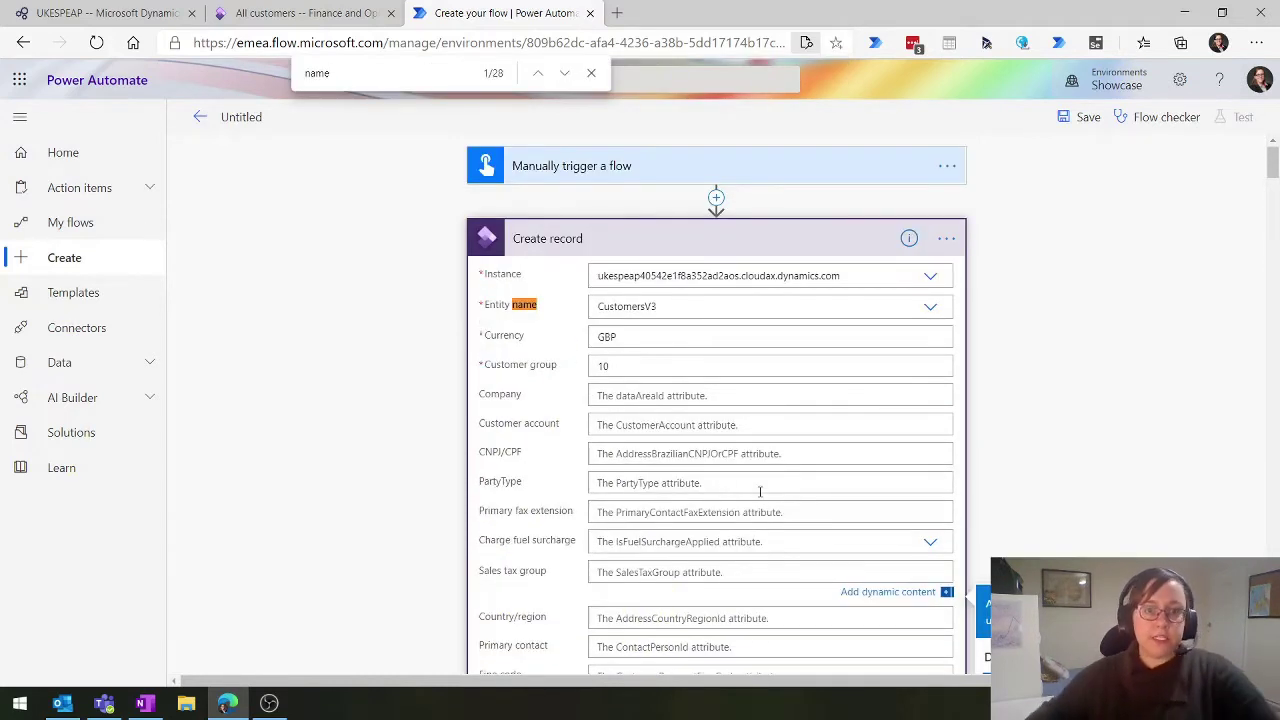
click(565, 72)
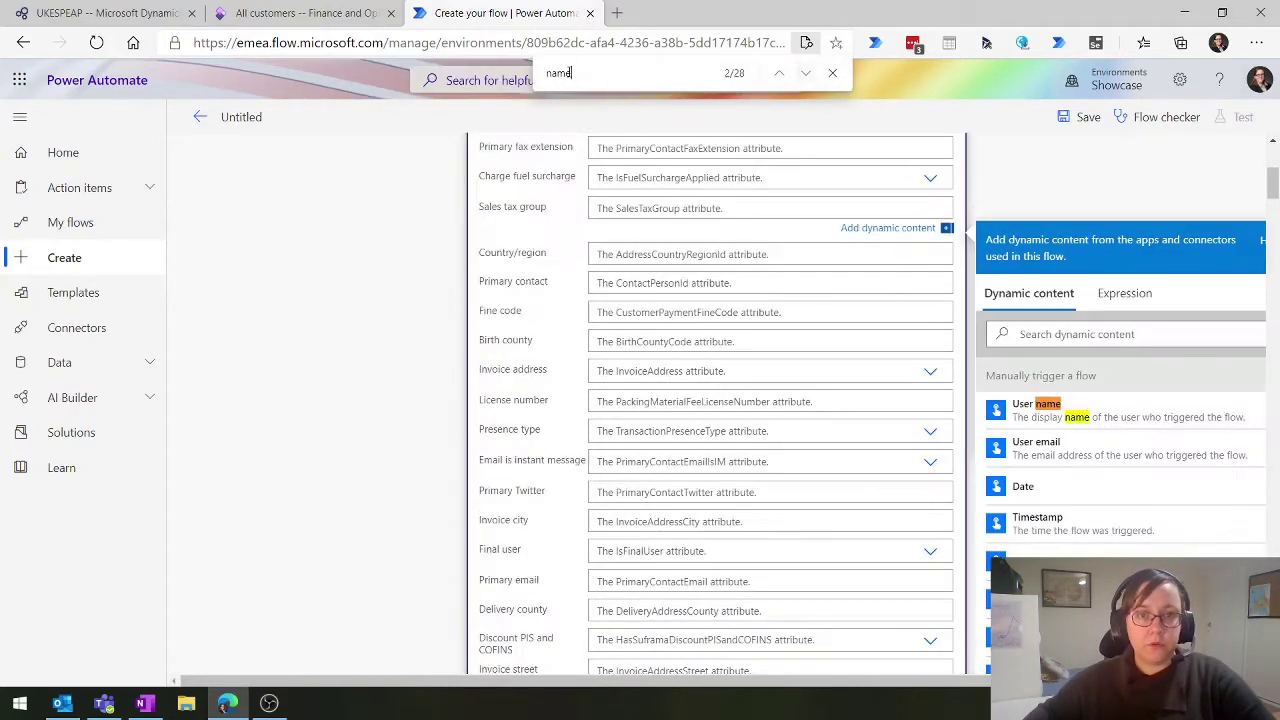
click(806, 74)
click(808, 74)
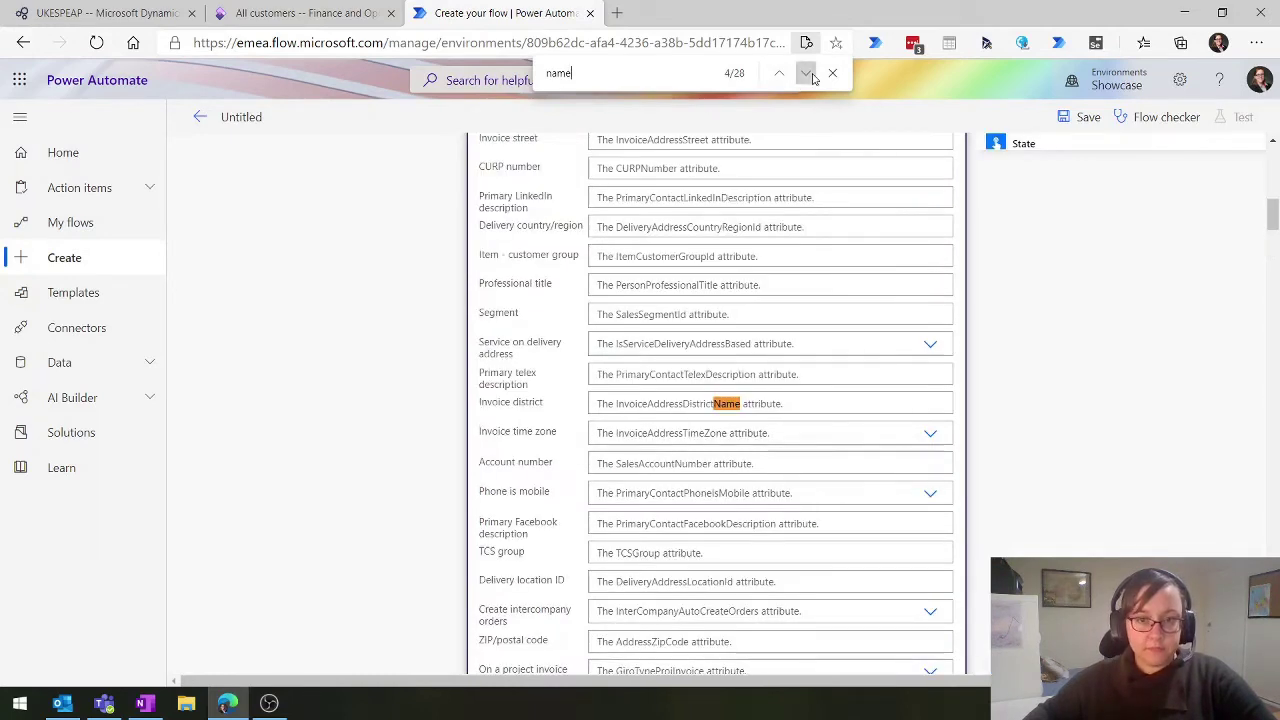
click(806, 74)
click(806, 74)
click(806, 74)
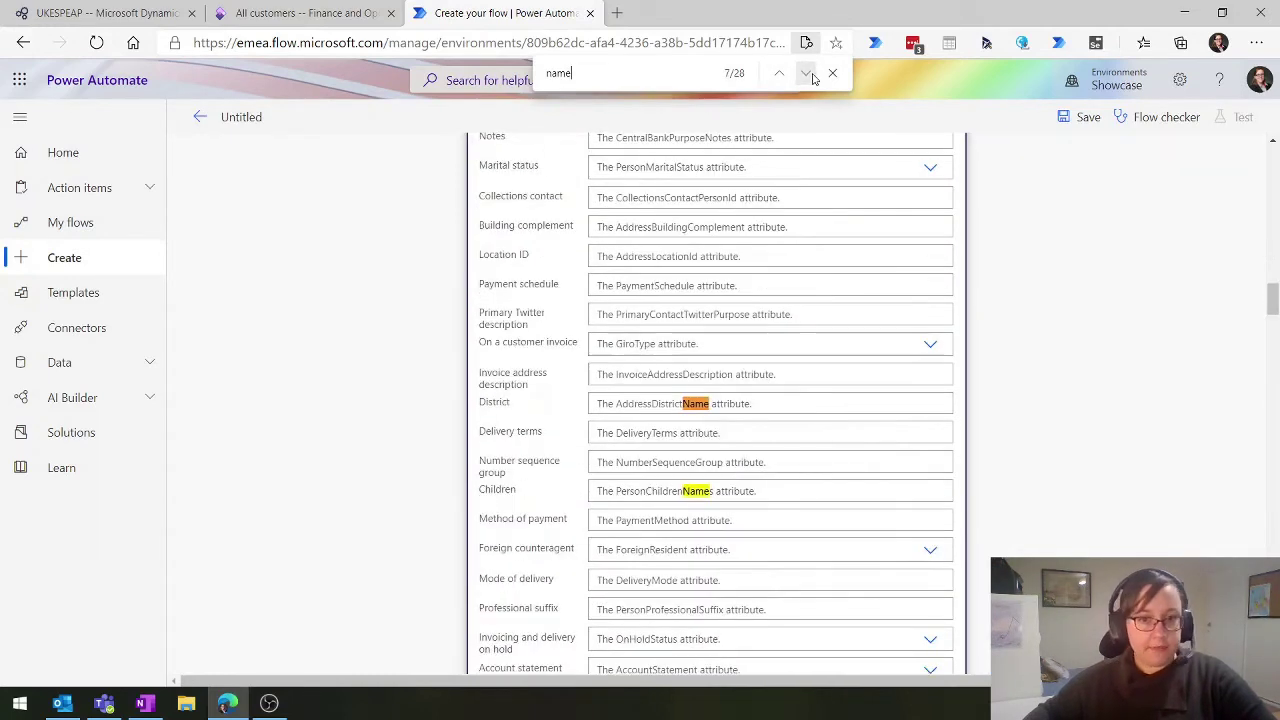
click(808, 75)
click(808, 75)
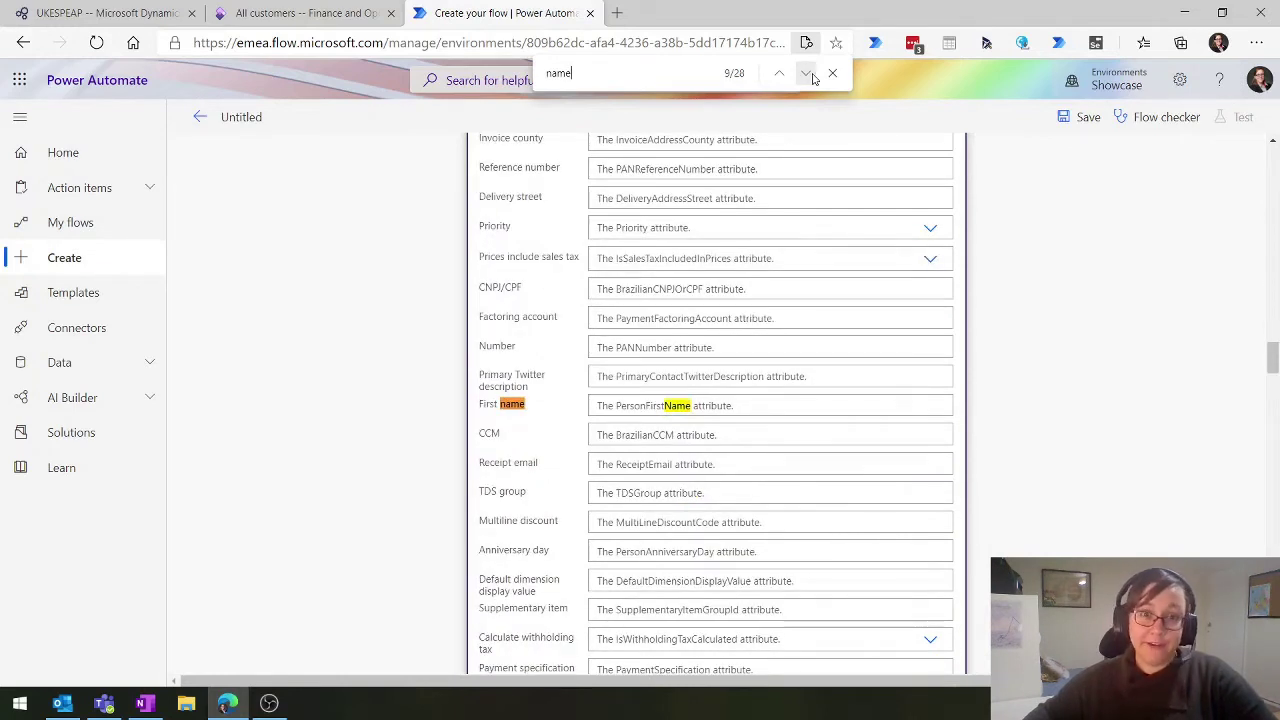
click(806, 74)
click(806, 74)
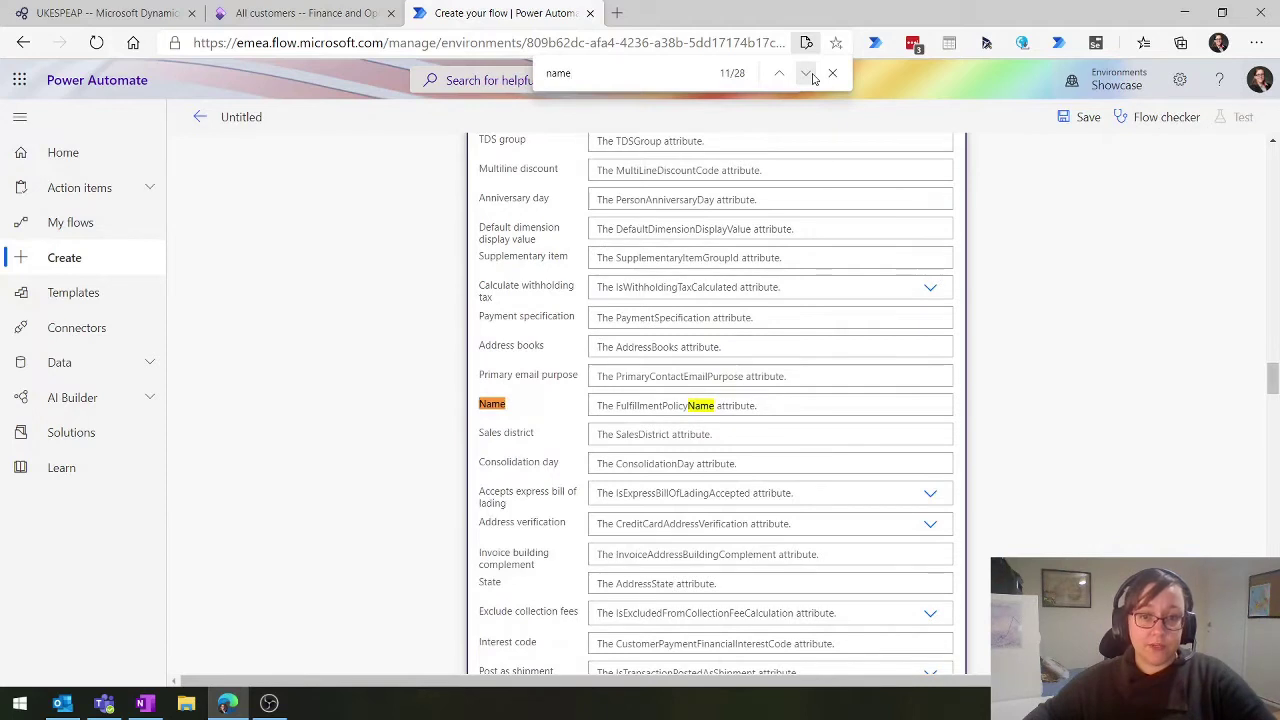
click(806, 74)
click(806, 74)
click(806, 74)
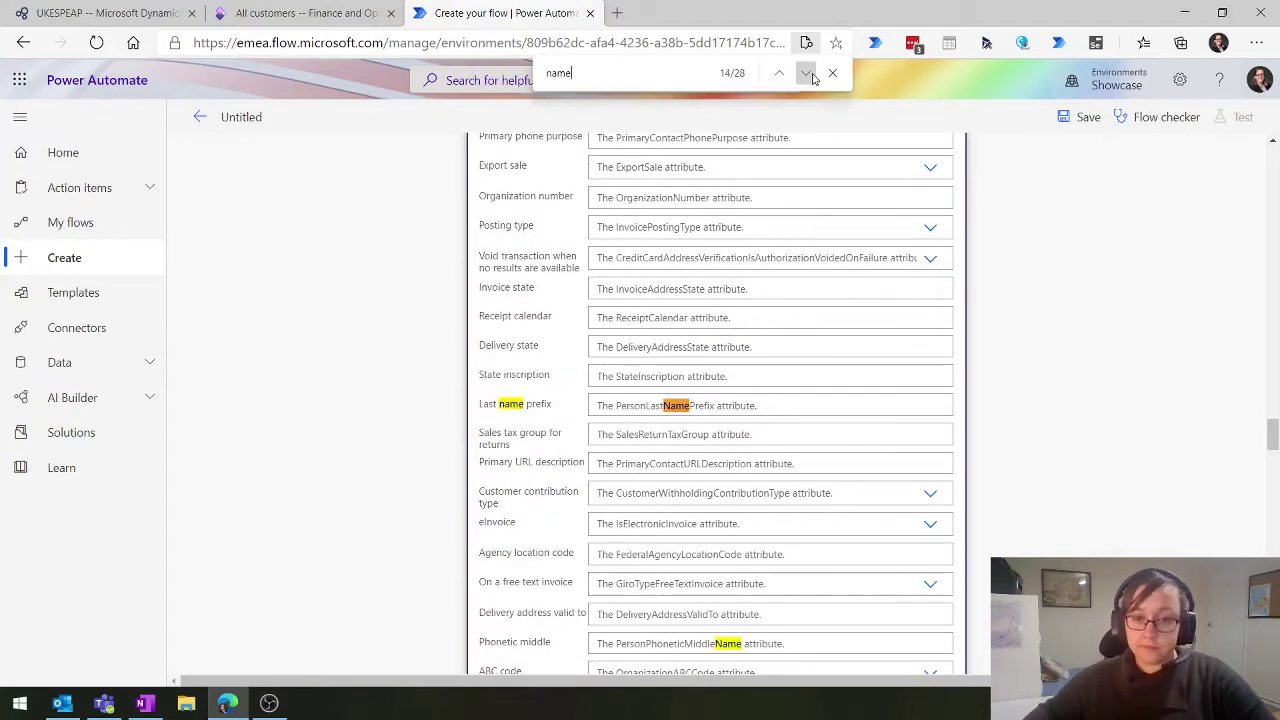
click(806, 74)
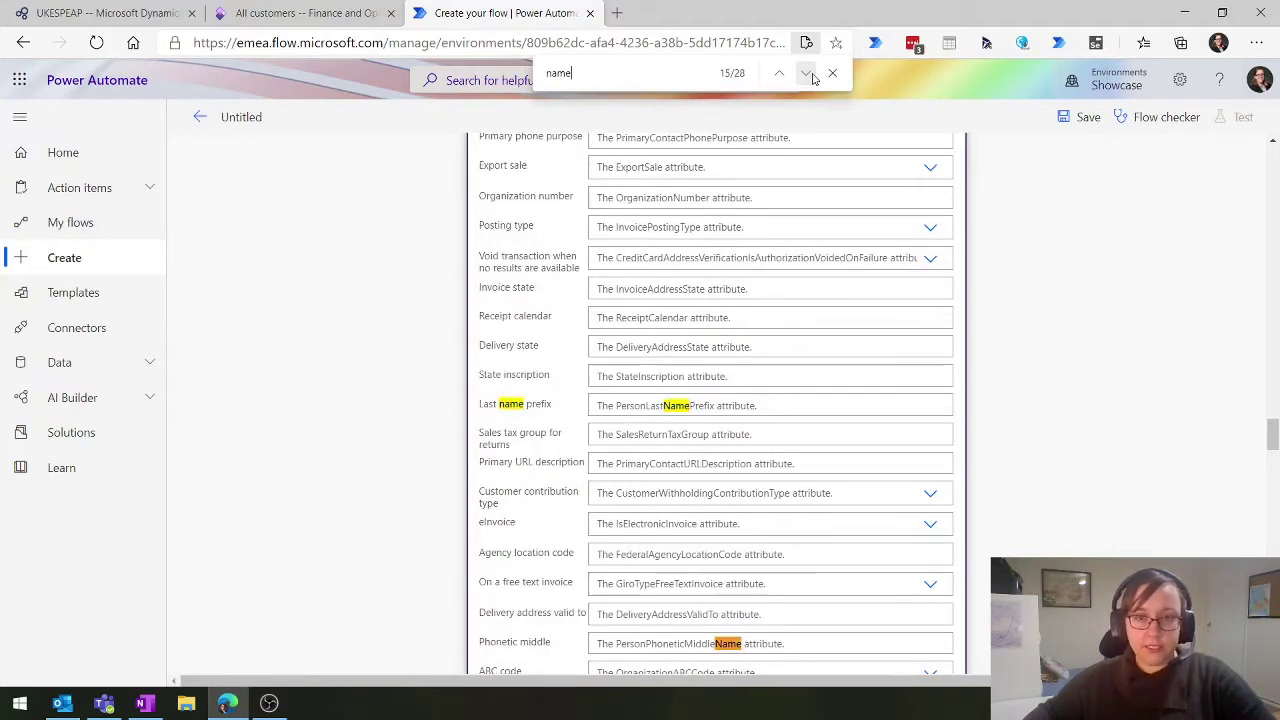
click(806, 74)
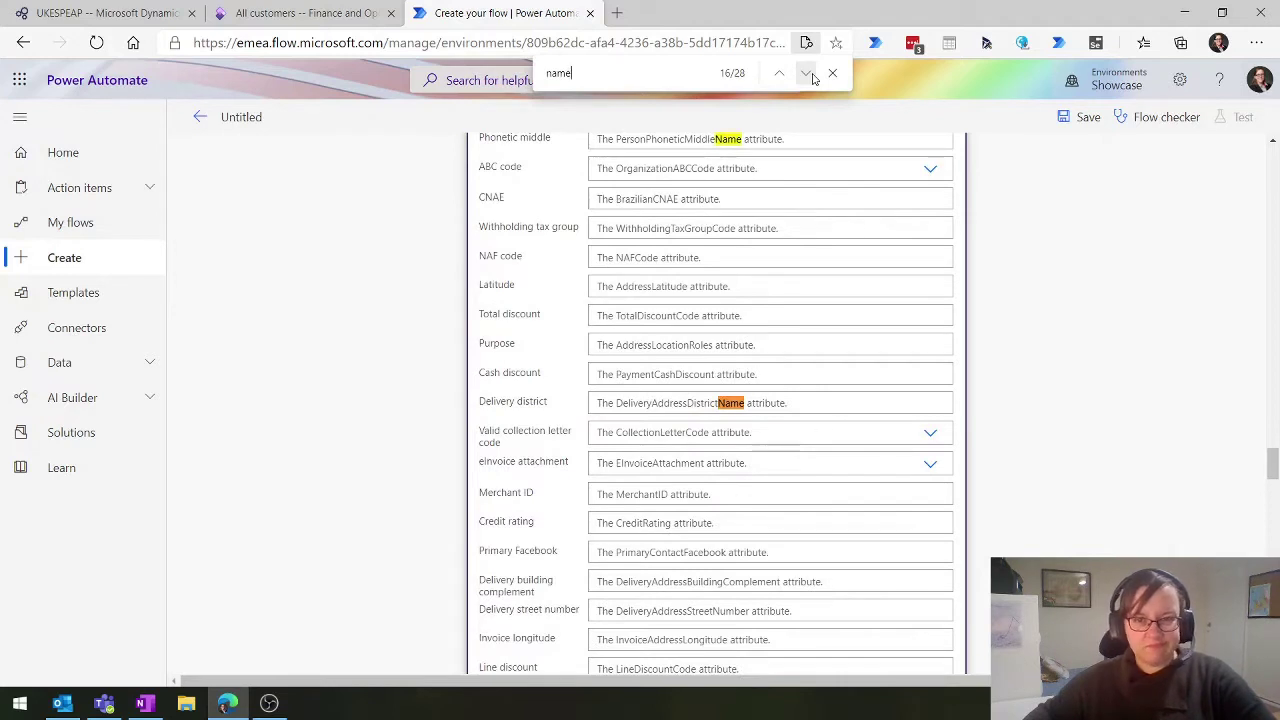
click(806, 74)
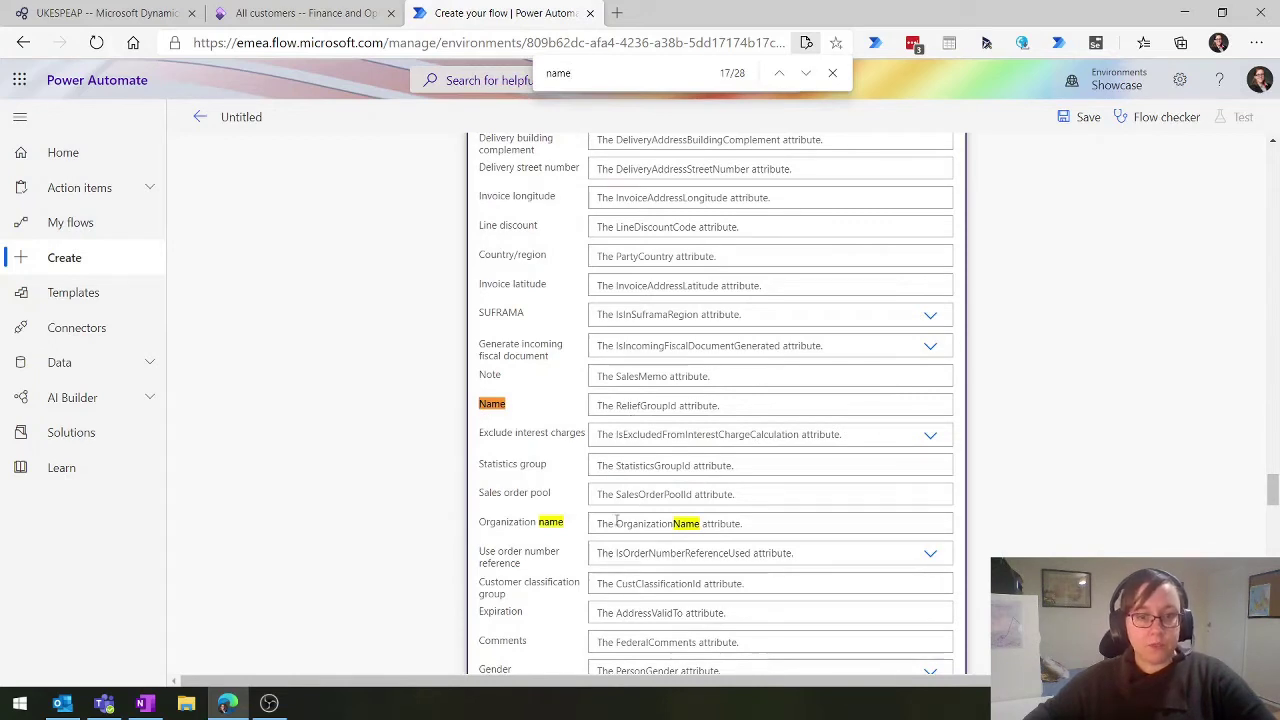
Set the Create record action's Organization name to a sample customer name ending in "Power Automate"
click(618, 521)
text(J)
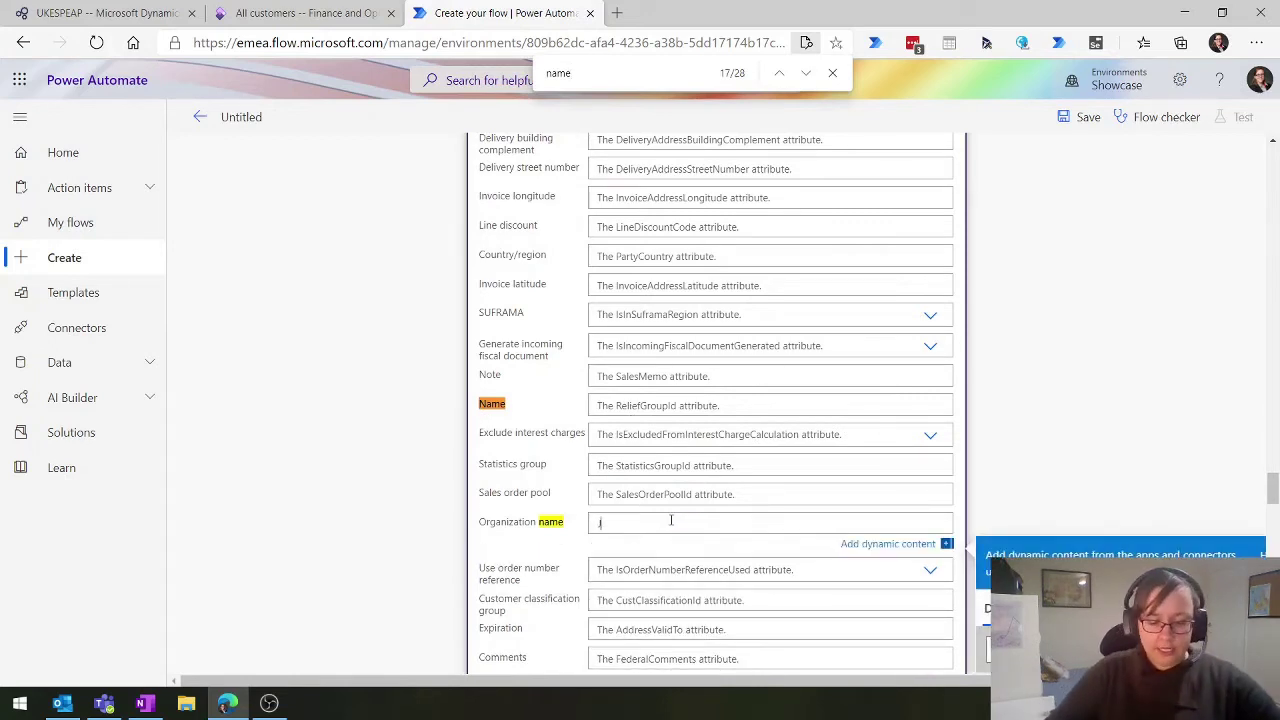
text(ulia Power)
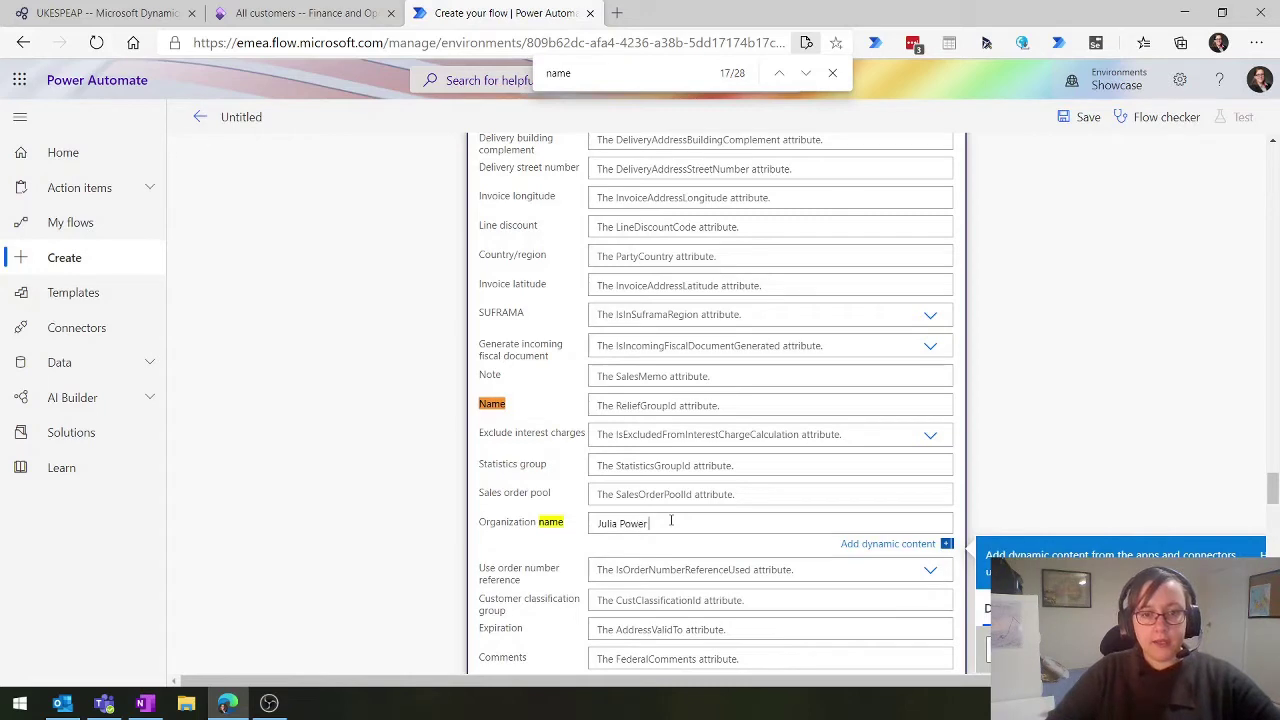
text( Automate)
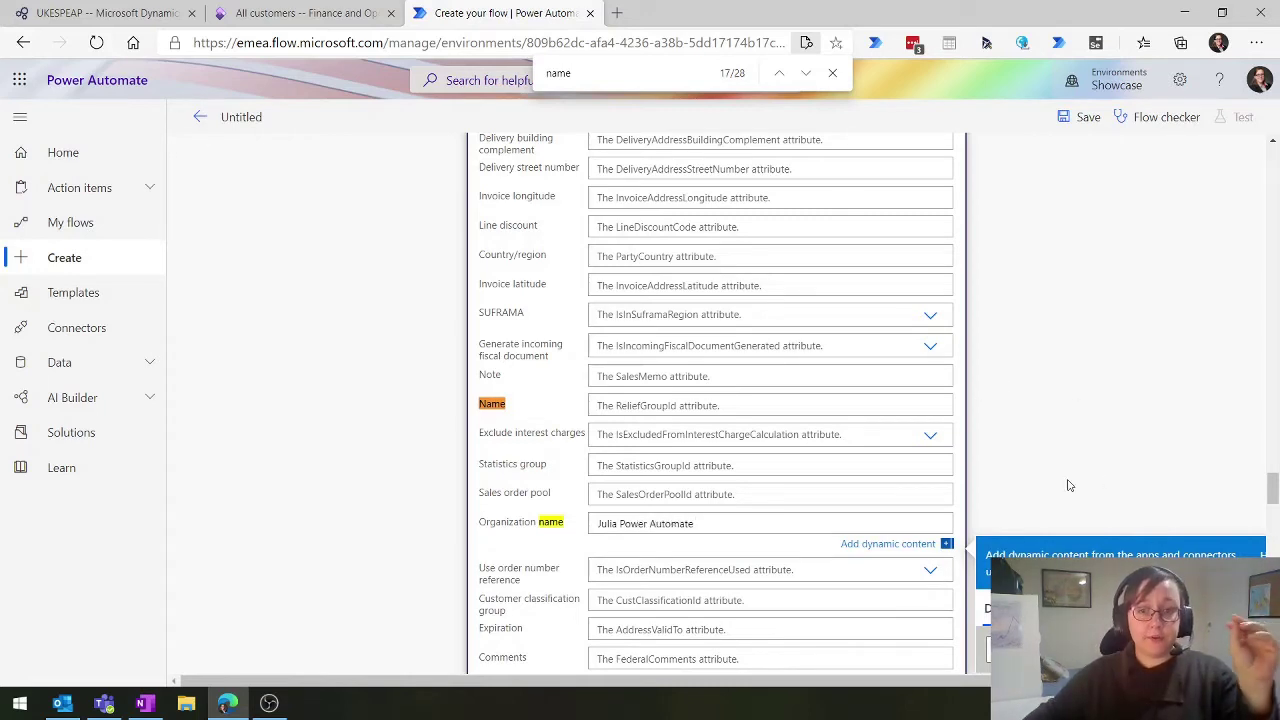
click(1040, 450)
Close the page search and examine the Create record fields again, including Company and Primary contact, without filling them in
scroll(1040, 450, up, 10)
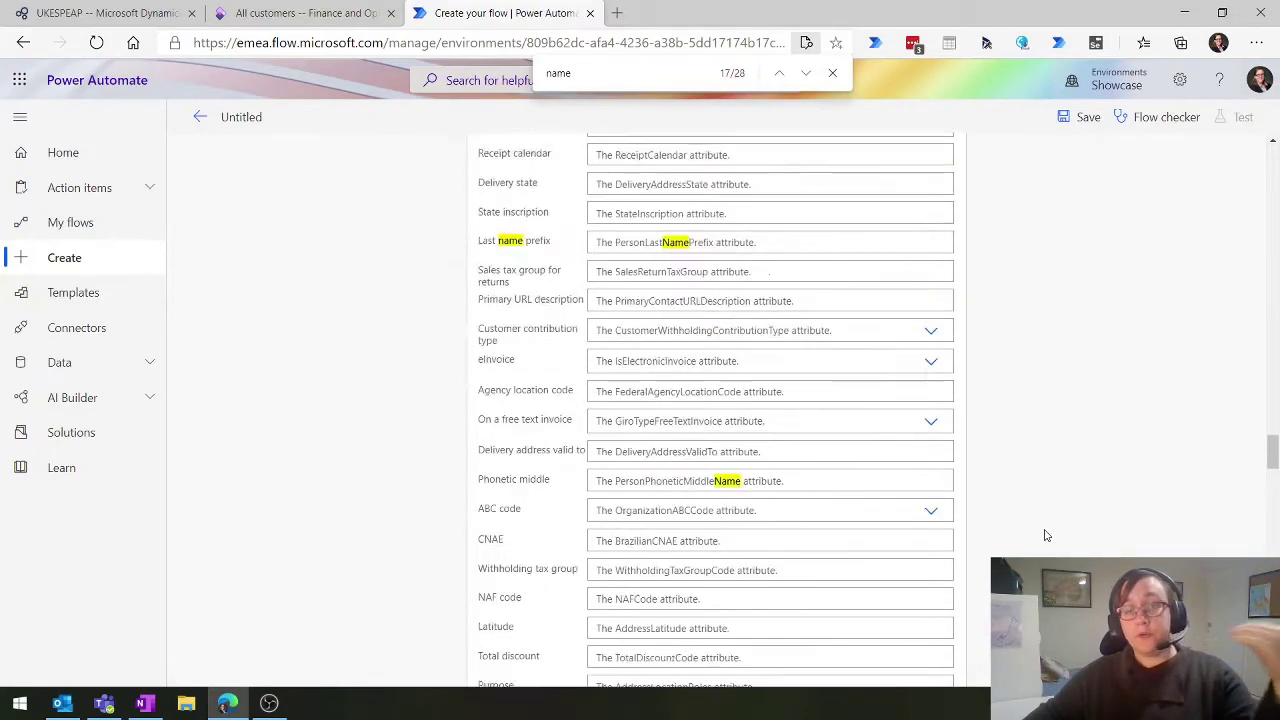
scroll(1045, 535, up, 10)
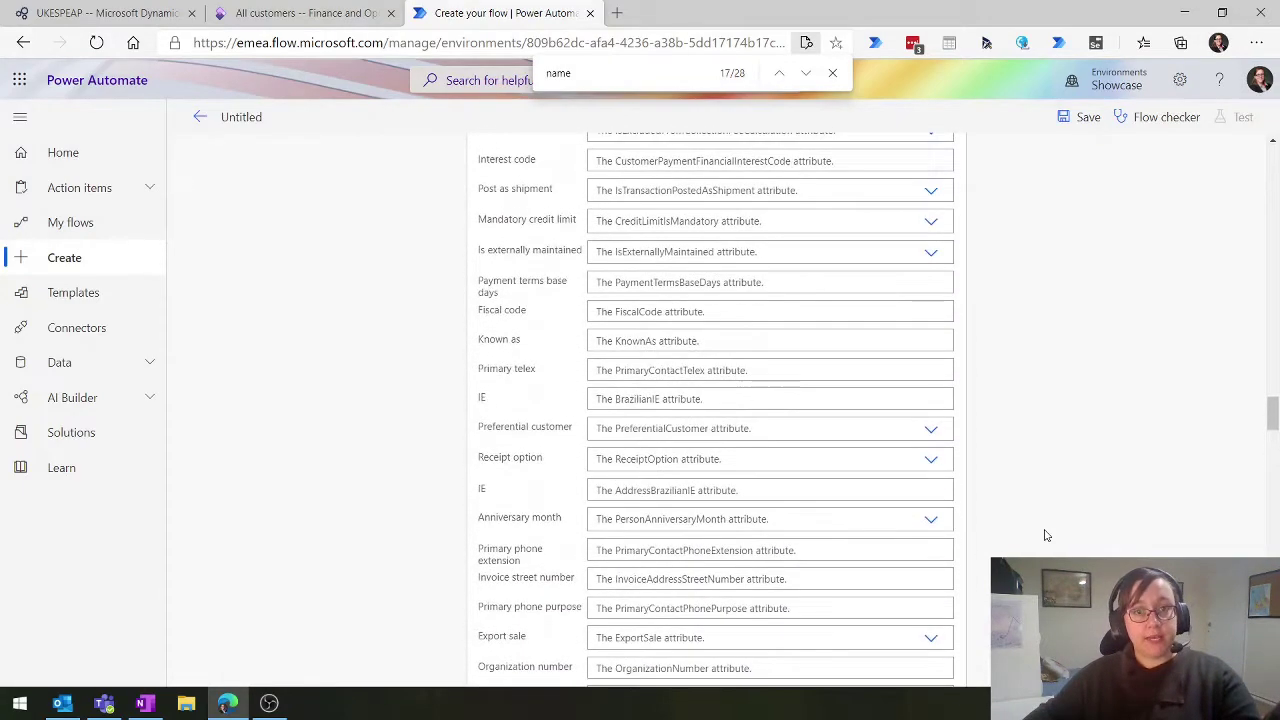
scroll(1045, 535, up, 3)
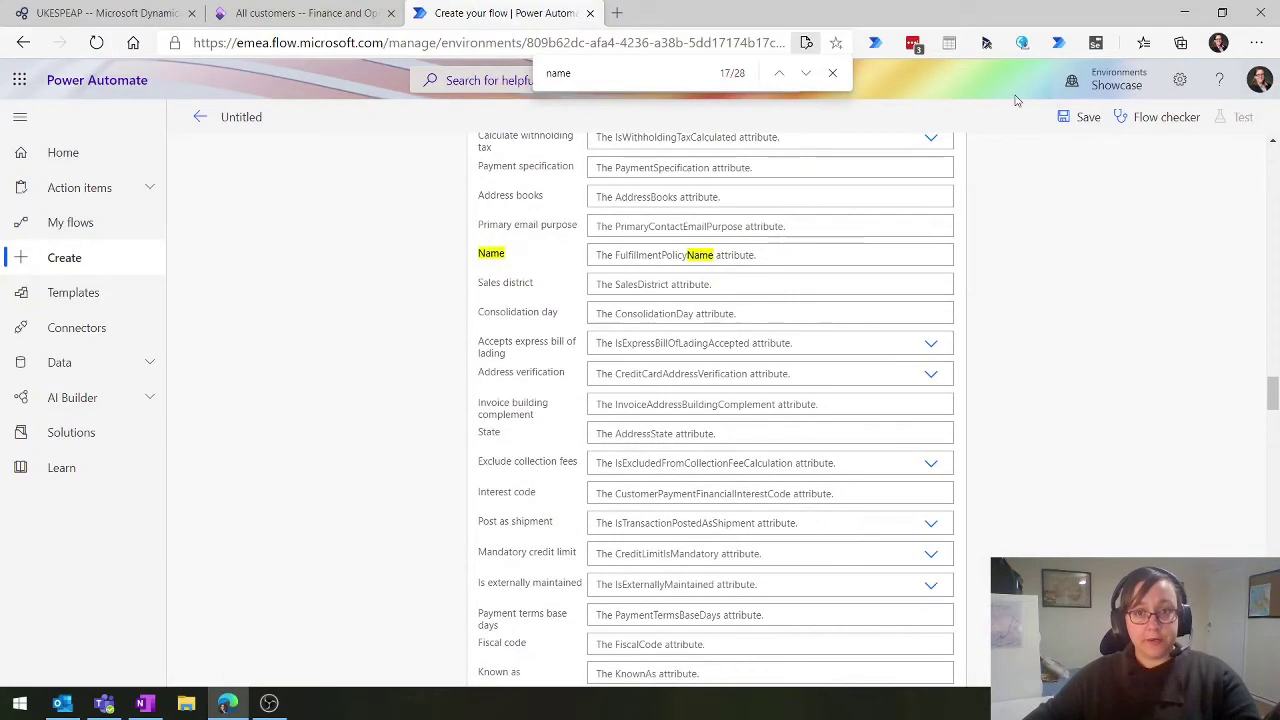
click(832, 72)
scroll(900, 305, up, 7)
scroll(900, 305, up, 12)
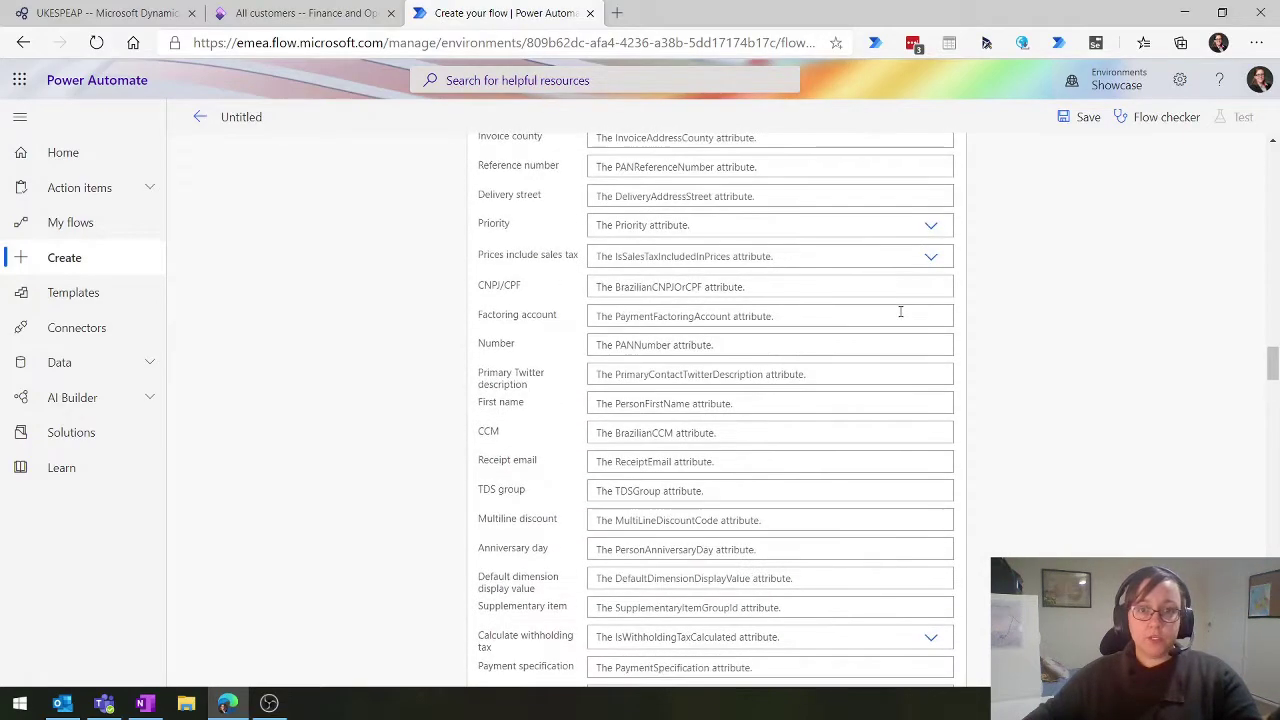
scroll(882, 332, up, 12)
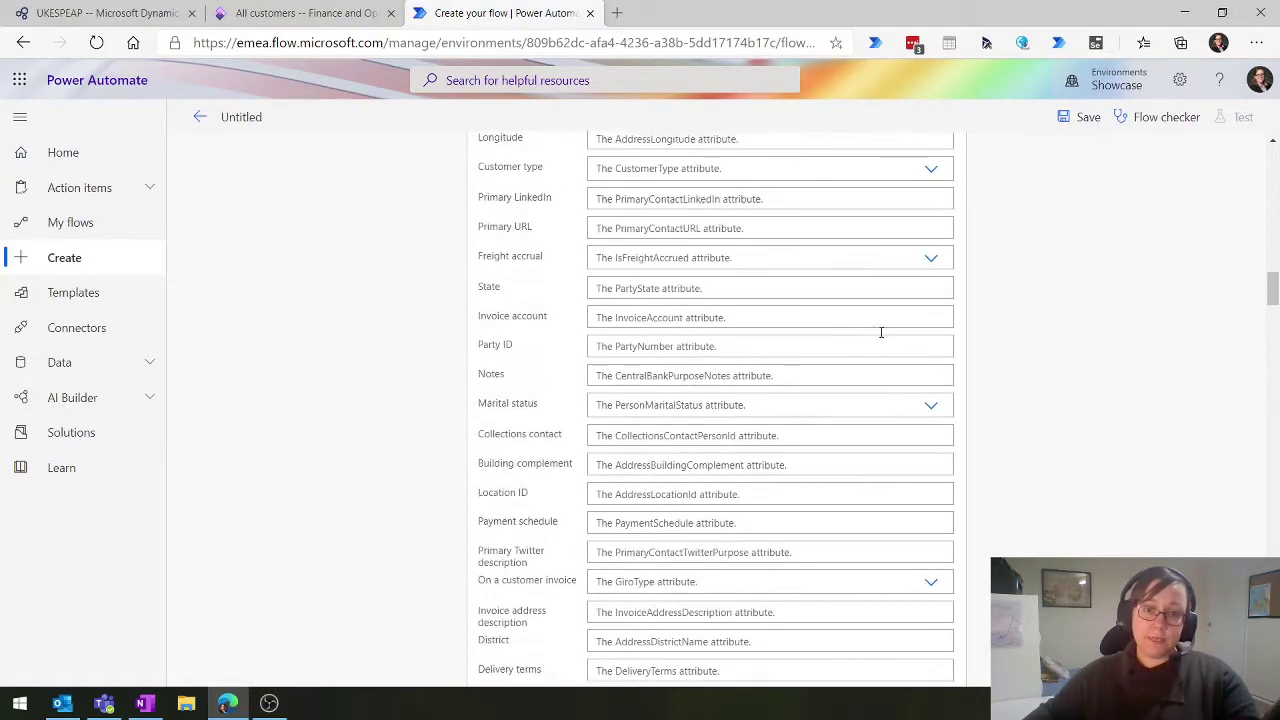
scroll(634, 289, up, 10)
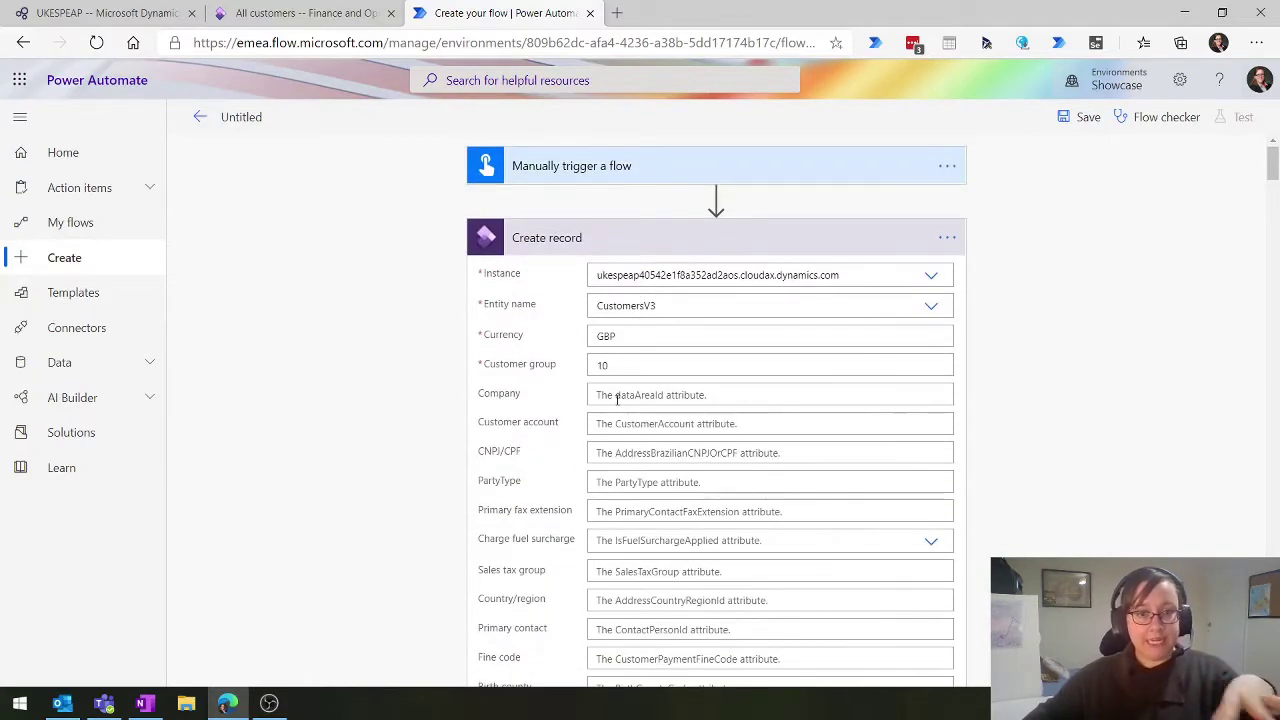
click(615, 396)
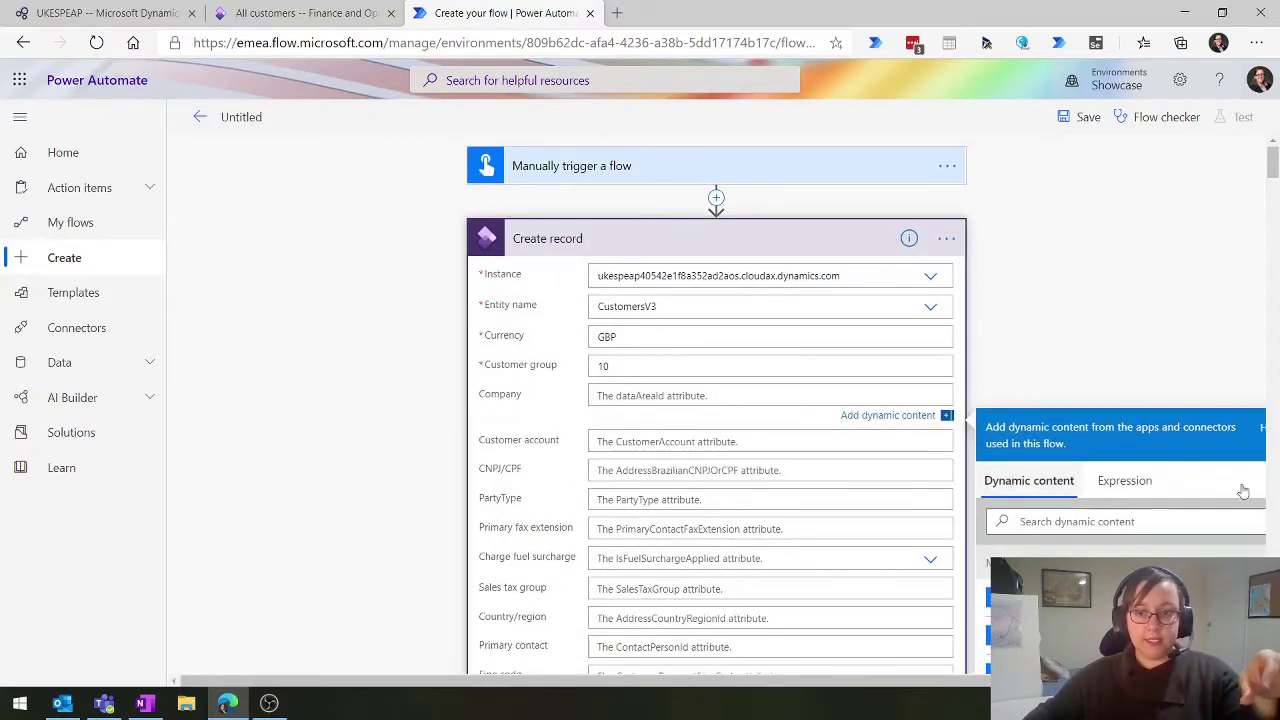
scroll(960, 470, down, 3)
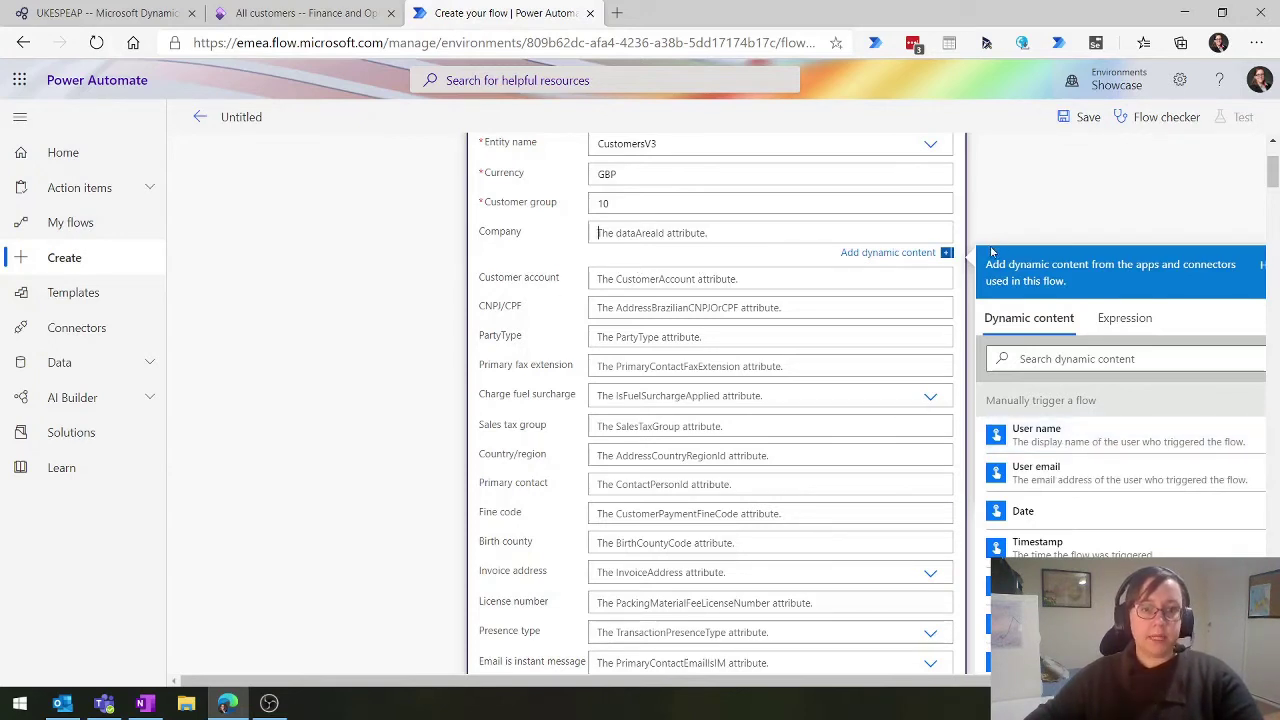
click(1043, 216)
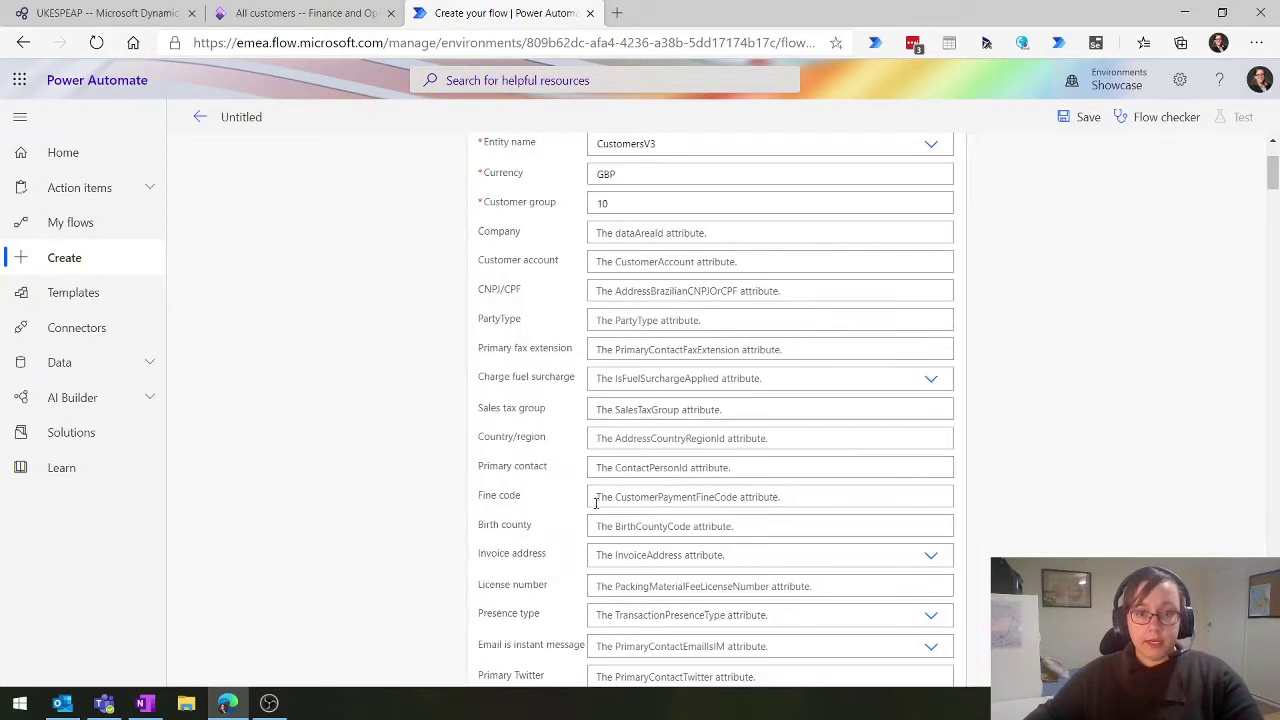
click(603, 470)
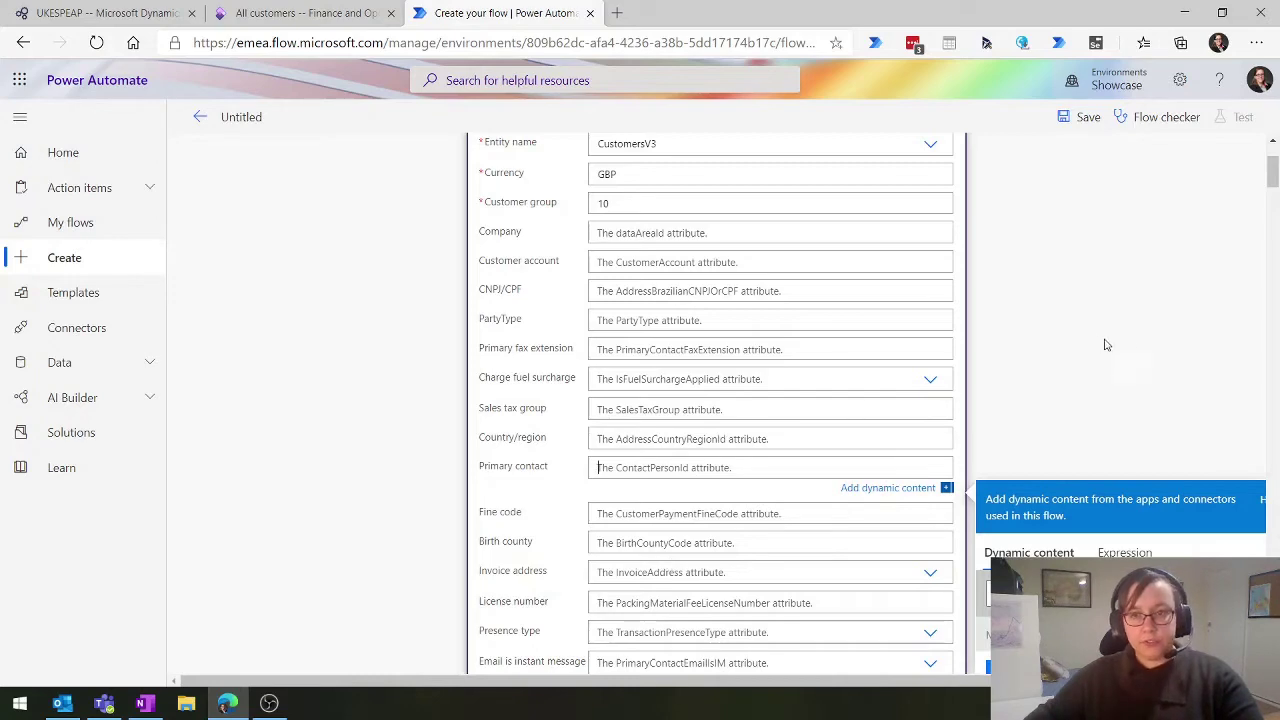
click(400, 279)
scroll(750, 287, up, 3)
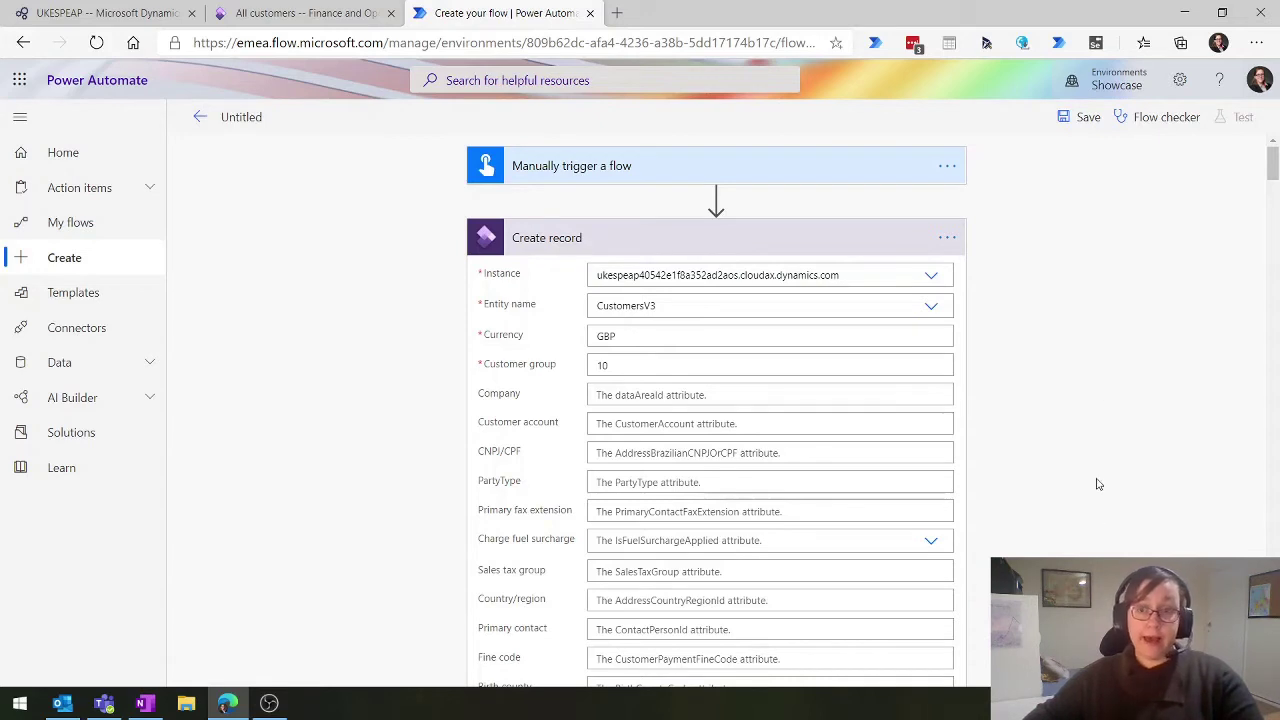
Save the flow and run a test, choosing to perform the trigger action manually
click(1078, 119)
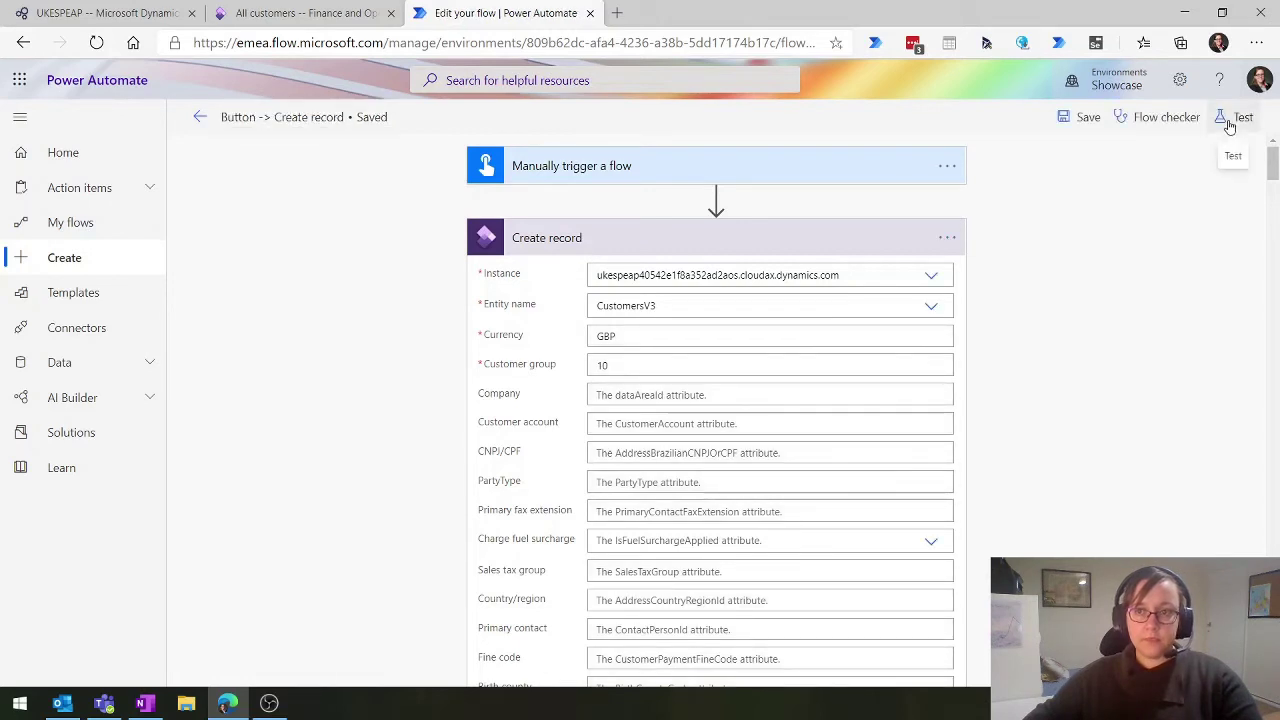
click(1236, 118)
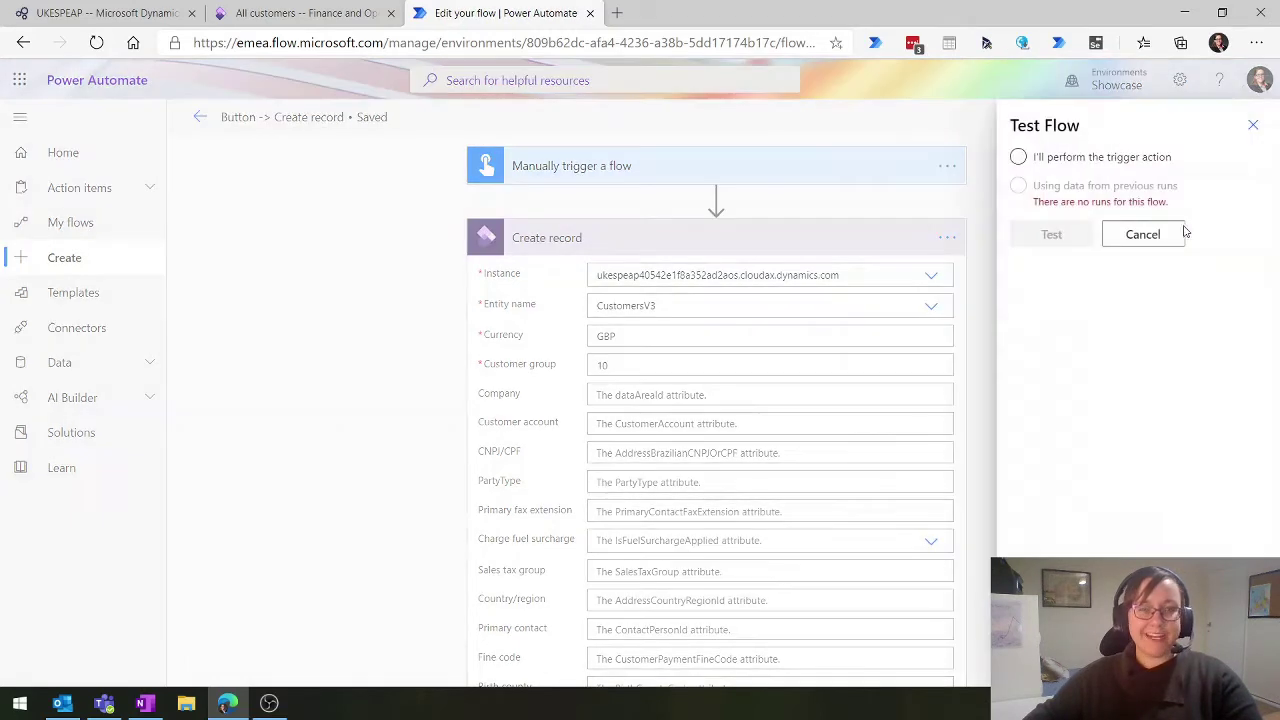
click(1037, 155)
click(1036, 234)
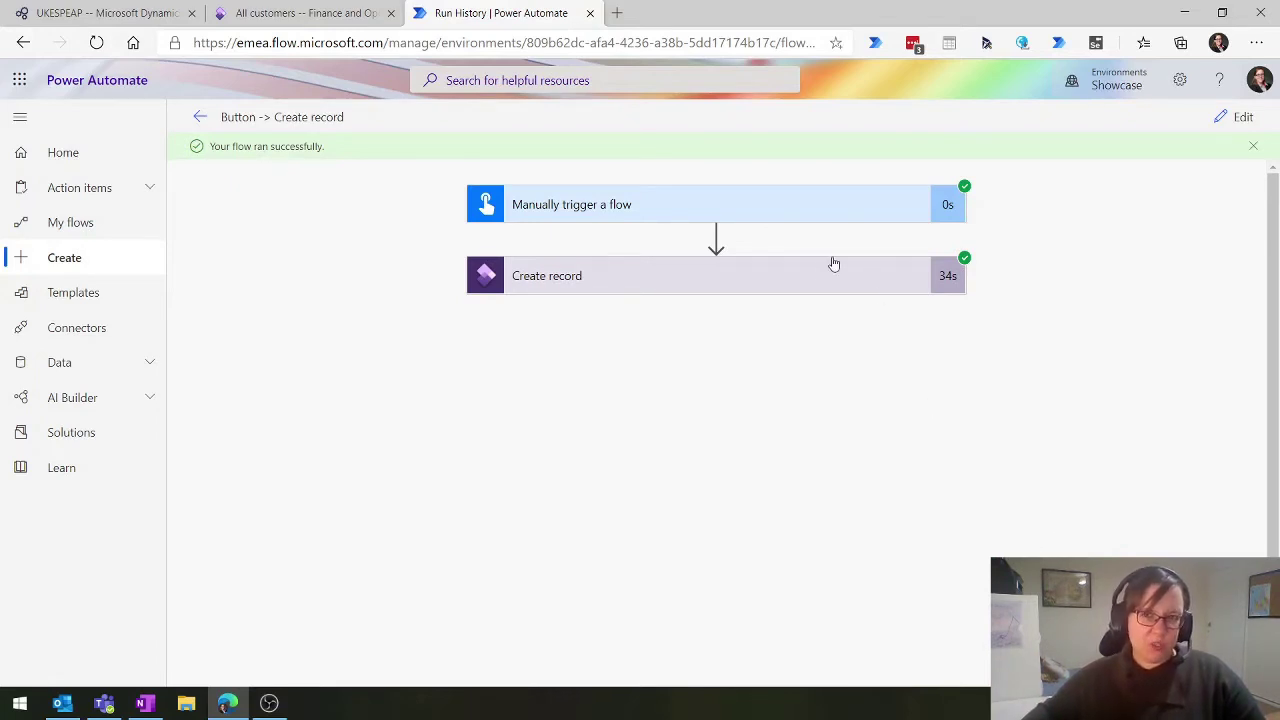
Expand the Create record action in the flow run and examine the CustomerAccount value in its output body
click(786, 294)
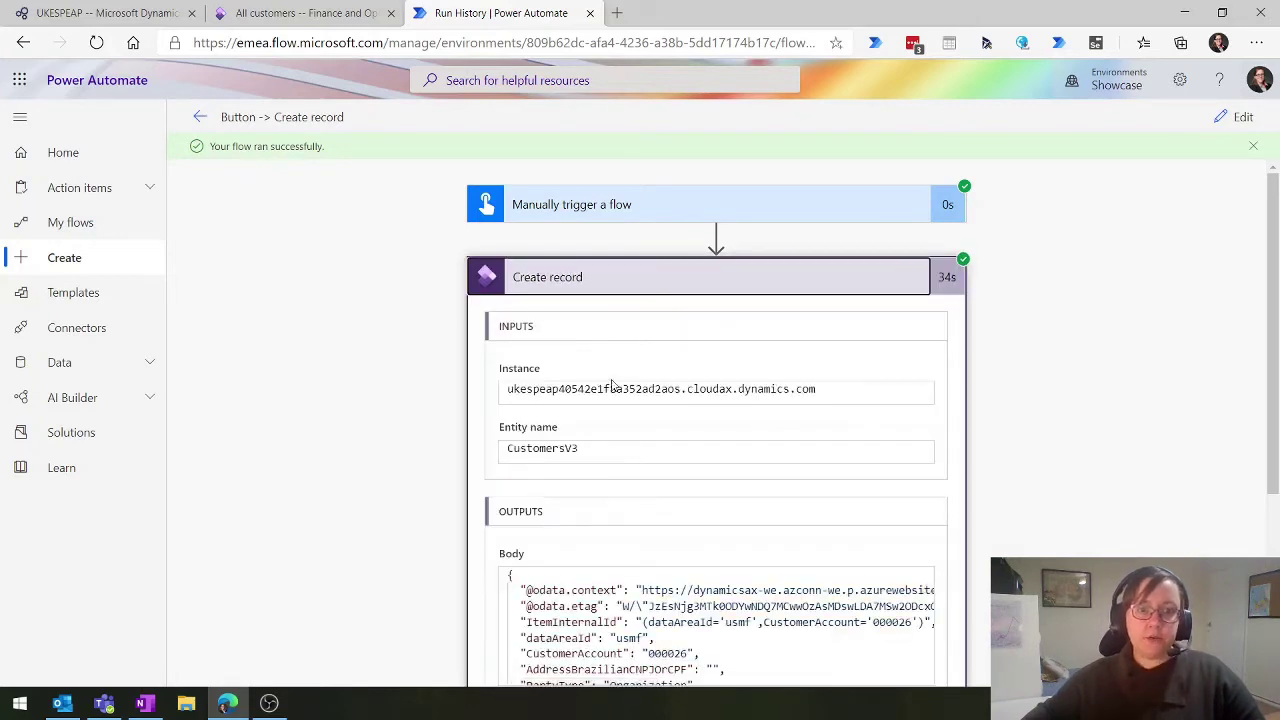
scroll(1017, 444, down, 1)
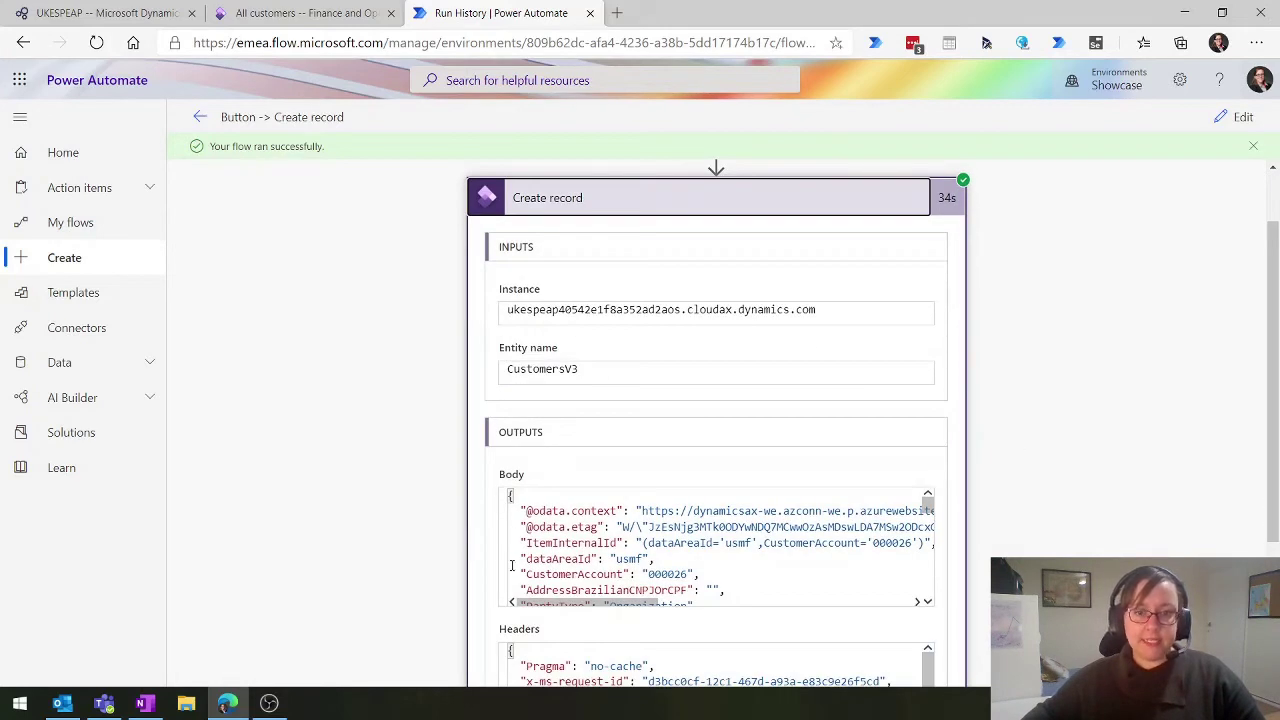
drag(518, 570, 700, 570)
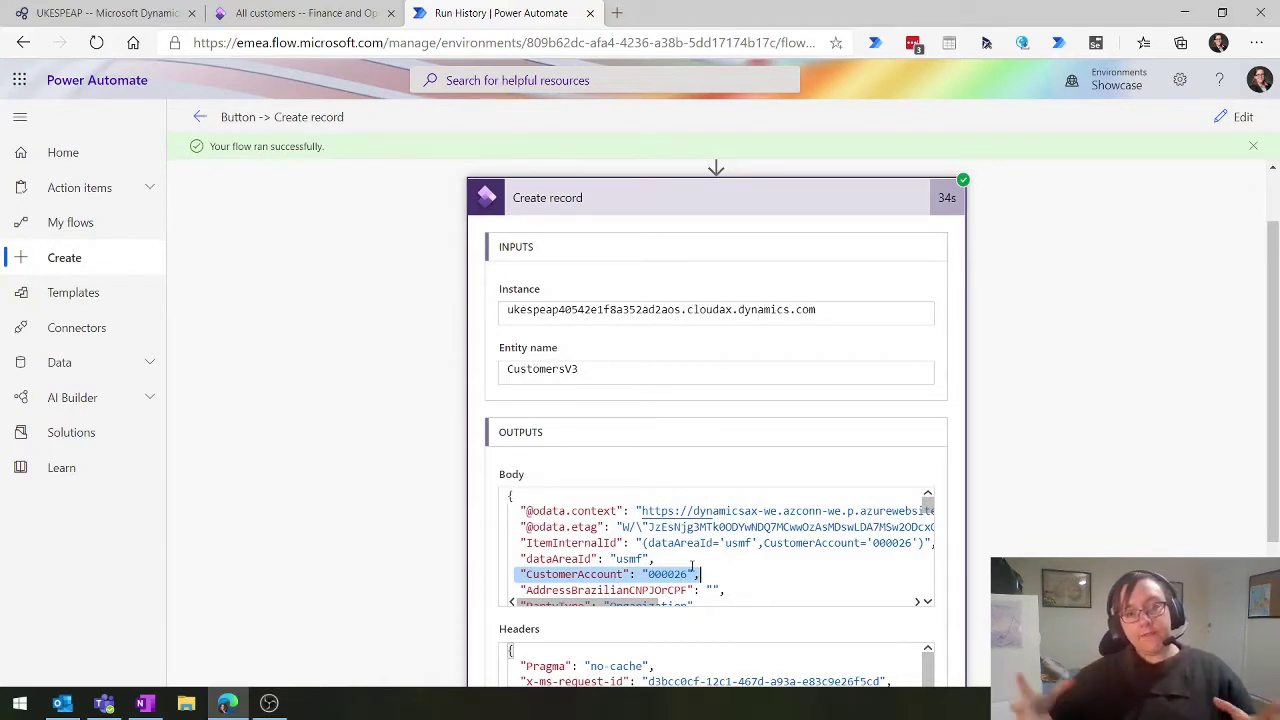
Open the Account column filter in the All customers list, and copy the CustomerAccount value from the flow run's Create record output body
click(300, 13)
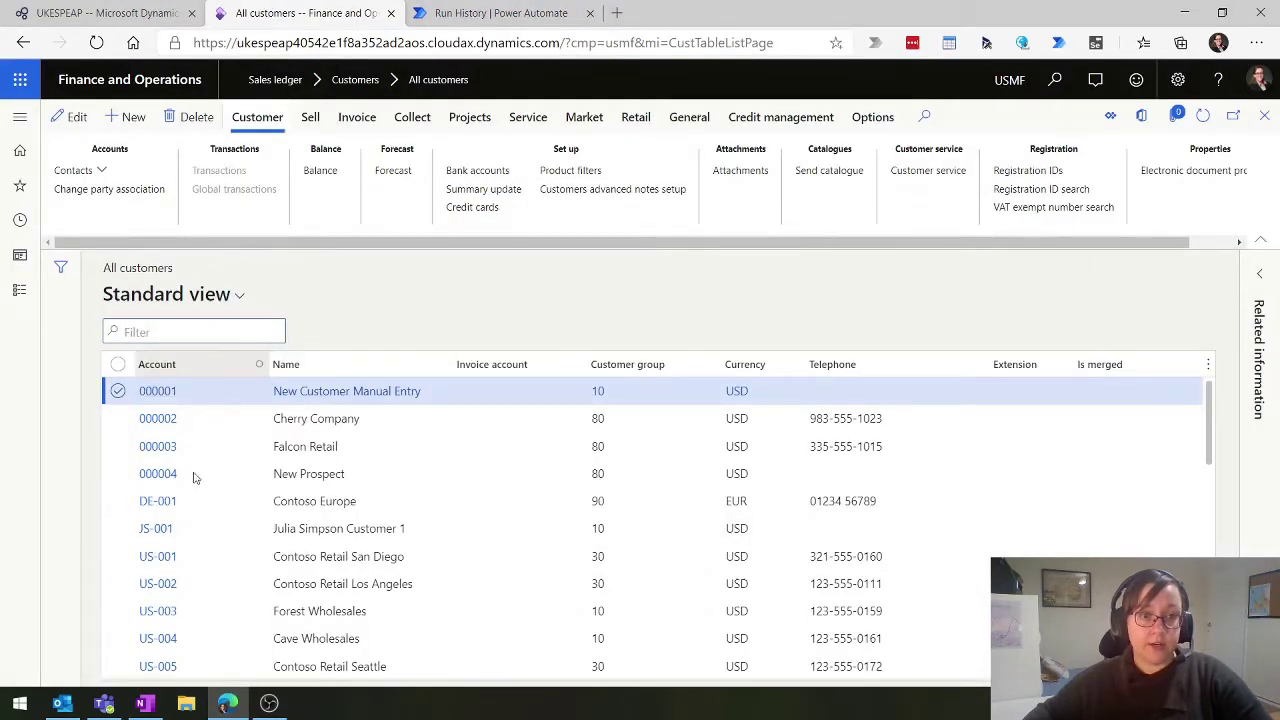
click(260, 368)
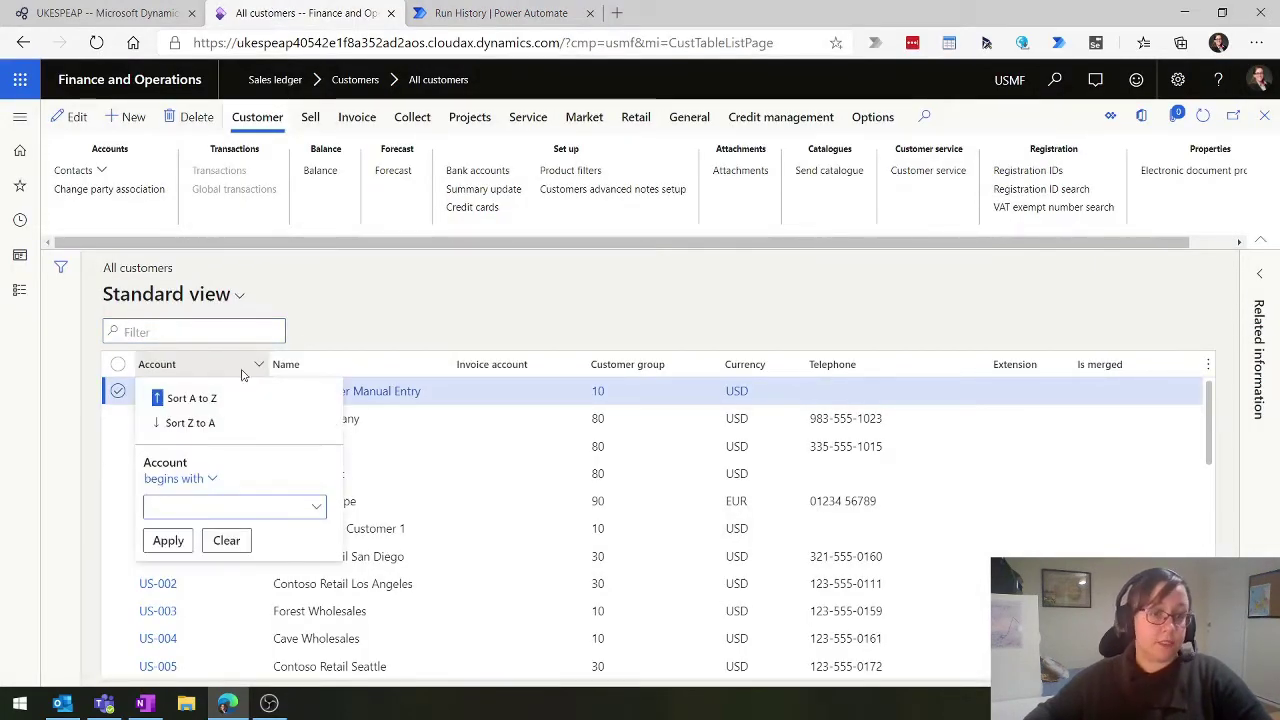
click(500, 12)
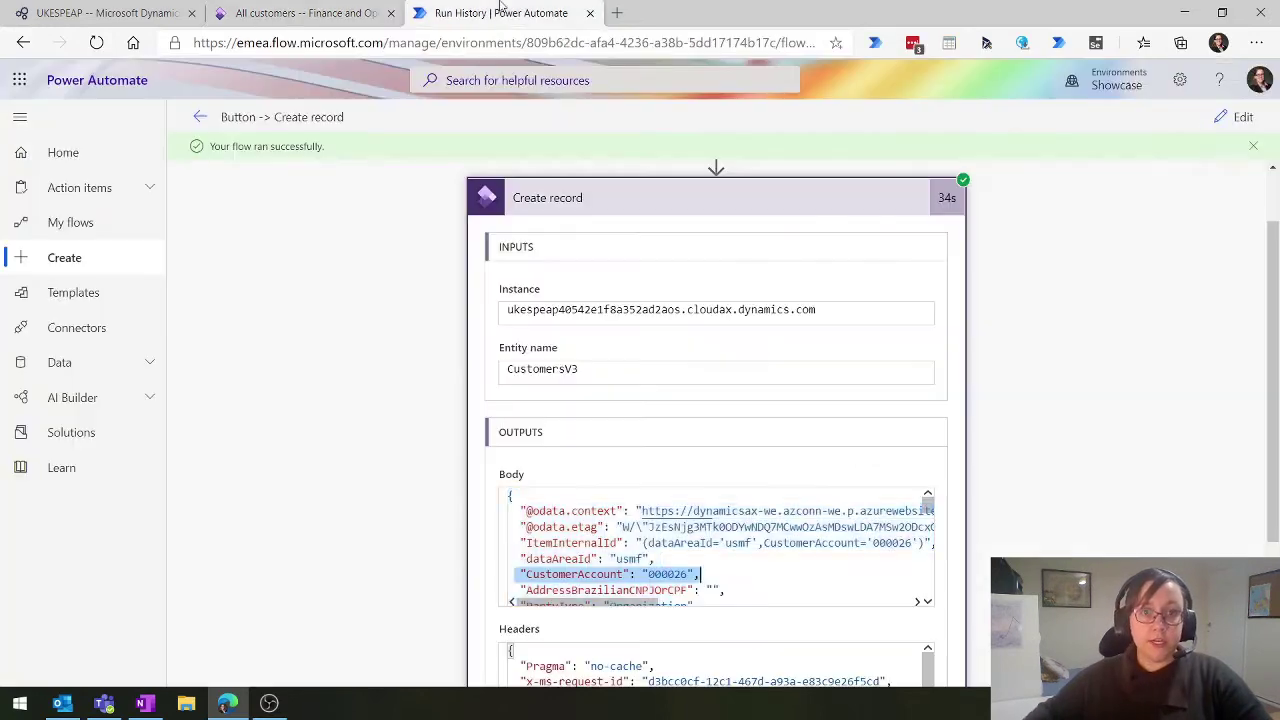
key(ctrl+a)
scroll(649, 600, right, 3)
scroll(649, 551, down, 3)
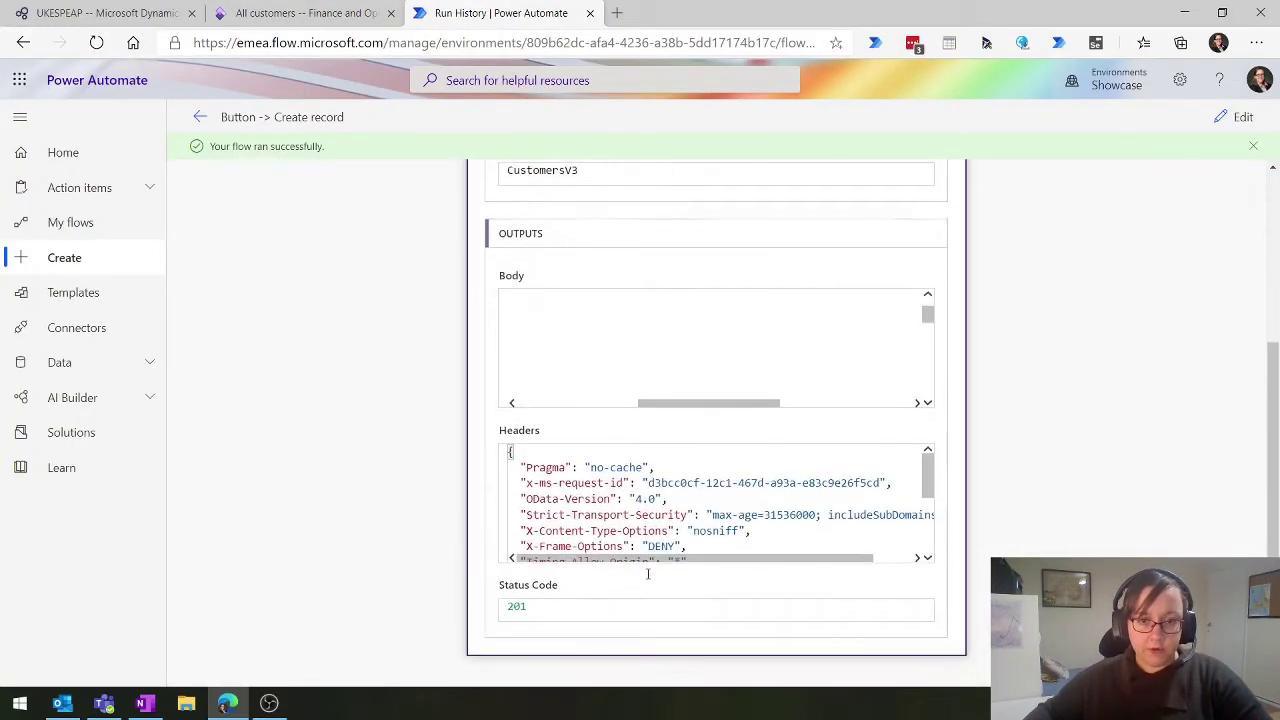
drag(925, 298, 923, 277)
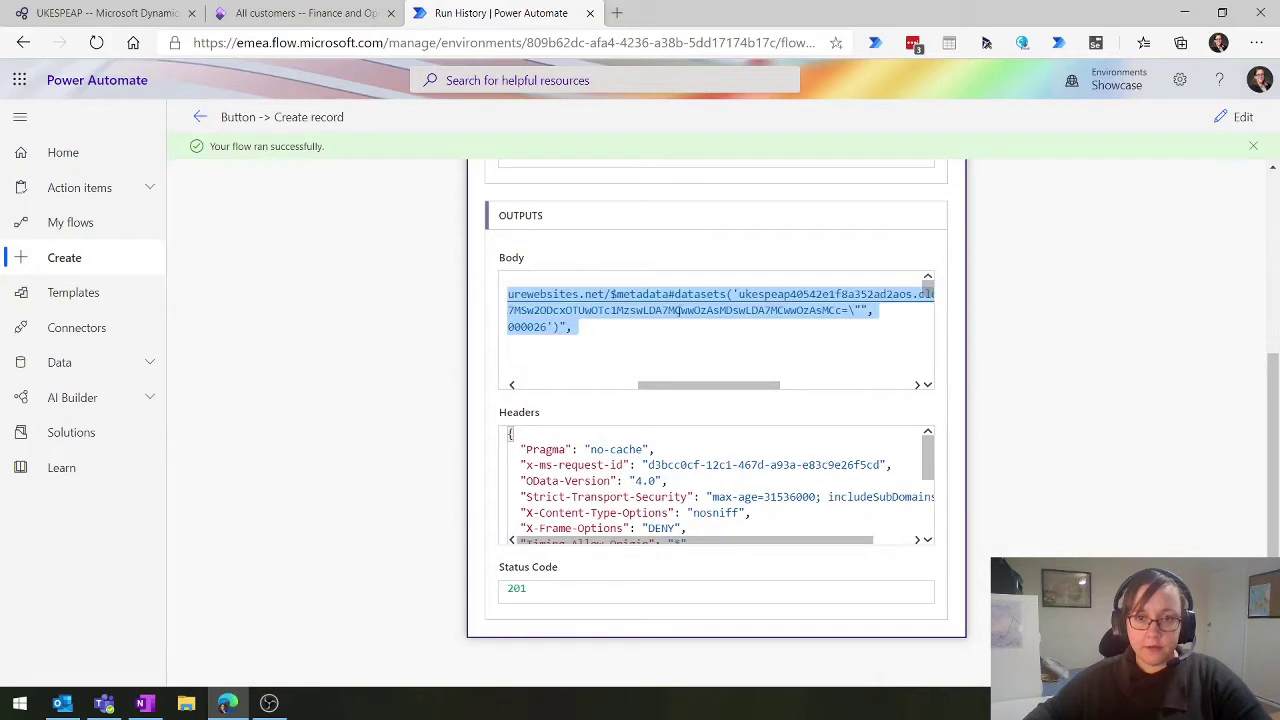
click(669, 329)
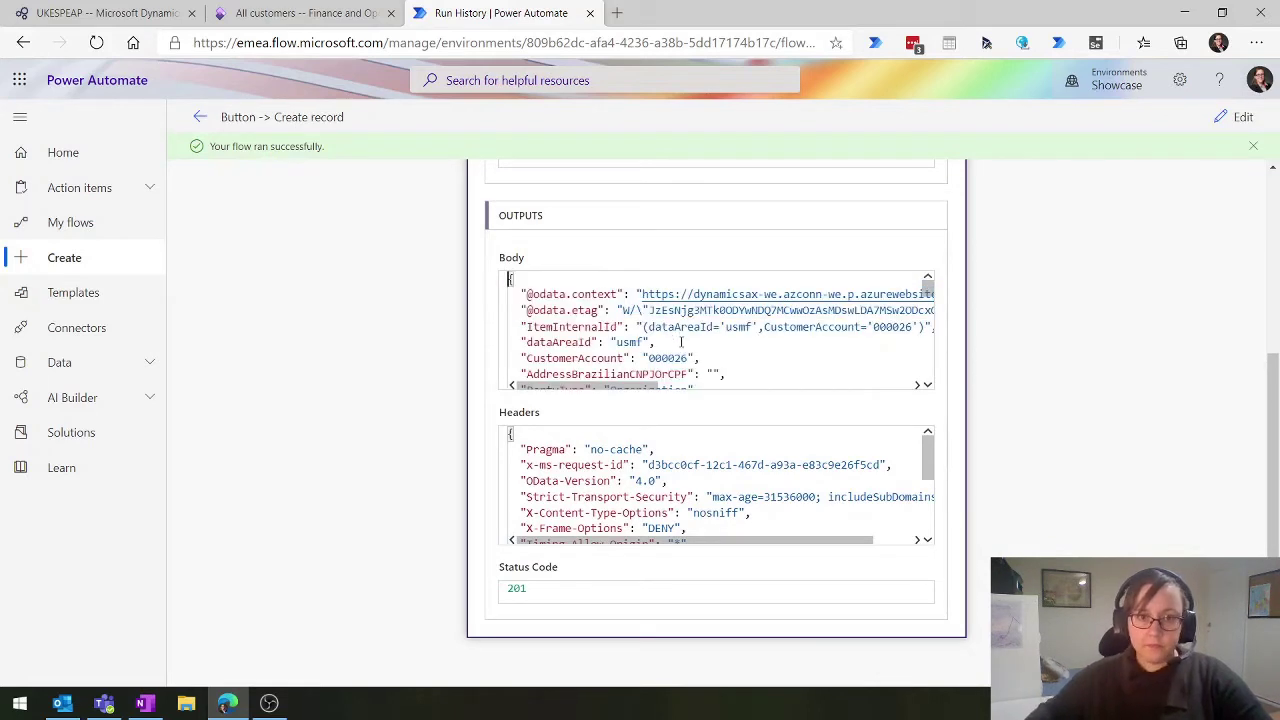
drag(676, 352, 692, 358)
key(ctrl+c)
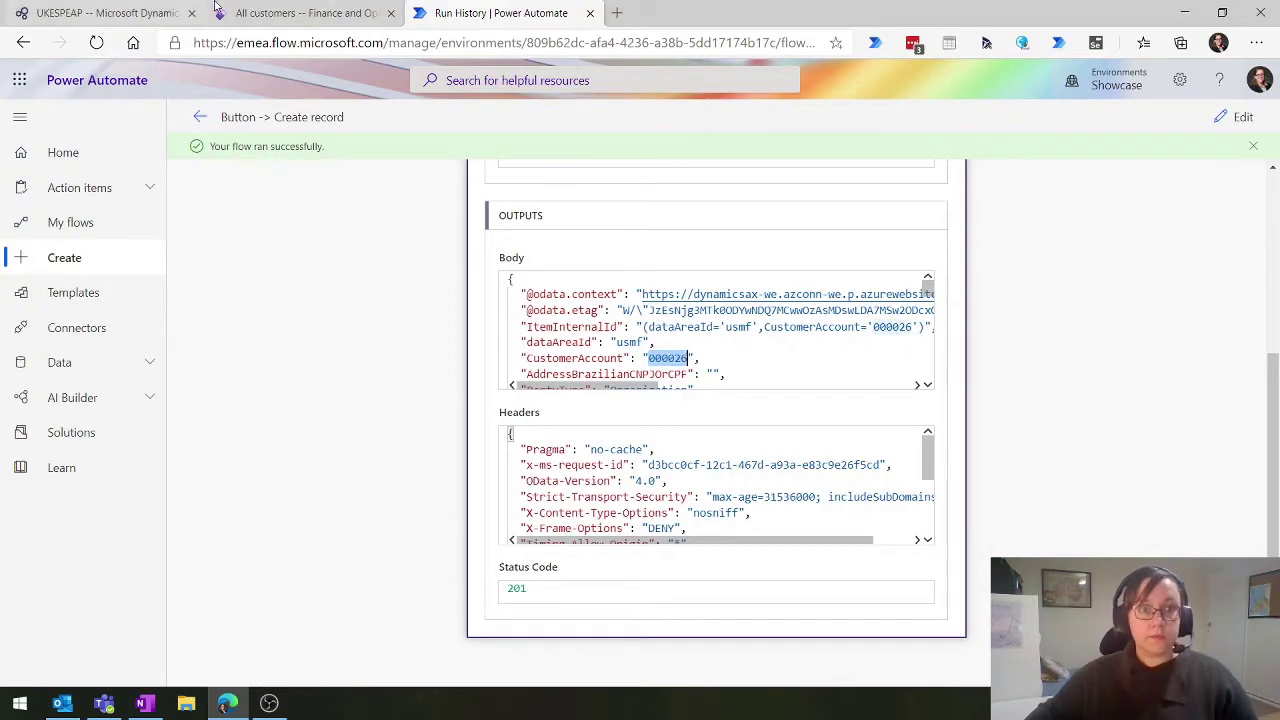
Switch to Finance and Operations, filter All customers by the copied account number and open the matching customer record
click(305, 13)
key(ctrl+v)
click(183, 548)
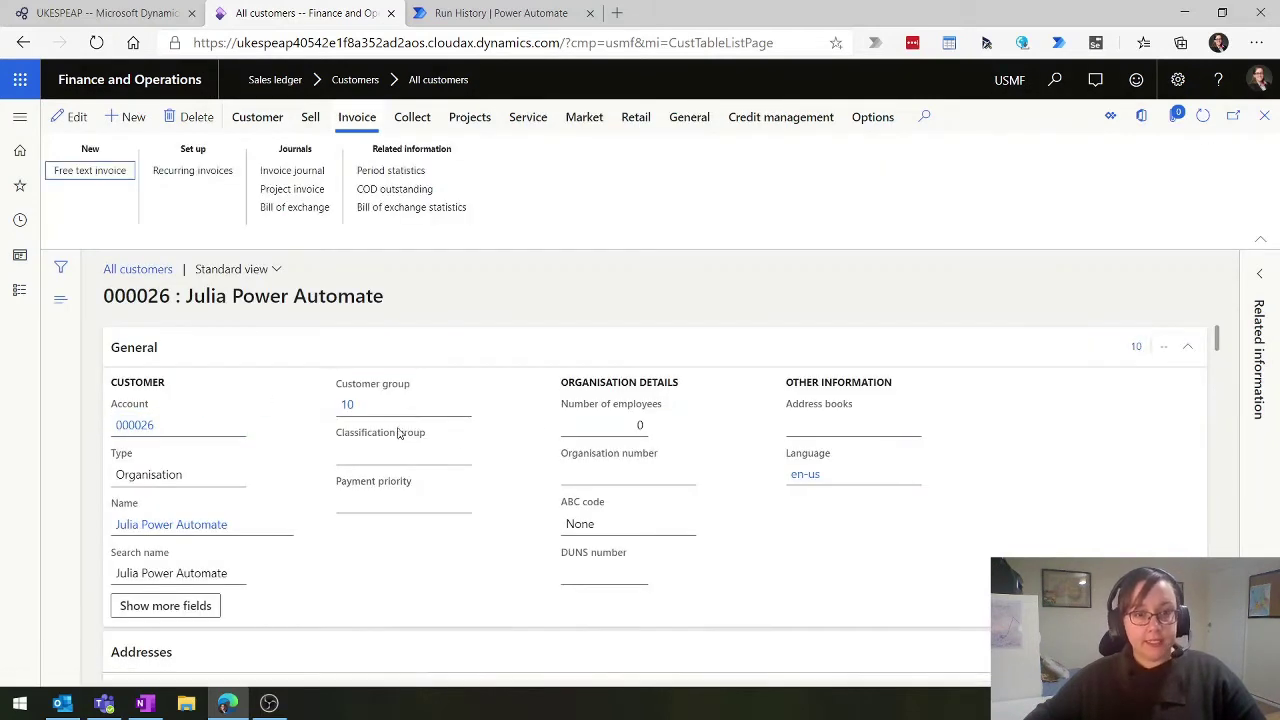
Examine the new customer's record from the general details through sales demographics, credit, order and payment defaults to the direct debit mandates
scroll(971, 487, down, 5)
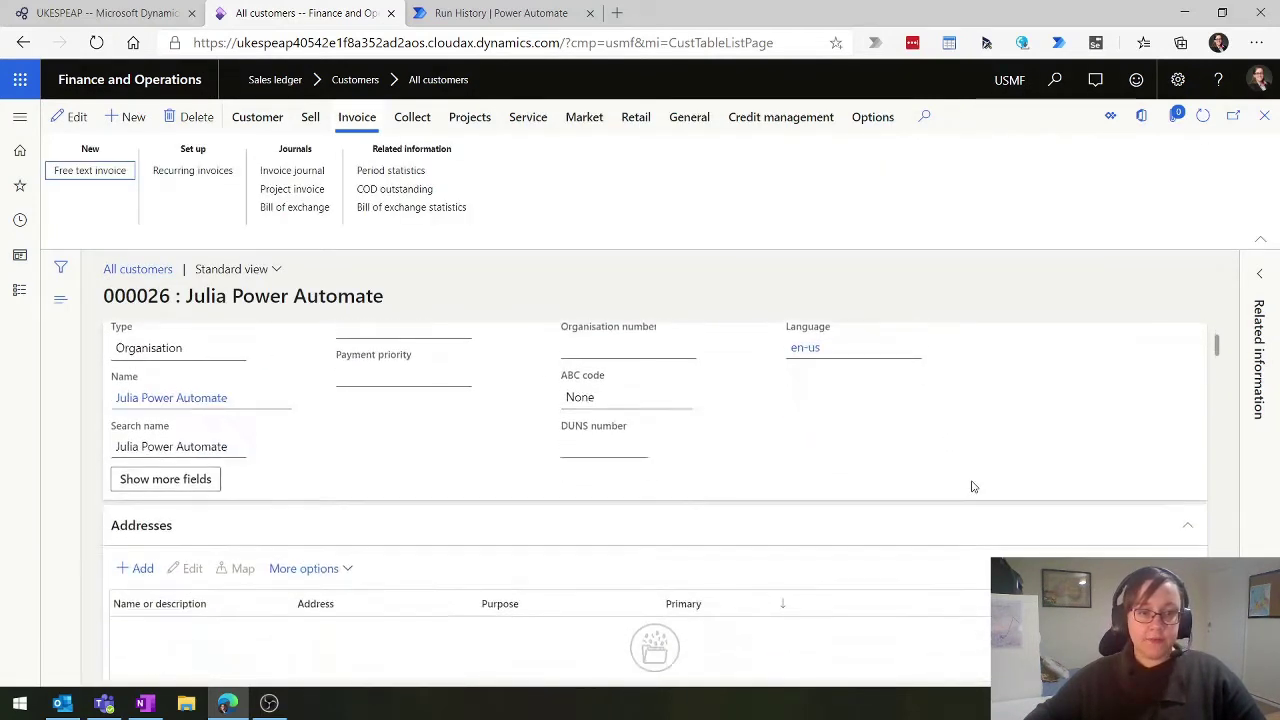
scroll(971, 487, down, 5)
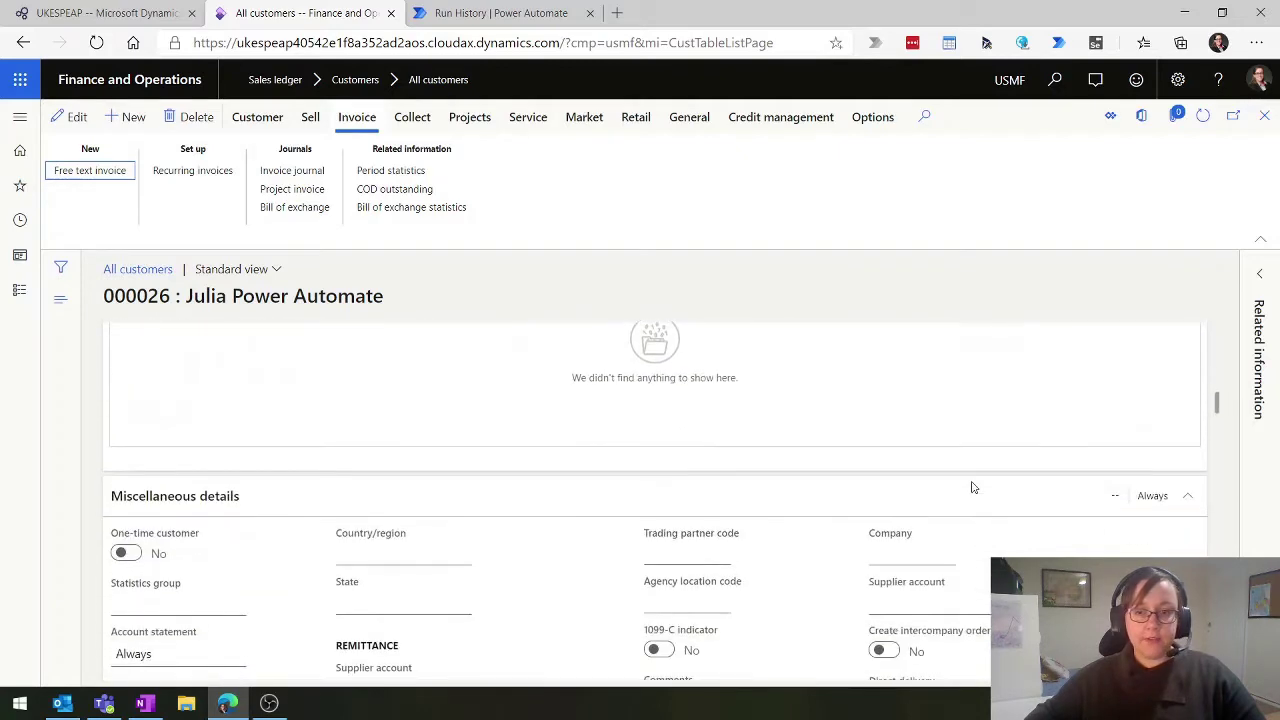
scroll(971, 487, down, 2)
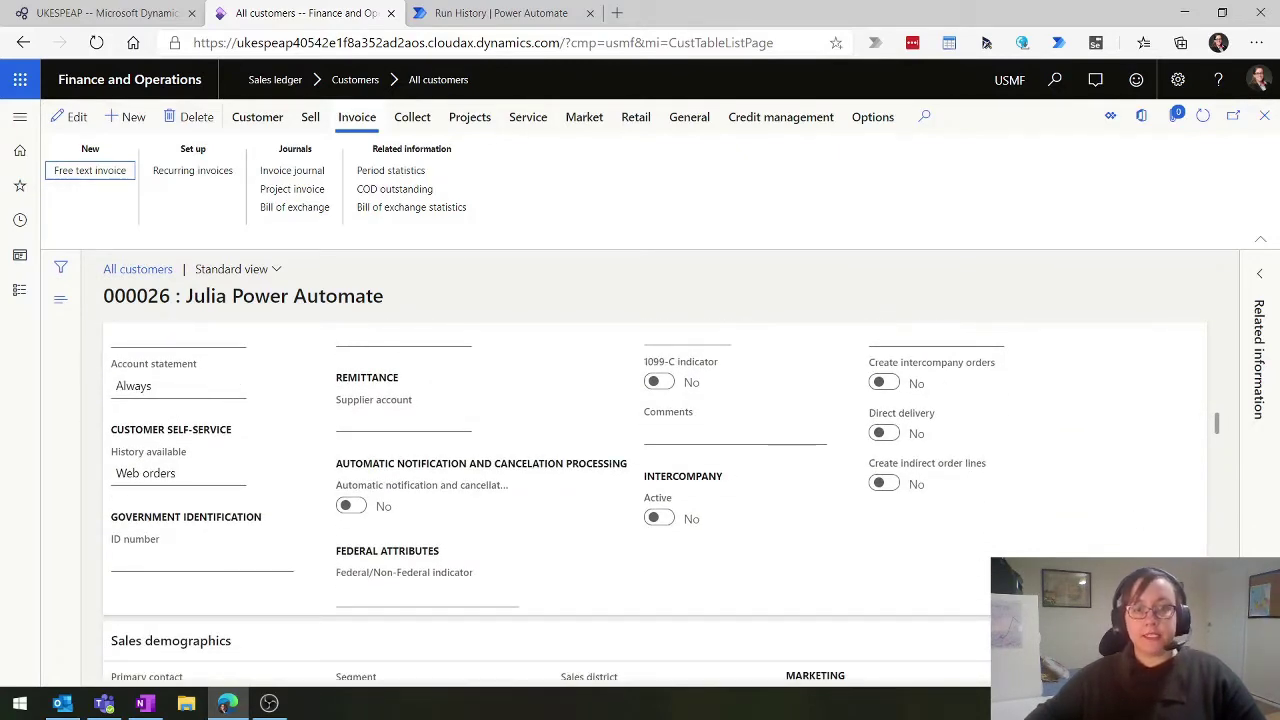
scroll(597, 433, down, 1)
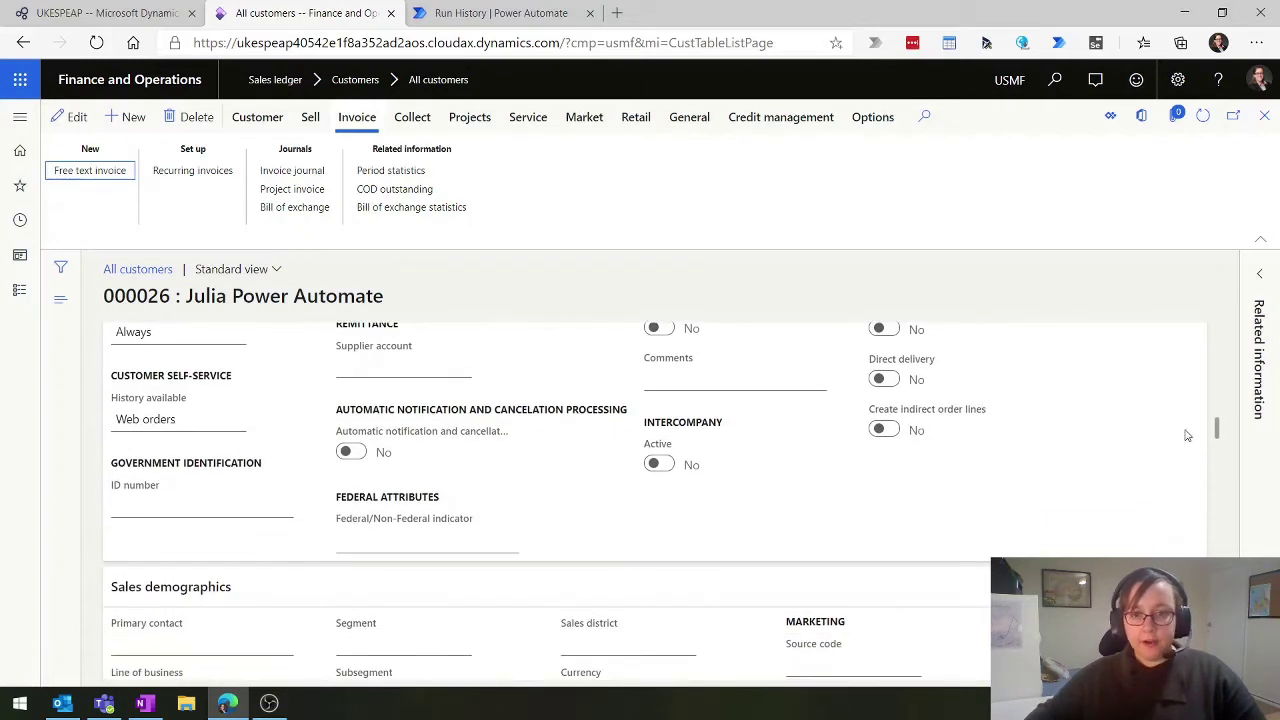
scroll(1113, 455, down, 5)
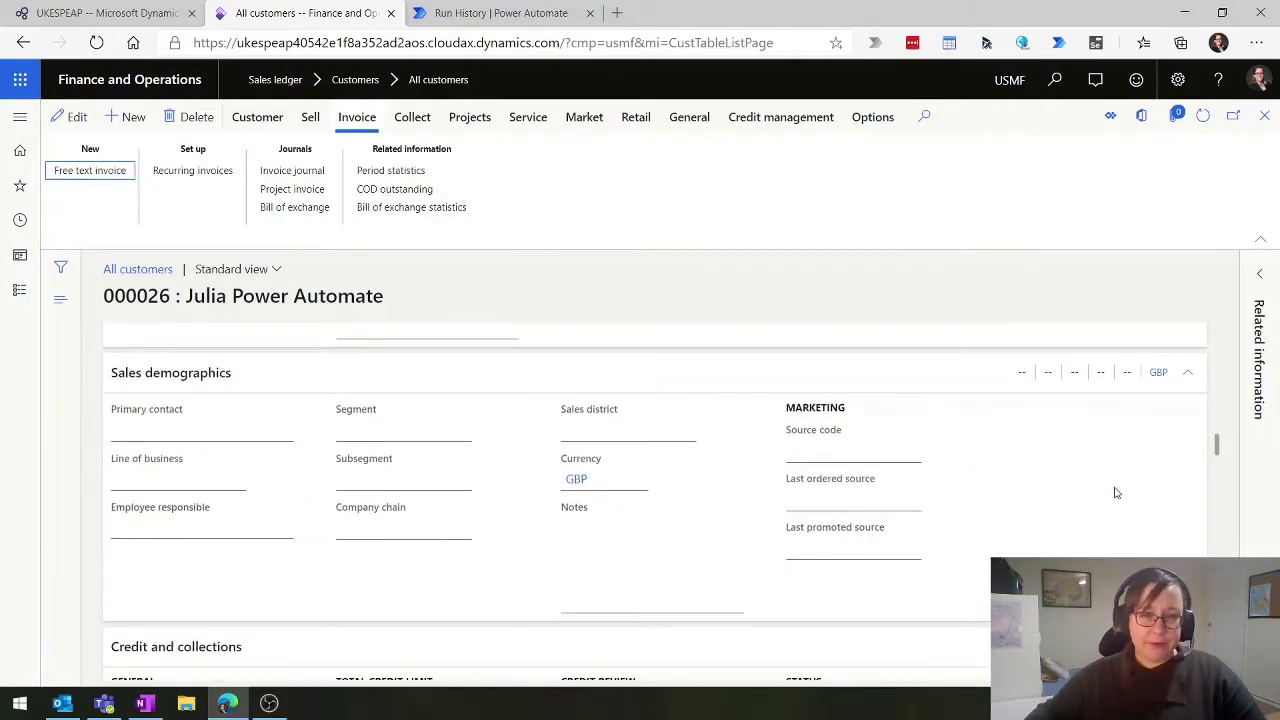
scroll(1116, 492, down, 5)
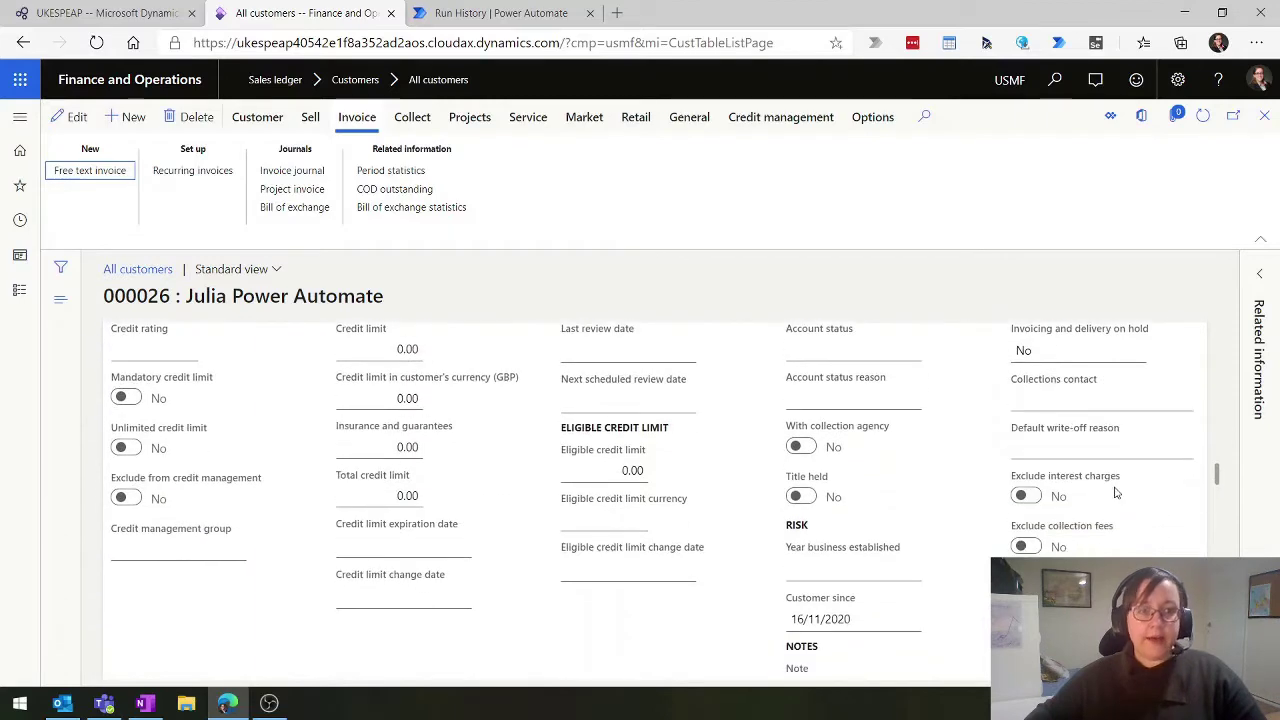
scroll(1116, 492, down, 12)
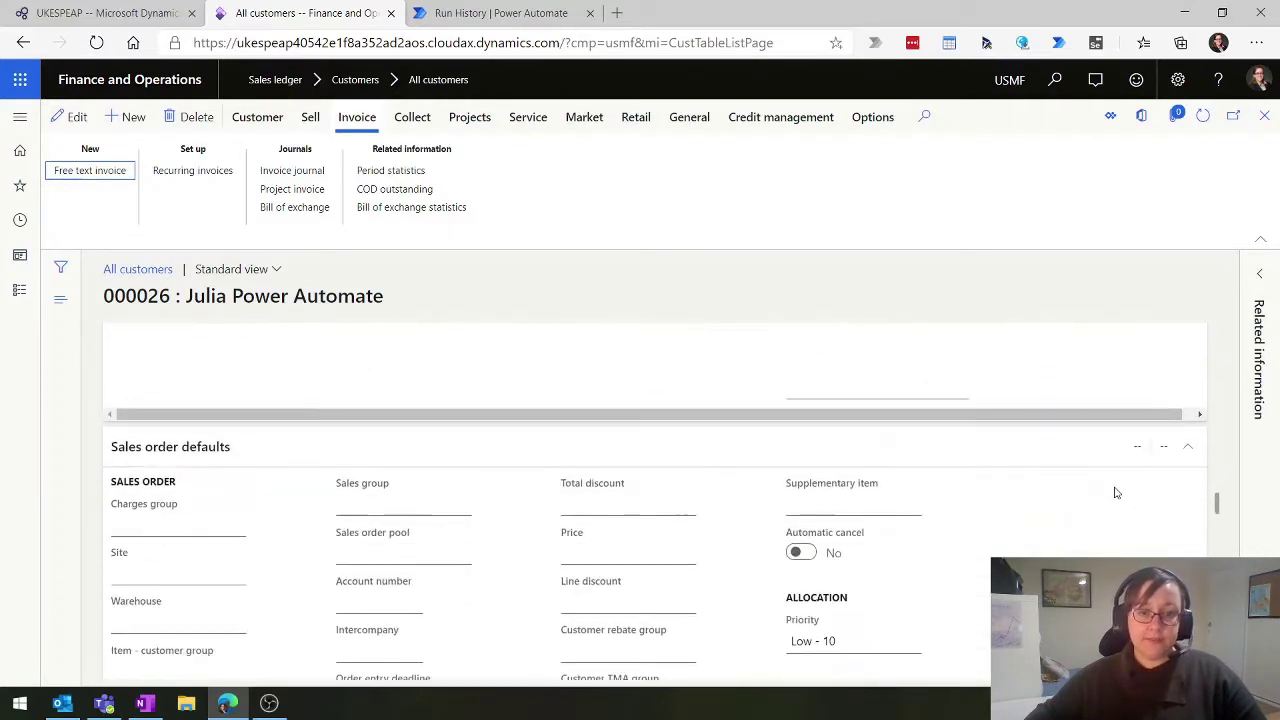
scroll(1116, 492, down, 12)
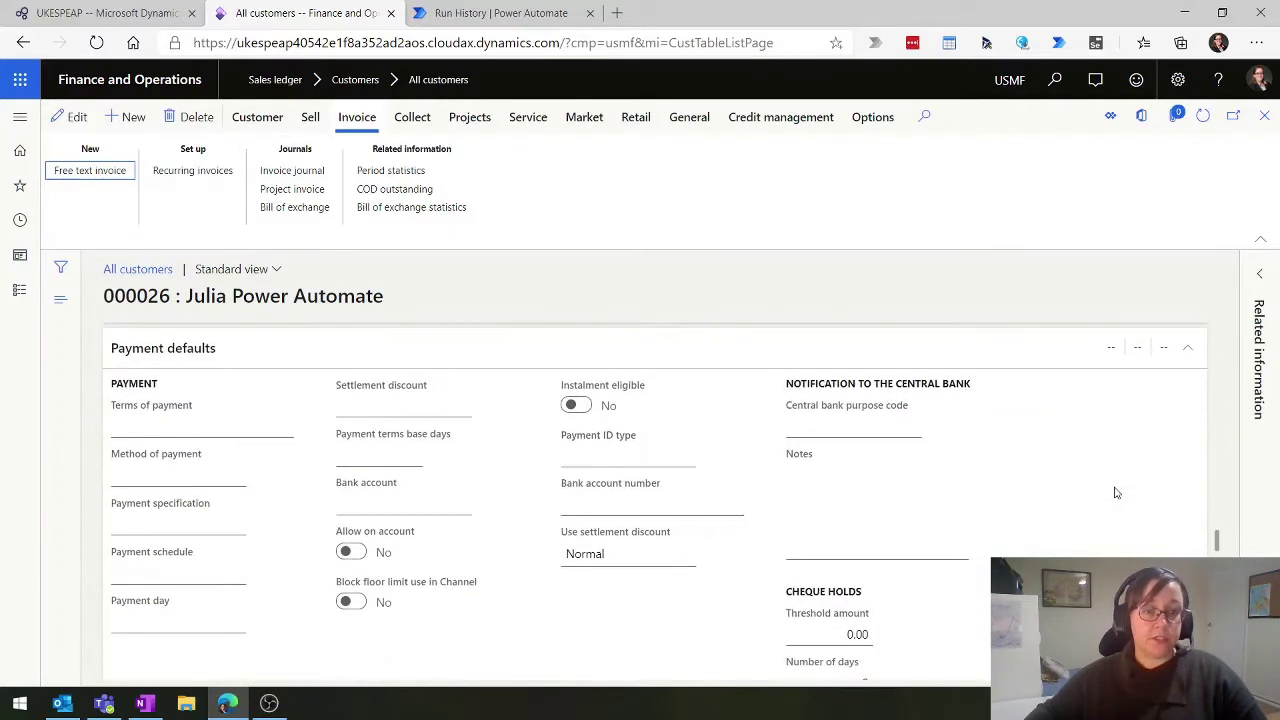
scroll(1116, 492, down, 10)
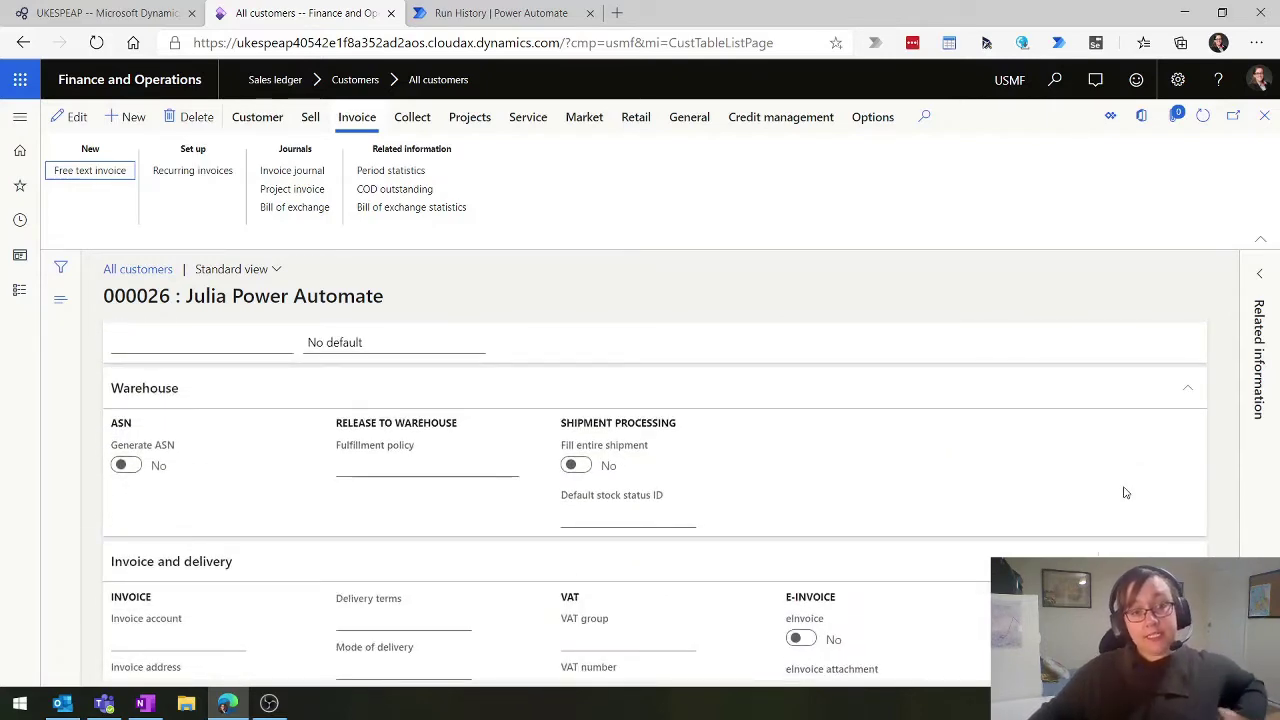
scroll(1072, 450, down, 12)
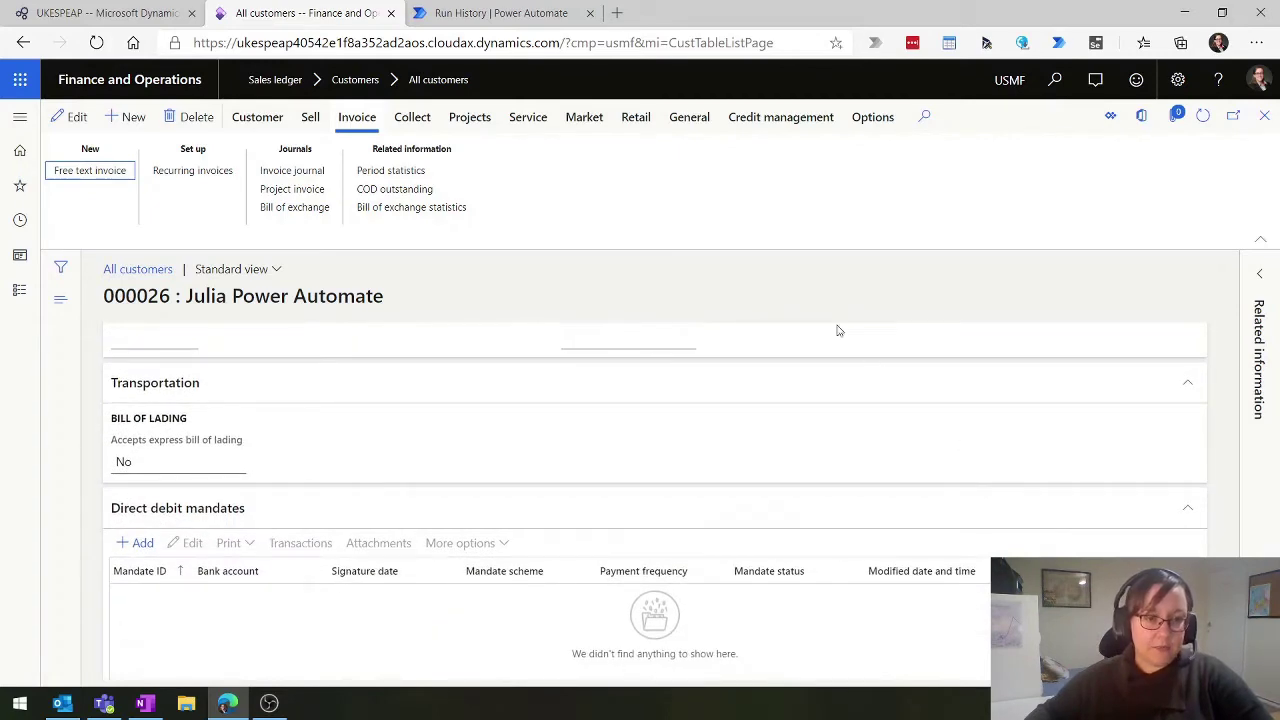
Return to the flow run and copy the Create record action's entire output body into a new Notepad++ document
click(497, 12)
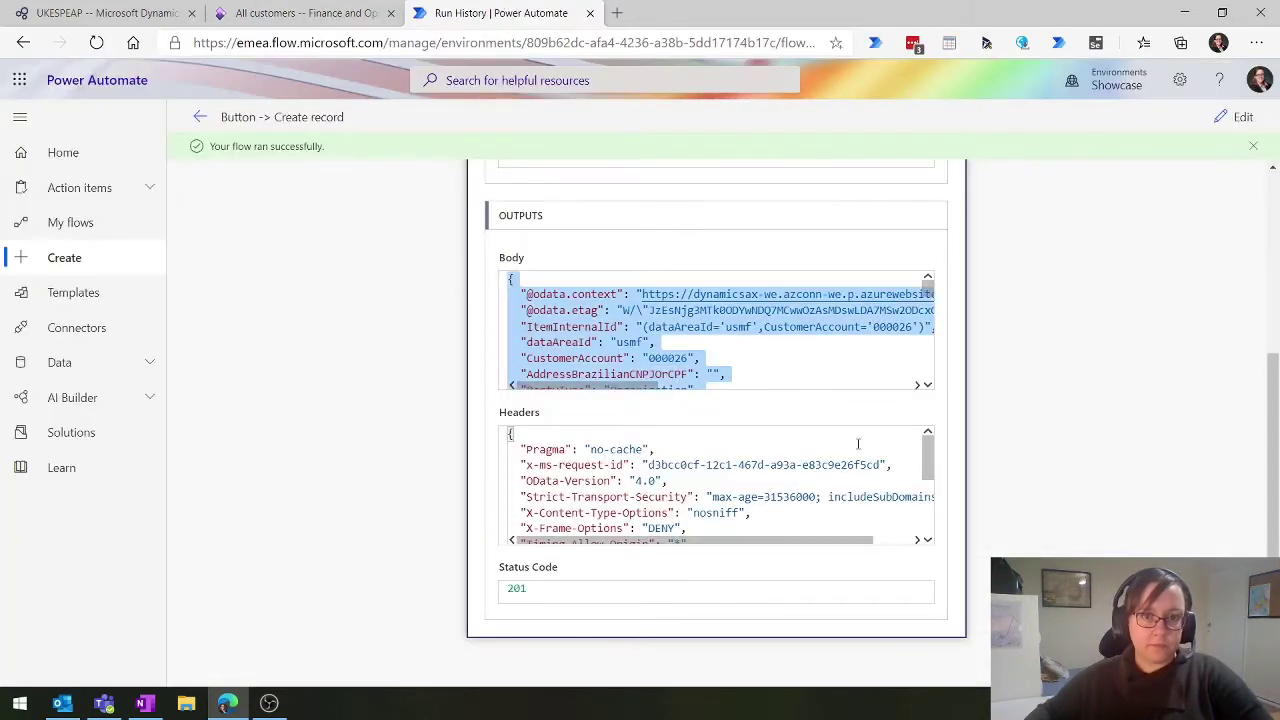
scroll(1123, 423, up, 5)
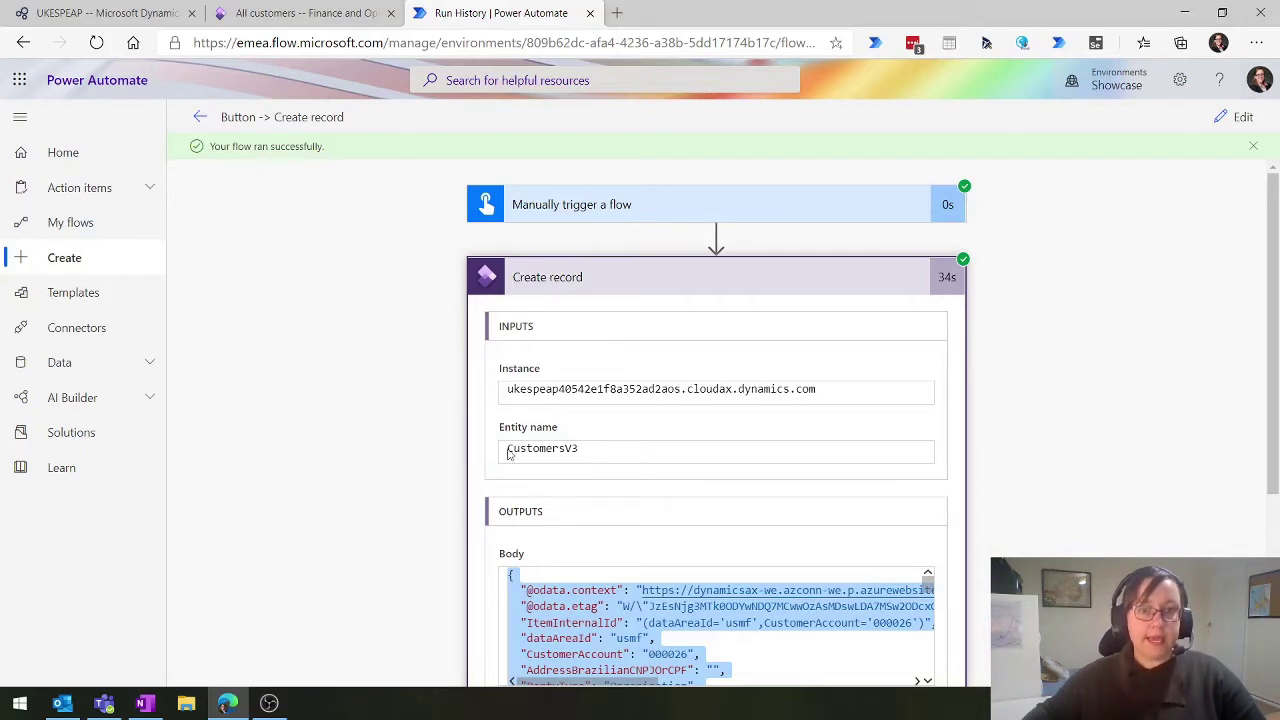
click(1105, 477)
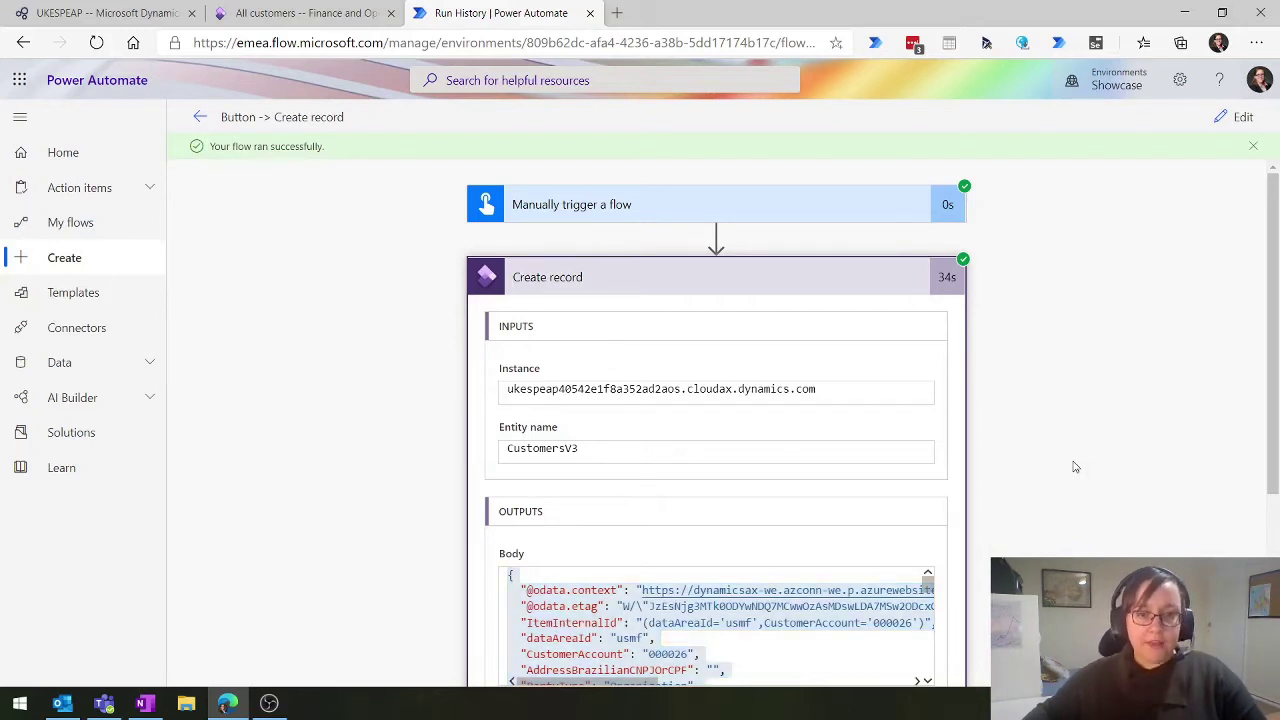
scroll(1074, 466, down, 3)
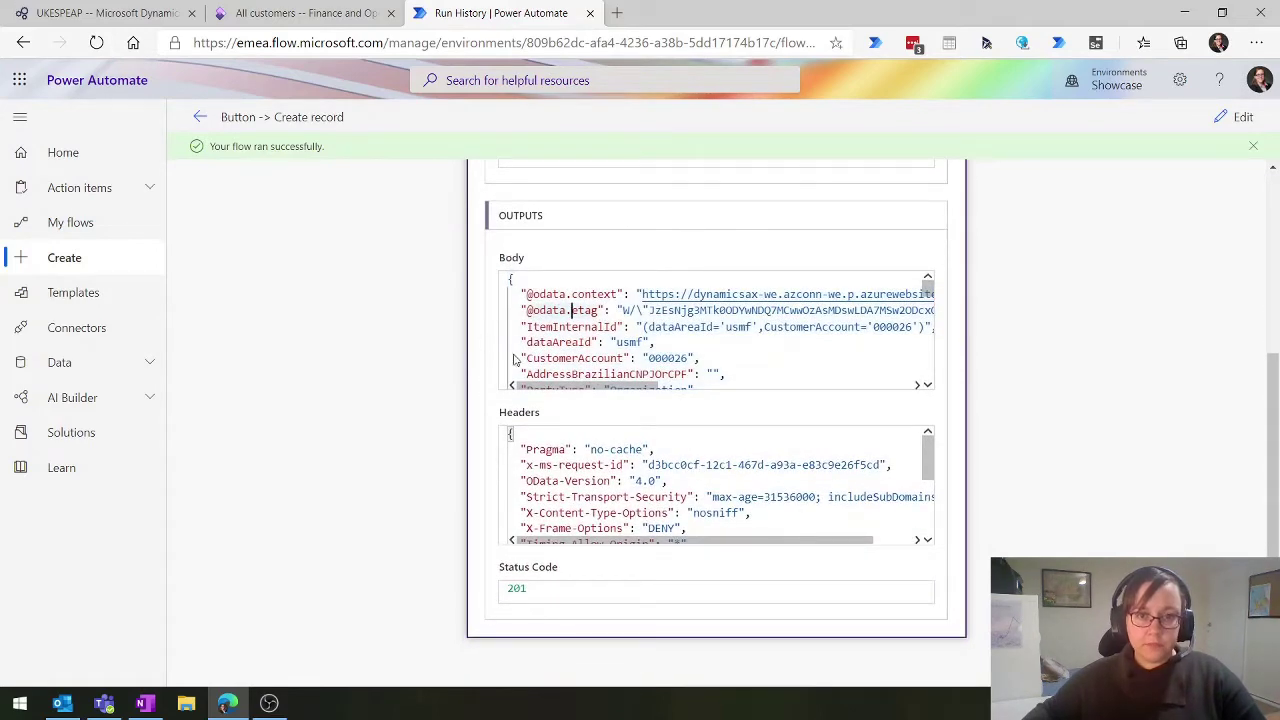
click(546, 288)
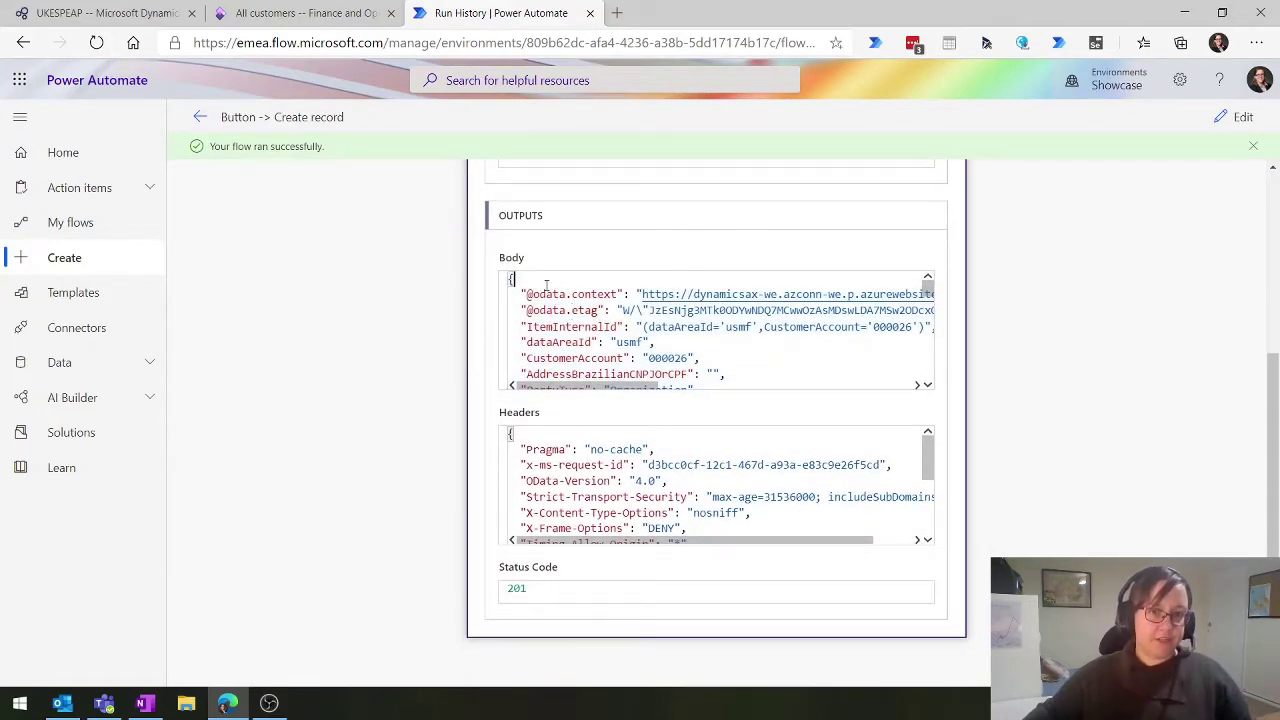
key(ctrl+a)
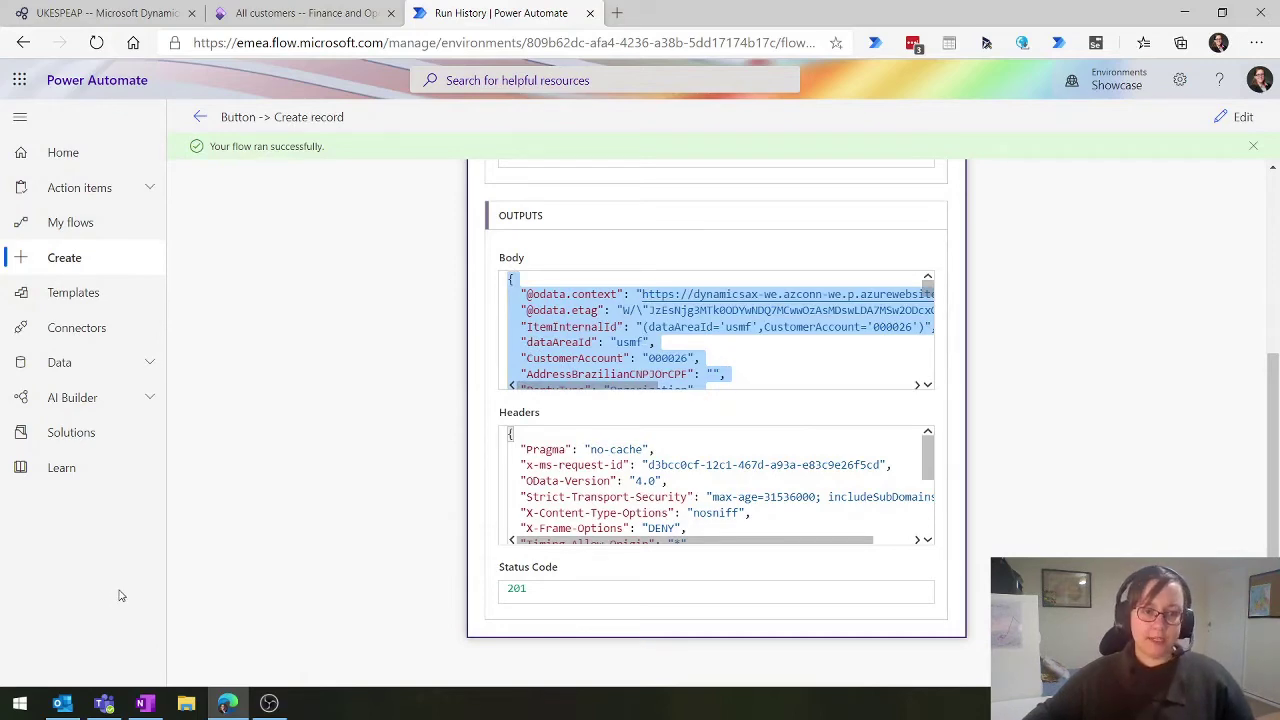
click(19, 703)
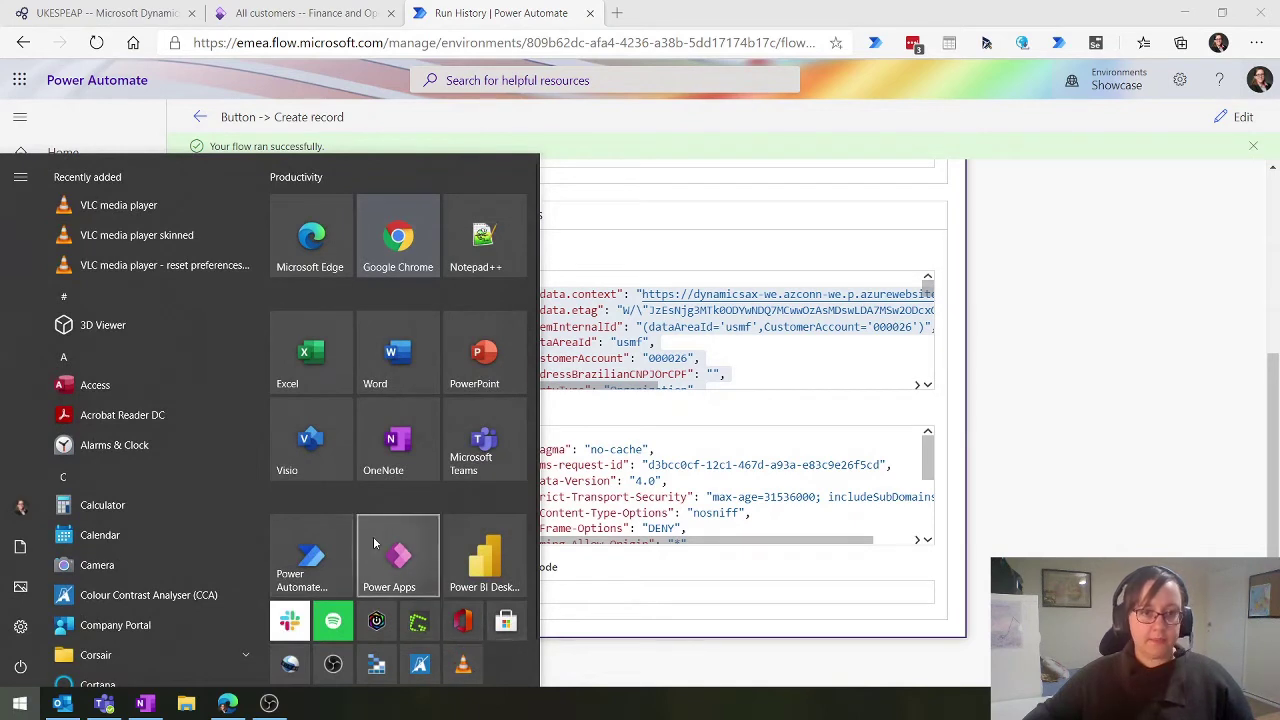
click(513, 258)
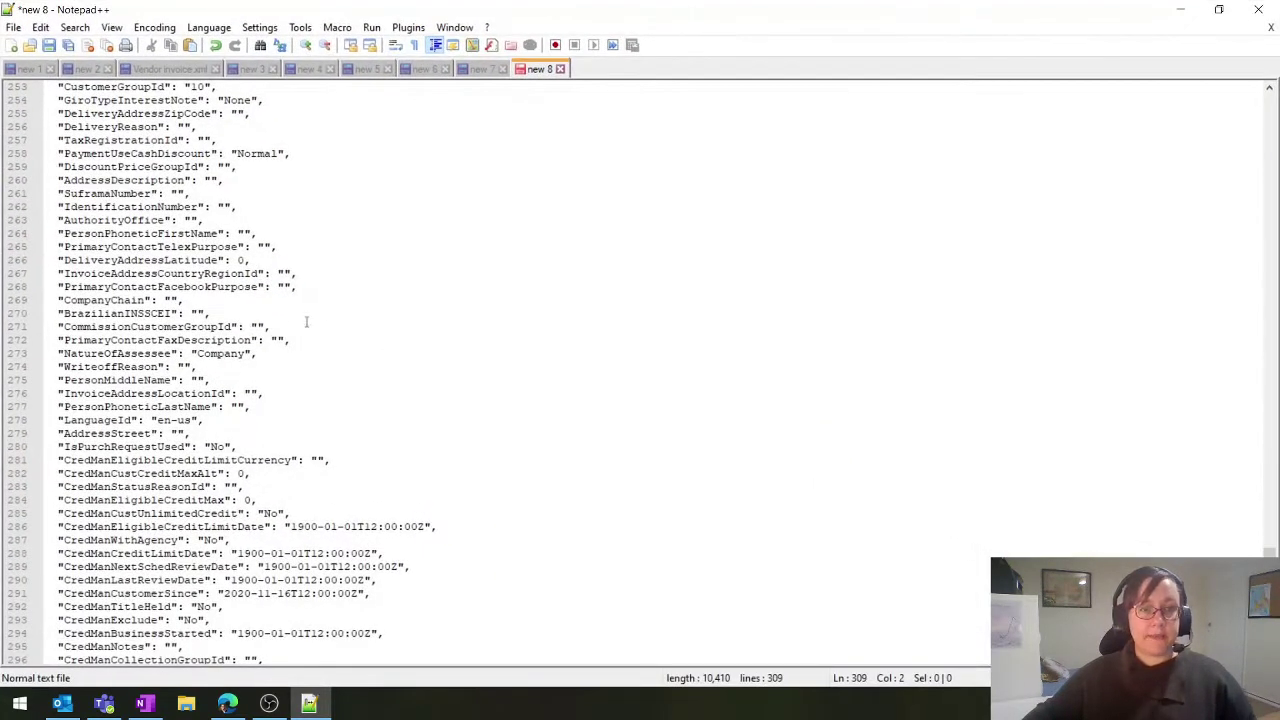
Examine the copied JSON attributes from the beginning of the document, including dataAreaId and CustomerAccount
scroll(362, 346, up, 20)
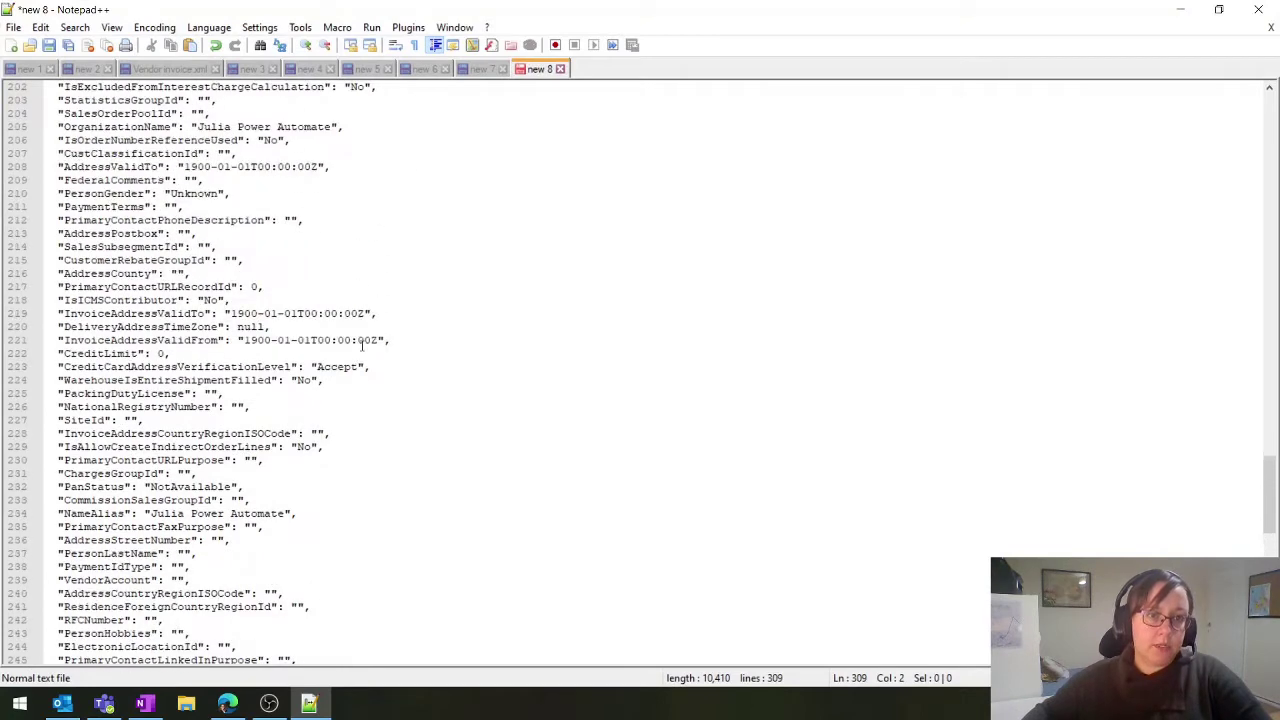
key(ctrl+Home)
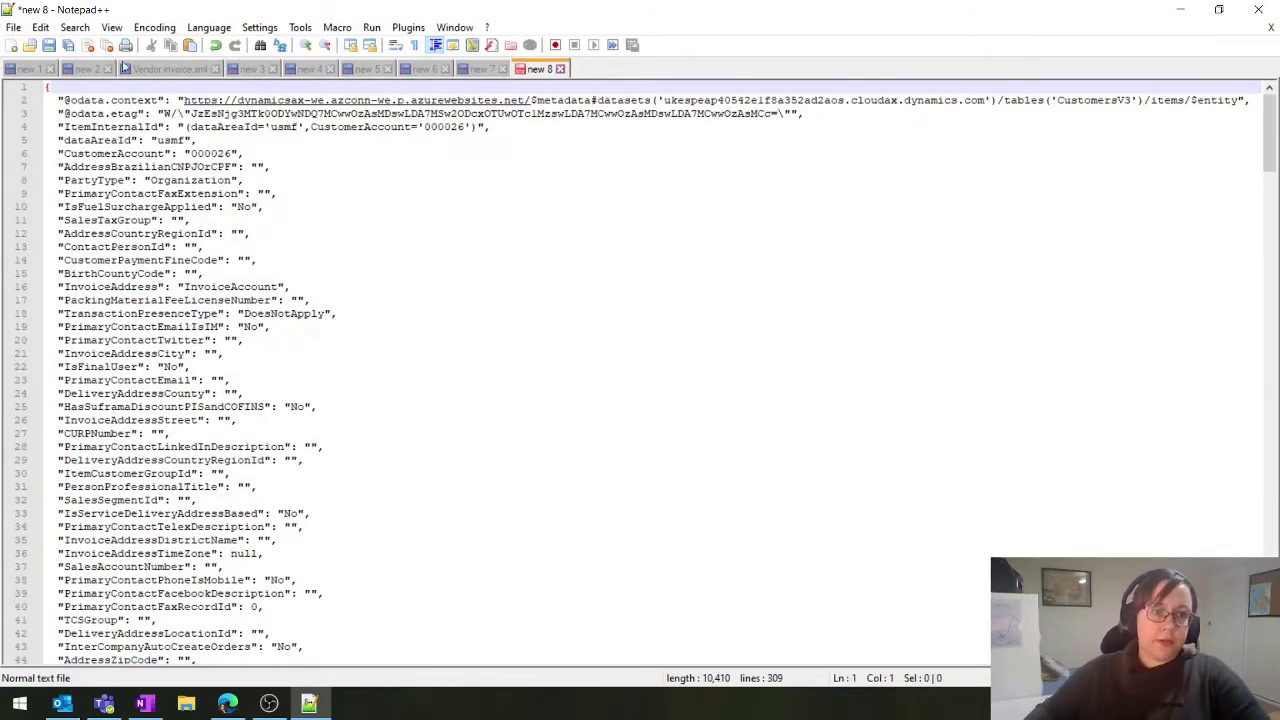
click(174, 128)
click(190, 140)
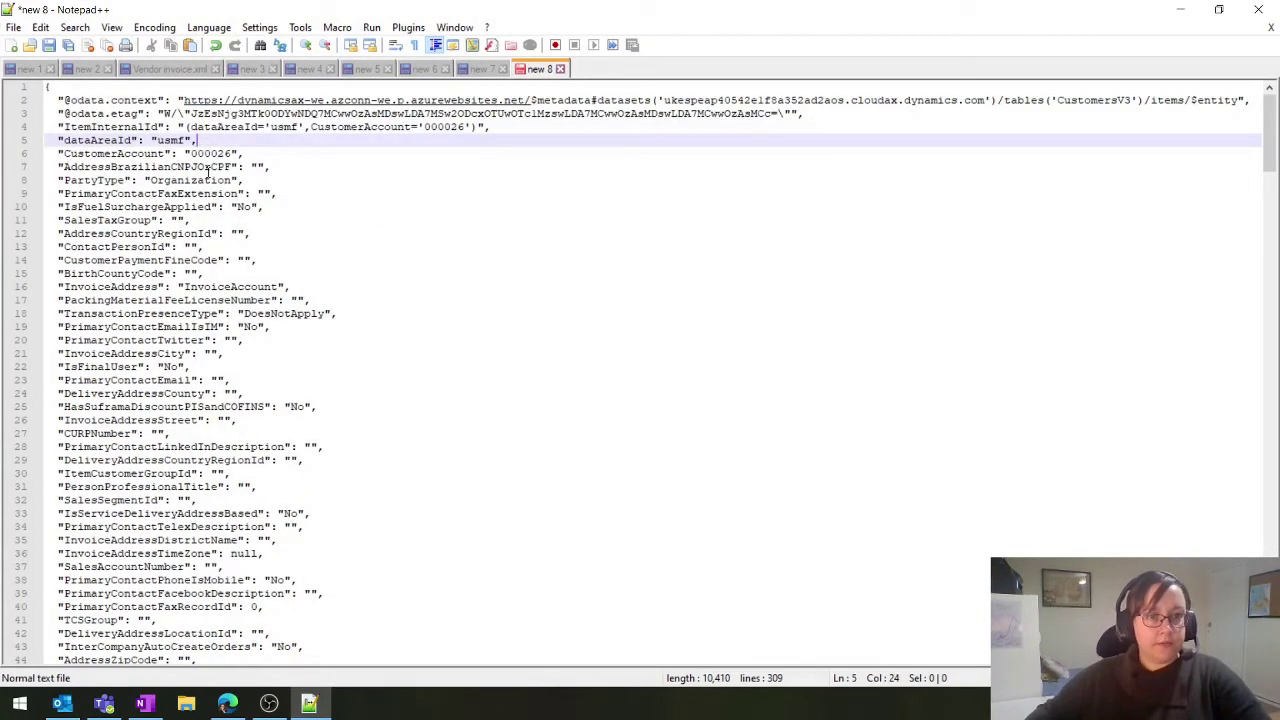
click(205, 166)
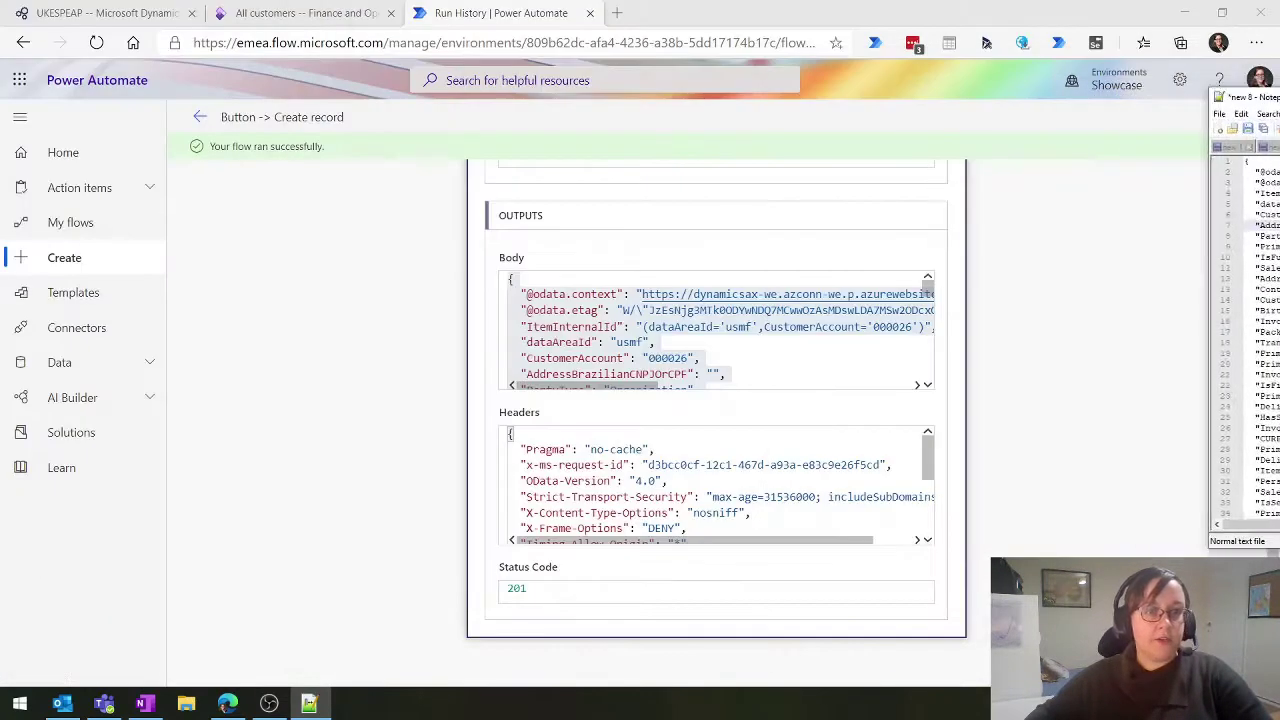
Switch back to Power Automate, open the flow for editing and delete its Create record action
click(1243, 117)
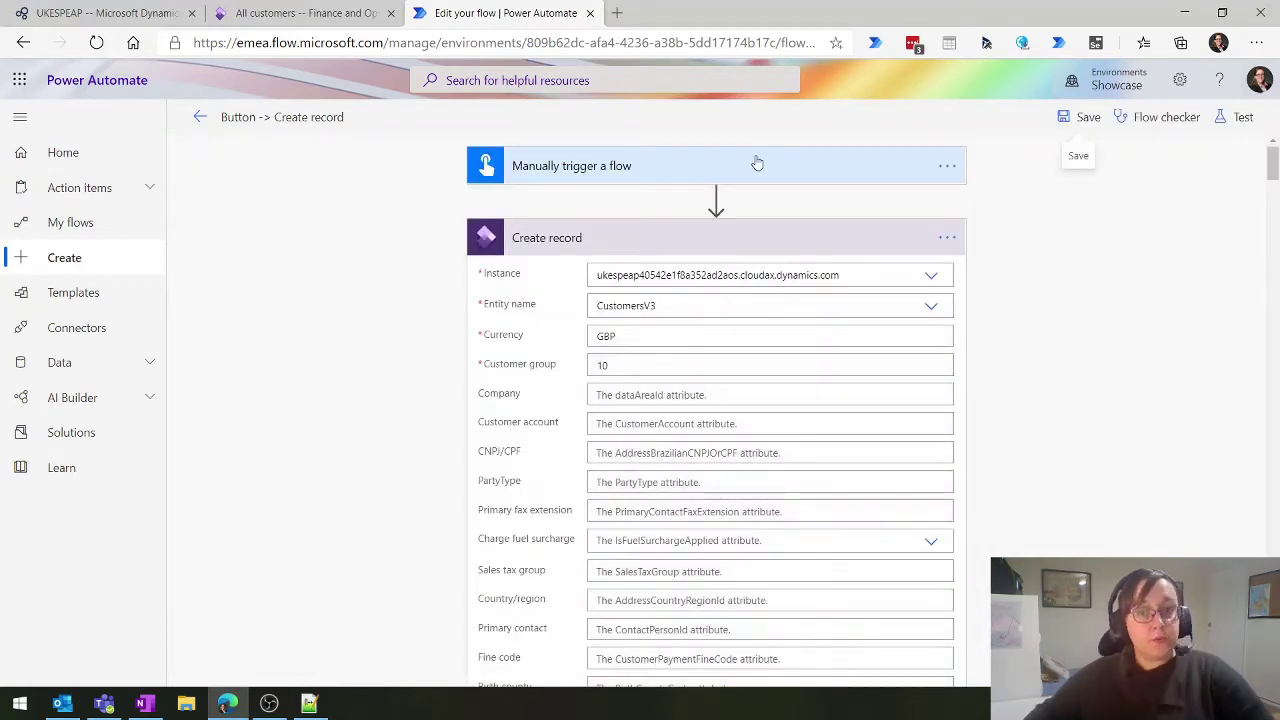
click(945, 240)
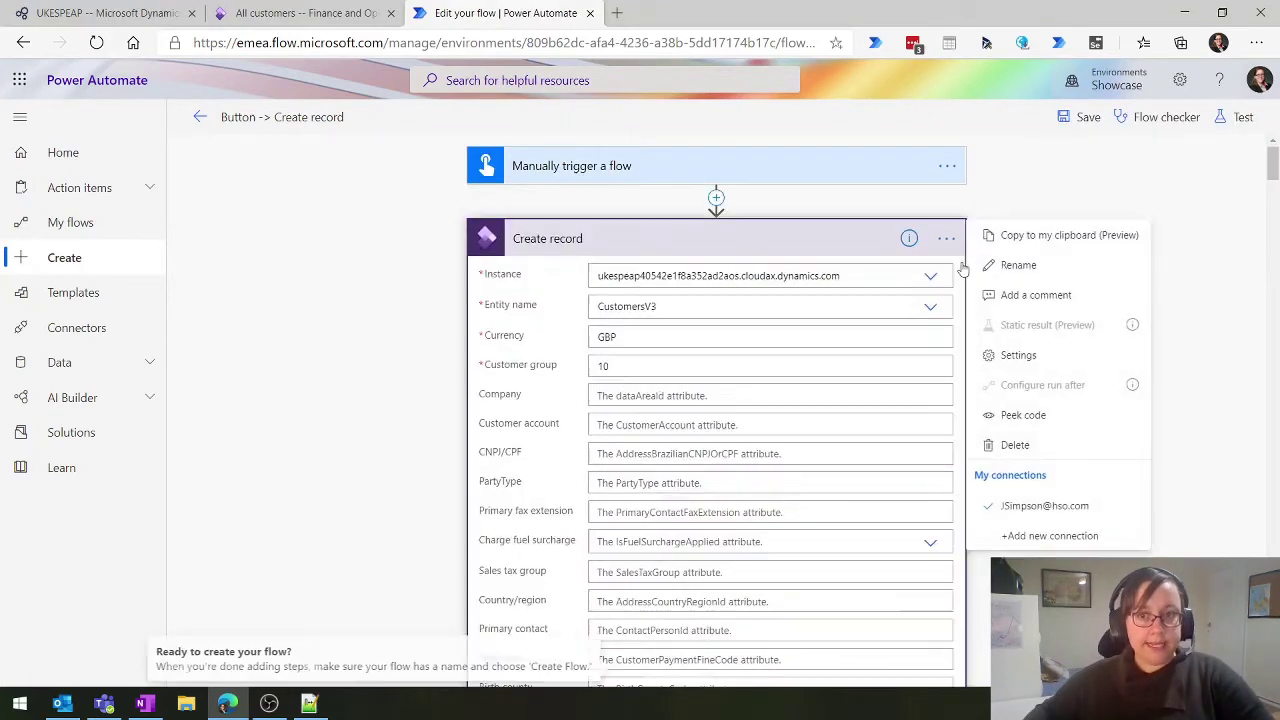
click(1048, 452)
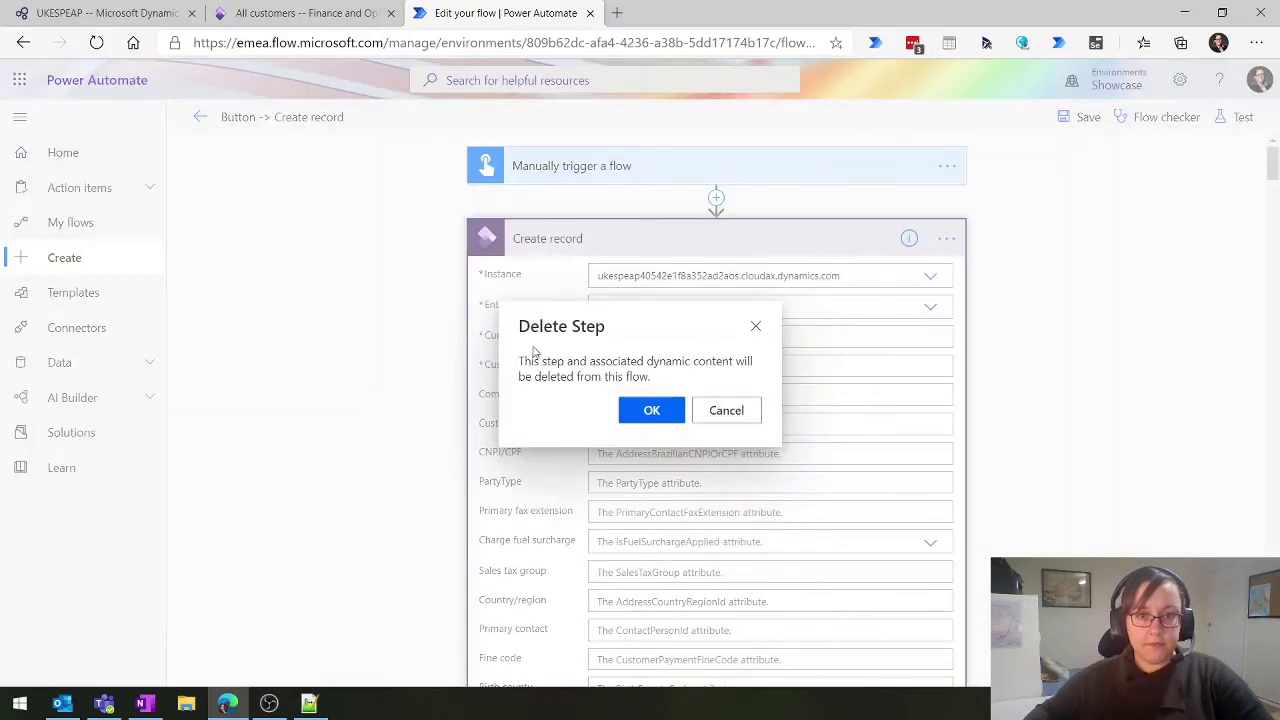
key(Return)
Add the Dynamics 365 for Fin & Ops action Lists items present in table after the manual trigger
click(677, 237)
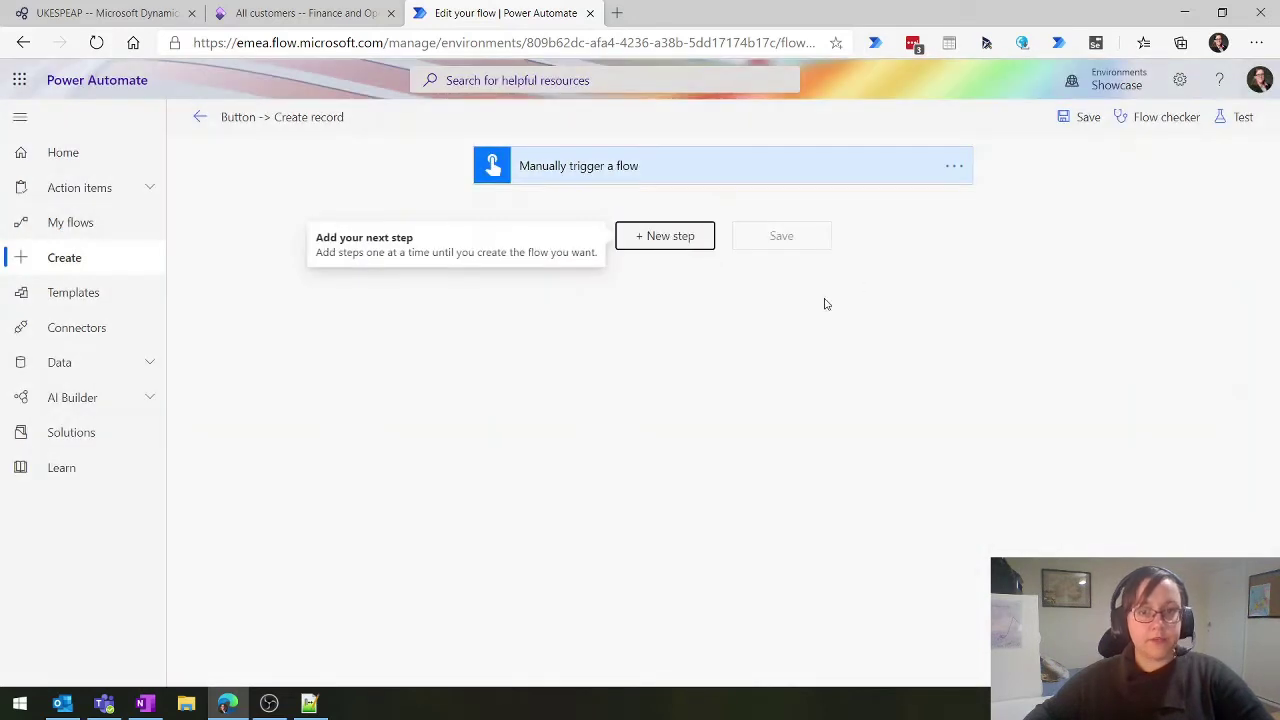
text(dynamiucs)
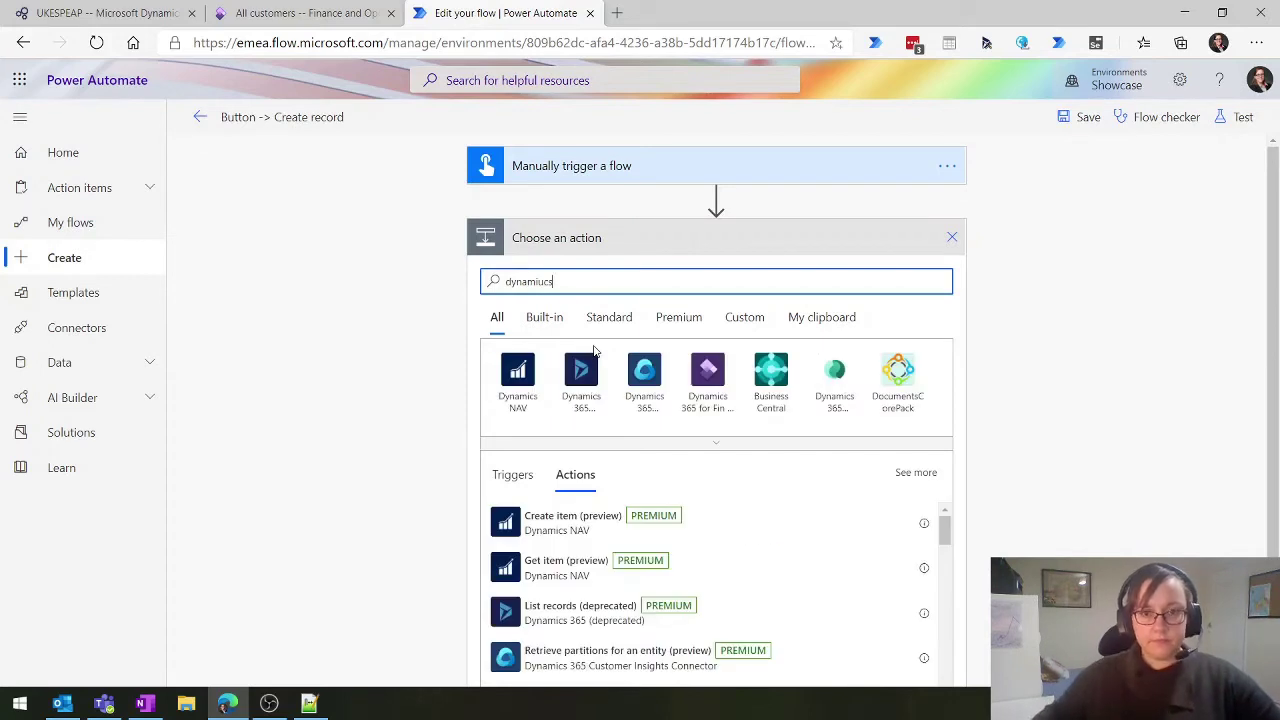
click(695, 372)
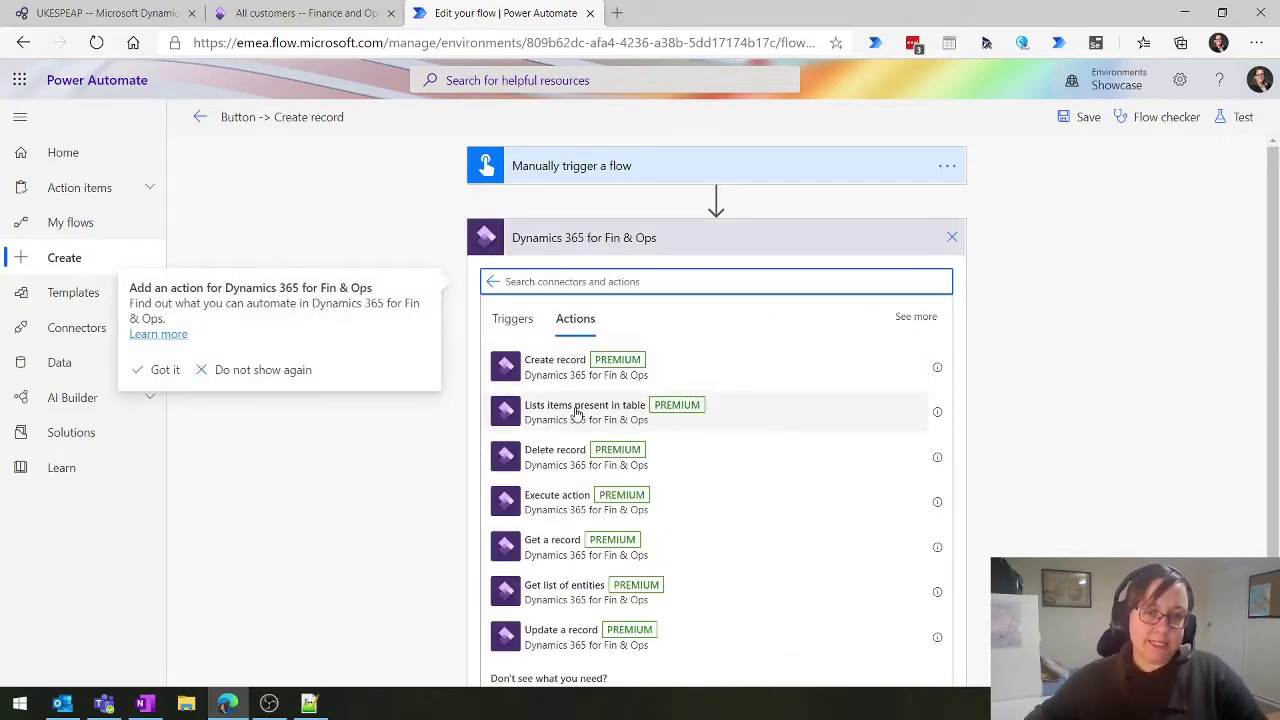
click(576, 410)
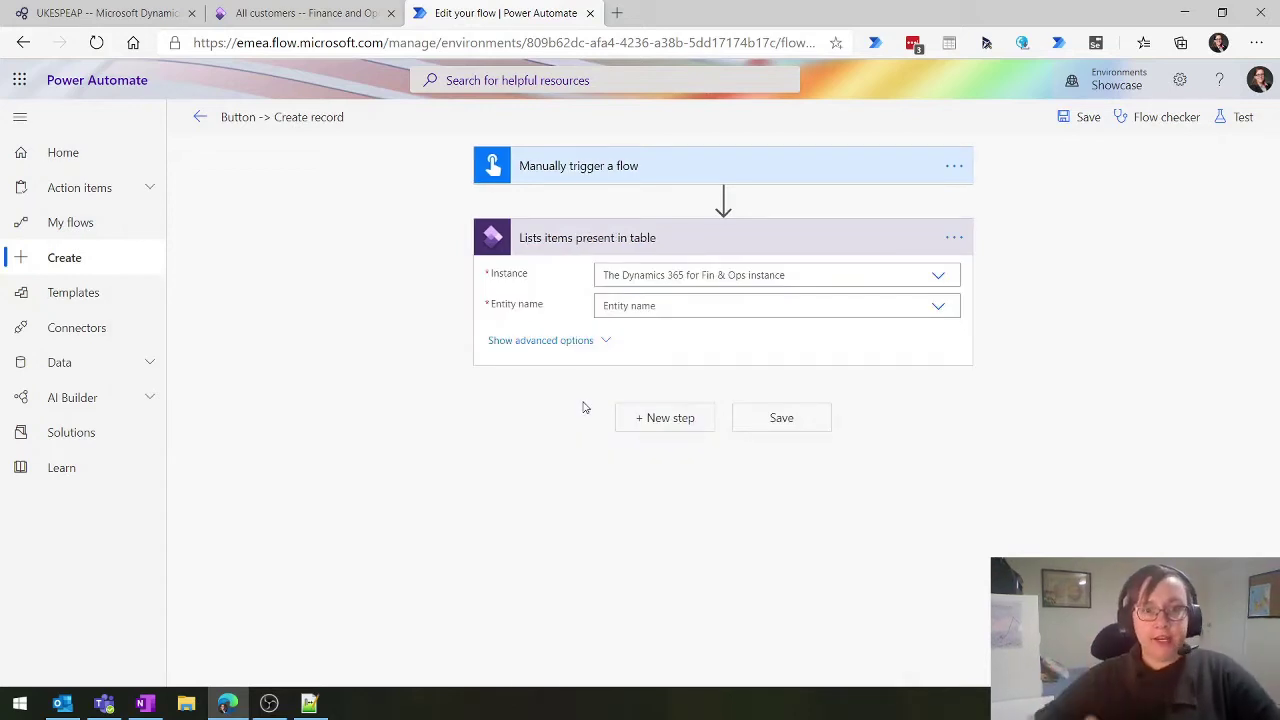
Set the list action's instance to ukespeap40542e1f8a352ad2aos.cloudax.dynamics.com
click(631, 274)
text(ukesp)
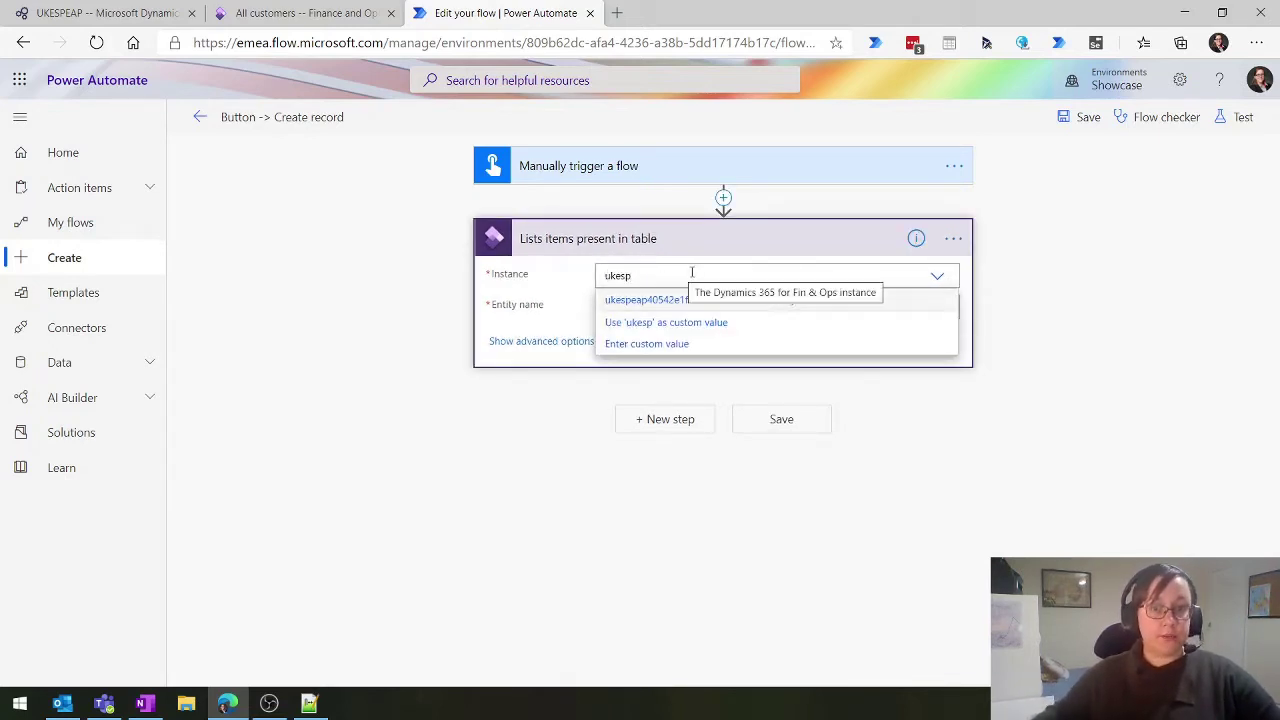
click(720, 305)
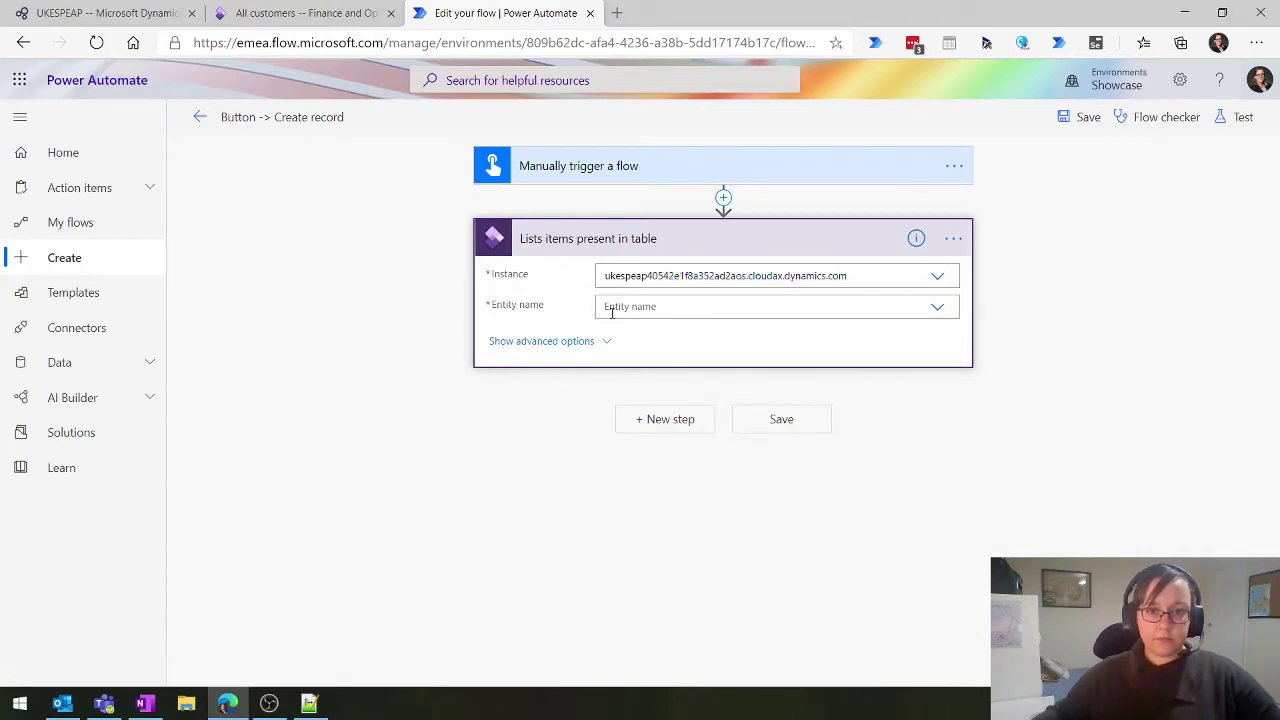
Set the list action's entity name to PurchaseOrderHeadersV2
click(651, 307)
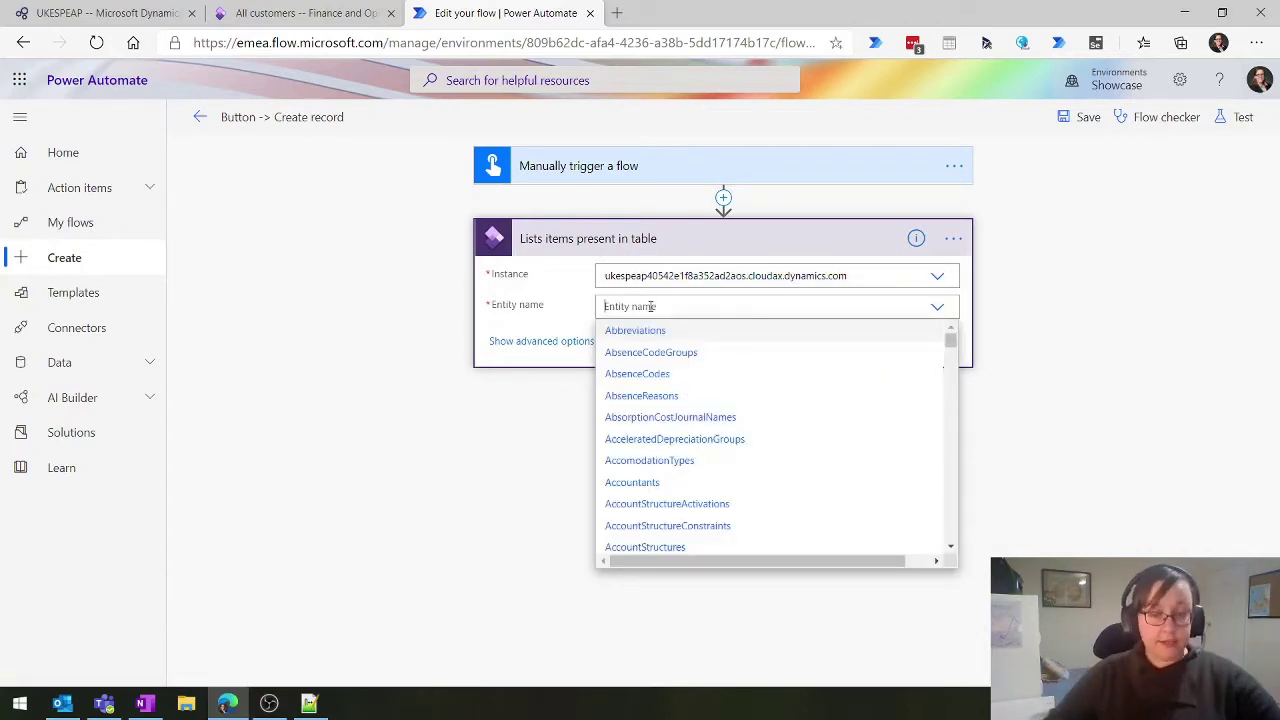
text(purchase o)
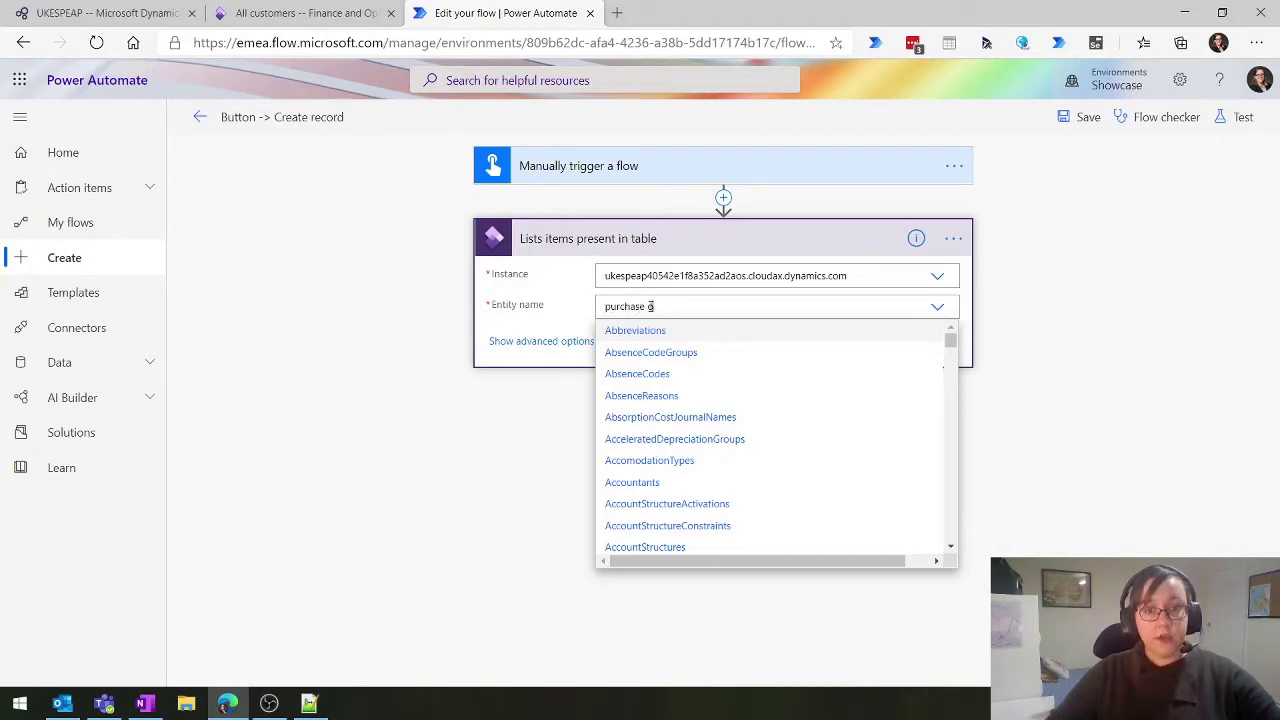
text(r)
key(BackSpace)
key(BackSpace)
key(BackSpace)
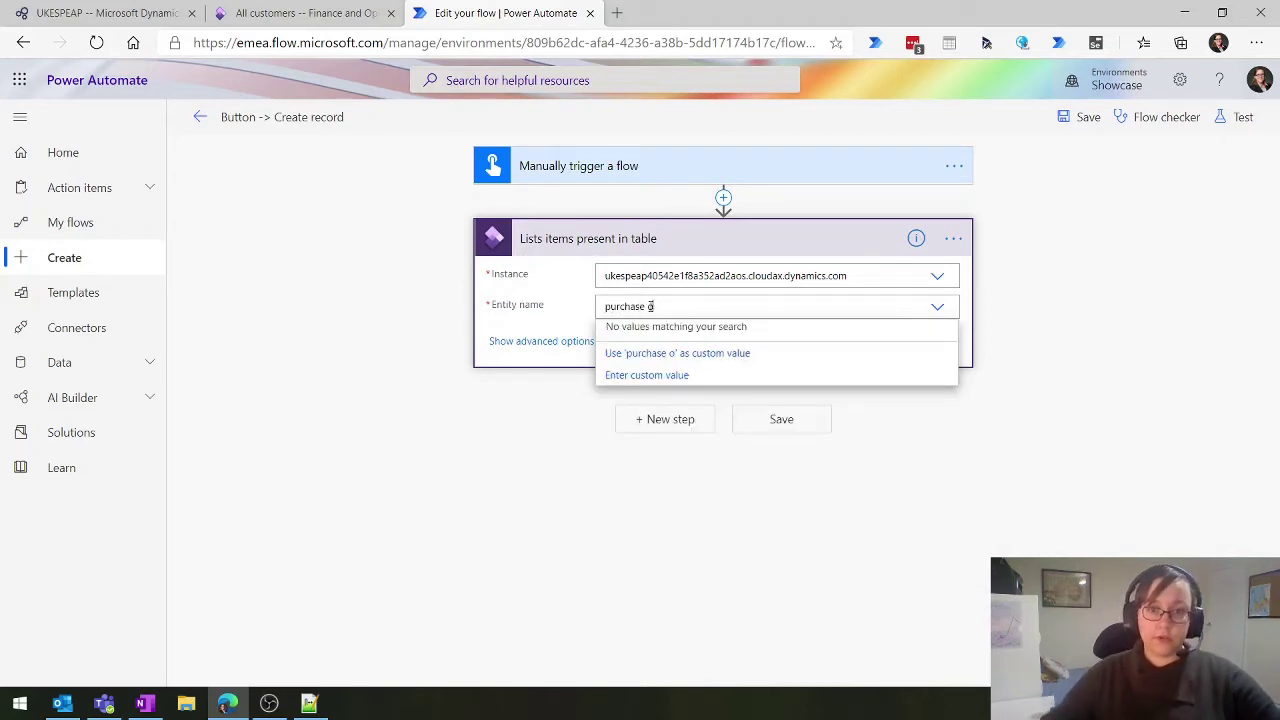
text(orderh)
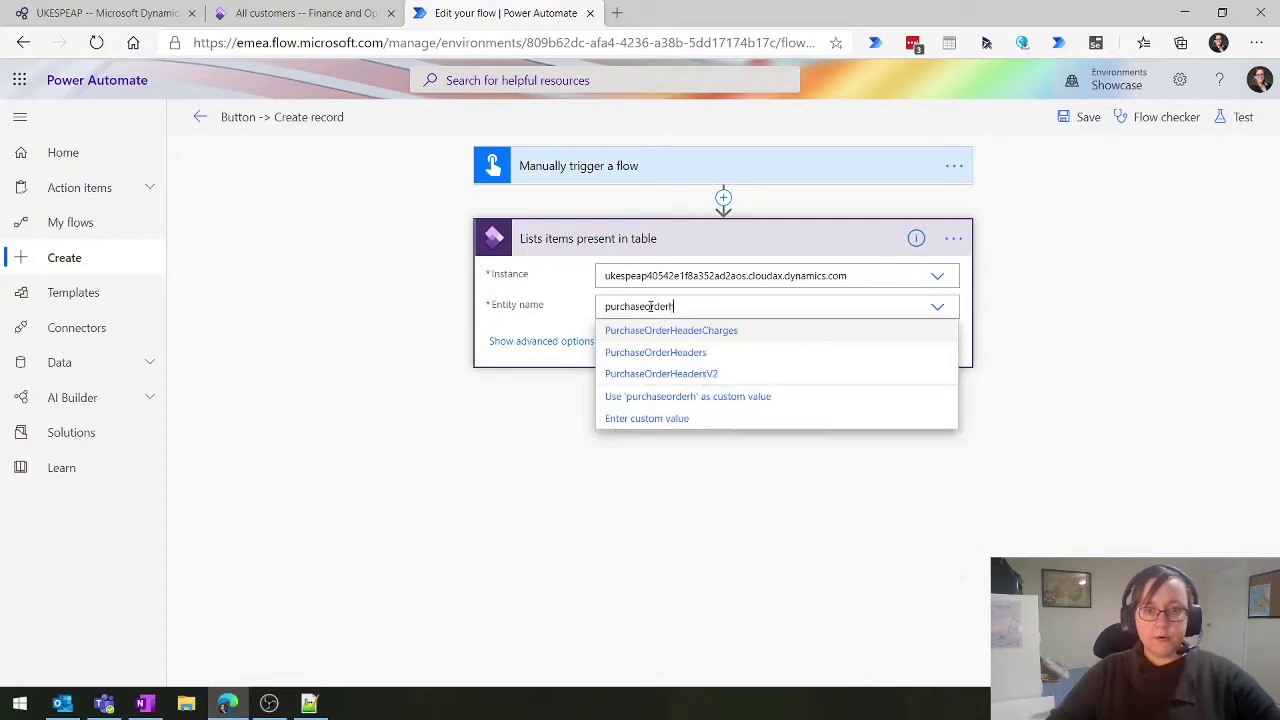
click(686, 375)
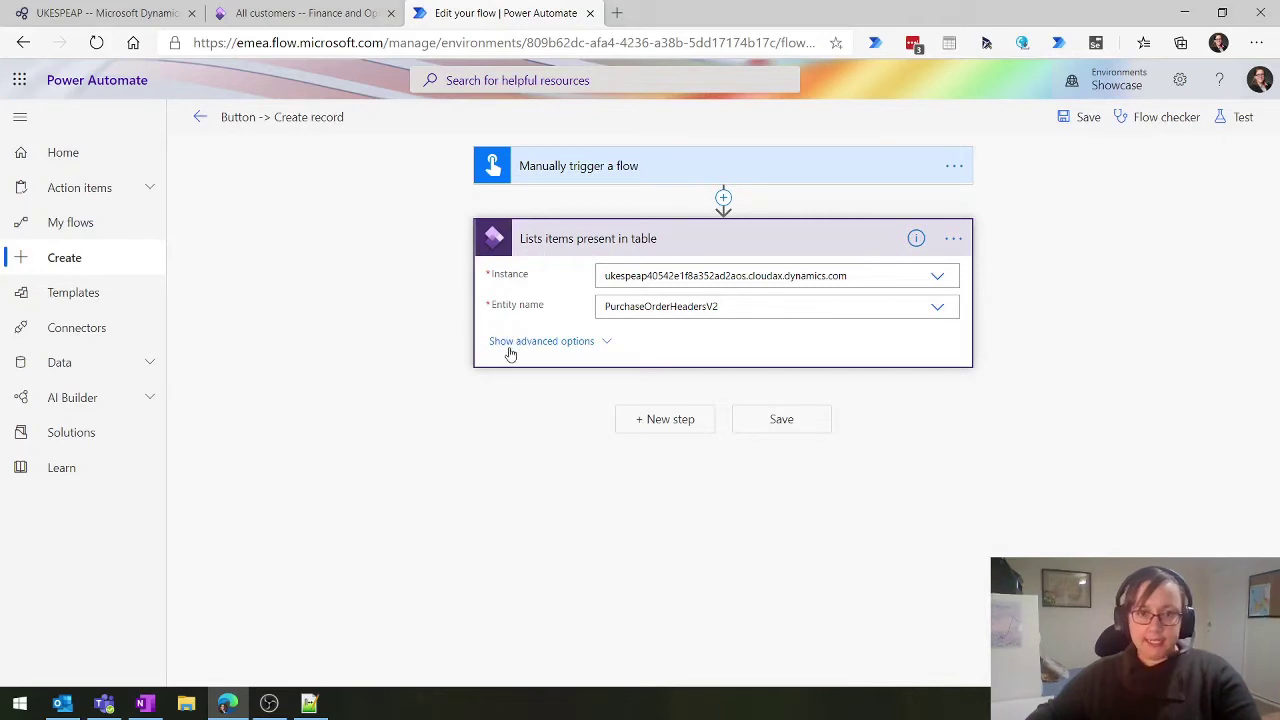
Reveal the list action's advanced options, limit its Top Count to 10 and save the flow
click(540, 341)
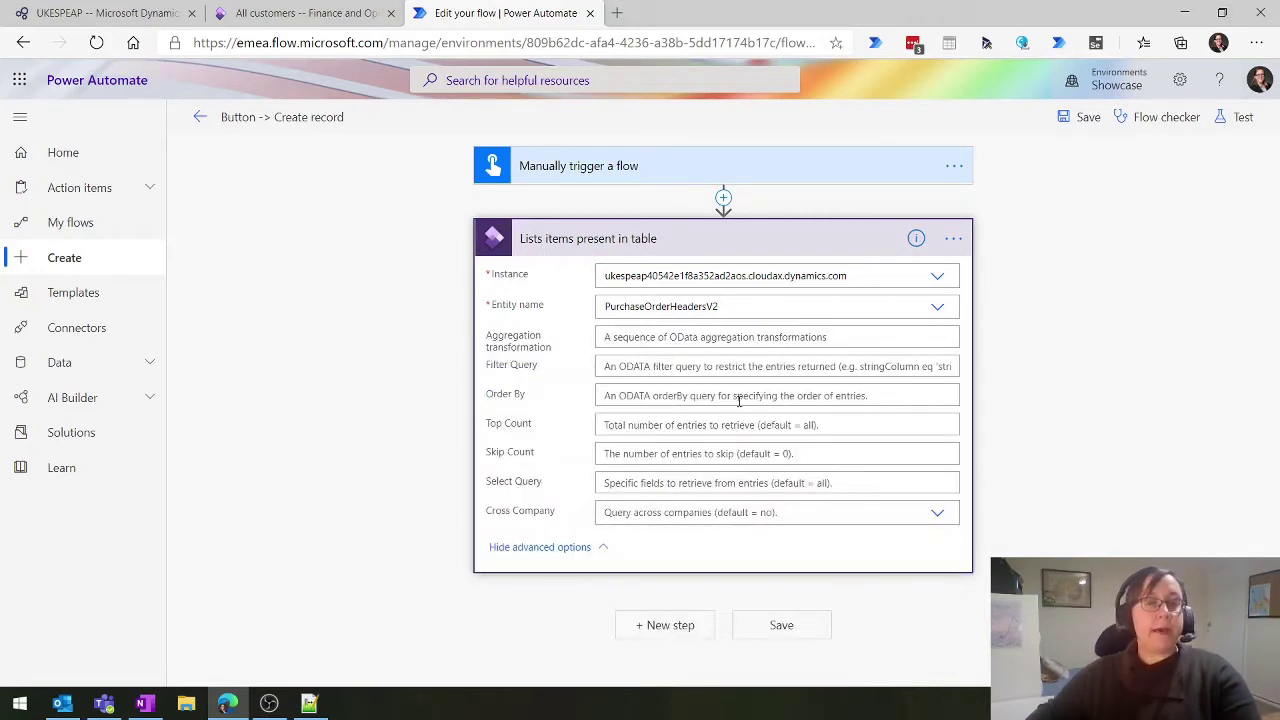
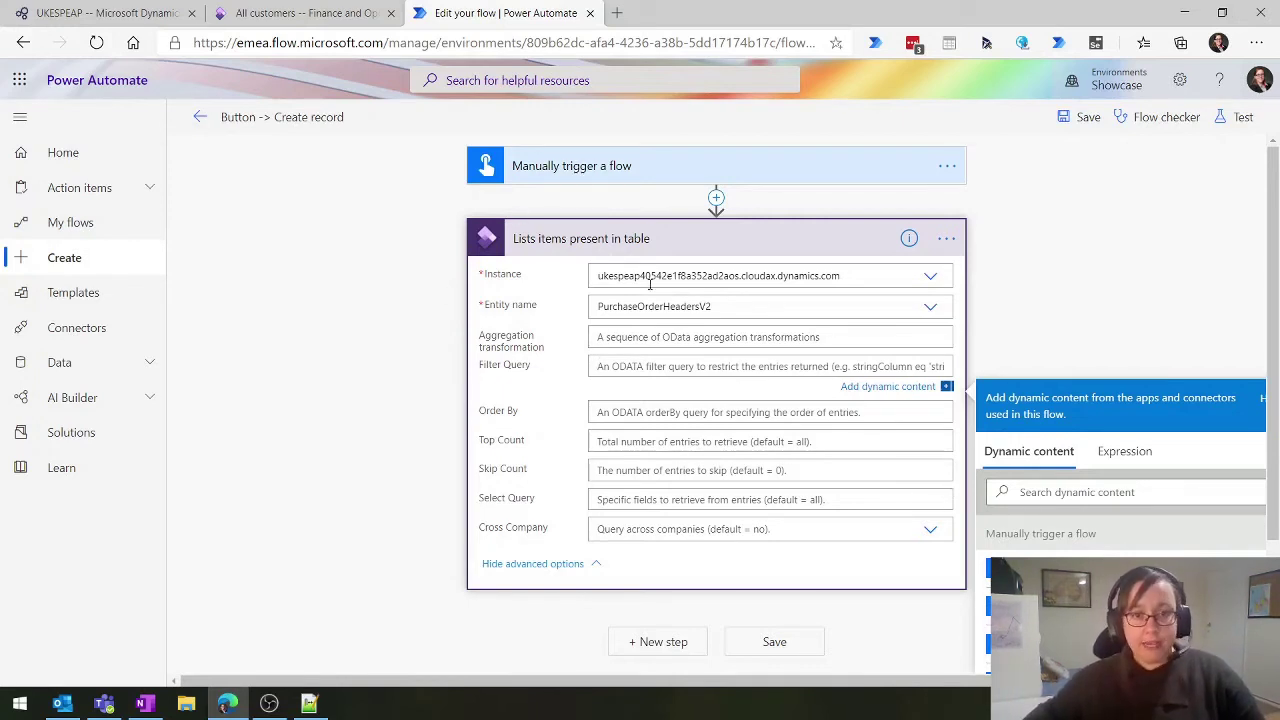
click(598, 441)
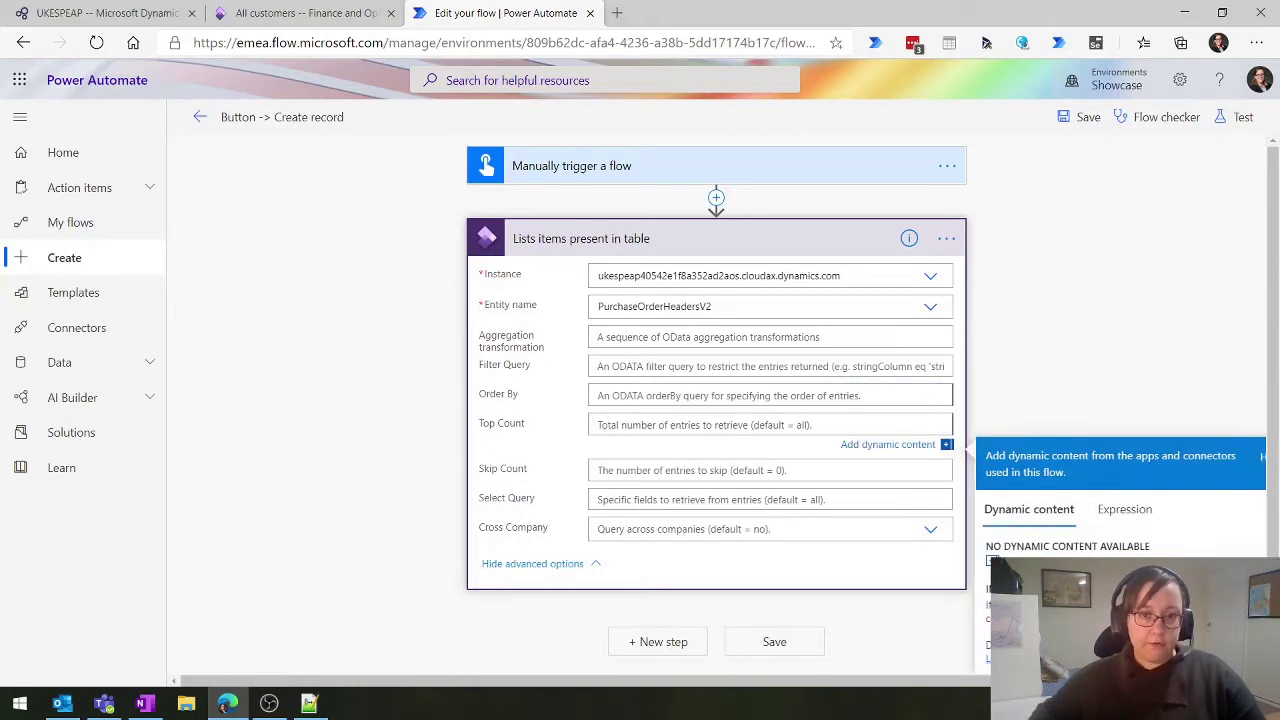
text(10)
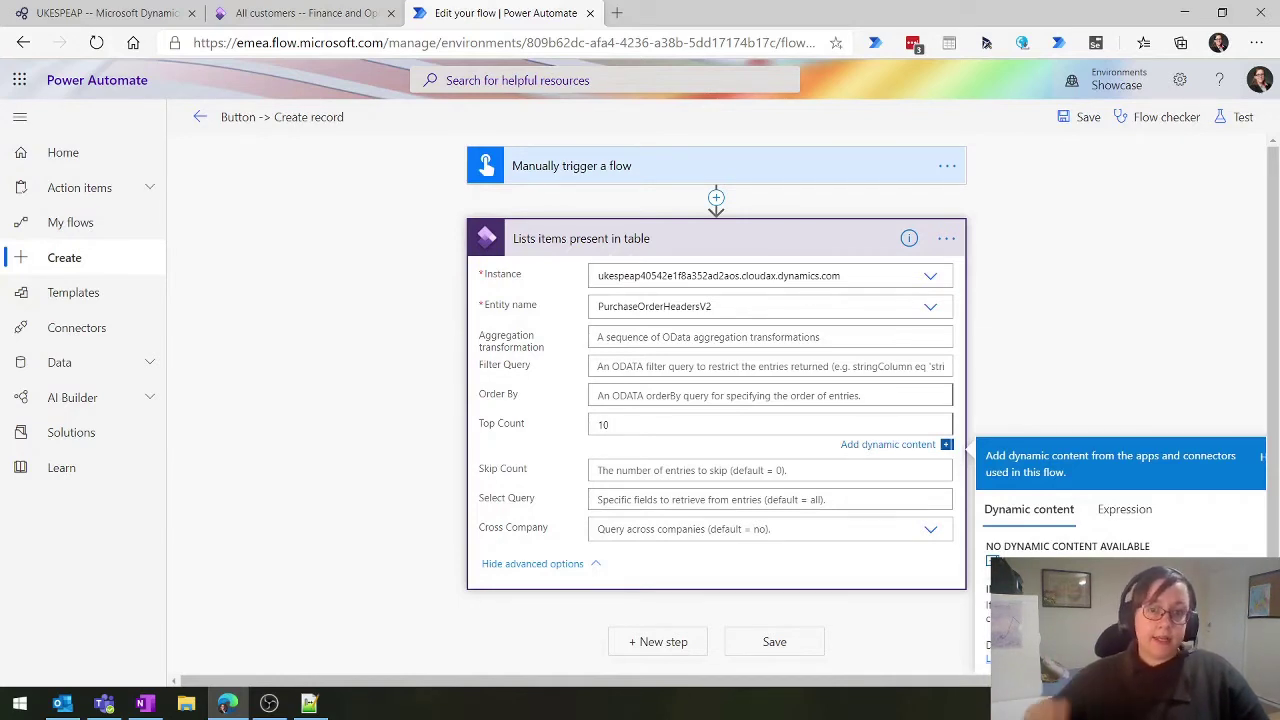
click(774, 645)
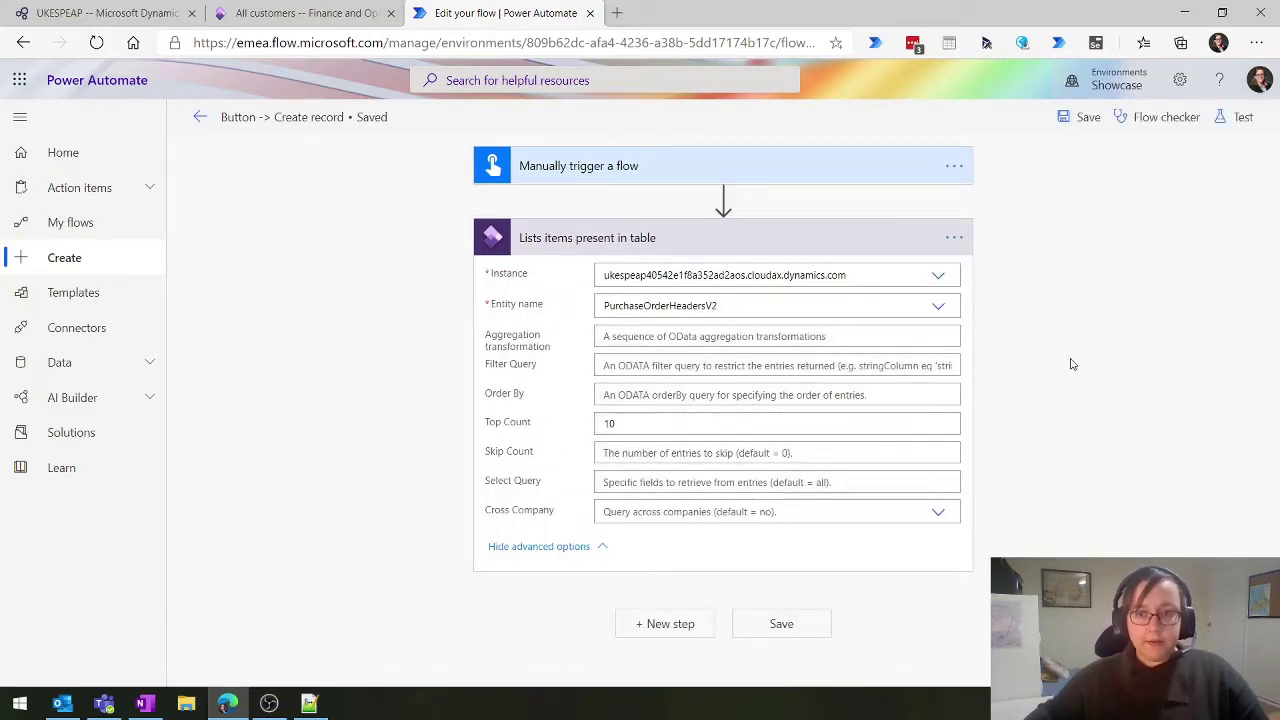
Test the saved flow by performing the trigger action manually
click(1240, 117)
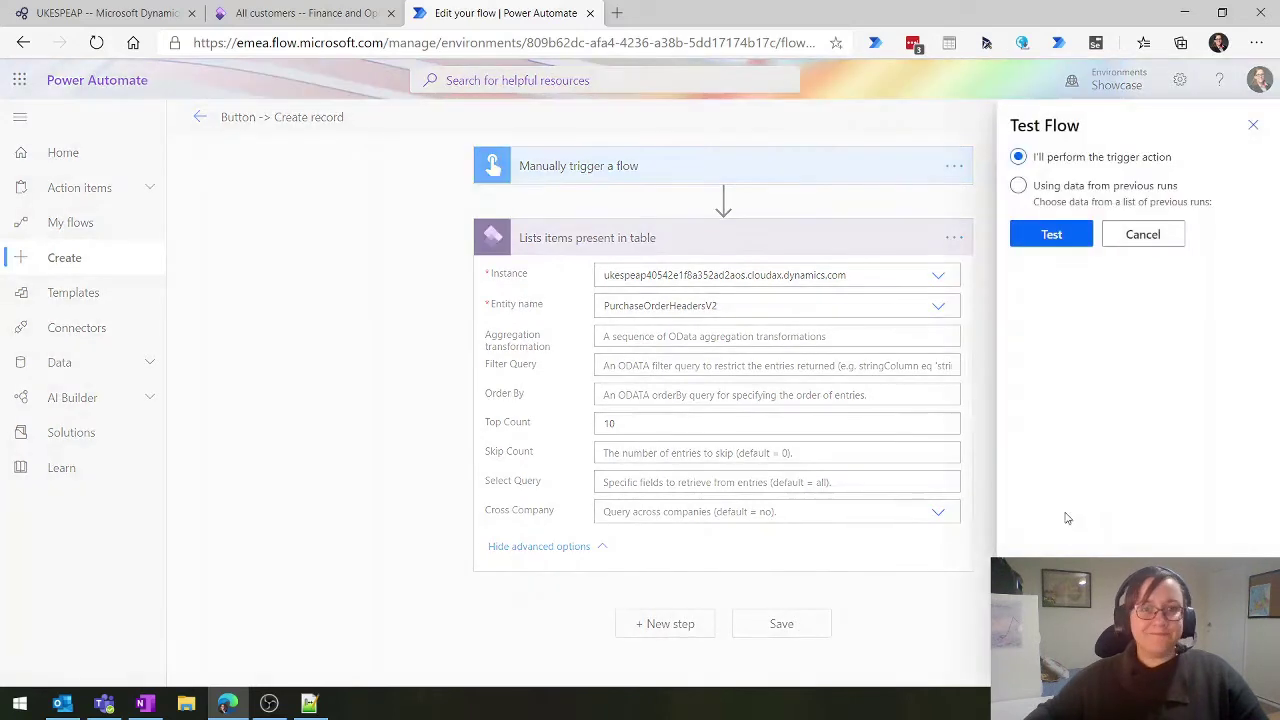
click(1020, 187)
click(1055, 158)
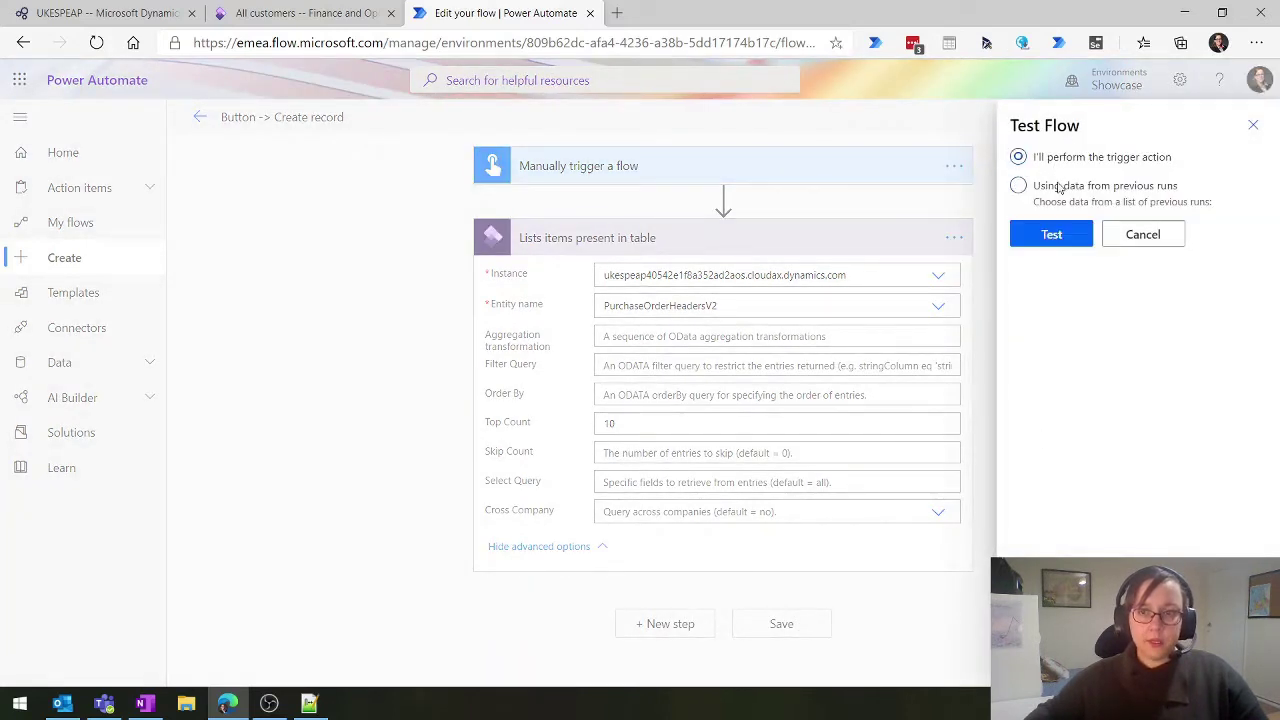
click(1050, 234)
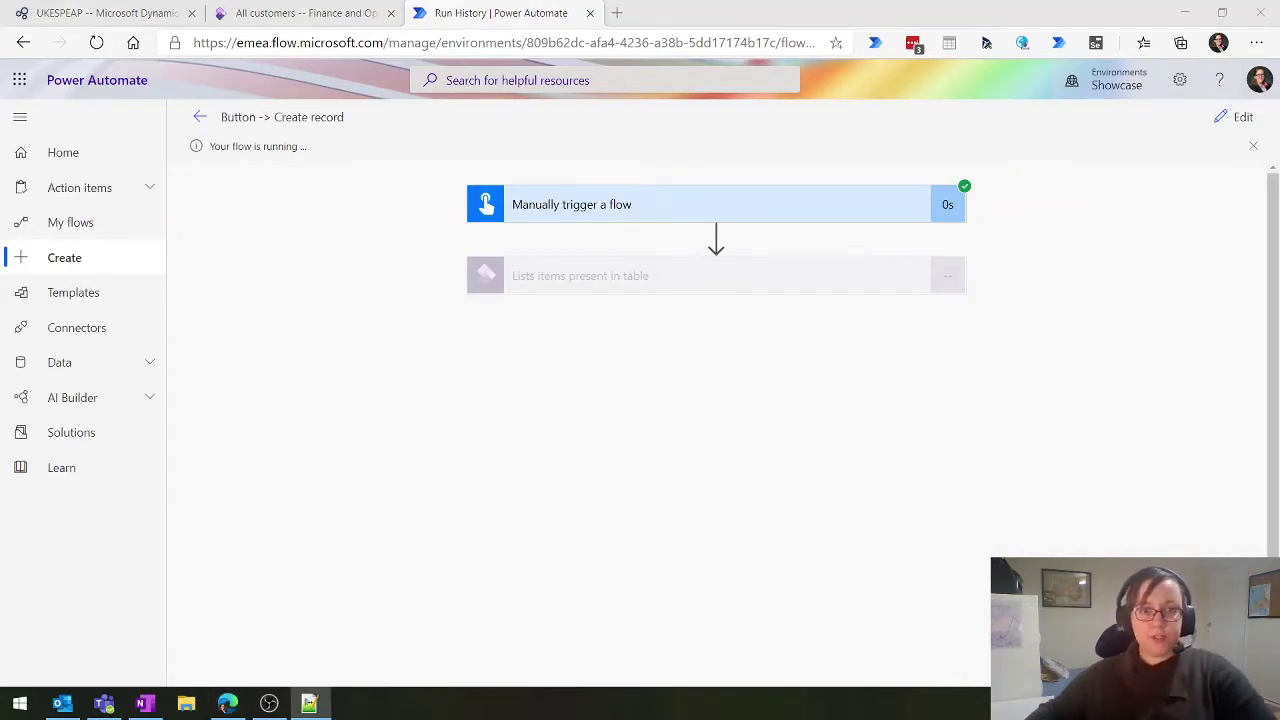
Copy the entire output value of the run's Lists items present in table action into the empty Notepad++ document
click(864, 274)
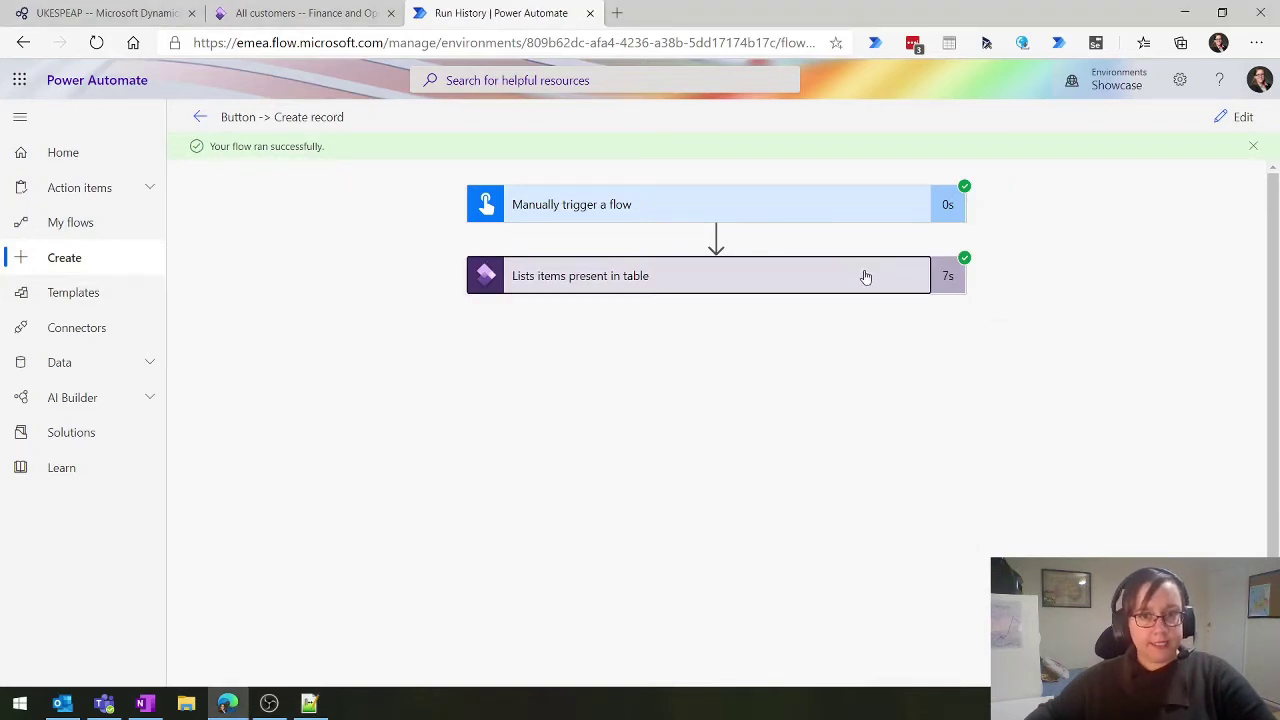
scroll(1071, 323, down, 1)
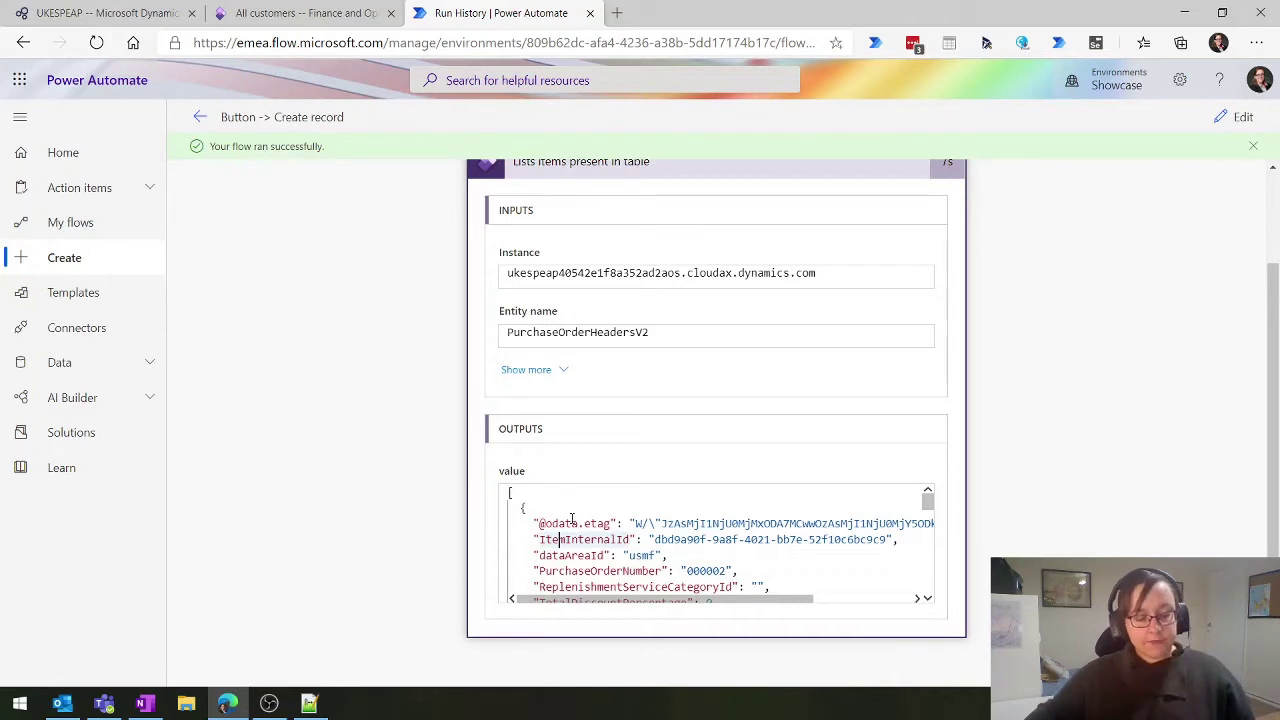
key(ctrl+a)
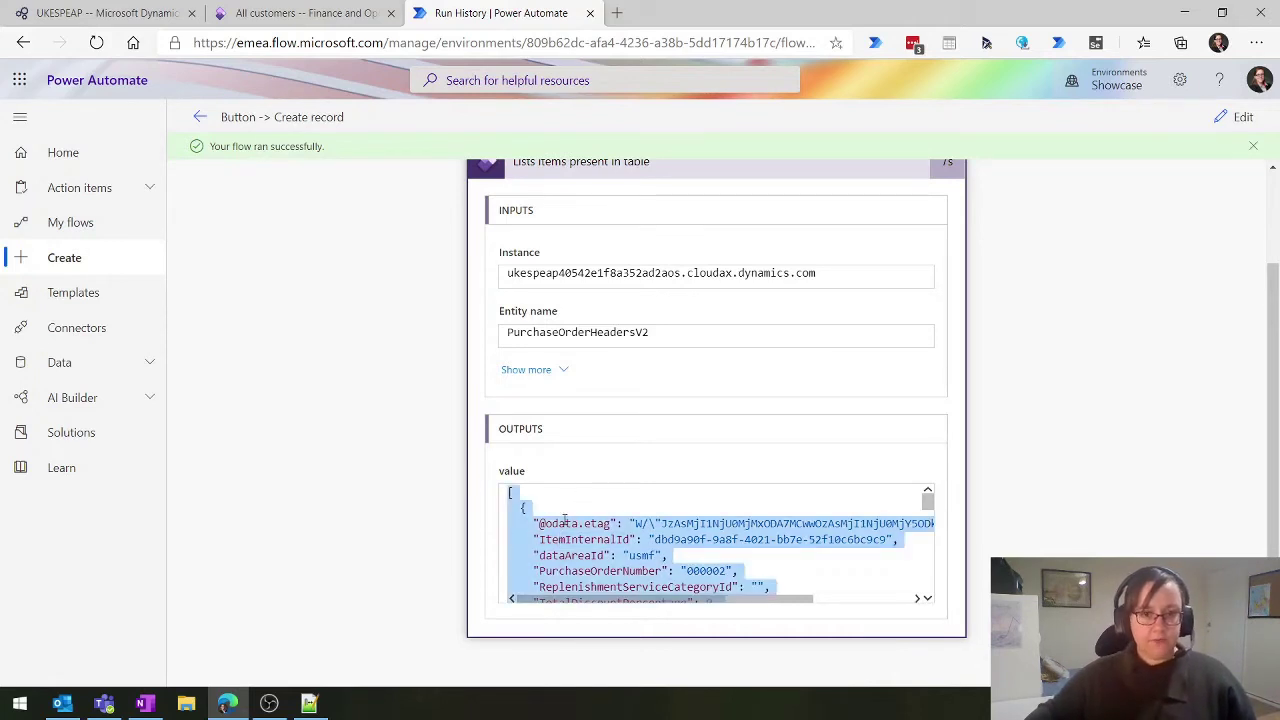
click(617, 501)
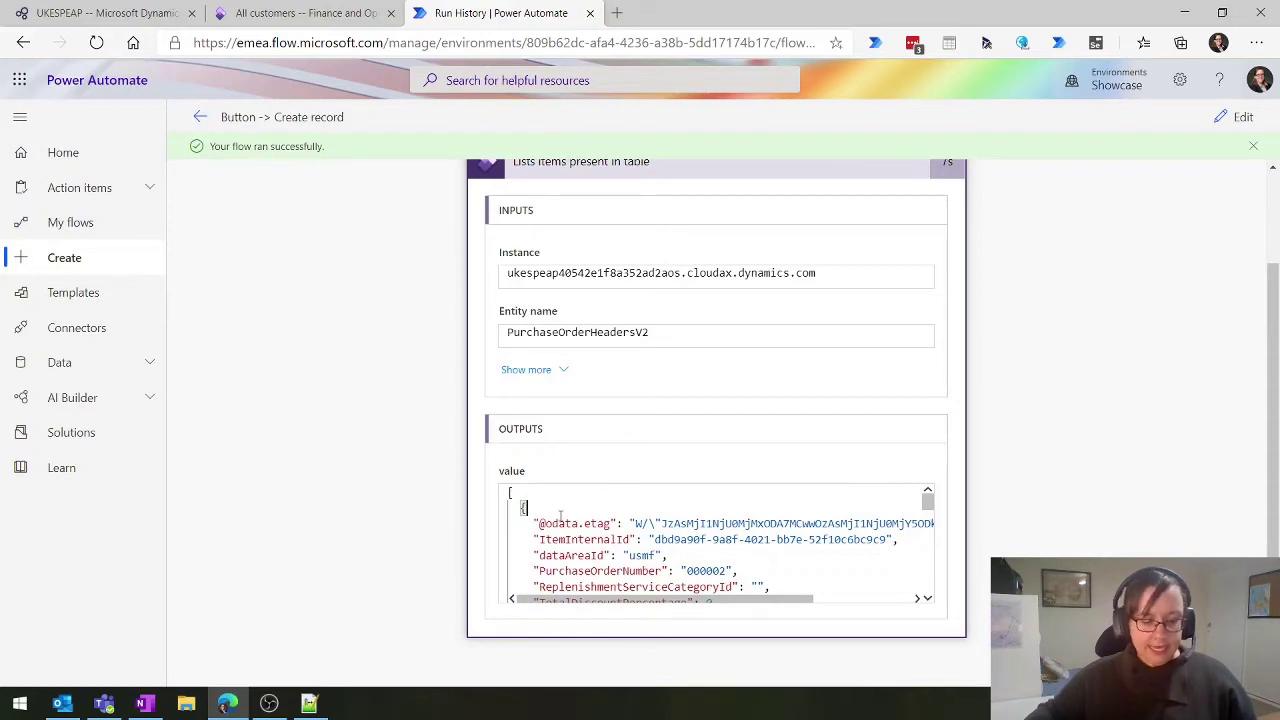
key(ctrl+a)
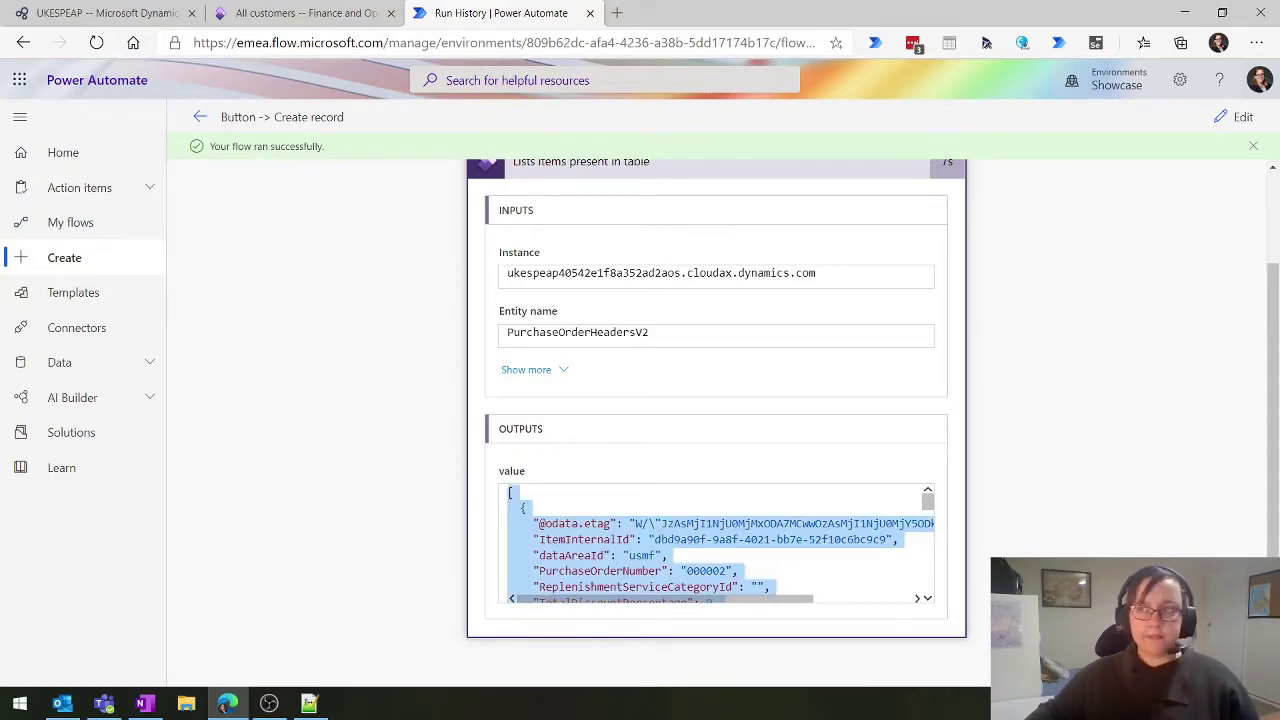
key(alt+Tab)
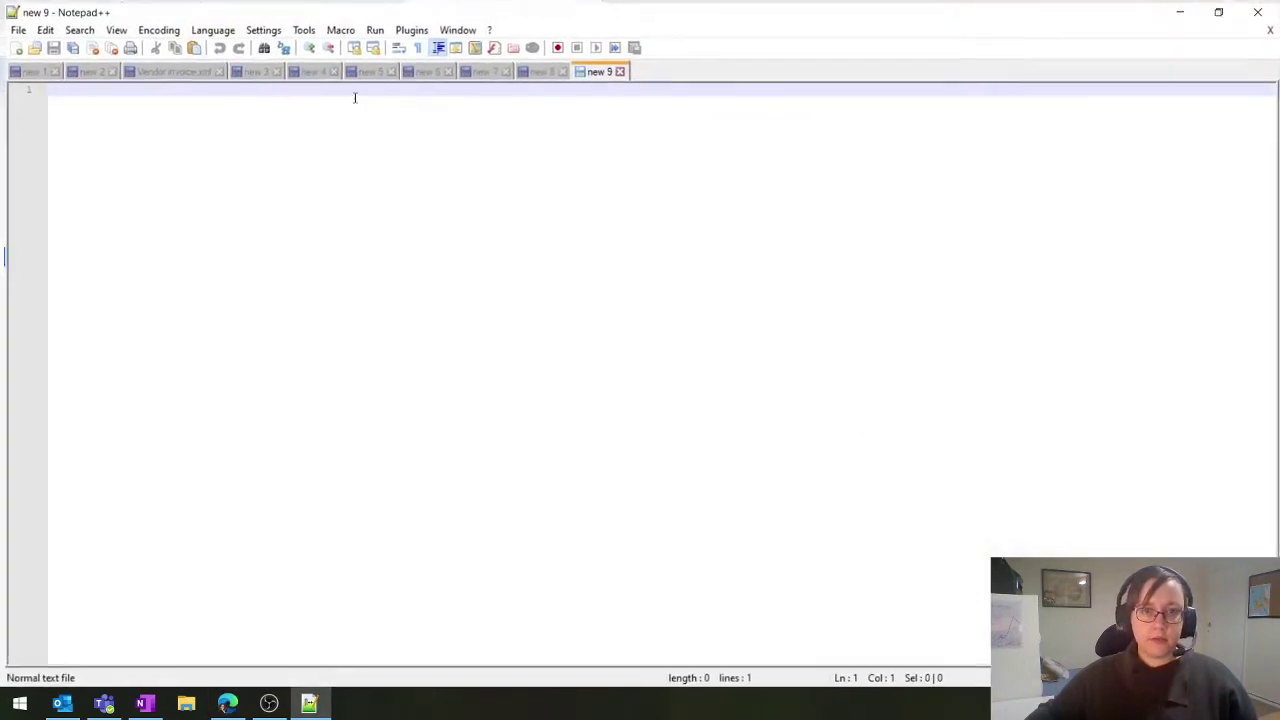
key(ctrl+v)
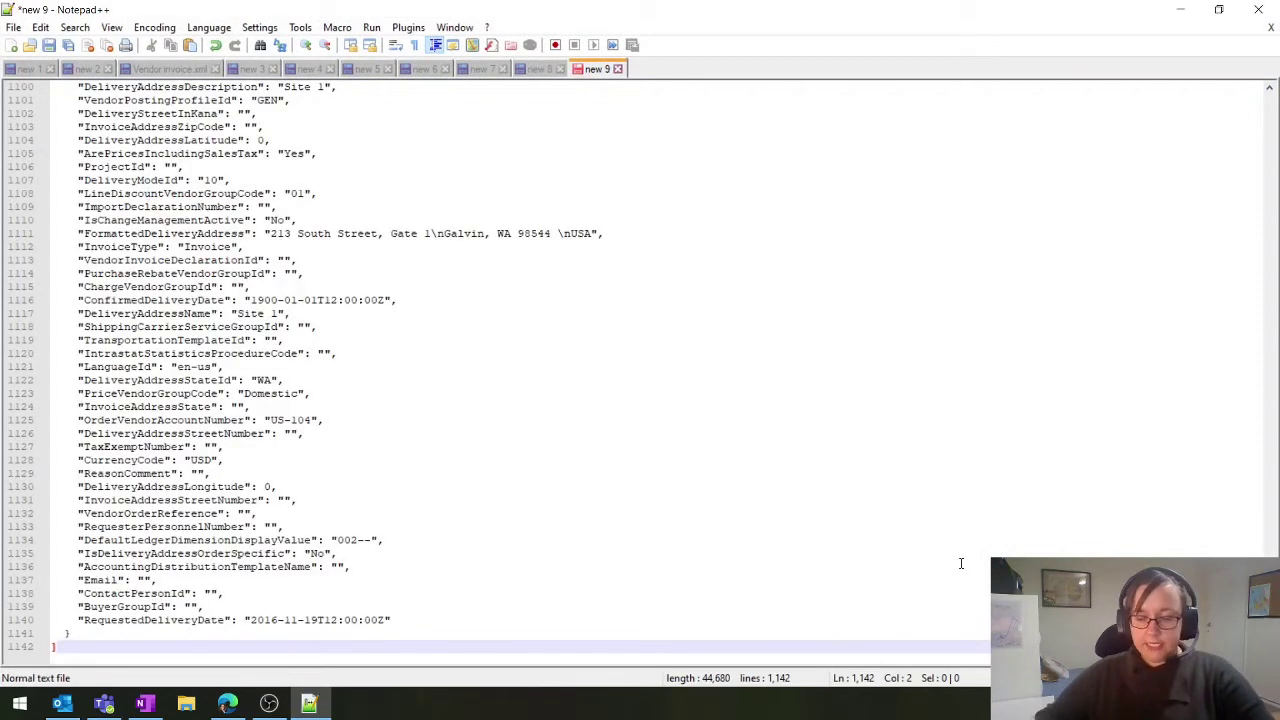
Examine the first purchase order's JSON attributes from the document's beginning, including PurchaseOrderNumber, BankDocumentType, EUSalesListCode and PurchaseOrderStatus
key(ctrl+Home)
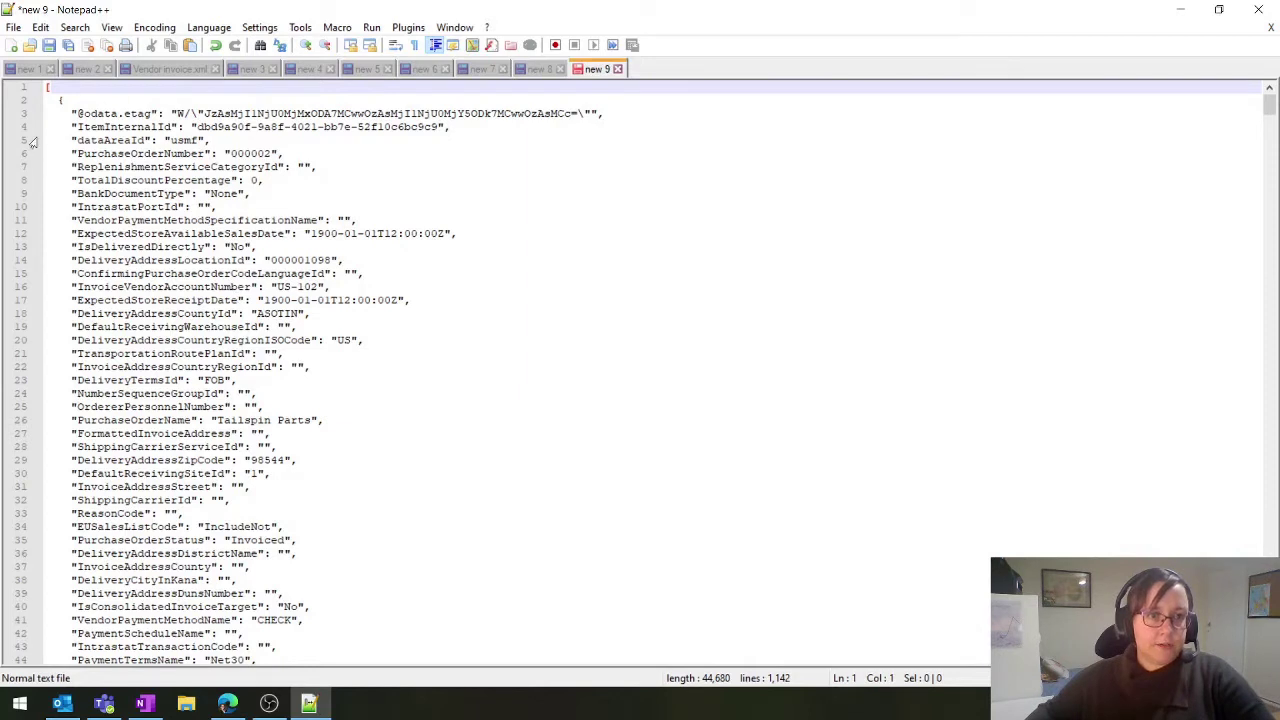
click(253, 153)
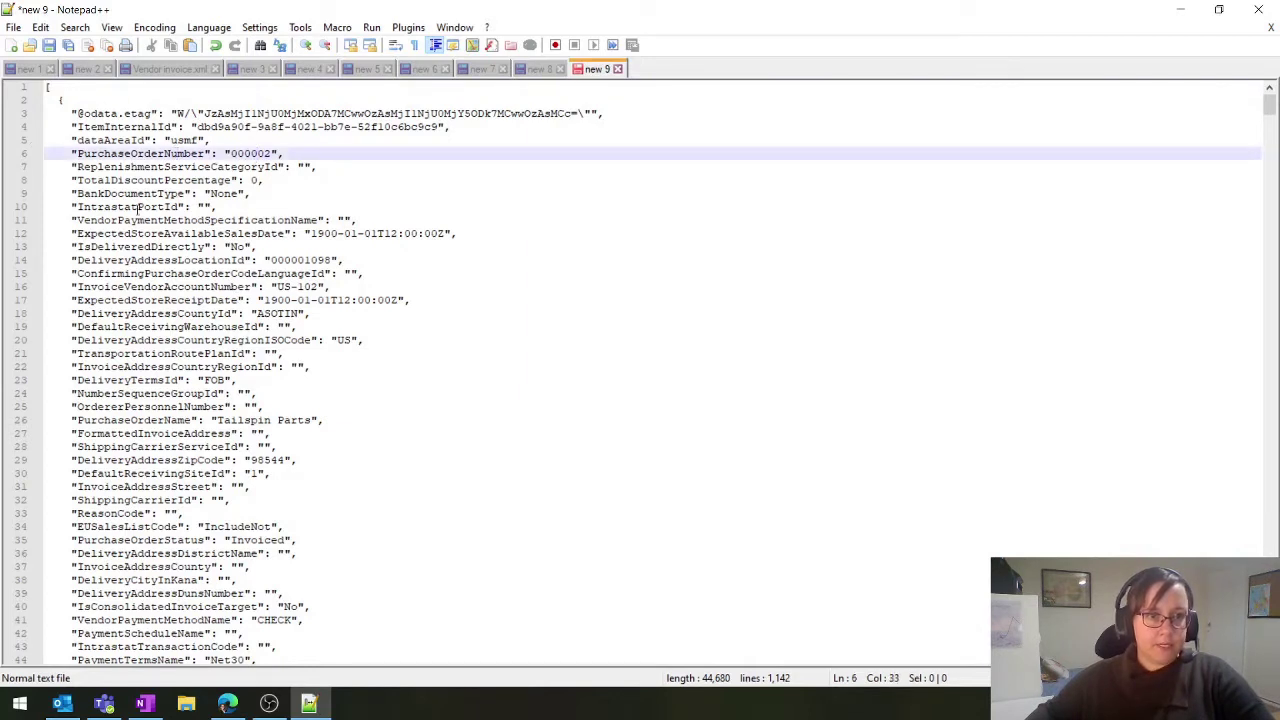
click(126, 193)
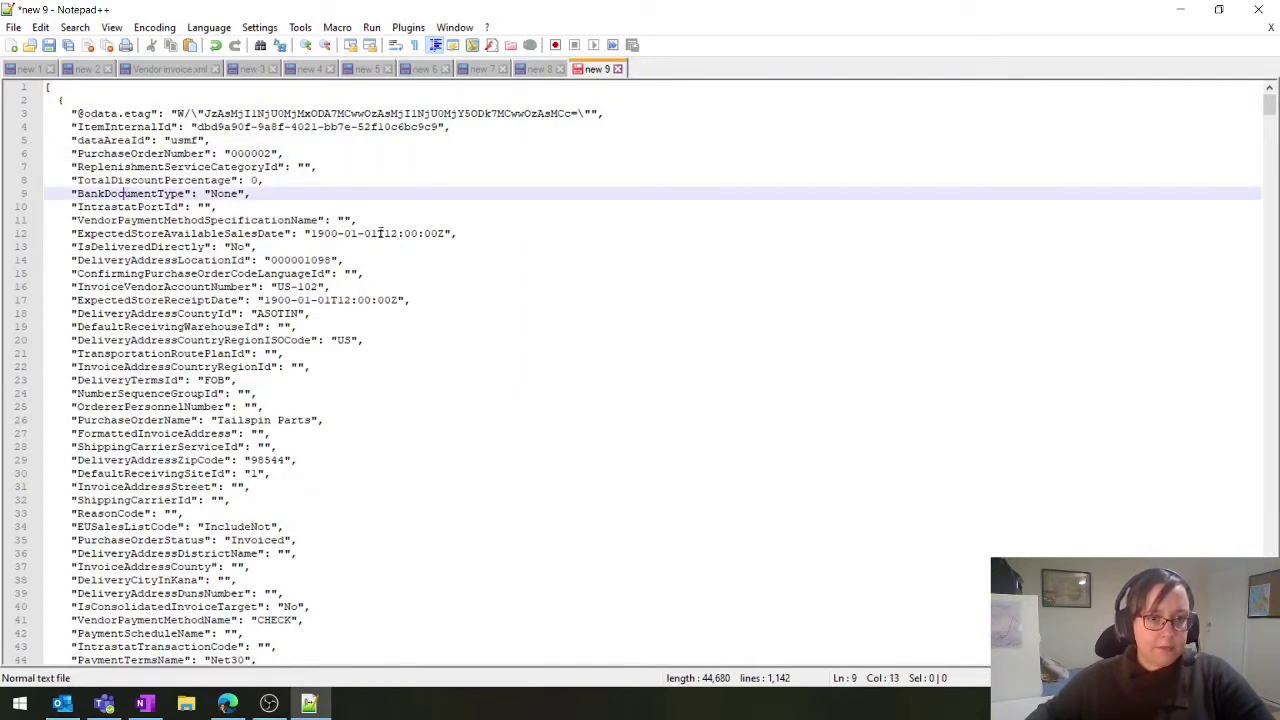
scroll(126, 193, down, 2)
click(137, 447)
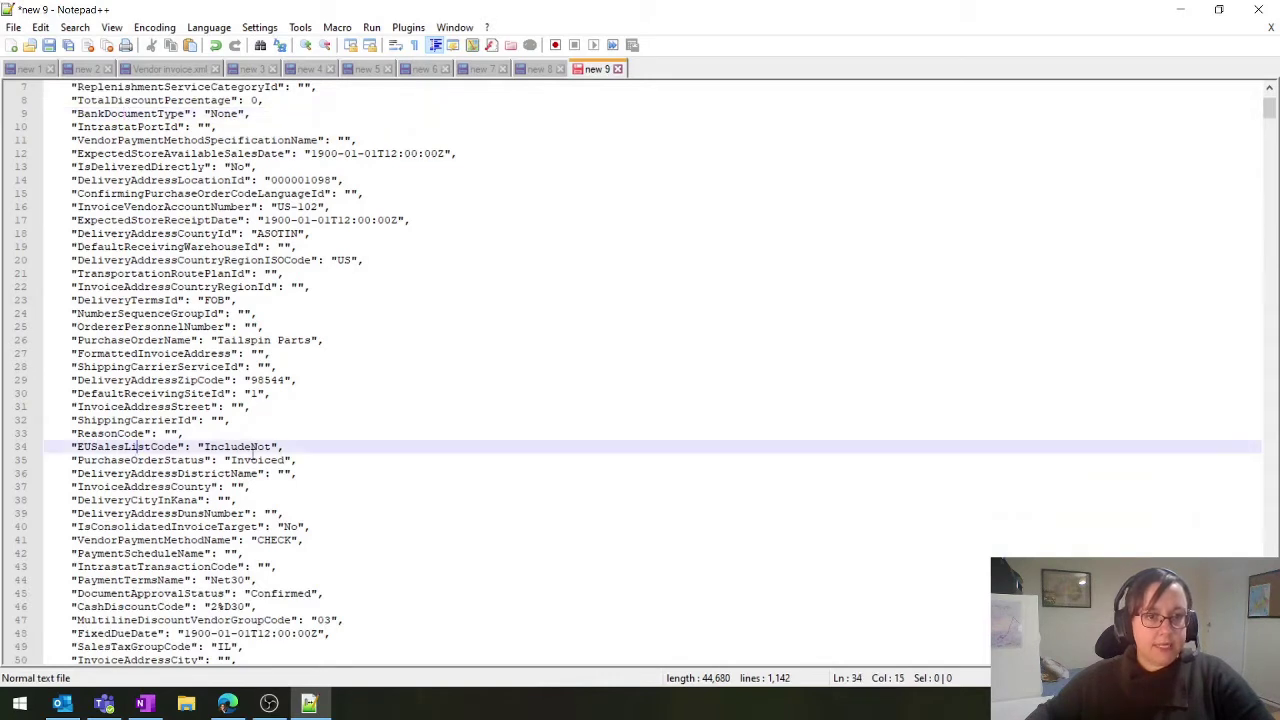
click(255, 460)
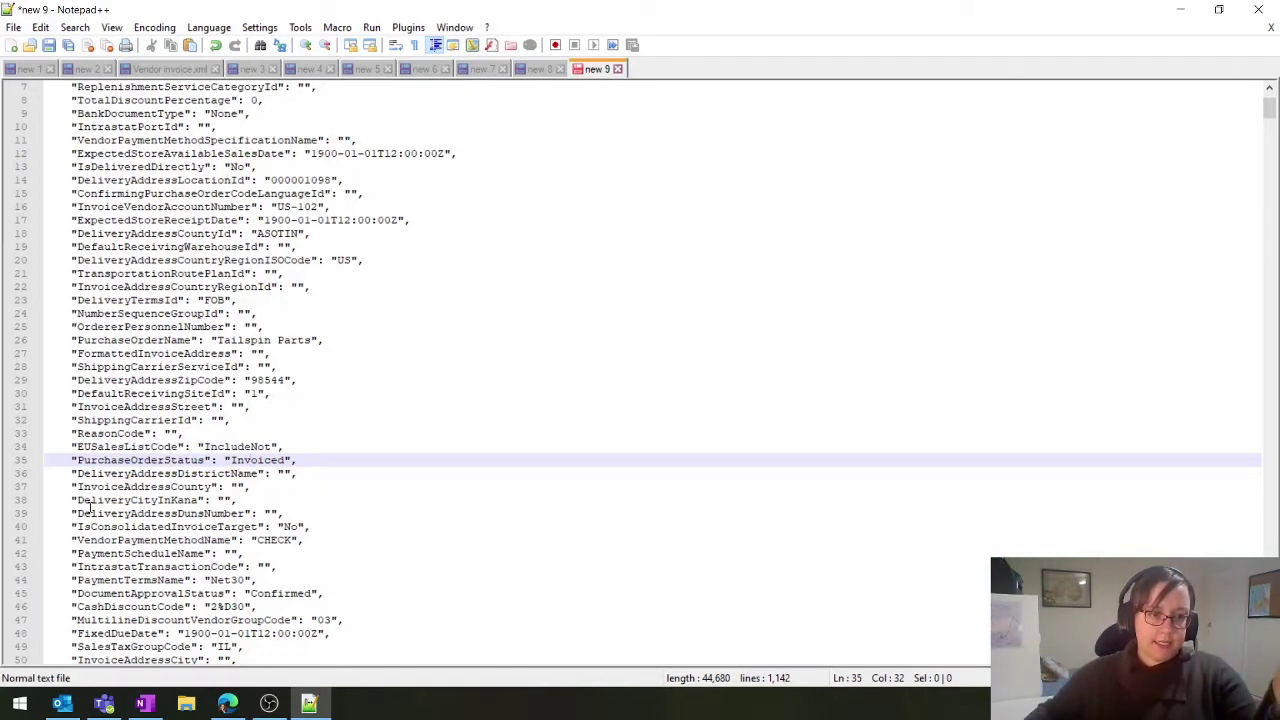
drag(72, 455, 72, 447)
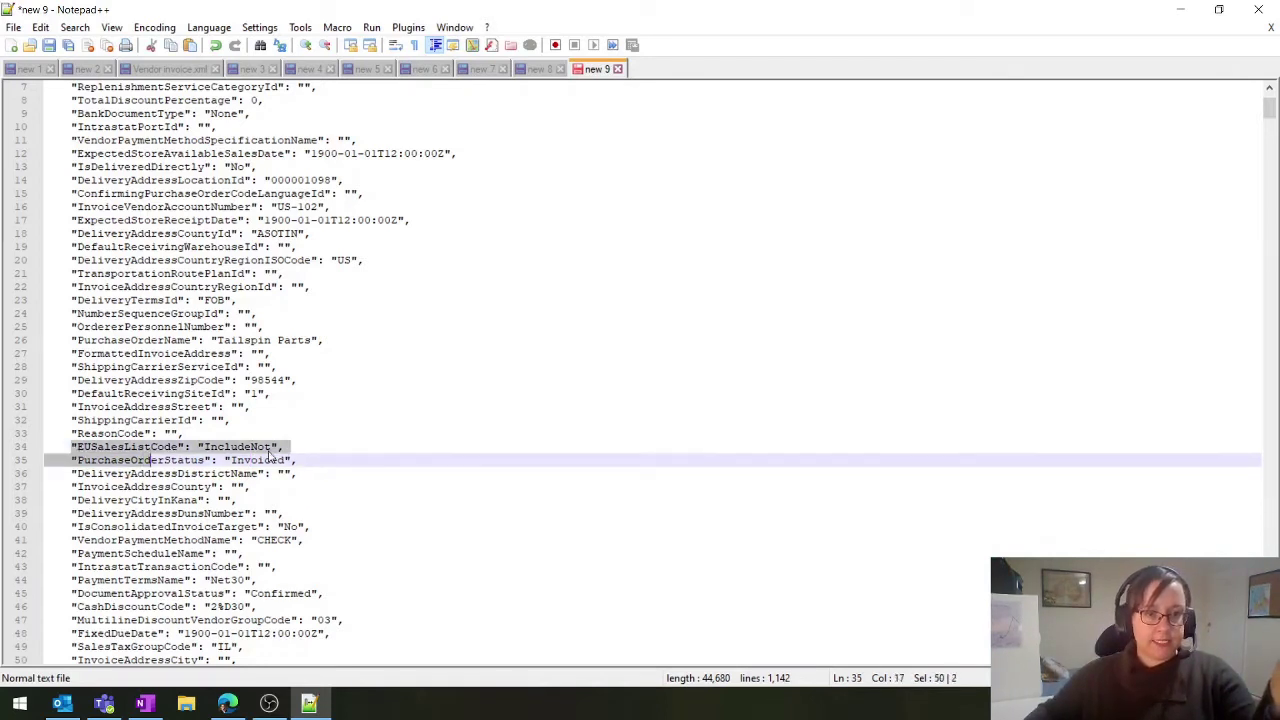
click(271, 447)
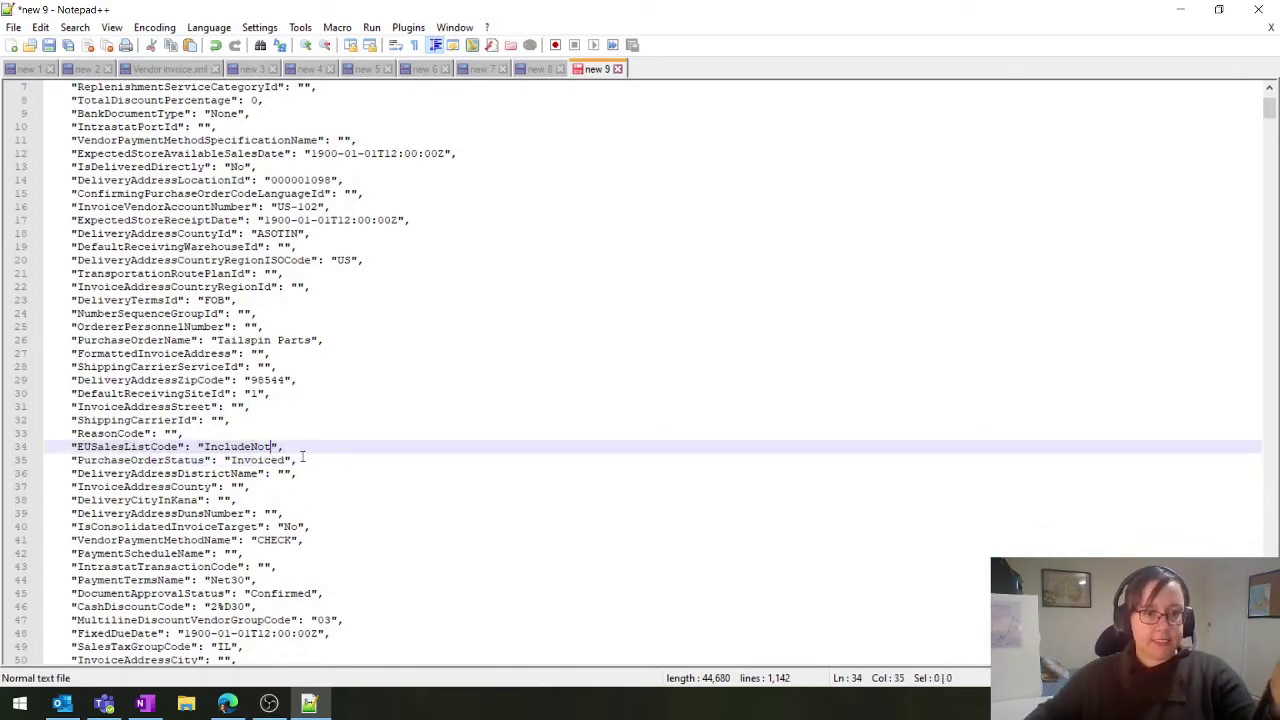
right_click(229, 473)
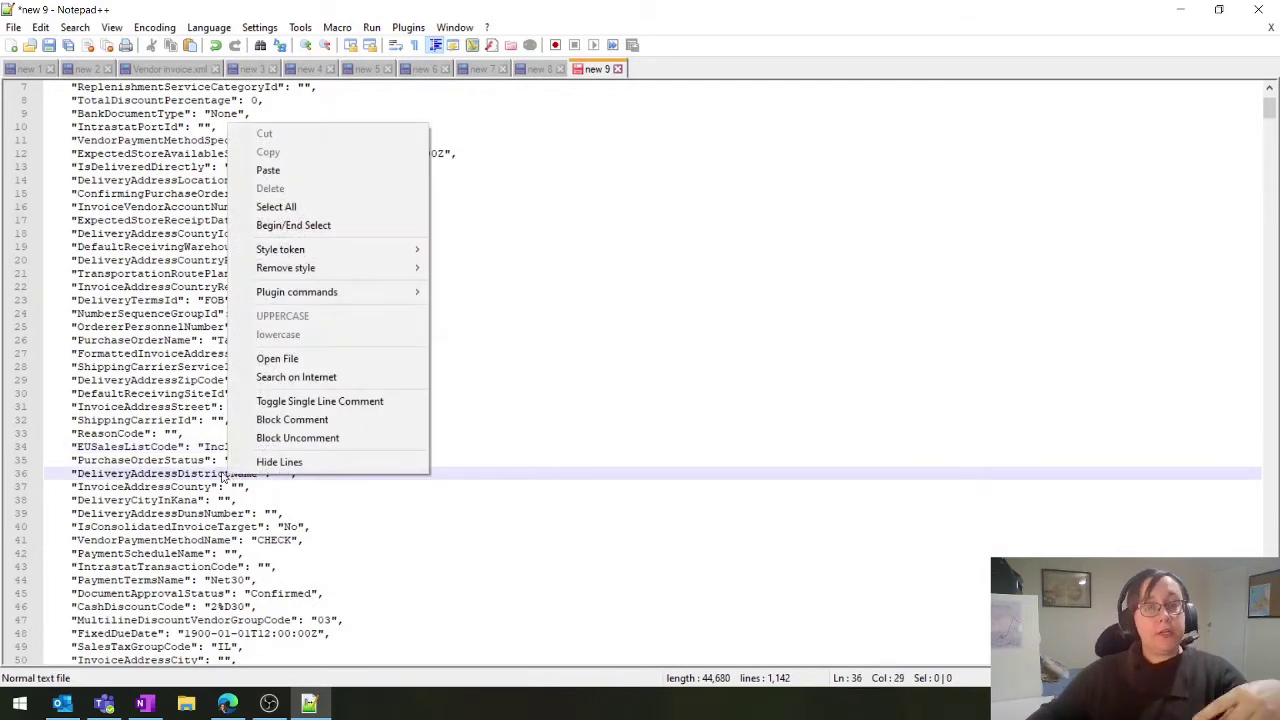
click(214, 470)
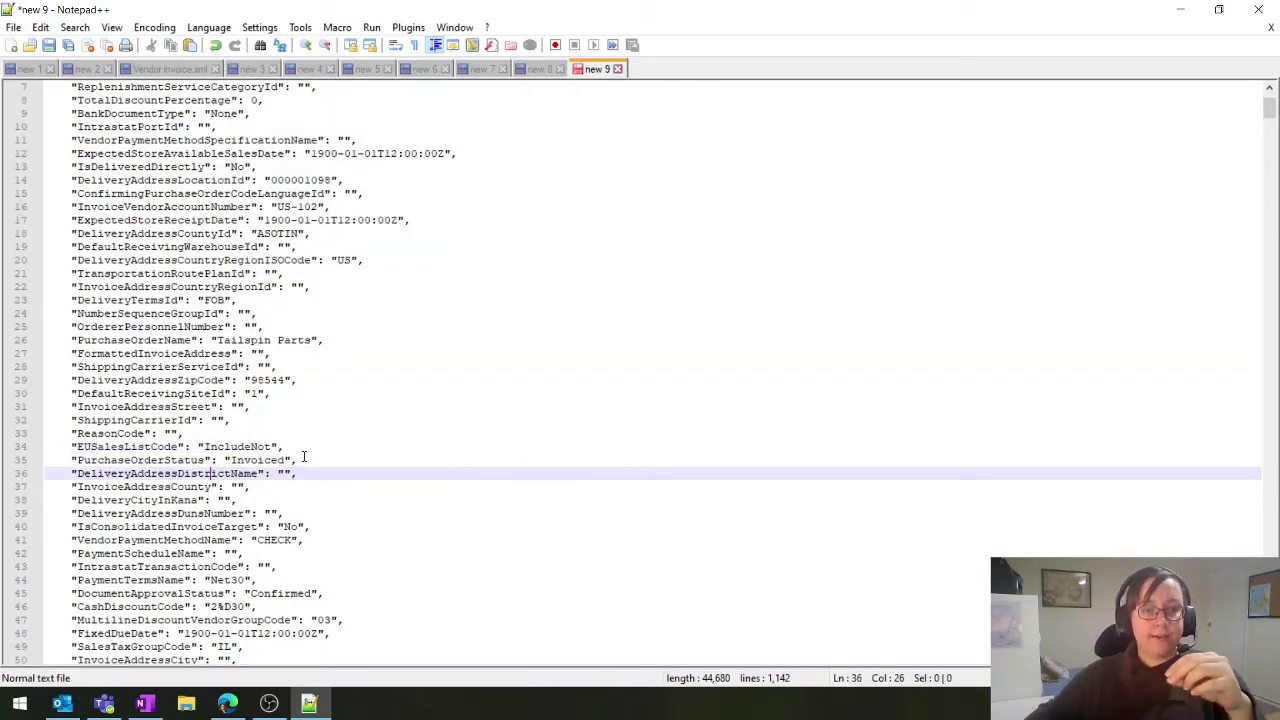
Highlight the PurchaseOrderStatus line of the first purchase order and examine the attributes following it
key(Home)
key(Home)
key(shift+Up)
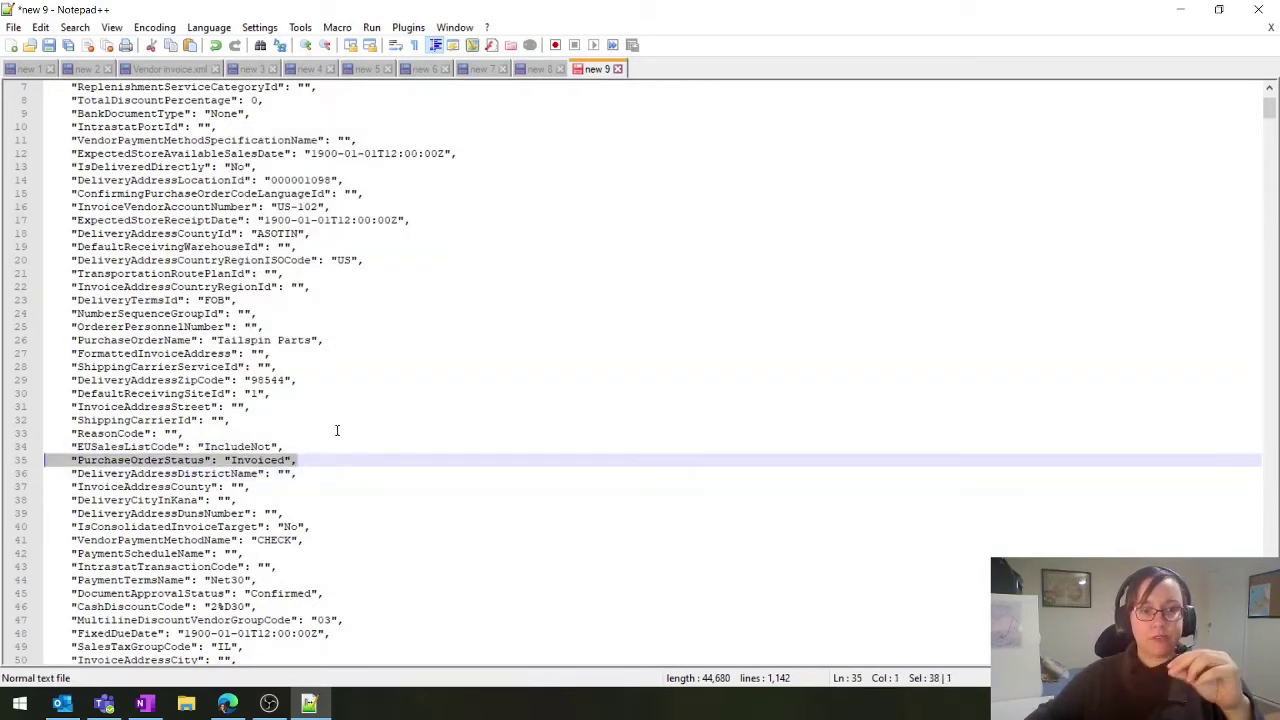
scroll(454, 434, down, 1)
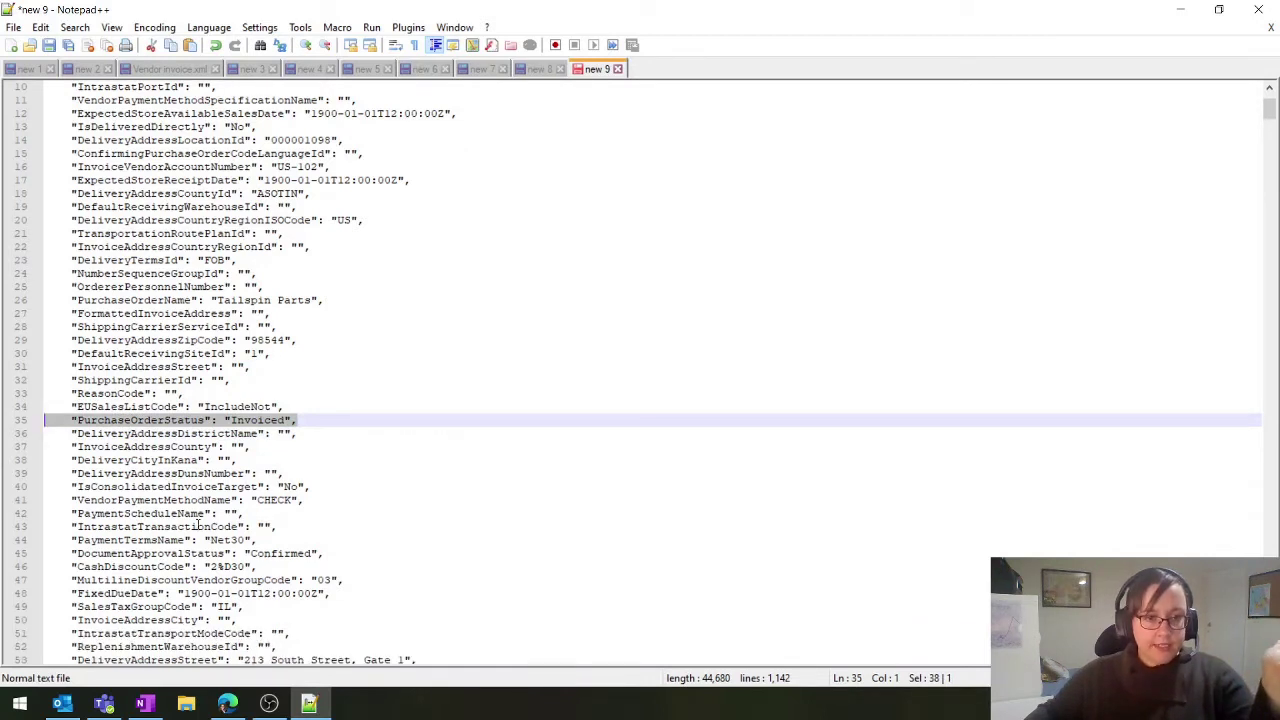
Copy the PaymentTermsName attribute name from the first purchase order's JSON
click(212, 540)
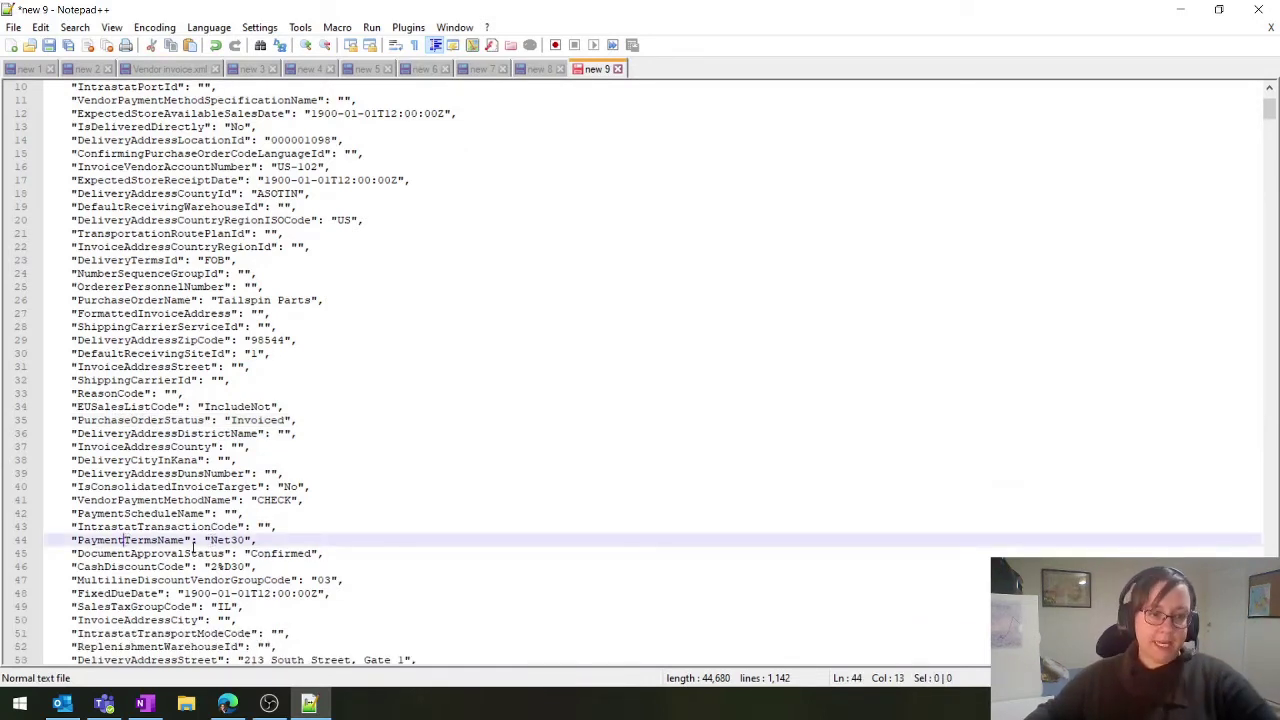
click(237, 540)
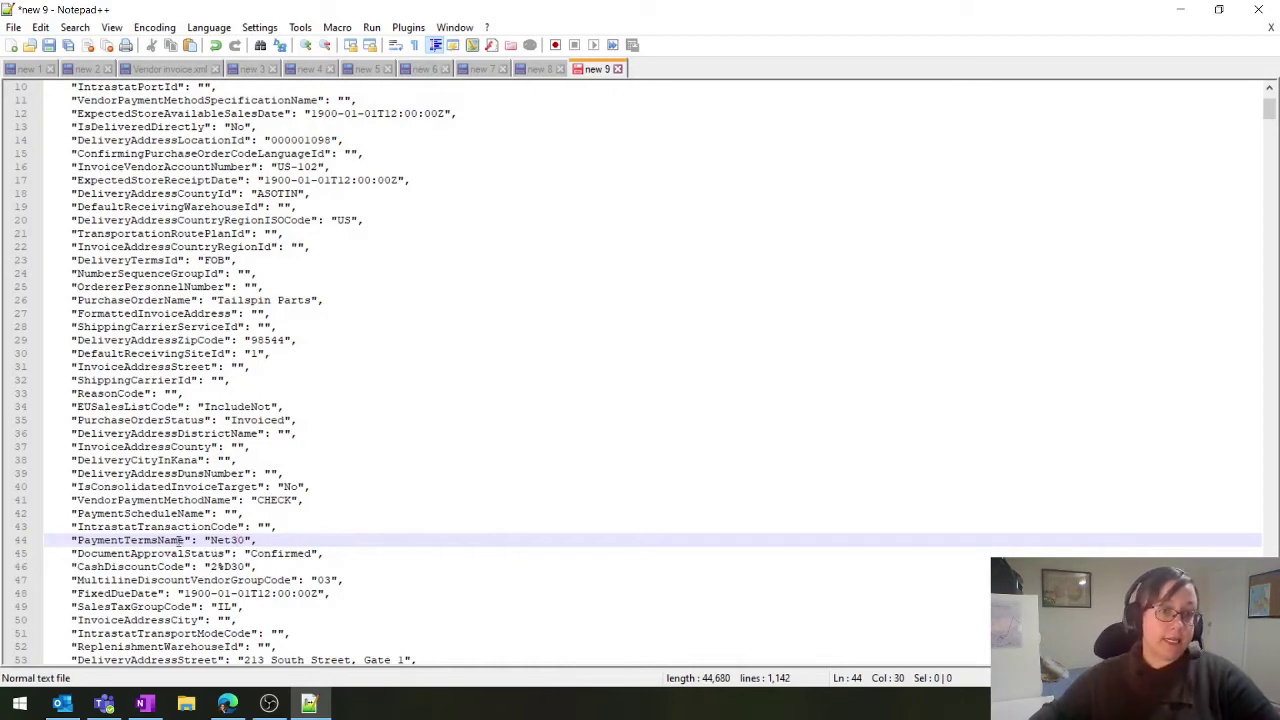
drag(77, 540, 188, 540)
key(ctrl+c)
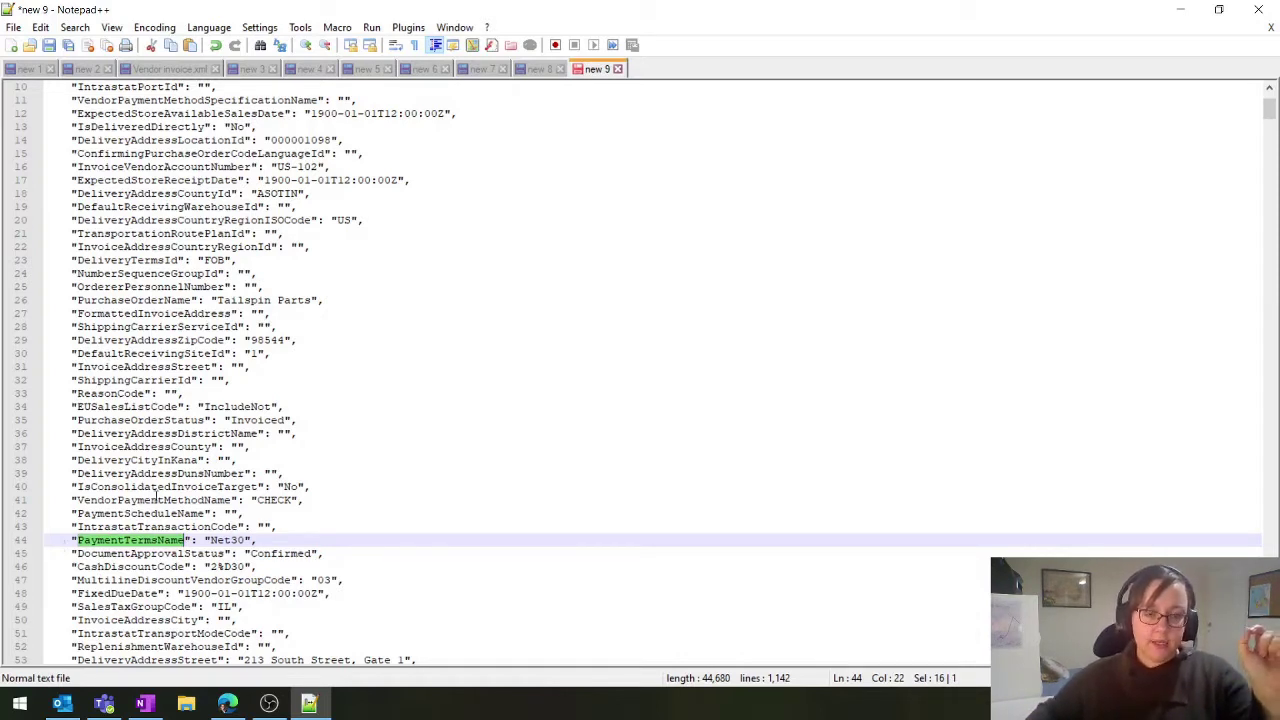
scroll(213, 480, down, 1)
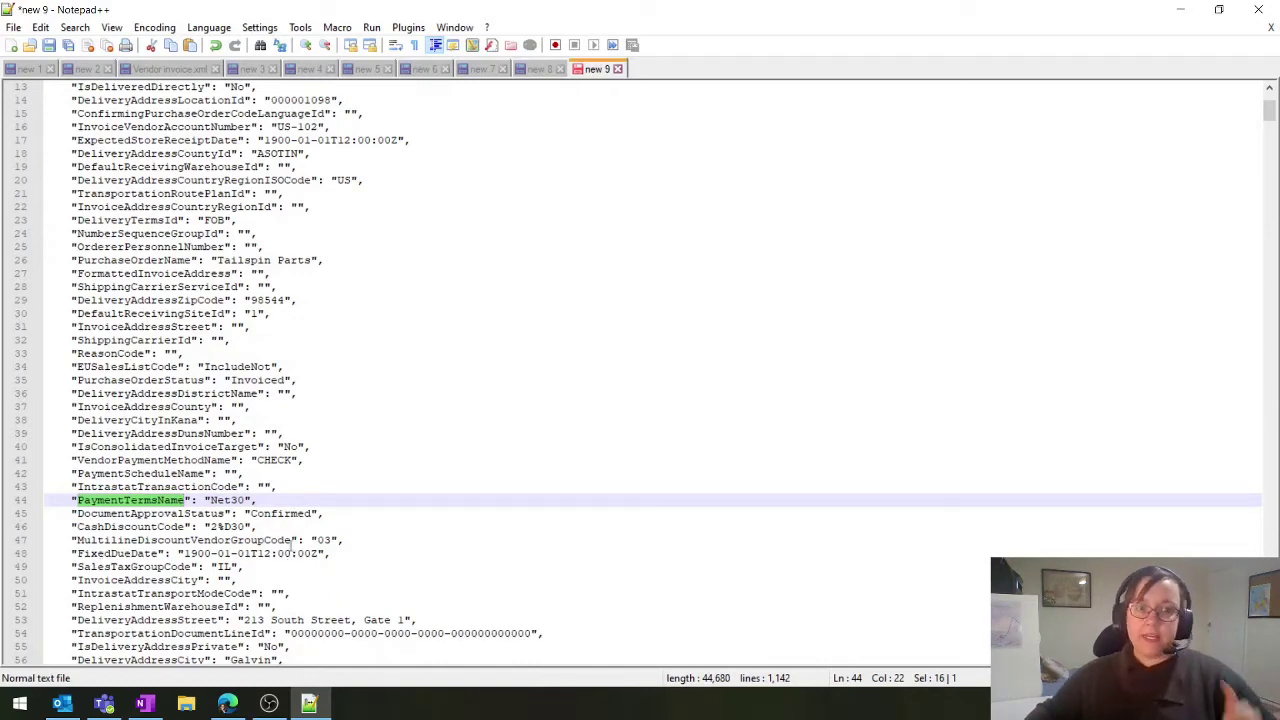
Switch to Power Automate, reopen the flow for editing and enter PaymentTermsName = NET30 as the list action's Filter Query
key(alt+Tab)
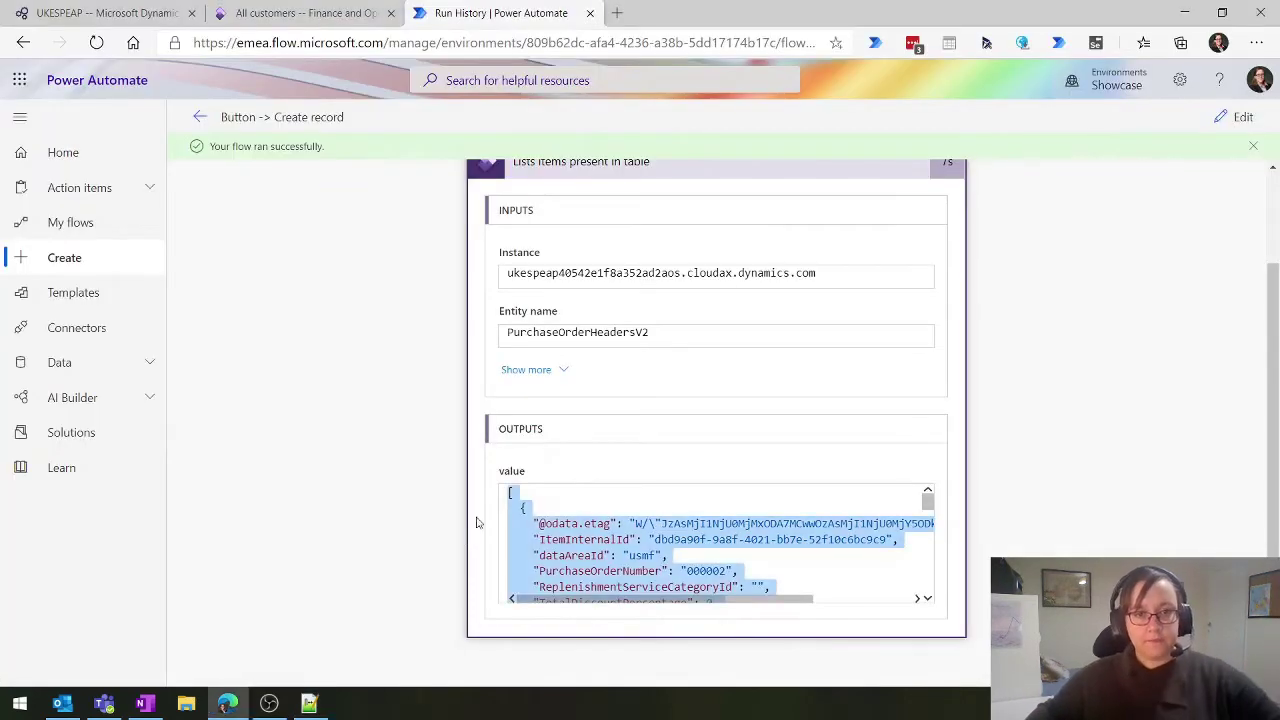
click(1236, 117)
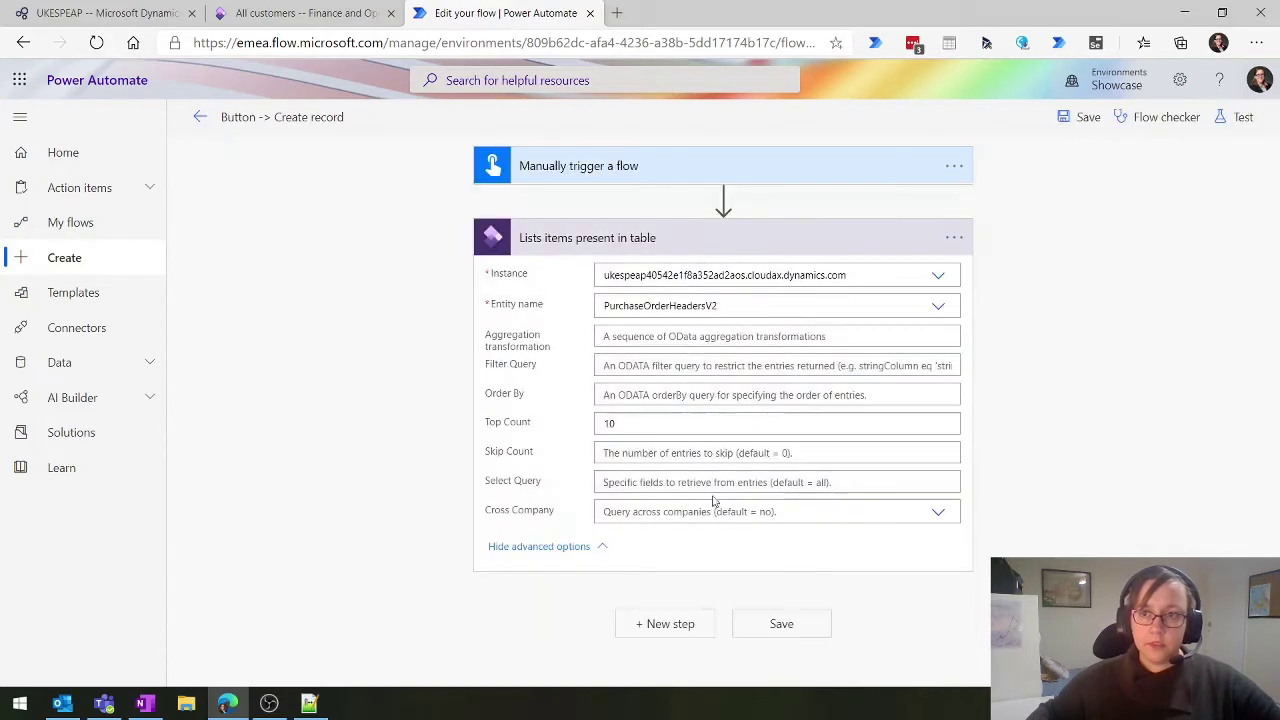
click(613, 370)
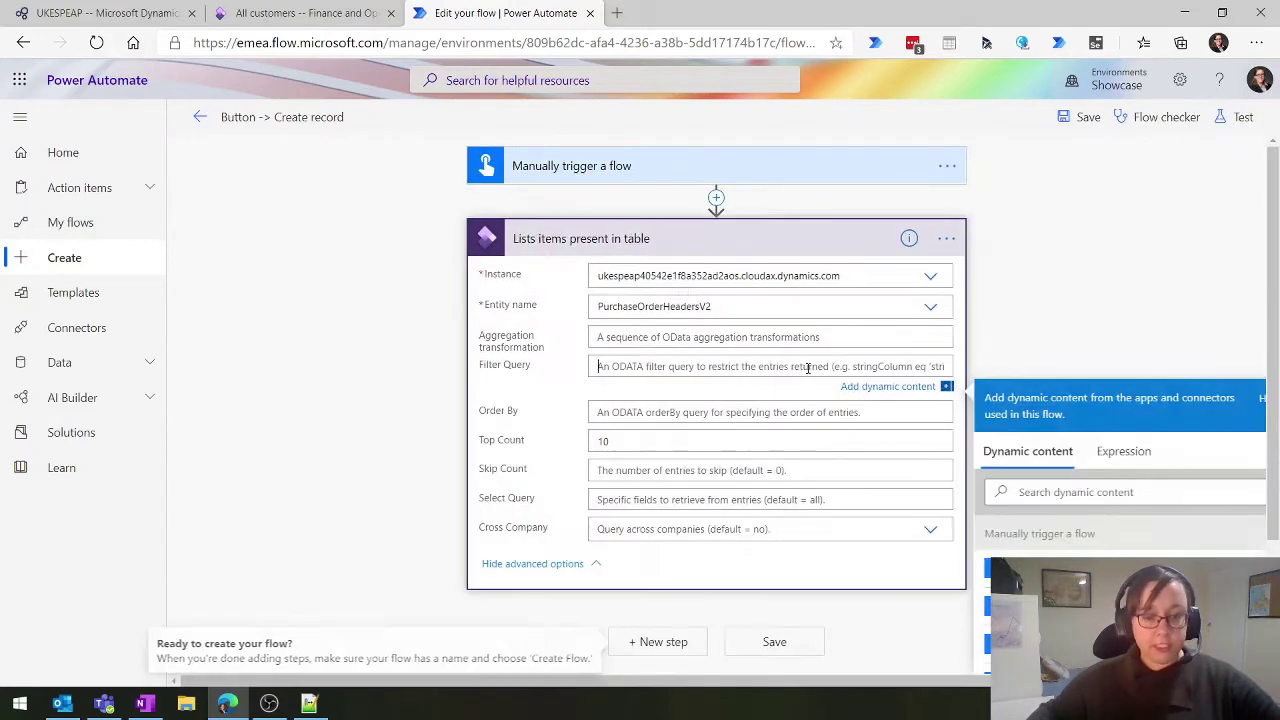
key(ctrl+v)
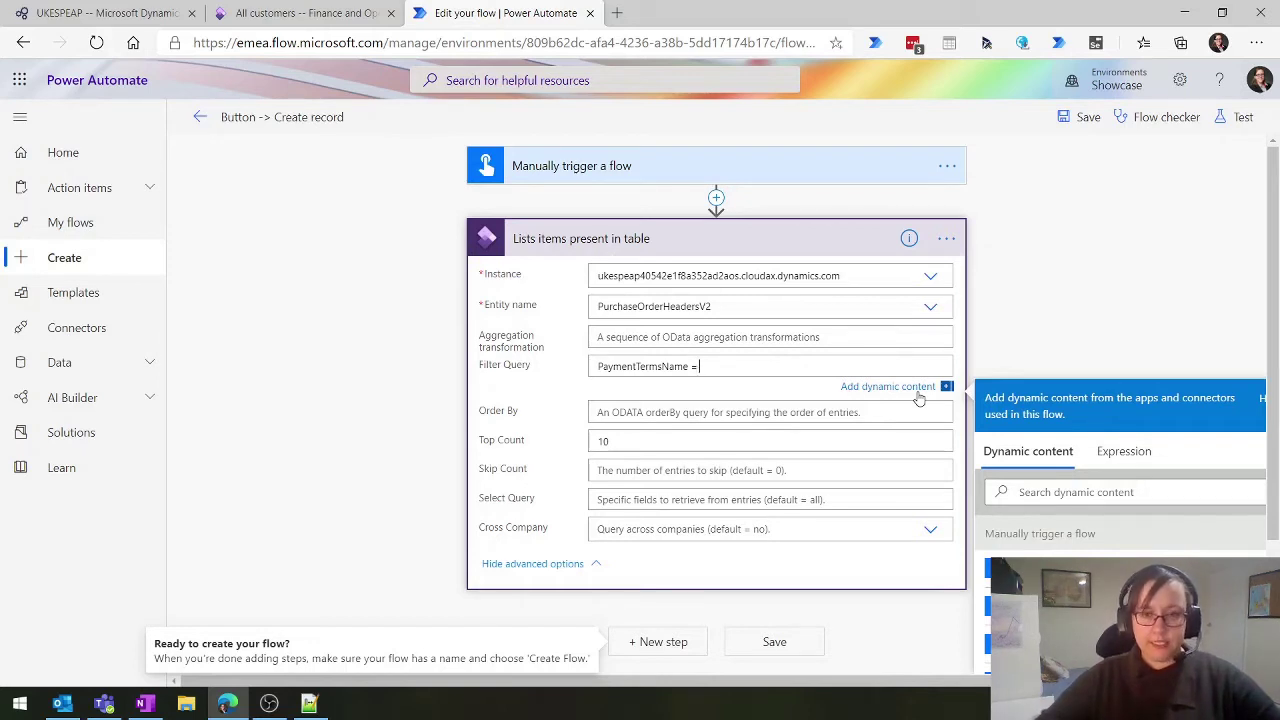
text(NET30)
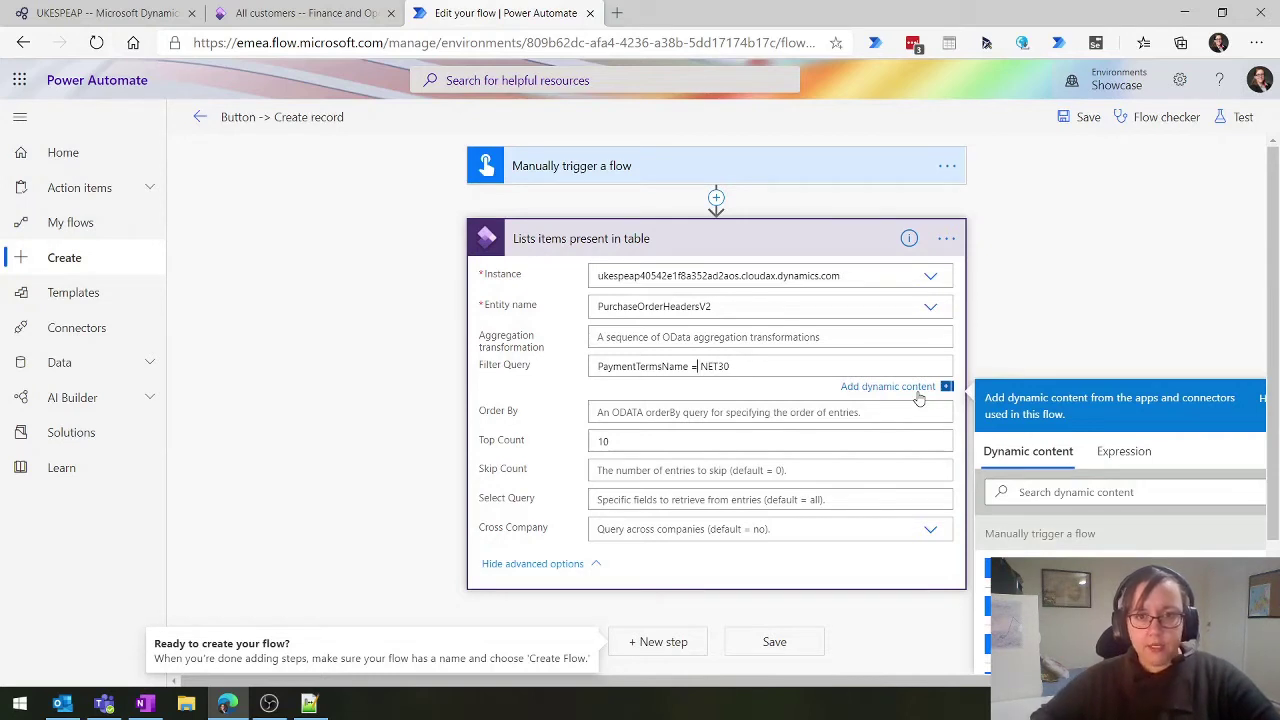
Replace the equals sign in the Filter Query with the OData operator eq
key(BackSpace)
text(e)
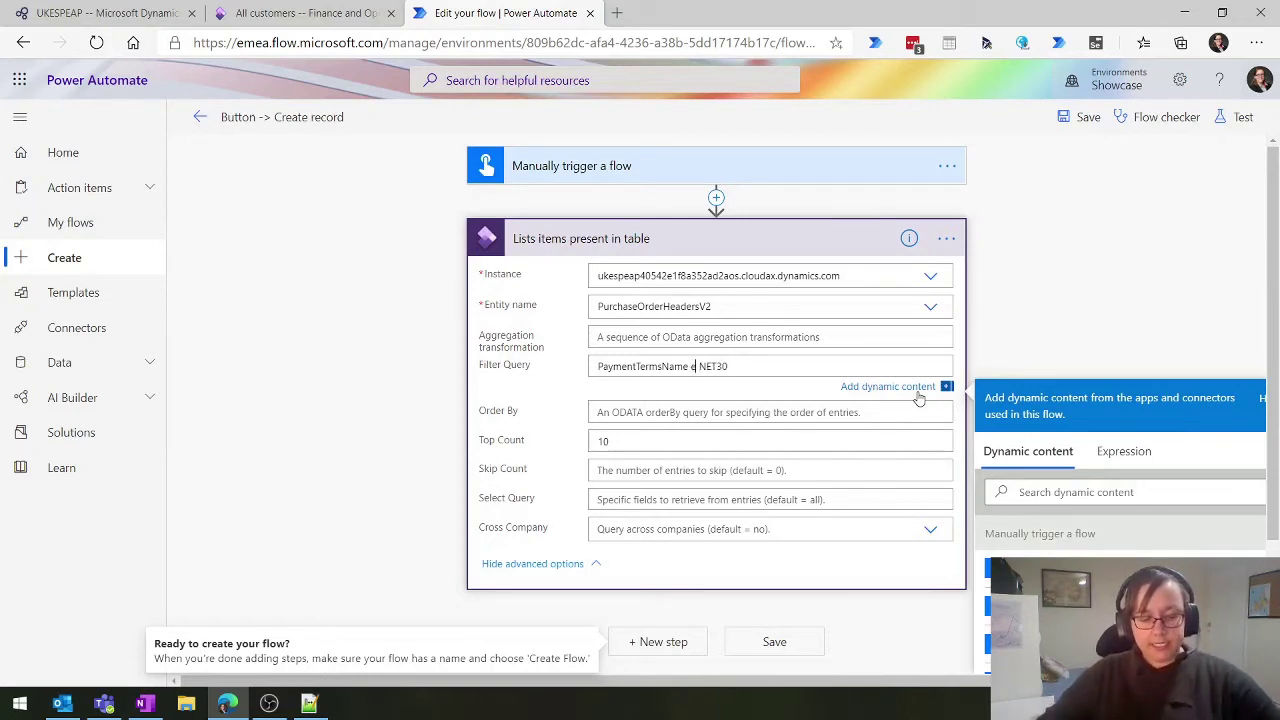
text(q)
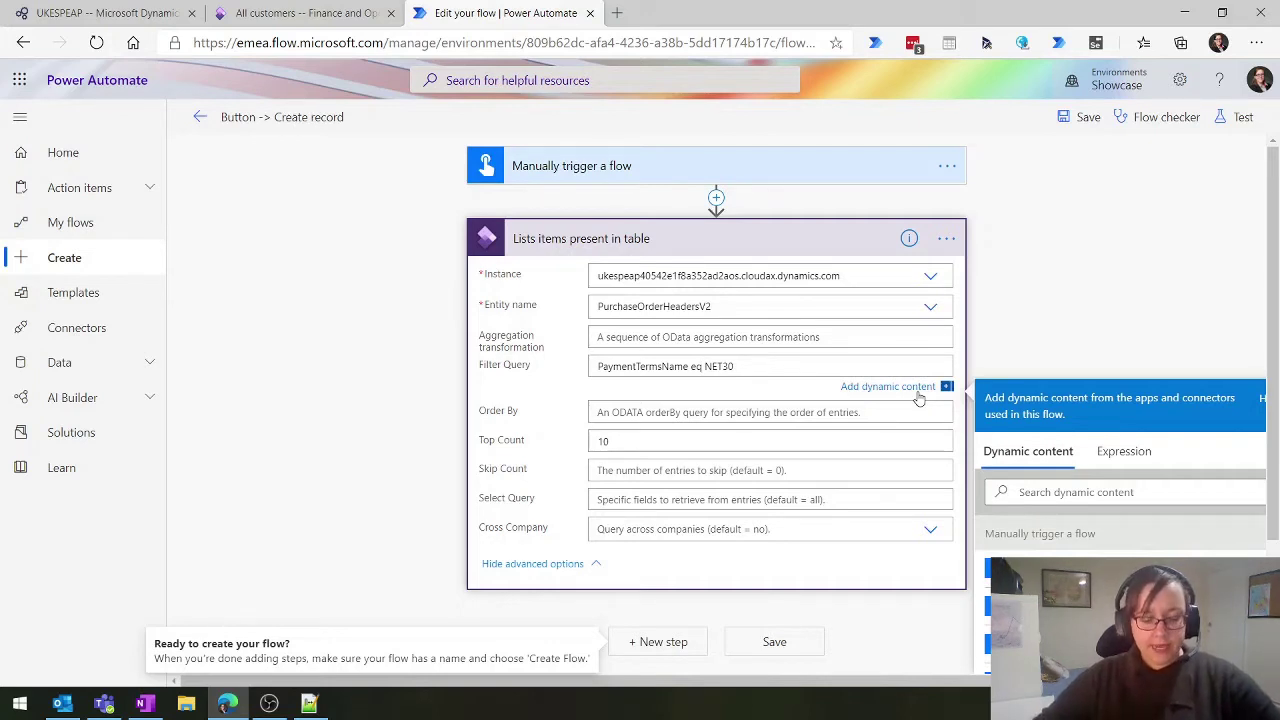
Try lt as the Filter Query's comparison operator and restore eq
text(t)
key(BackSpace)
key(BackSpace)
key(BackSpace)
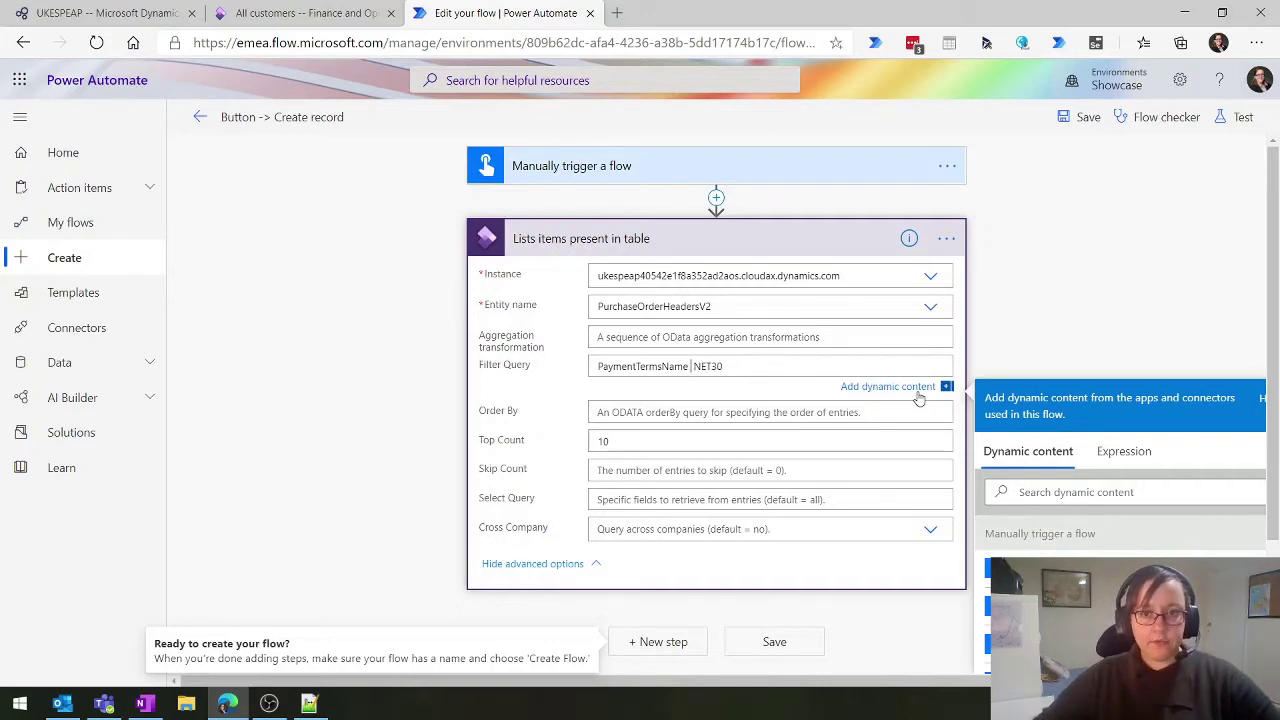
text(lt)
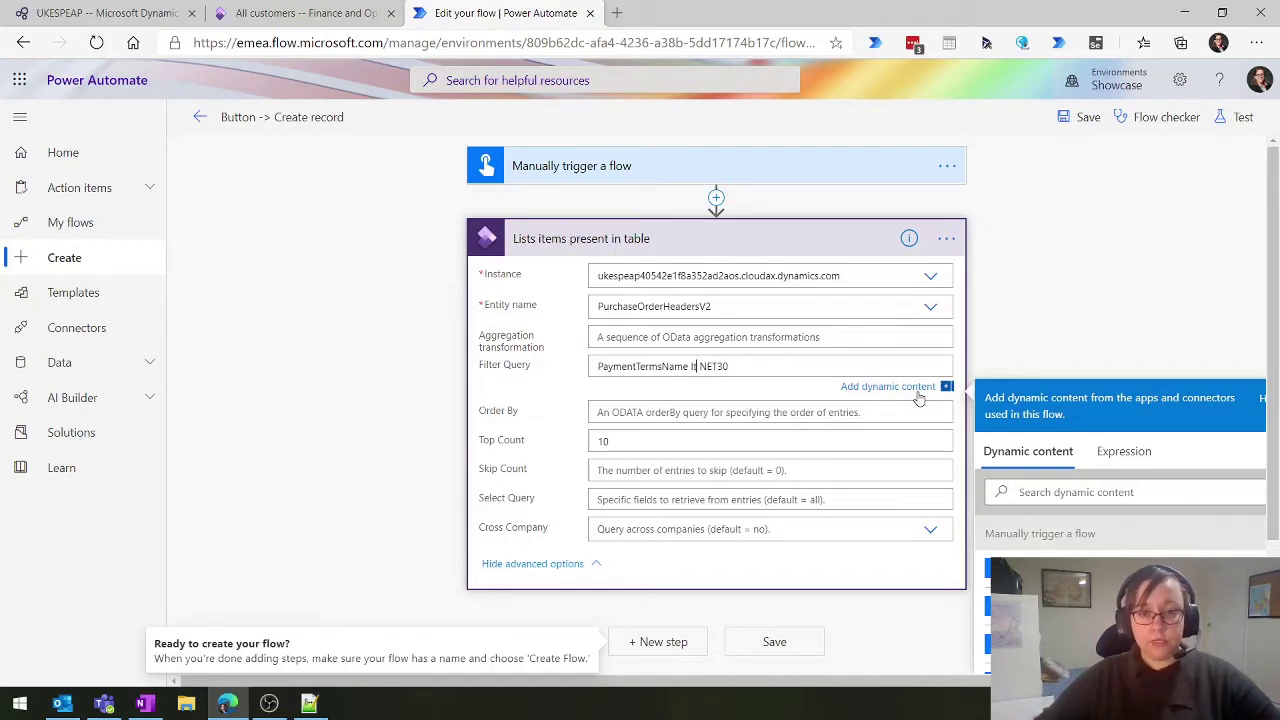
key(BackSpace)
key(BackSpace)
text(eq)
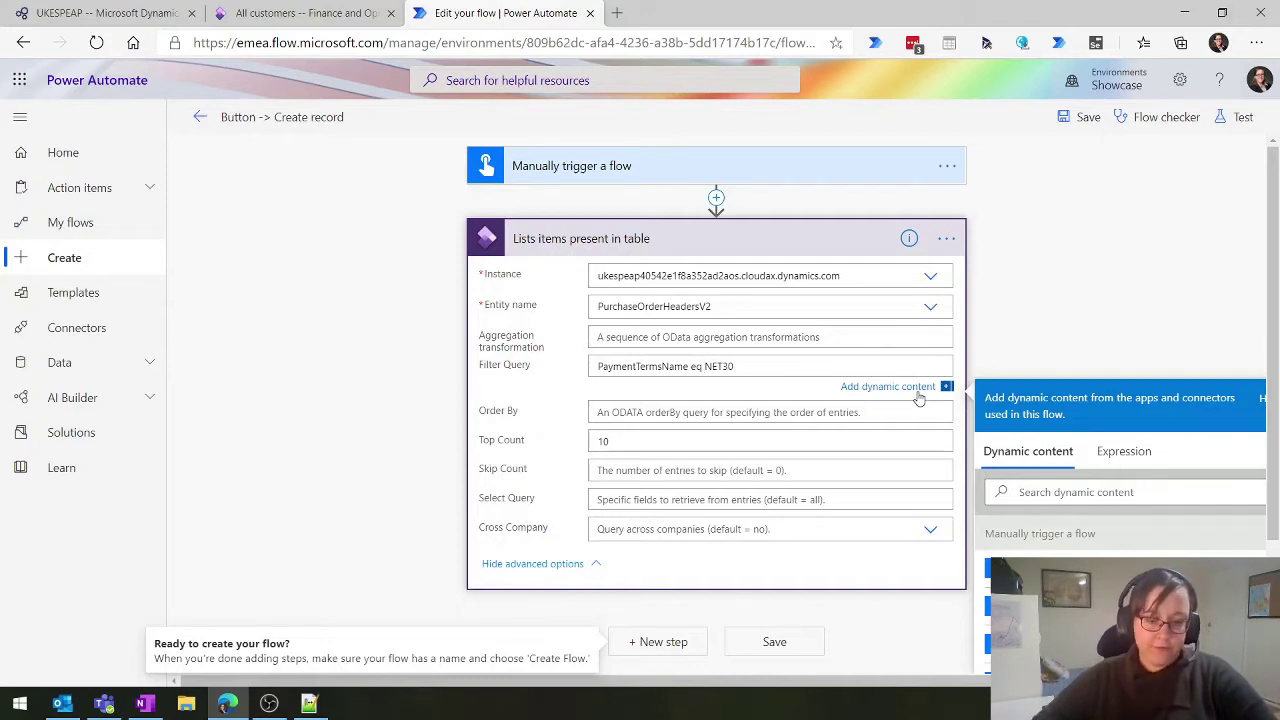
Try enclosing the NET30 value in double quotes in the Filter Query
text(')
key(End)
text(')
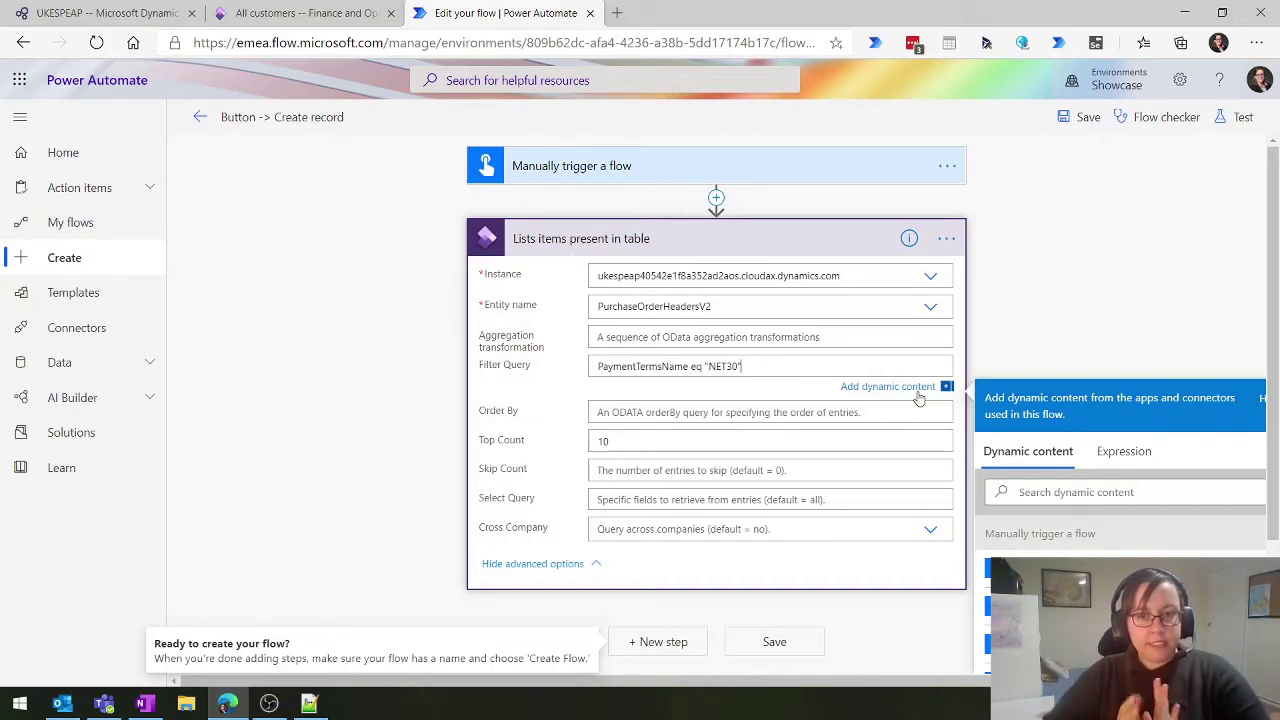
Enclose the value in single quotes so the Filter Query reads PaymentTermsName eq 'NET30', and save the flow
key(BackSpace)
key(BackSpace)
key(BackSpace)
key(BackSpace)
key(BackSpace)
key(BackSpace)
key(BackSpace)
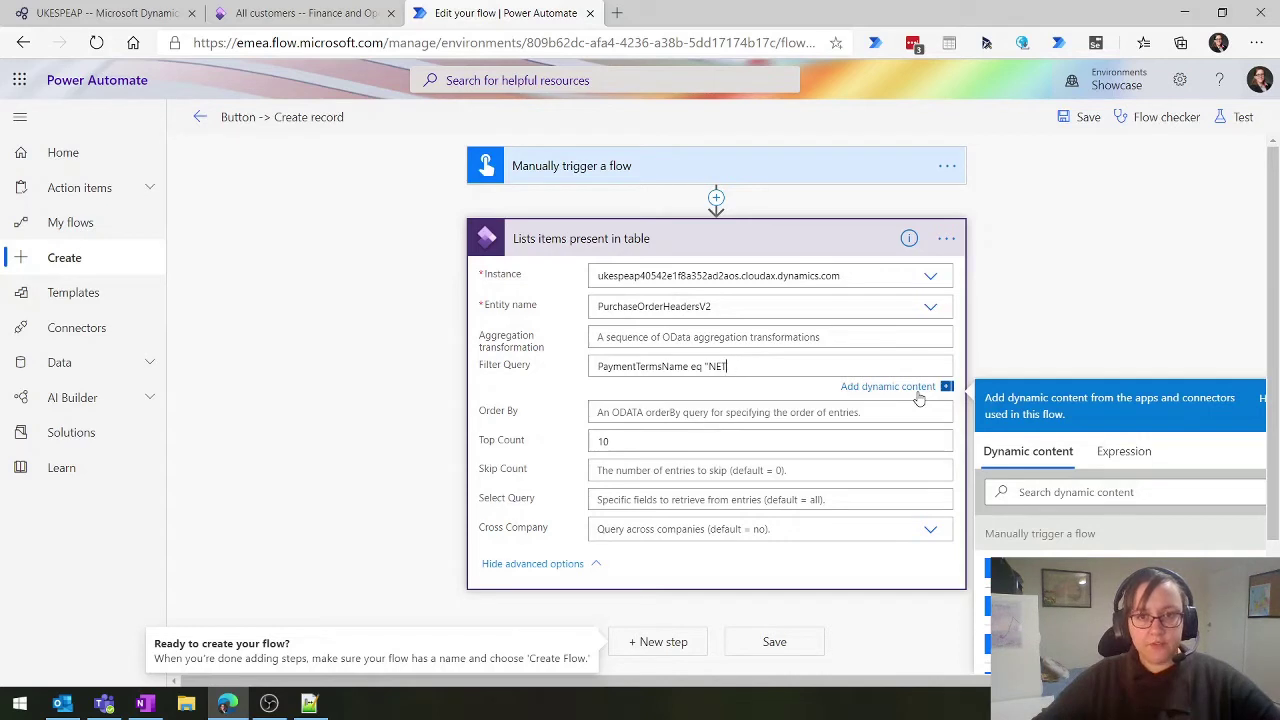
text('NET)
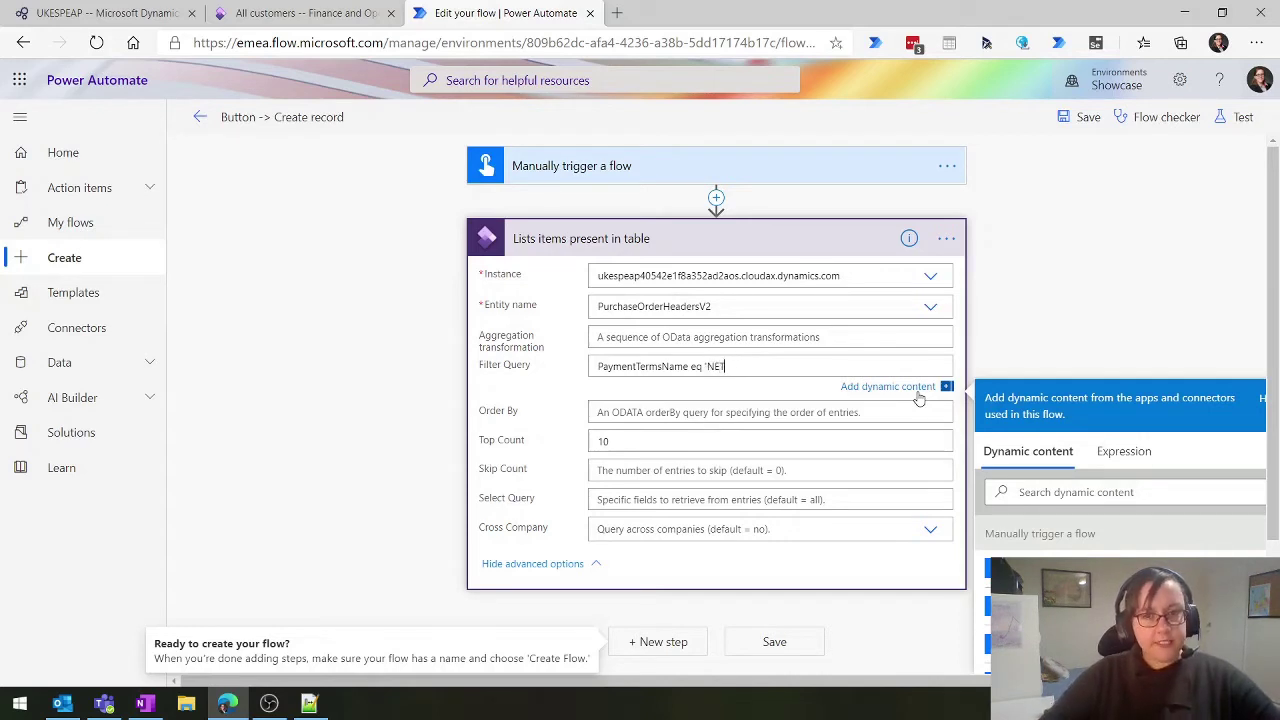
text(30')
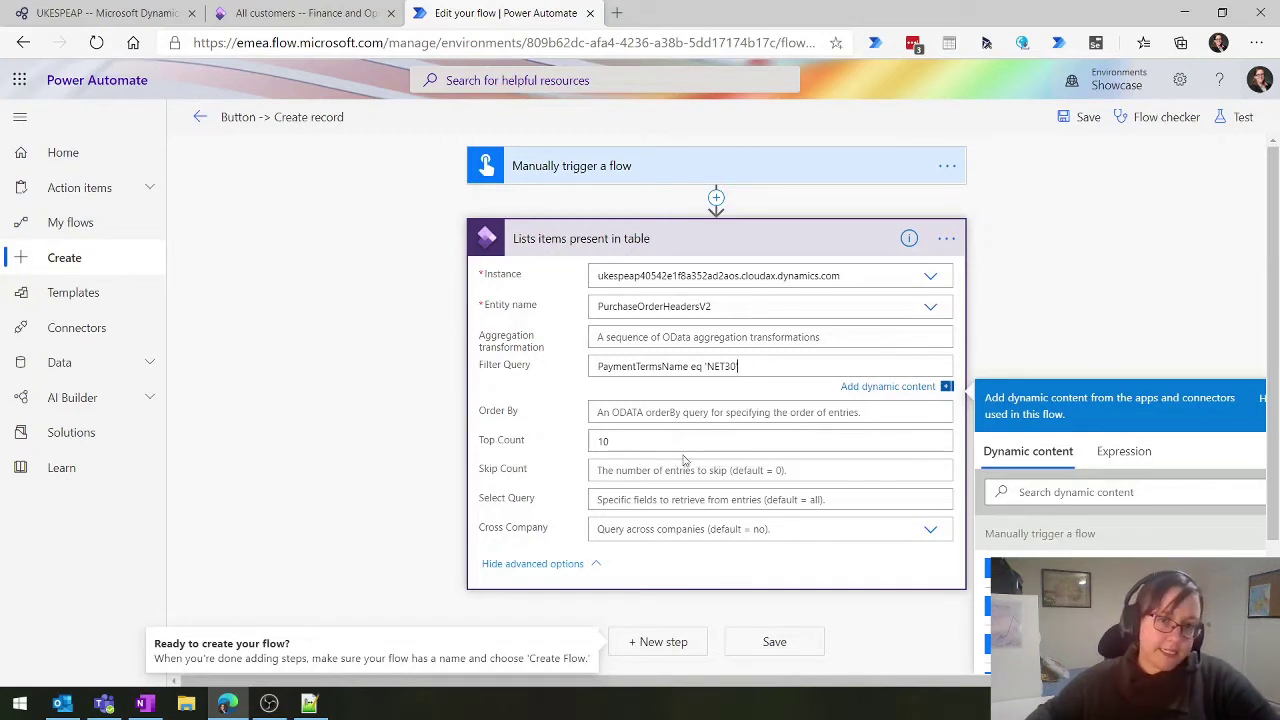
click(794, 644)
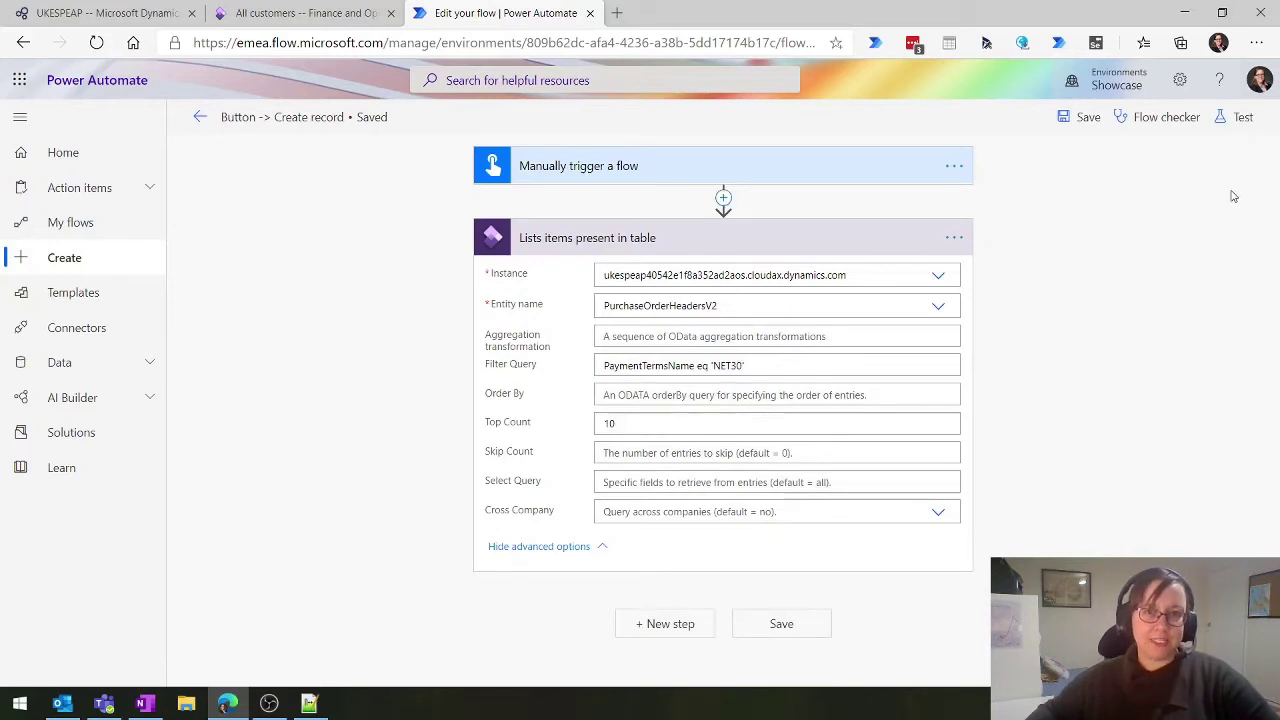
Test the filtered flow by performing the trigger action manually and go to its run details
click(1241, 117)
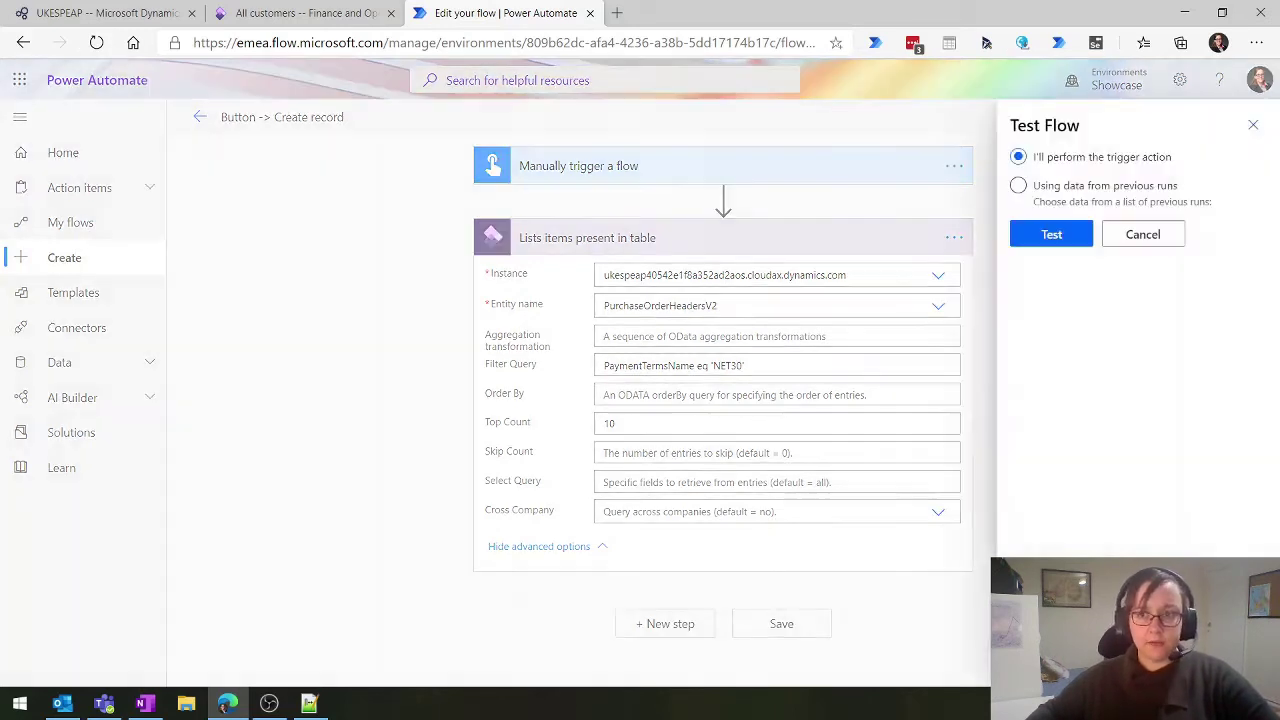
click(1051, 235)
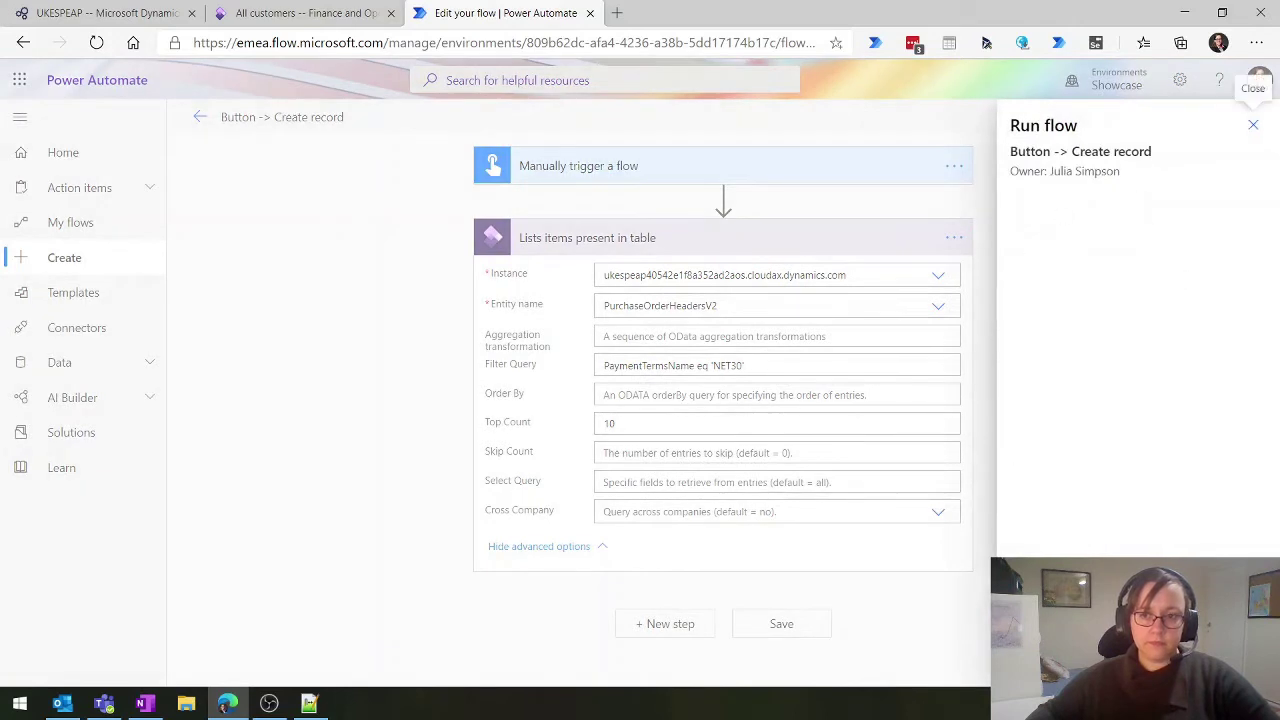
click(1045, 660)
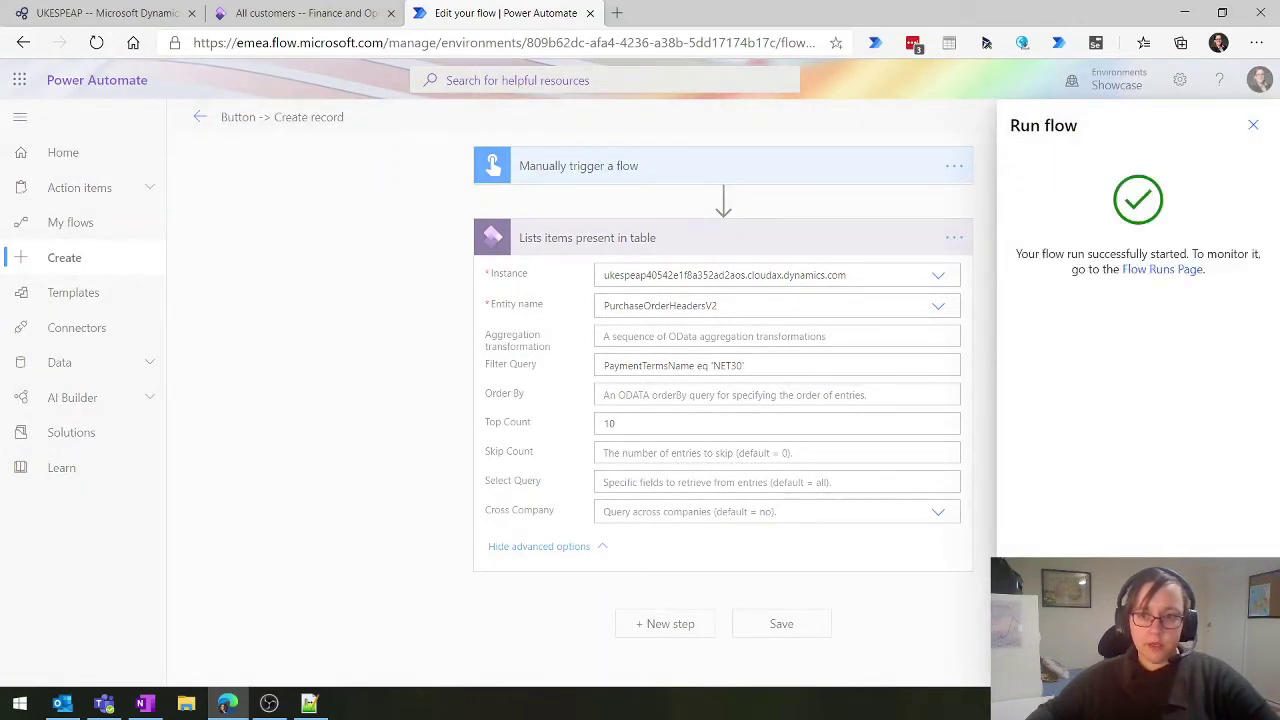
click(1045, 660)
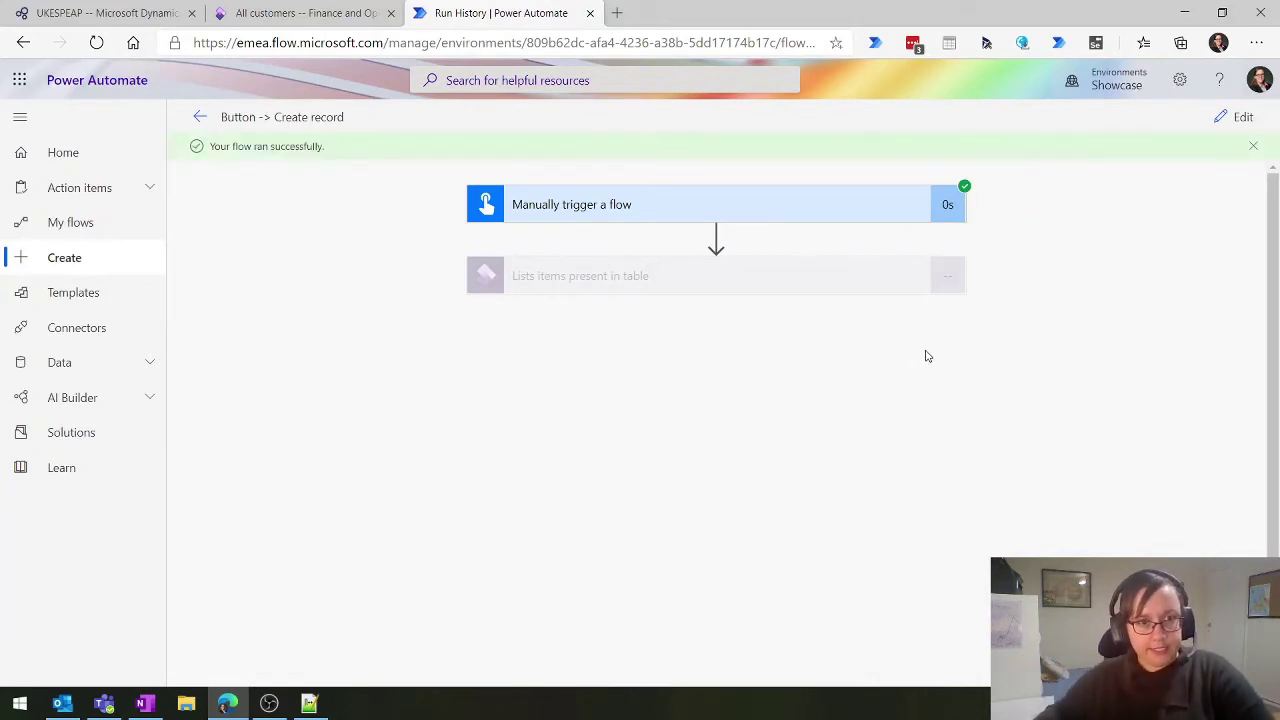
Copy the entire output value of the run's Lists items present in table action into a new Notepad++ document
click(901, 295)
scroll(1183, 529, down, 1)
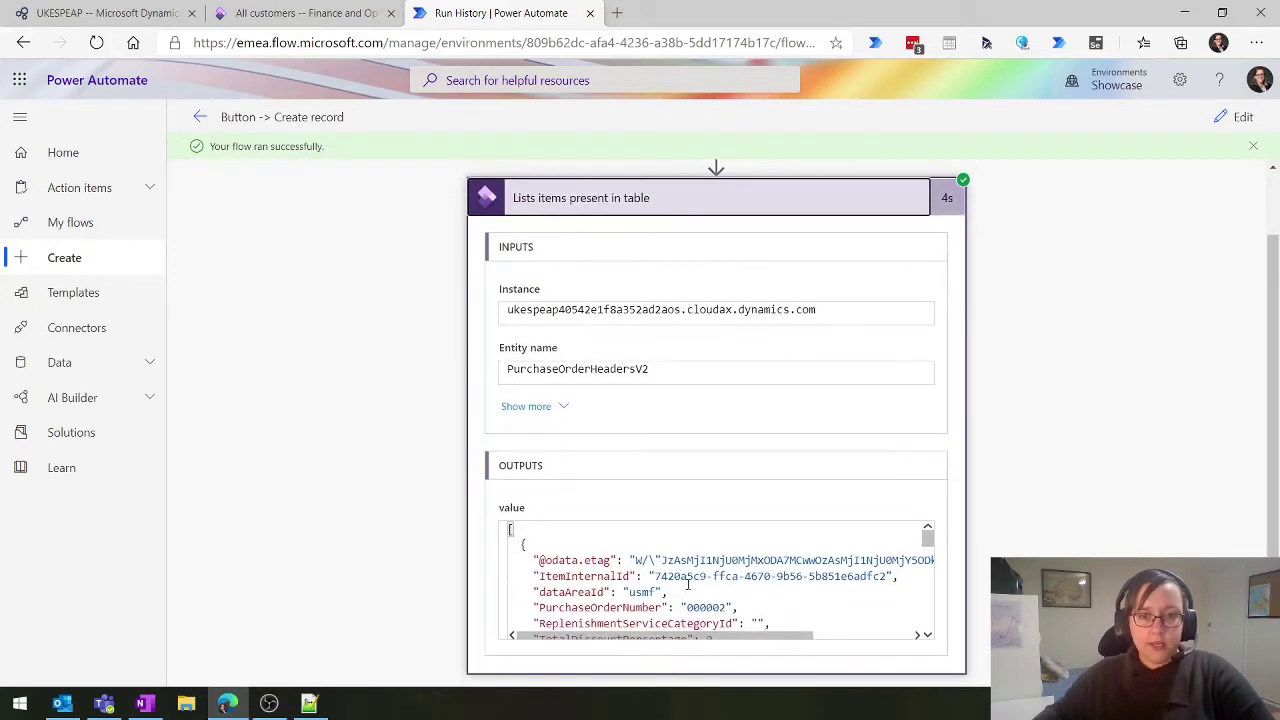
key(ctrl+a)
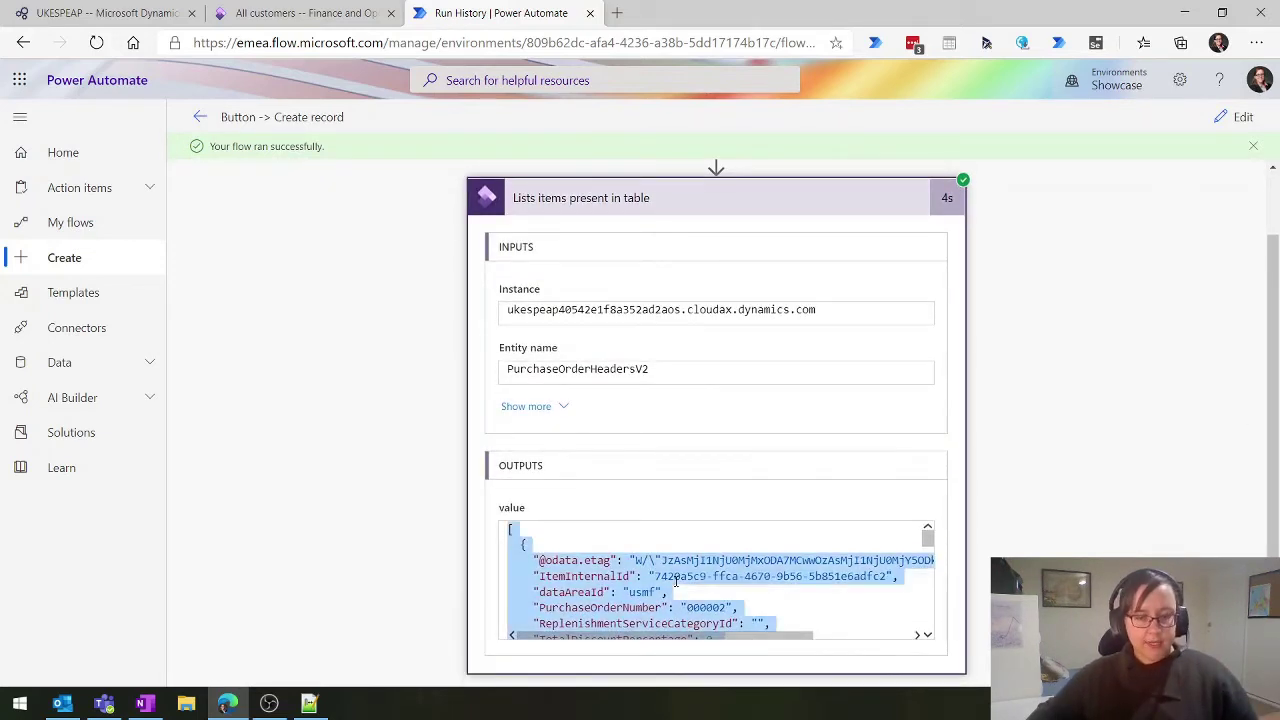
click(309, 703)
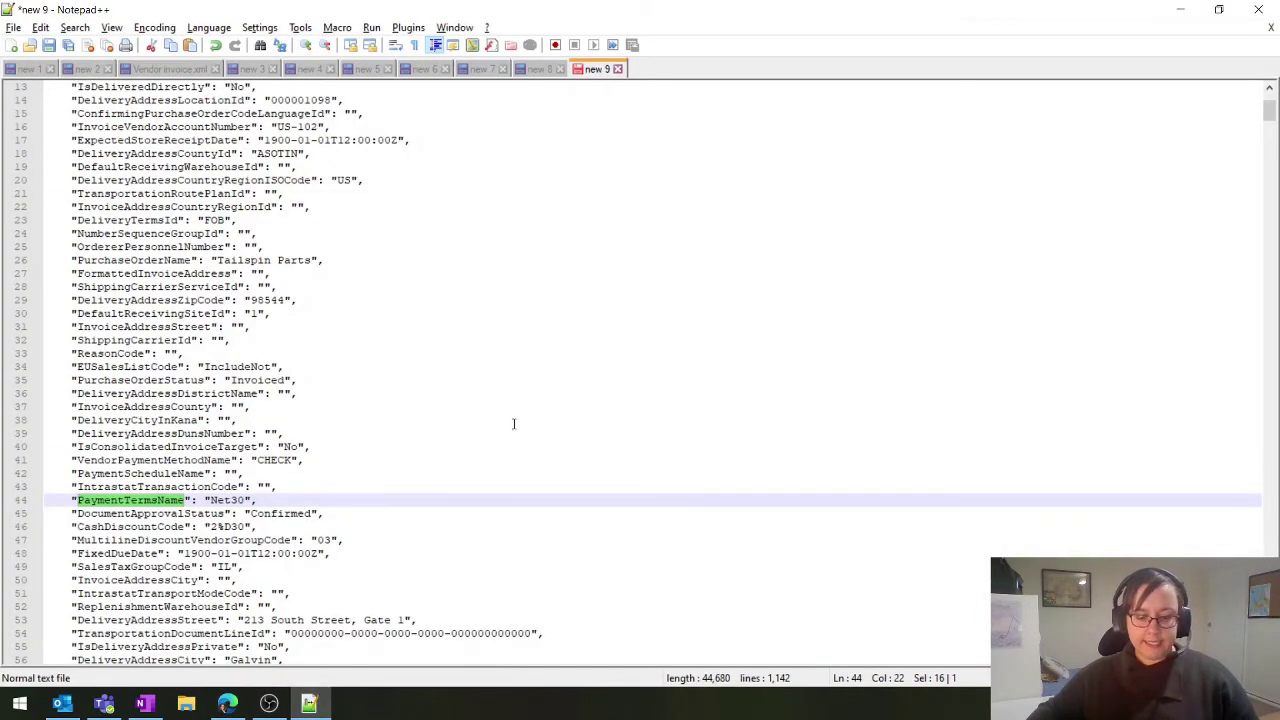
key(ctrl+n)
key(ctrl+v)
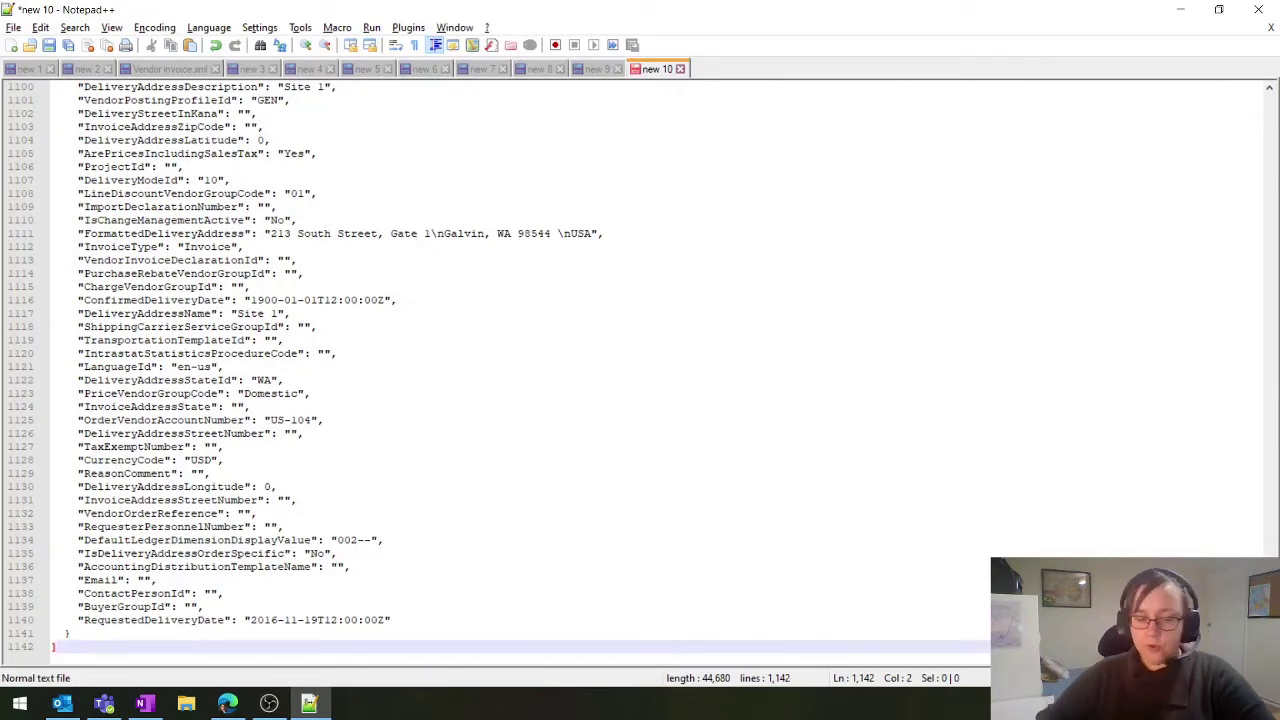
Review the copied JSON from the start, checking the PaymentTermsName value in the first two purchase order records
key(ctrl+Home)
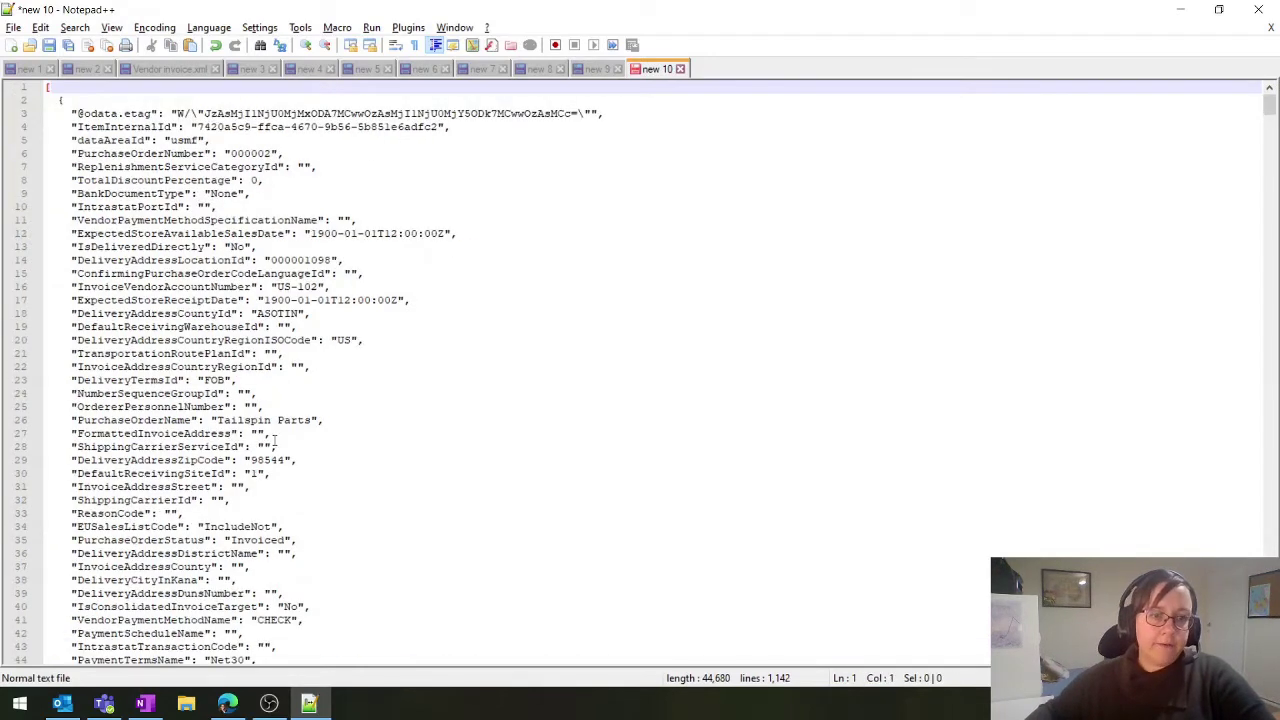
scroll(273, 439, down, 2)
click(228, 580)
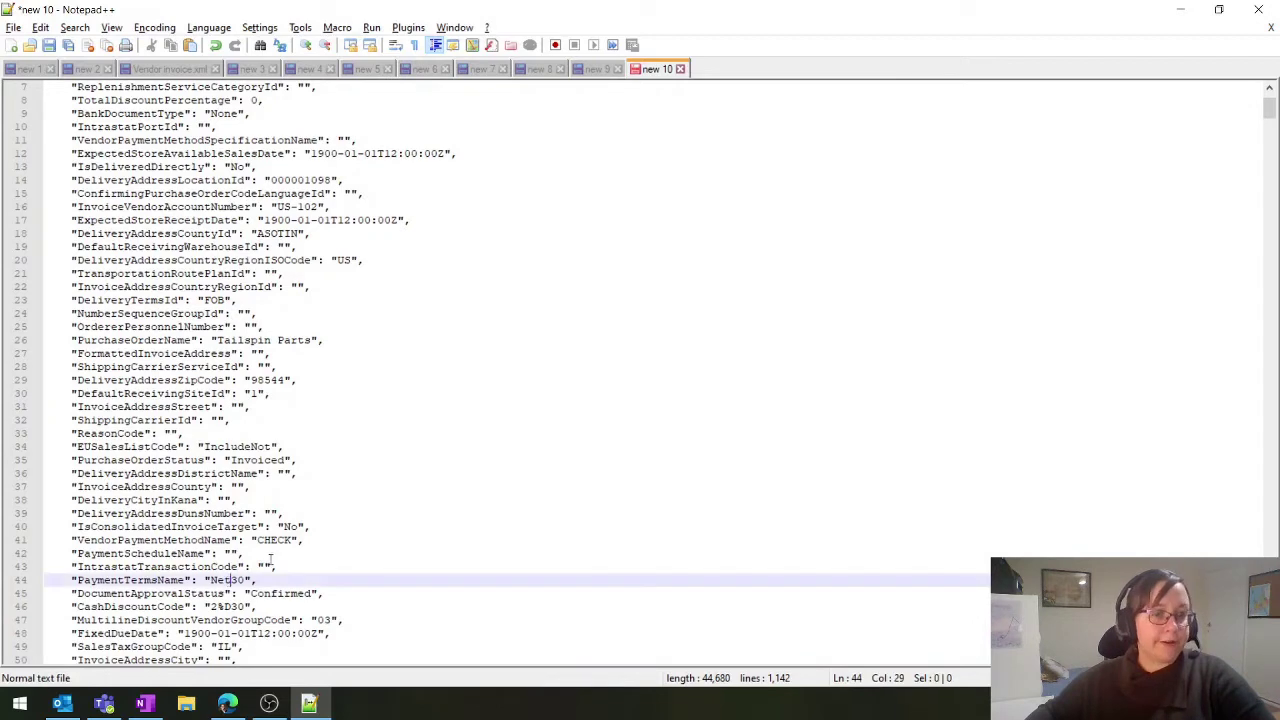
scroll(436, 485, down, 4)
scroll(438, 471, down, 15)
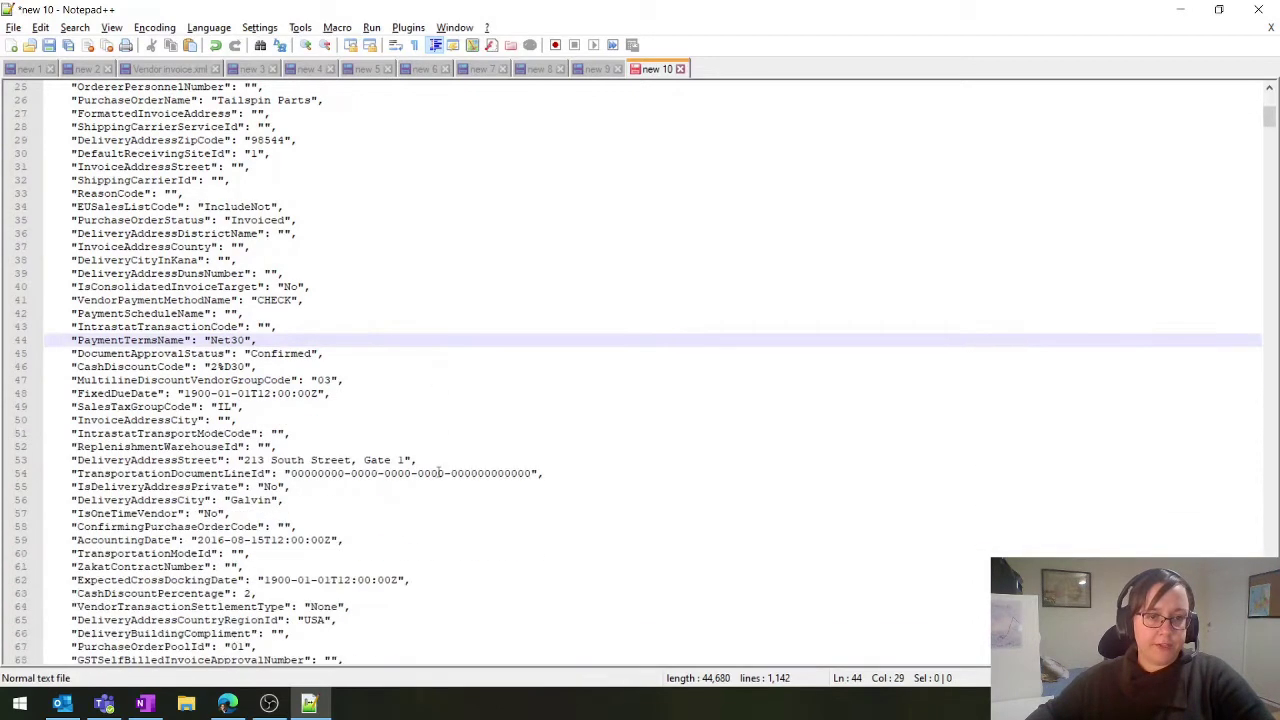
scroll(388, 477, down, 5)
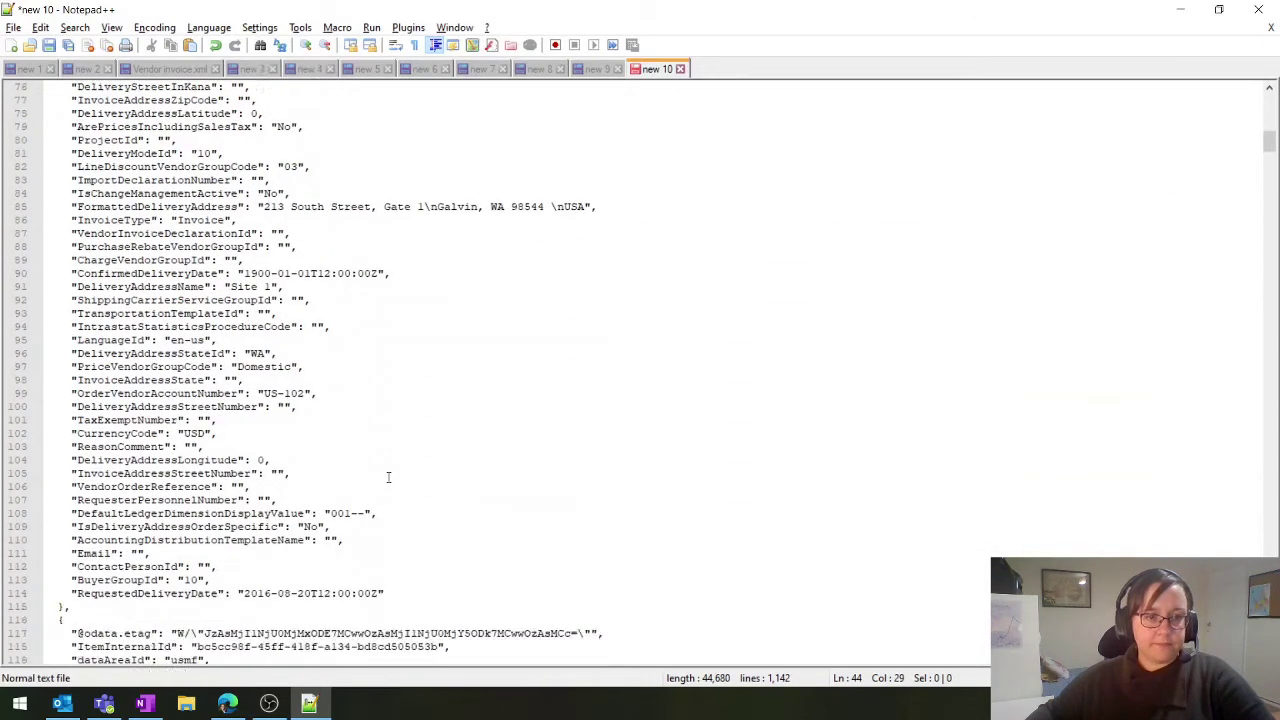
click(55, 578)
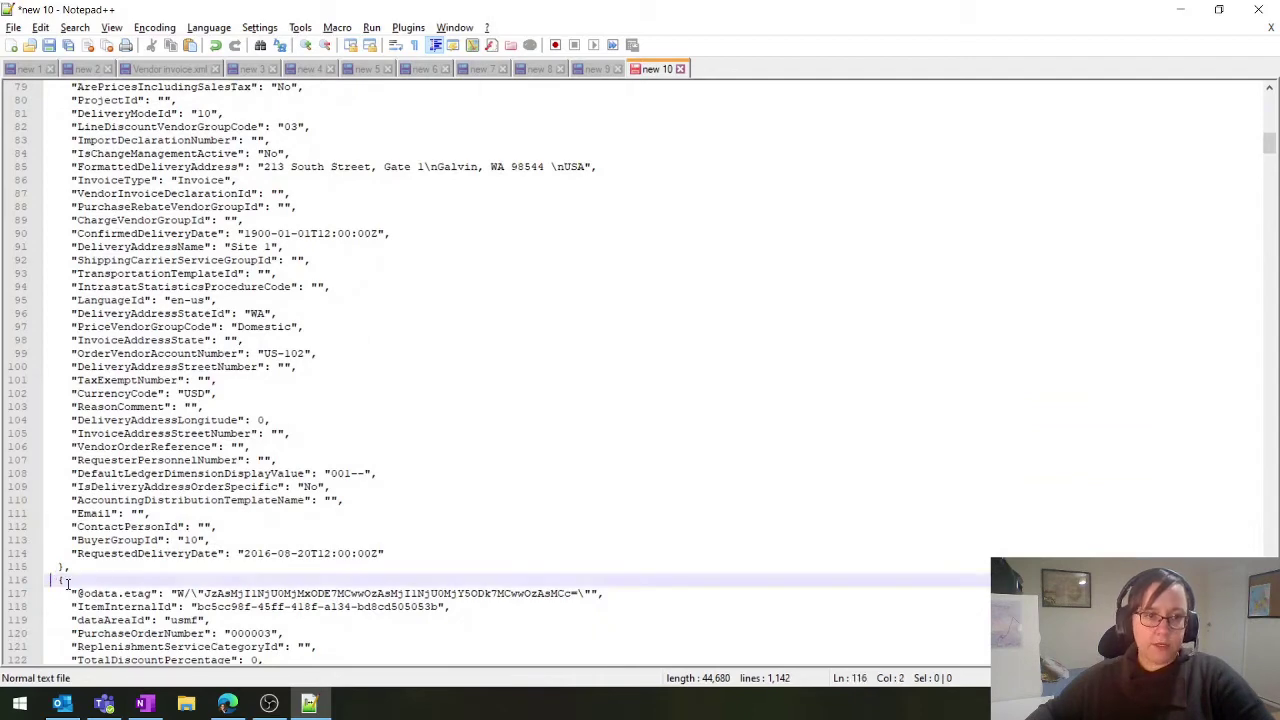
scroll(318, 562, down, 6)
scroll(318, 562, down, 1)
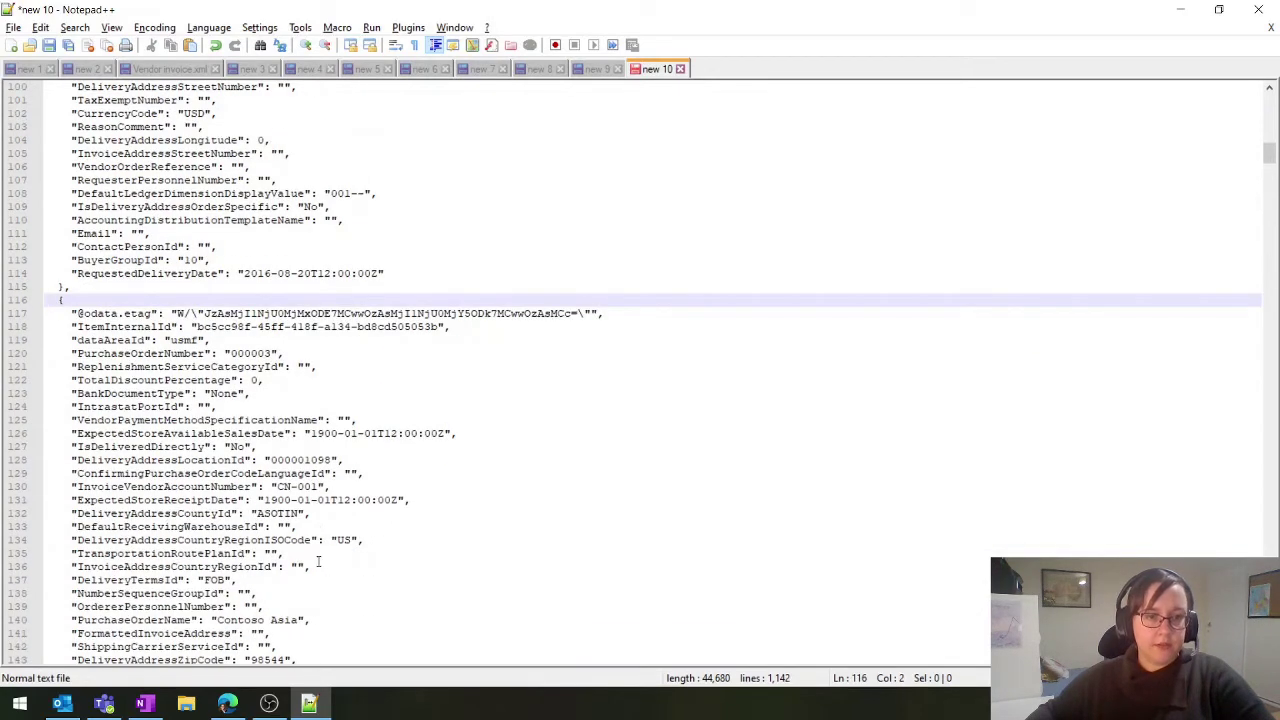
scroll(280, 552, down, 3)
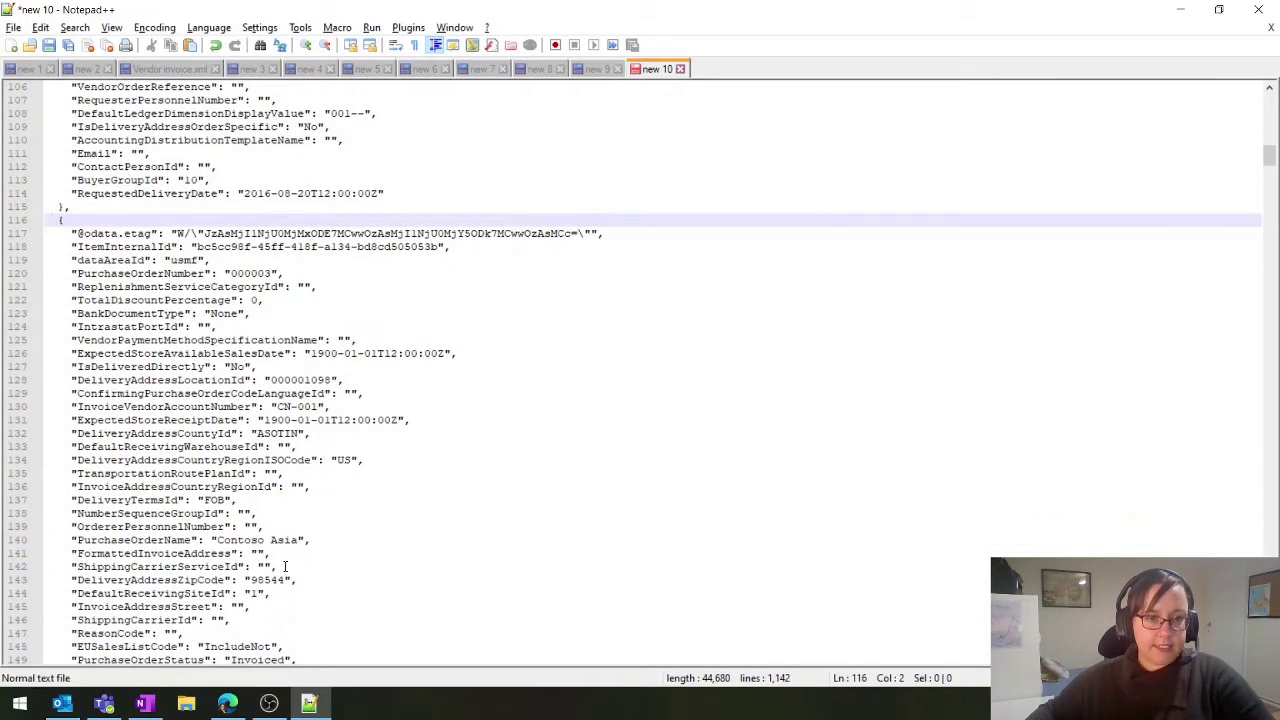
scroll(286, 566, down, 1)
scroll(286, 385, down, 1)
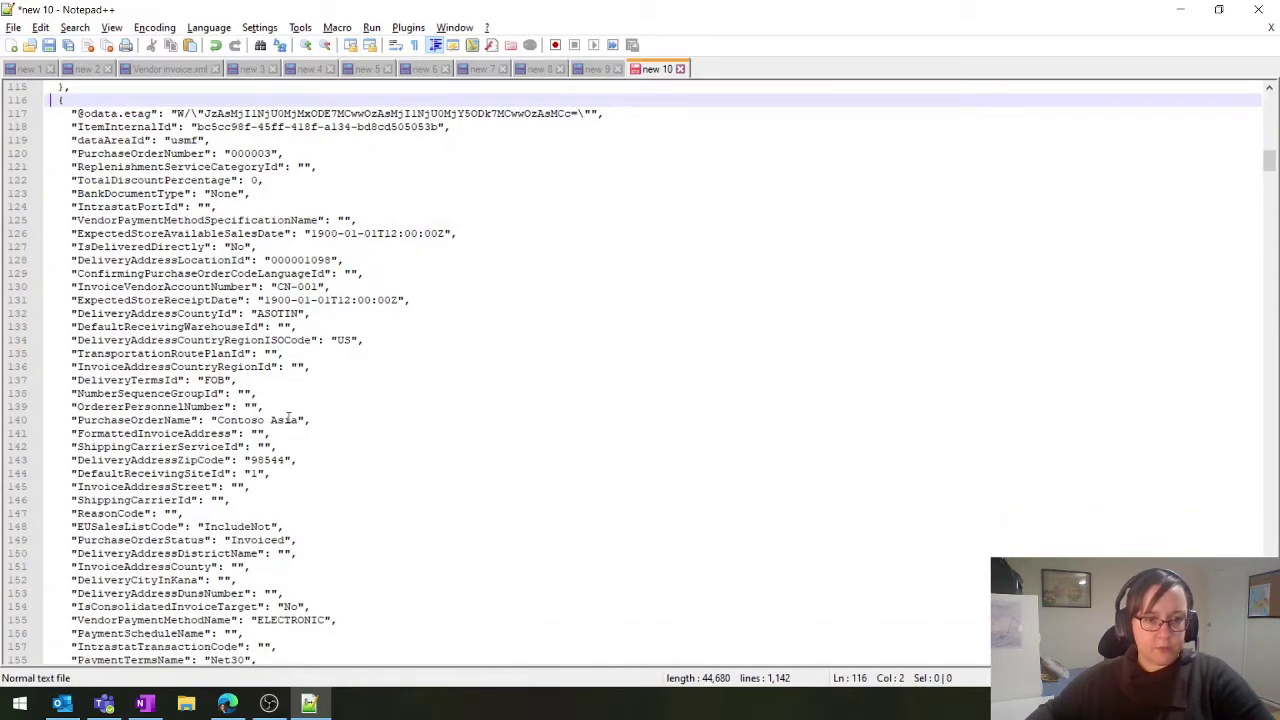
click(190, 660)
scroll(422, 519, down, 9)
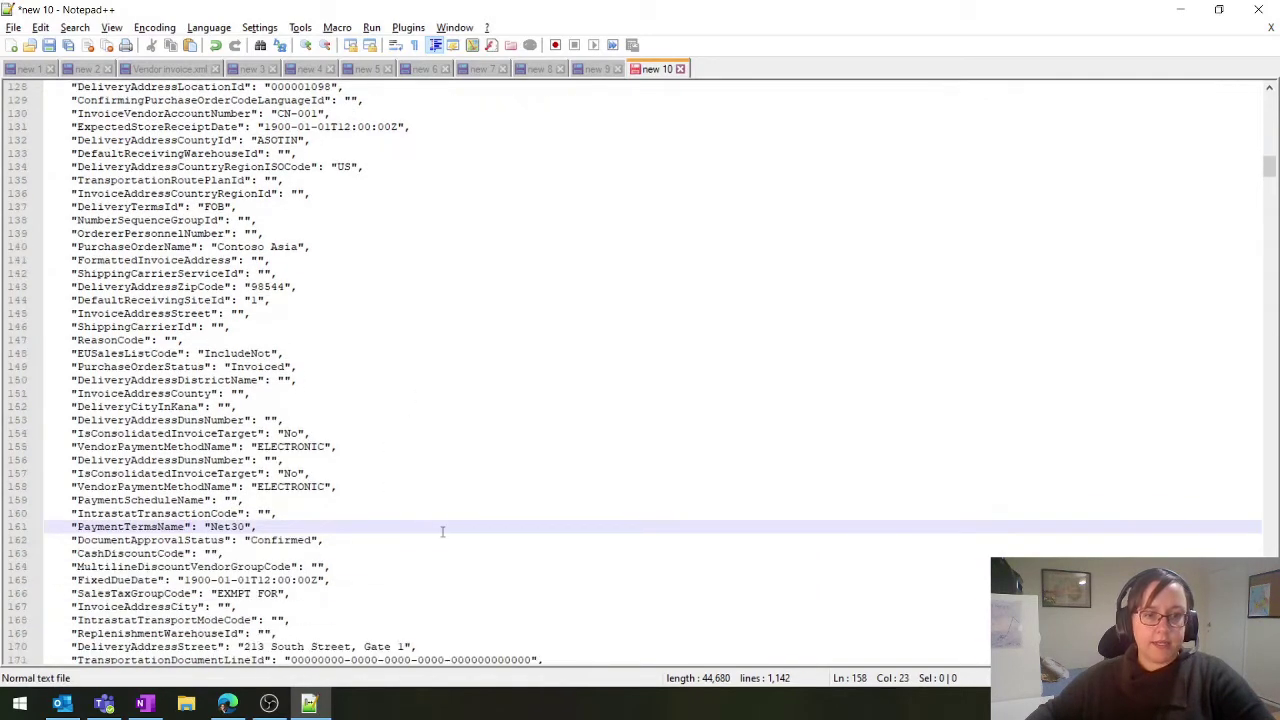
scroll(422, 519, down, 12)
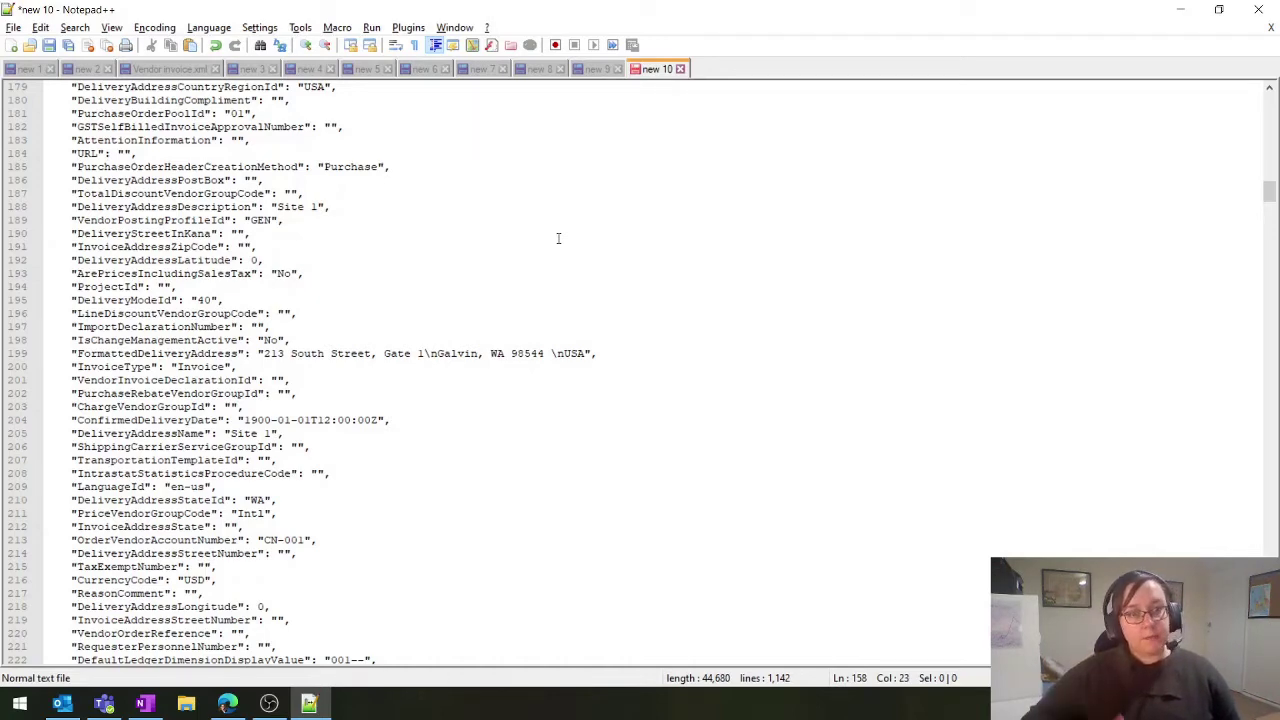
Switch back to Power Automate, reopen the flow for editing and collapse the Lists items present in table action
key(ctrl+a)
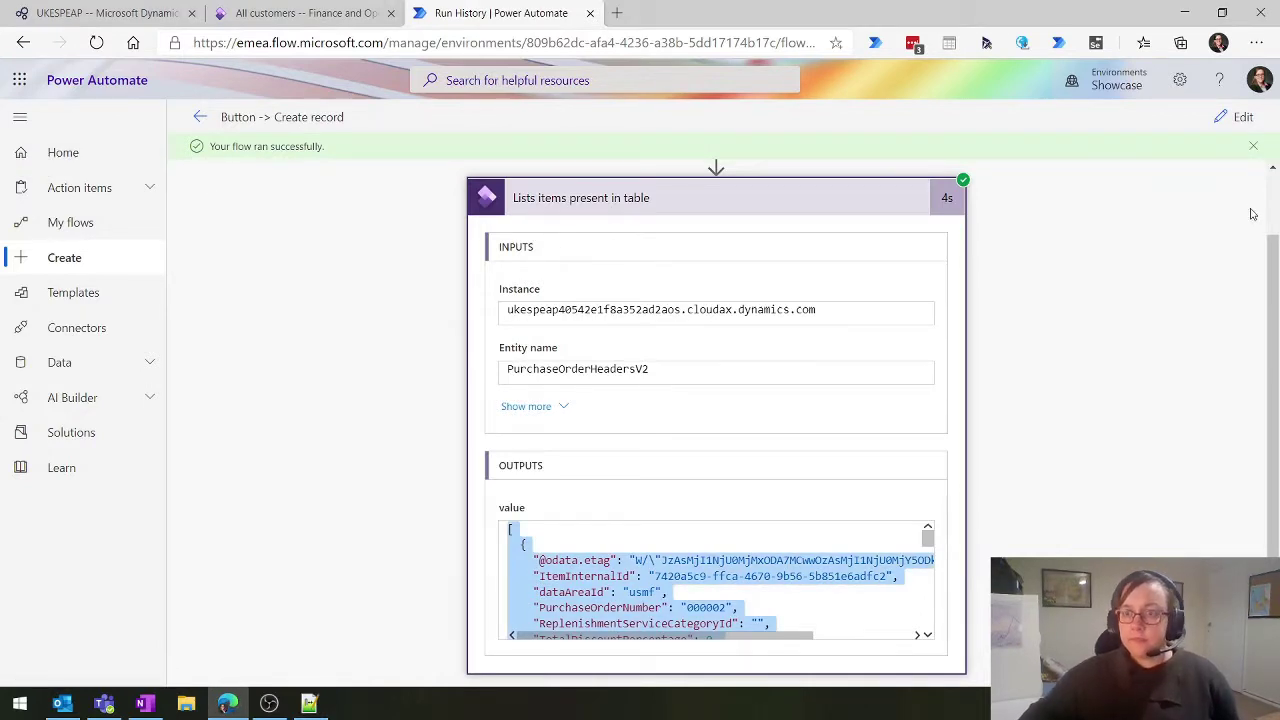
click(1235, 118)
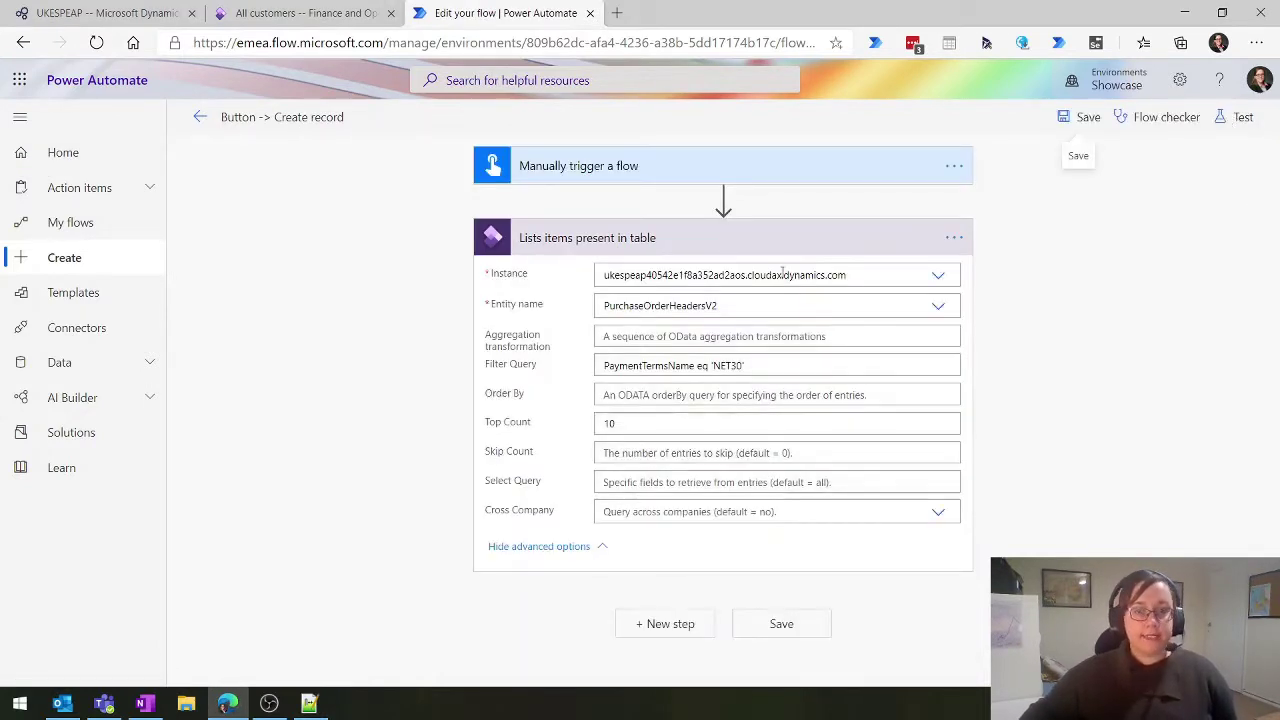
click(956, 240)
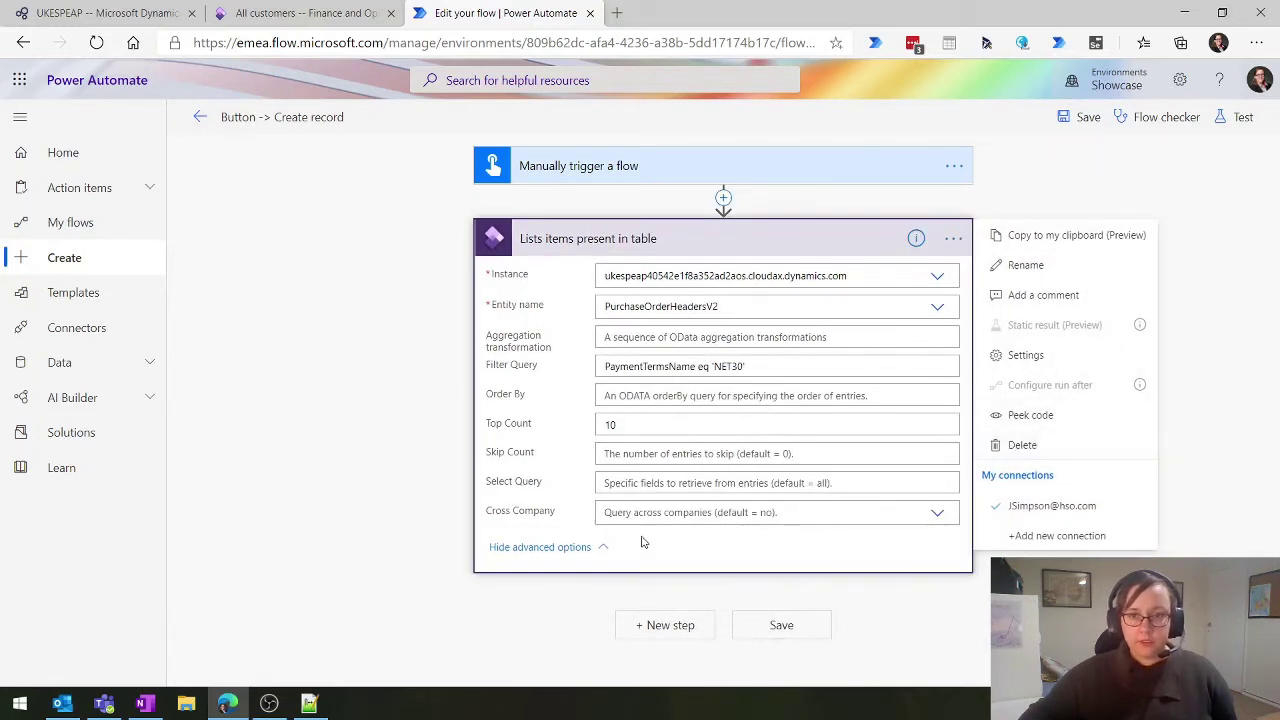
click(580, 250)
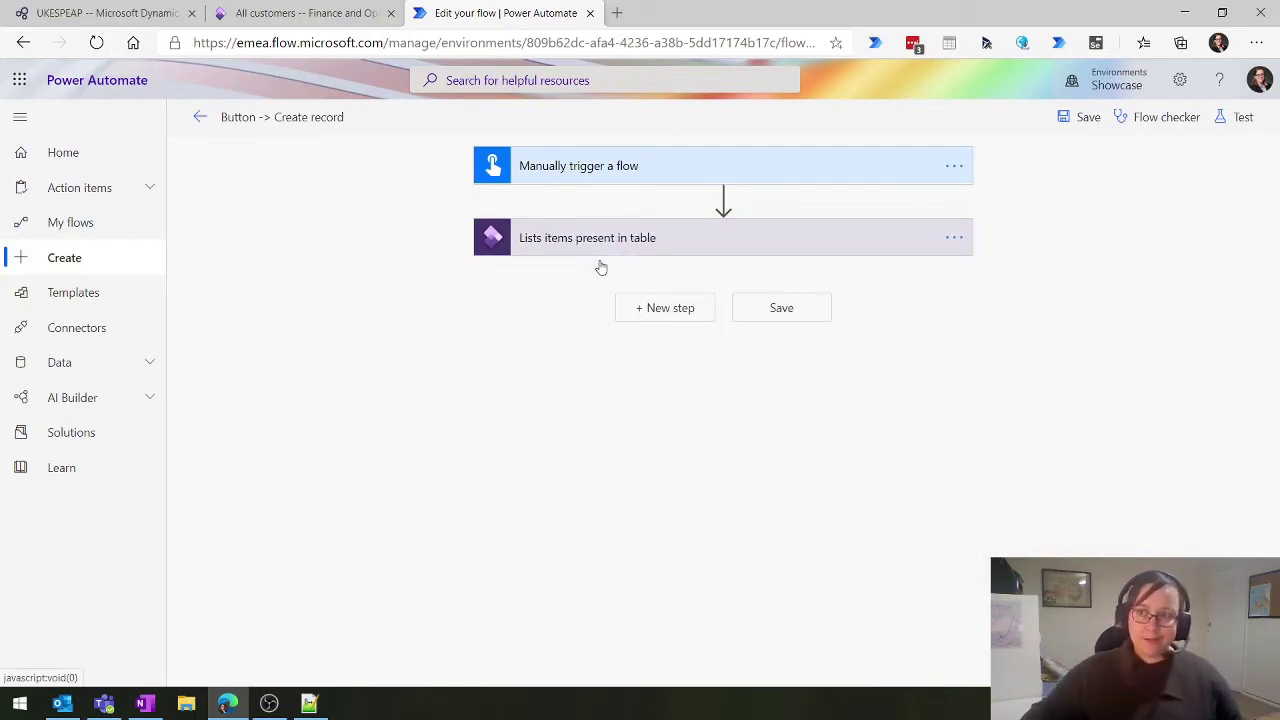
Add an Office 365 Outlook Send an email (V2) action after the Lists items present in table action
click(660, 306)
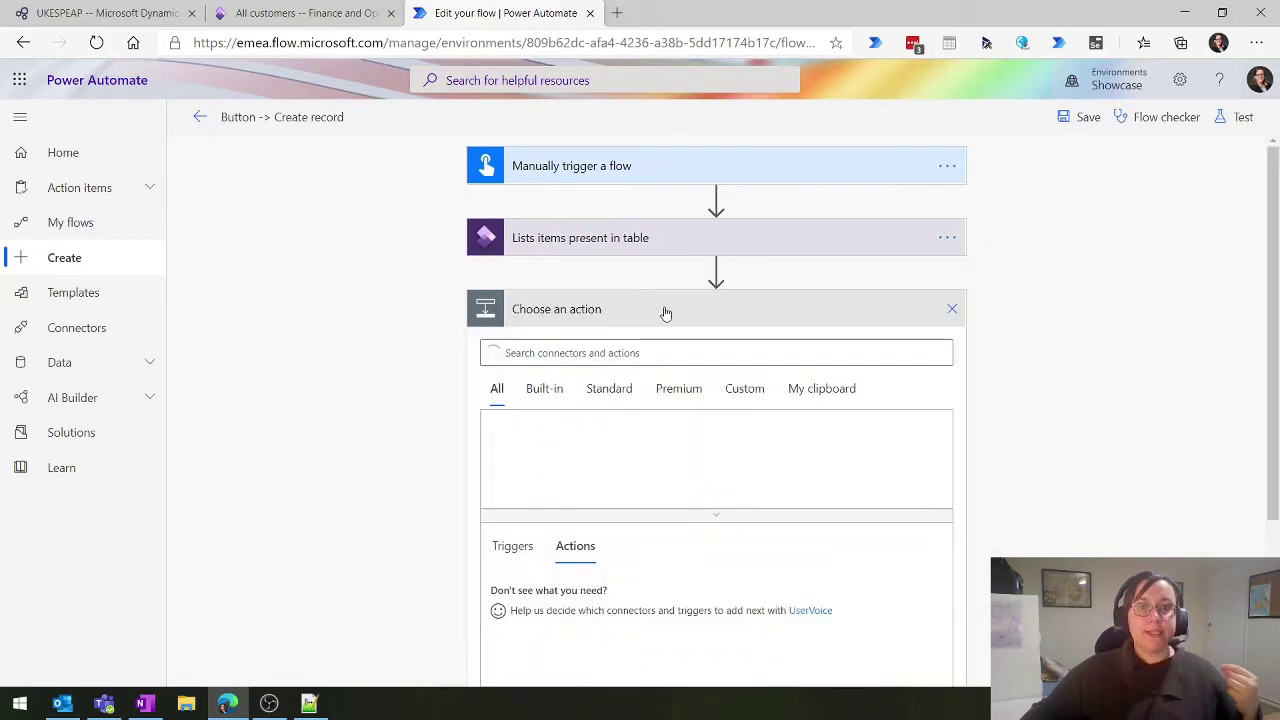
text(office)
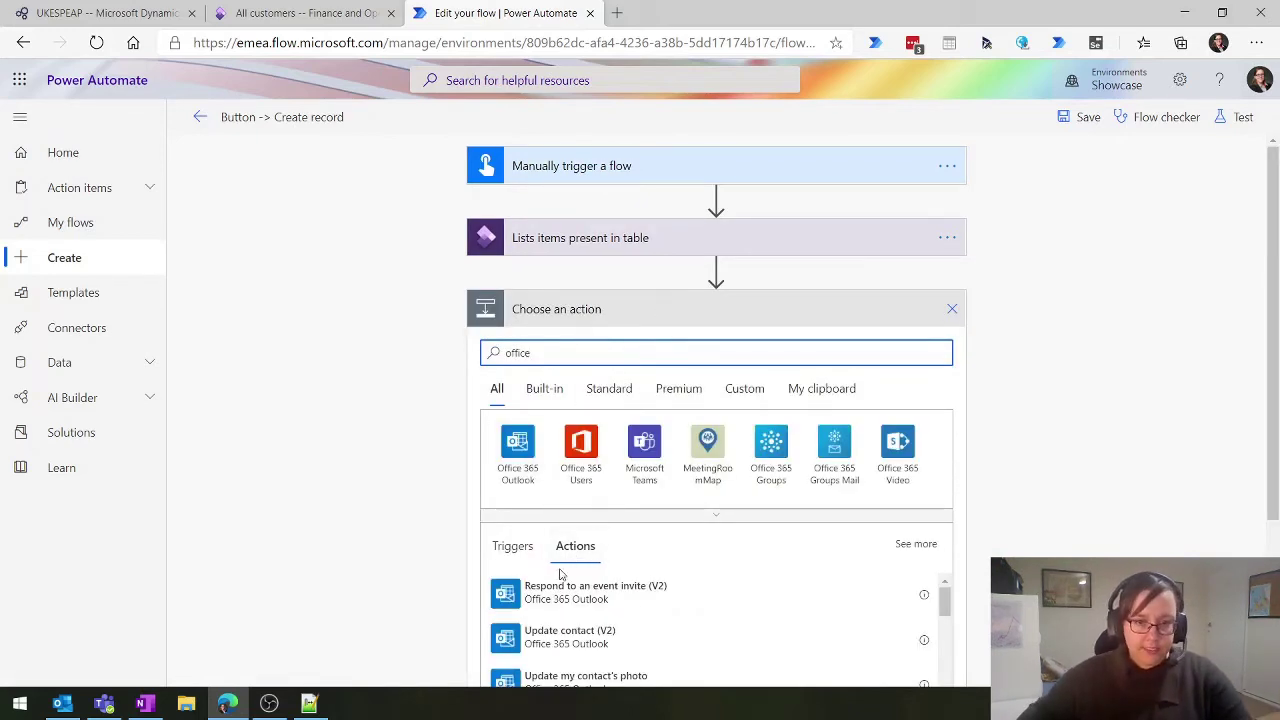
click(520, 465)
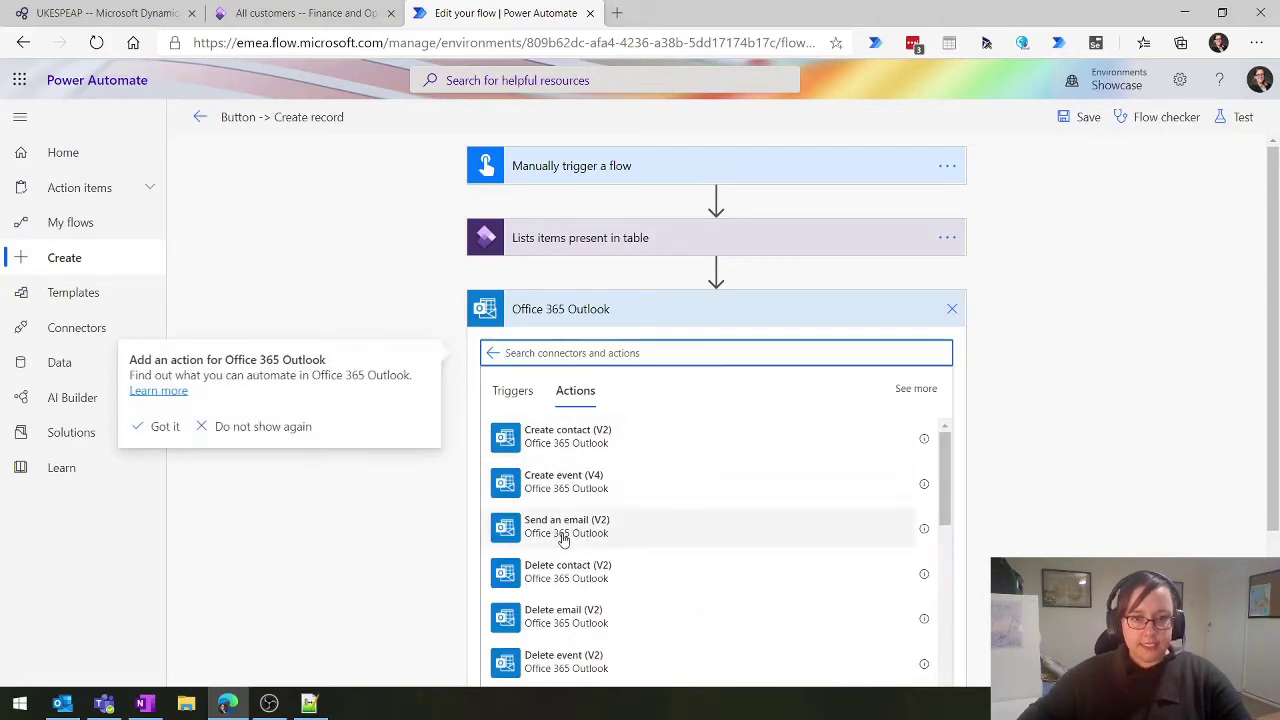
click(641, 541)
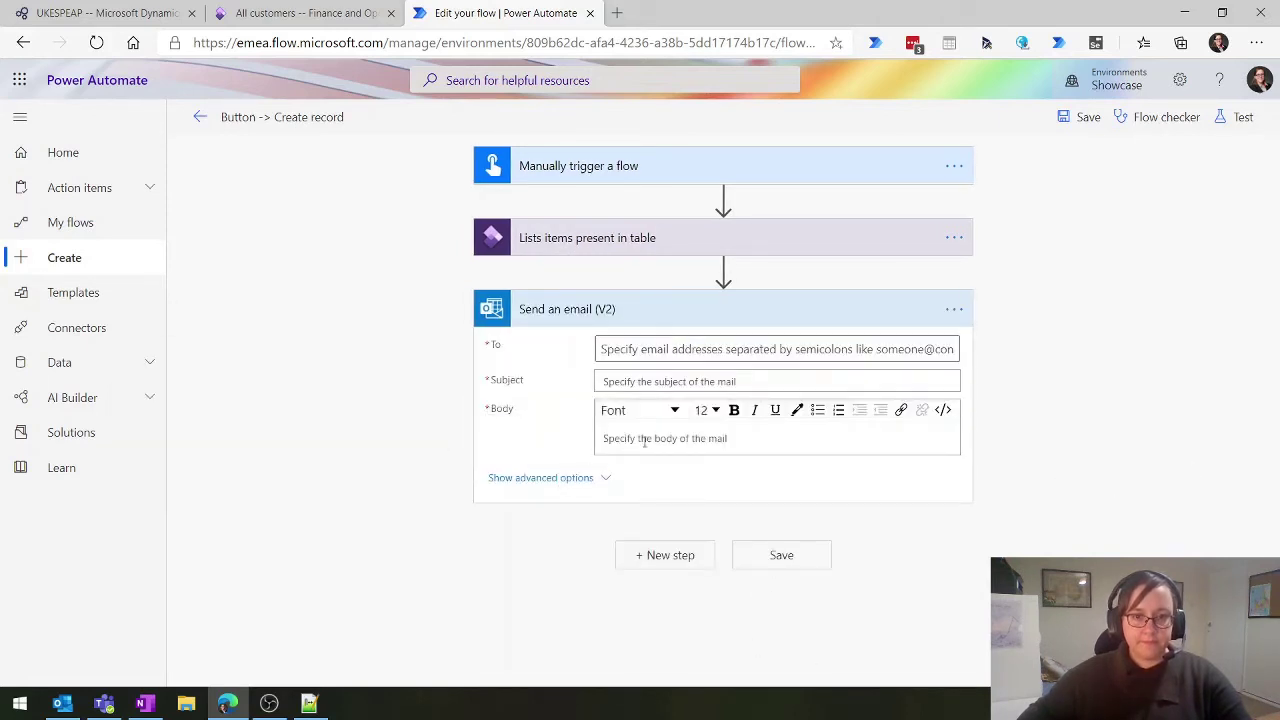
Insert a dynamic content field from Lists items present in table into the email's body
scroll(1098, 455, down, 2)
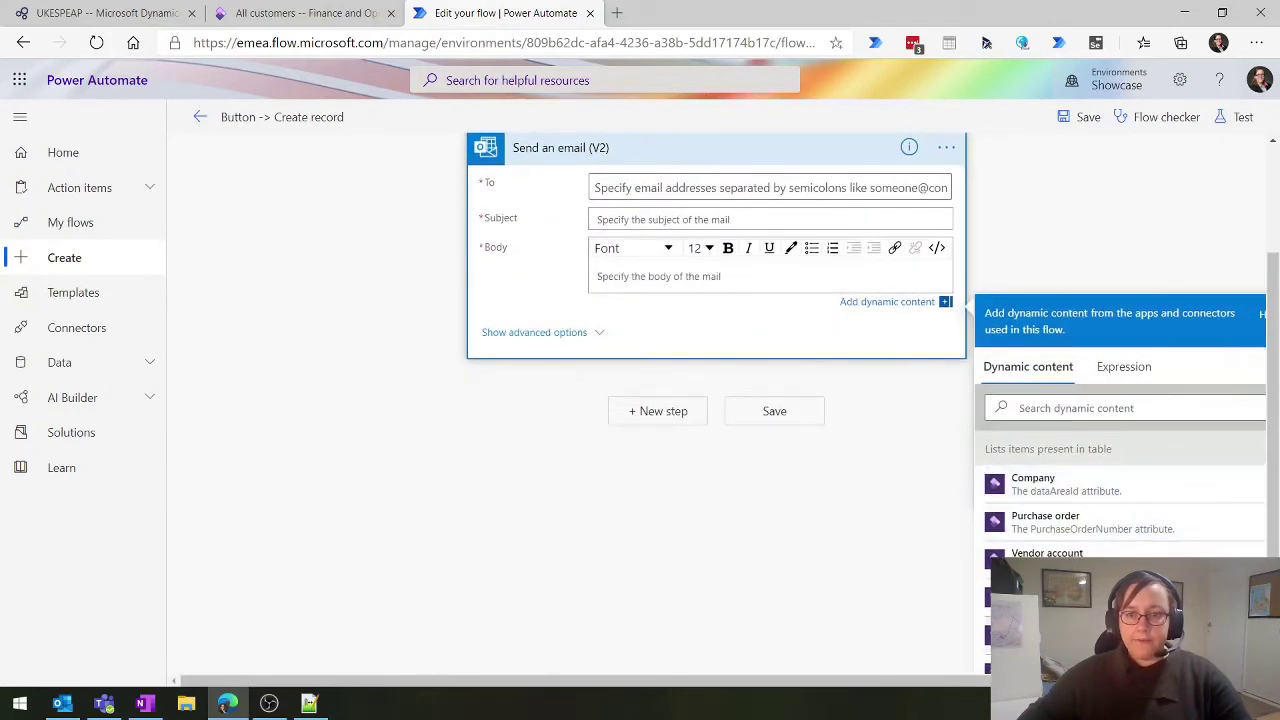
scroll(680, 320, up, 1)
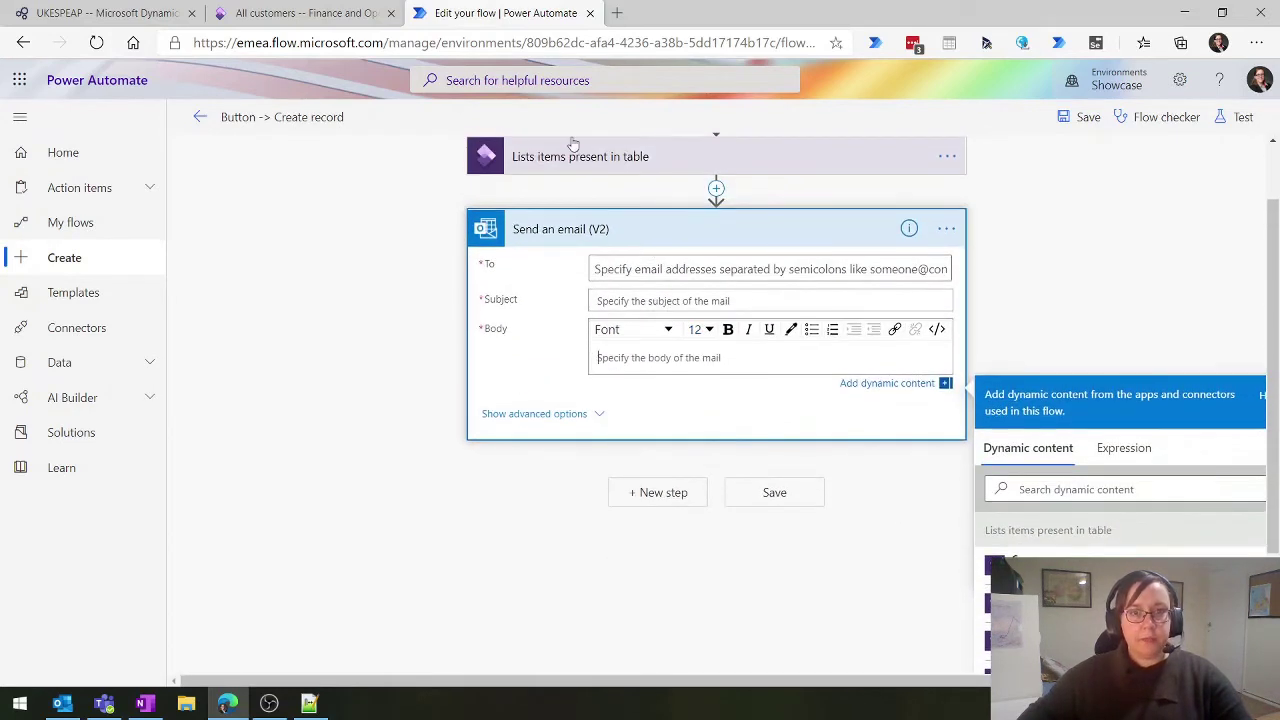
scroll(1000, 560, down, 2)
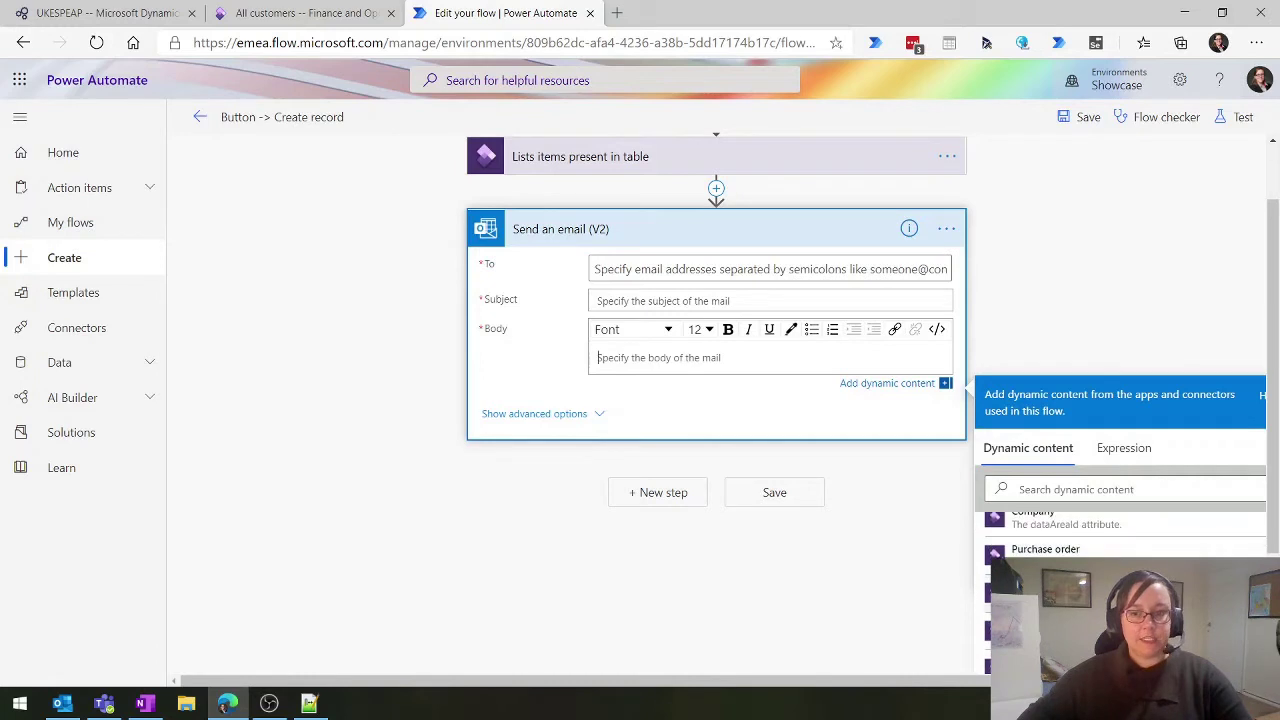
click(990, 563)
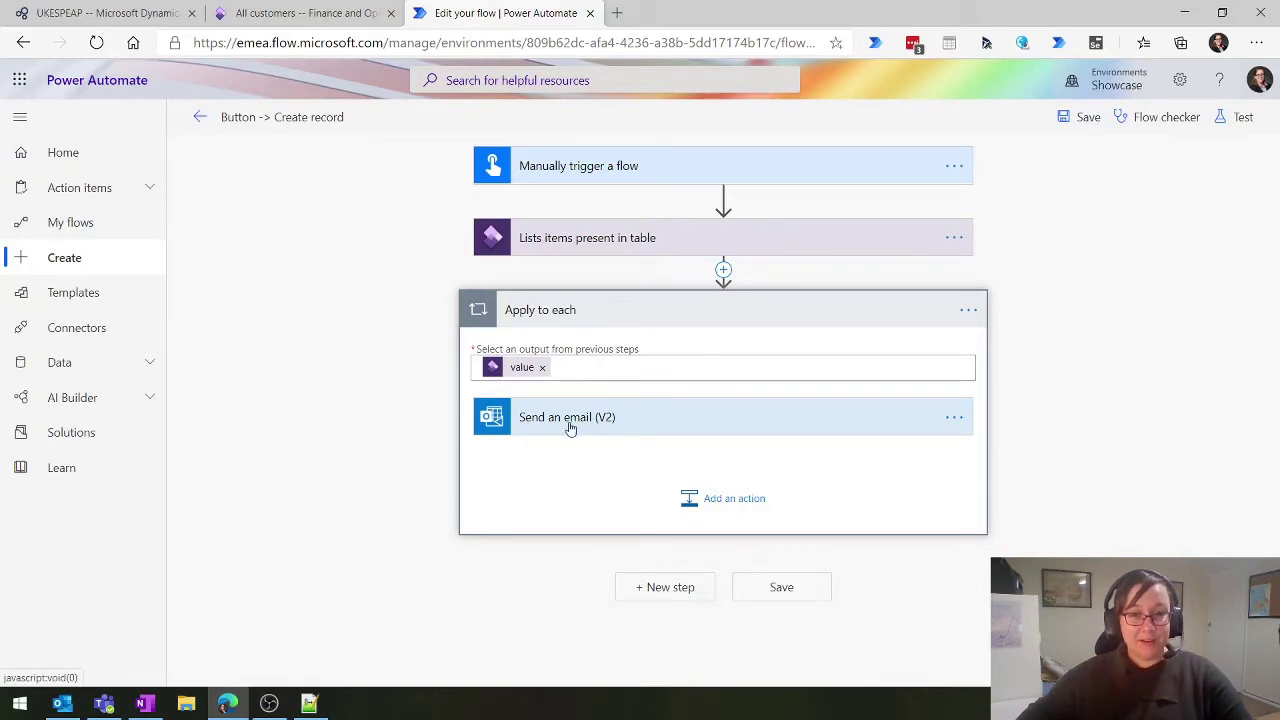
Delete the Apply to each loop together with the email action inside it
click(968, 310)
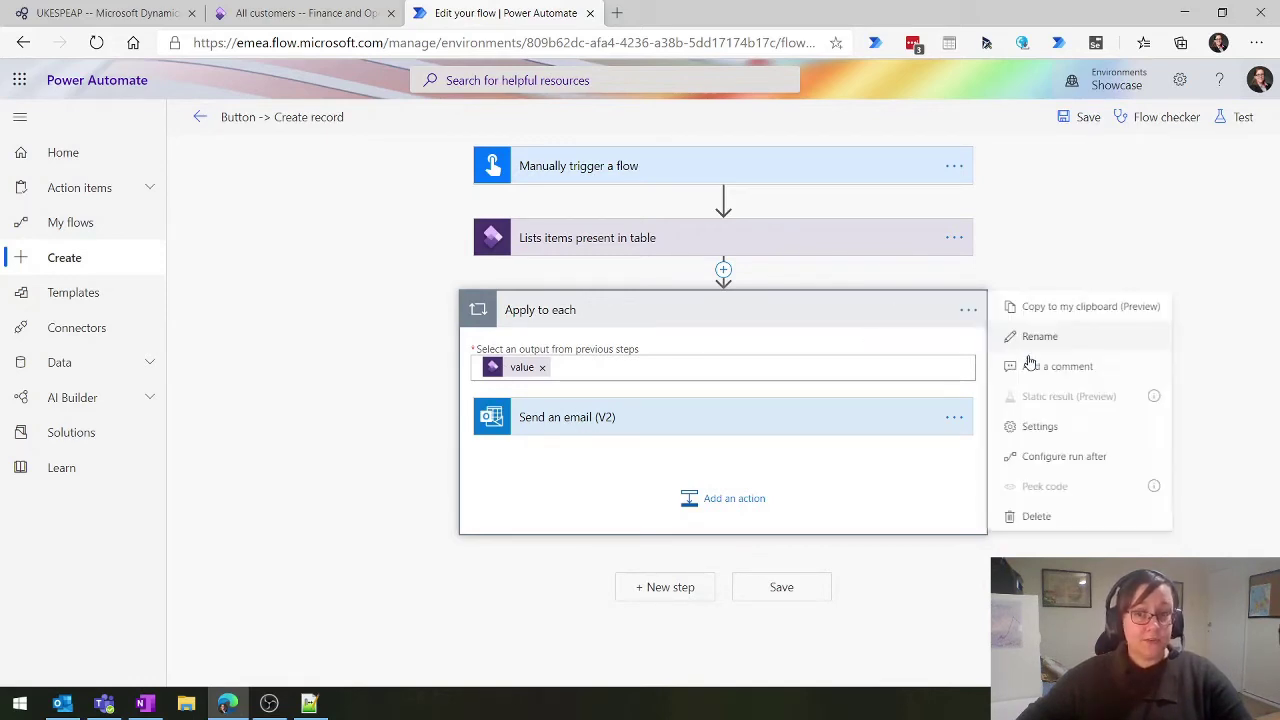
click(1037, 517)
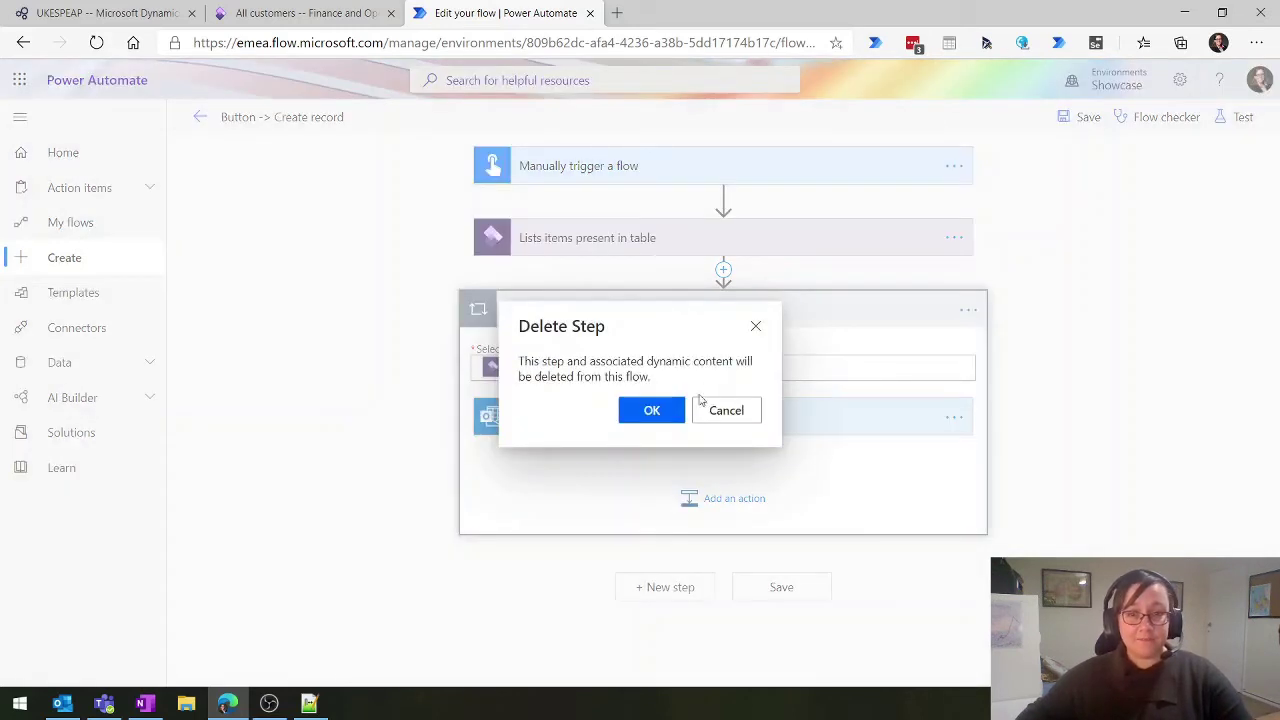
click(660, 411)
Start a new step after Lists items present in table and search the Standard actions for html
click(686, 312)
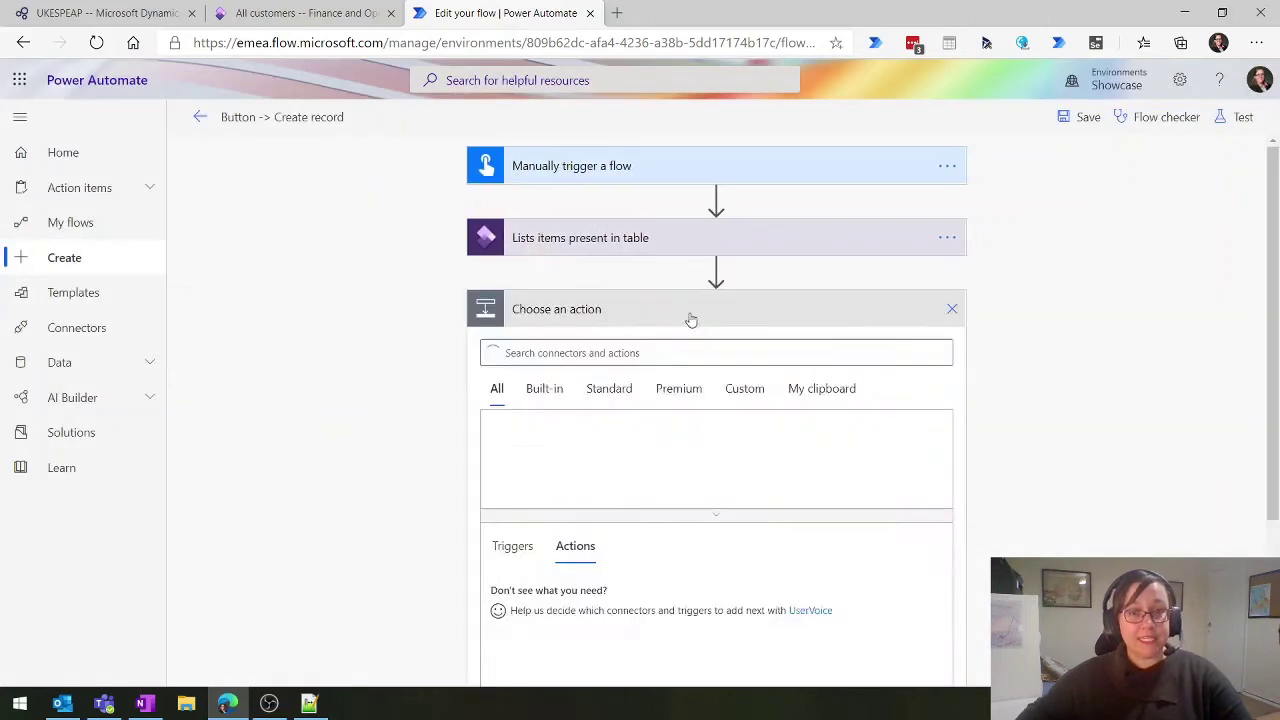
click(607, 394)
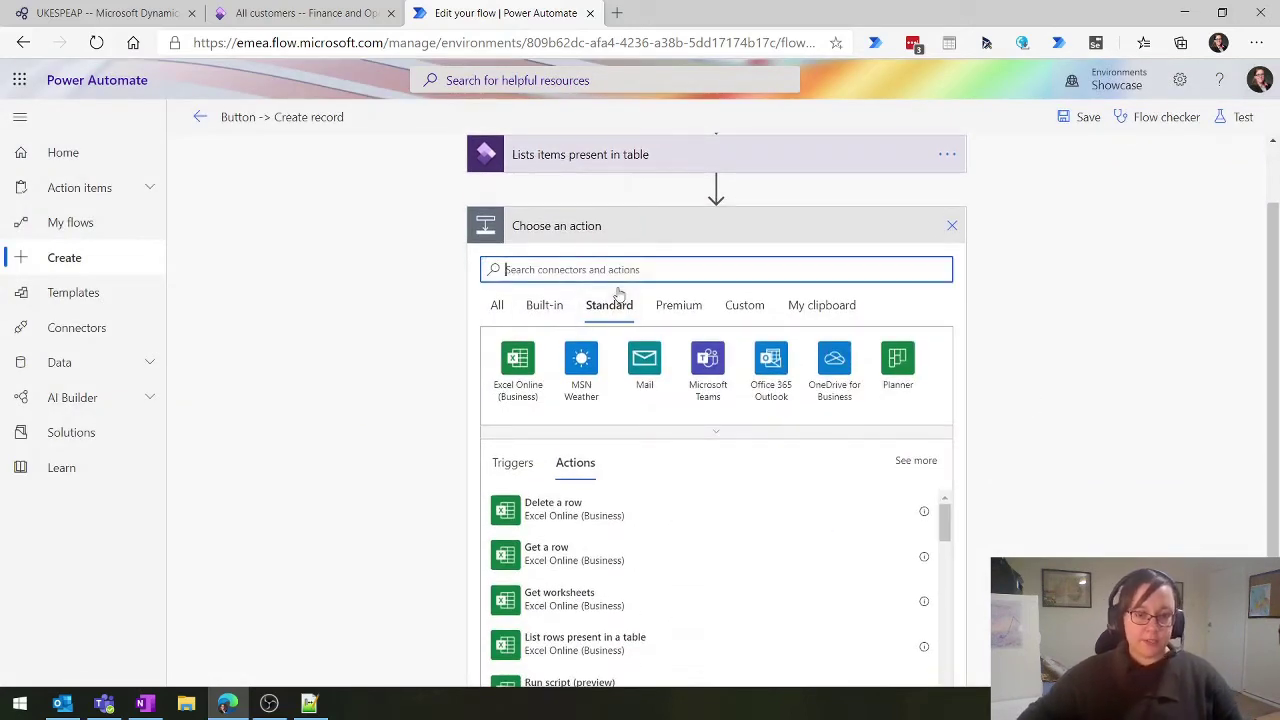
text(html)
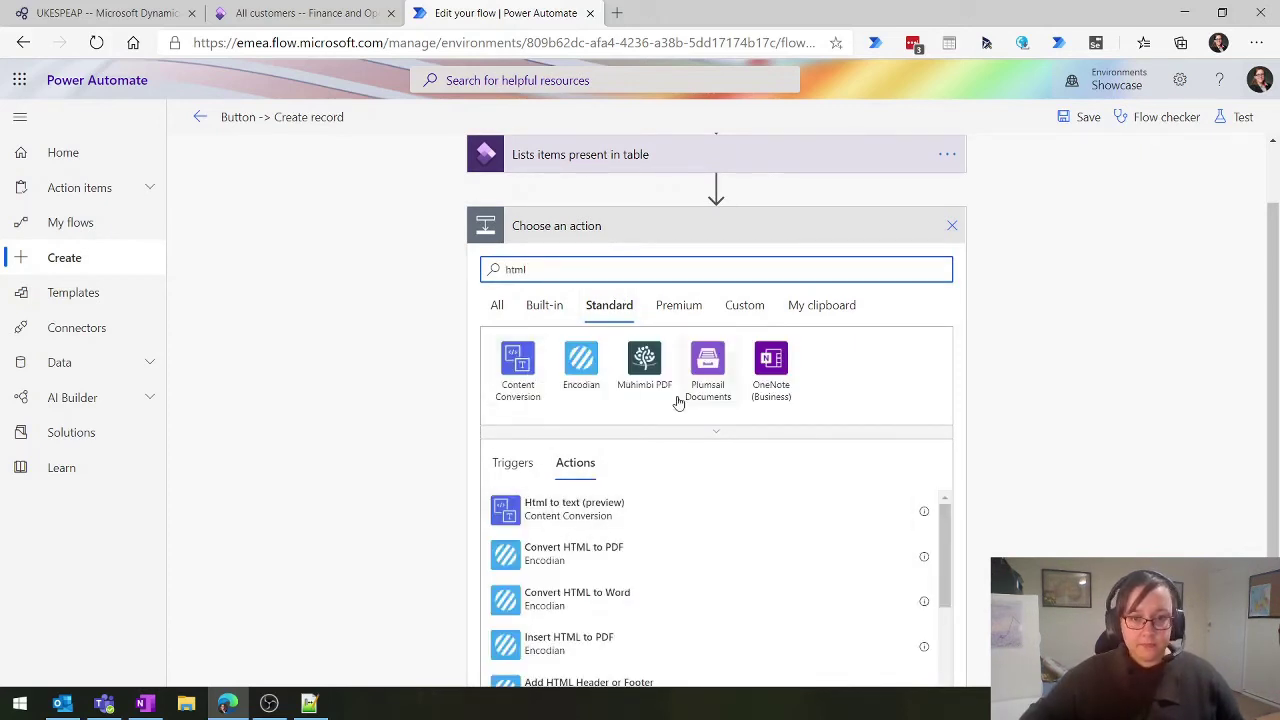
scroll(760, 437, down, 4)
scroll(746, 492, down, 5)
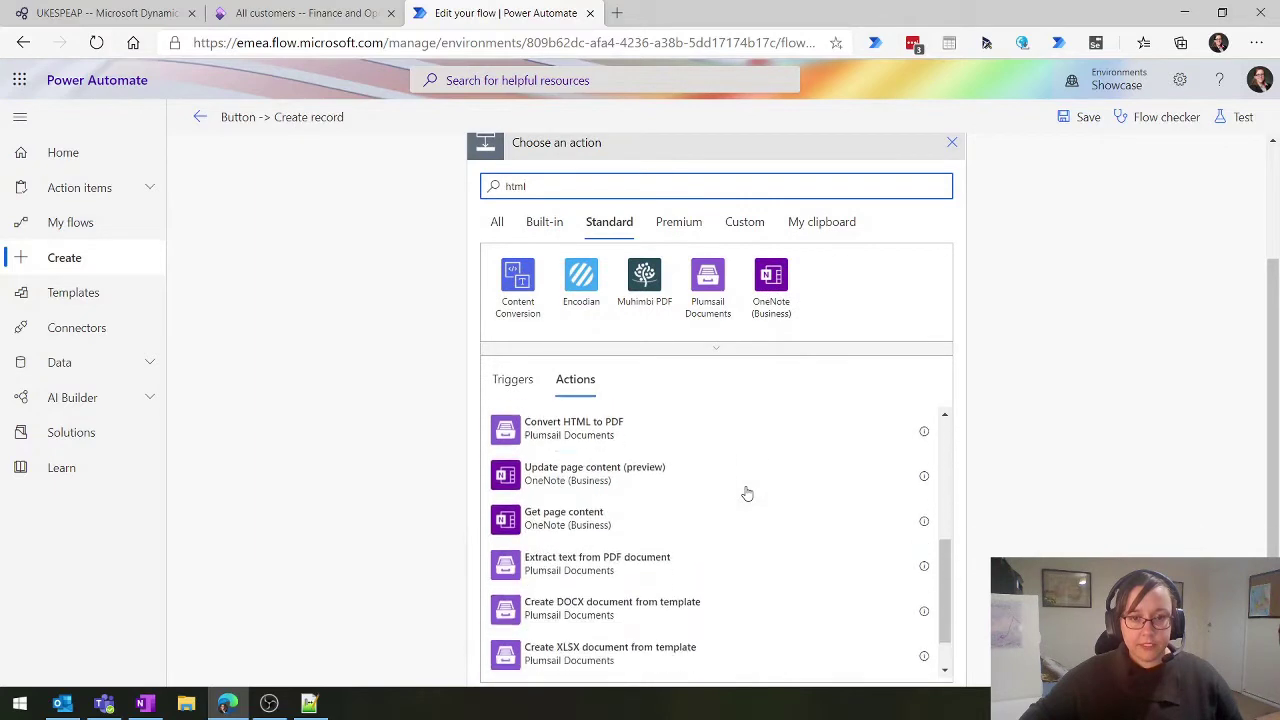
Search all connectors for table, look through the Data Operation actions, and abandon the new step
key(BackSpace)
key(BackSpace)
key(BackSpace)
key(BackSpace)
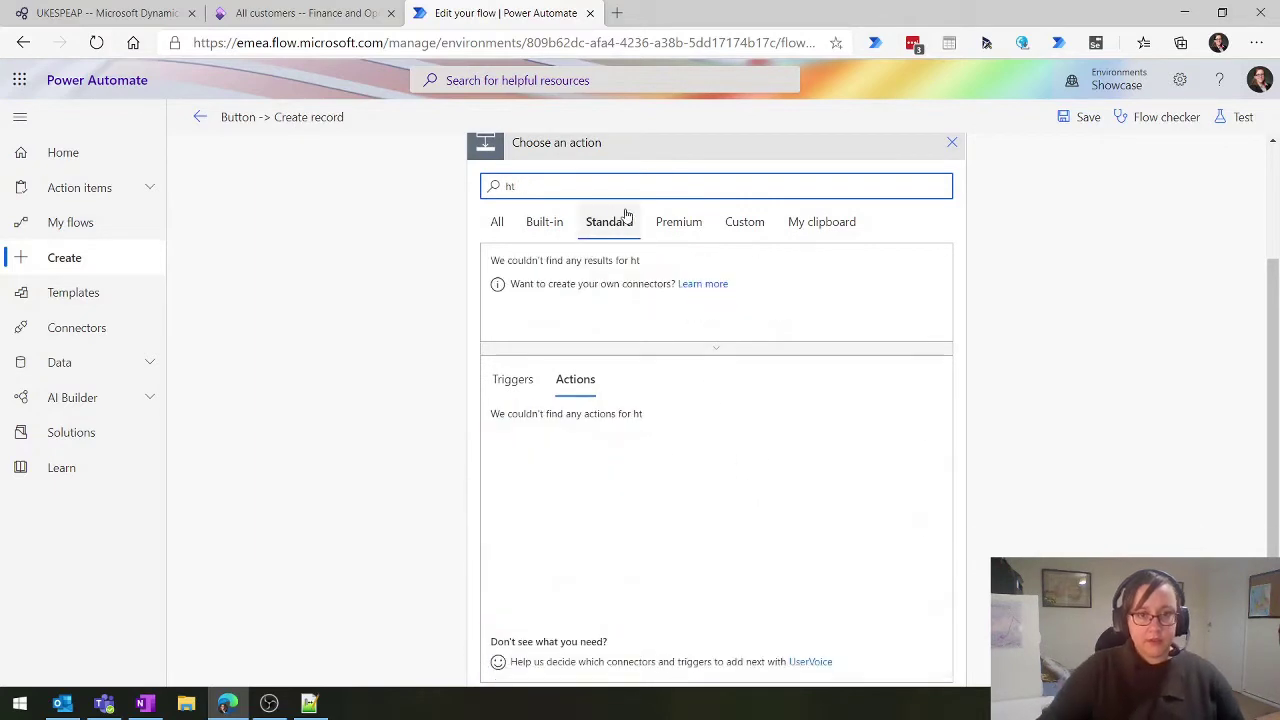
text(table)
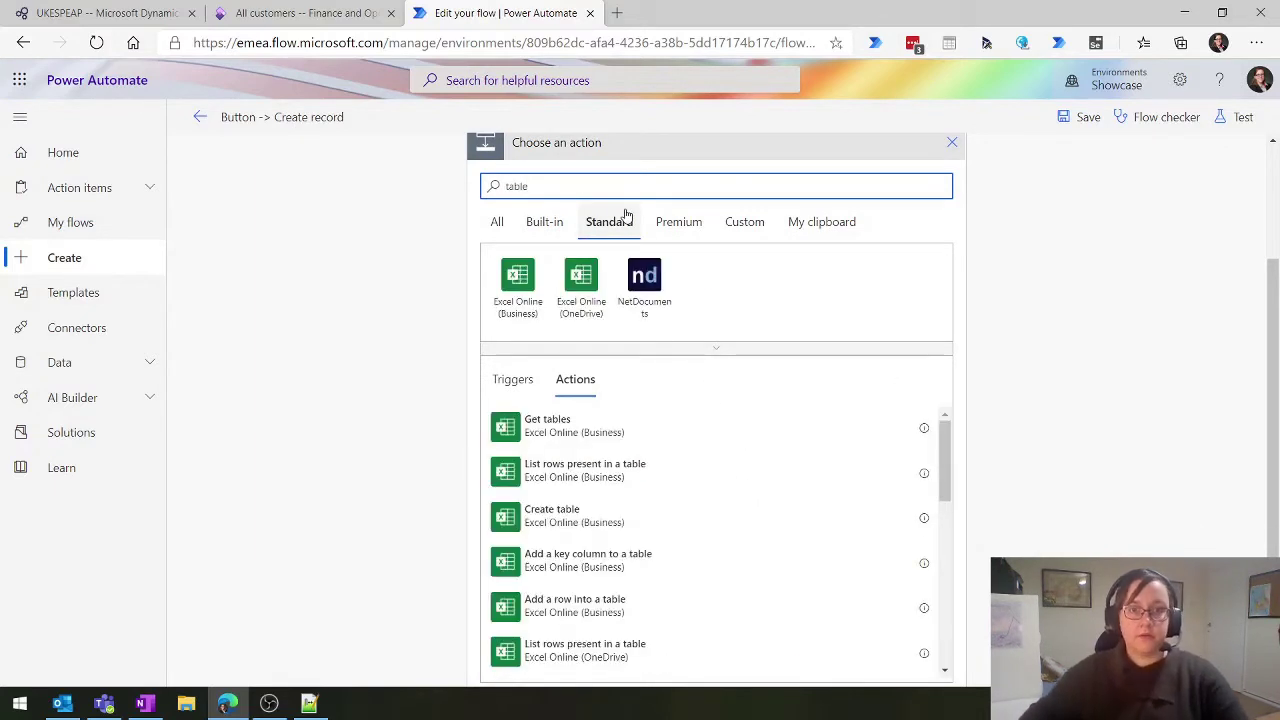
click(496, 221)
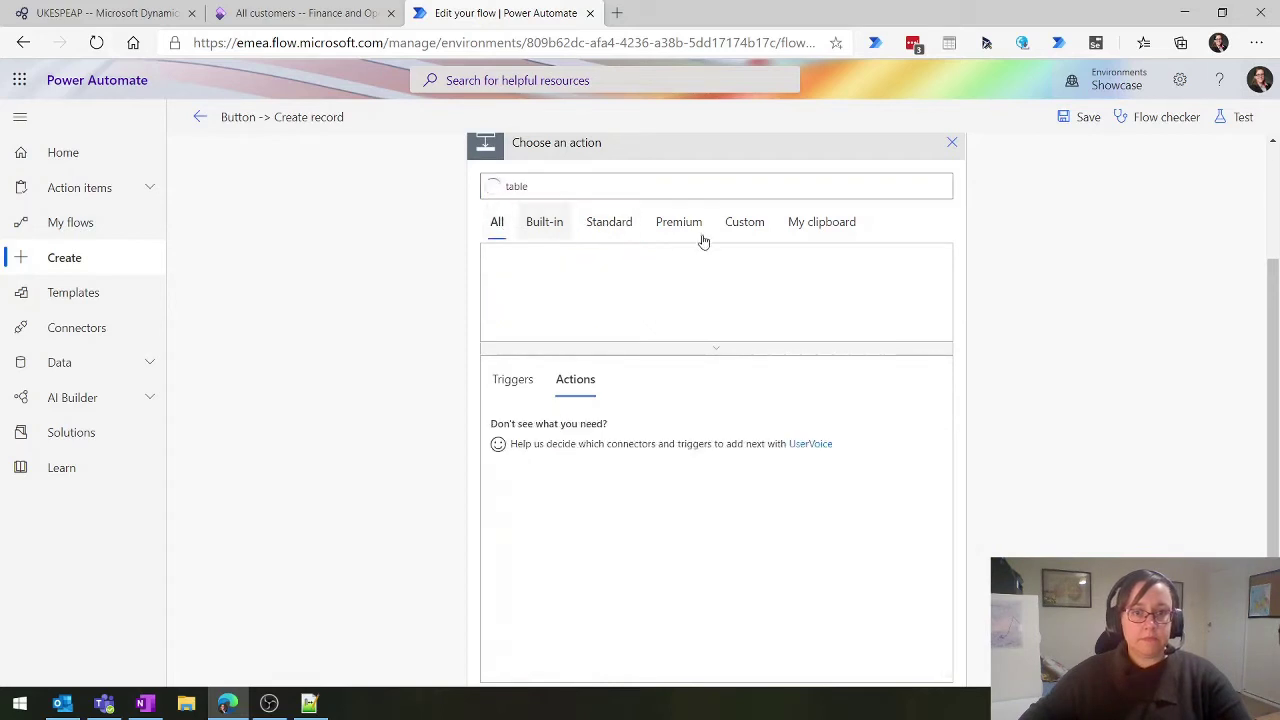
click(600, 191)
text(table)
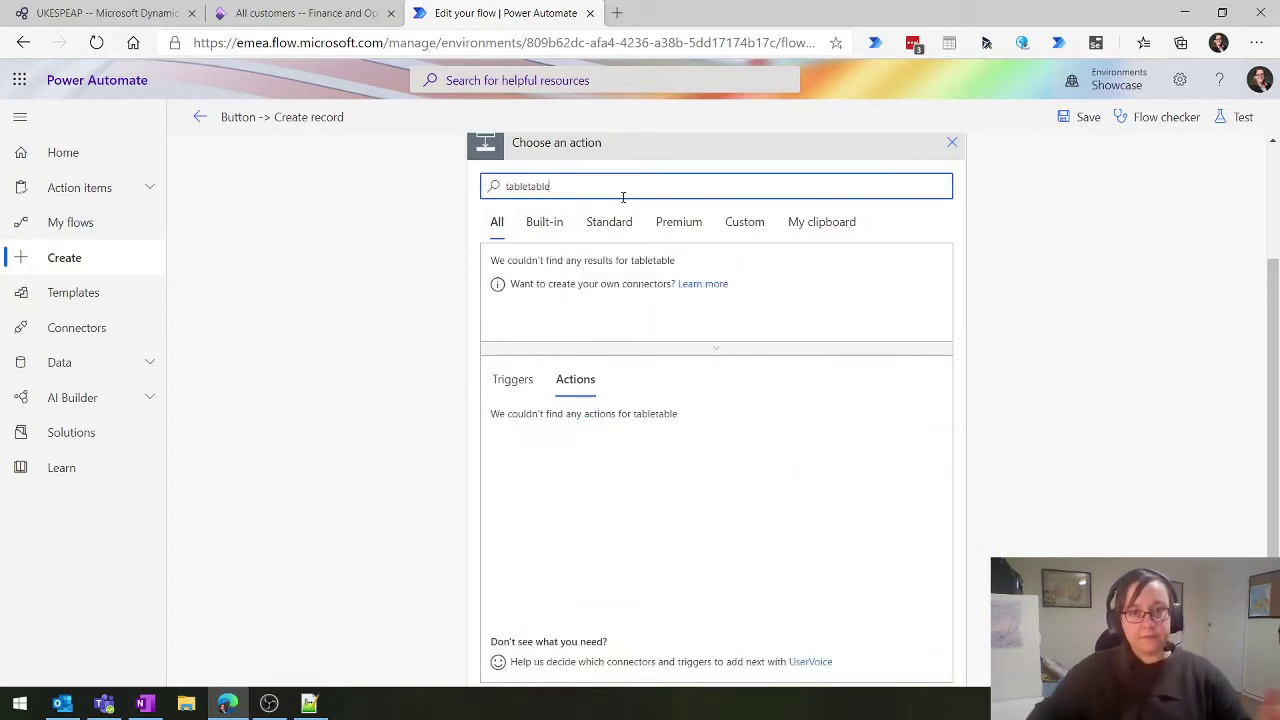
key(BackSpace)
key(BackSpace)
key(BackSpace)
key(BackSpace)
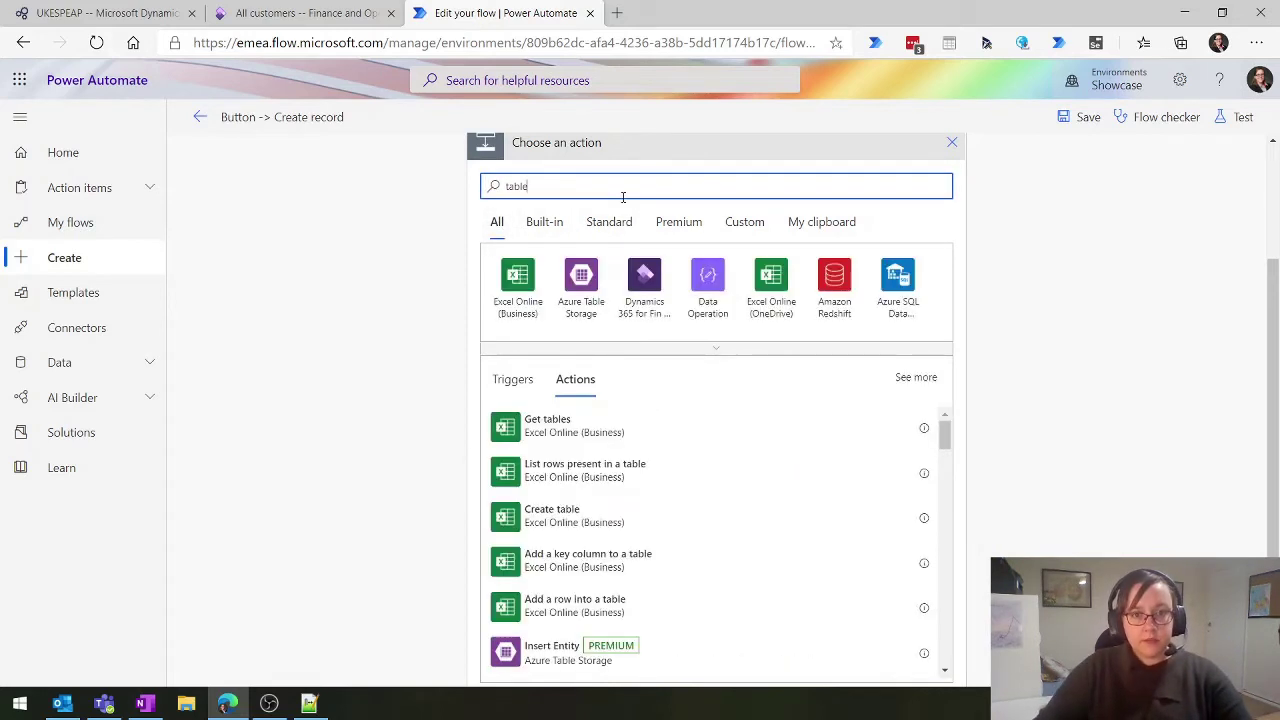
click(710, 285)
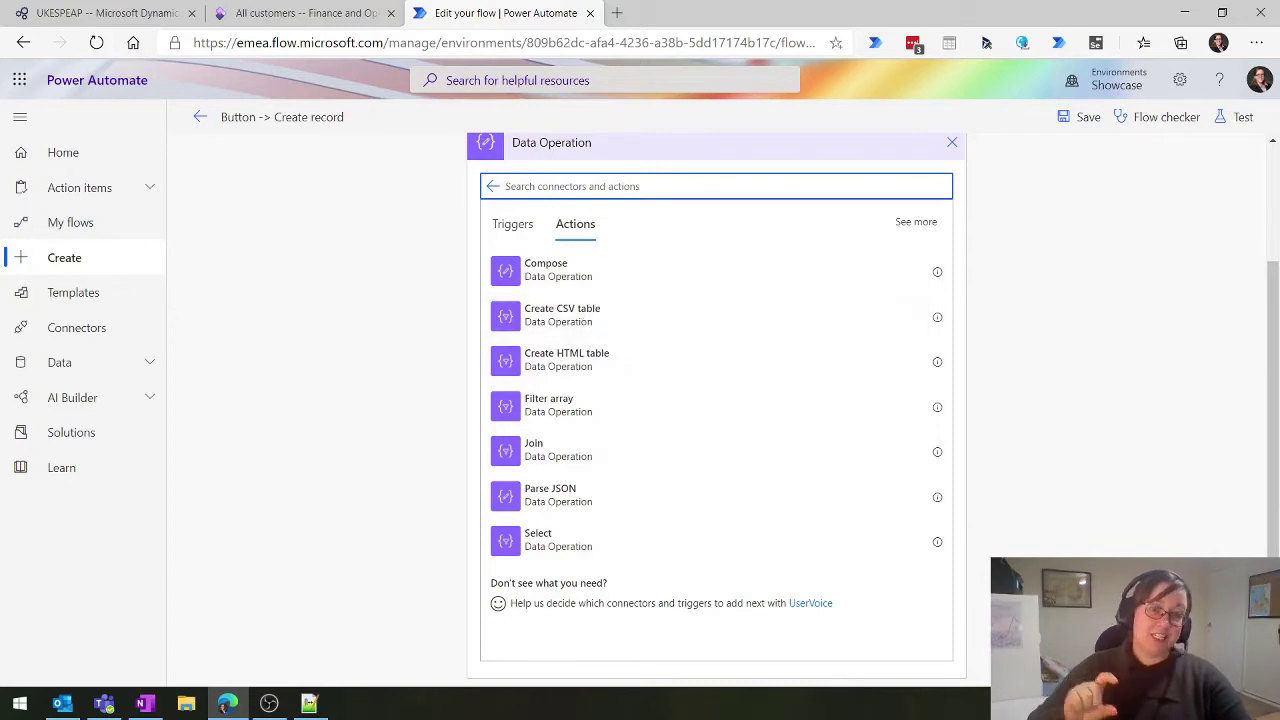
scroll(783, 491, up, 2)
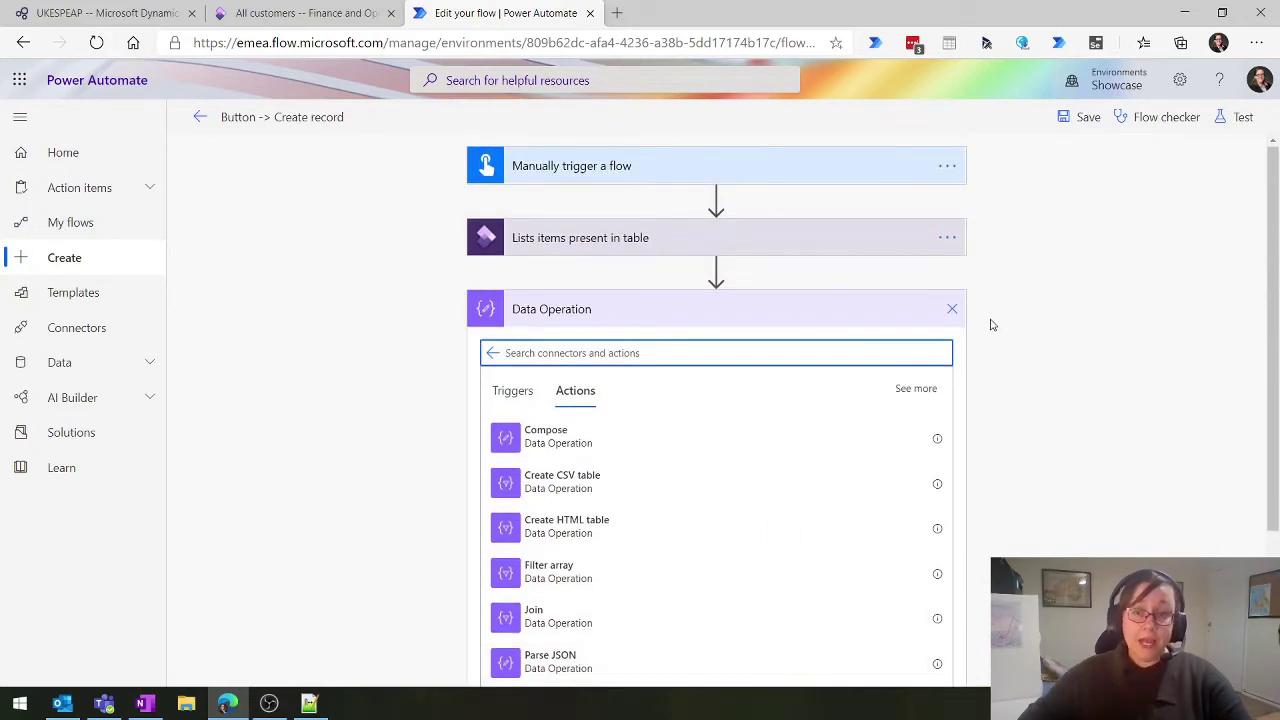
click(954, 310)
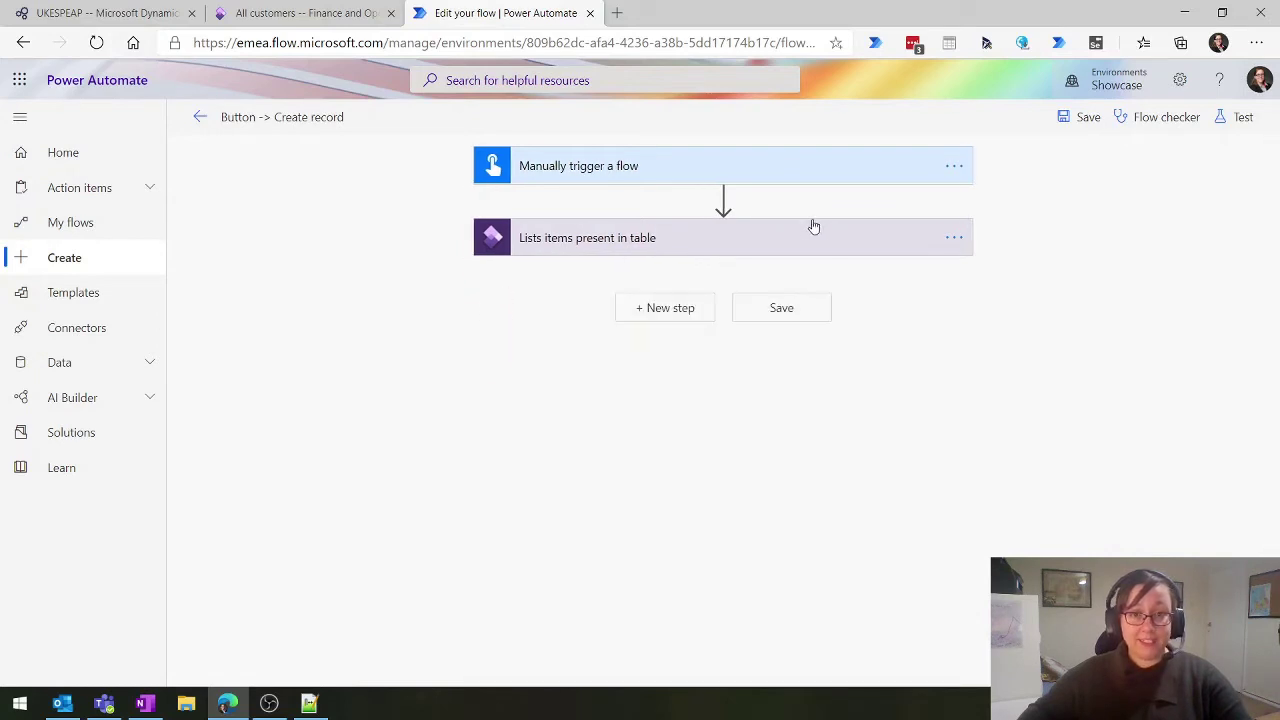
Delete the Lists items present in table action from the flow
click(952, 239)
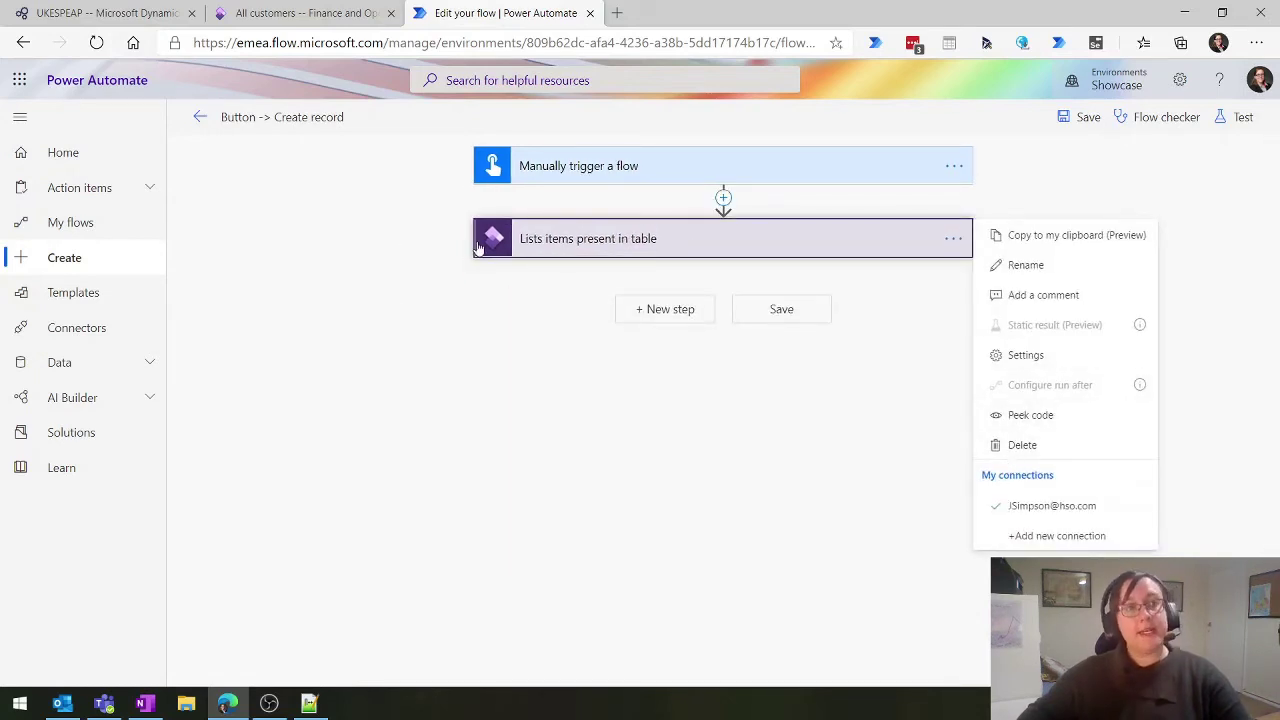
click(1088, 449)
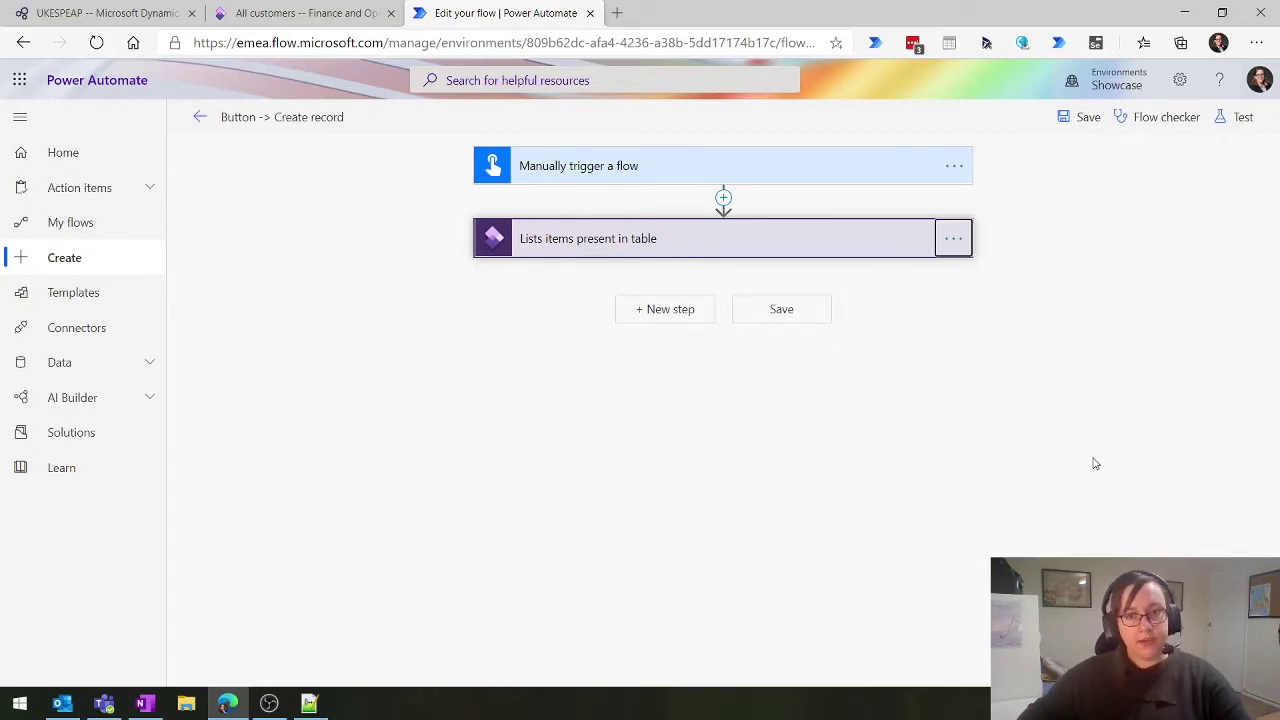
click(655, 411)
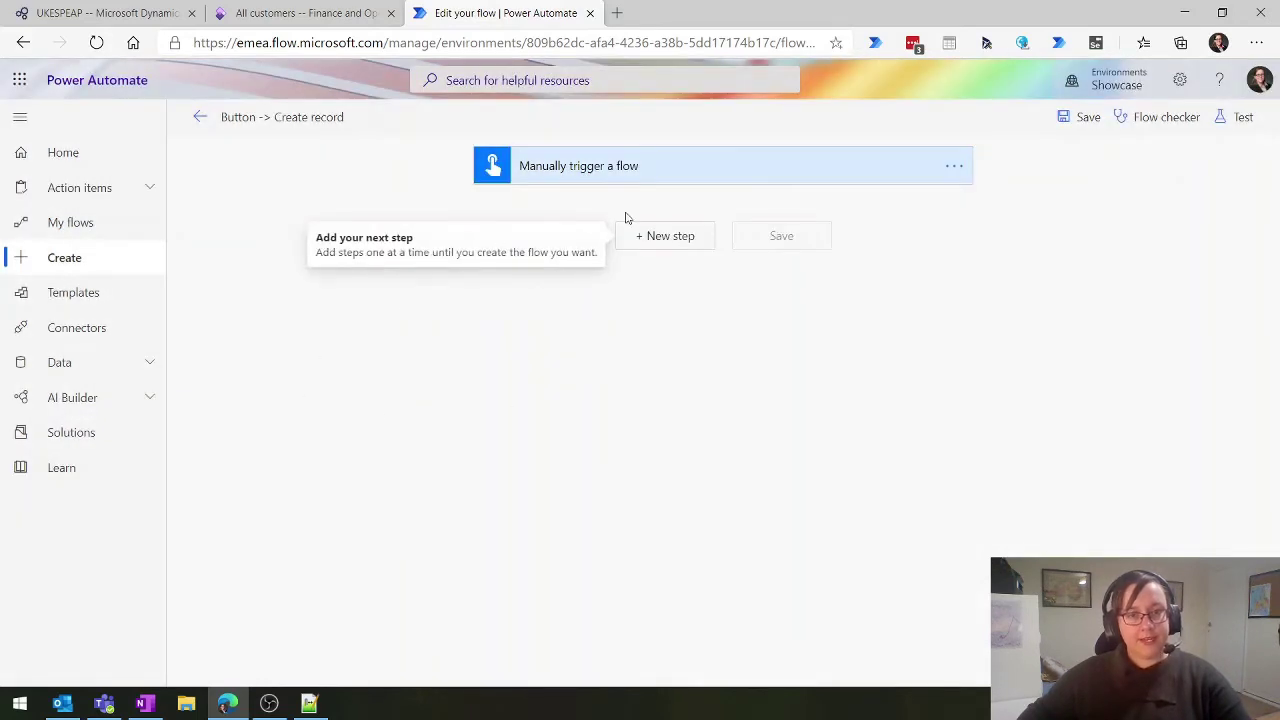
Add a Dynamics 365 for Fin & Ops Delete record action after the manual trigger
click(664, 237)
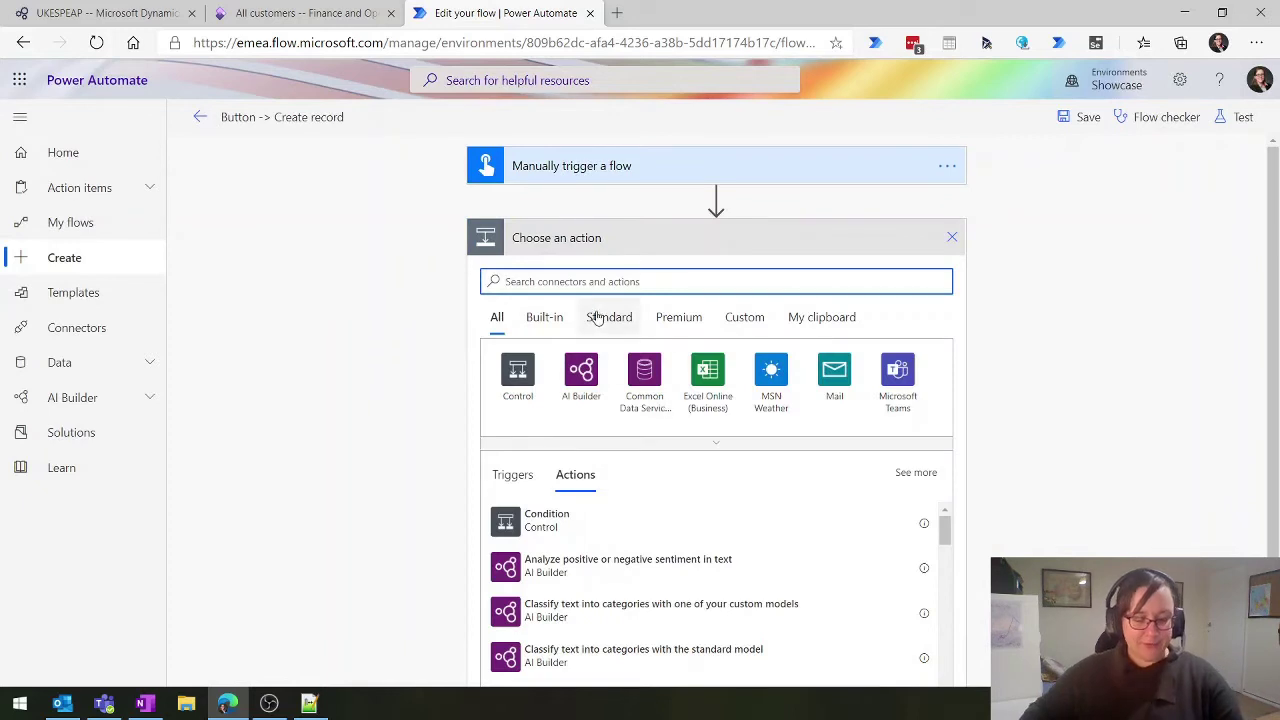
text(dynamics)
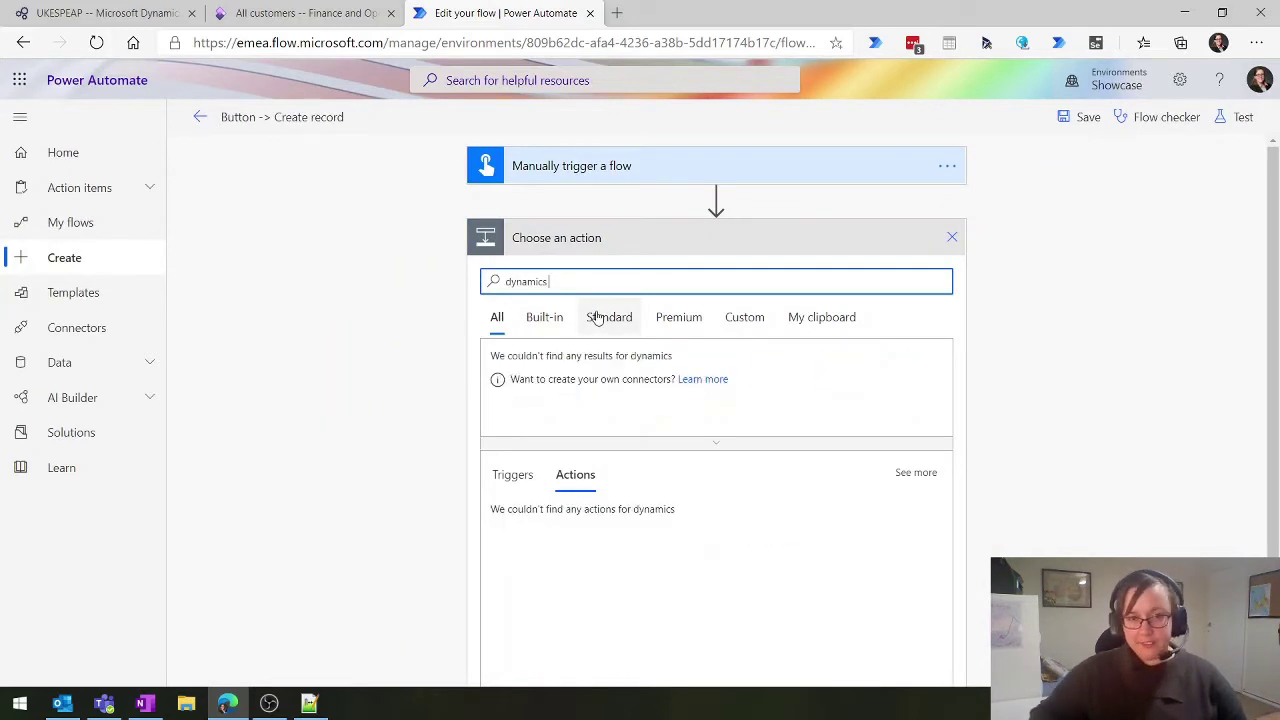
click(692, 387)
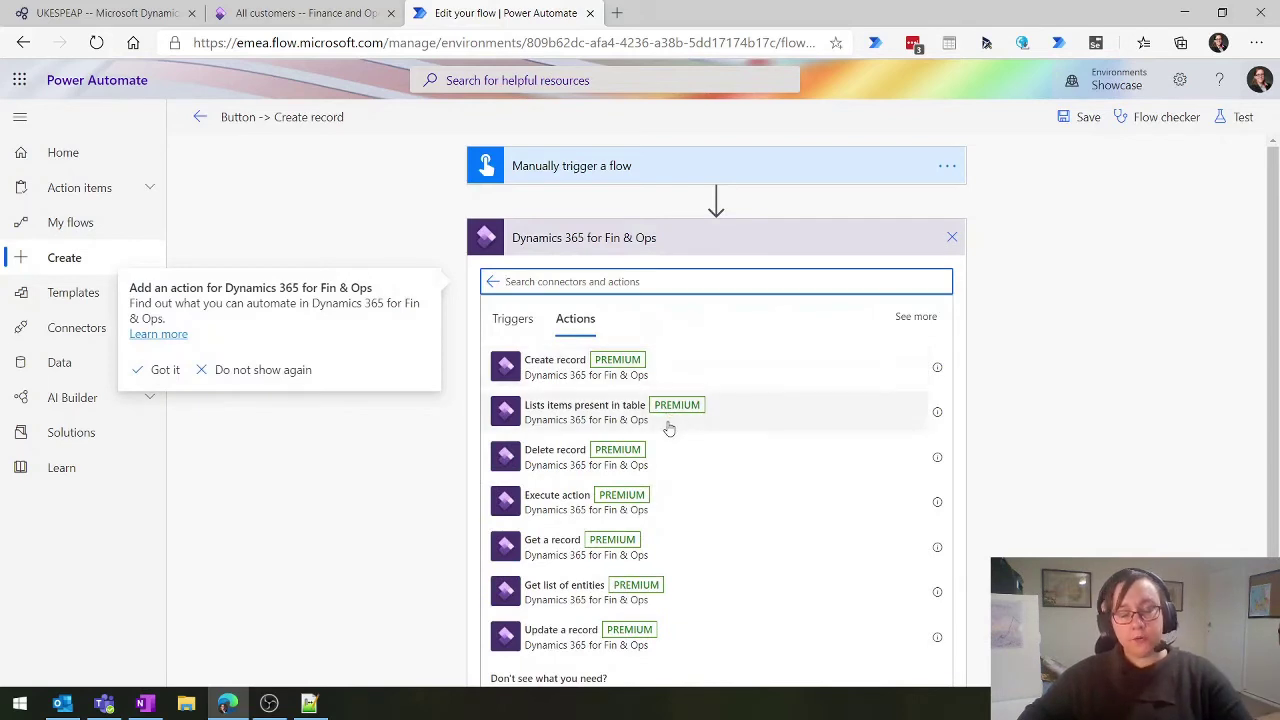
click(559, 457)
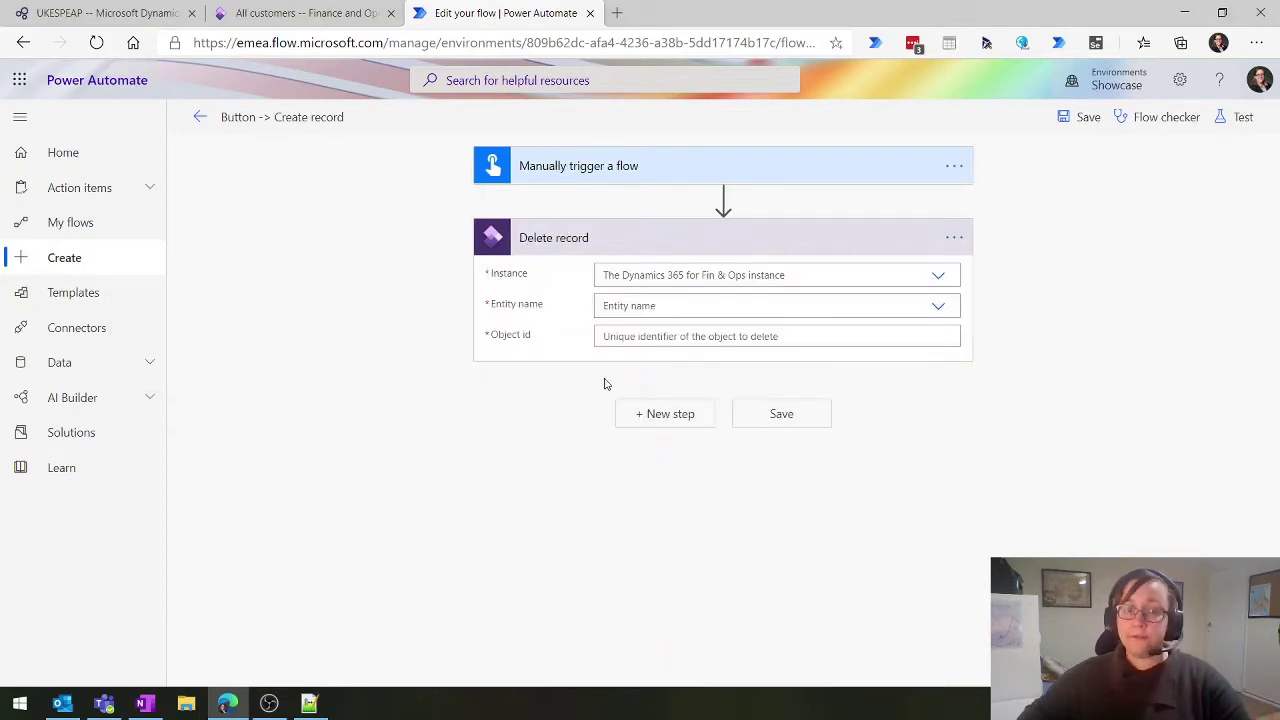
Set the Delete record instance to ukespeap40542e1f8a352ad2aos.cloudax.dynamics.com and the entity name to CustomersV3
click(610, 275)
text(ukesp)
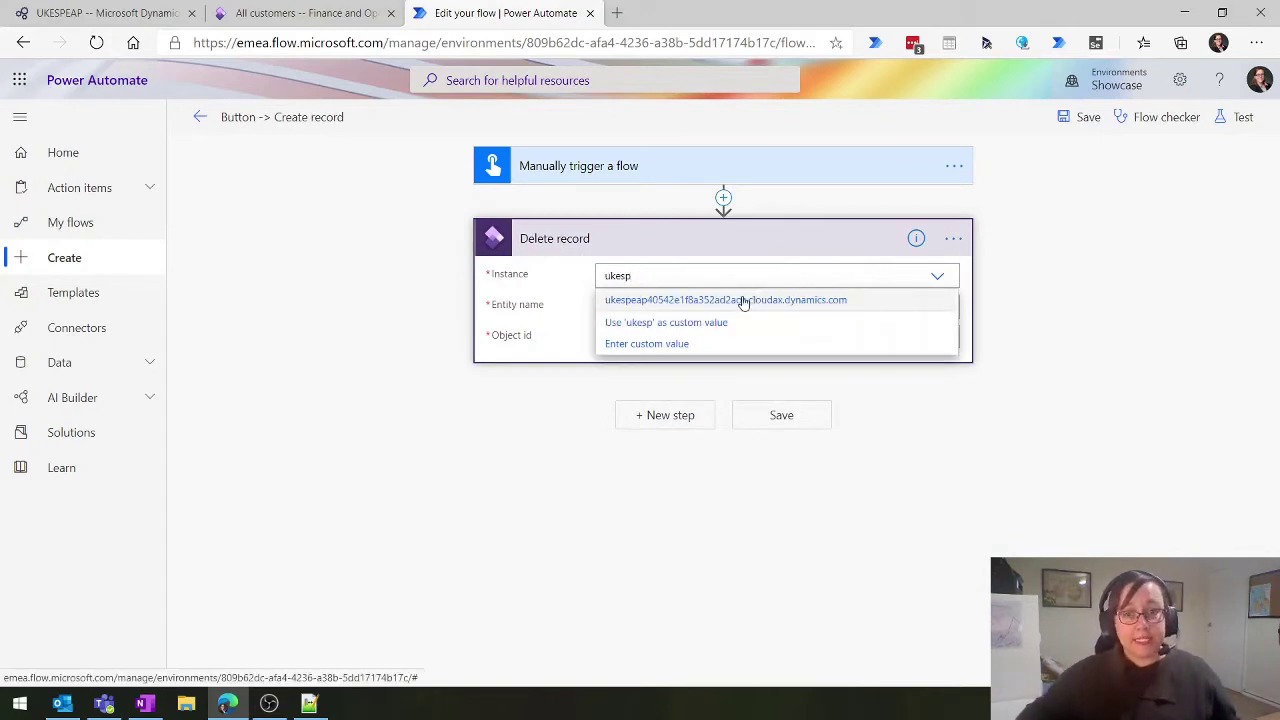
click(743, 301)
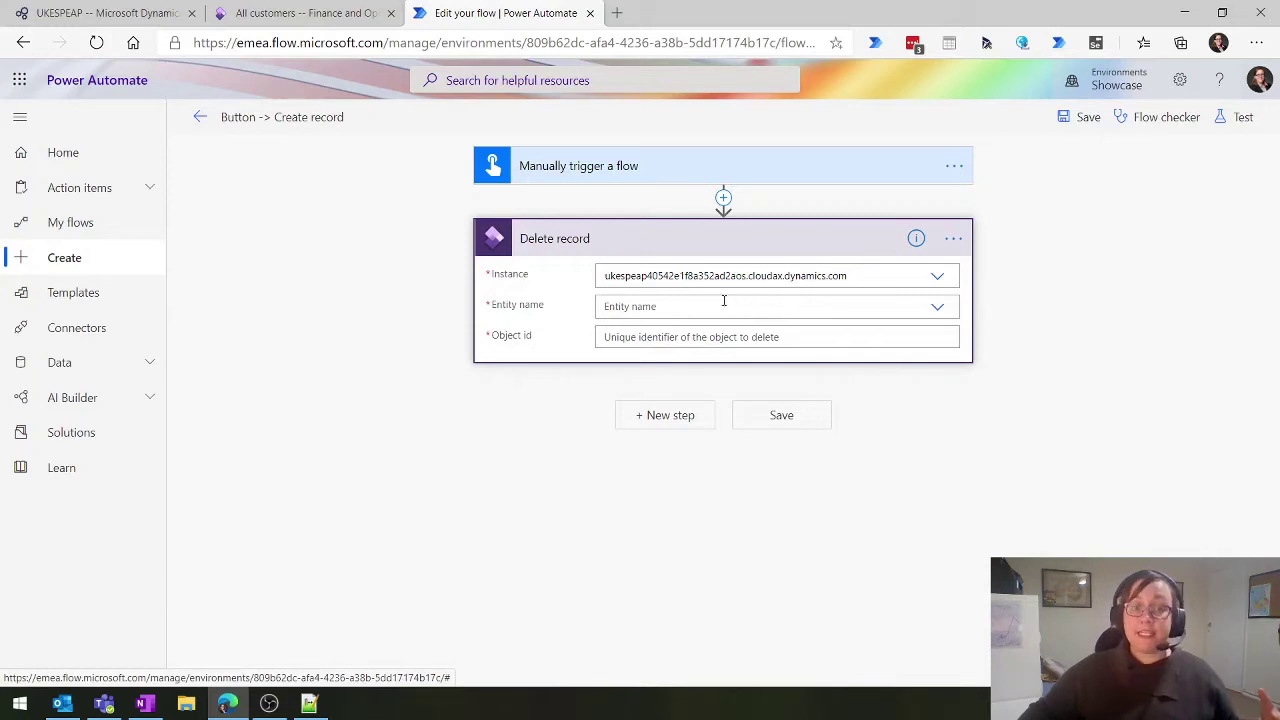
click(683, 305)
text(customer)
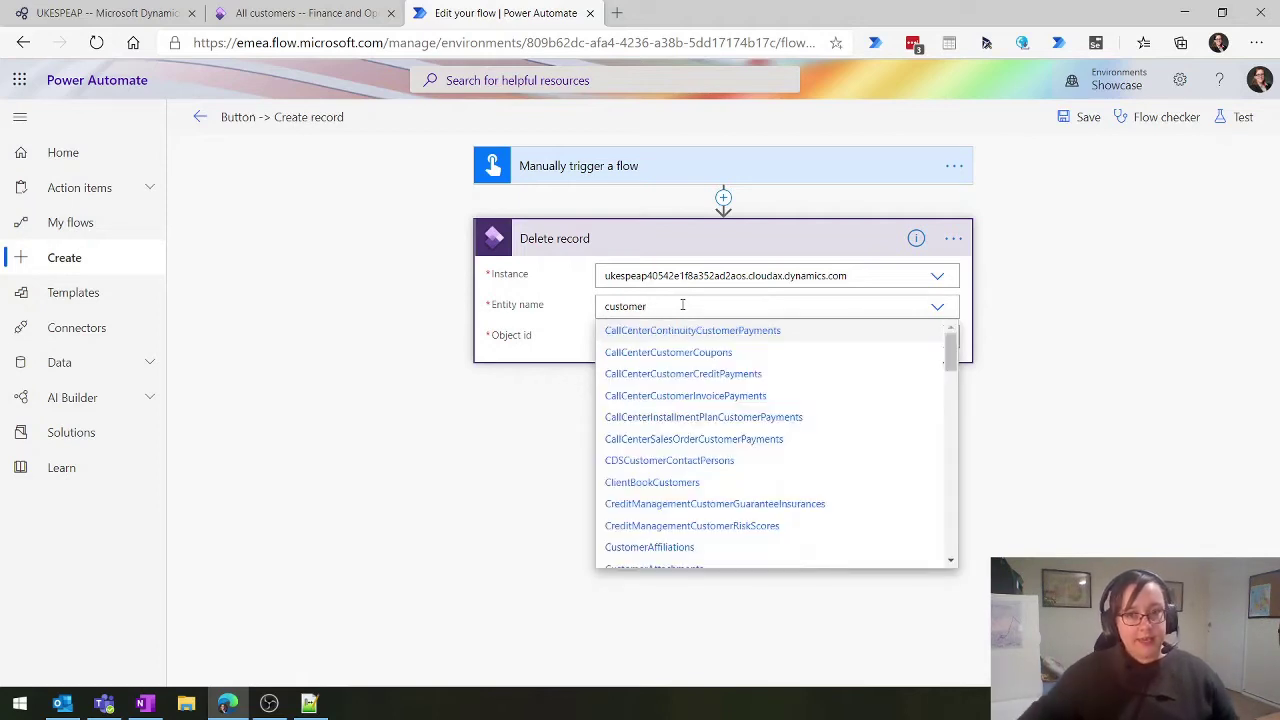
text(s)
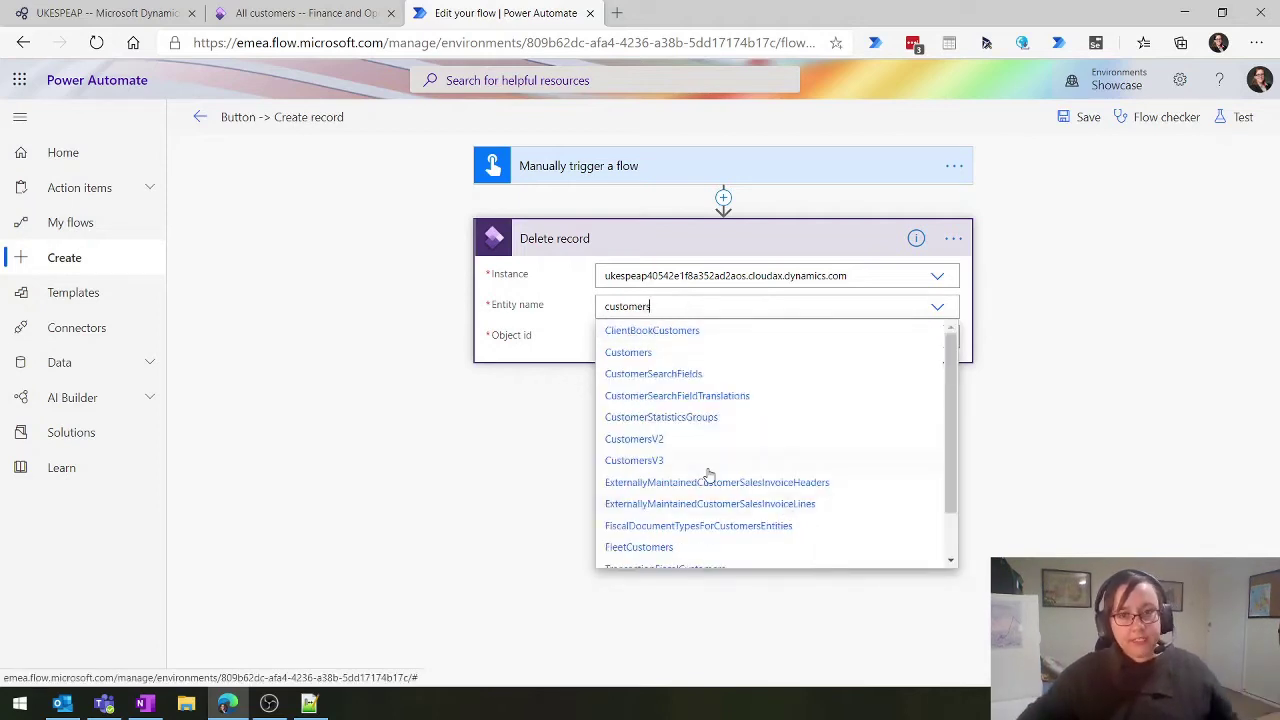
click(660, 460)
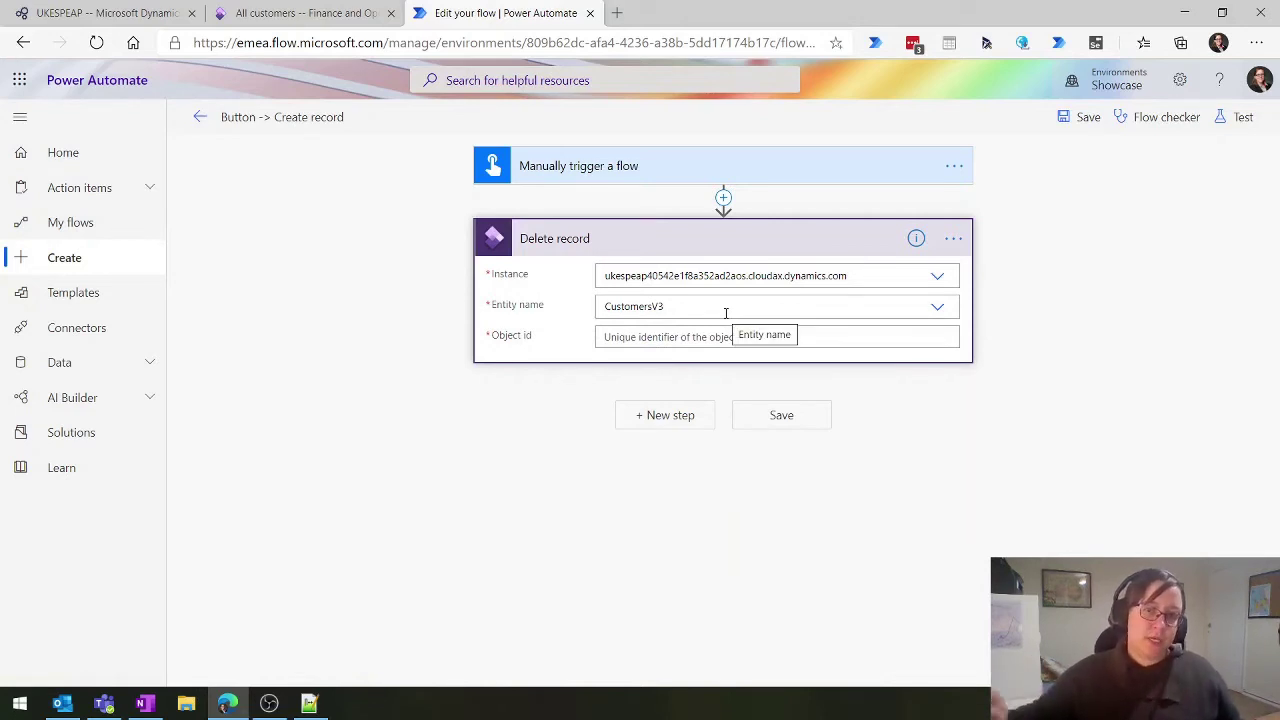
Copy the customer's account number from the All customers list in Finance and Operations into the Delete record Object id
click(320, 12)
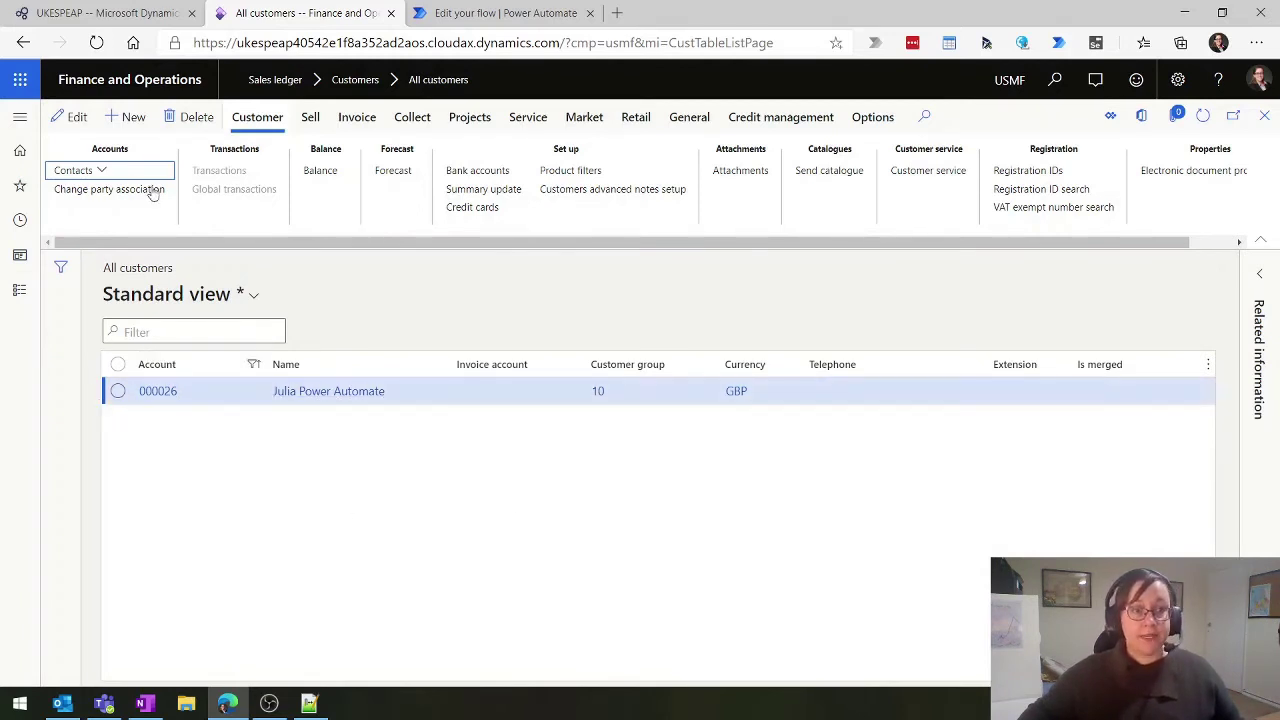
click(480, 13)
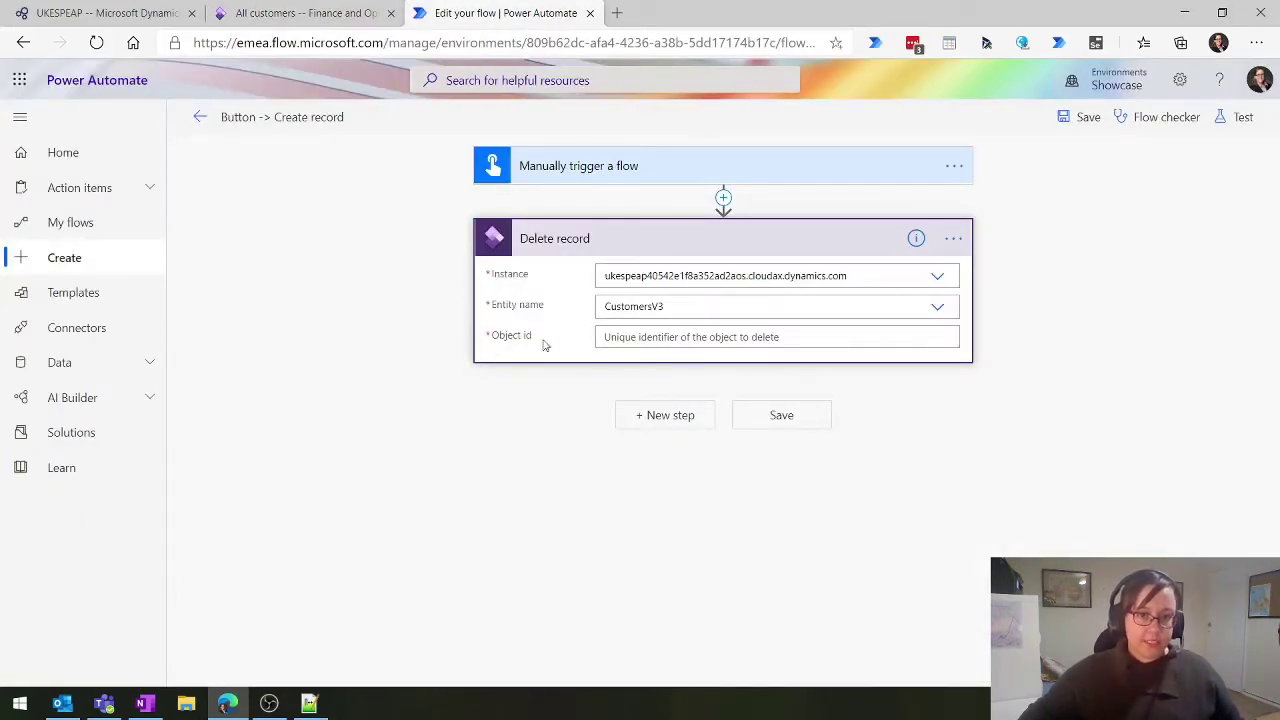
click(638, 336)
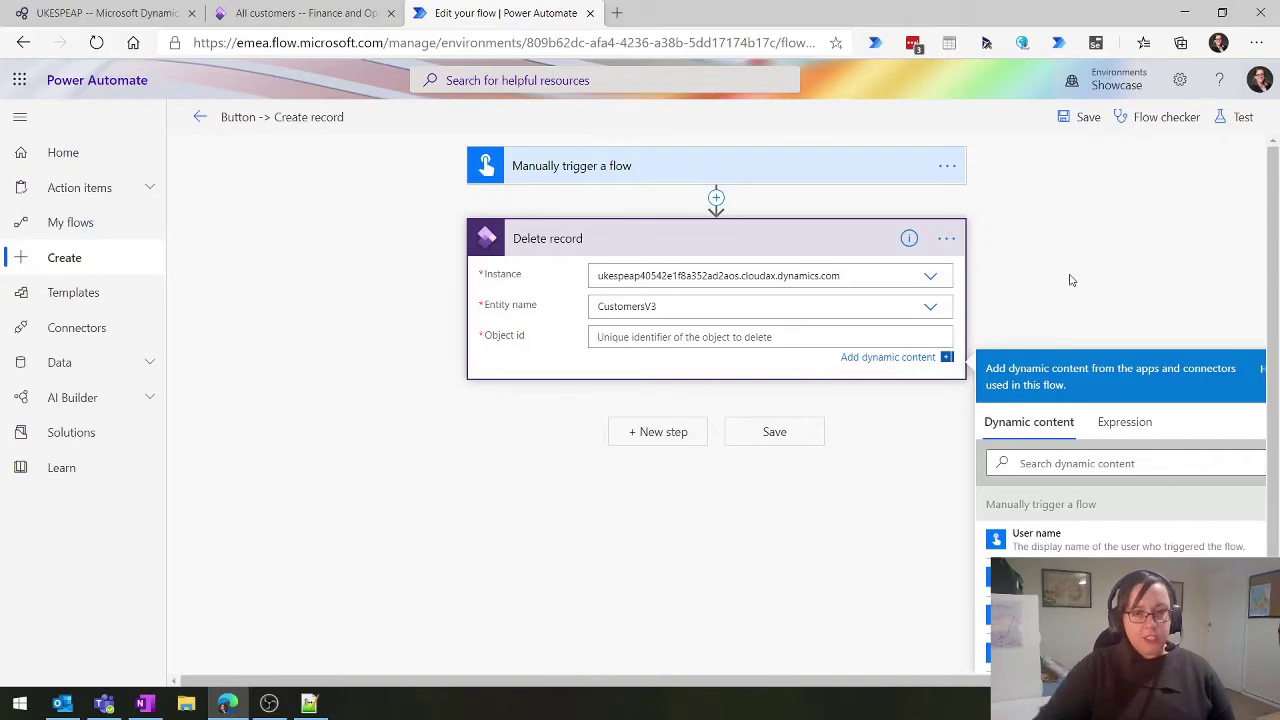
click(277, 8)
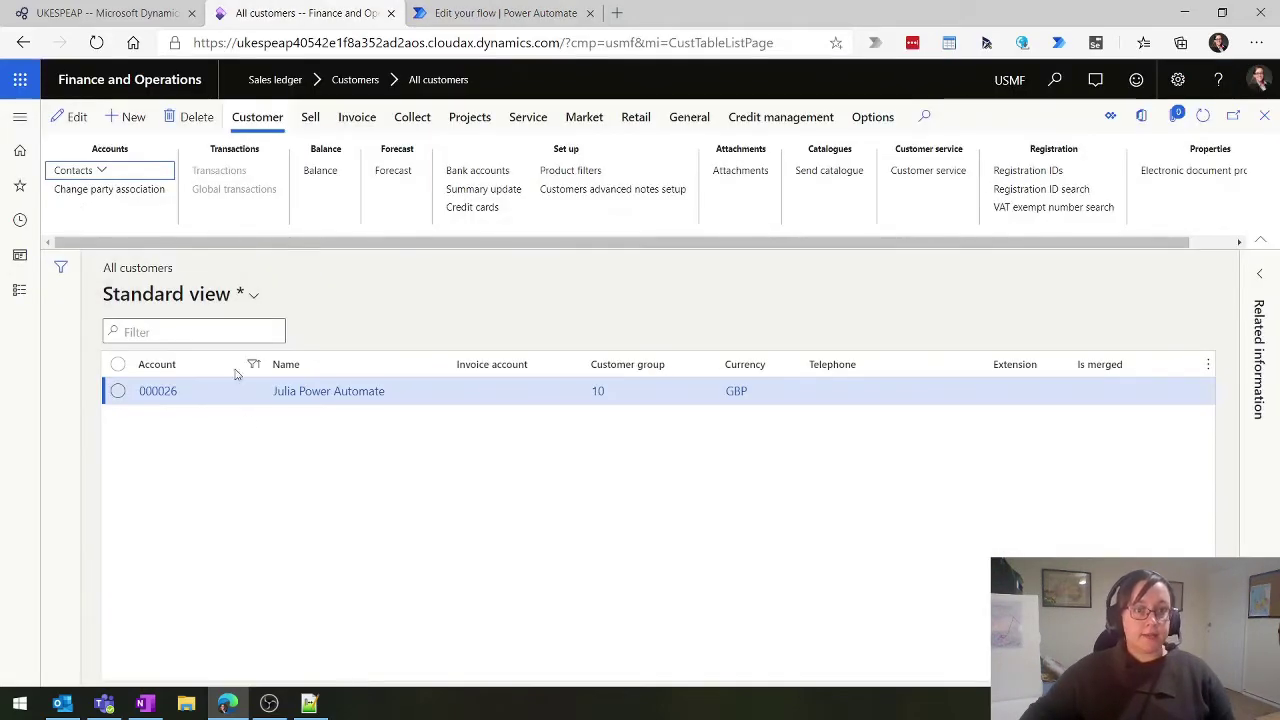
click(205, 400)
key(ctrl+c)
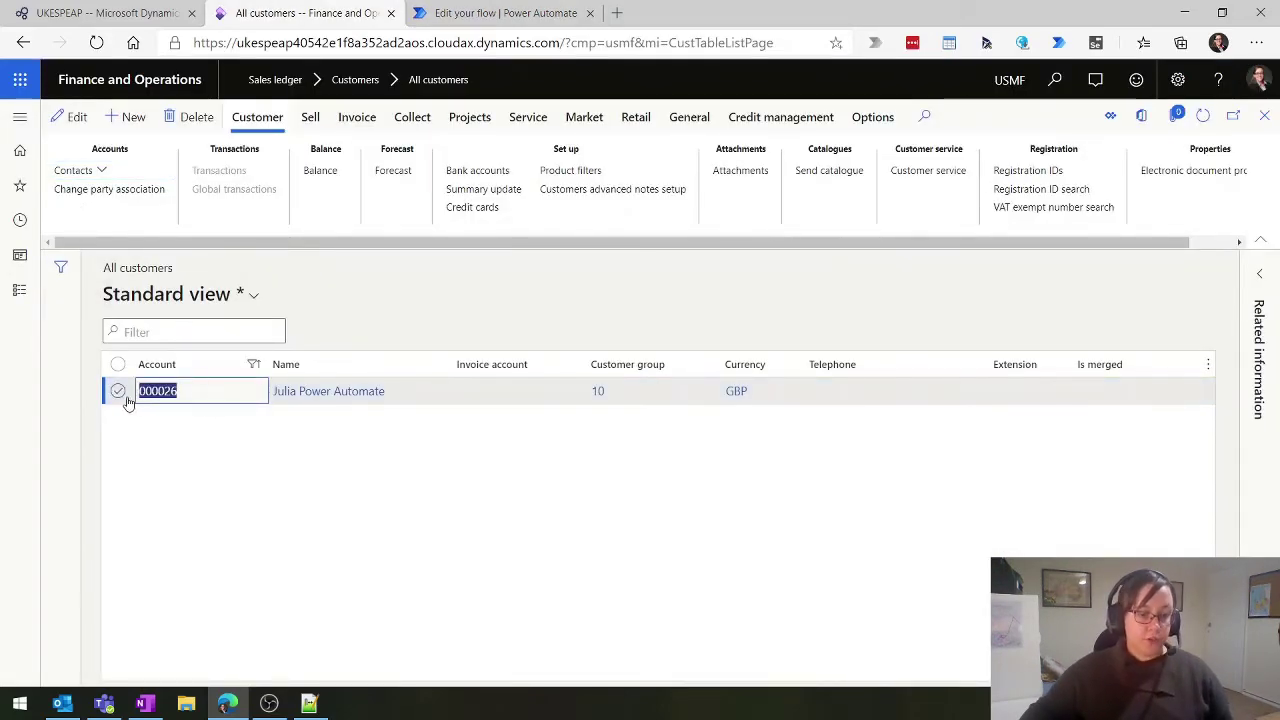
click(505, 13)
click(610, 337)
key(ctrl+v)
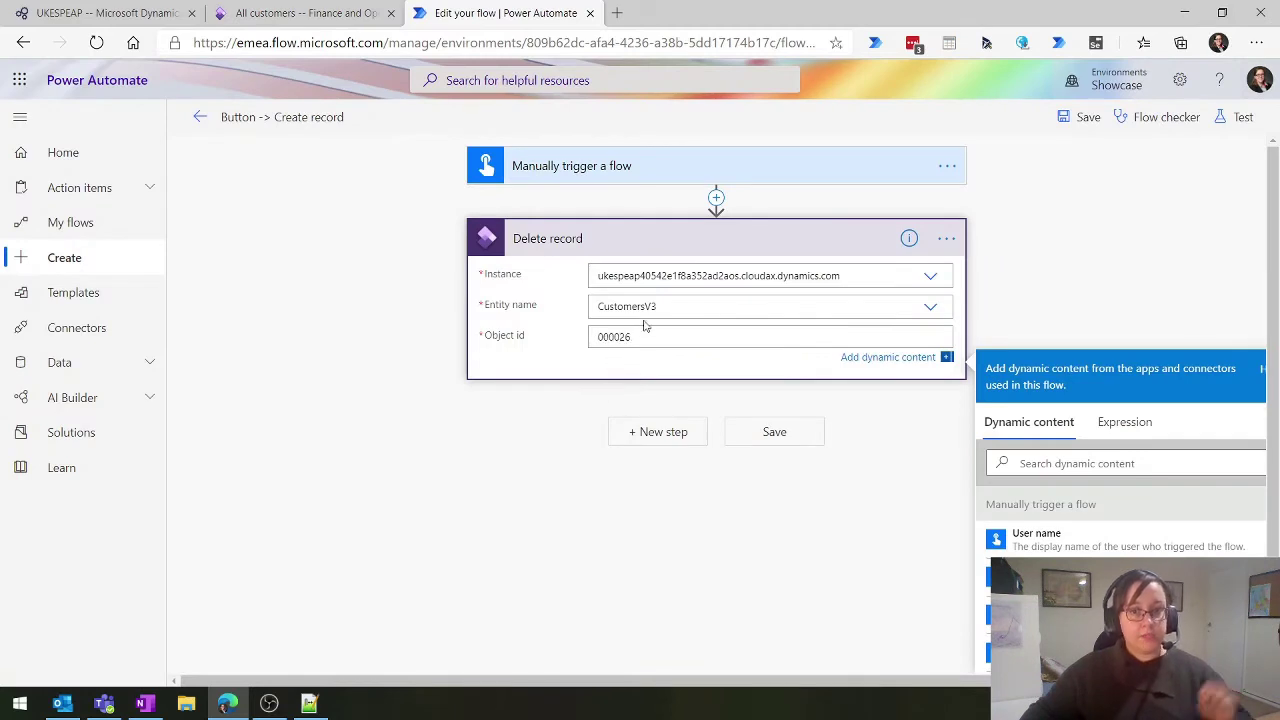
Save the flow, run a manual test, and read the error details of the Delete record action
click(755, 431)
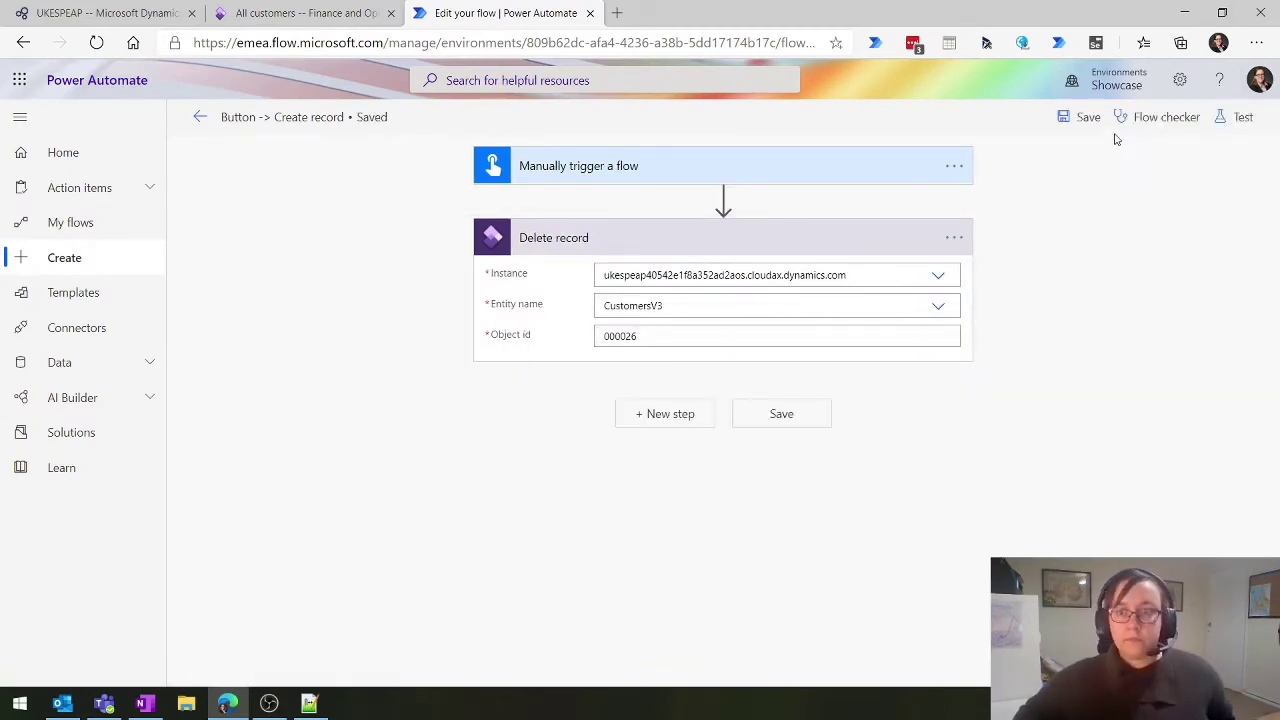
click(1236, 117)
click(1051, 236)
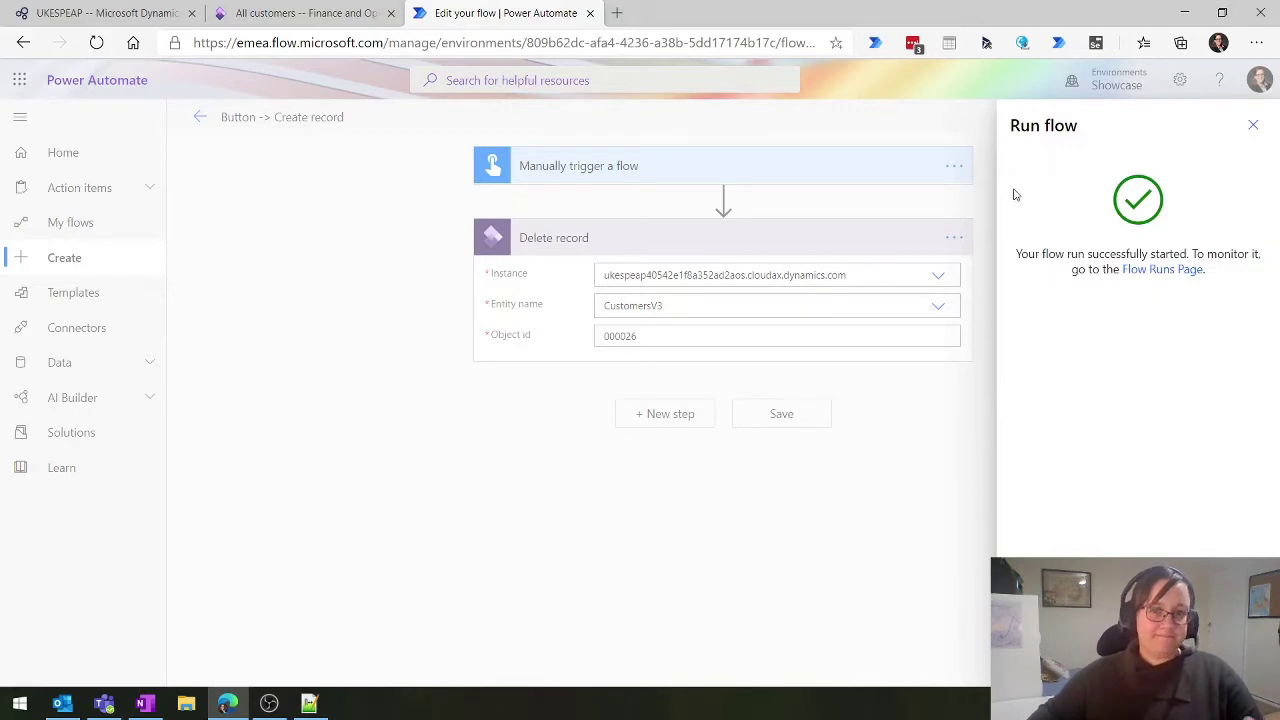
click(1253, 124)
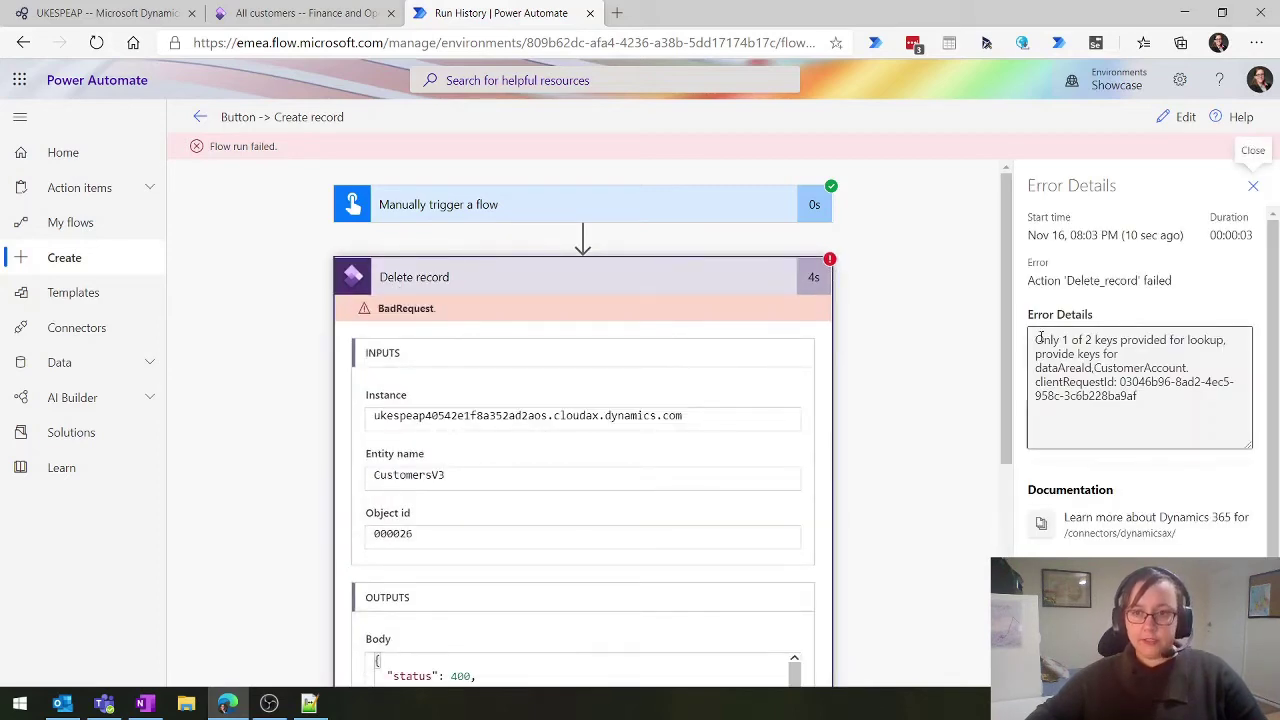
drag(1037, 339, 1182, 341)
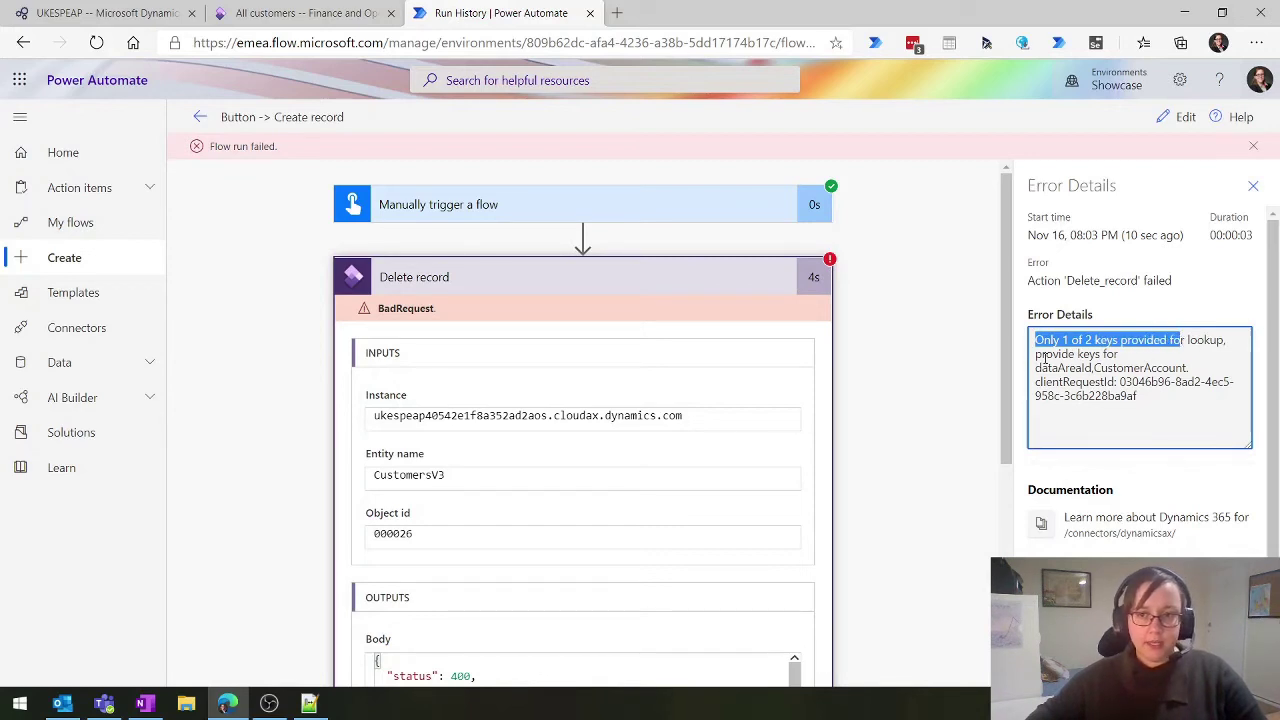
drag(1036, 370, 1184, 369)
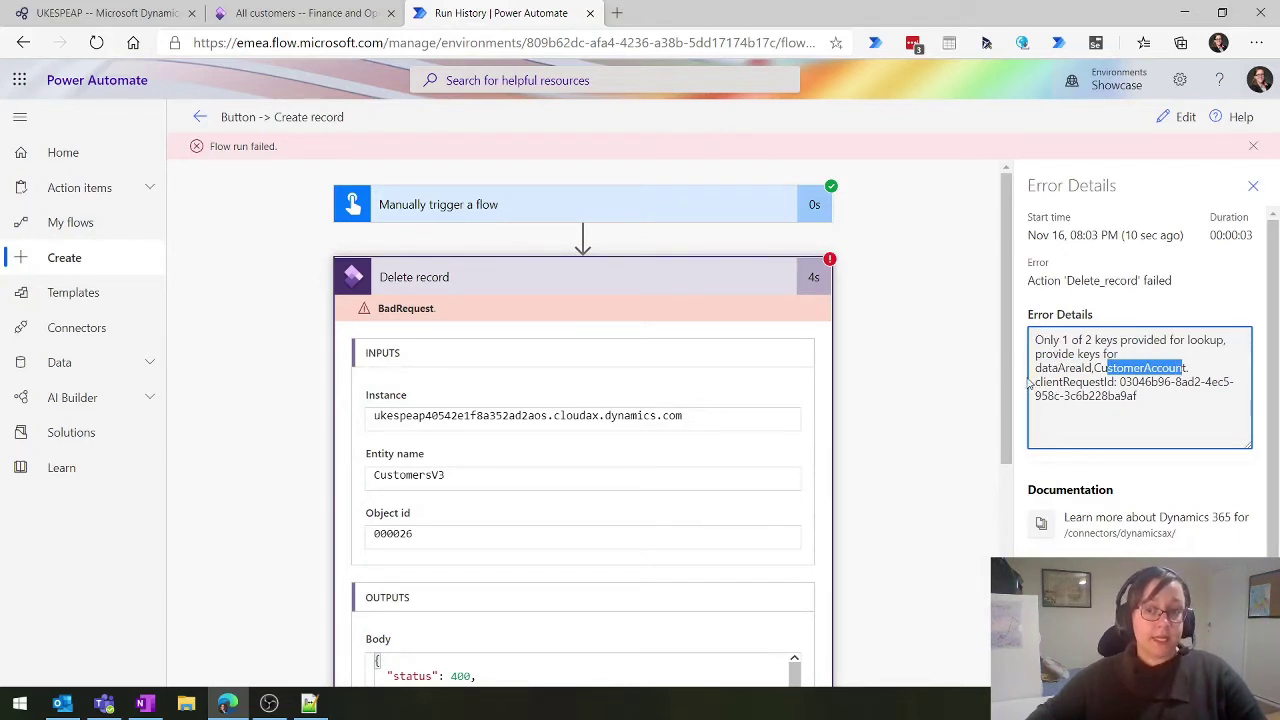
Reopen the flow for editing and prefix the account number in Object id with the company USMF and a comma
click(1168, 119)
click(700, 337)
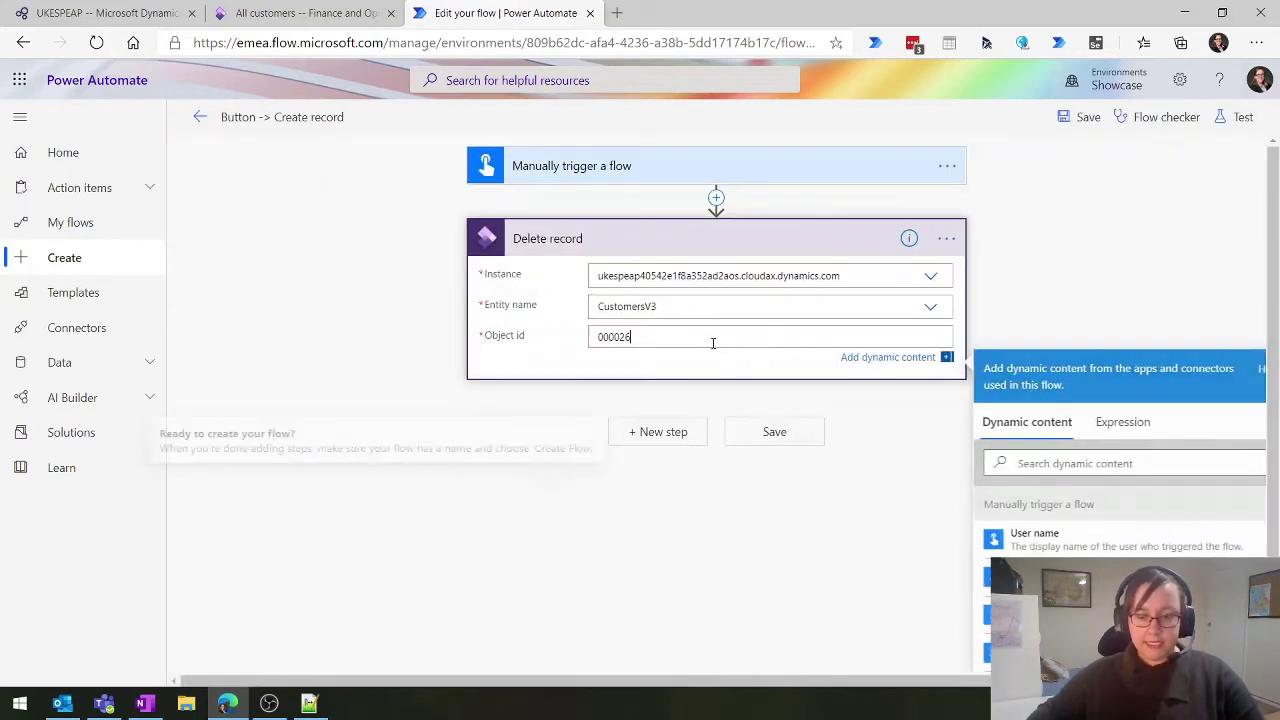
key(Home)
text(USMF)
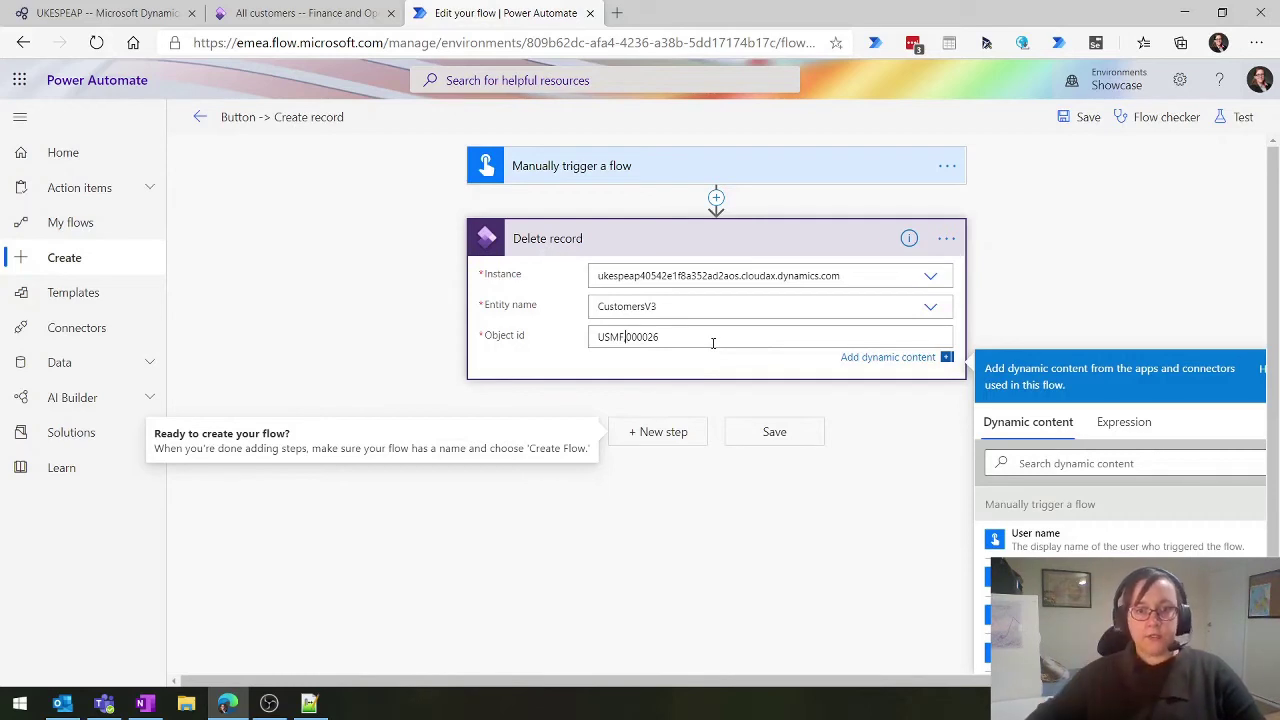
Save and retest the flow with the two-part Object id, and examine the dependency text in the run's error details
click(752, 436)
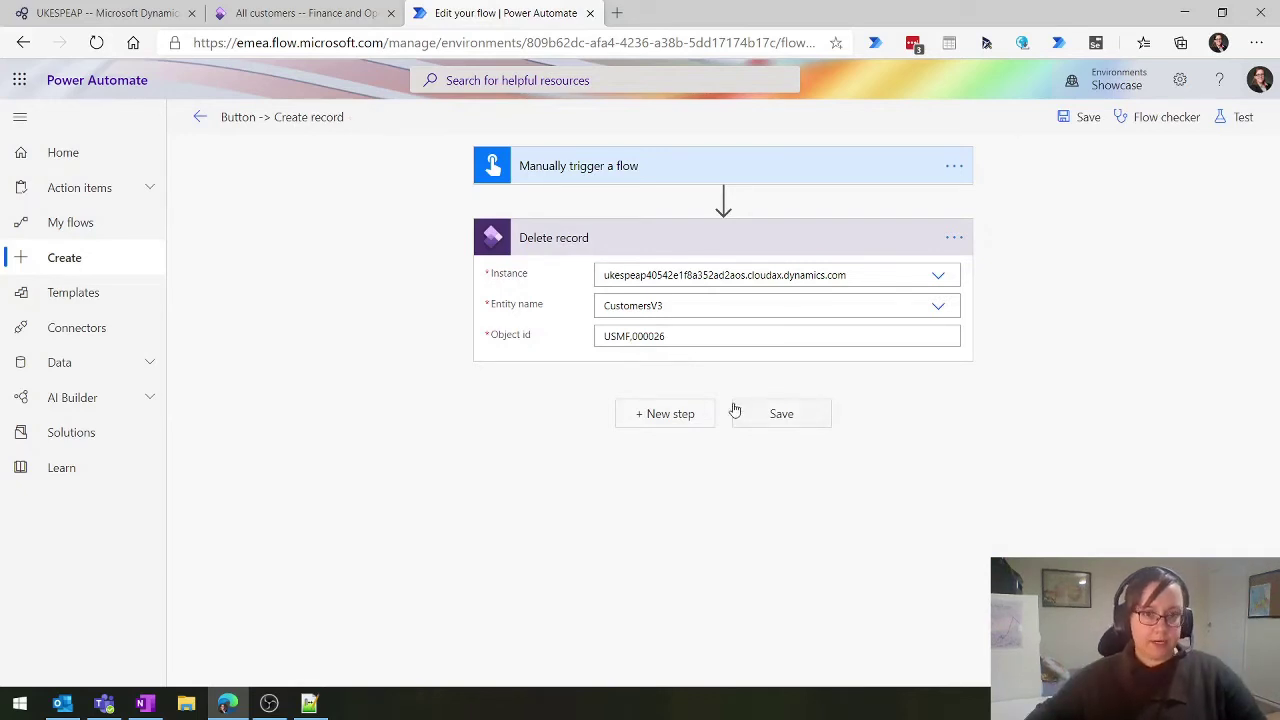
click(1240, 117)
click(1036, 234)
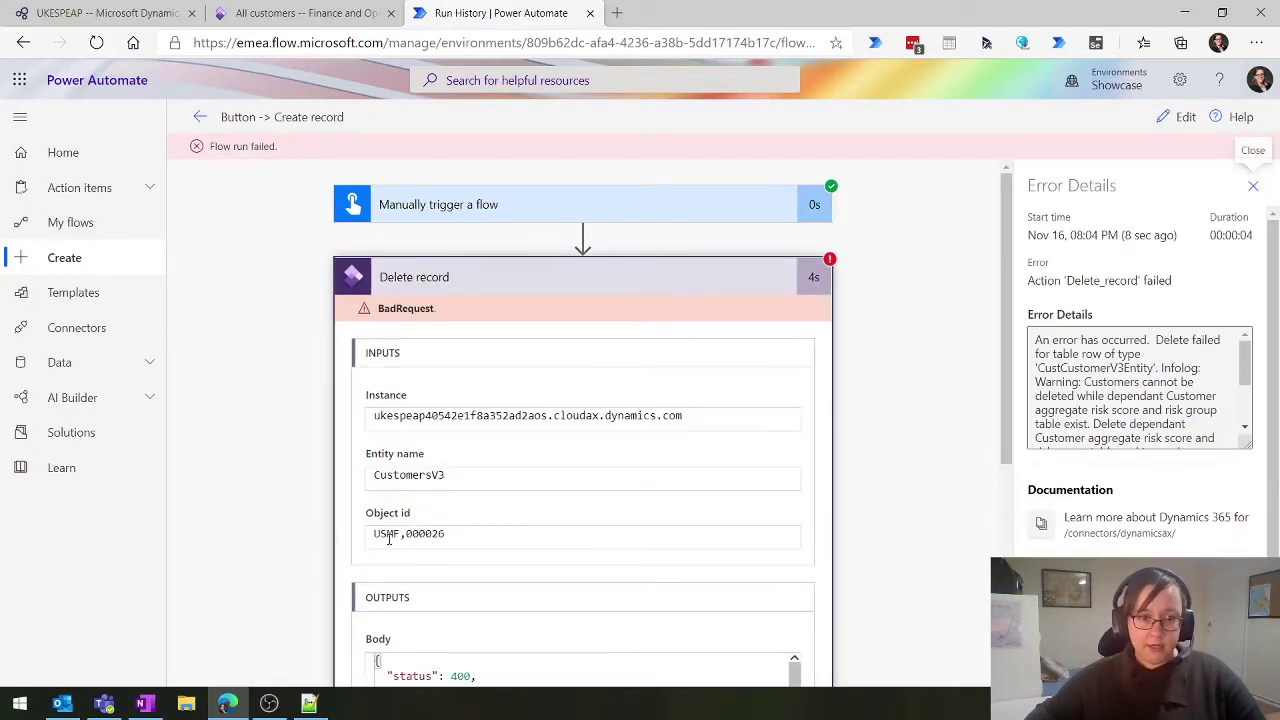
click(1165, 395)
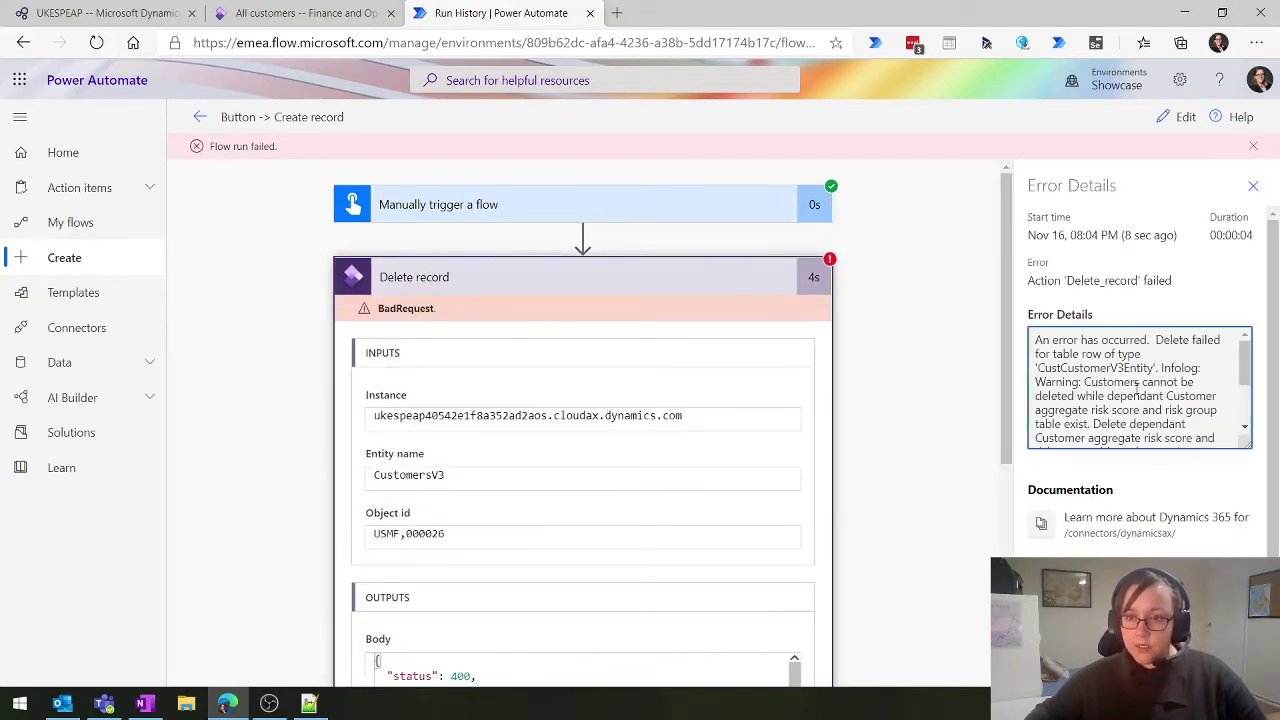
drag(1105, 390, 1197, 410)
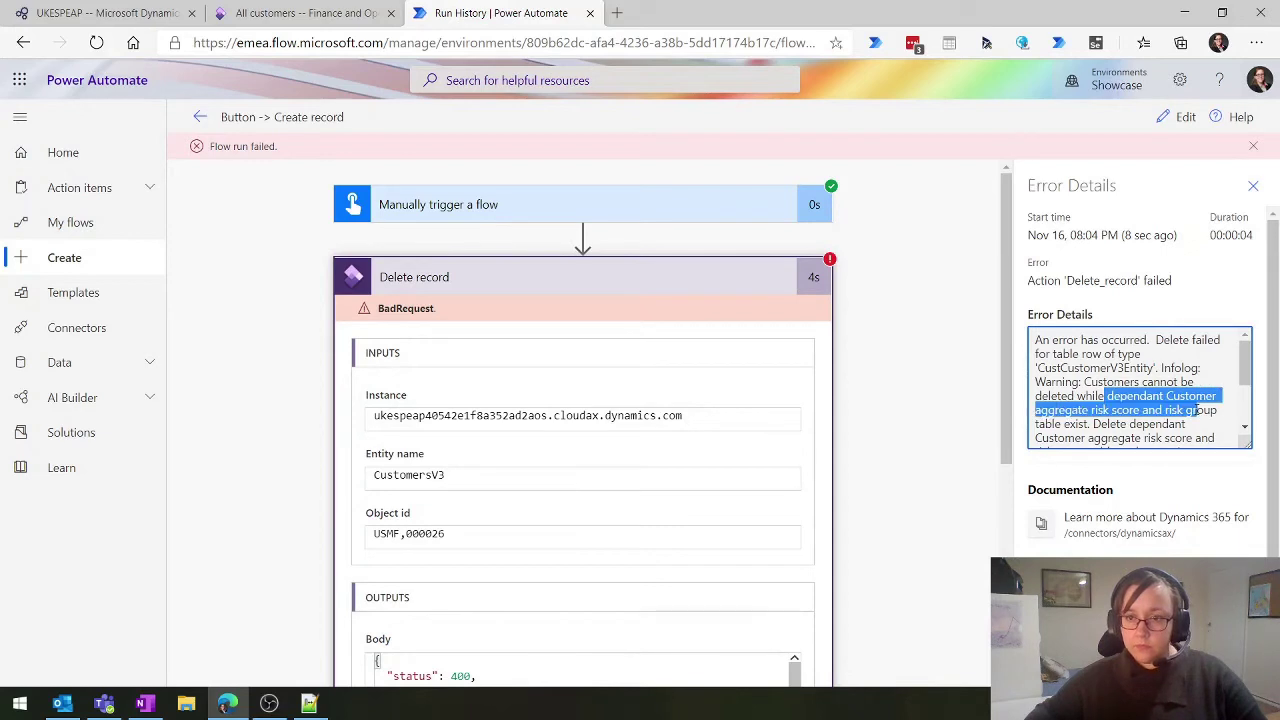
Read the failed Delete record run's error details, and view the customer's credit management options in Finance and Operations
scroll(1221, 410, down, 1)
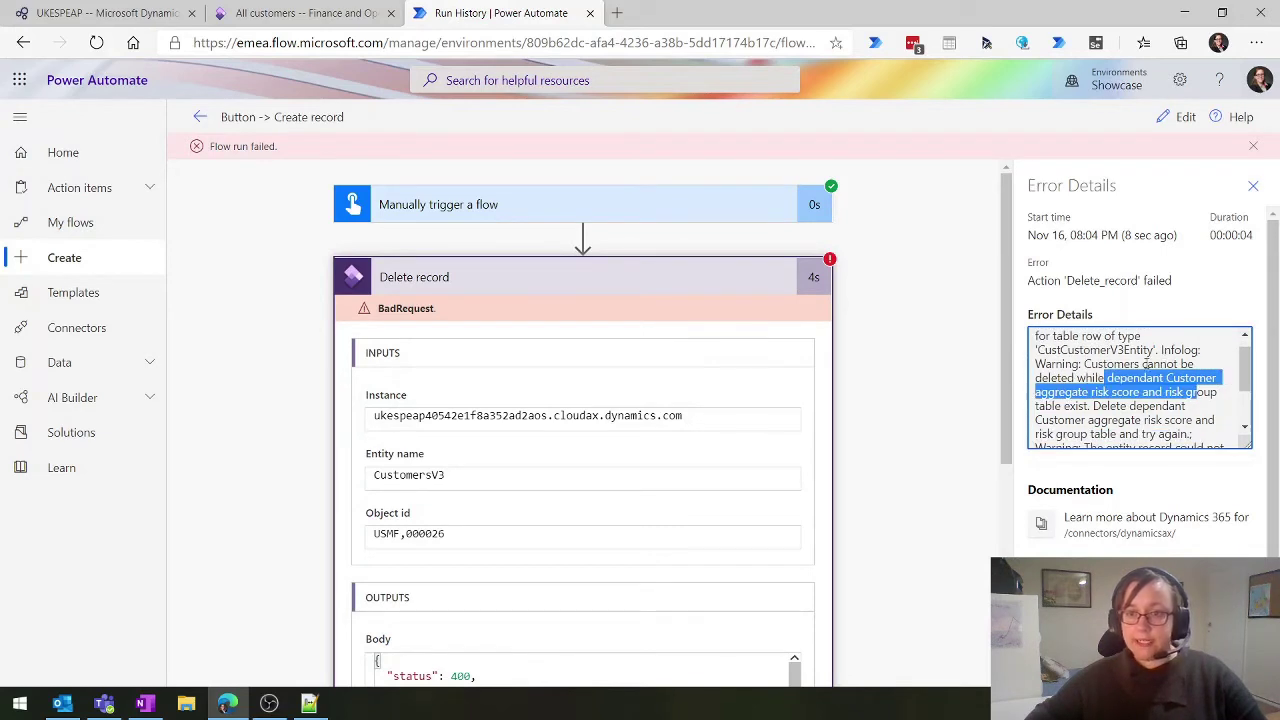
drag(1108, 363, 1170, 444)
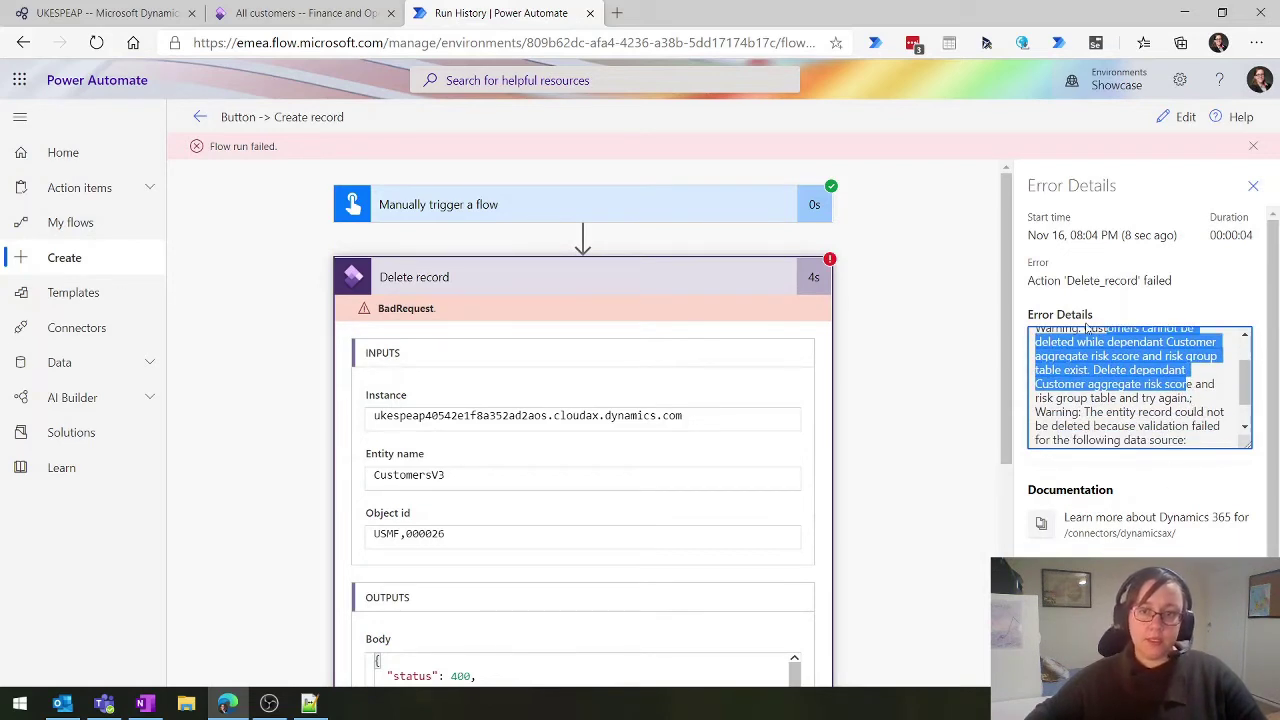
click(305, 13)
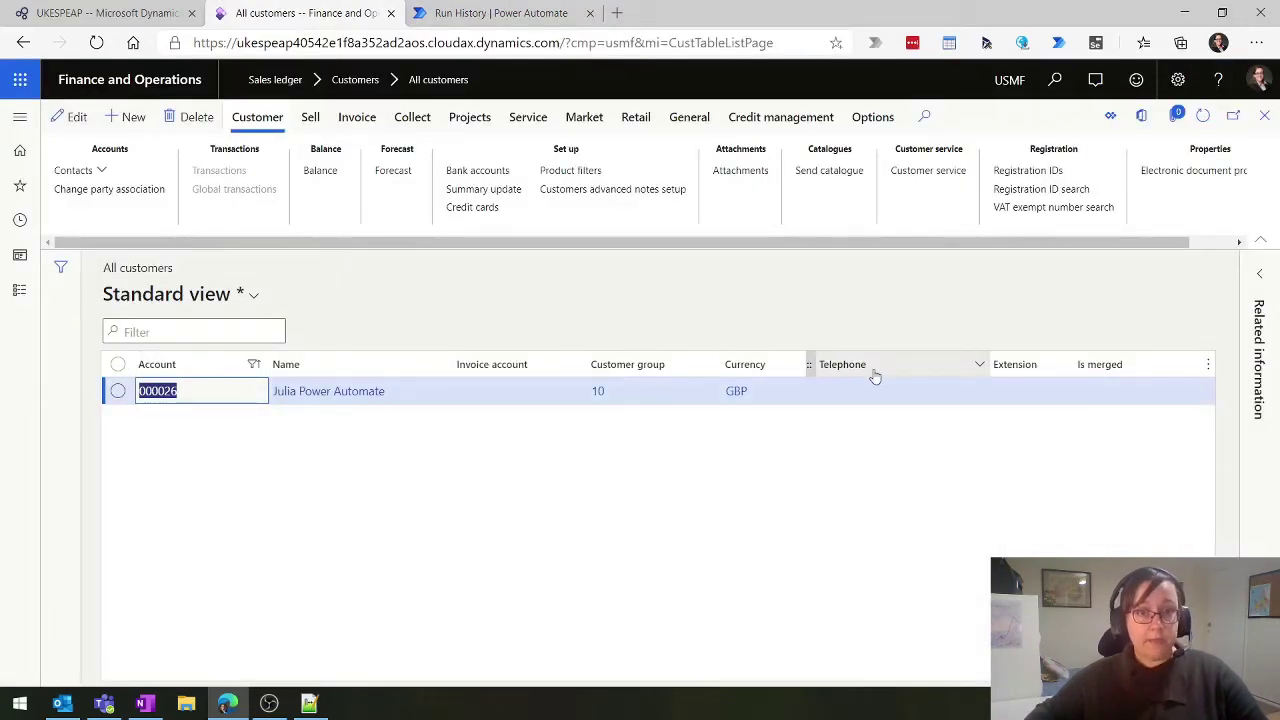
click(800, 118)
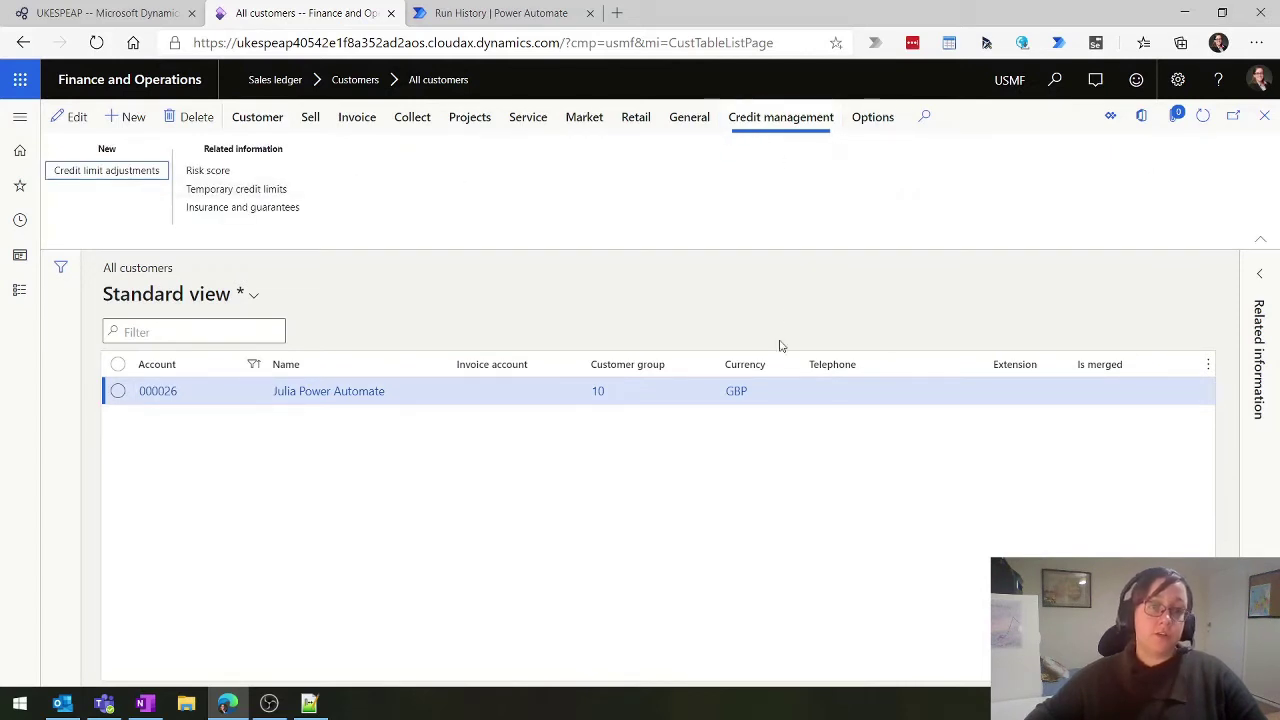
mouse_move(765, 407)
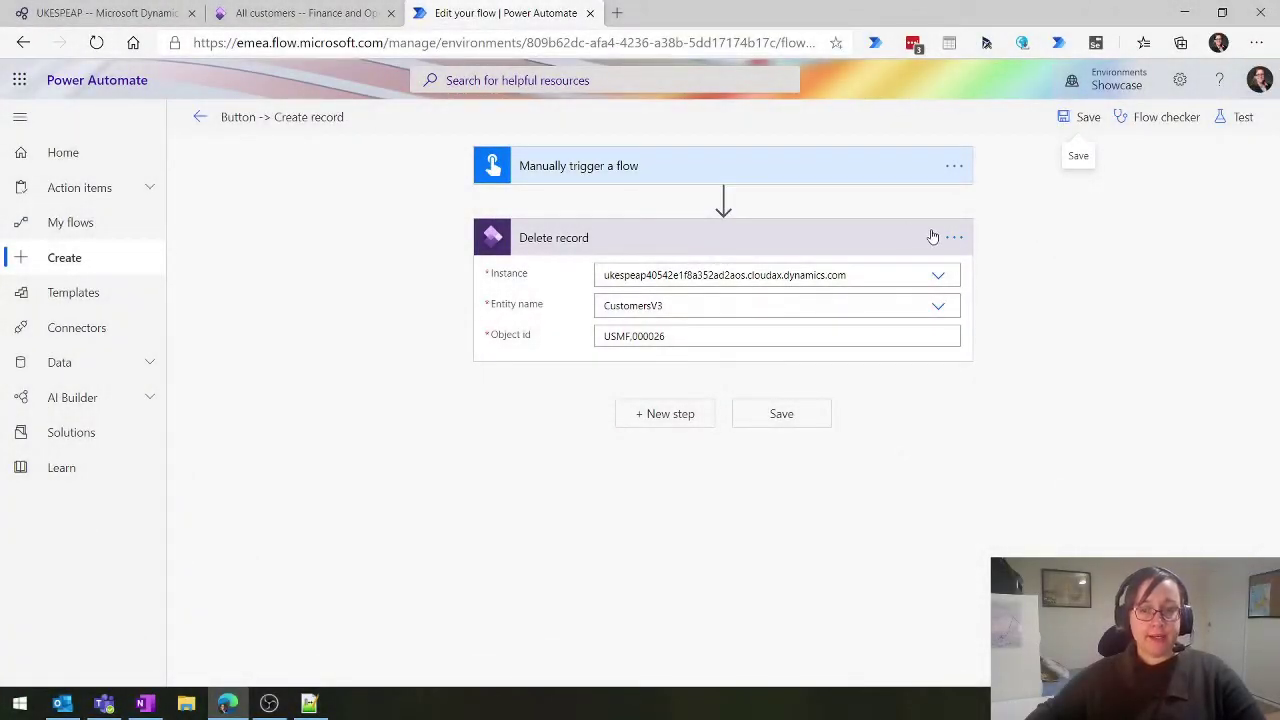
Delete the Delete record action from the flow in Power Automate
click(953, 239)
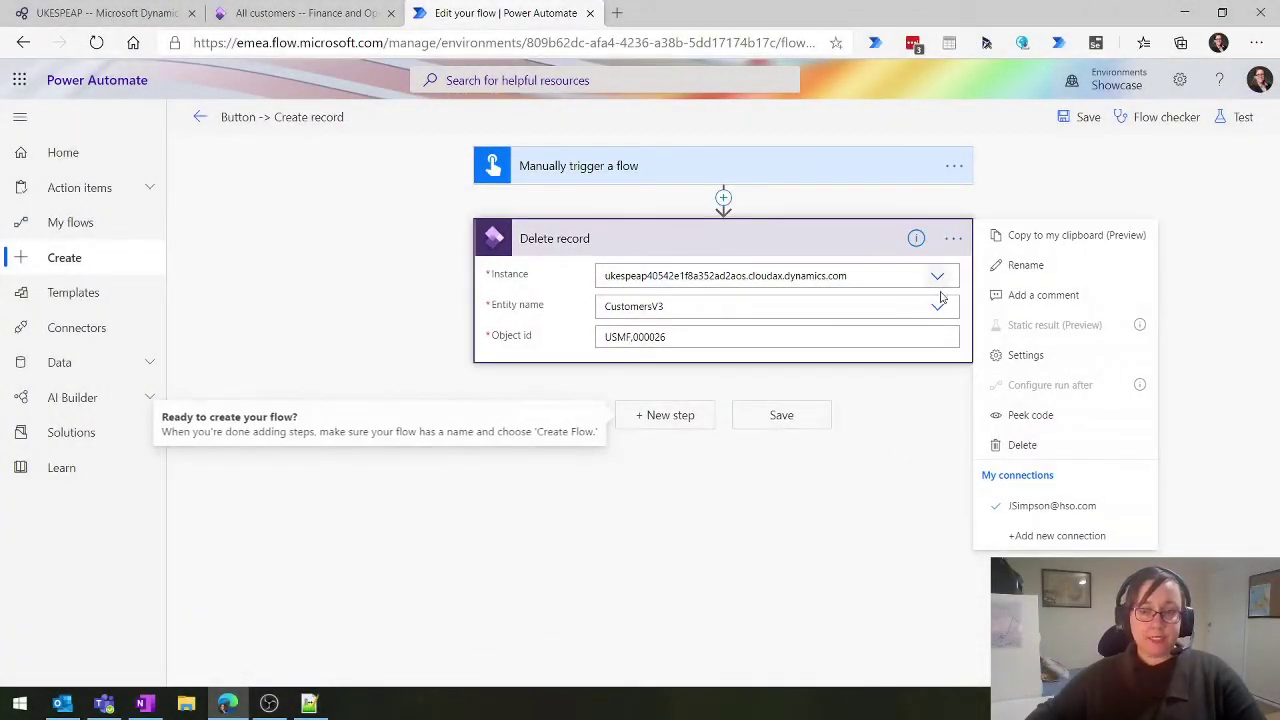
click(1025, 452)
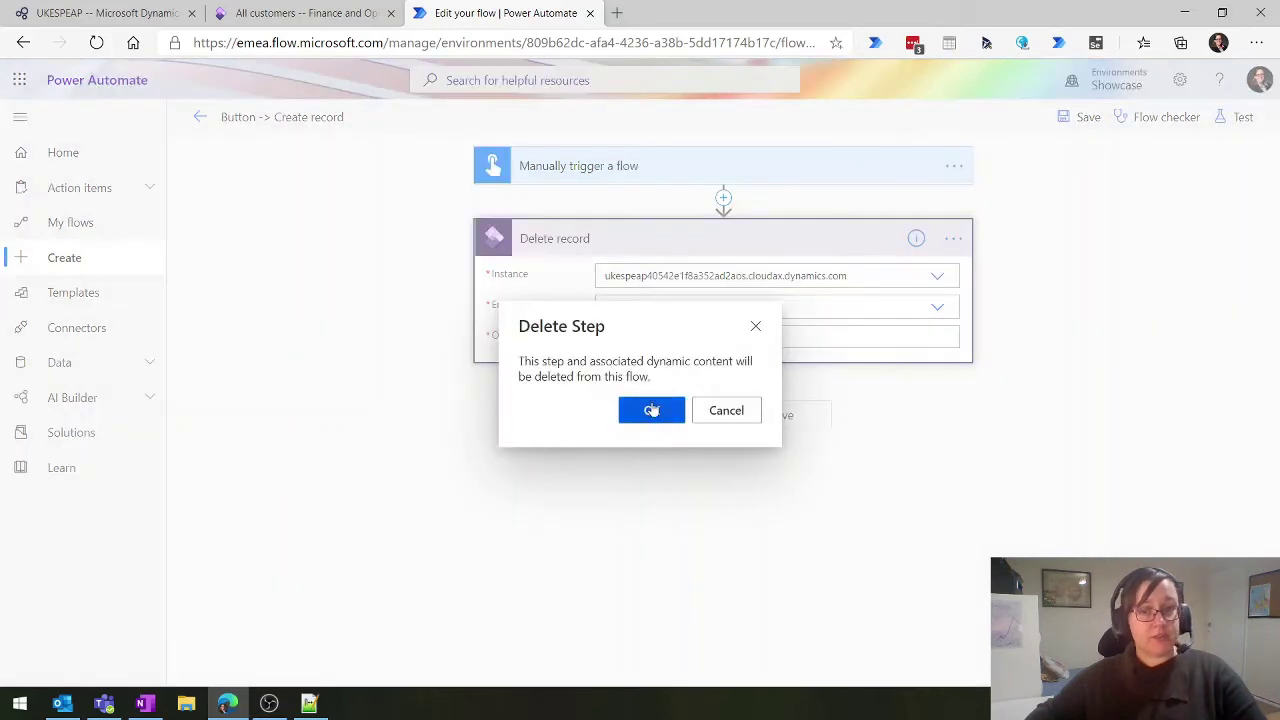
click(651, 408)
Add an Execute action step from the Dynamics 365 for Fin & Ops connector below the manual trigger
click(694, 245)
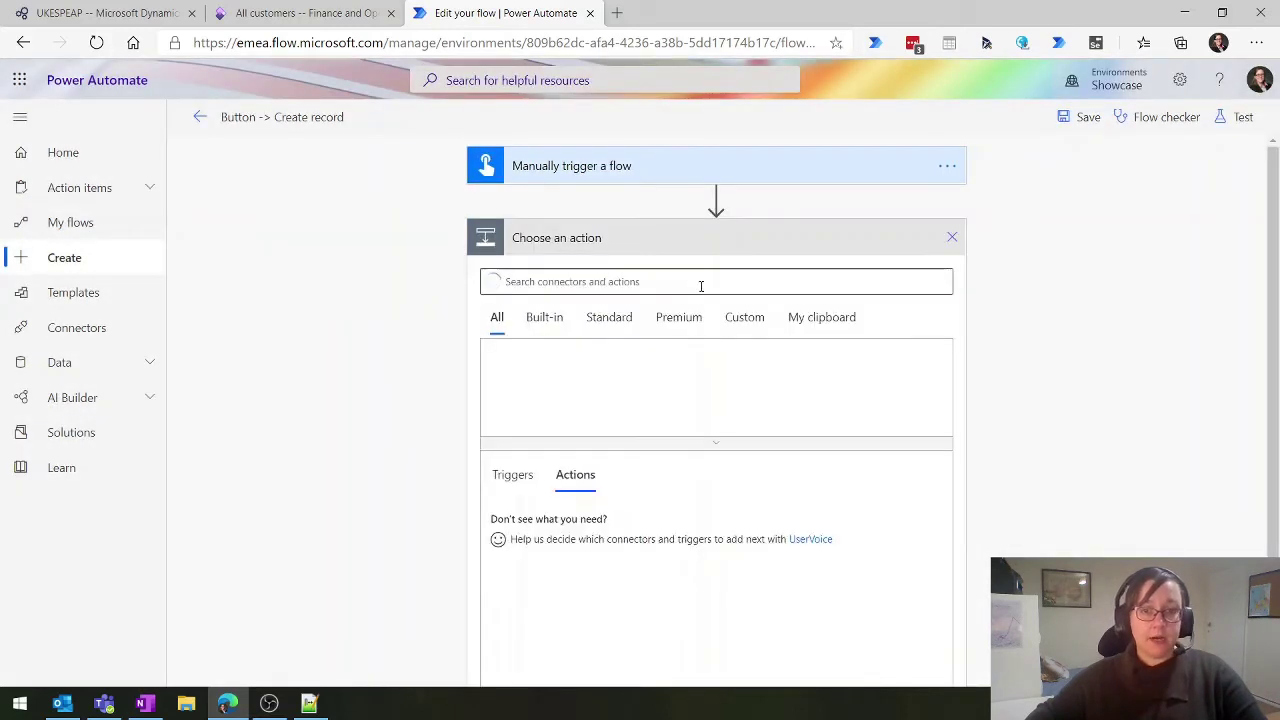
text(dynamics)
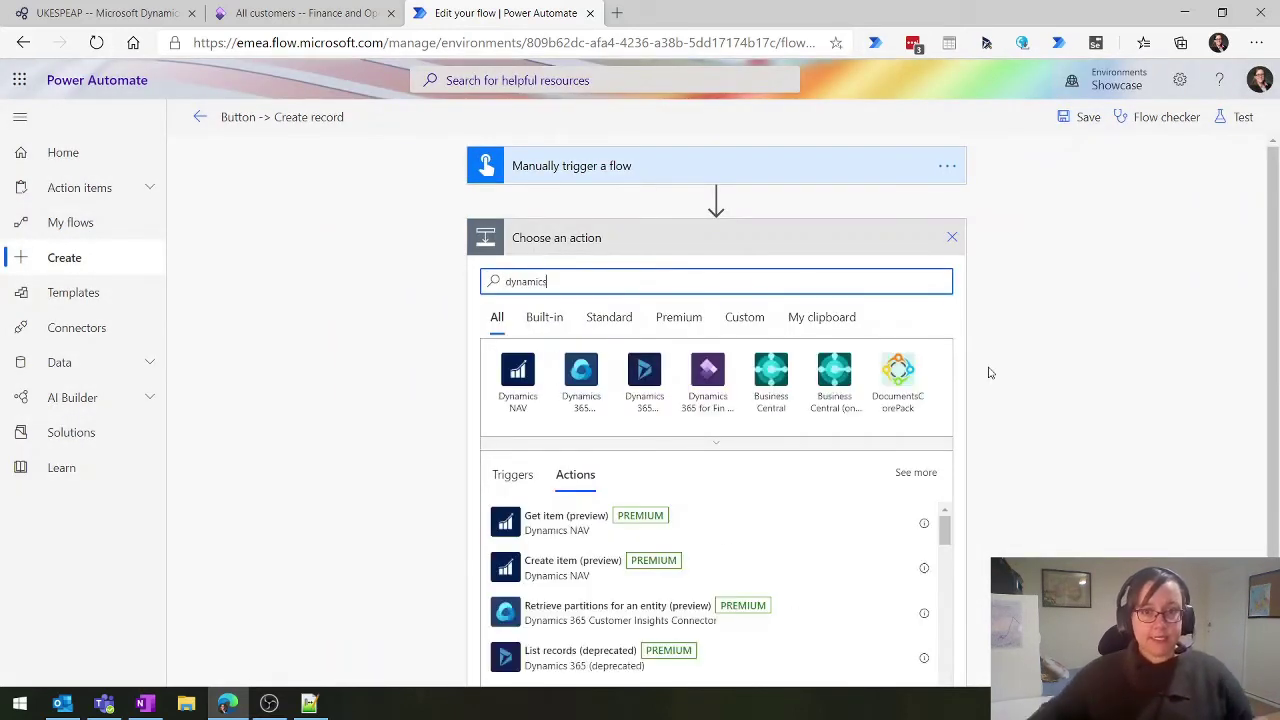
click(707, 378)
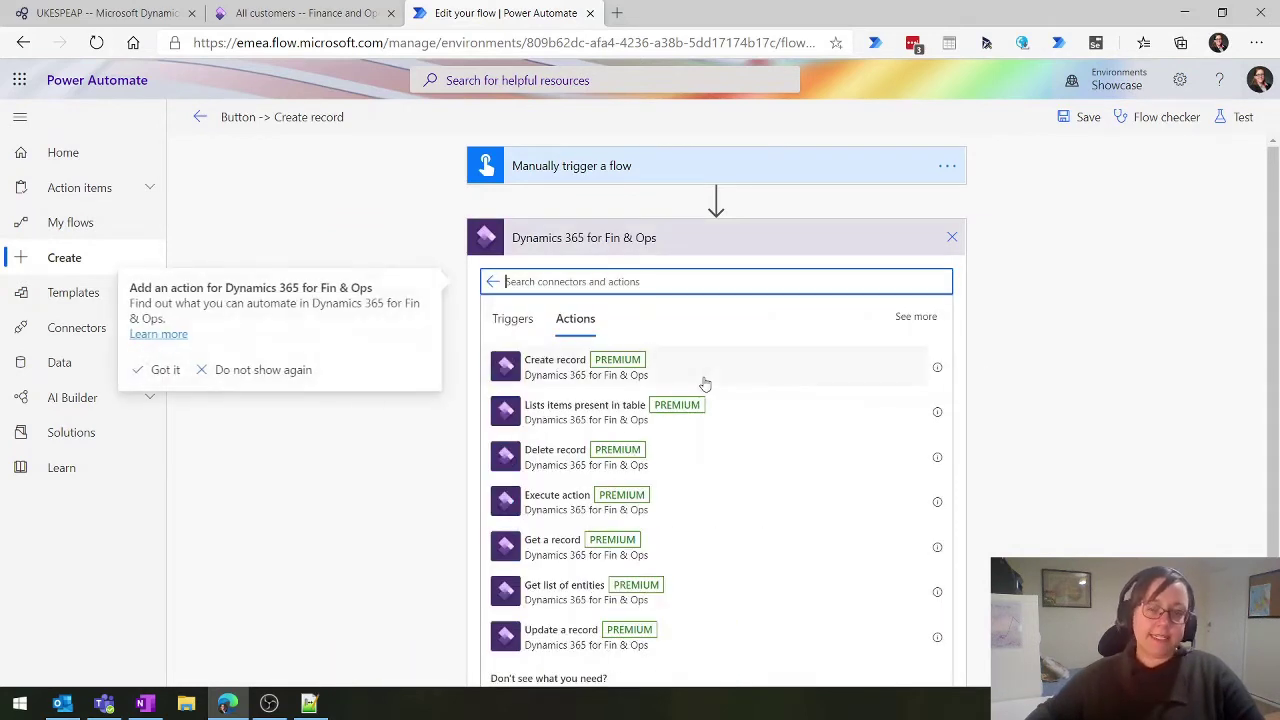
click(545, 517)
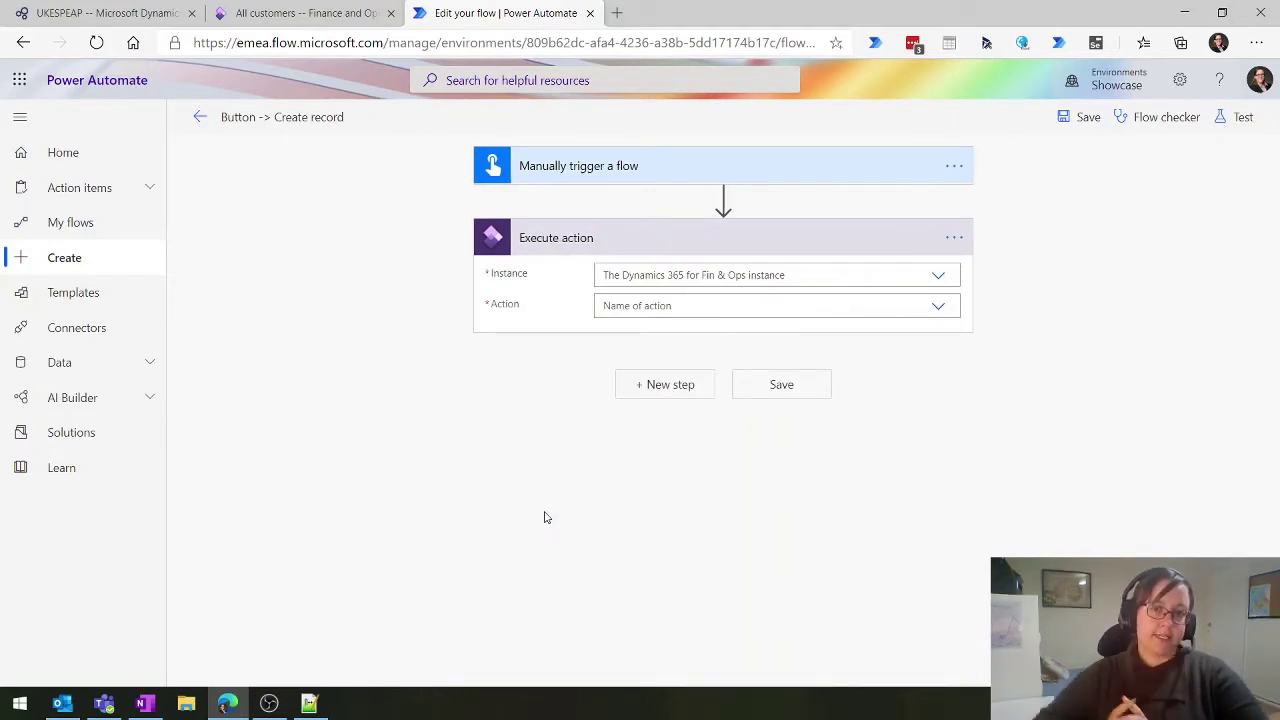
Set the Execute action's instance to ukespeap40542e1f8a352ad2aos.cloudax.dynamics.com
click(684, 279)
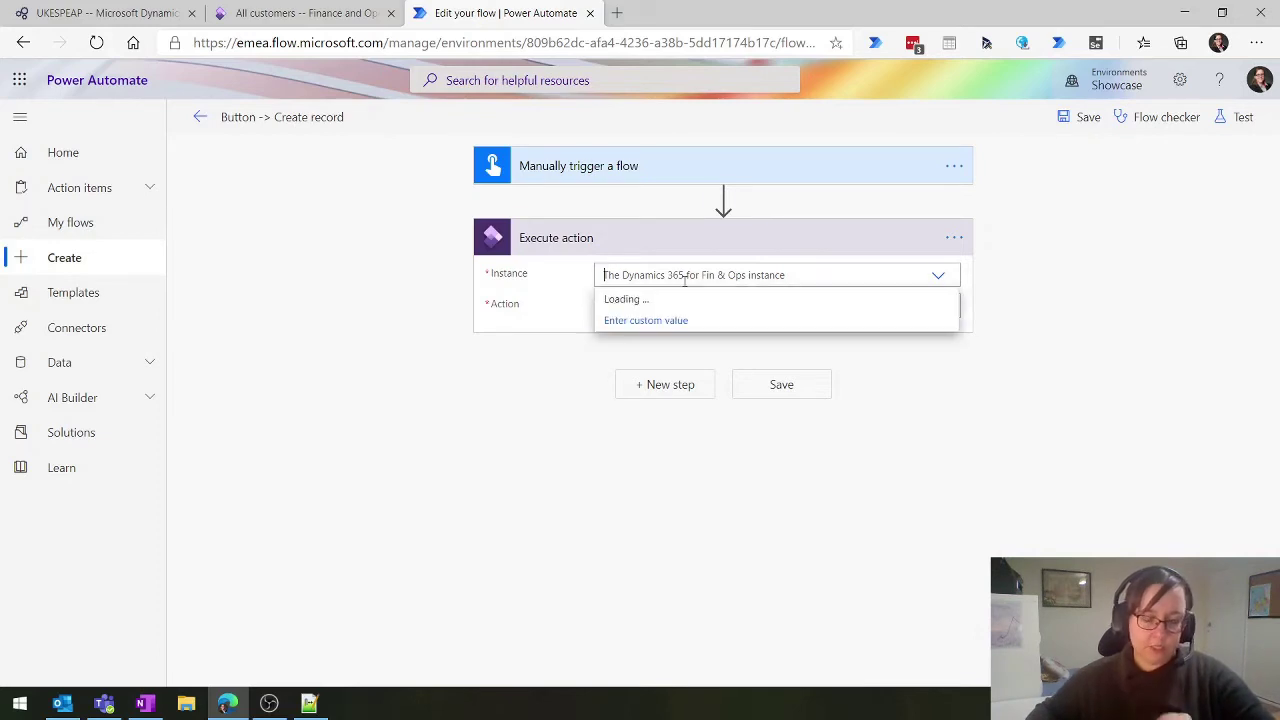
text(ukesp)
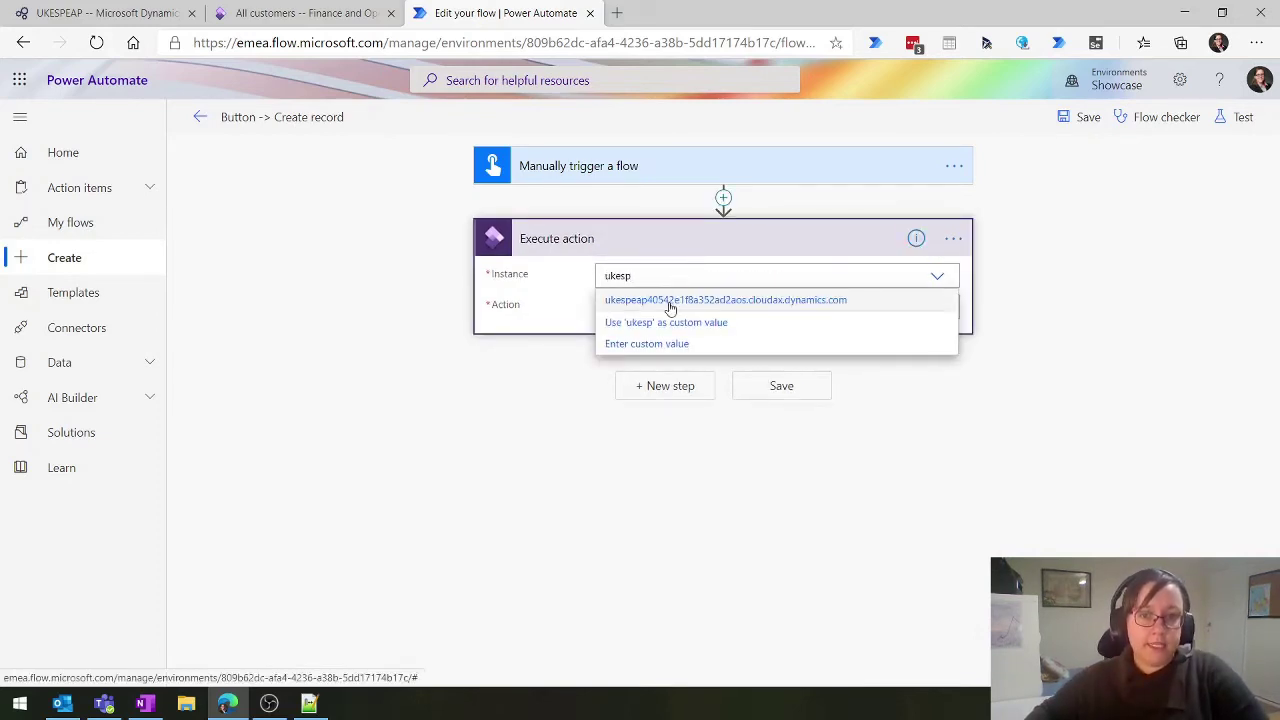
click(670, 304)
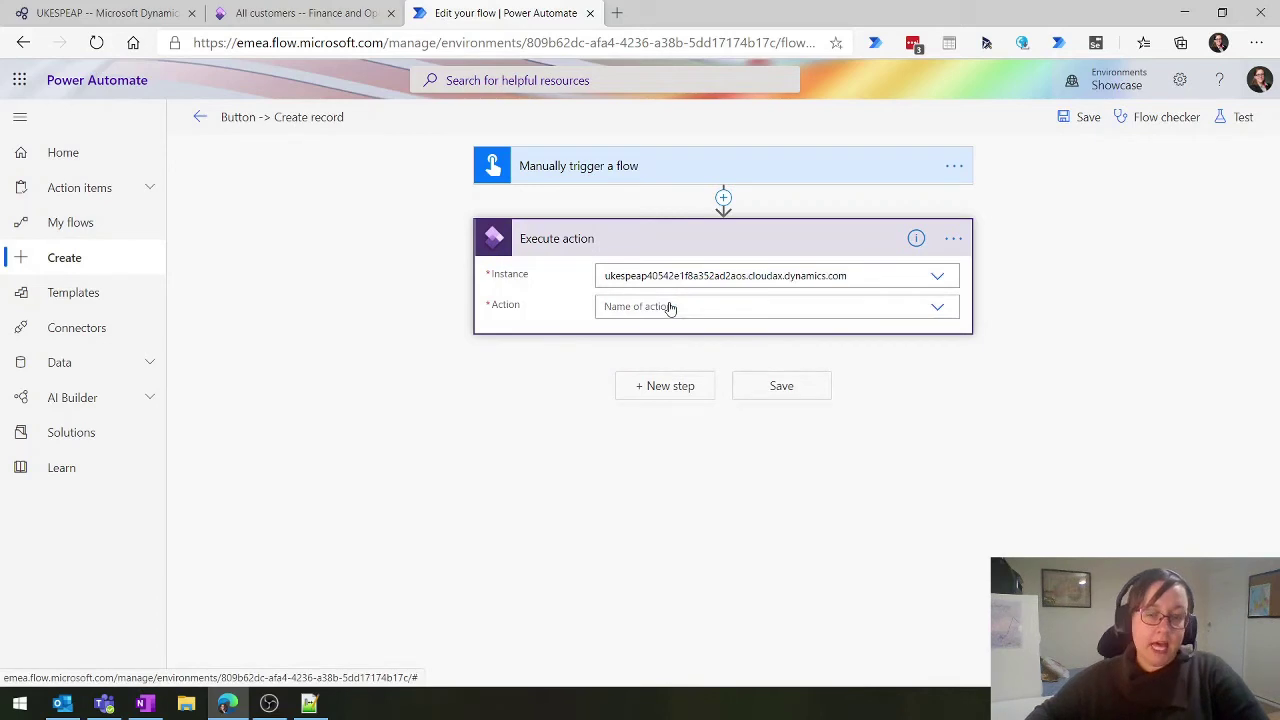
Examine the actions available for the Execute action step, including the business events, data management, document routing and dual-write ones
click(938, 309)
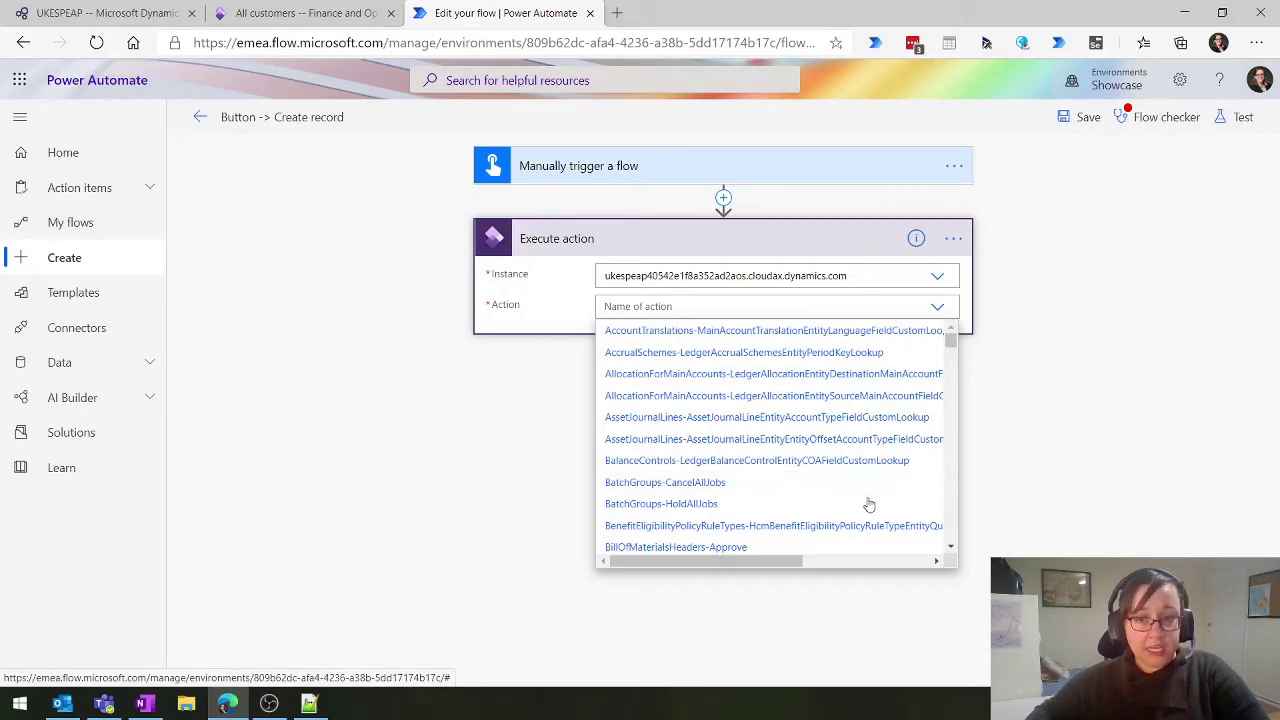
scroll(880, 400, down, 4)
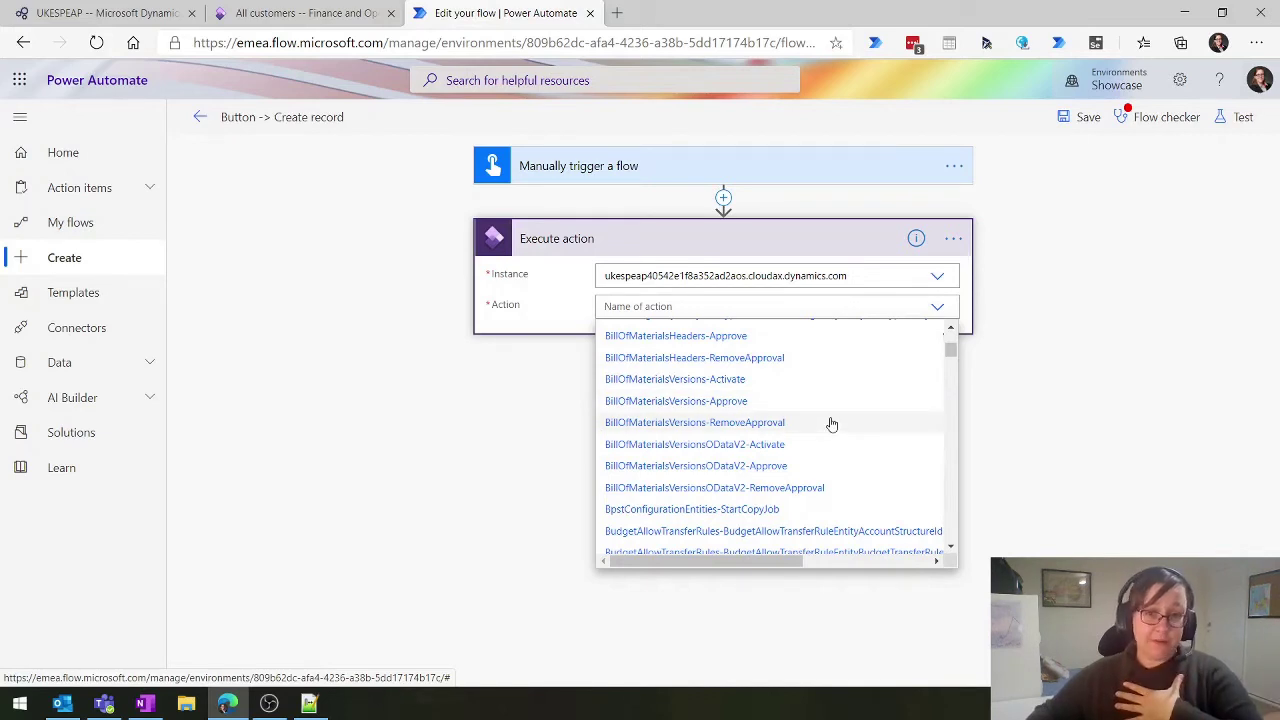
scroll(826, 420, down, 1)
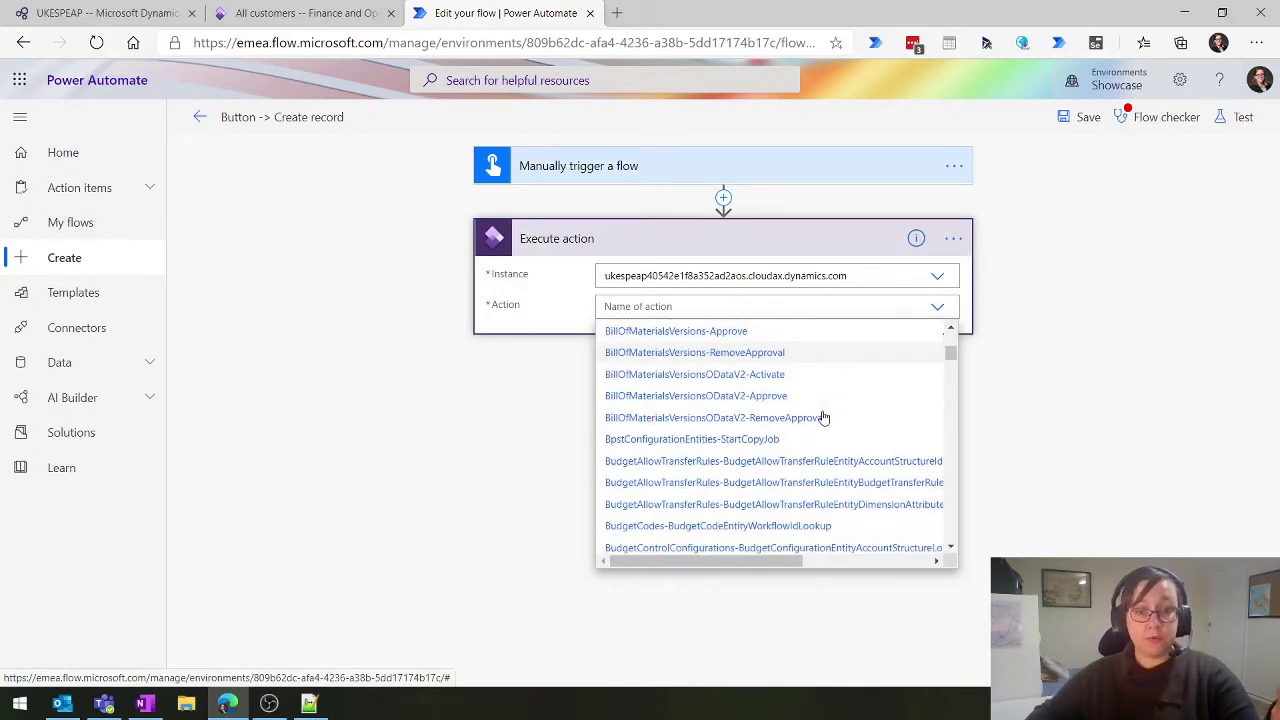
scroll(824, 417, down, 2)
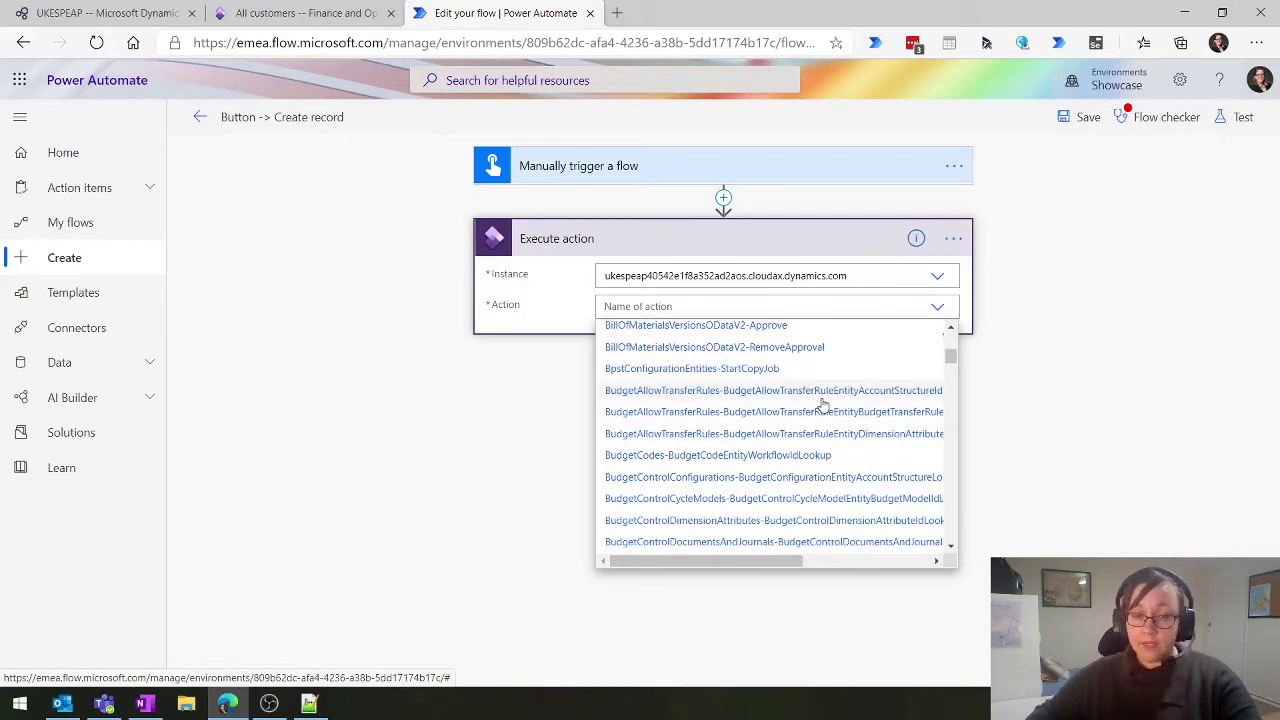
scroll(797, 483, down, 2)
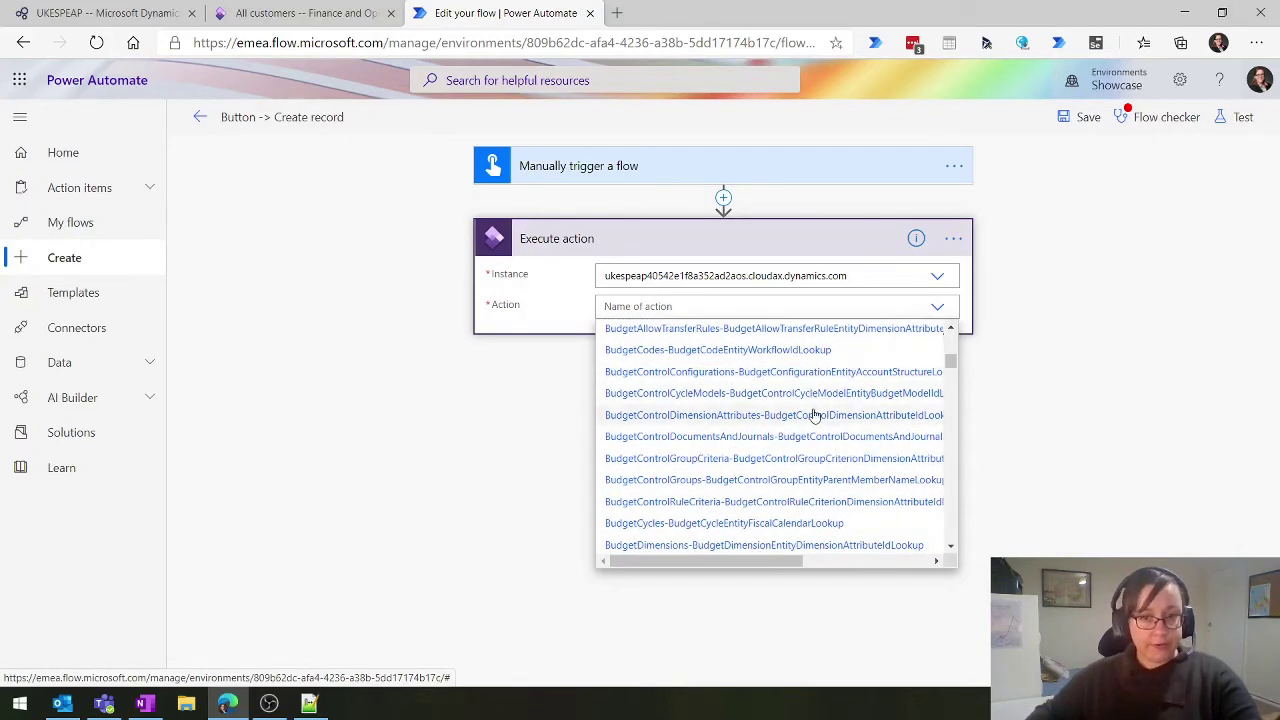
scroll(814, 415, down, 6)
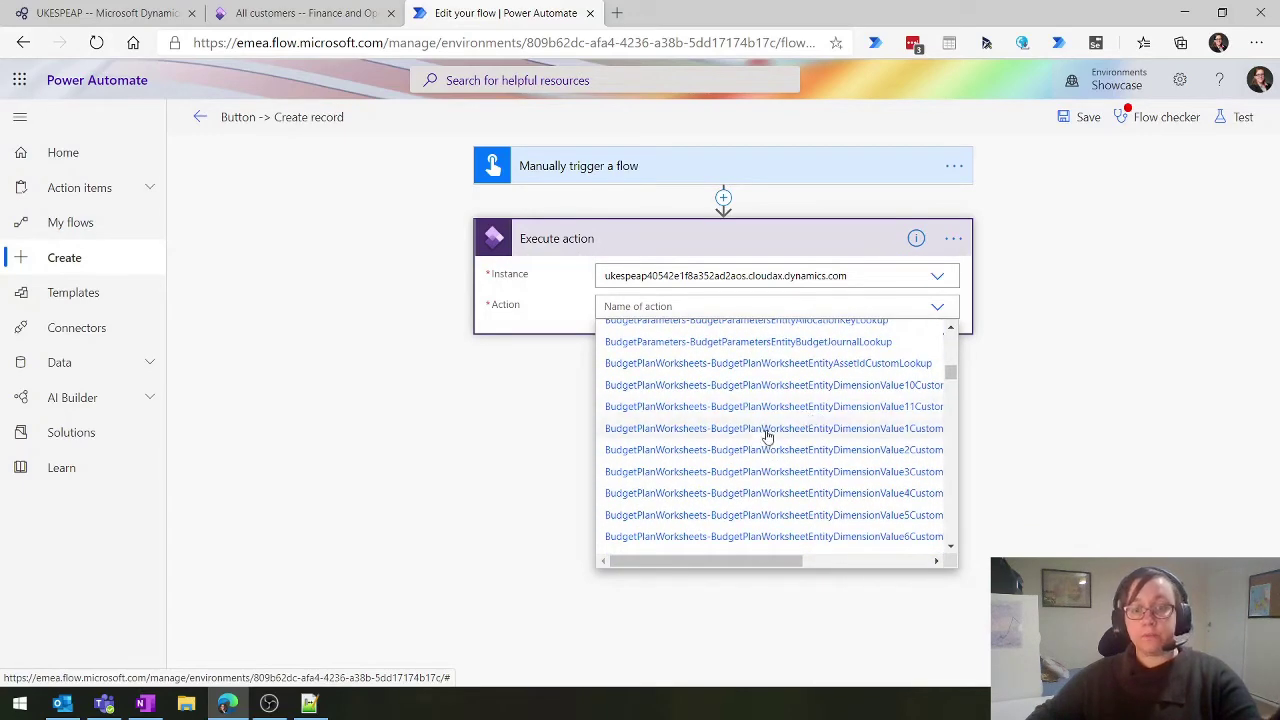
scroll(766, 430, down, 3)
scroll(766, 430, down, 5)
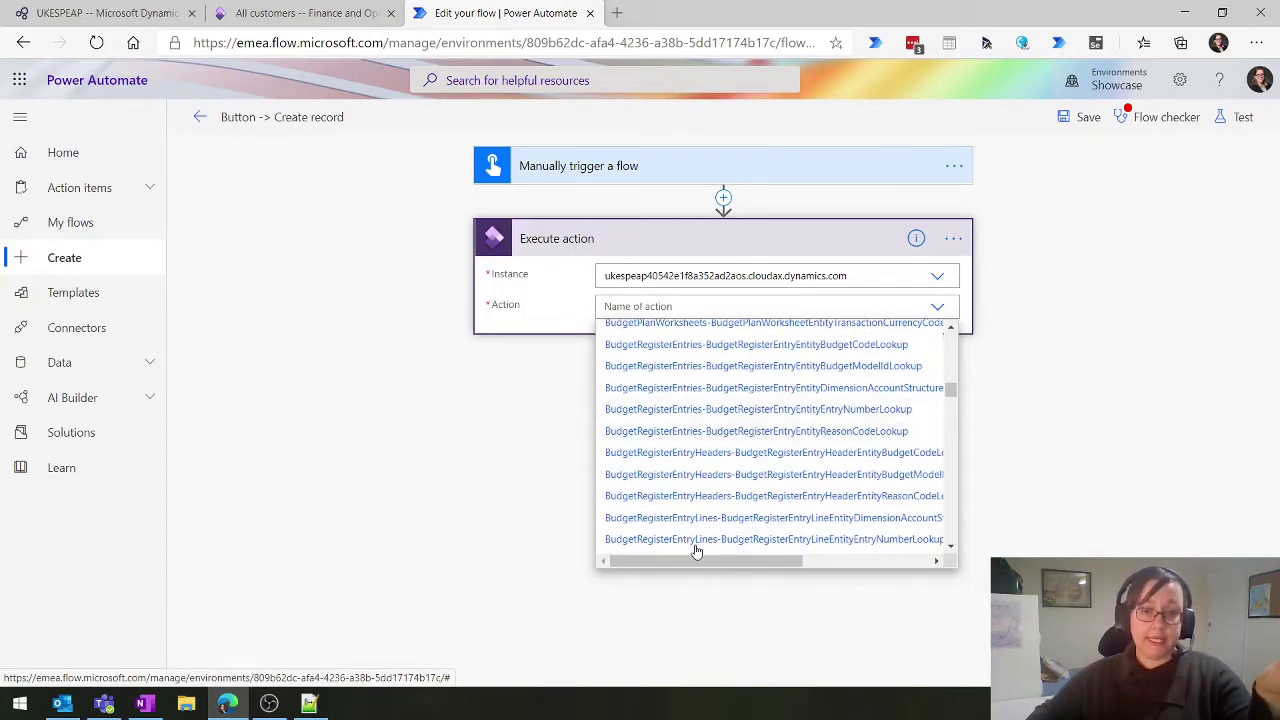
scroll(695, 485, down, 2)
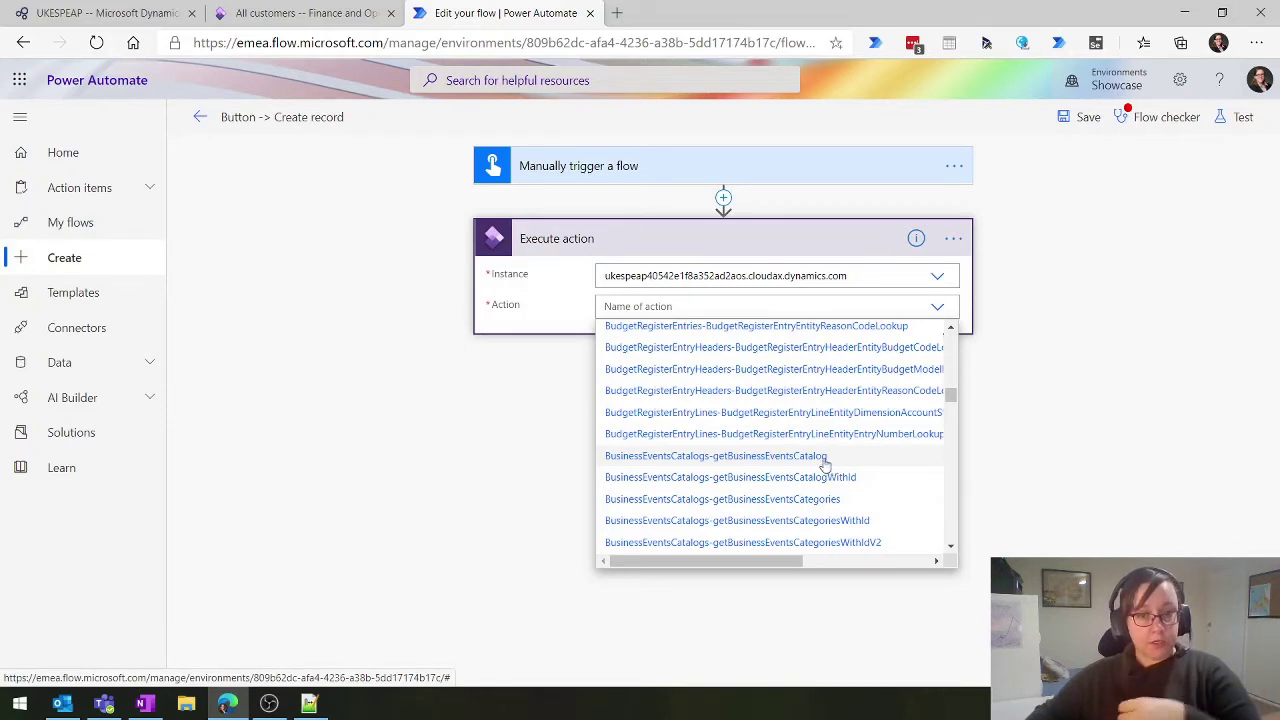
scroll(825, 465, down, 3)
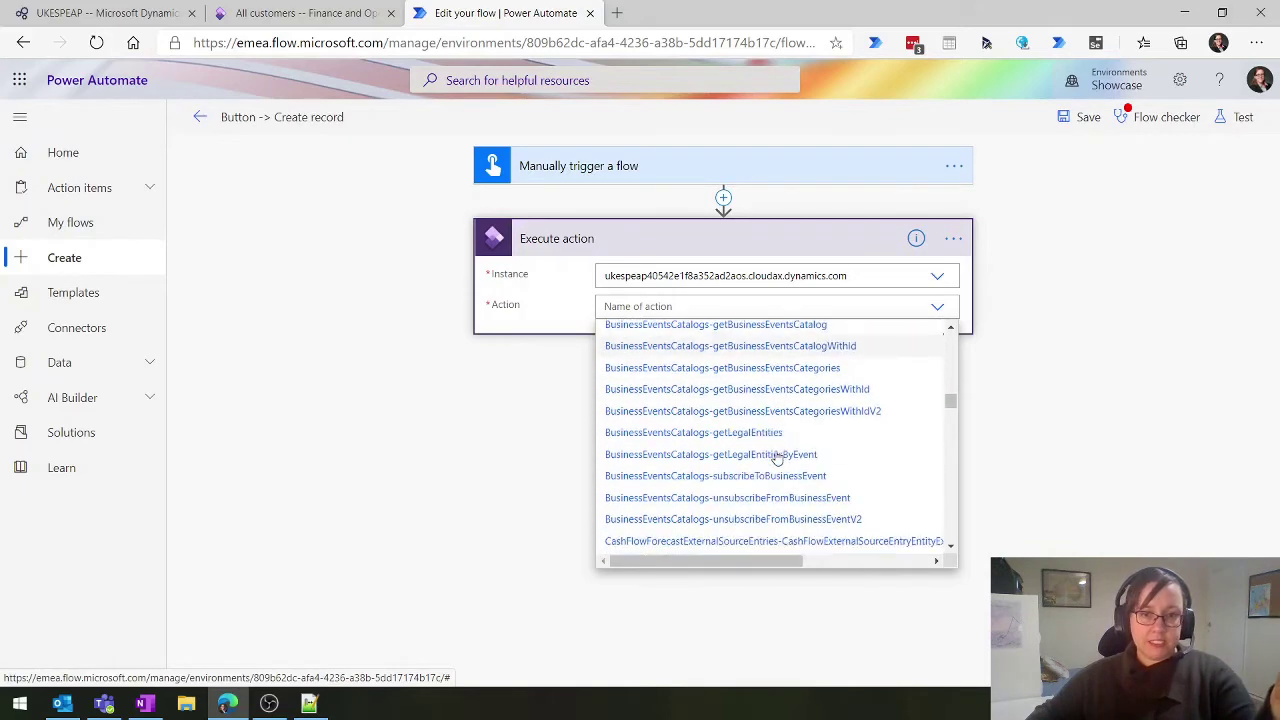
scroll(777, 458, down, 2)
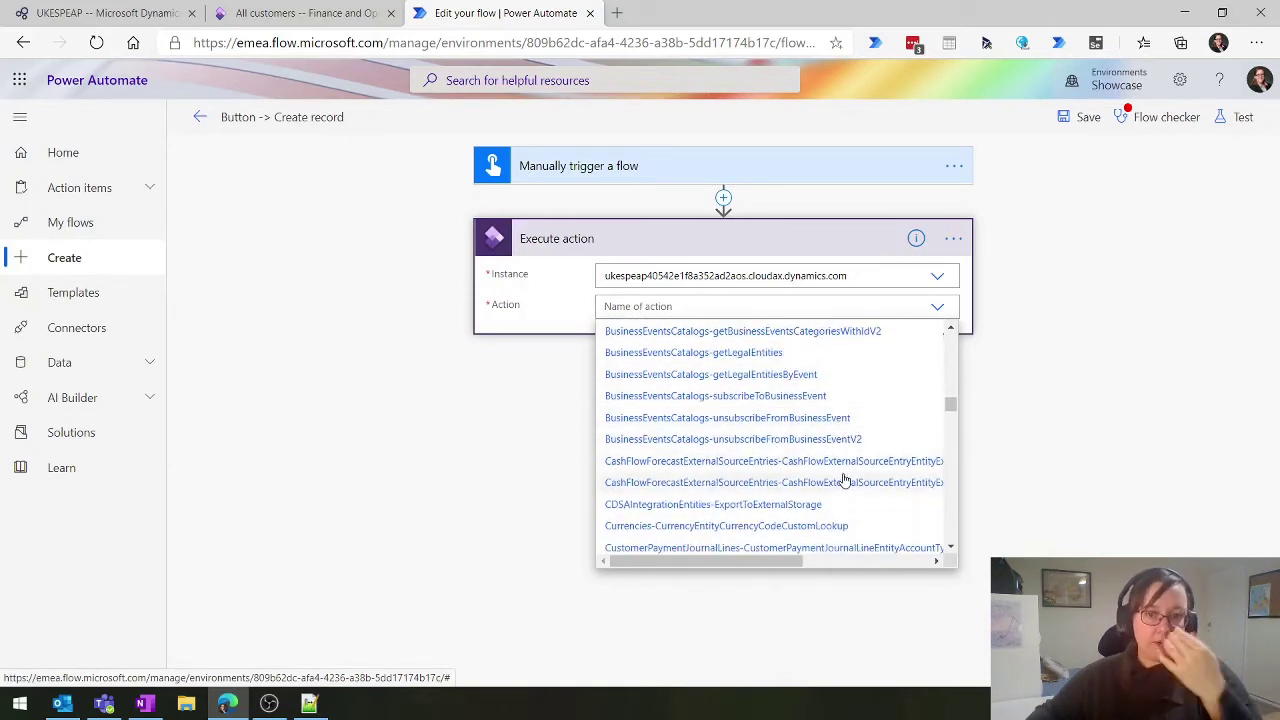
scroll(843, 480, down, 3)
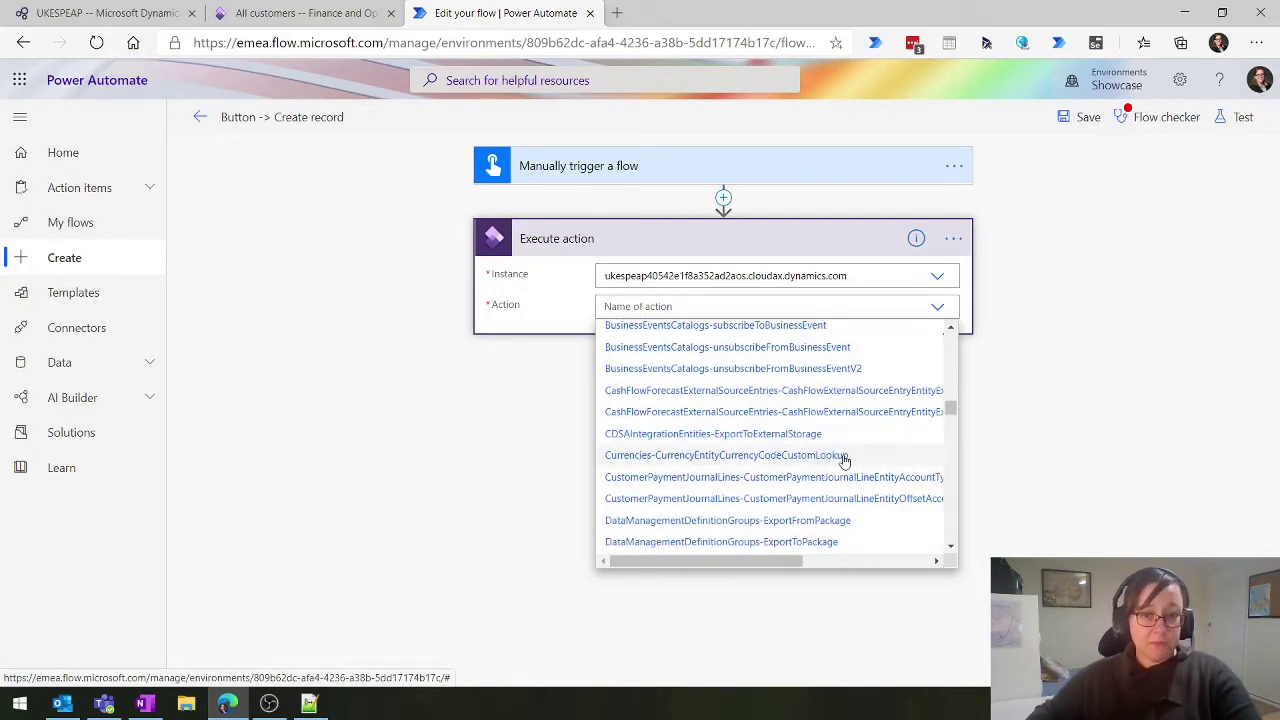
scroll(843, 458, down, 5)
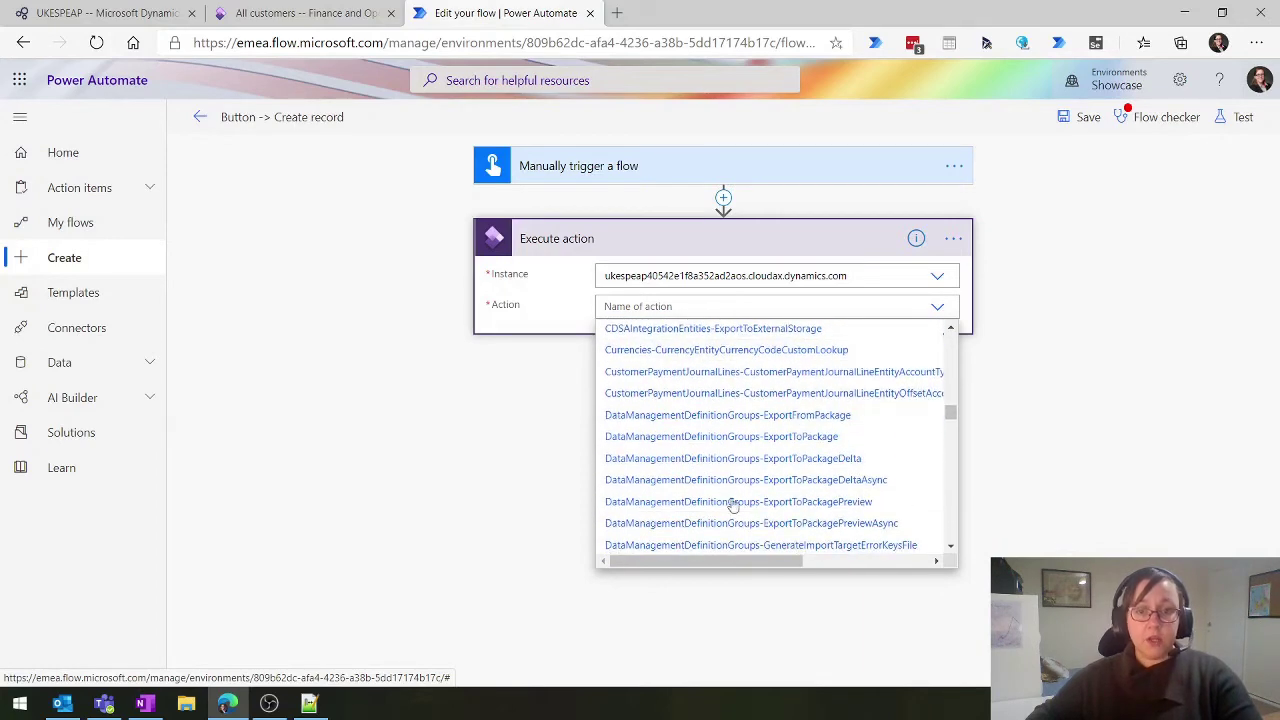
scroll(855, 510, down, 1)
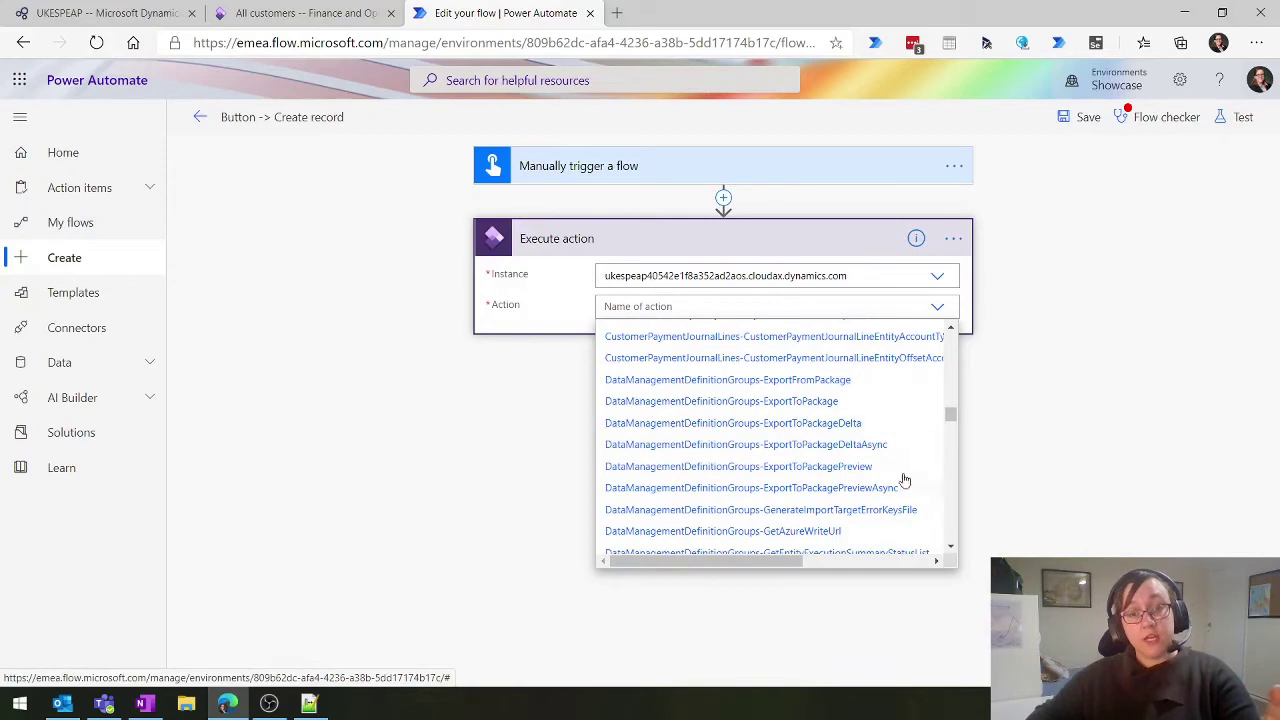
scroll(870, 462, down, 1)
scroll(868, 460, down, 3)
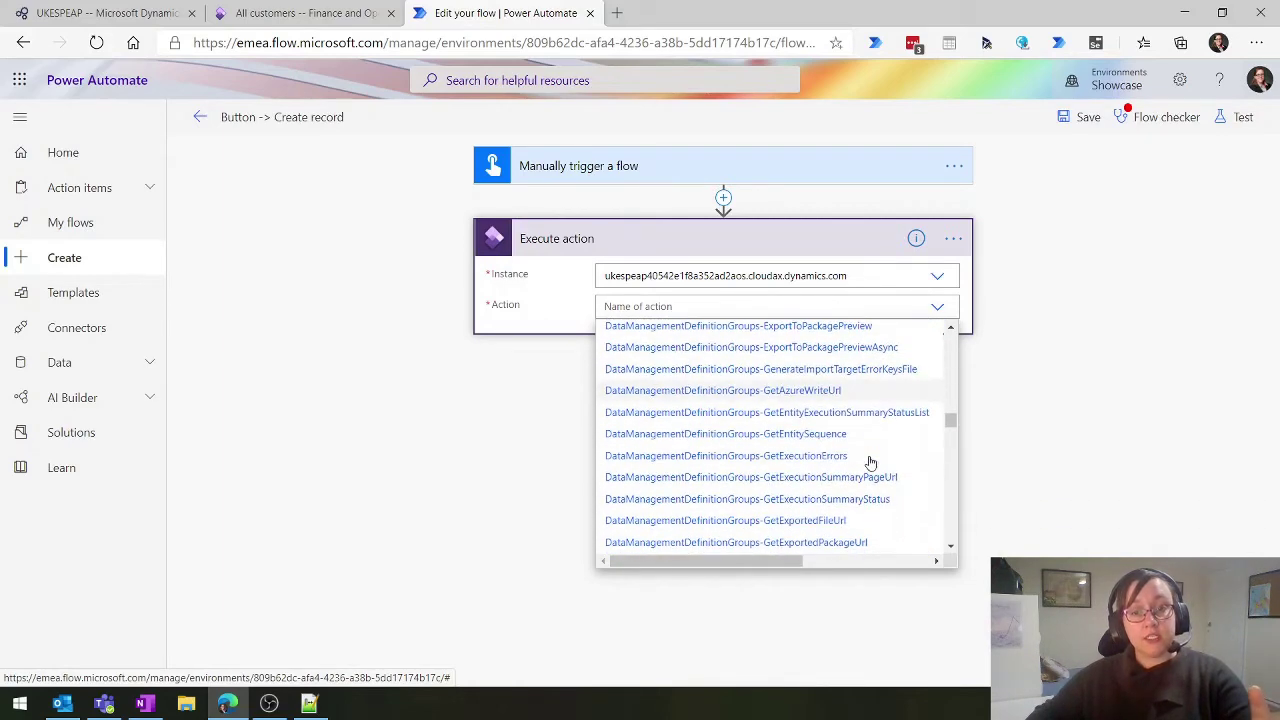
scroll(817, 483, down, 2)
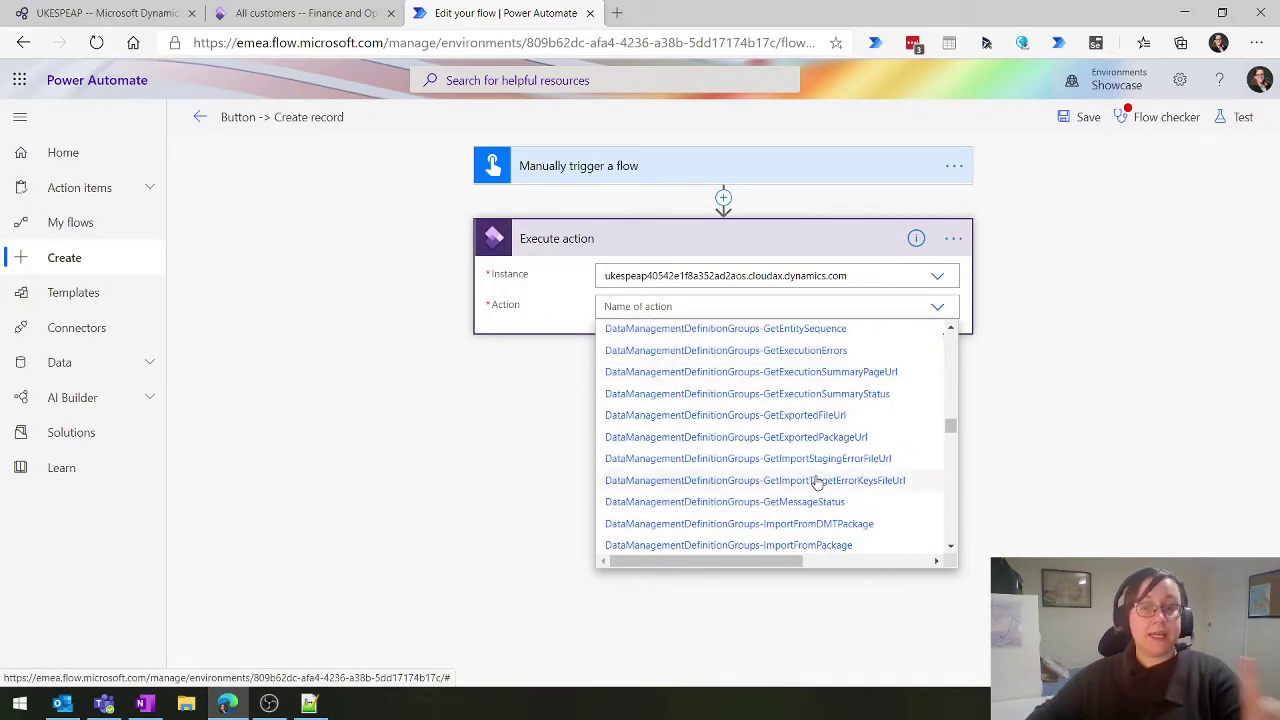
scroll(817, 483, down, 5)
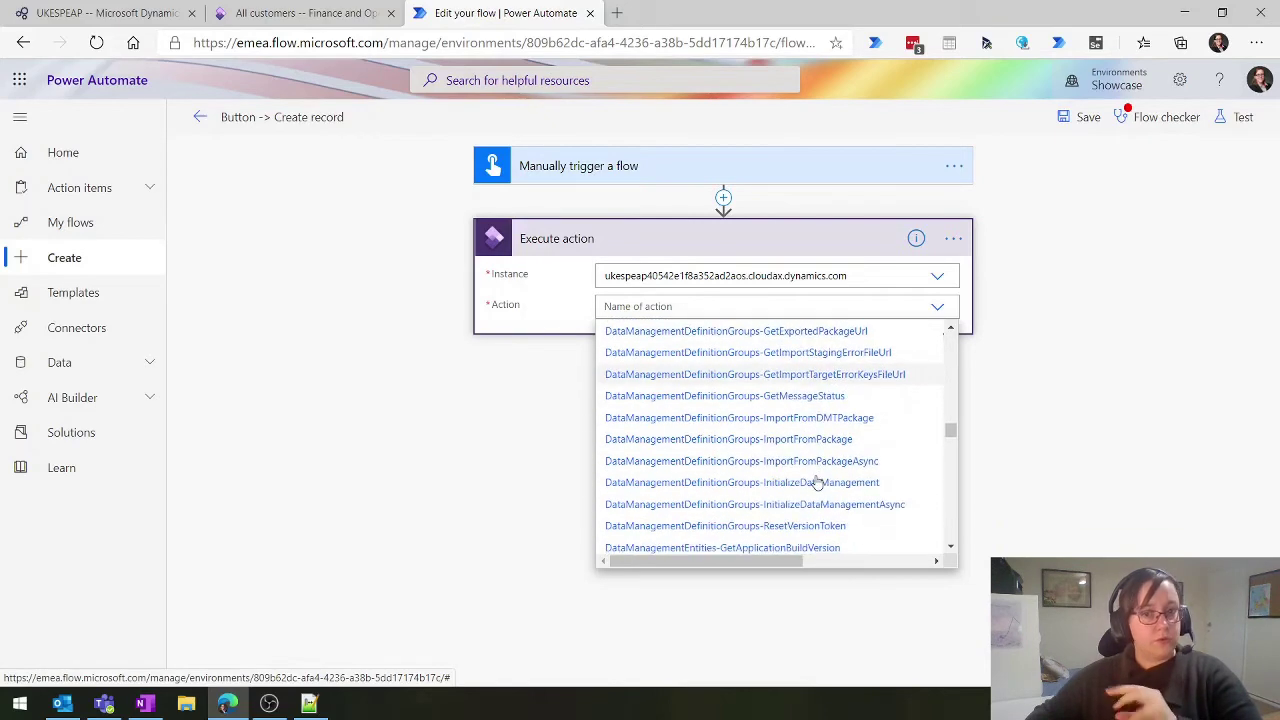
scroll(815, 481, down, 4)
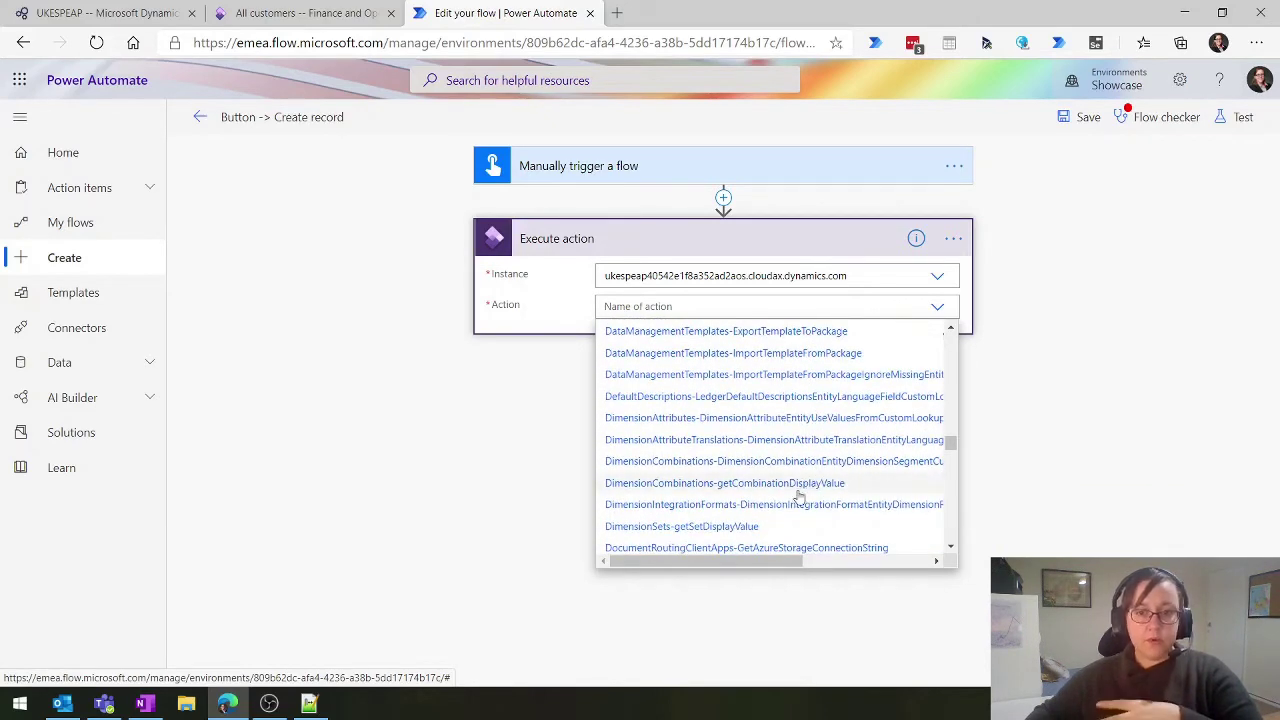
scroll(800, 495, down, 3)
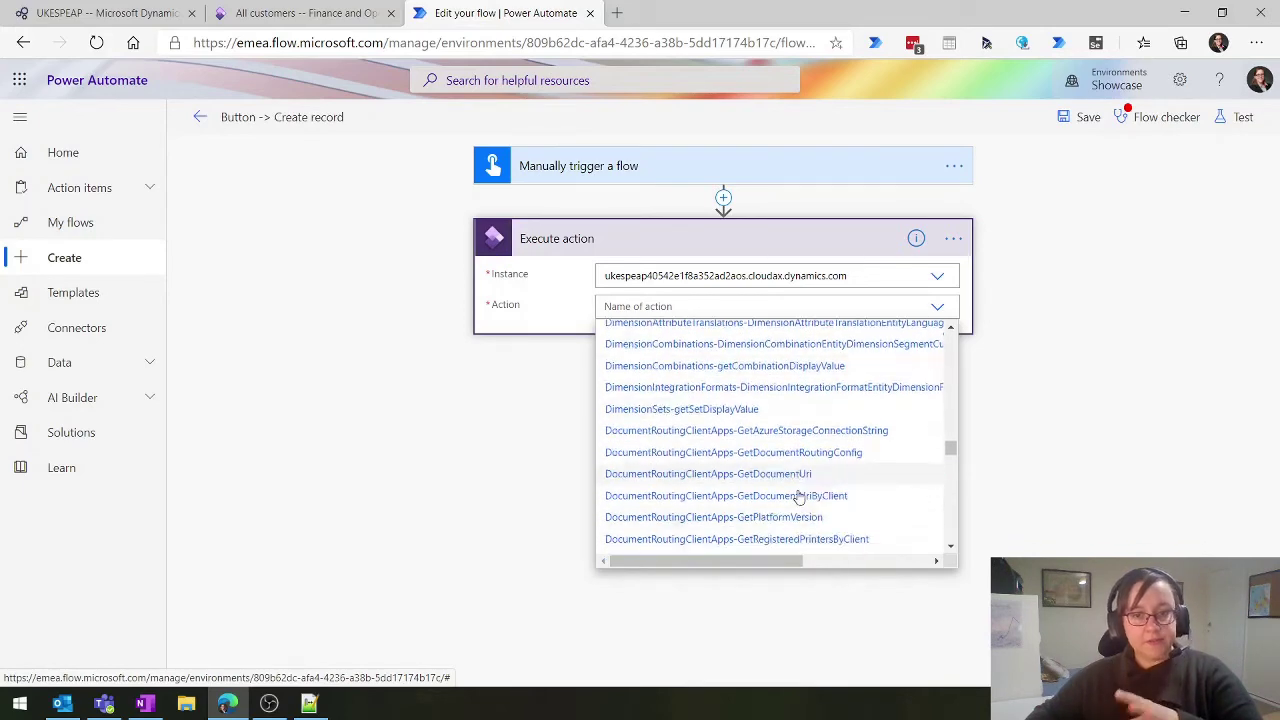
scroll(800, 497, down, 1)
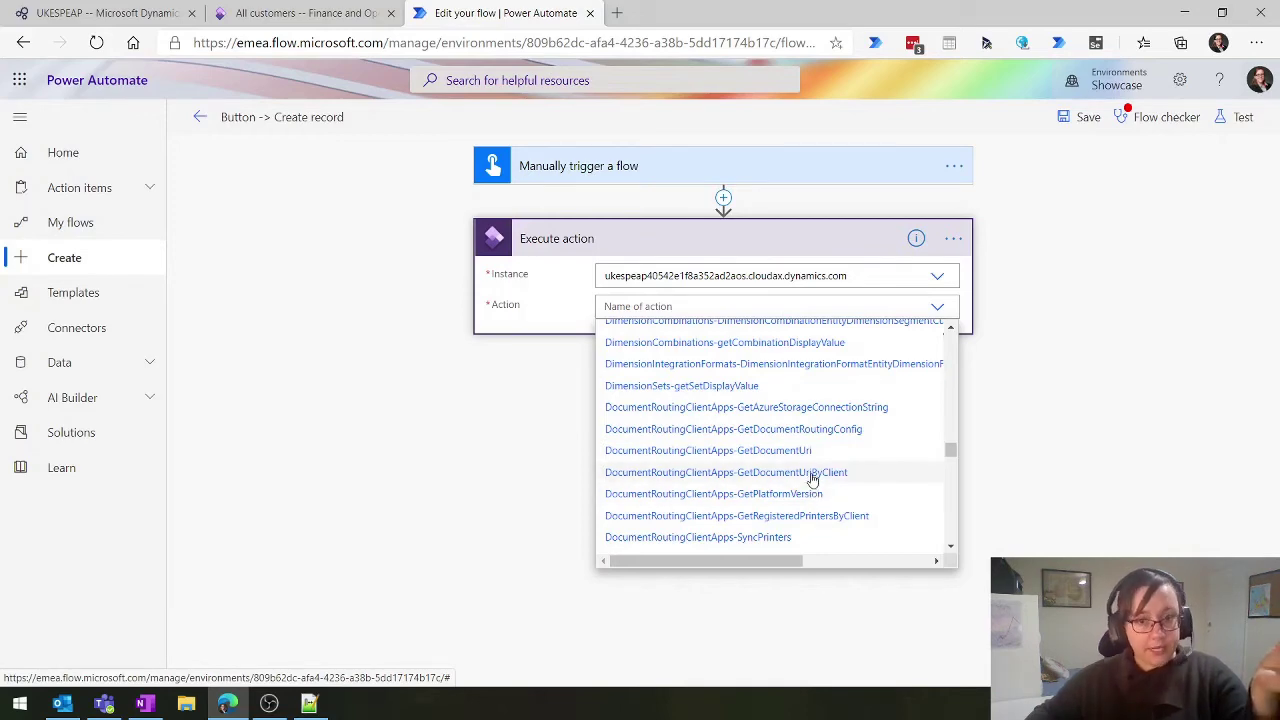
scroll(812, 478, down, 5)
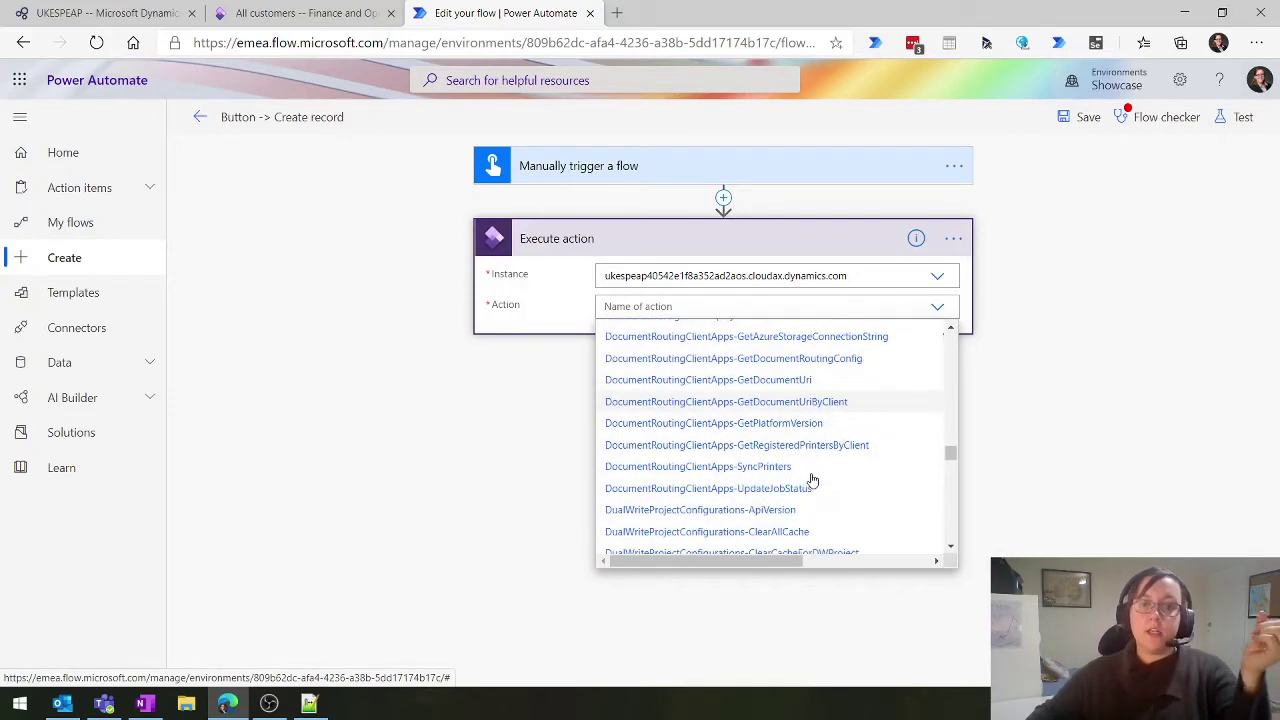
scroll(812, 467, down, 2)
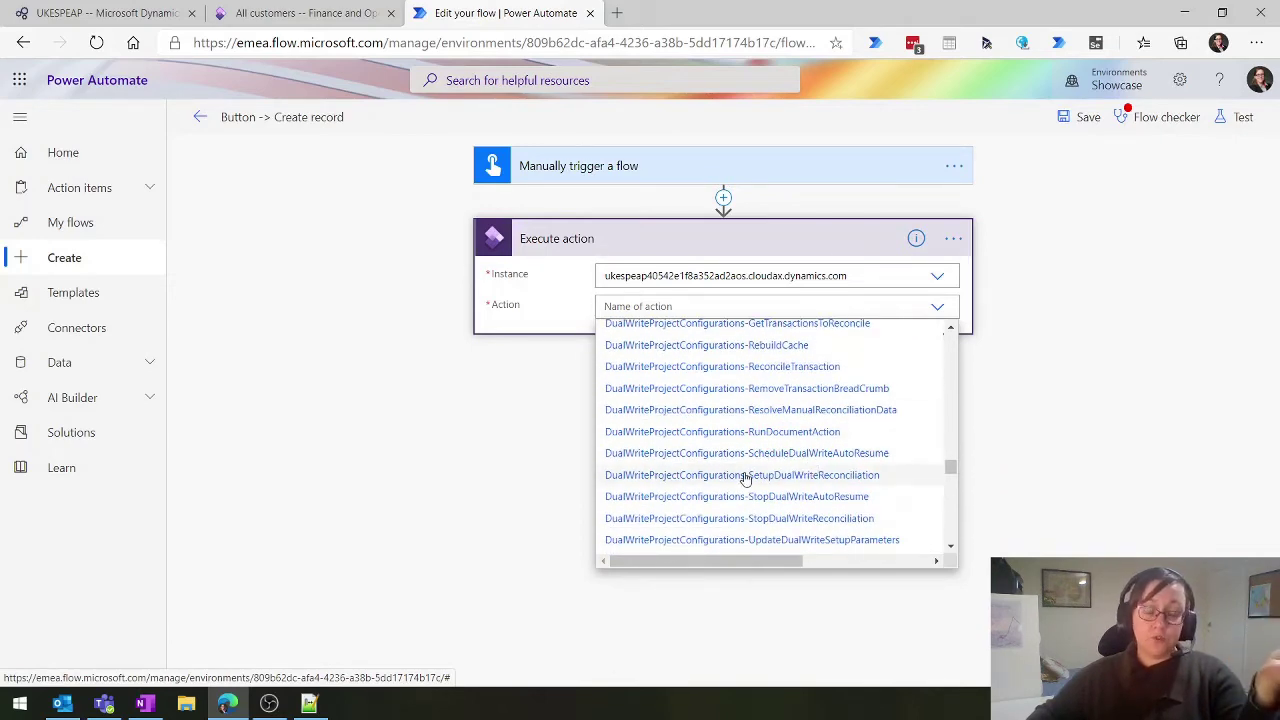
Examine the remaining actions available for the Execute action step, from the dual-write ones through ledgers, routes and transfer orders to workflow work items
scroll(745, 475, down, 5)
scroll(745, 478, down, 1)
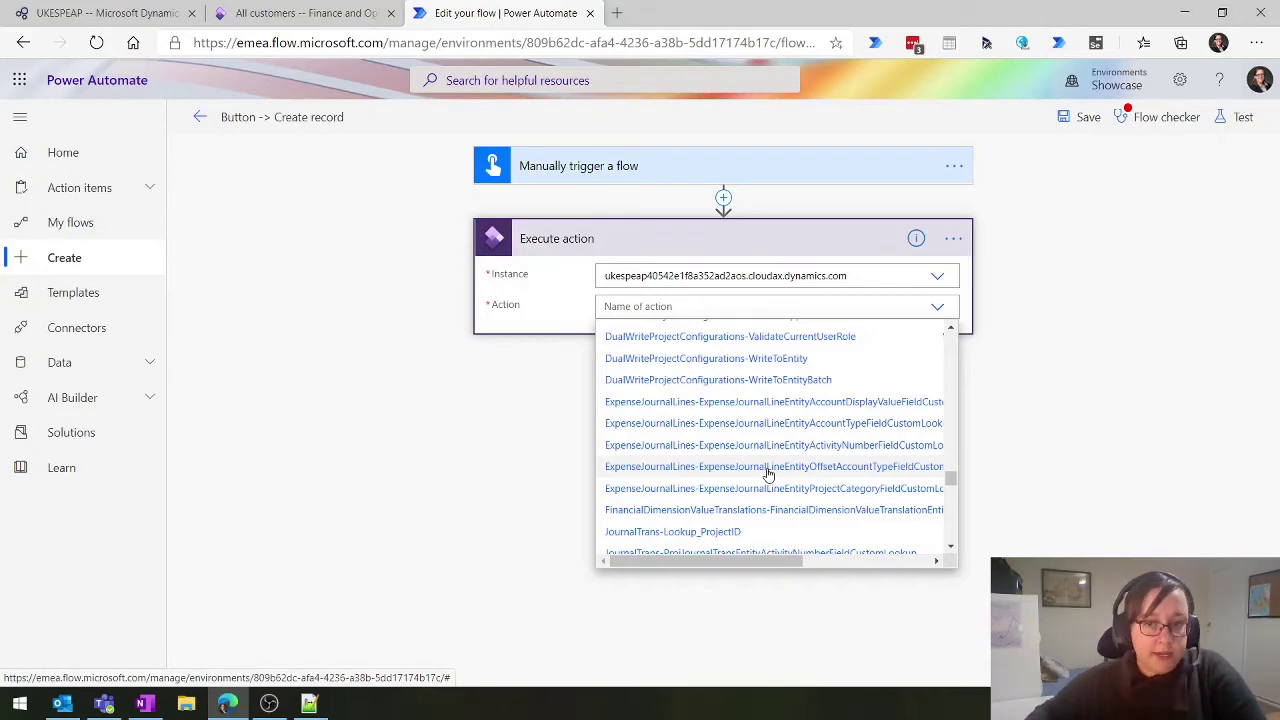
scroll(740, 510, down, 1)
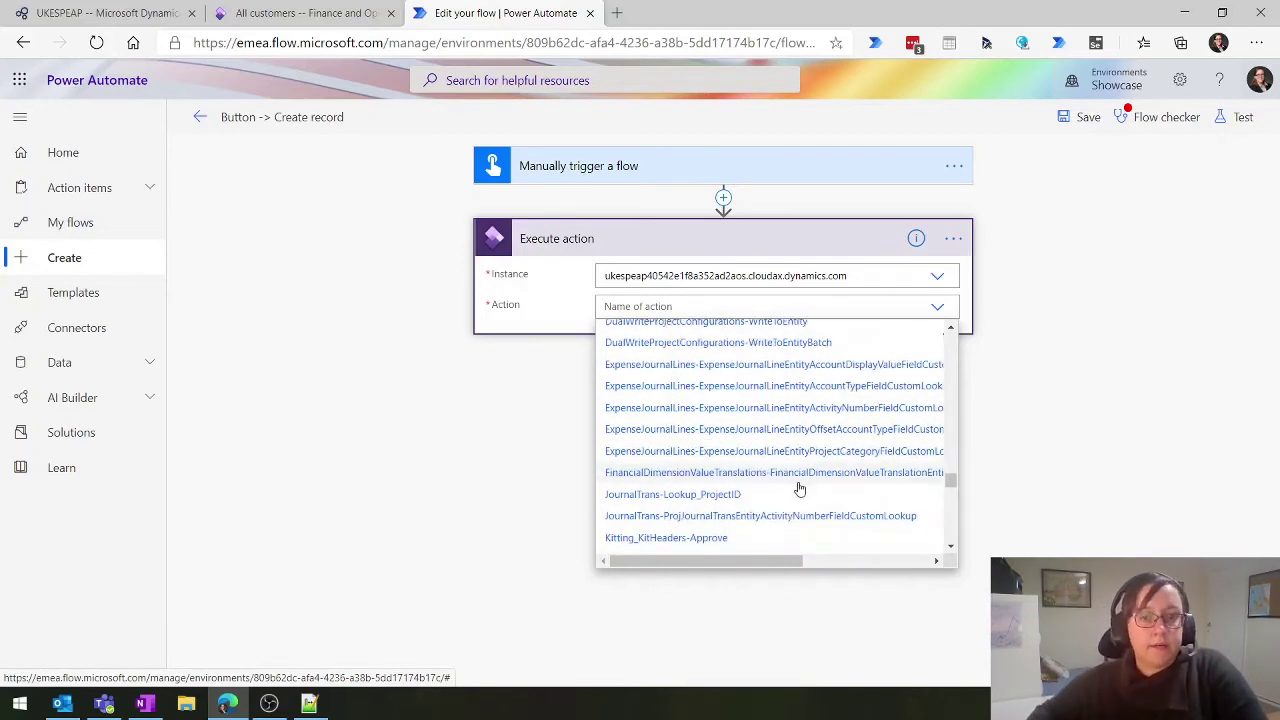
scroll(800, 488, down, 5)
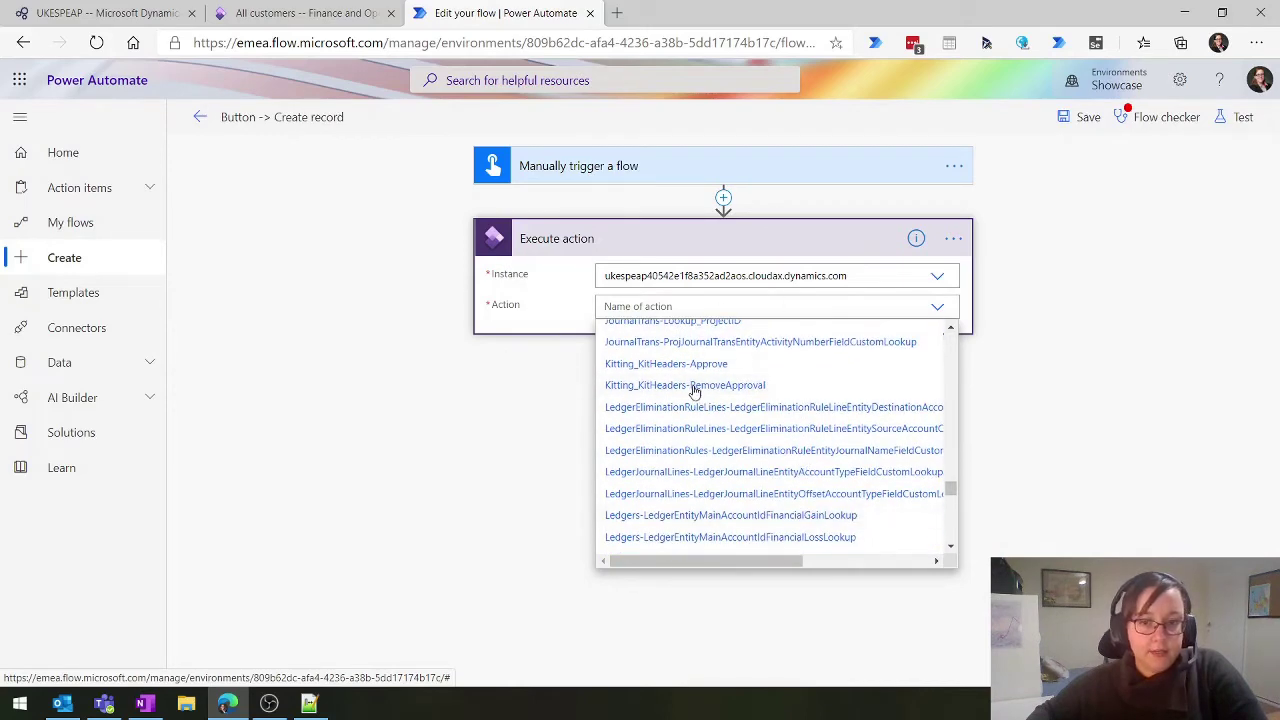
scroll(825, 493, up, 1)
scroll(825, 493, down, 3)
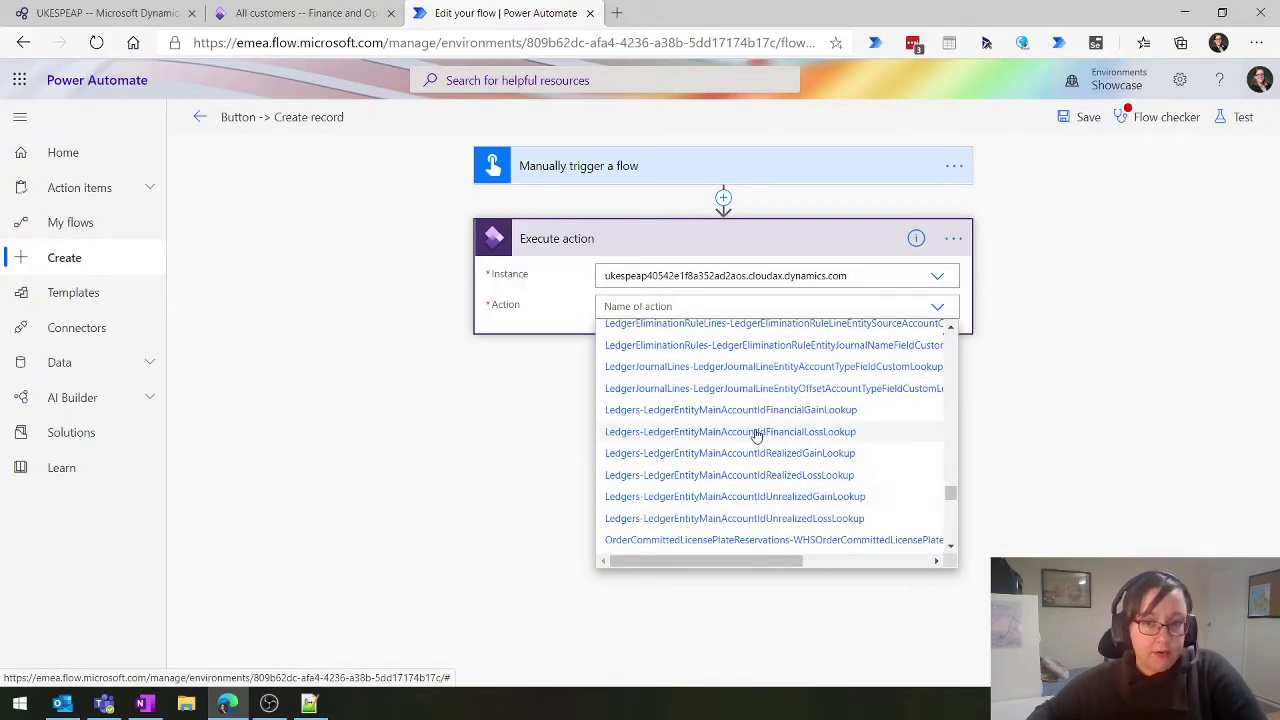
scroll(760, 440, down, 3)
scroll(718, 462, down, 2)
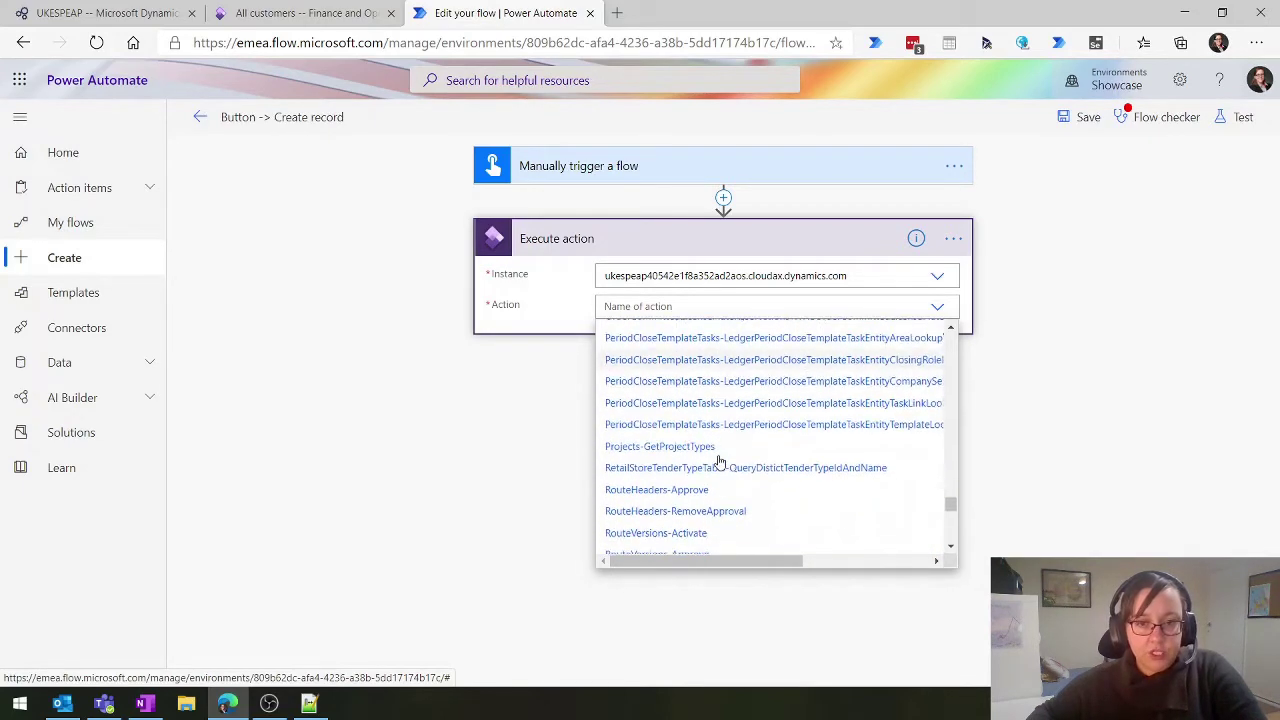
scroll(785, 406, down, 5)
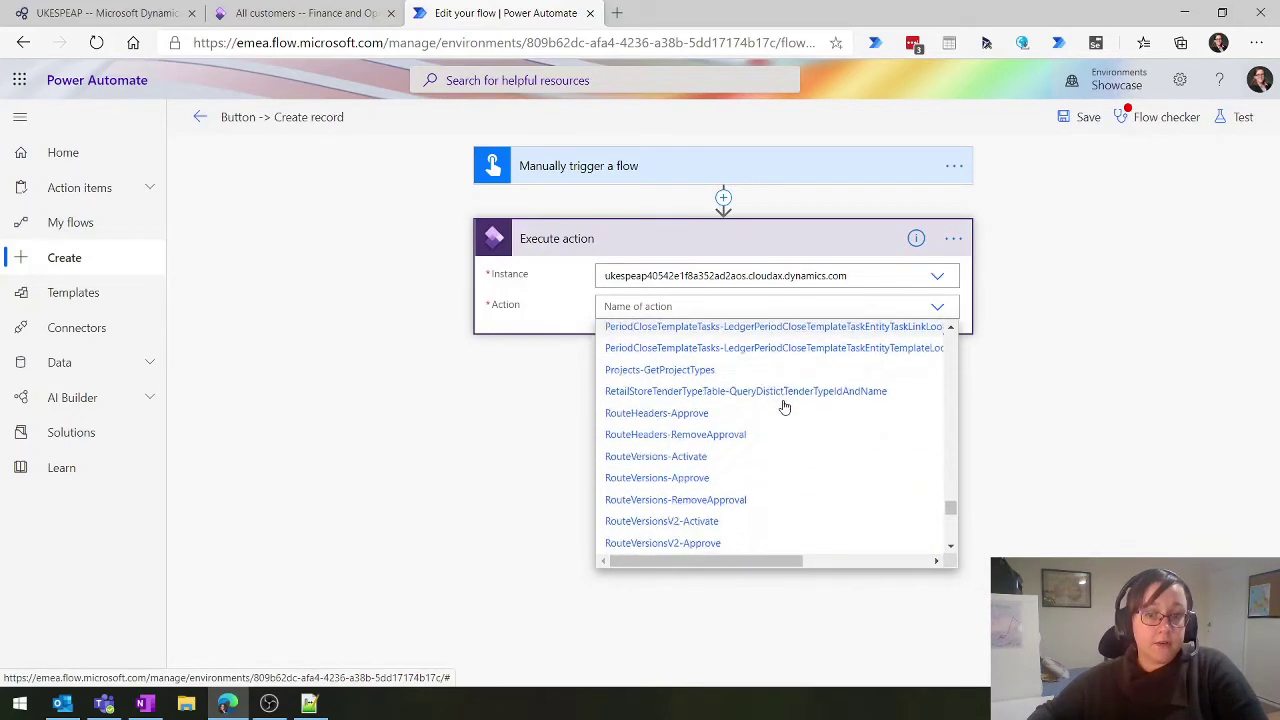
scroll(785, 406, down, 2)
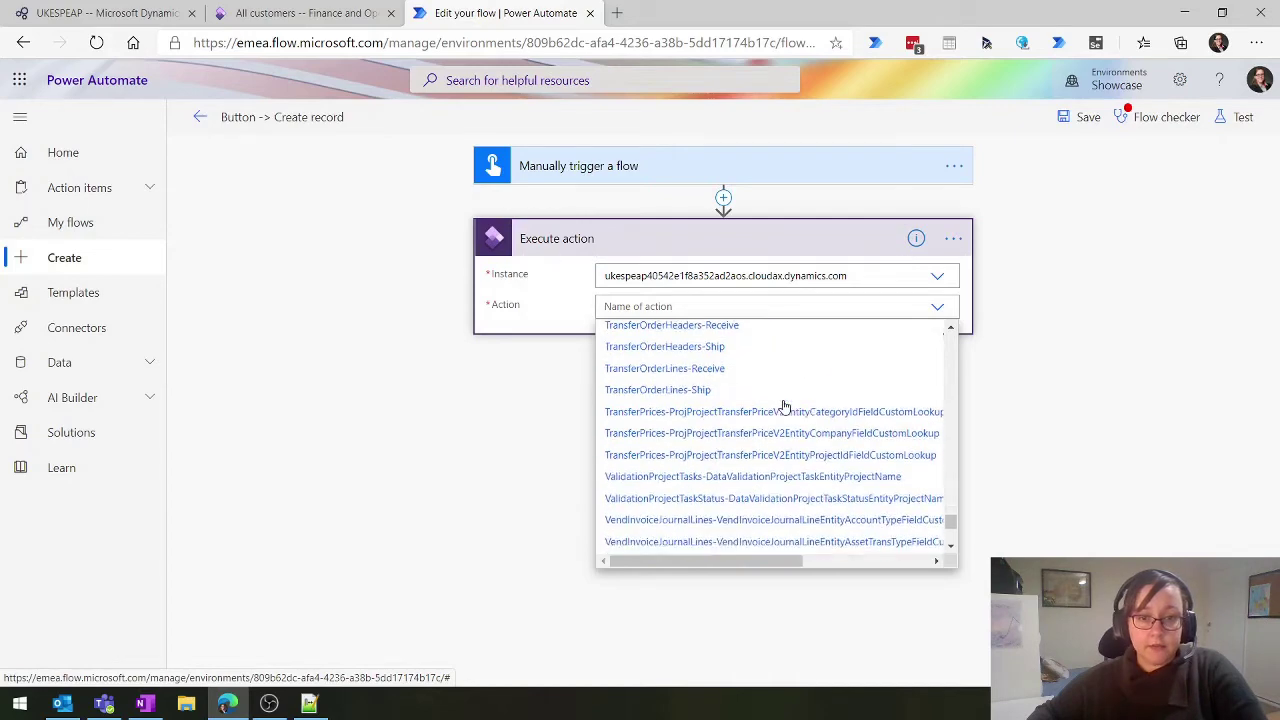
scroll(800, 403, down, 2)
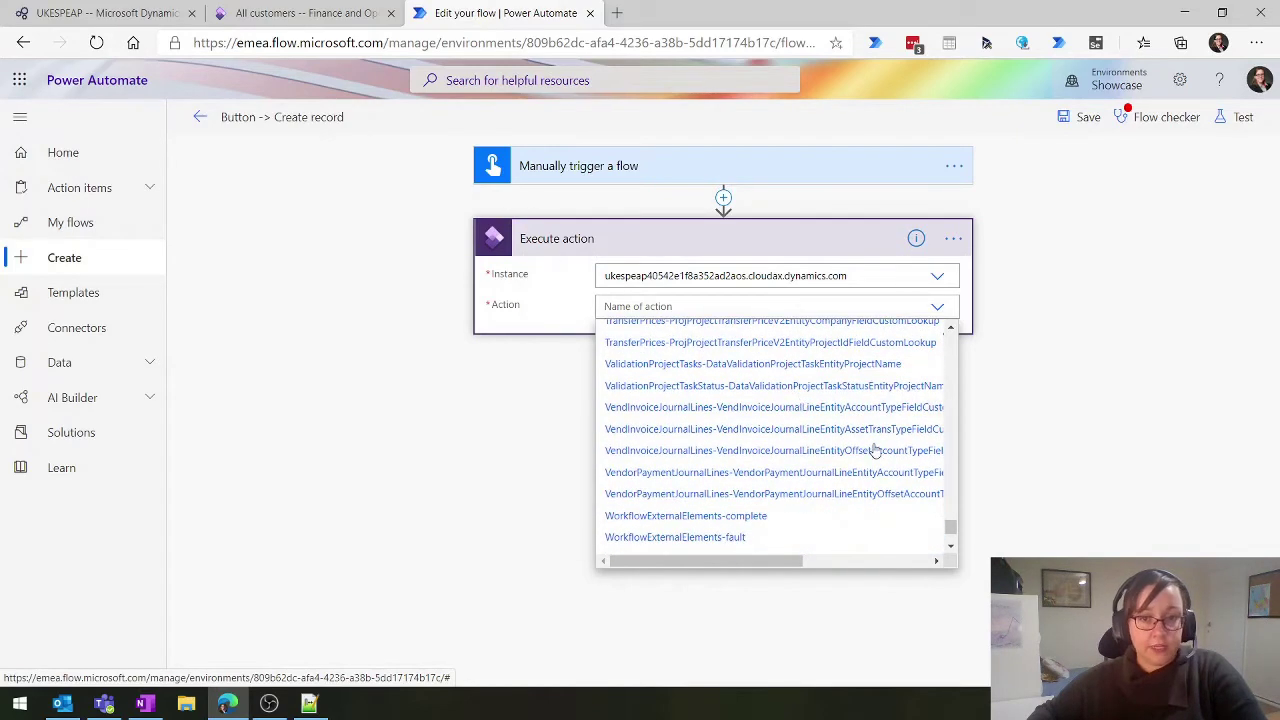
scroll(745, 455, down, 1)
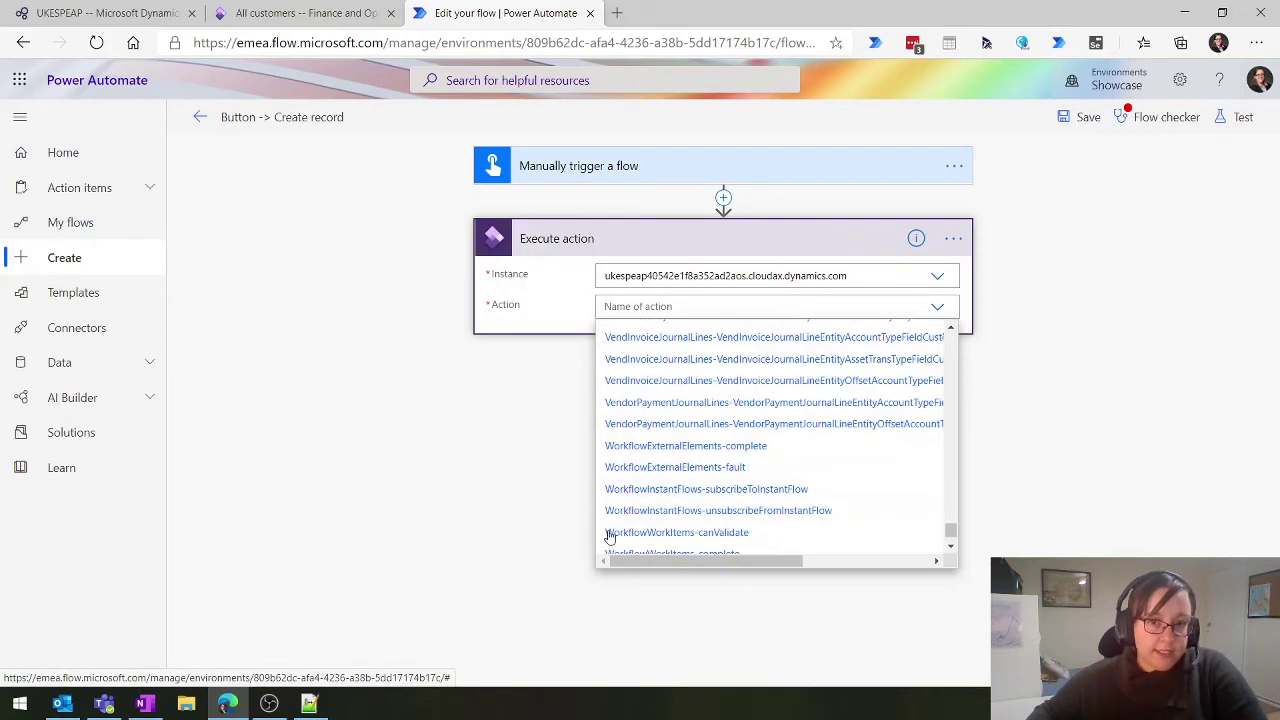
scroll(833, 525, down, 1)
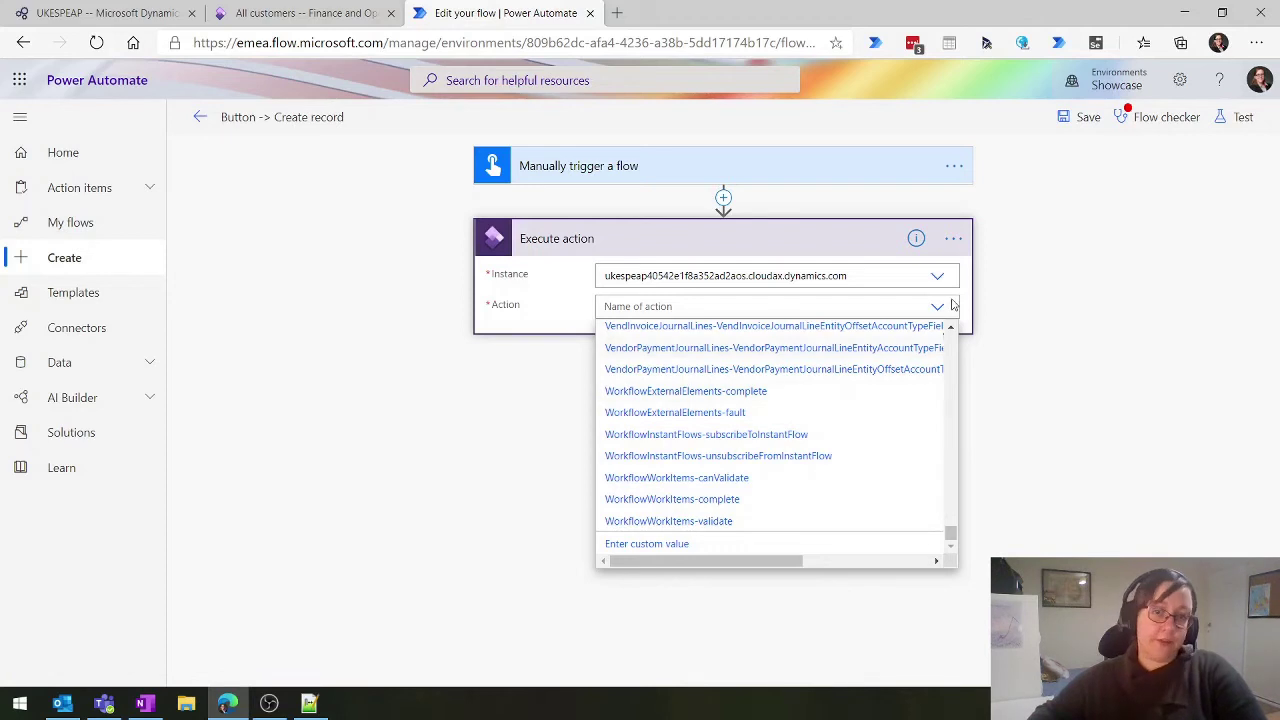
mouse_move(785, 561)
mouse_down()
mouse_move(842, 563)
mouse_move(785, 563)
mouse_up()
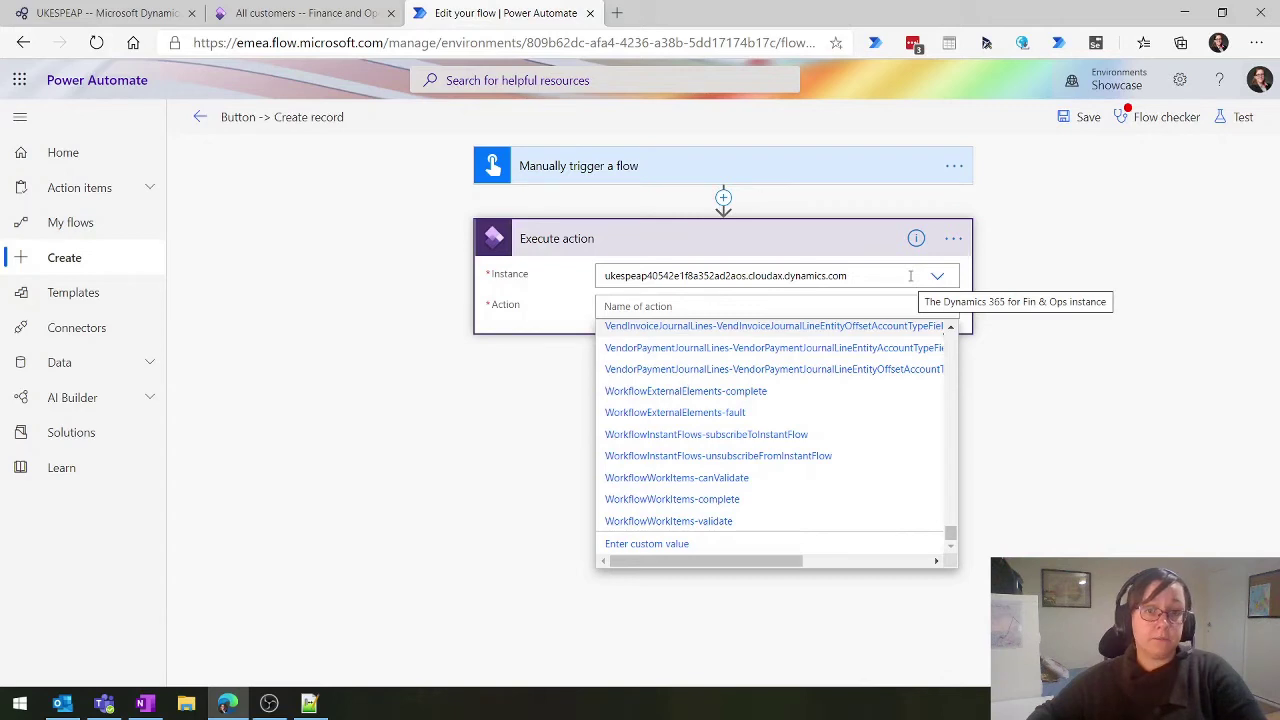
Delete the Execute action step from the flow
click(953, 238)
click(1022, 445)
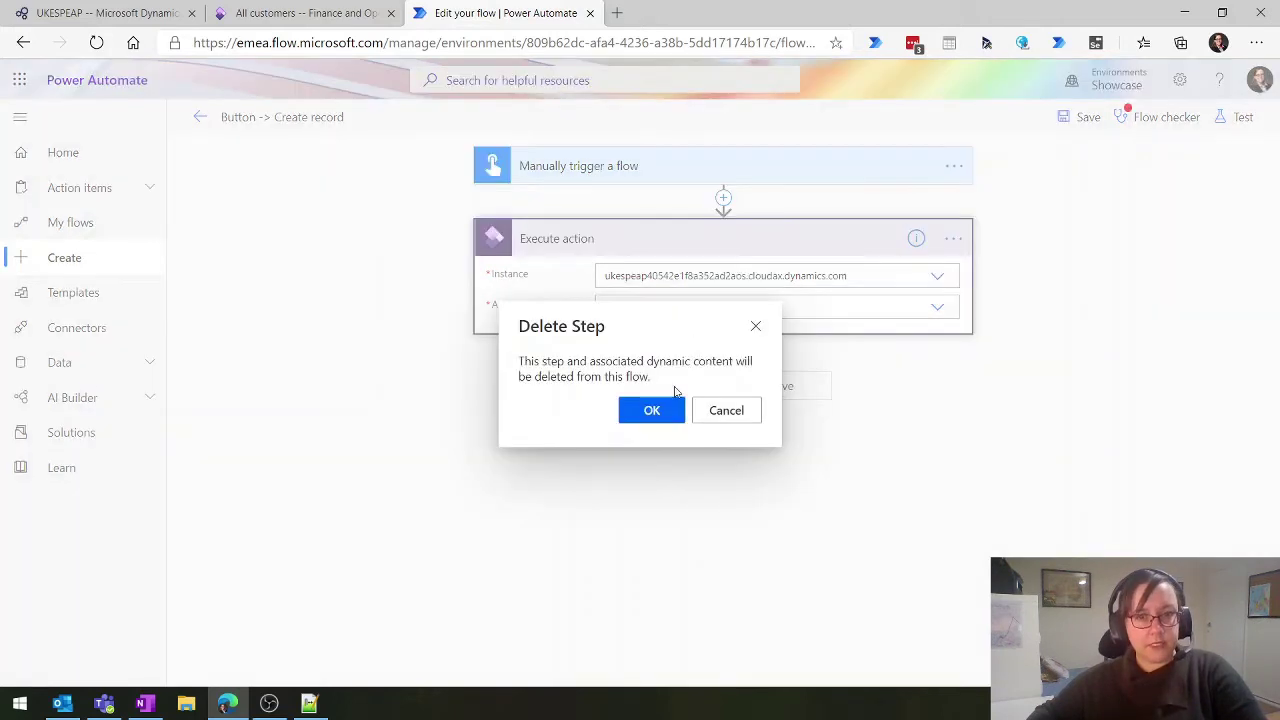
click(662, 409)
Add a Get a record action from the Dynamics 365 for Fin & Ops connector below the manual trigger
click(667, 242)
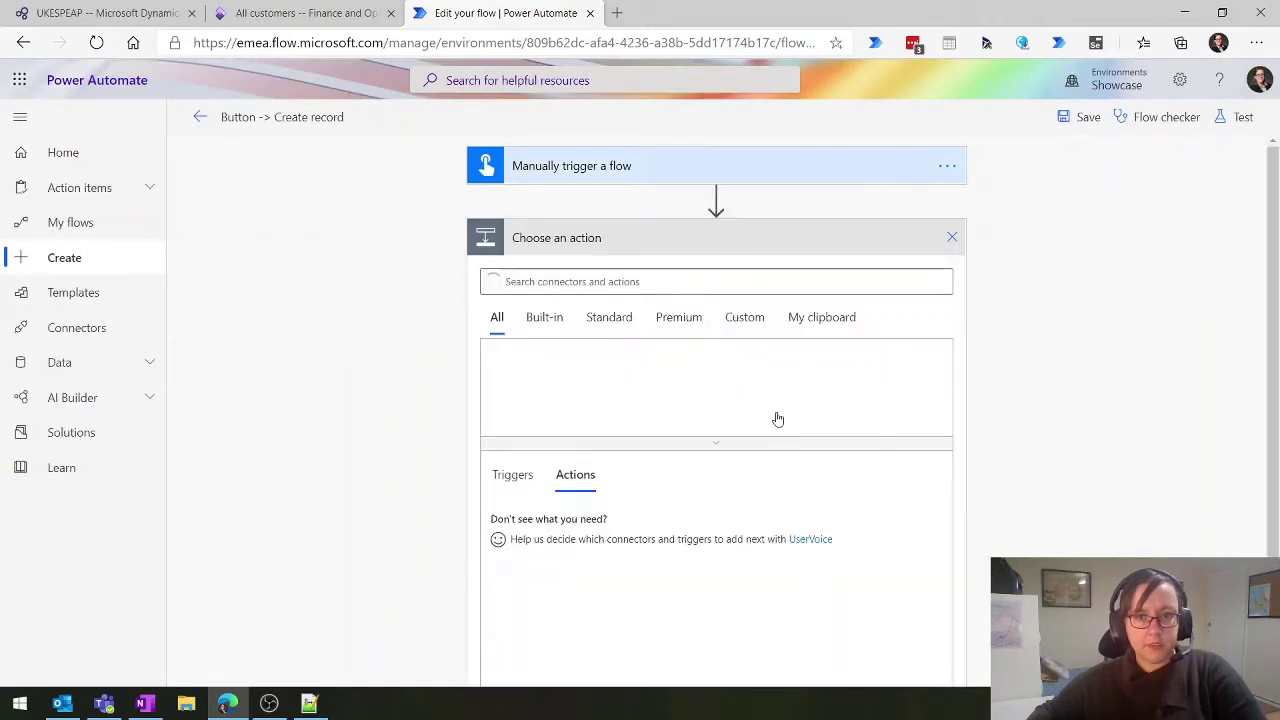
text(dynamics)
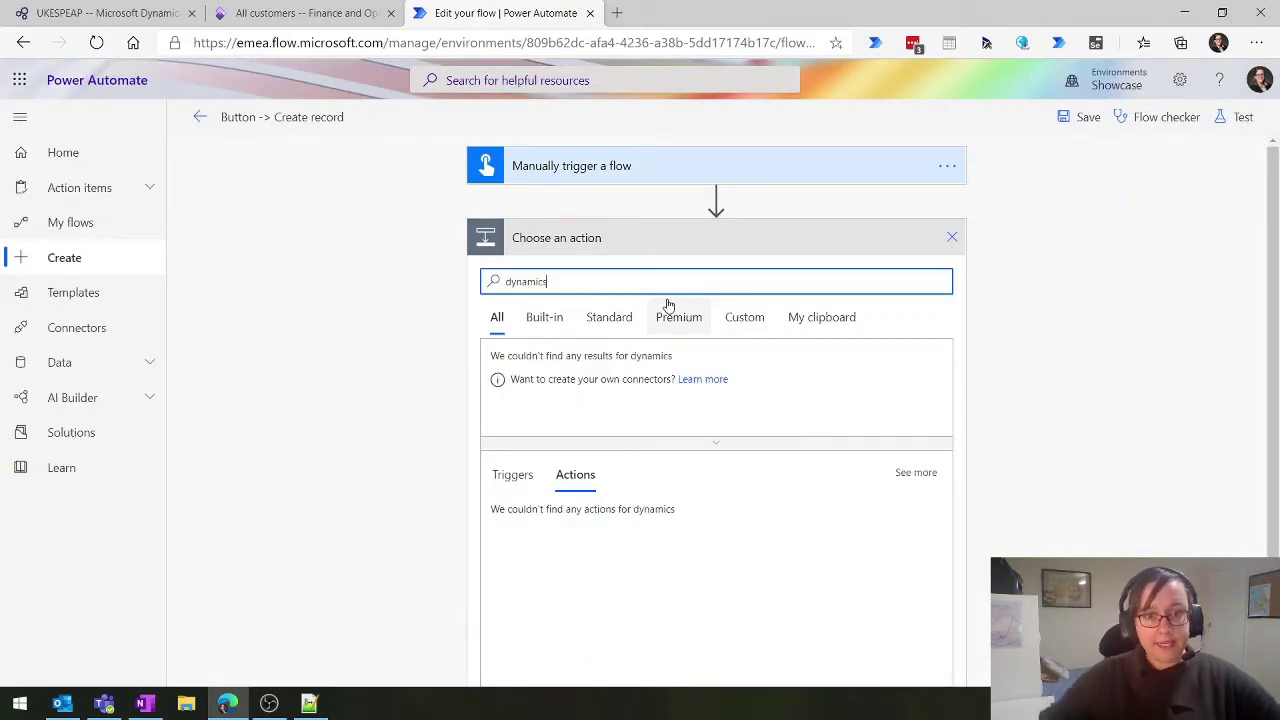
click(705, 380)
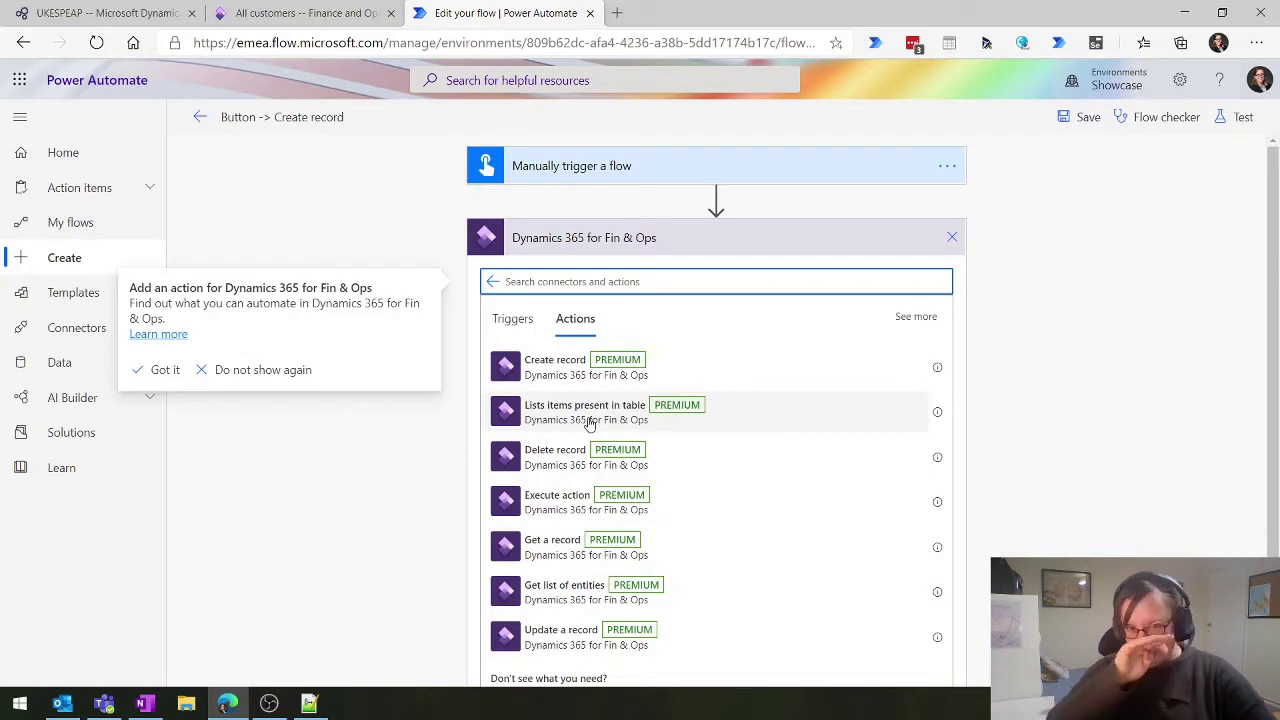
click(545, 560)
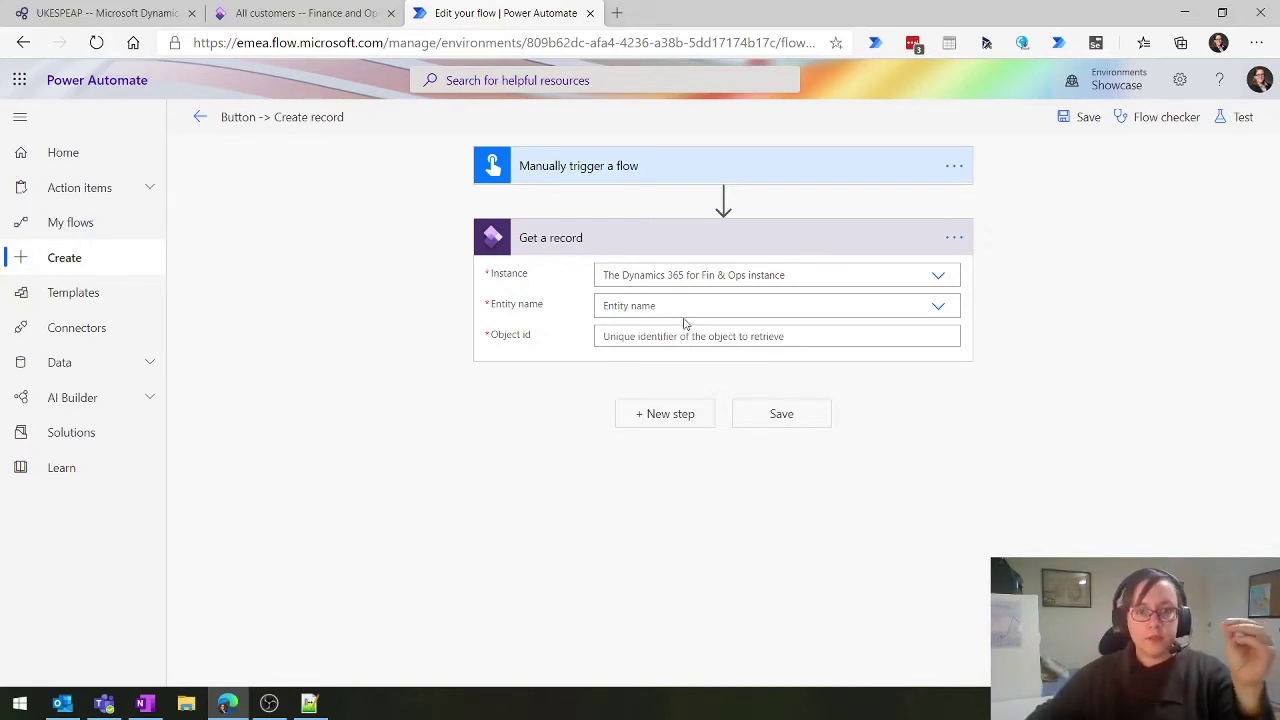
Set the Get a record action's instance to ukespeap40542e1f8a352ad2aos.cloudax.dynamics.com
click(644, 284)
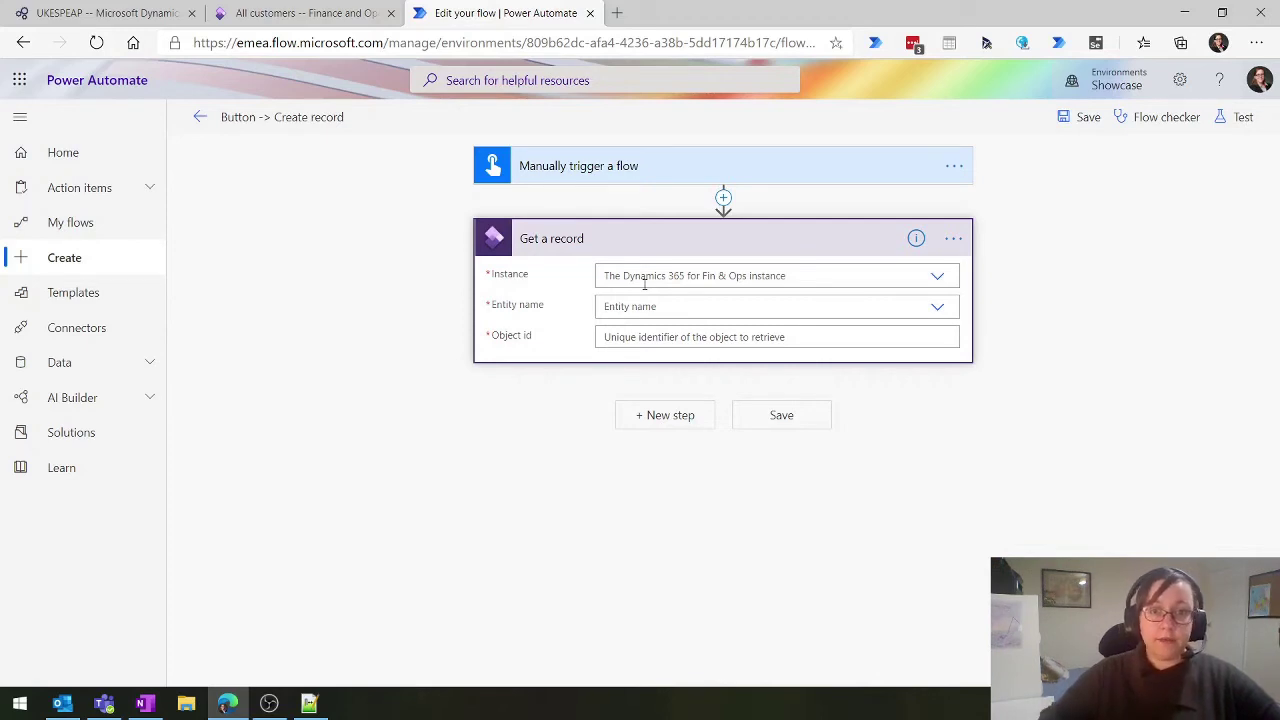
click(644, 284)
text(ukesp)
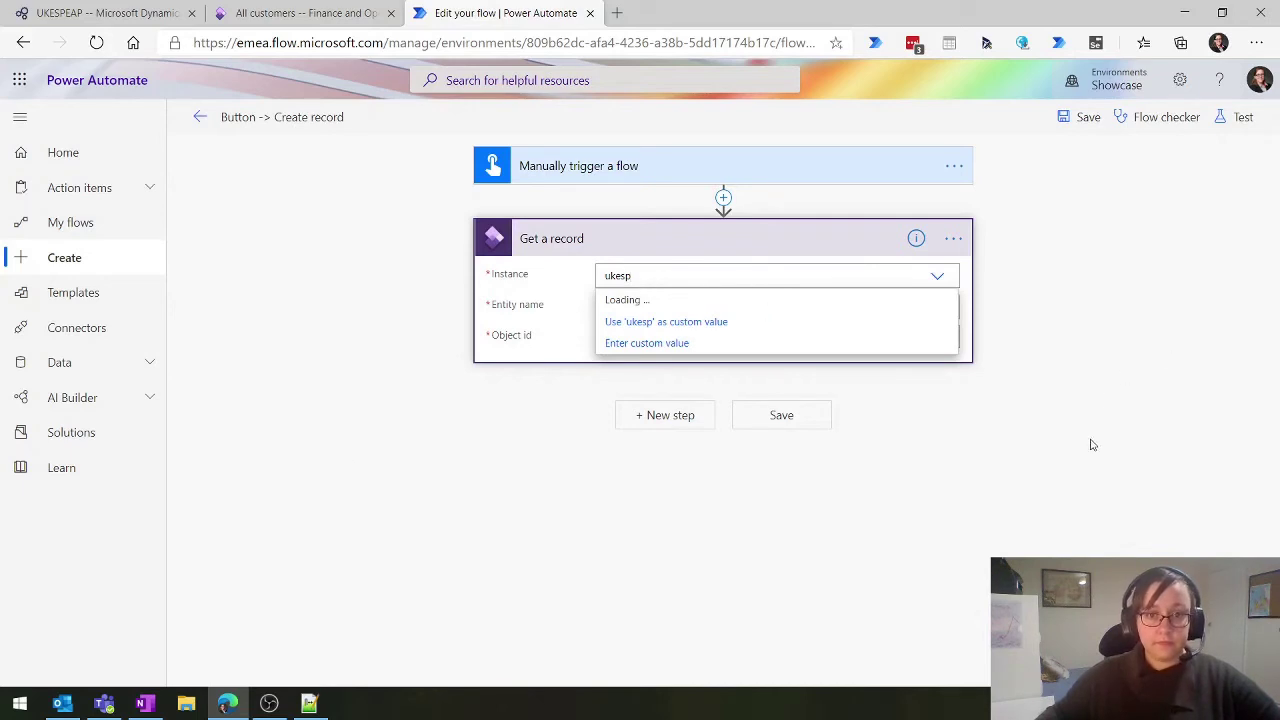
text(e)
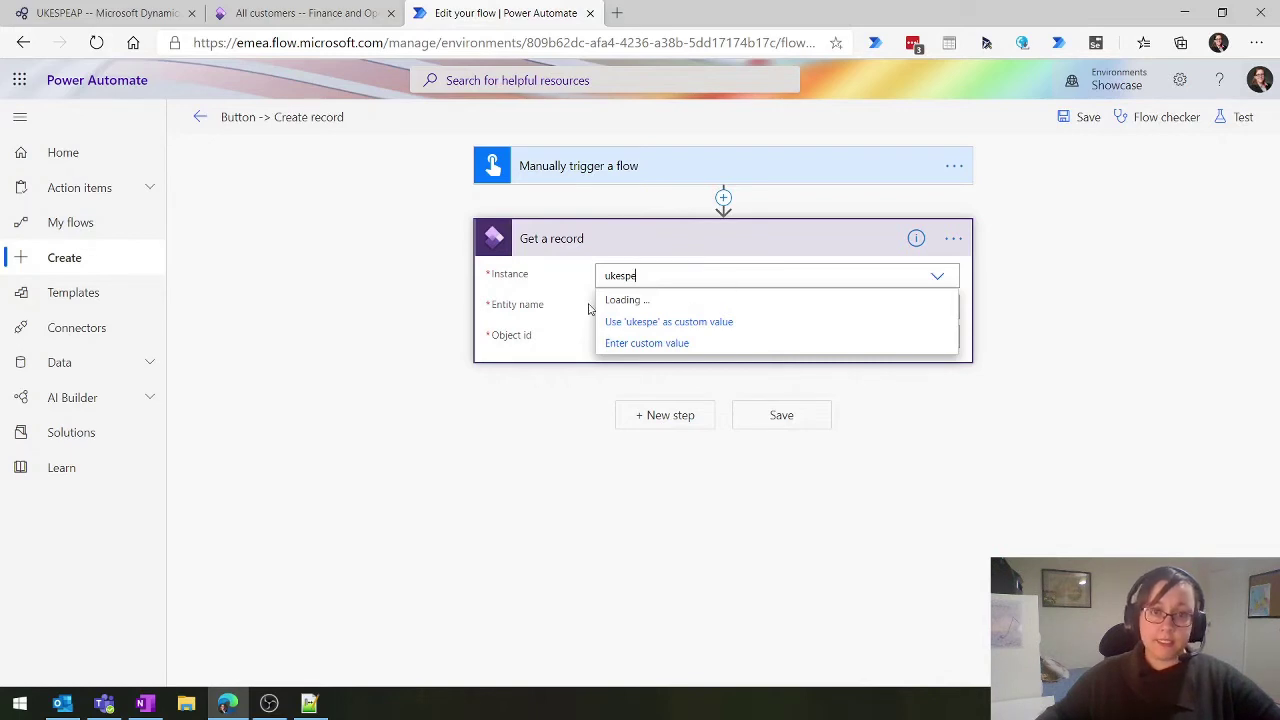
click(740, 278)
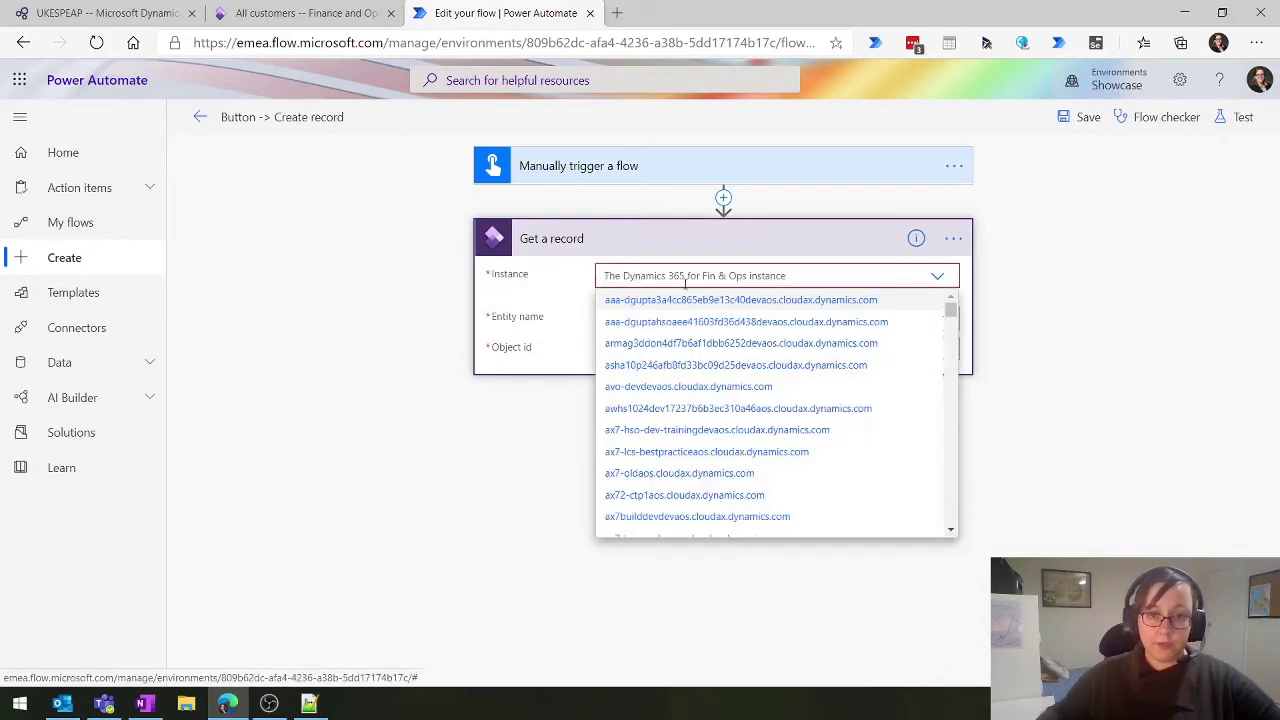
text(ukesp)
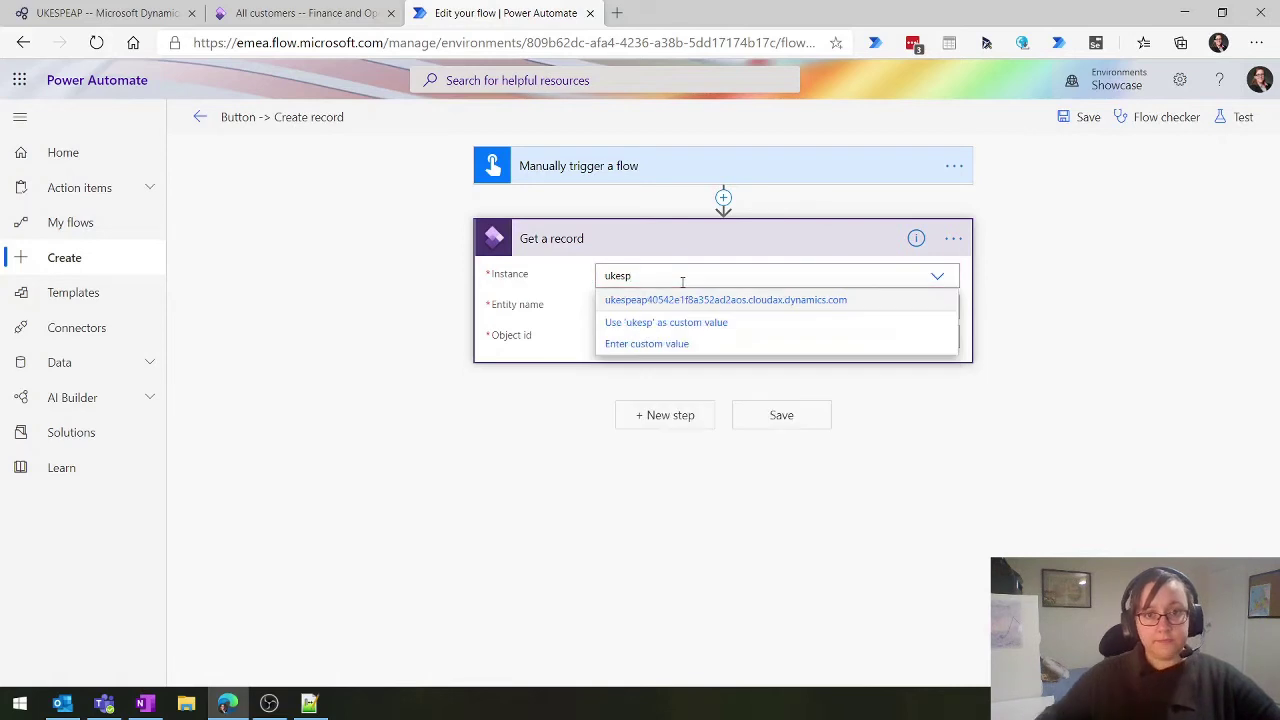
click(674, 300)
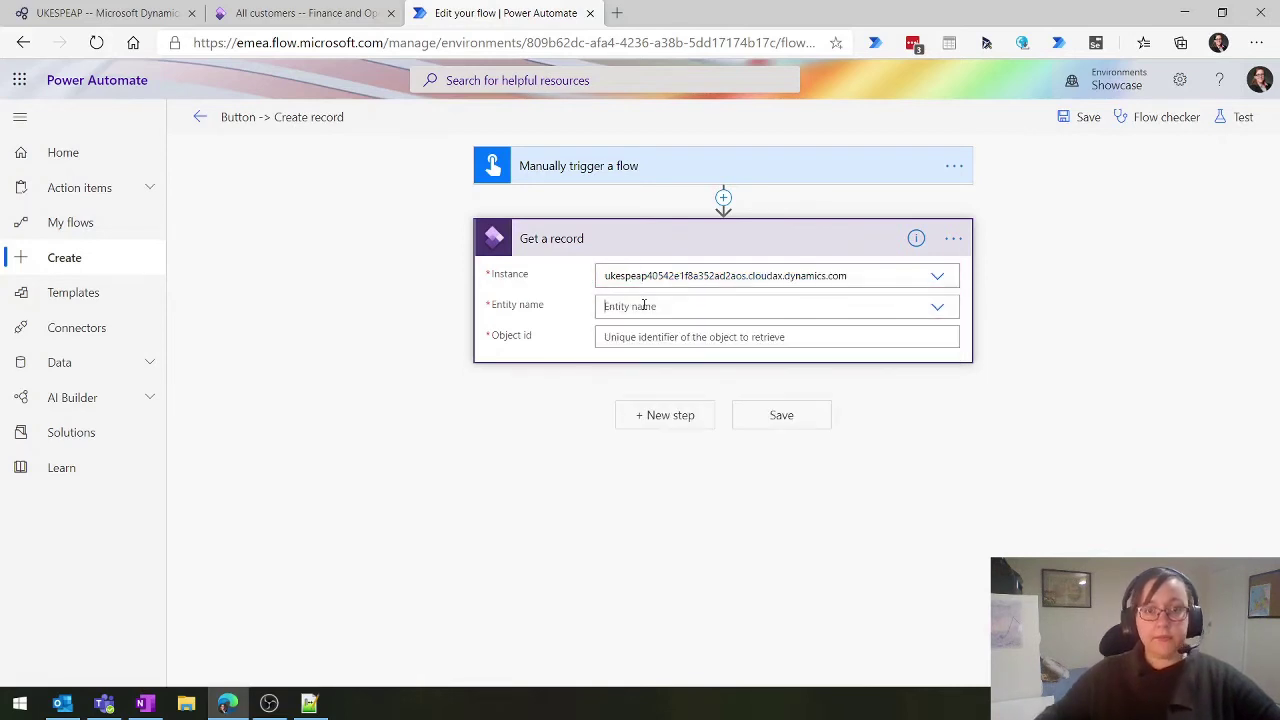
Set the Get a record action's entity name to CustomersV3
click(644, 305)
text(customers)
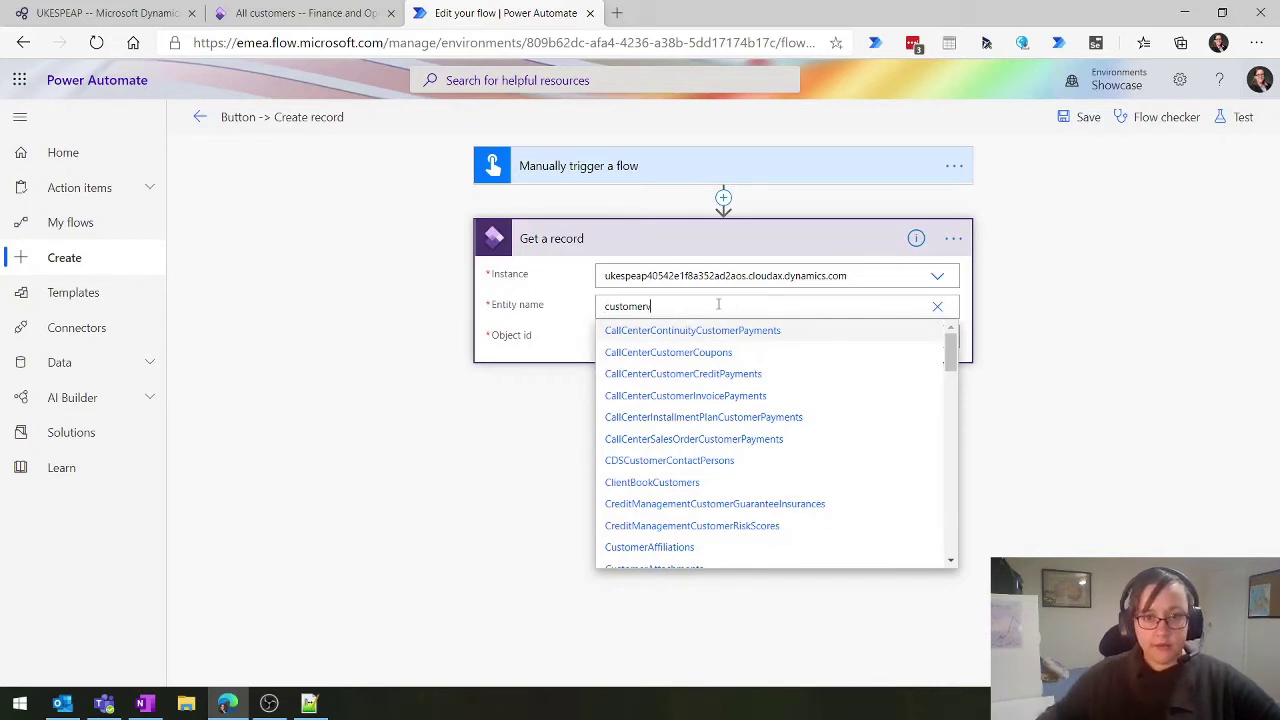
key(BackSpace)
key(Home)
text(v)
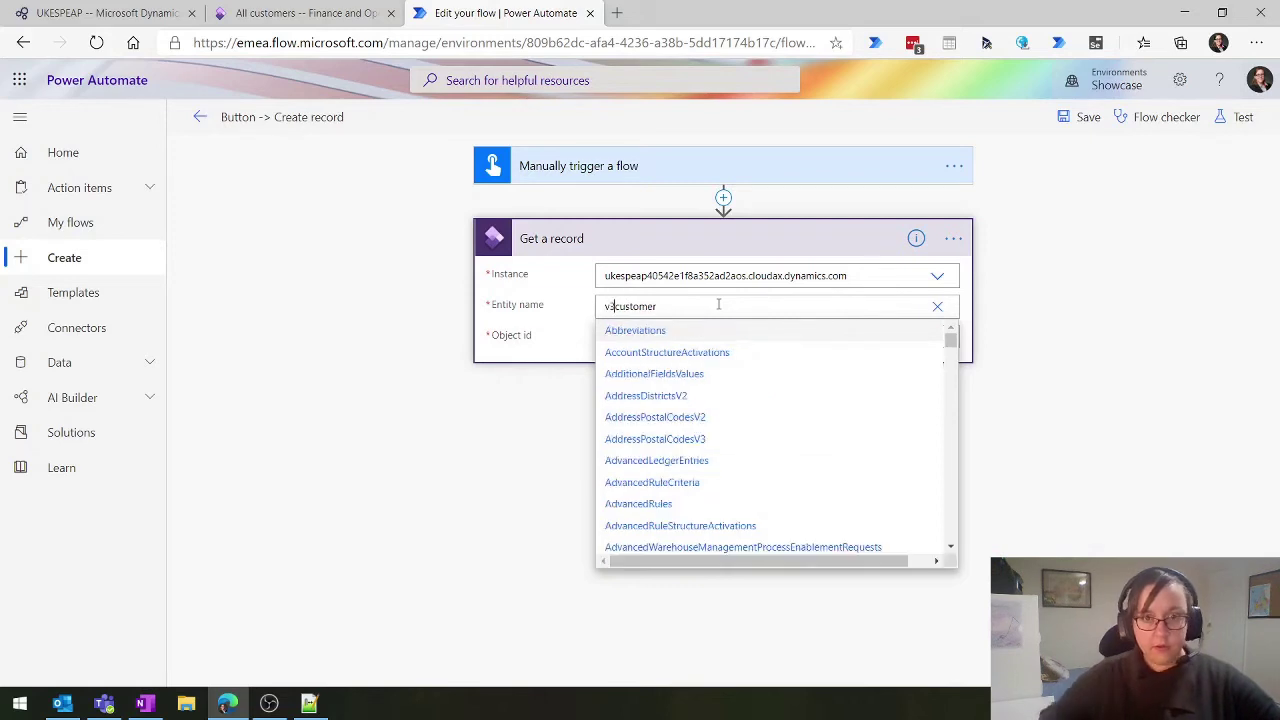
key(BackSpace)
key(End)
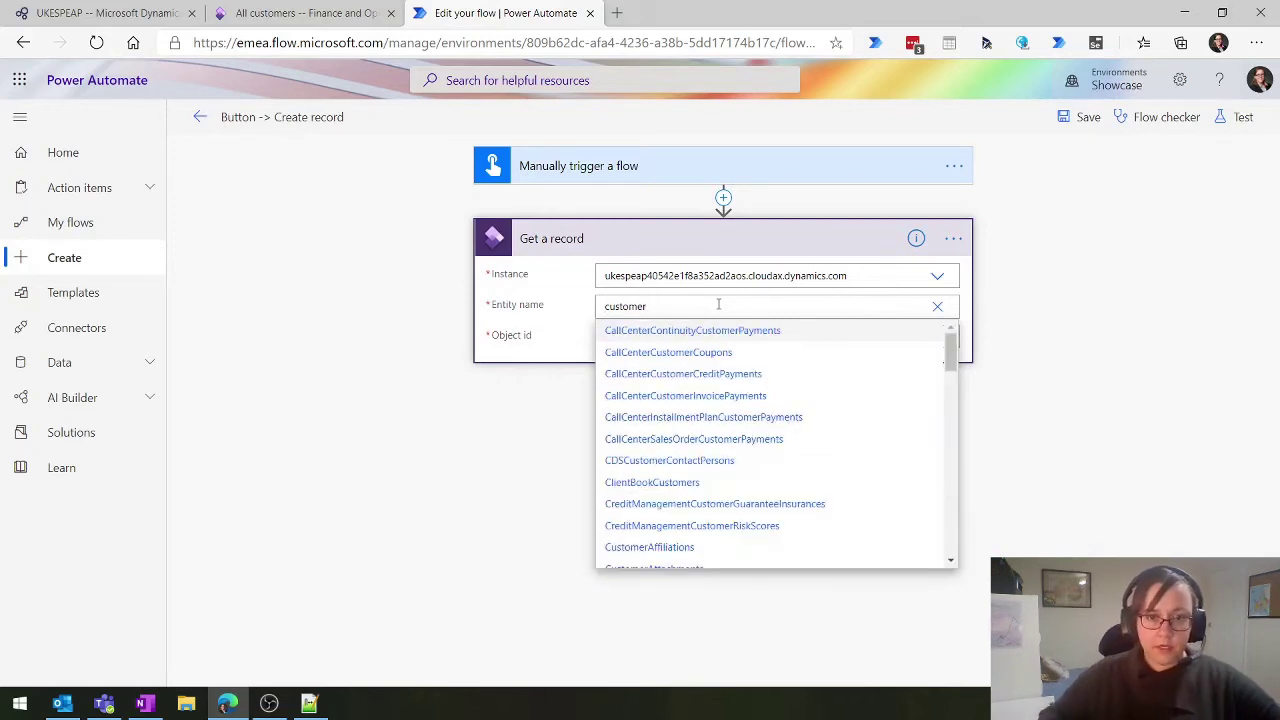
key(Home)
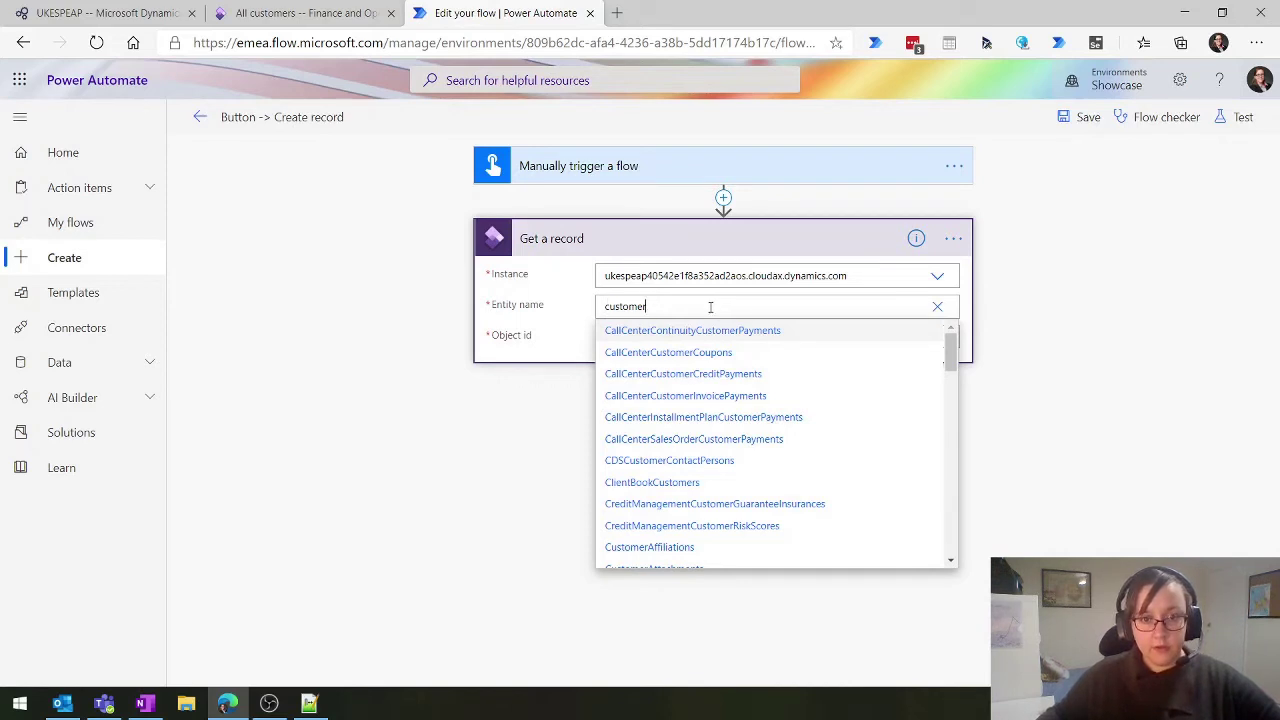
scroll(716, 460, down, 5)
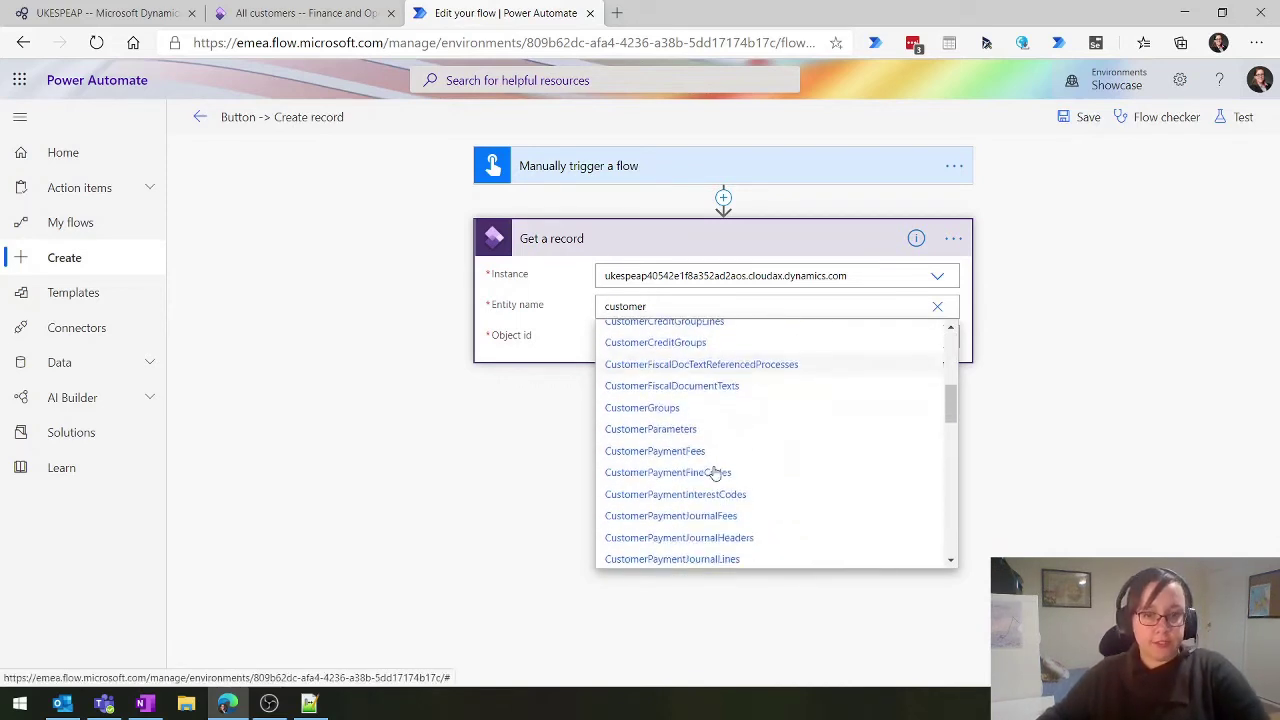
scroll(716, 472, down, 6)
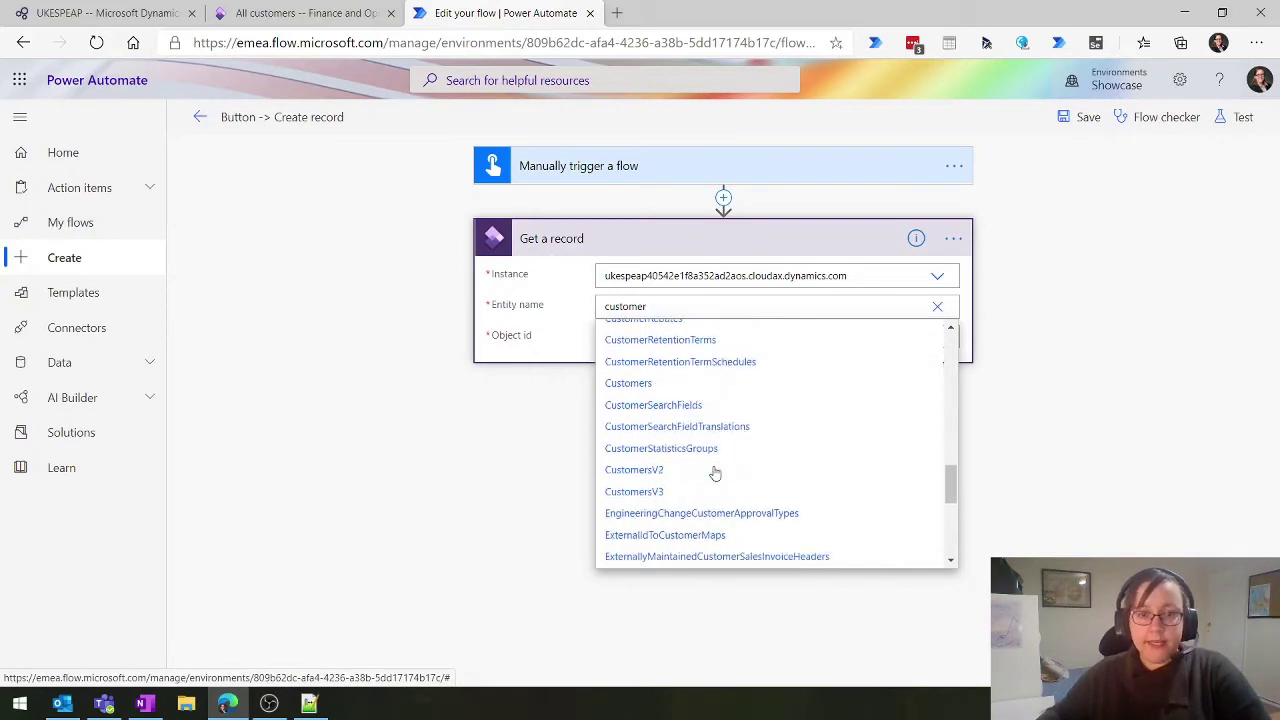
click(652, 491)
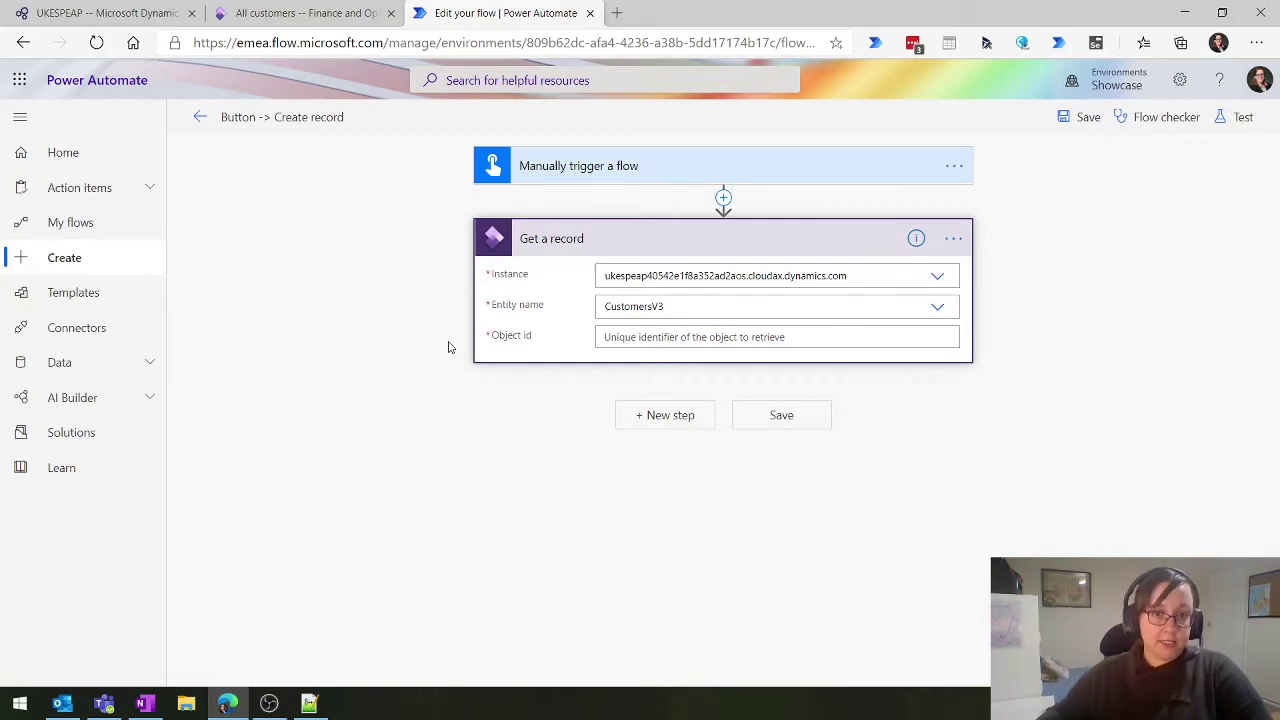
Enter USMF as the Get a record action's Object id and save the flow
click(688, 337)
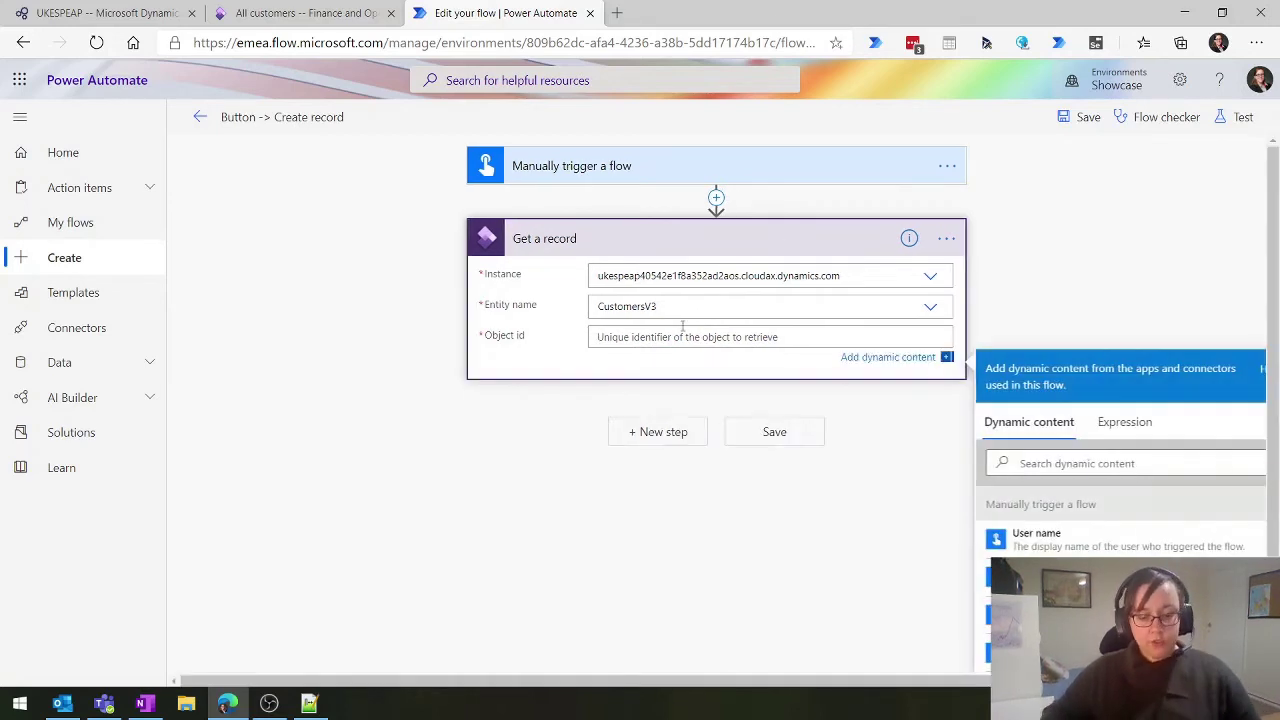
text(USMF)
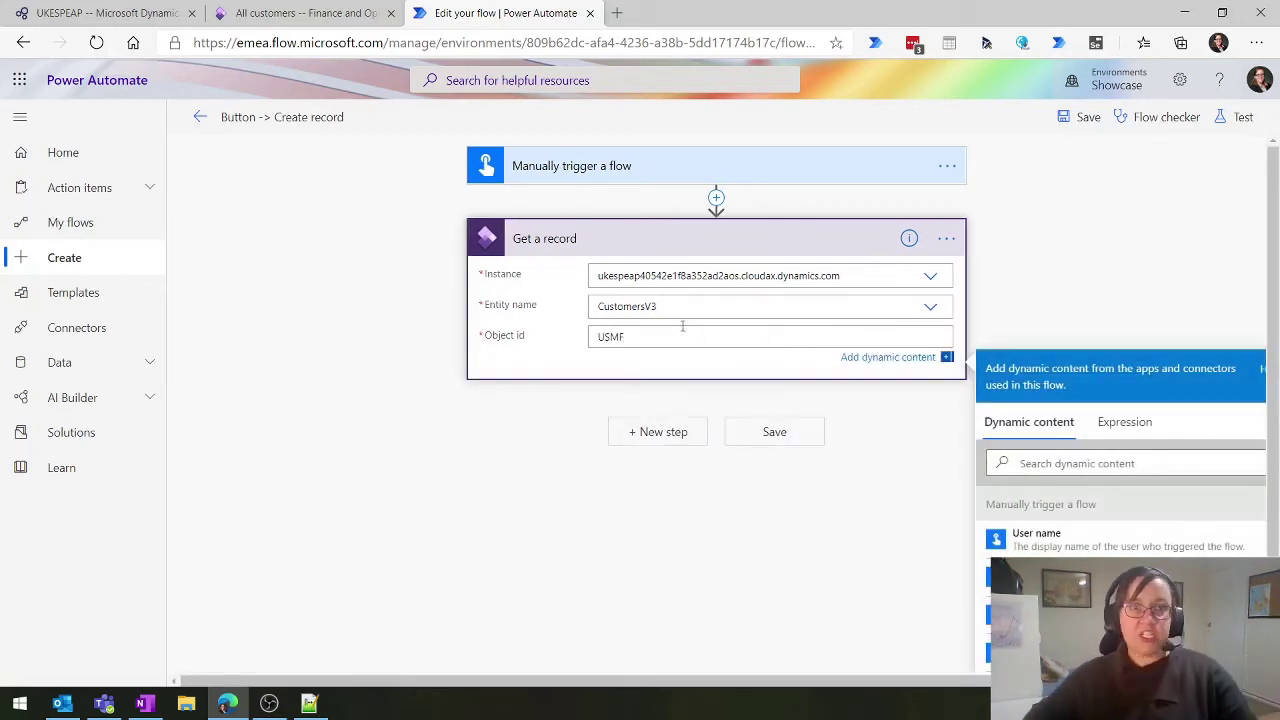
click(767, 433)
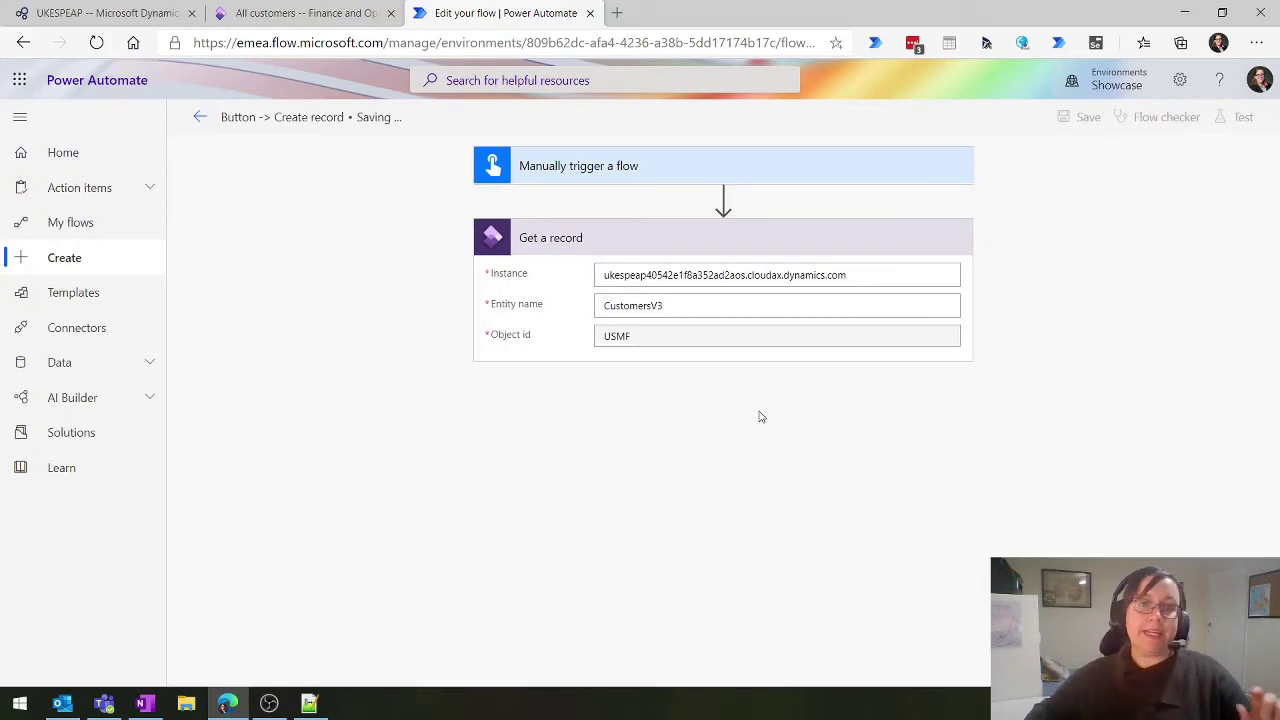
Append a comma to the Object id and copy the customer's account number from the All customers page in Finance and Operations, returning to the flow
click(666, 339)
text(,)
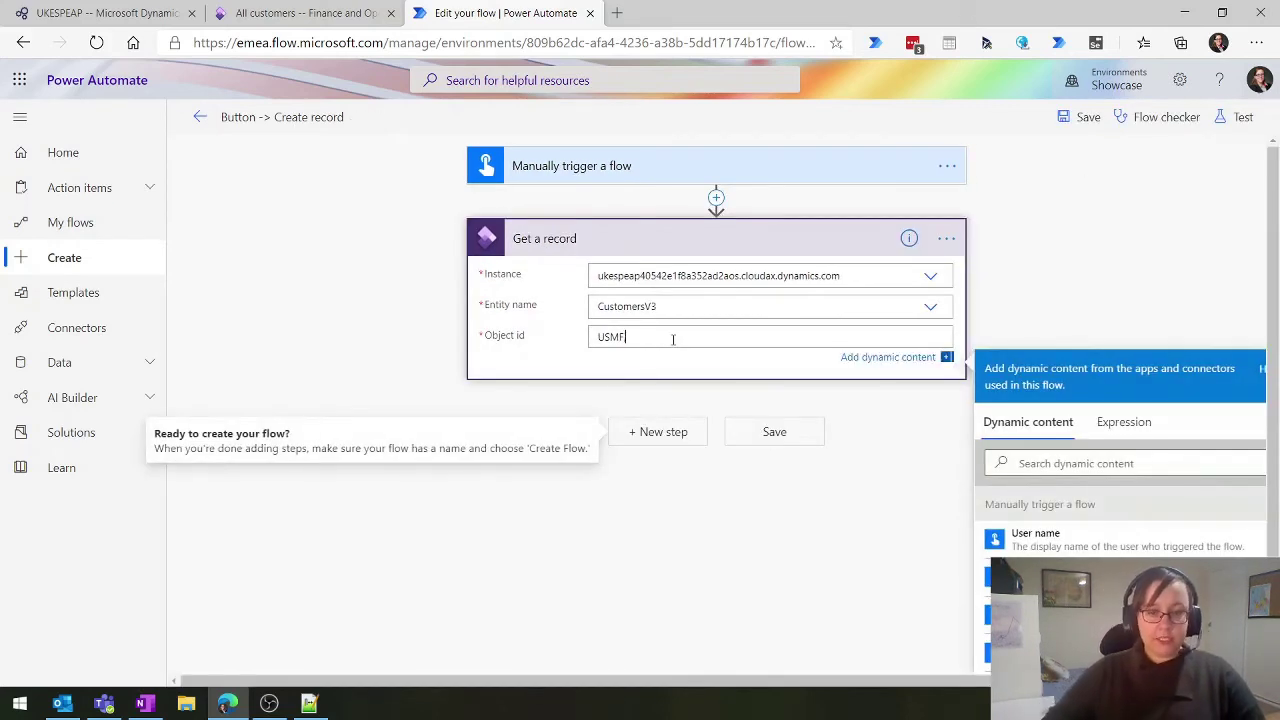
click(250, 12)
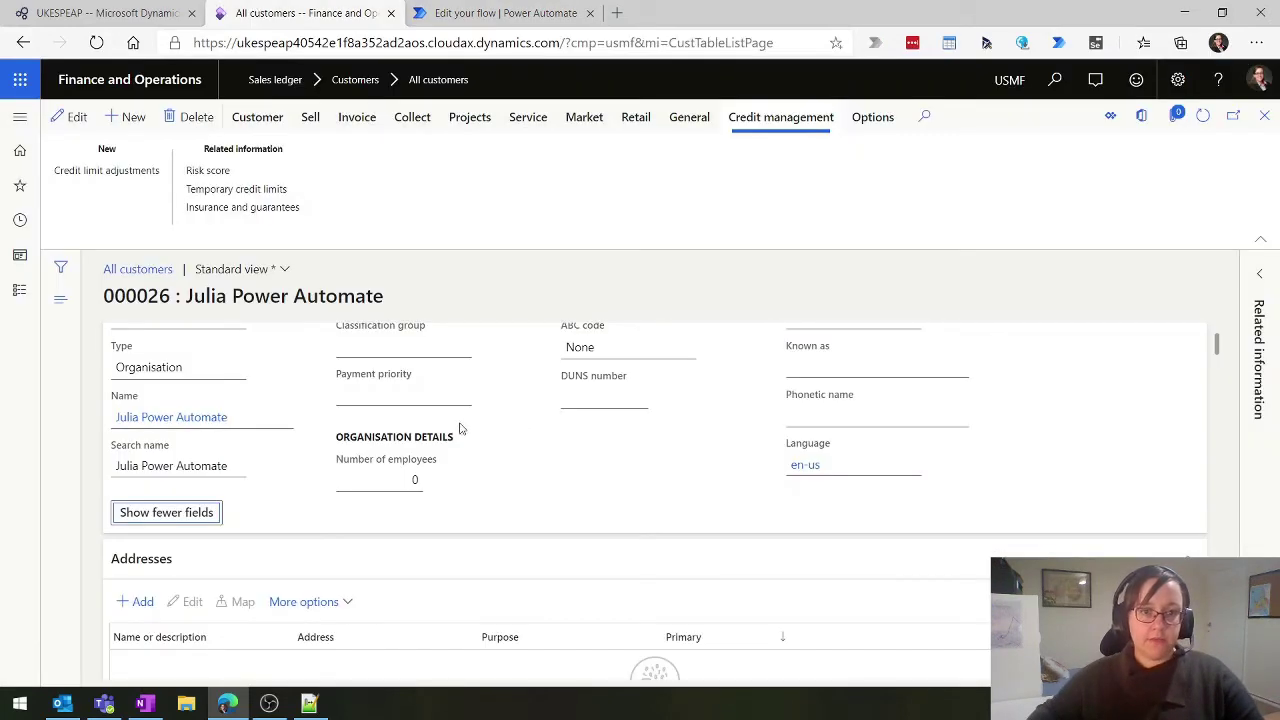
scroll(172, 417, up, 1)
drag(170, 296, 104, 294)
key(ctrl+c)
click(505, 13)
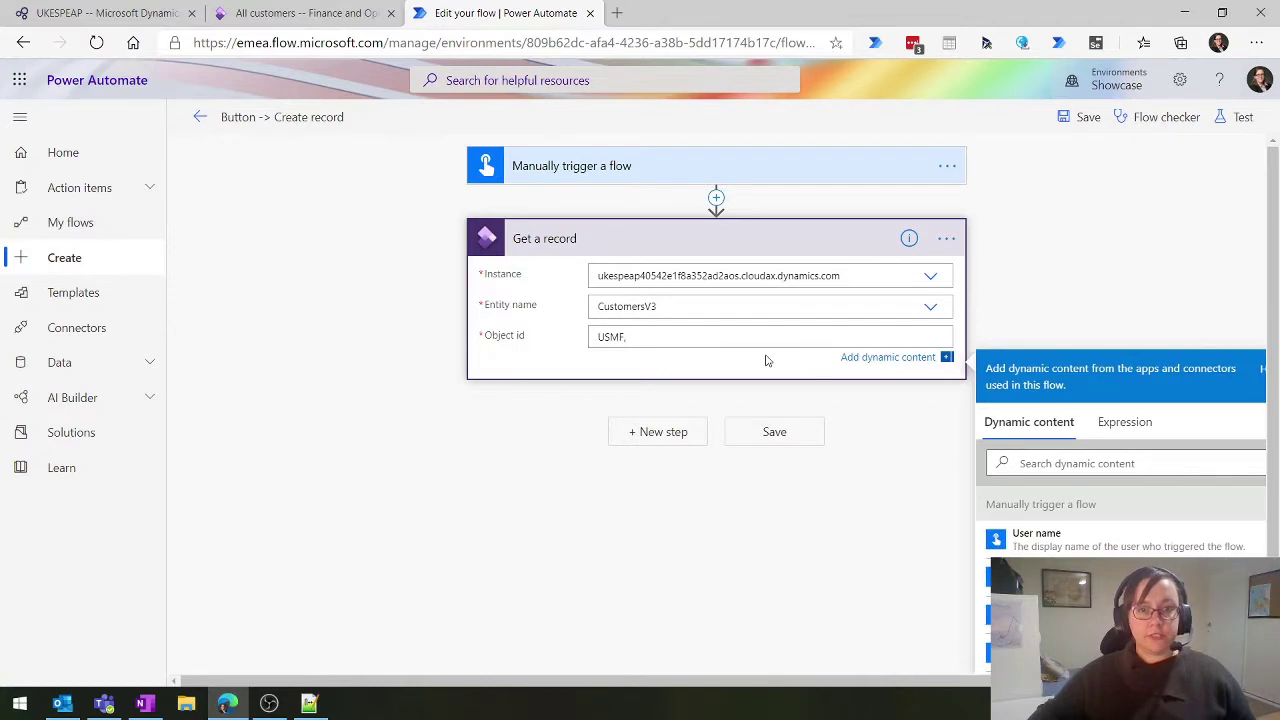
Complete the Get a record action's Object id with the copied customer account number and save the flow
key(ctrl+v)
click(773, 443)
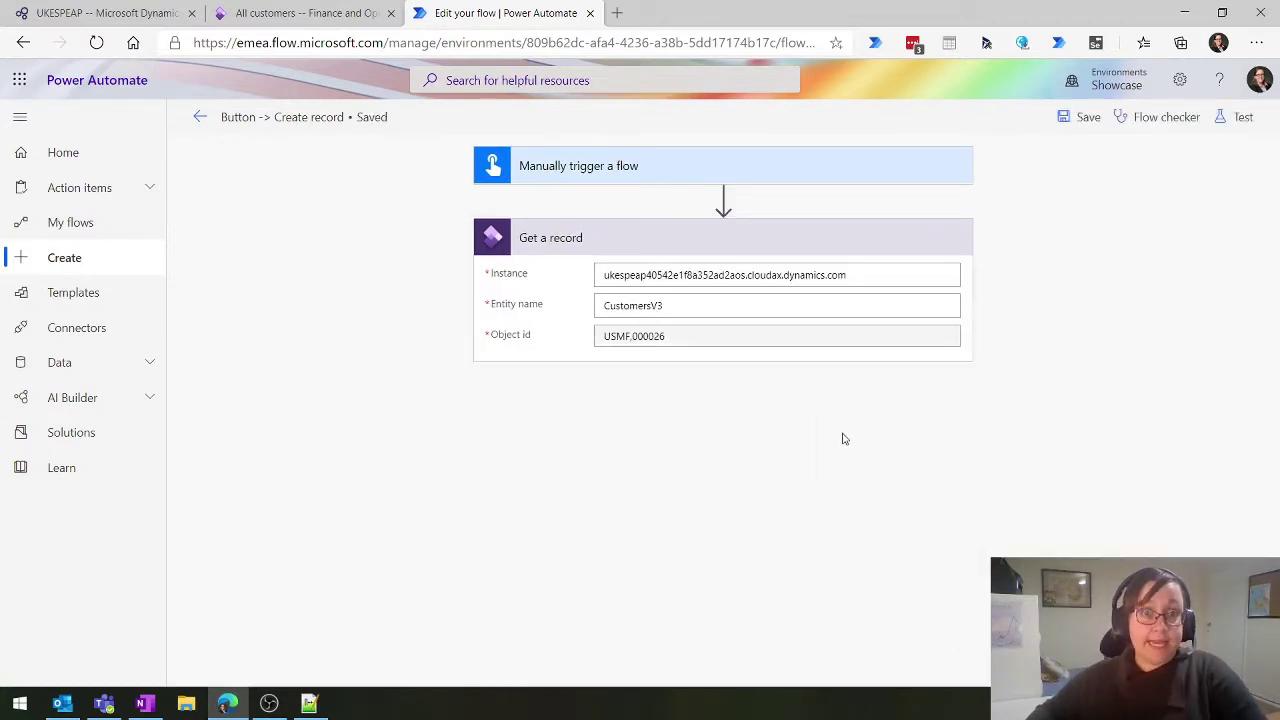
Run a test of the flow by performing the trigger action manually
click(1240, 117)
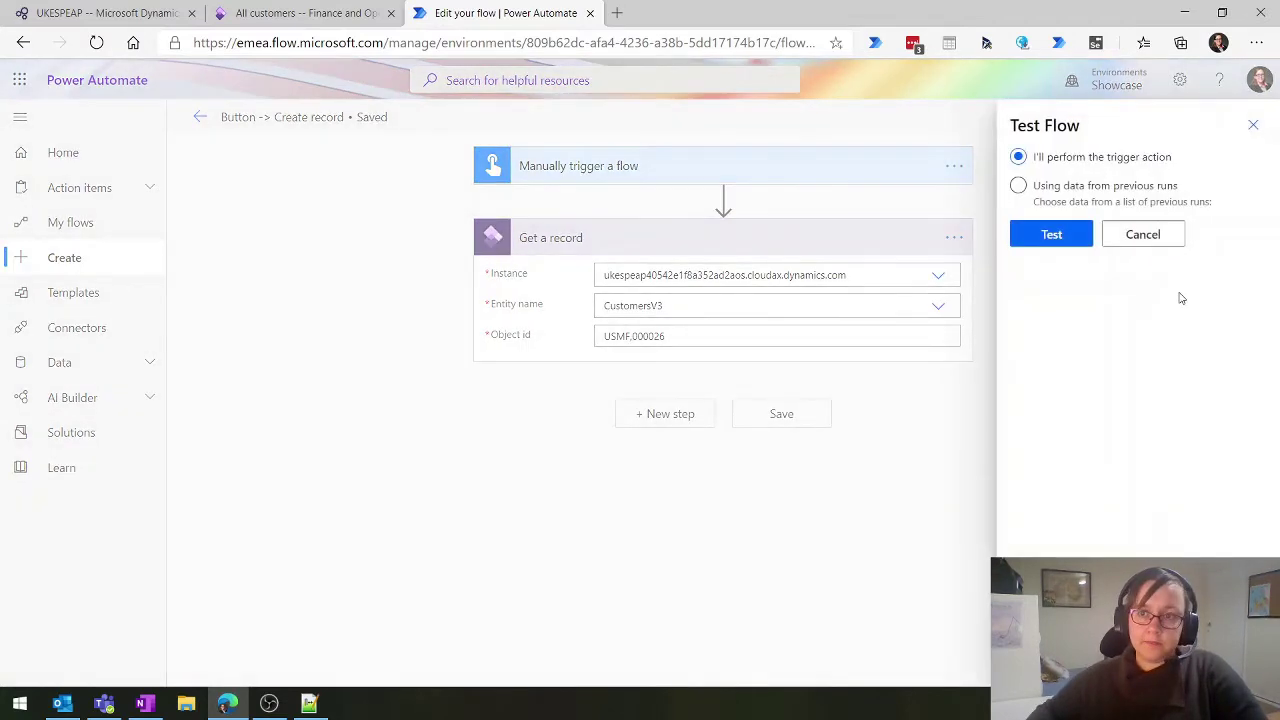
click(1075, 186)
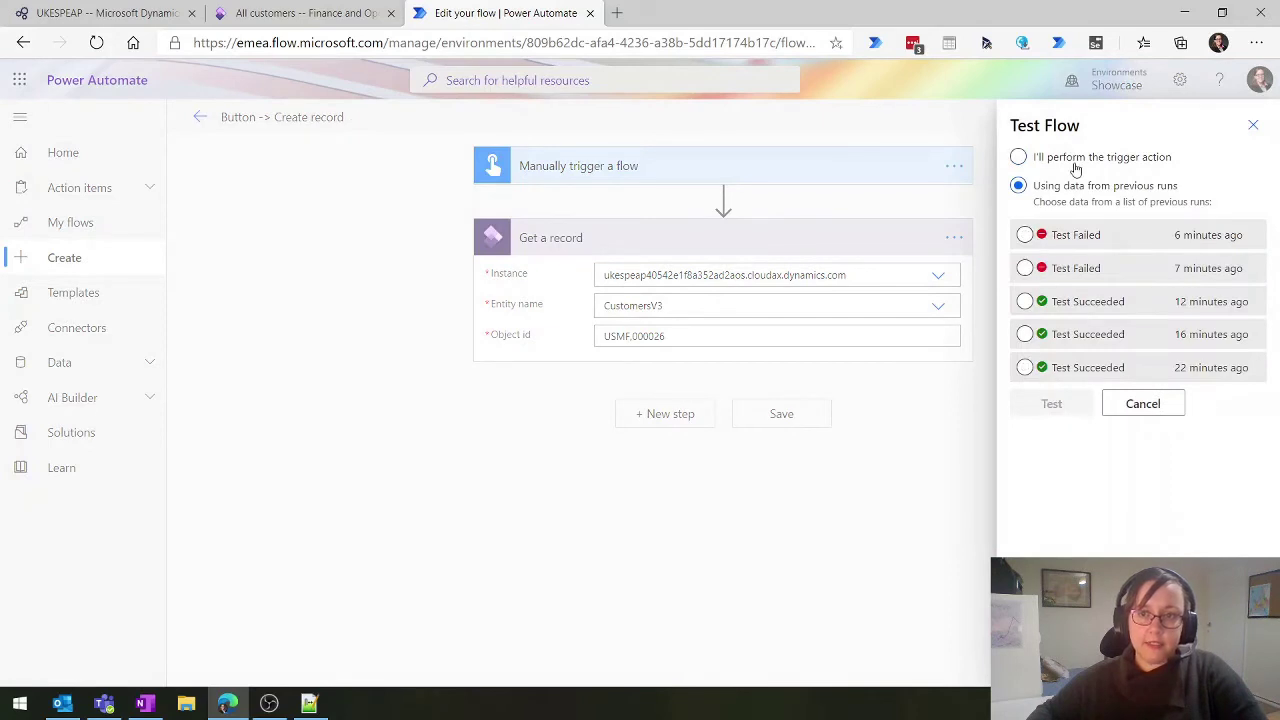
click(1074, 163)
click(1062, 236)
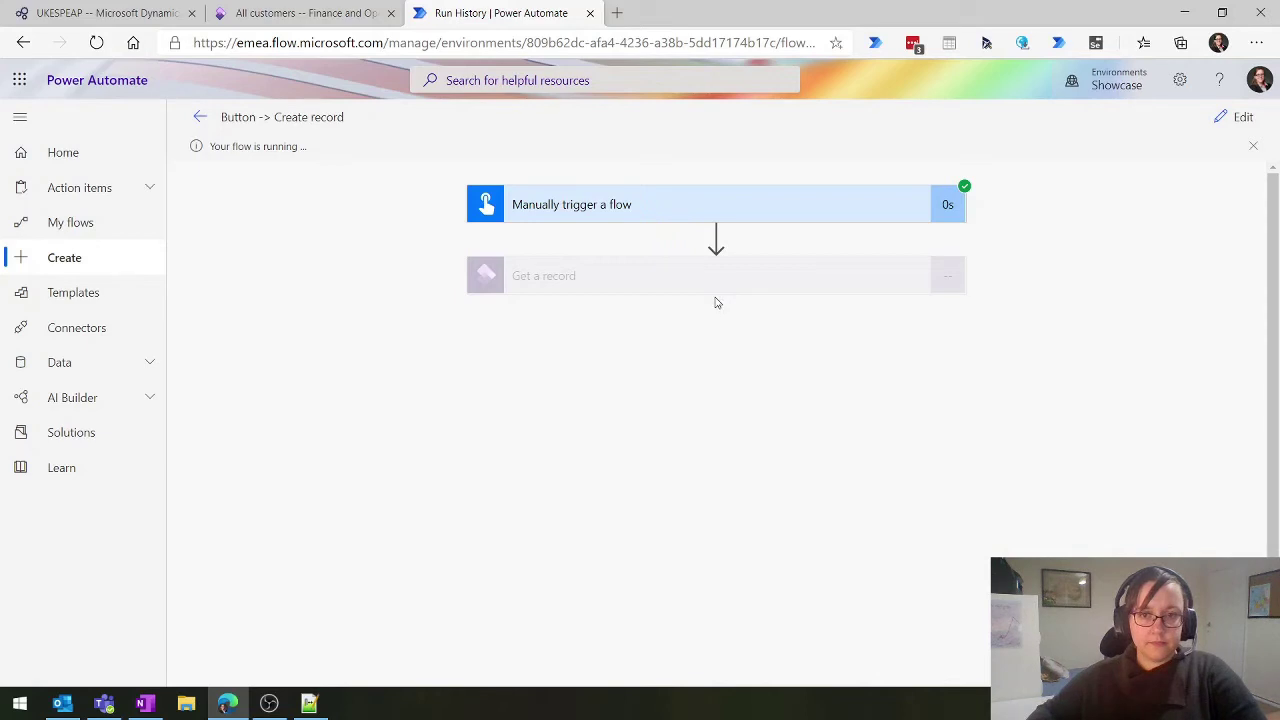
Copy the entire output body of the Get a record run into a new Notepad++ document
click(664, 311)
scroll(800, 557, down, 3)
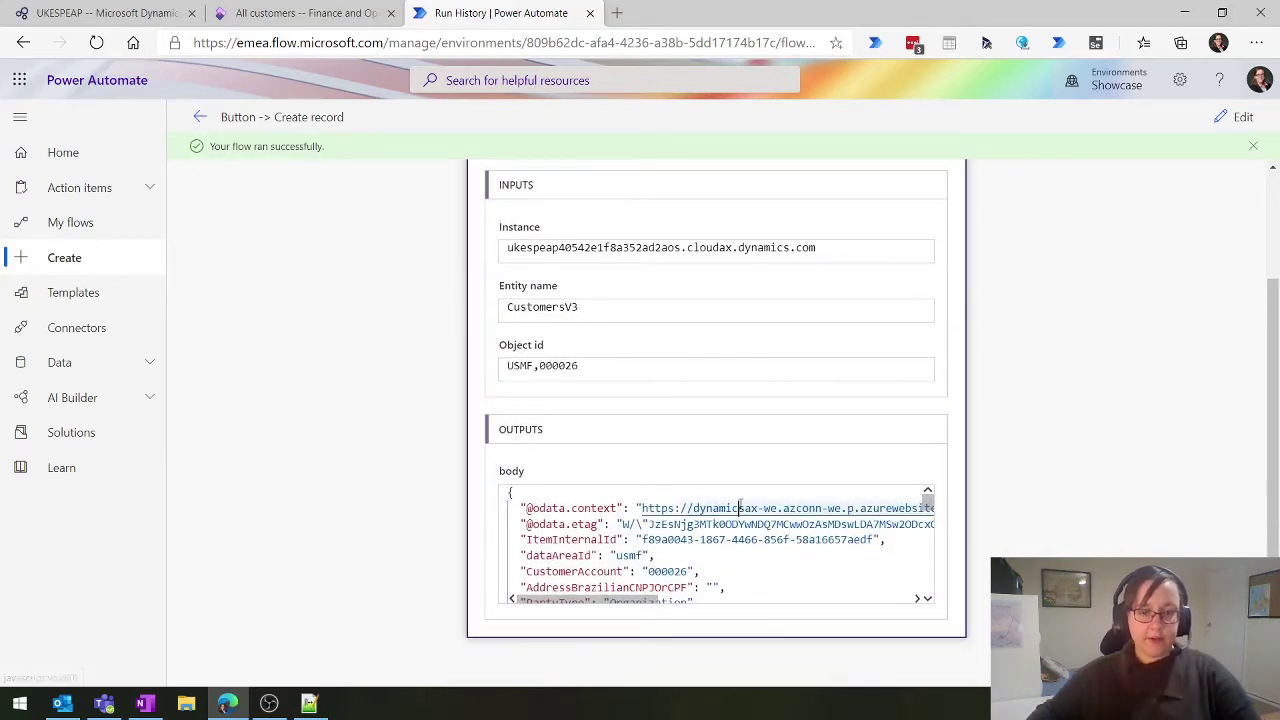
key(ctrl+a)
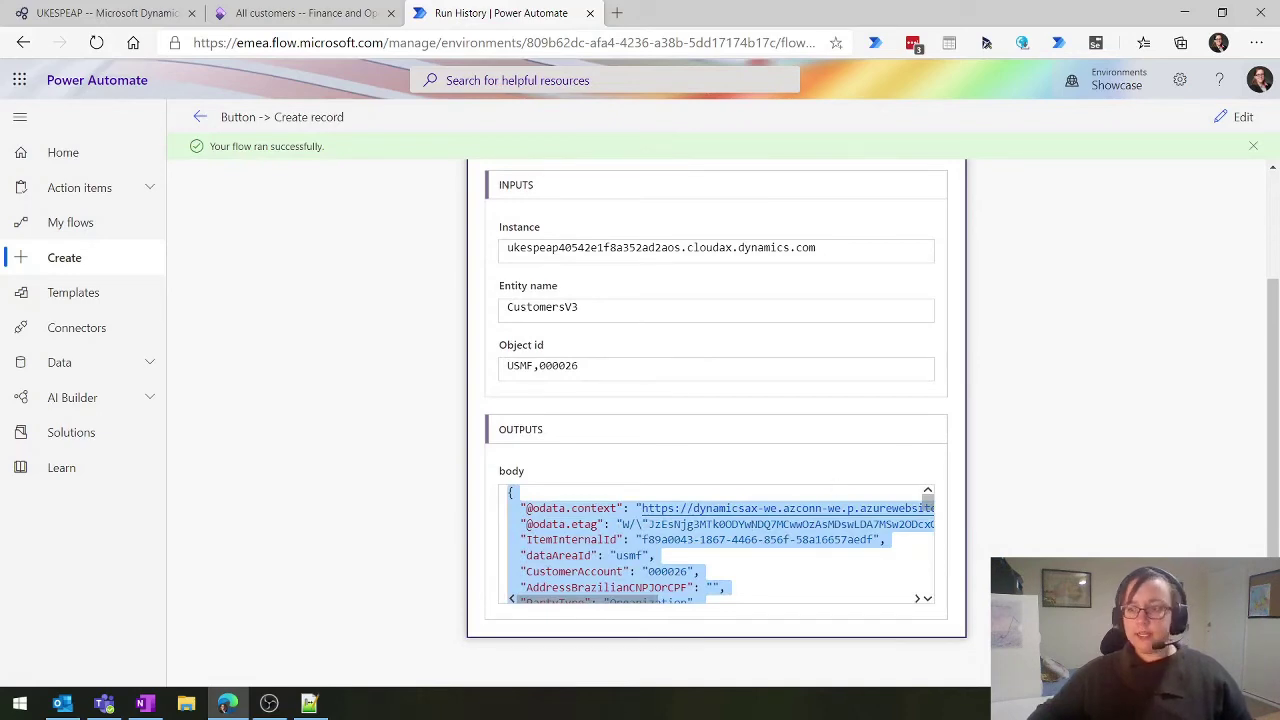
key(ctrl+c)
key(alt+Tab)
key(ctrl+n)
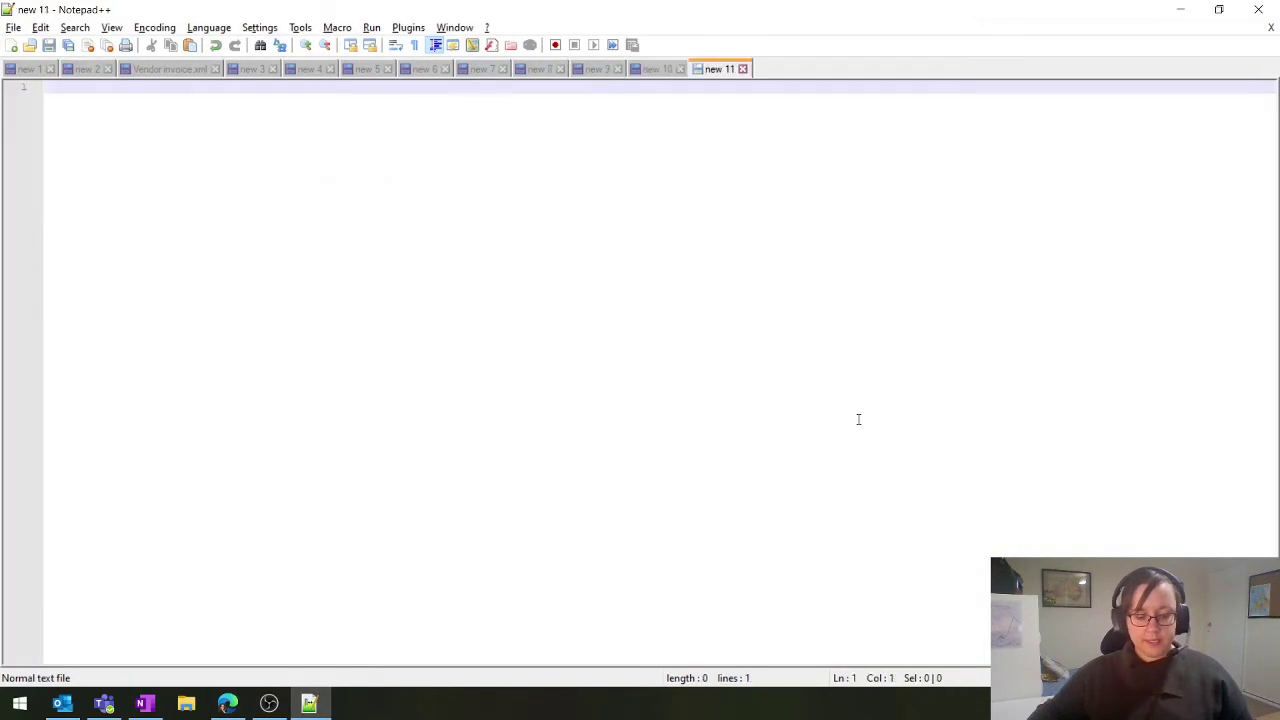
key(ctrl+v)
Examine the returned customer fields from the end of the document back to the CustomerAccount line near its beginning
scroll(589, 411, up, 8)
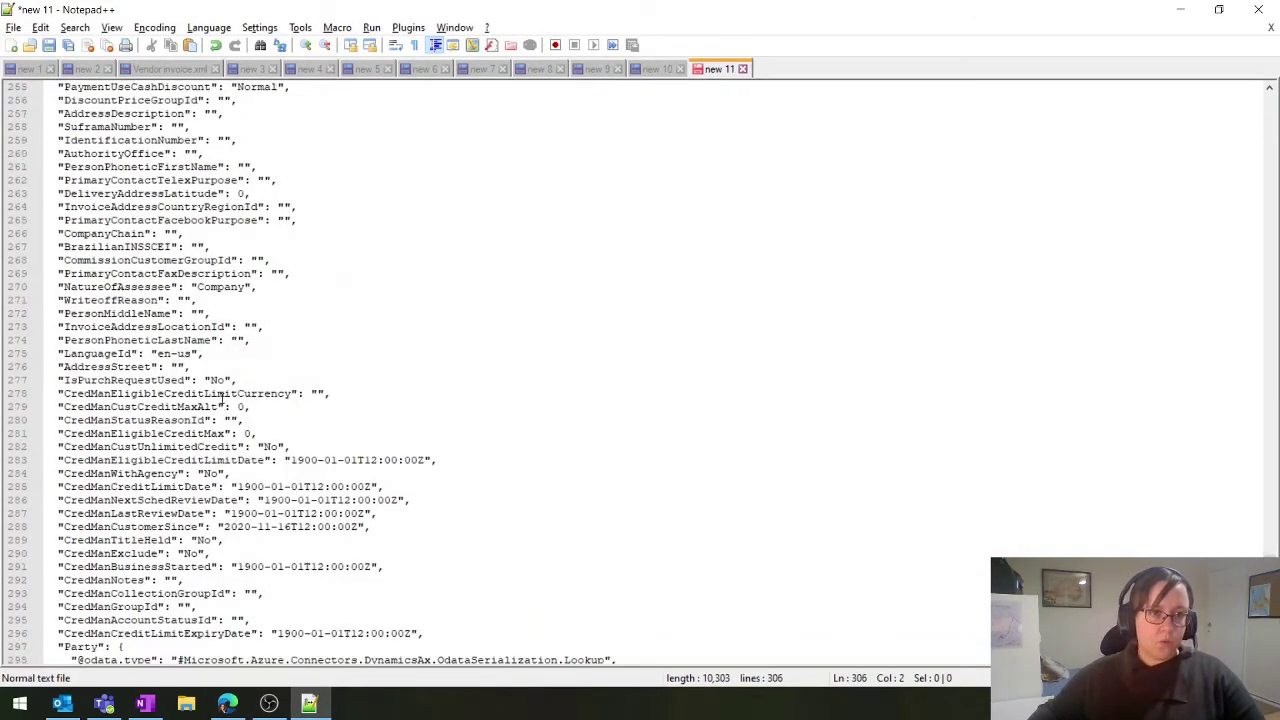
scroll(222, 397, up, 14)
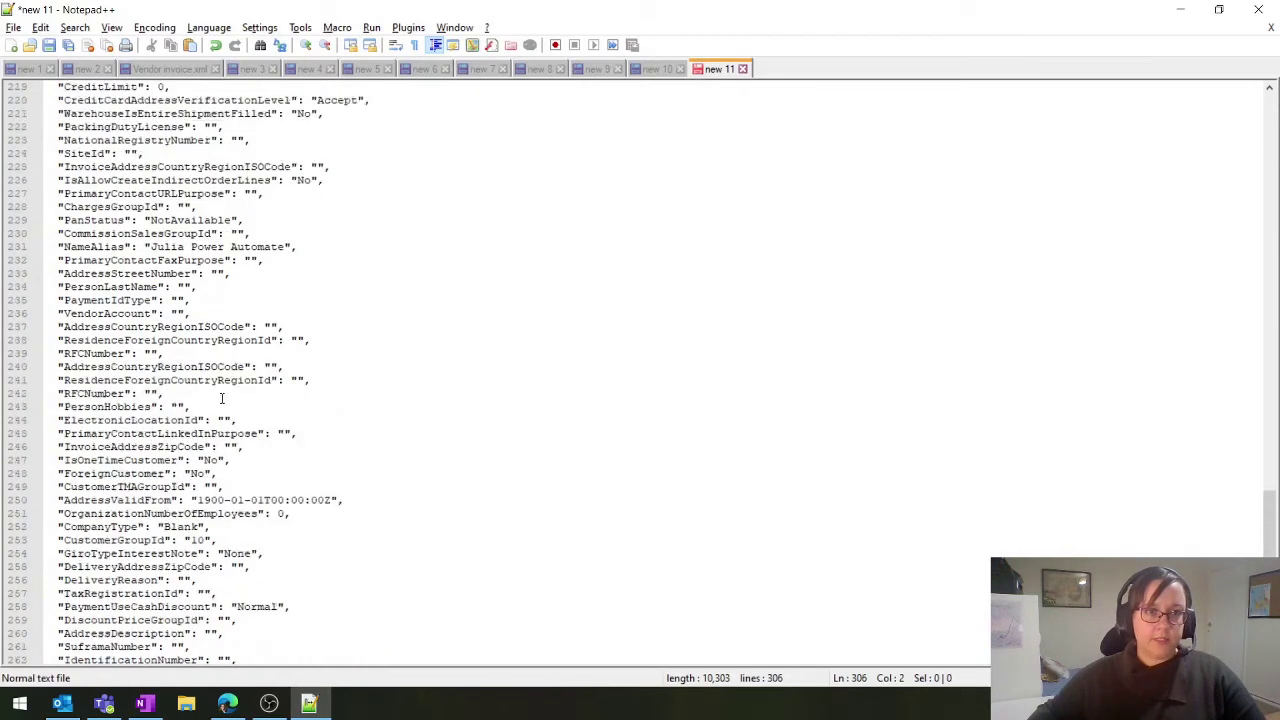
scroll(222, 397, up, 20)
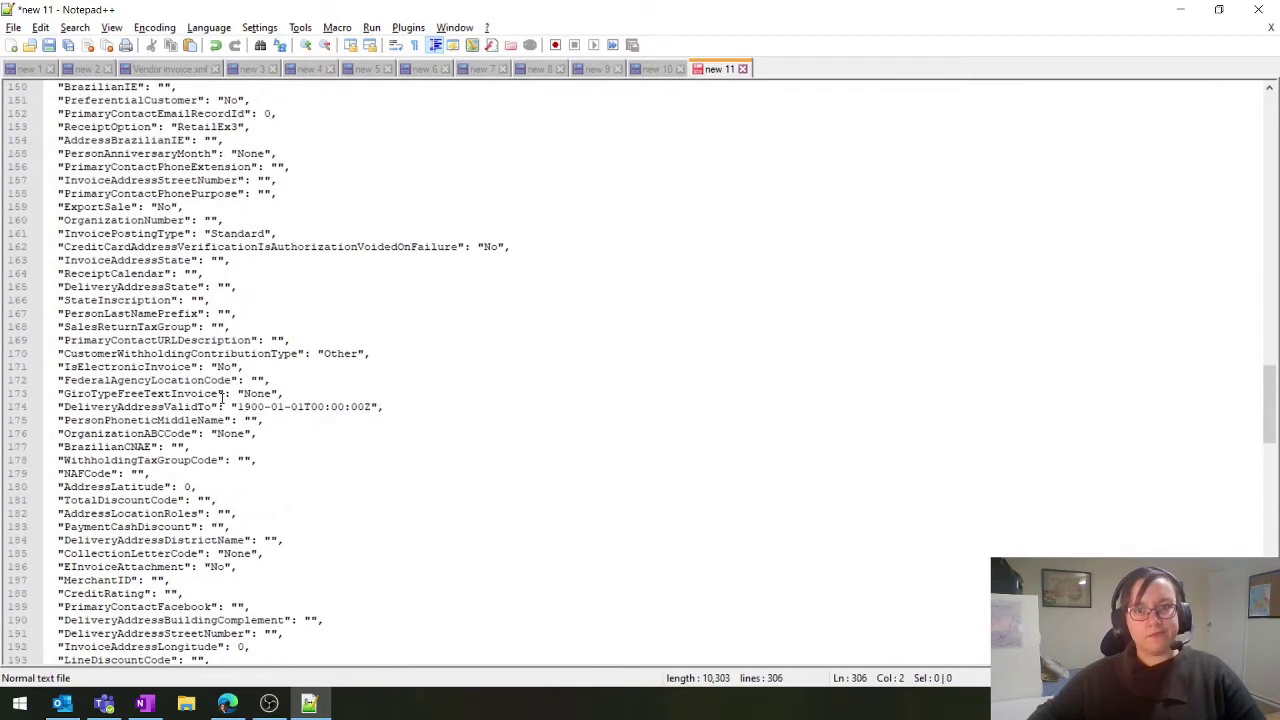
scroll(222, 397, up, 9)
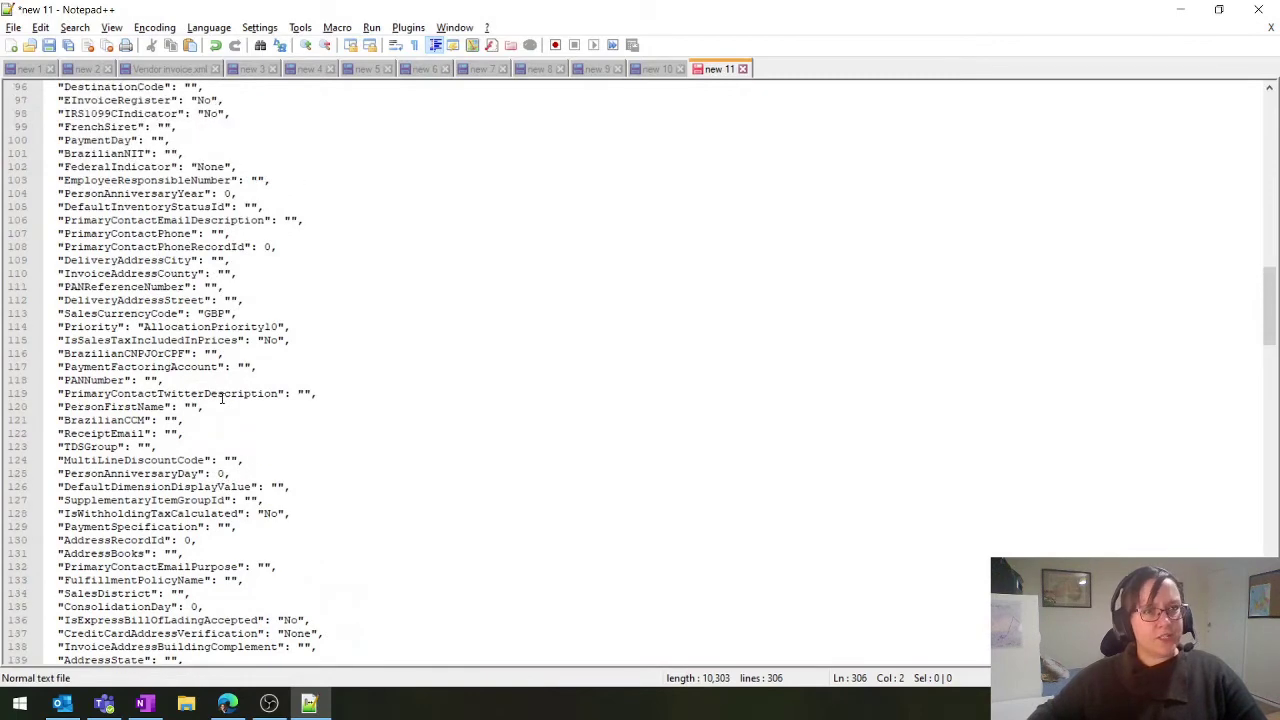
scroll(222, 397, up, 20)
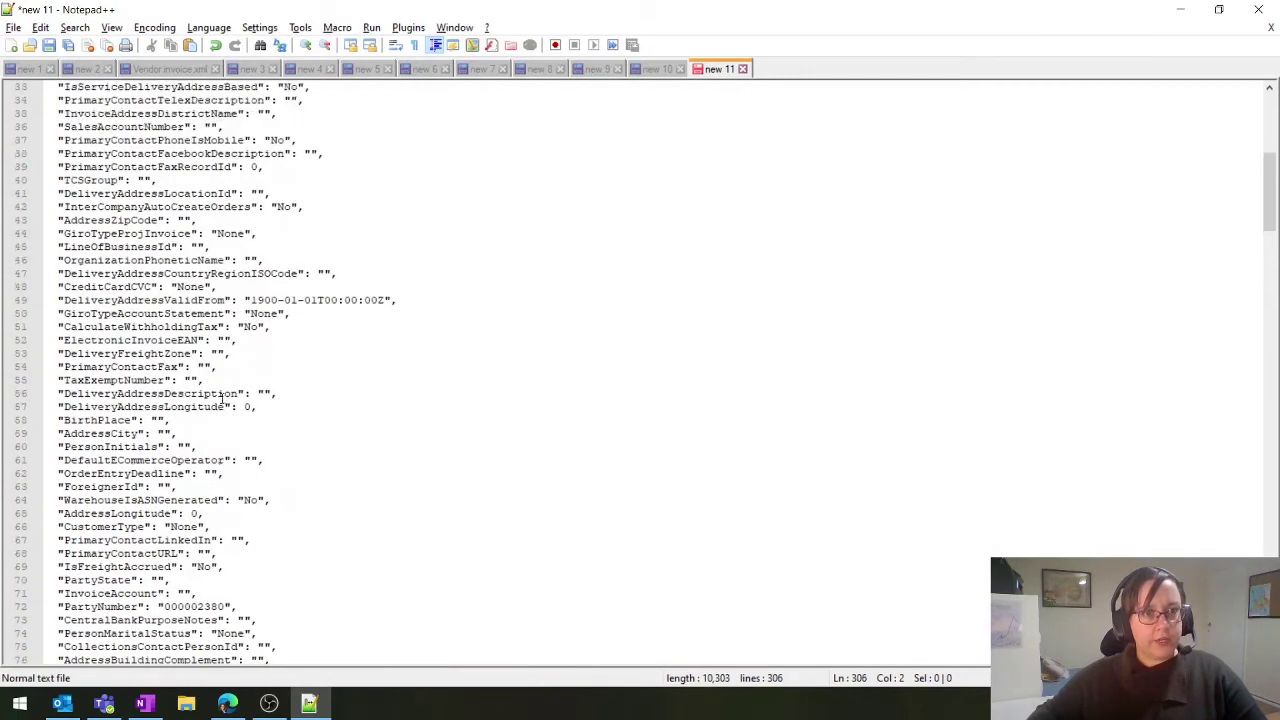
key(ctrl+Home)
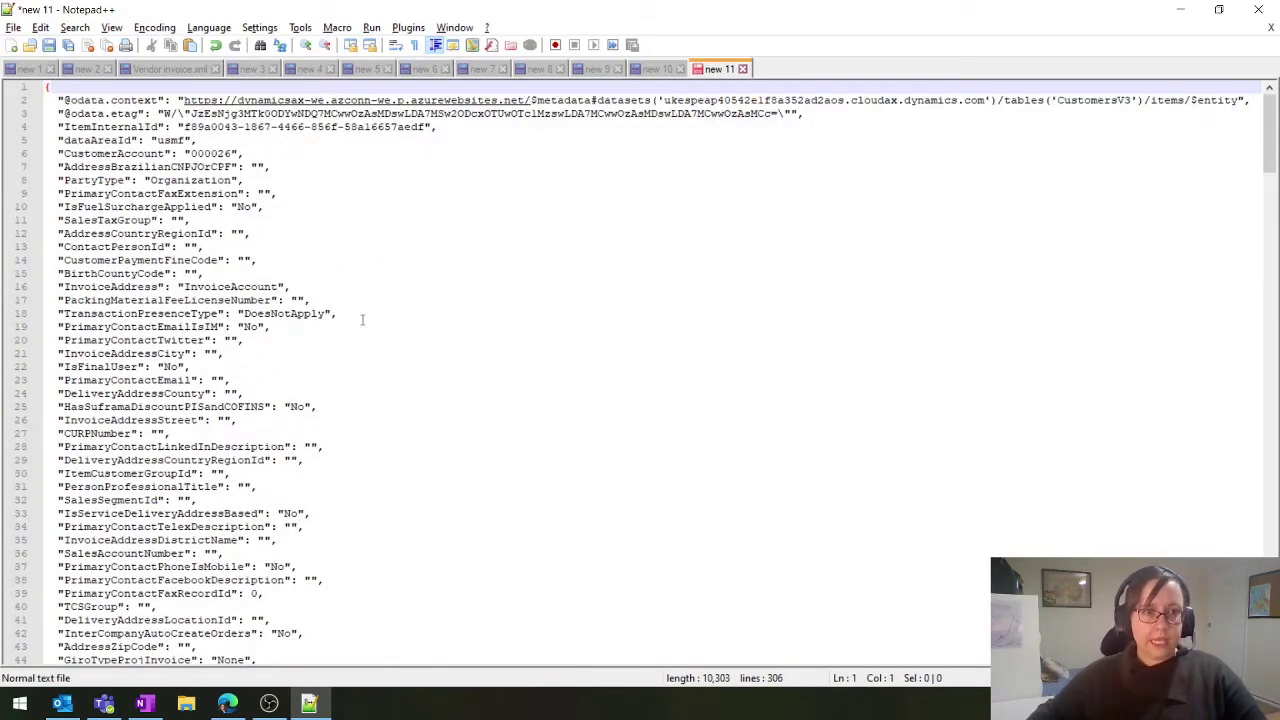
drag(201, 153, 229, 153)
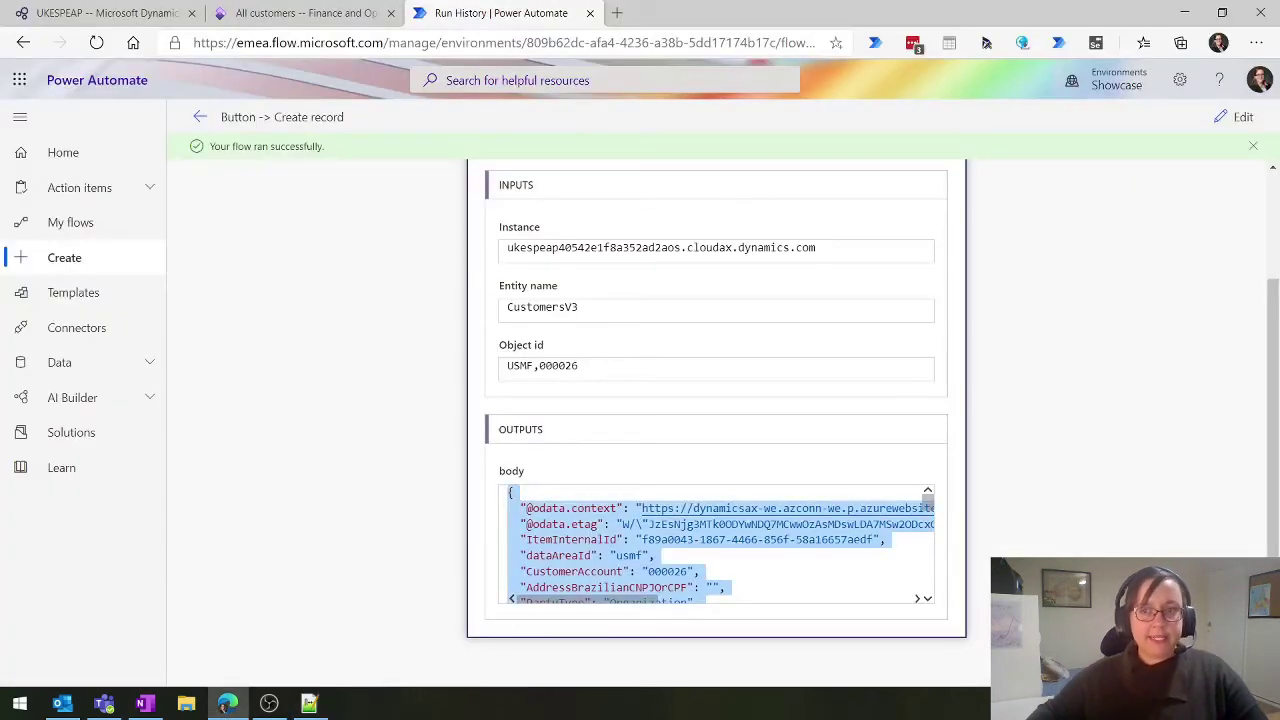
Reopen the flow for editing and insert a Dynamics 365 for Fin & Ops Create record action between the trigger and Get a record
click(1236, 118)
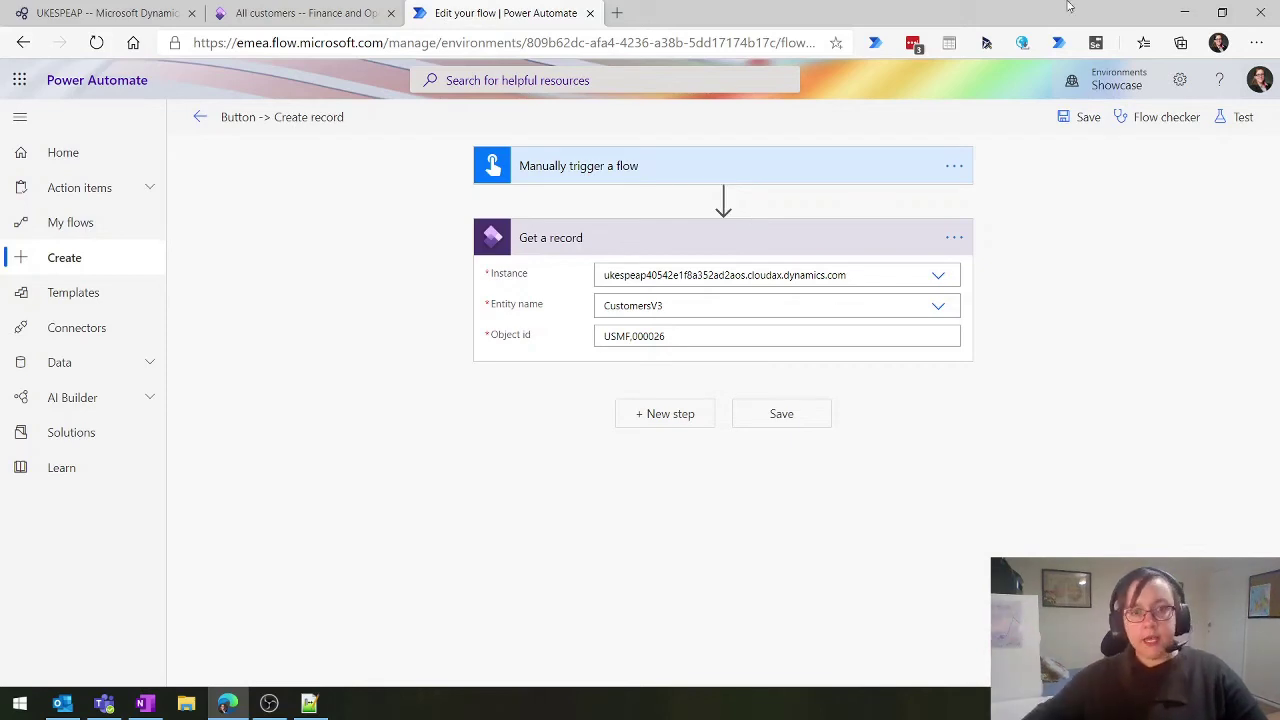
click(956, 242)
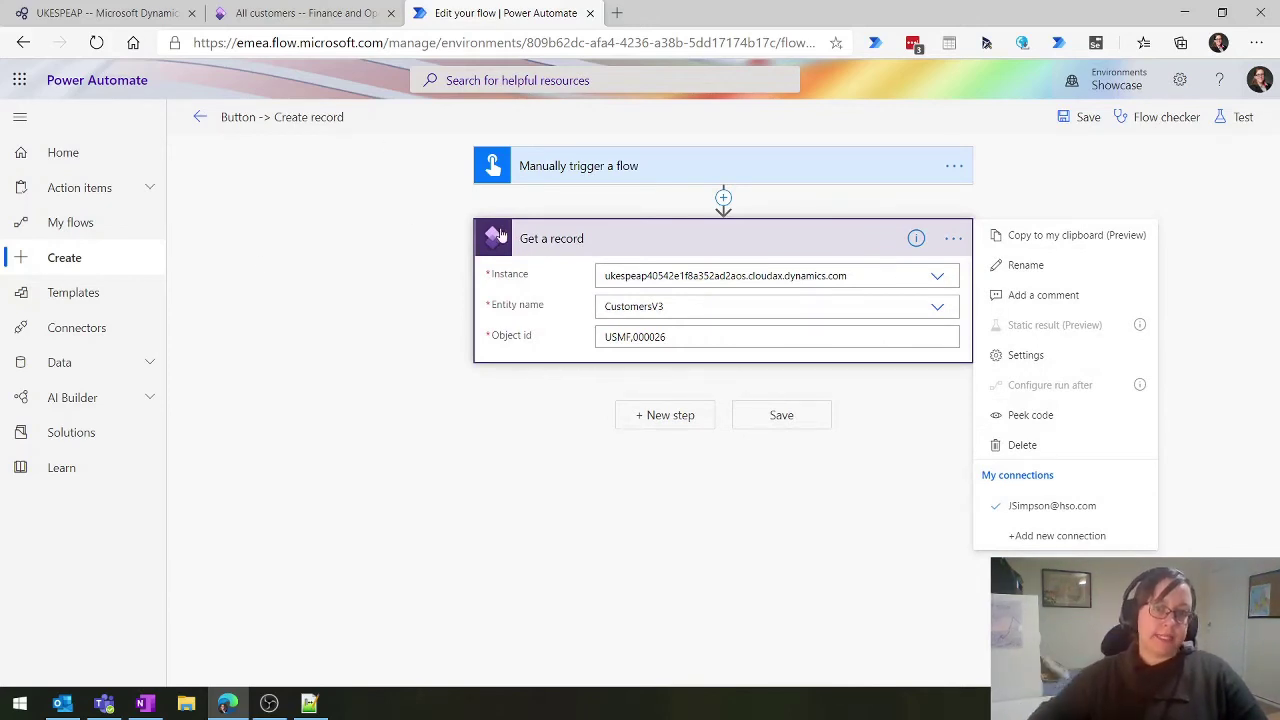
click(664, 336)
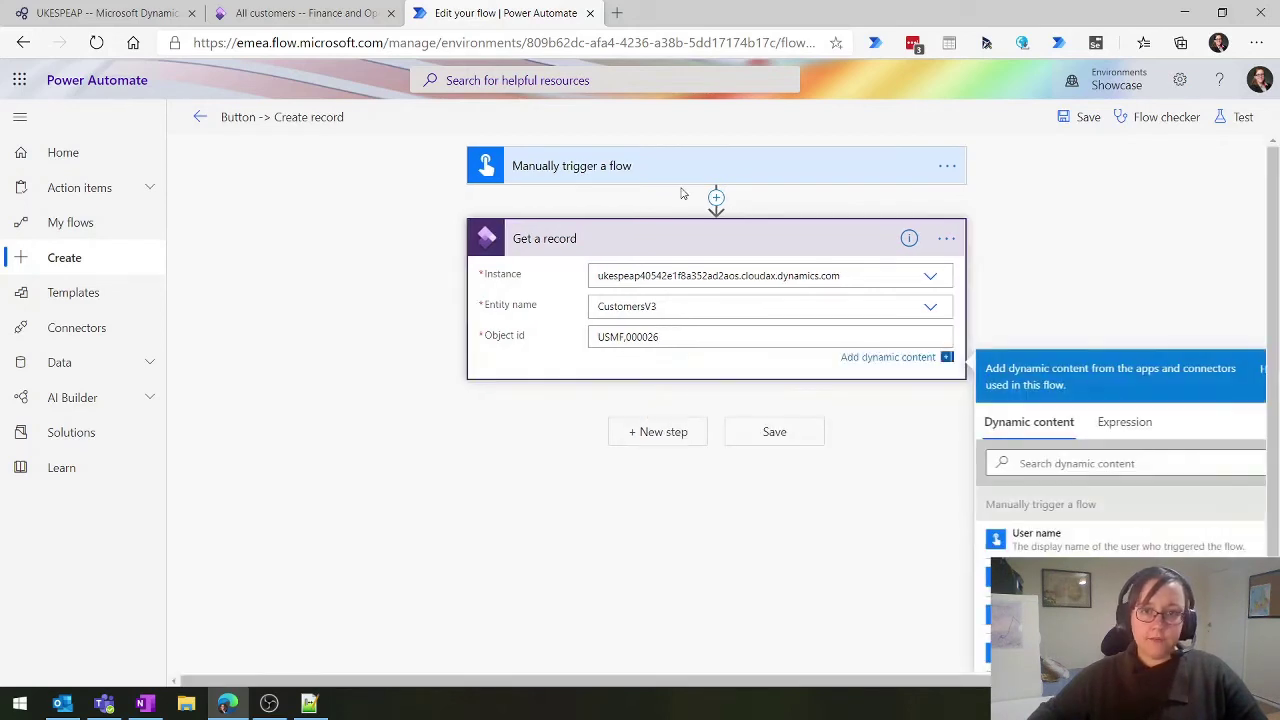
click(723, 197)
click(726, 223)
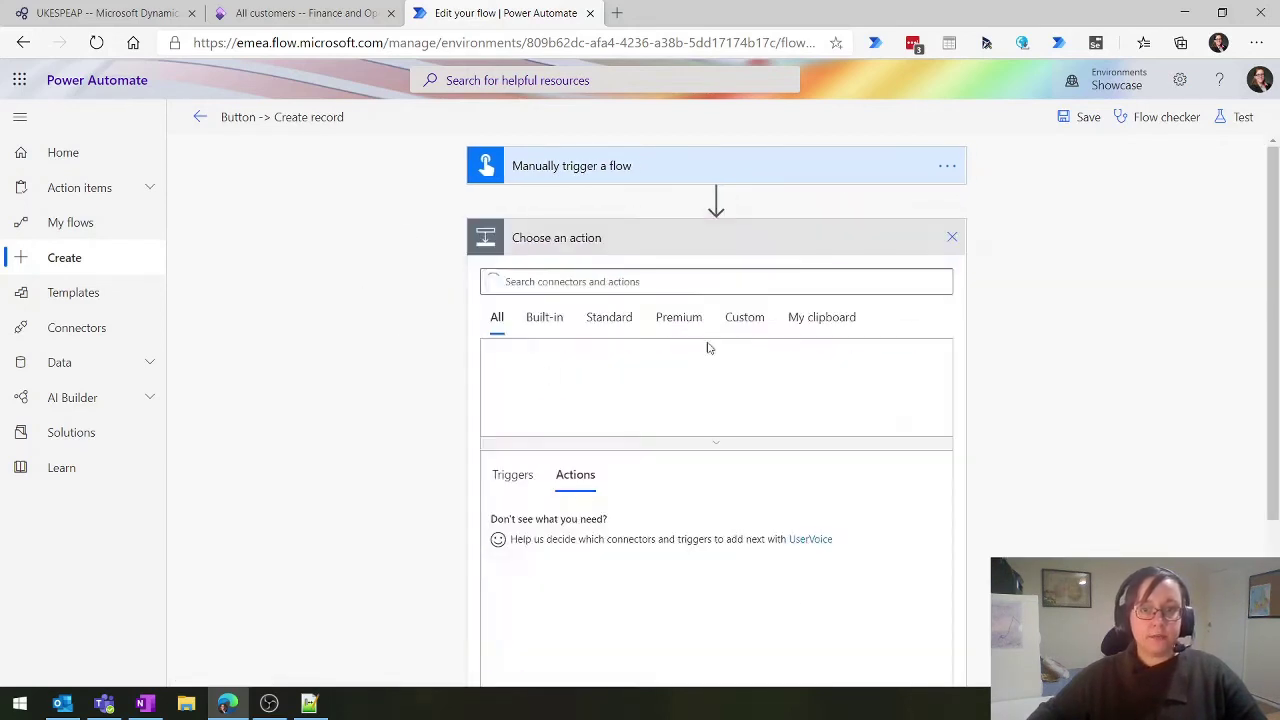
text(dynamics)
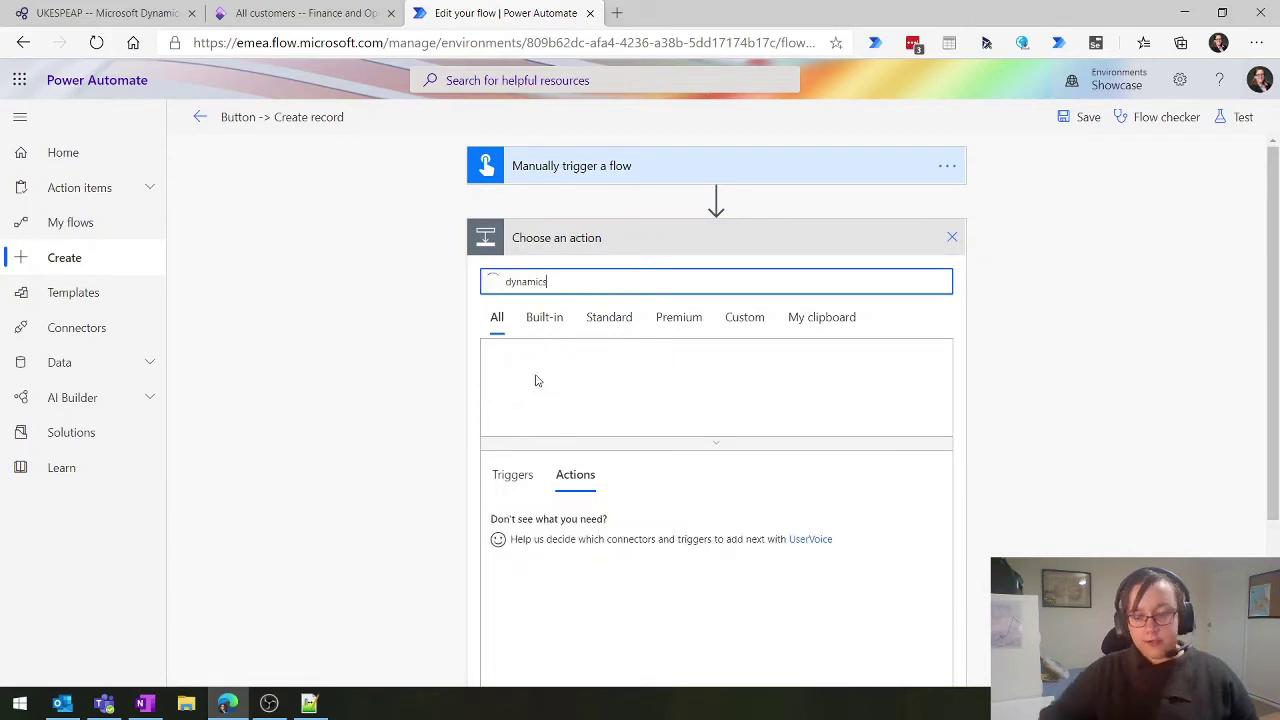
click(709, 370)
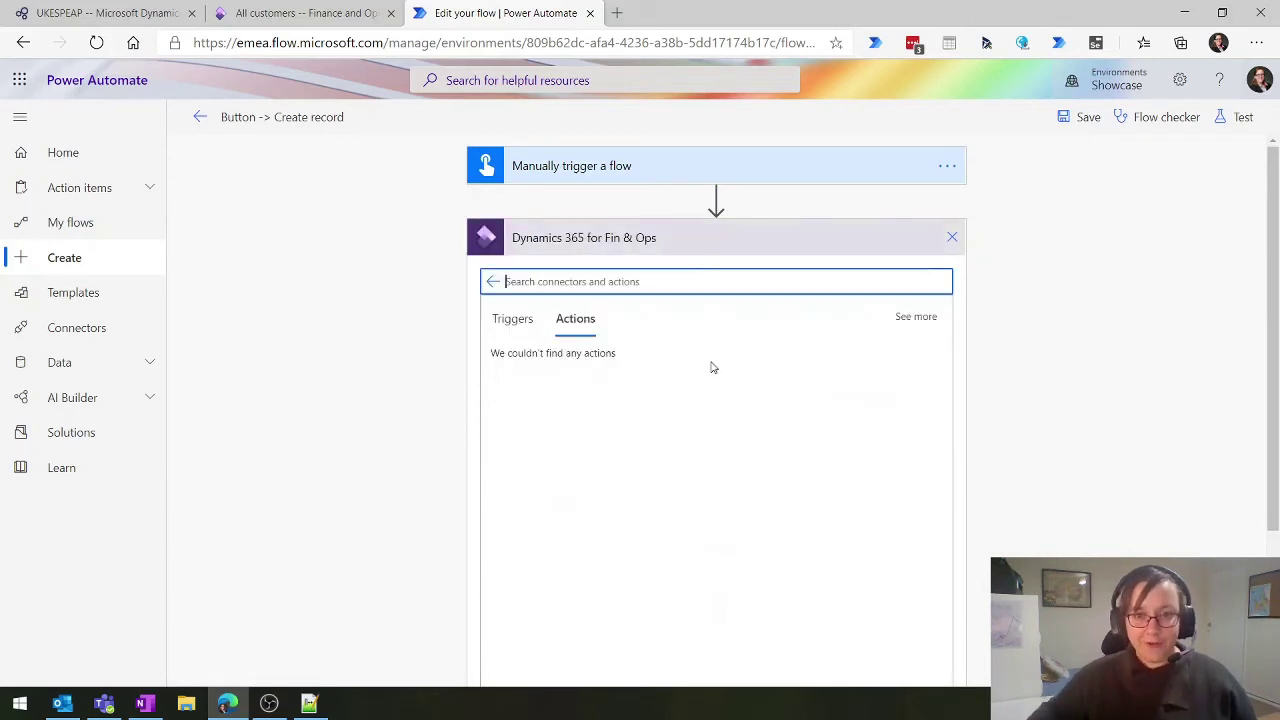
click(579, 368)
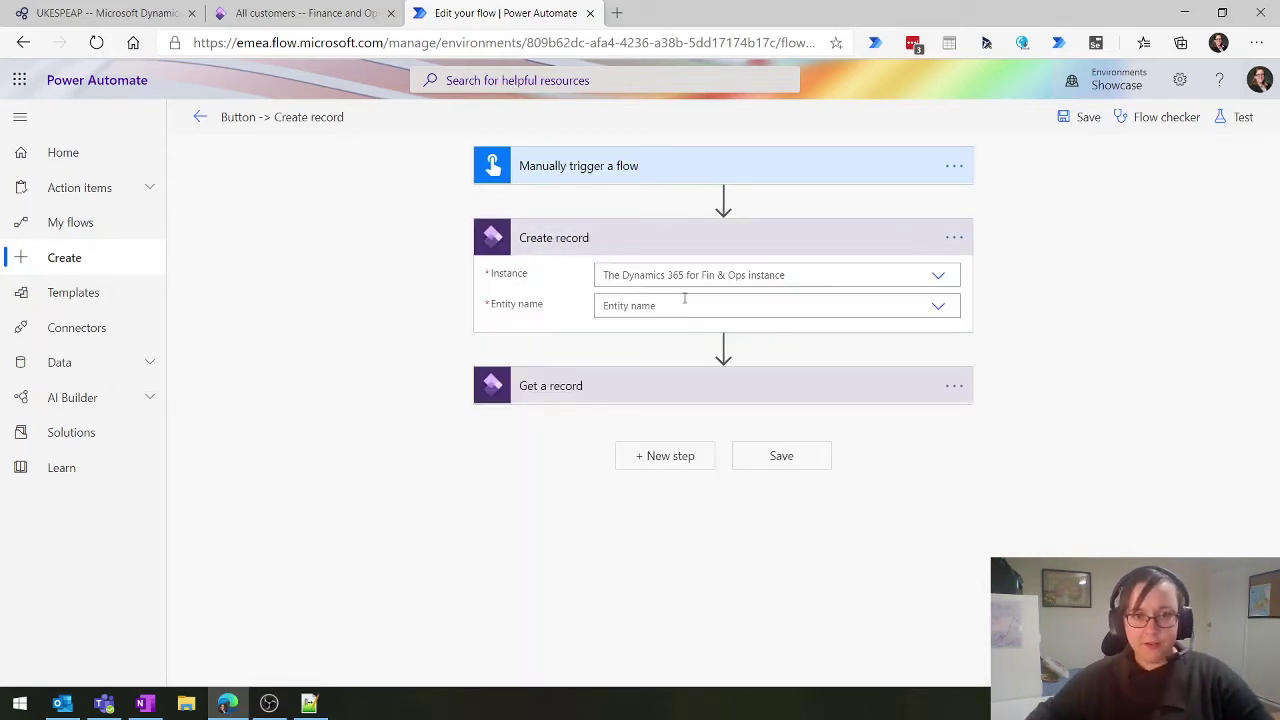
Set the Create record action's instance to ukespeap40542e1f8a352ad2aos.cloudax.dynamics.com and its entity name to CustomersV3
click(667, 273)
text(ukesp)
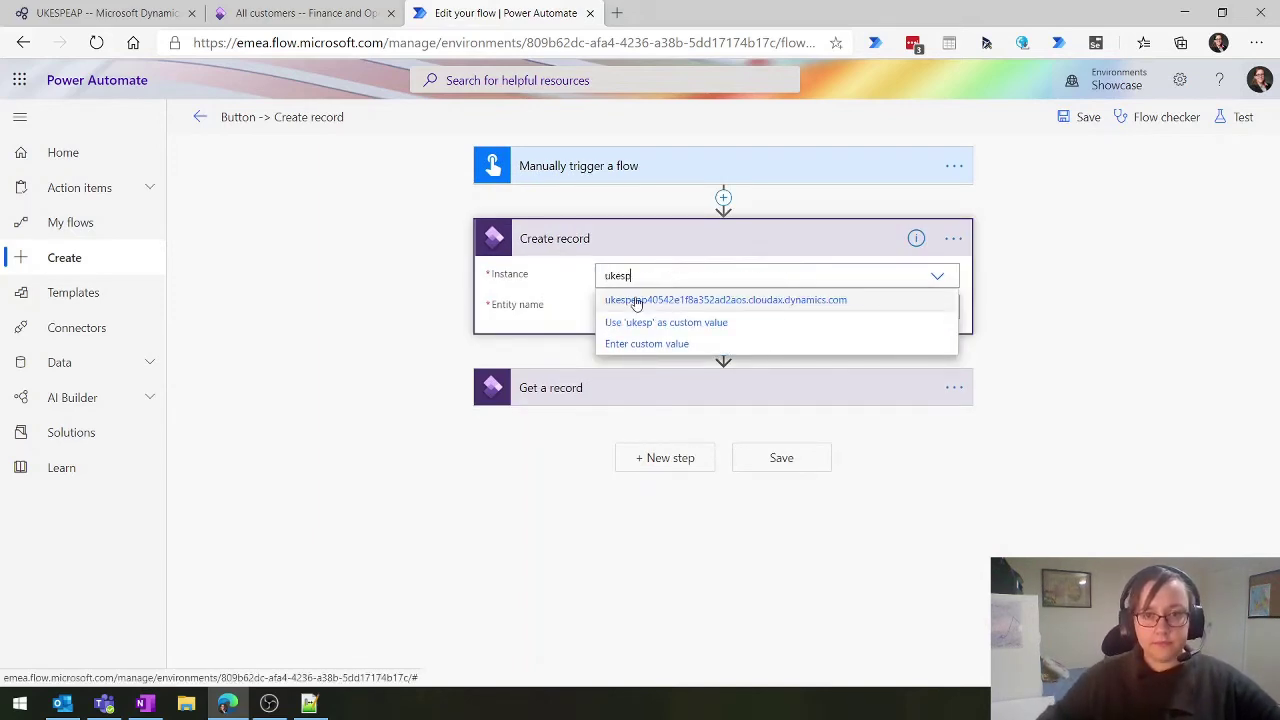
click(634, 300)
click(631, 303)
text(custome)
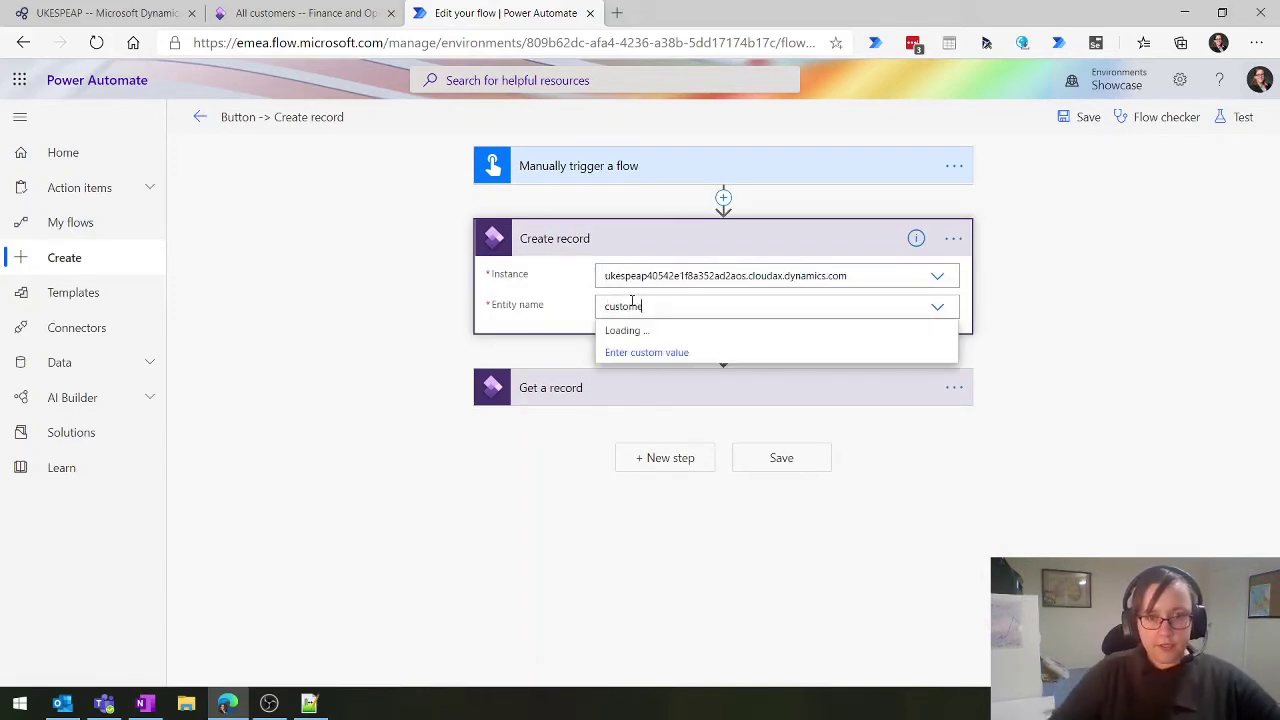
text(rs)
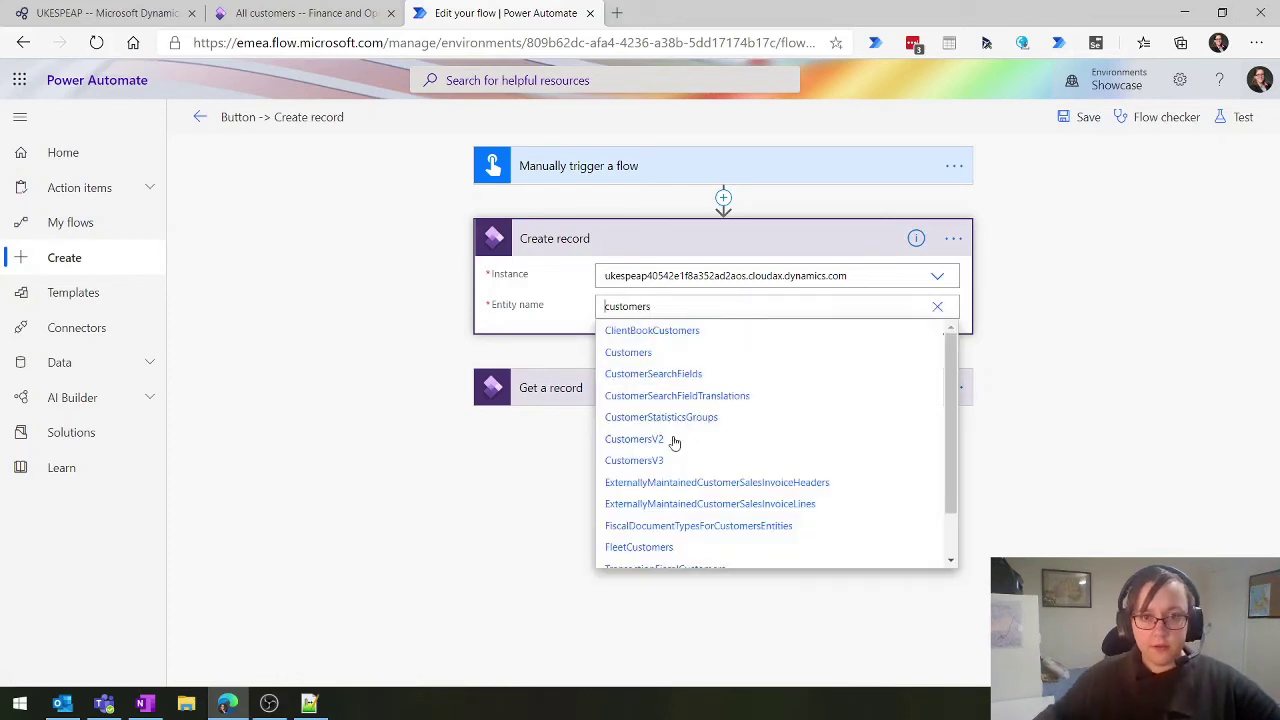
click(655, 460)
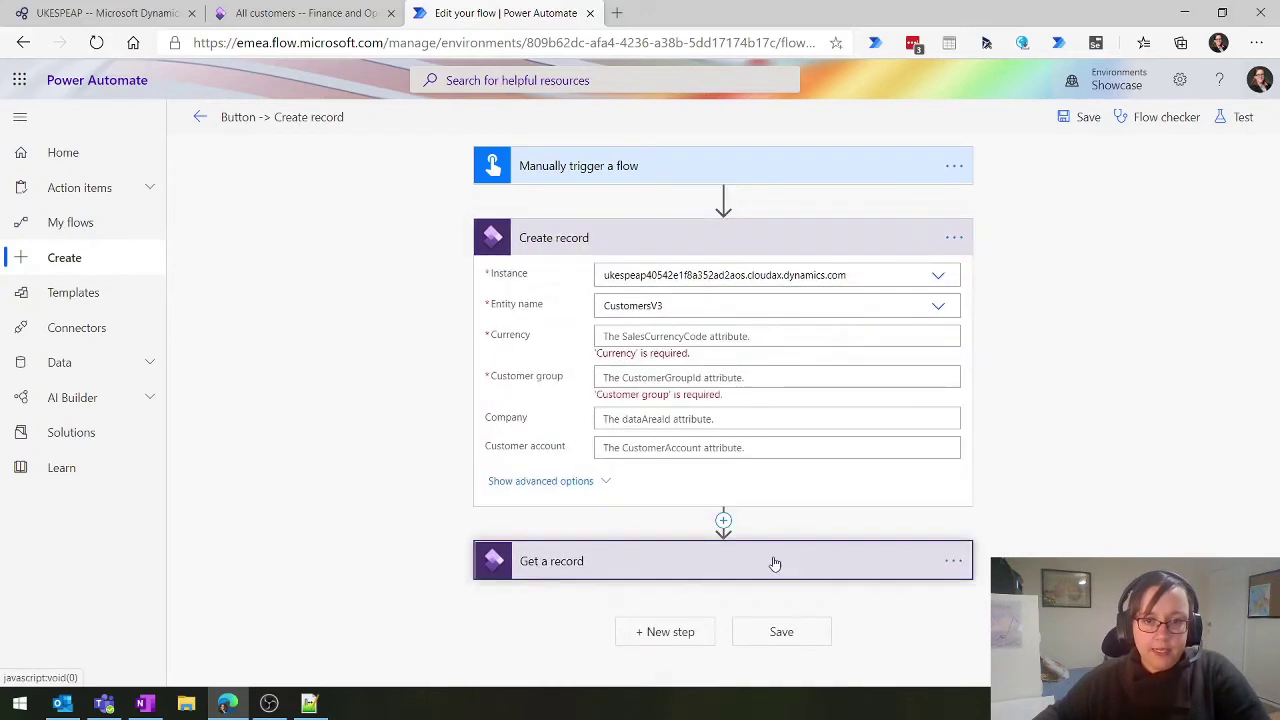
Expand the Get a record action and delete the account number after "USMF," in its Object id
click(771, 560)
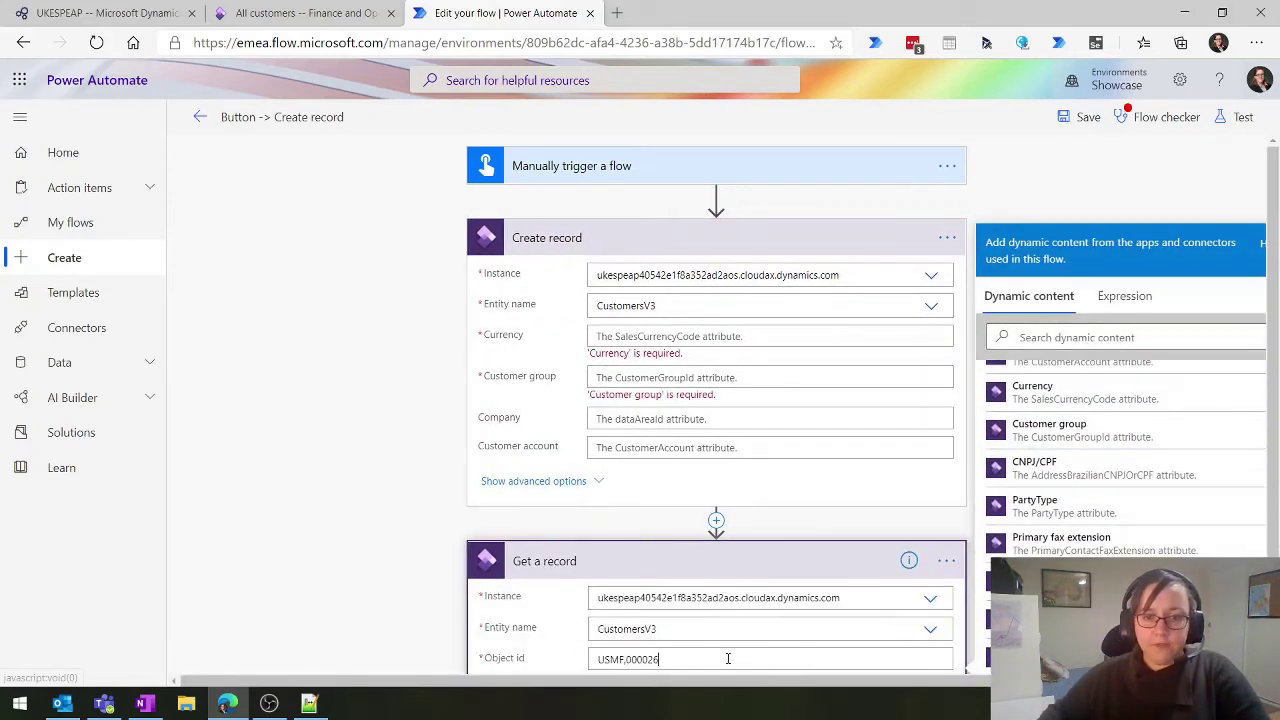
key(BackSpace)
key(BackSpace)
key(BackSpace)
key(BackSpace)
key(BackSpace)
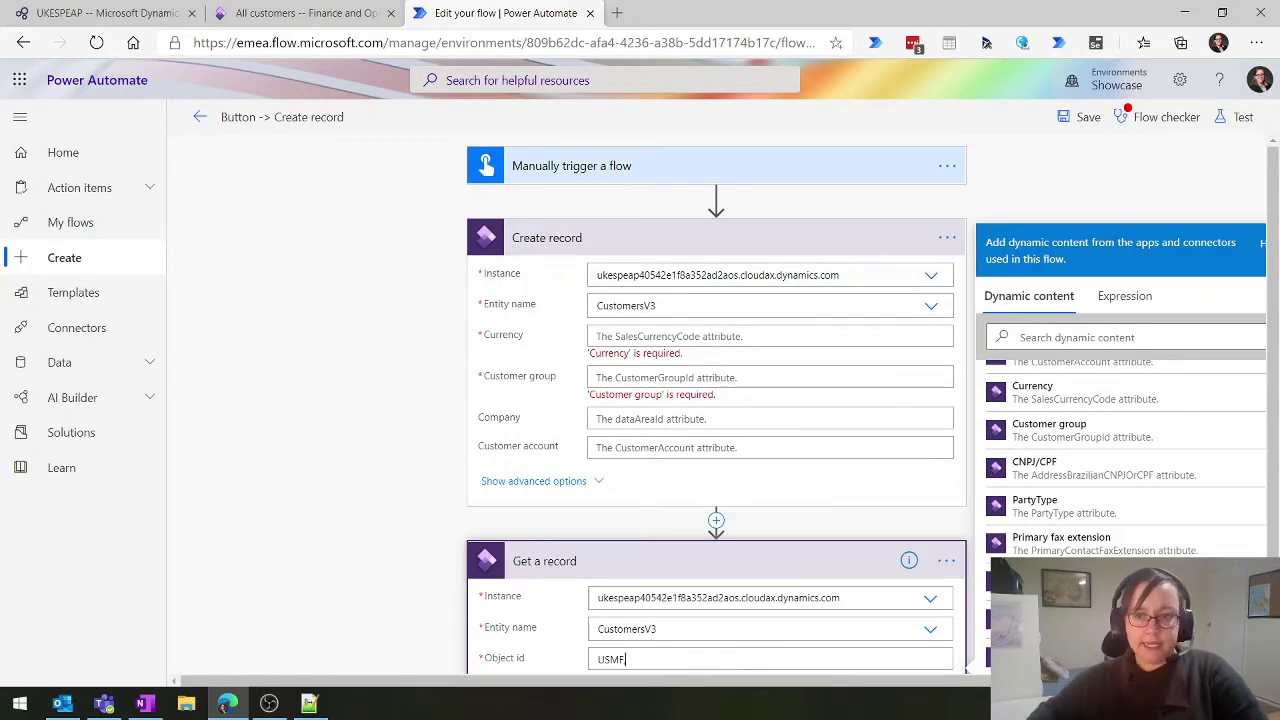
Find the Create record action's Customer account in the dynamic content and insert it after "USMF," in the Get a record Object id
click(1088, 336)
text(cus)
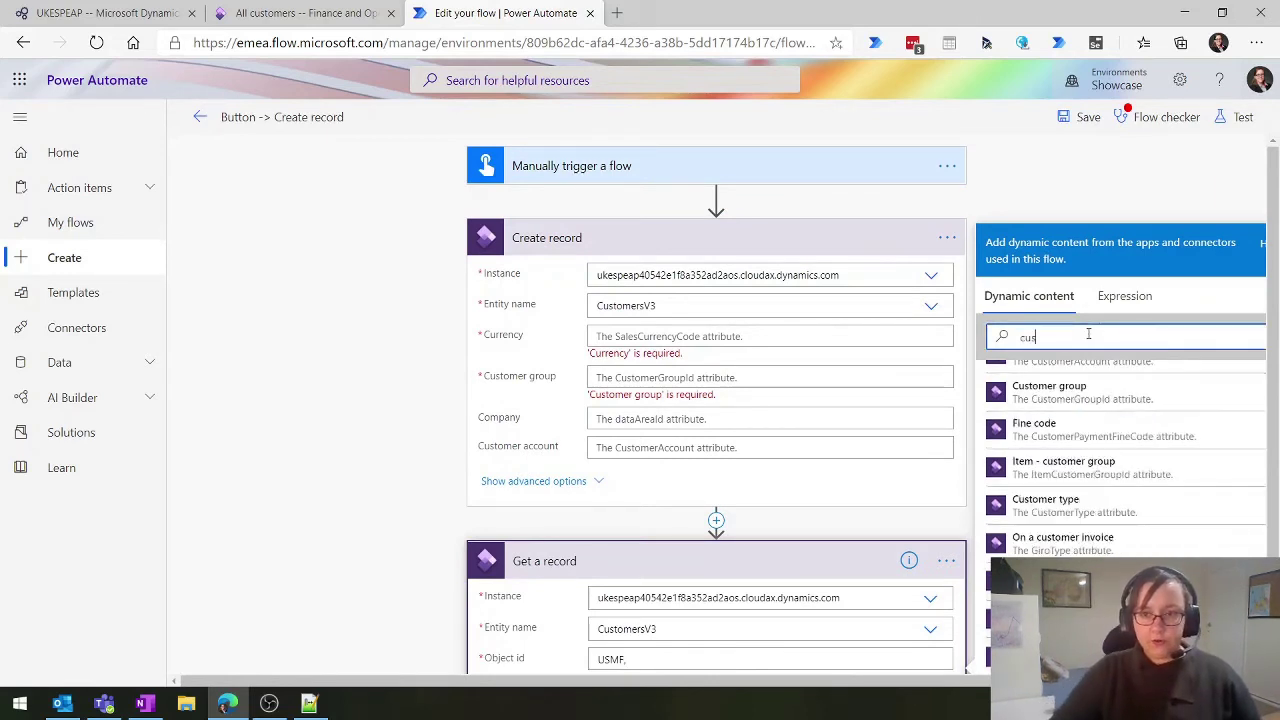
text(tomer nu)
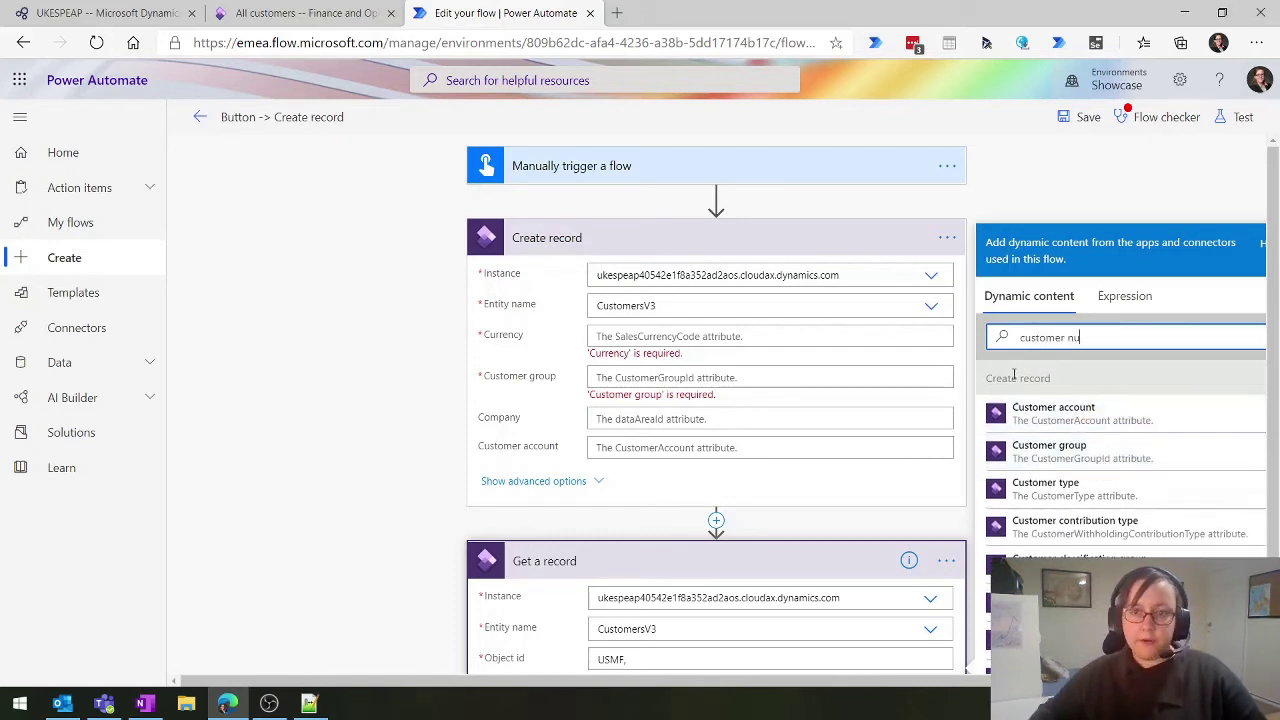
scroll(1100, 525, down, 1)
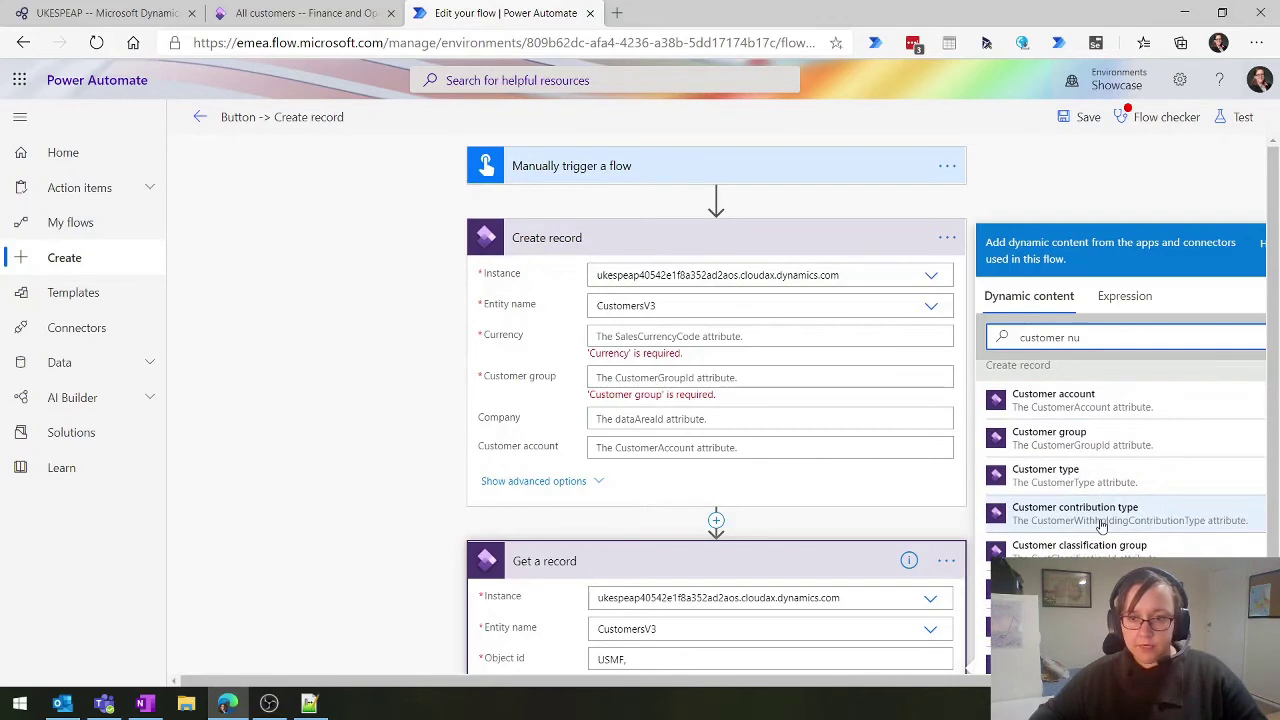
scroll(1100, 525, down, 1)
scroll(1140, 470, up, 1)
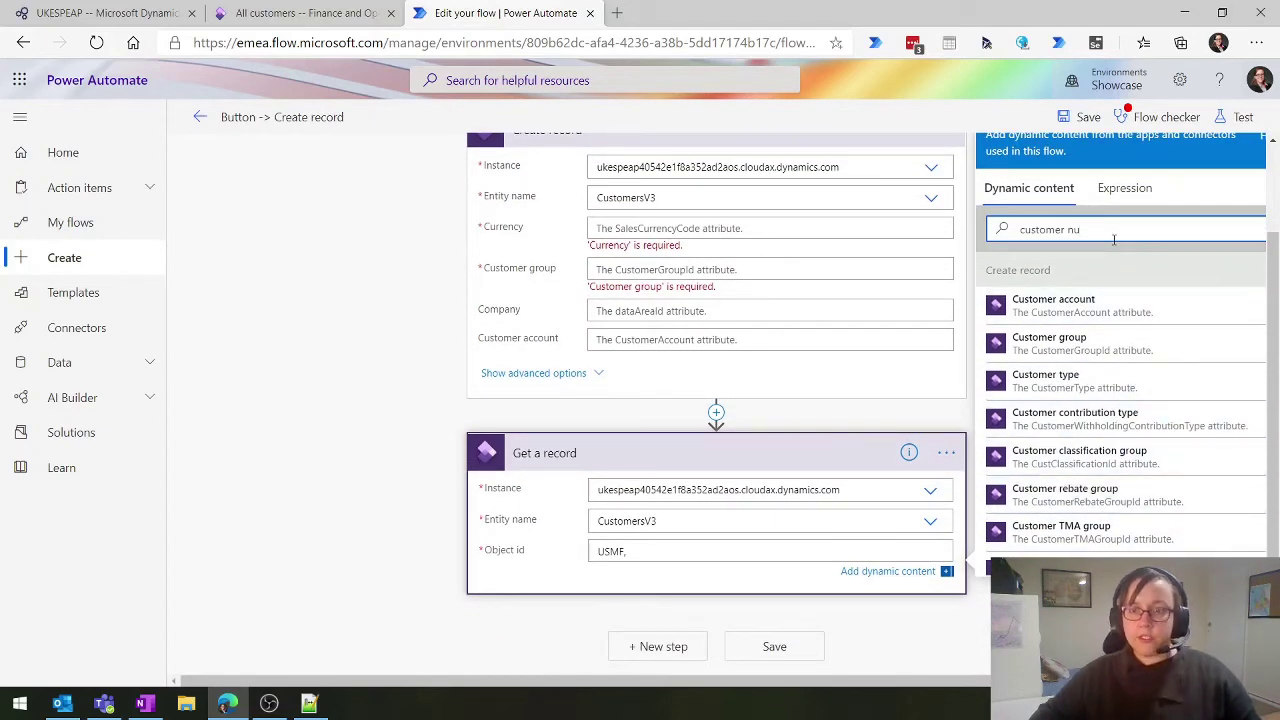
key(BackSpace)
key(BackSpace)
text(ac)
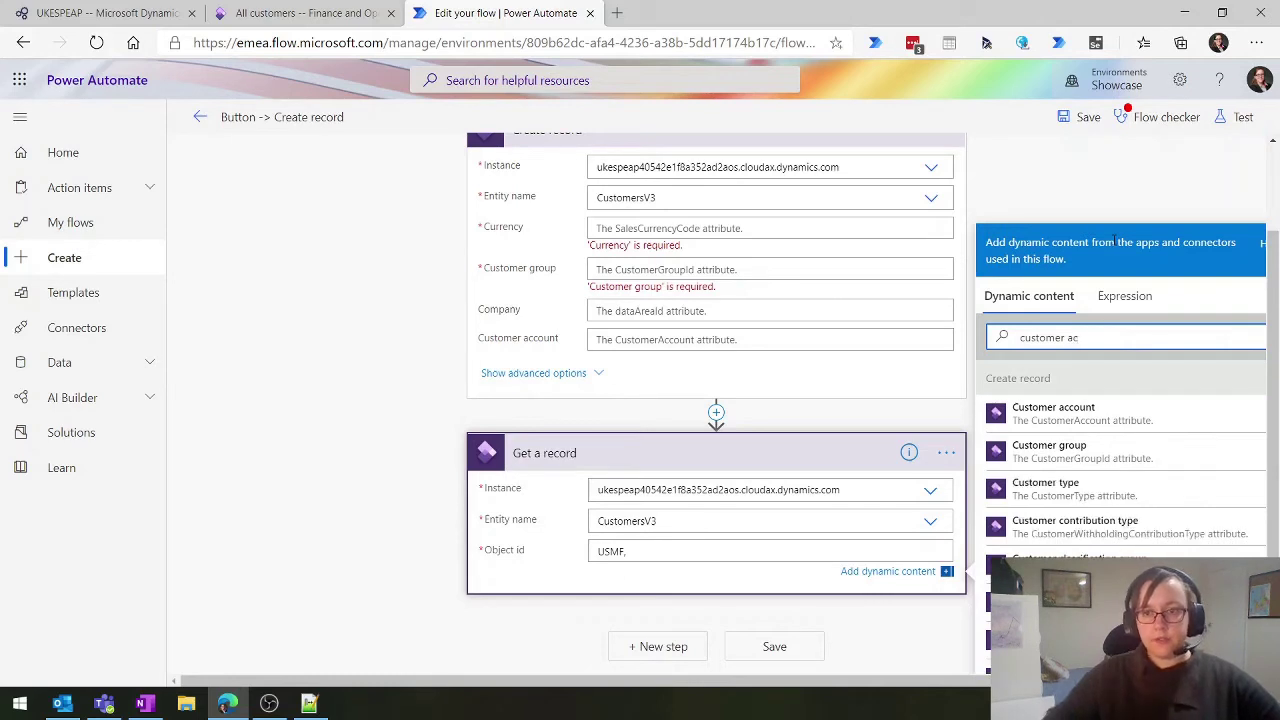
click(1107, 412)
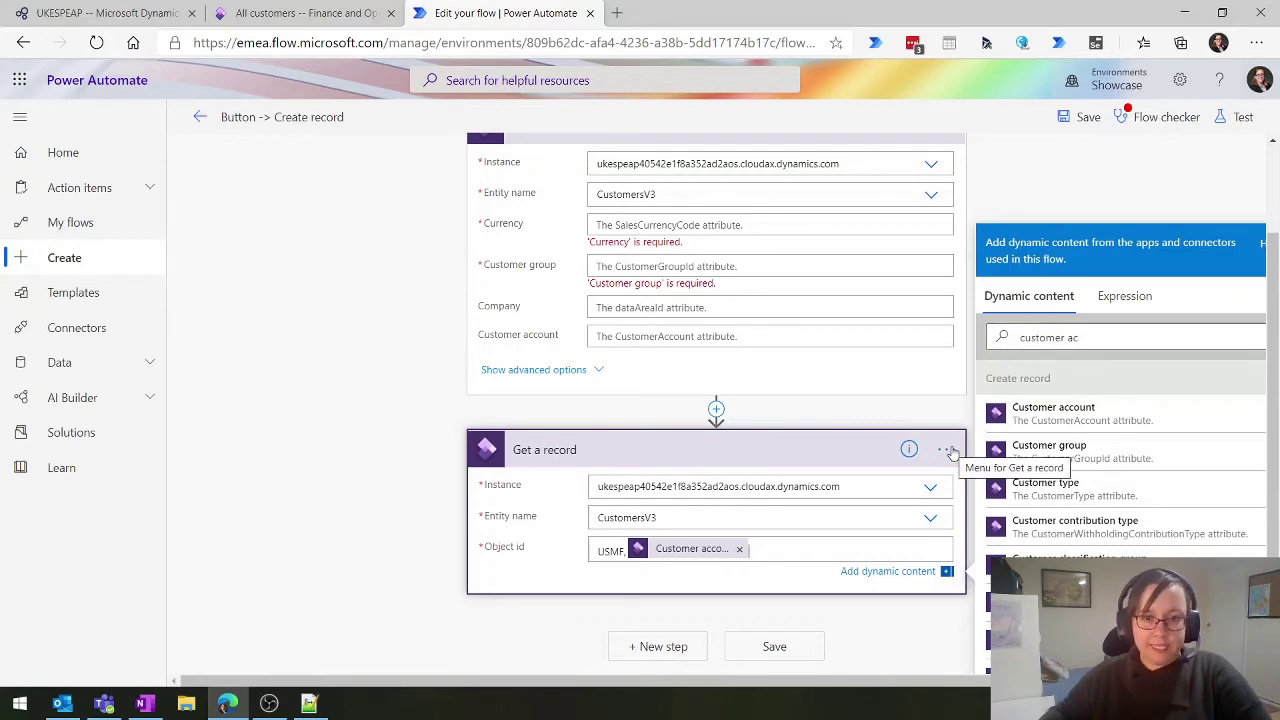
Delete the Get a record and Create record actions from the flow, leaving only the manual trigger
scroll(927, 263, up, 2)
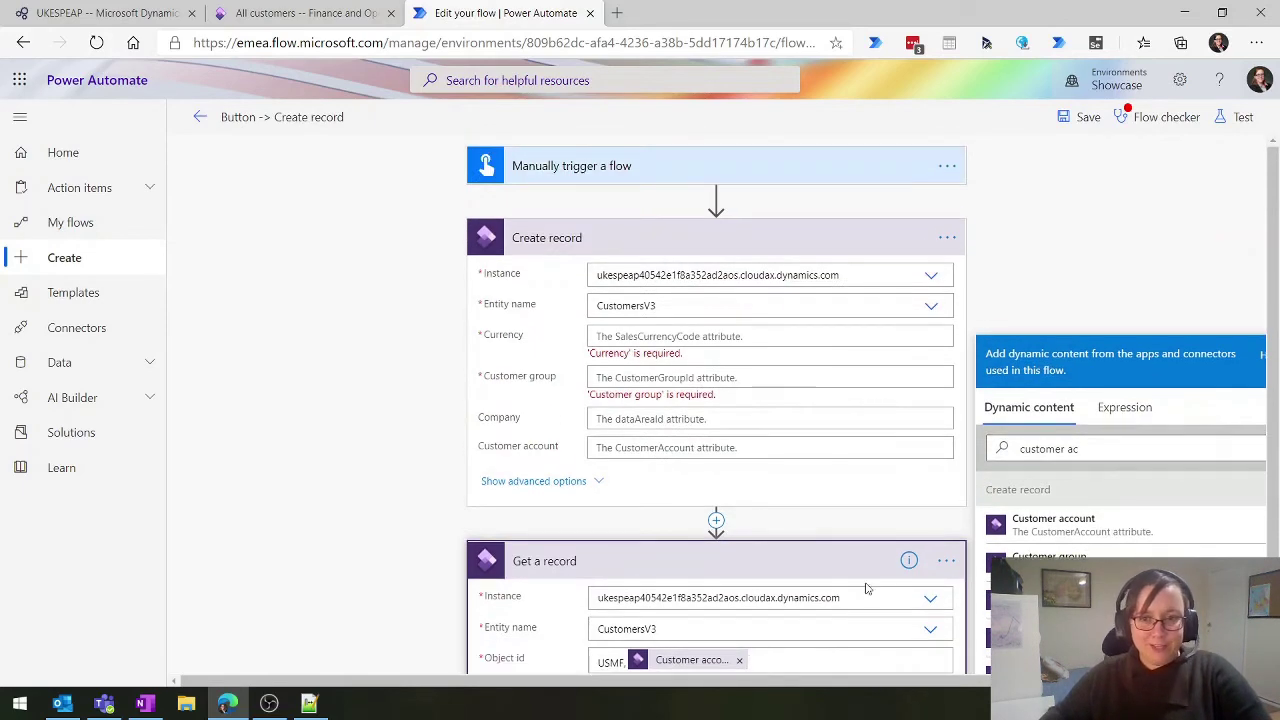
click(946, 560)
click(1010, 572)
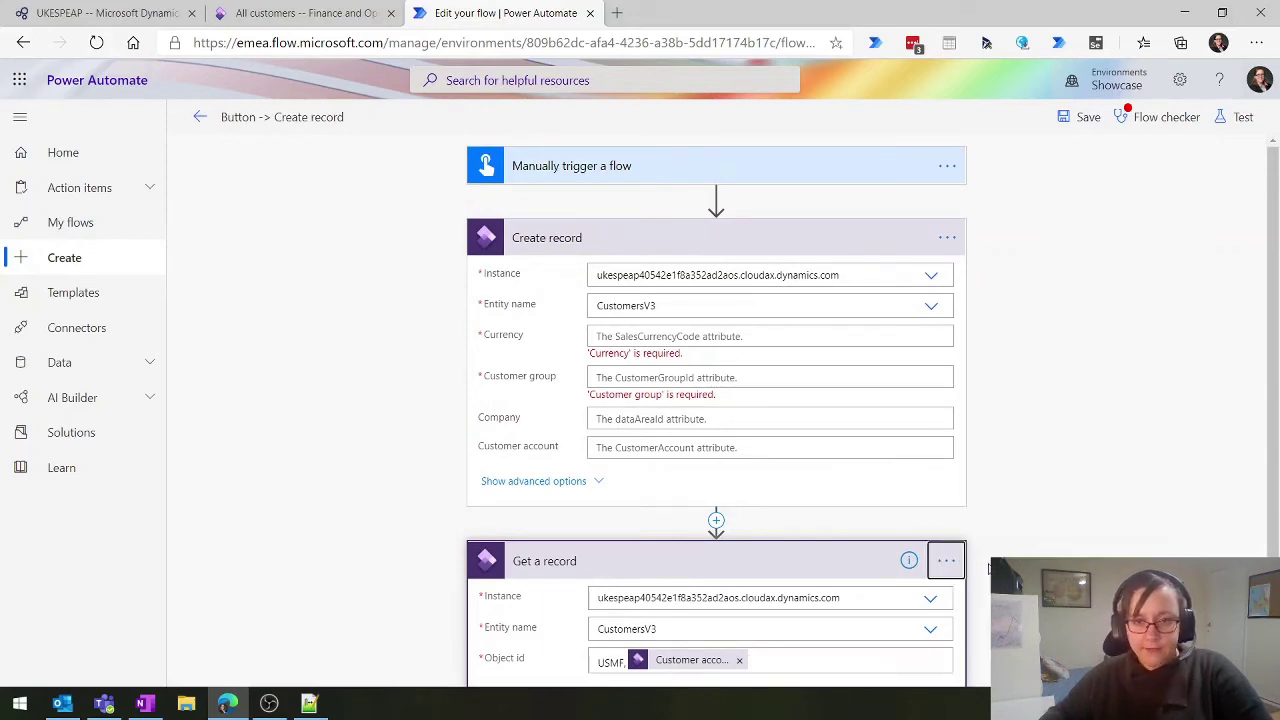
click(680, 413)
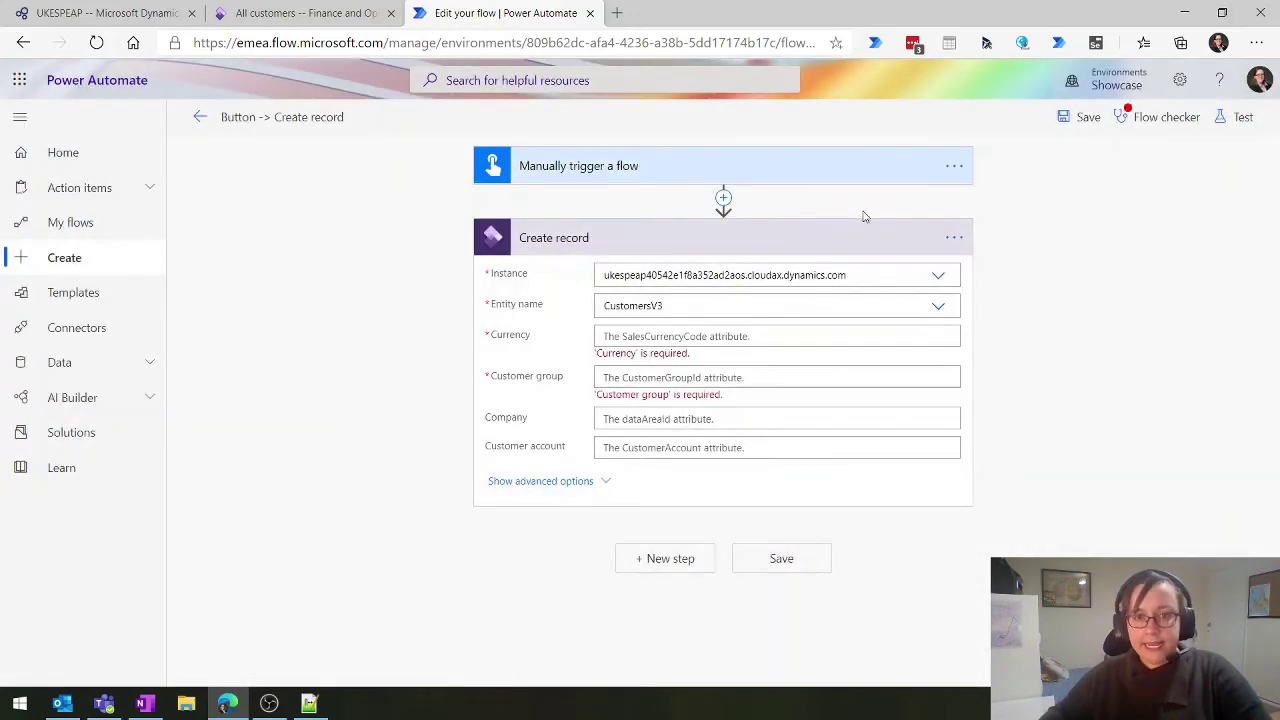
click(955, 236)
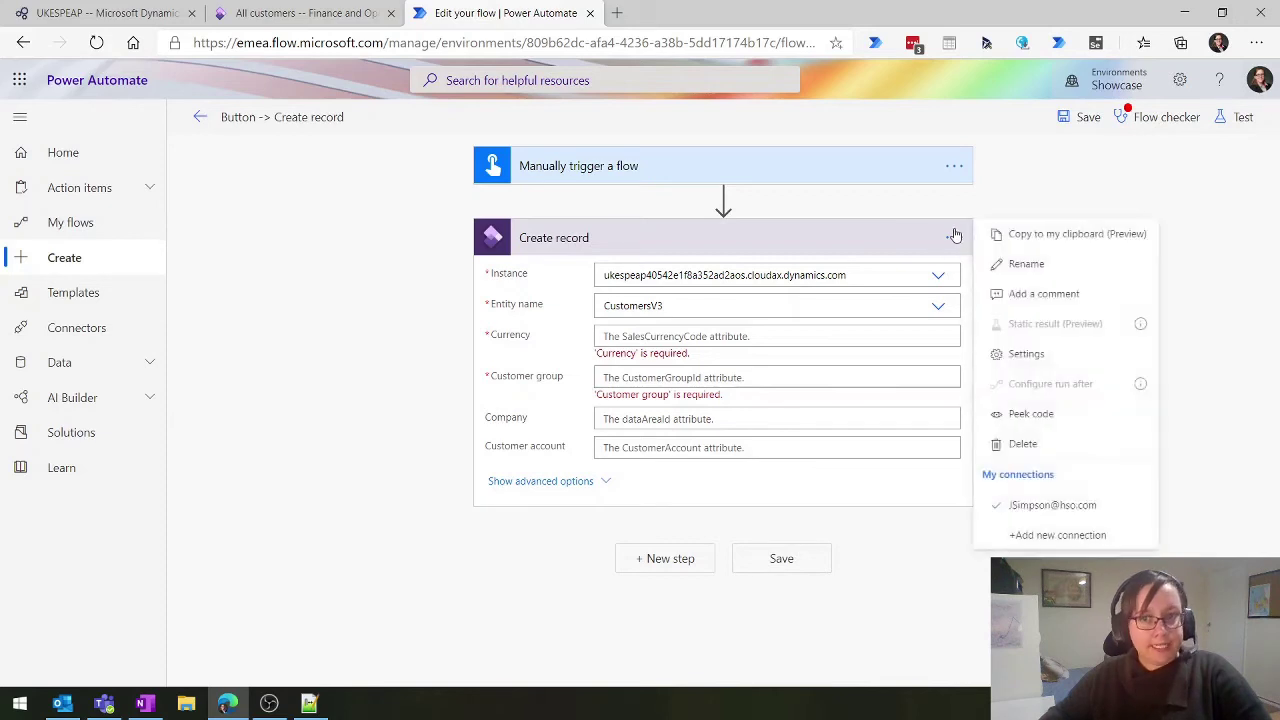
click(1028, 442)
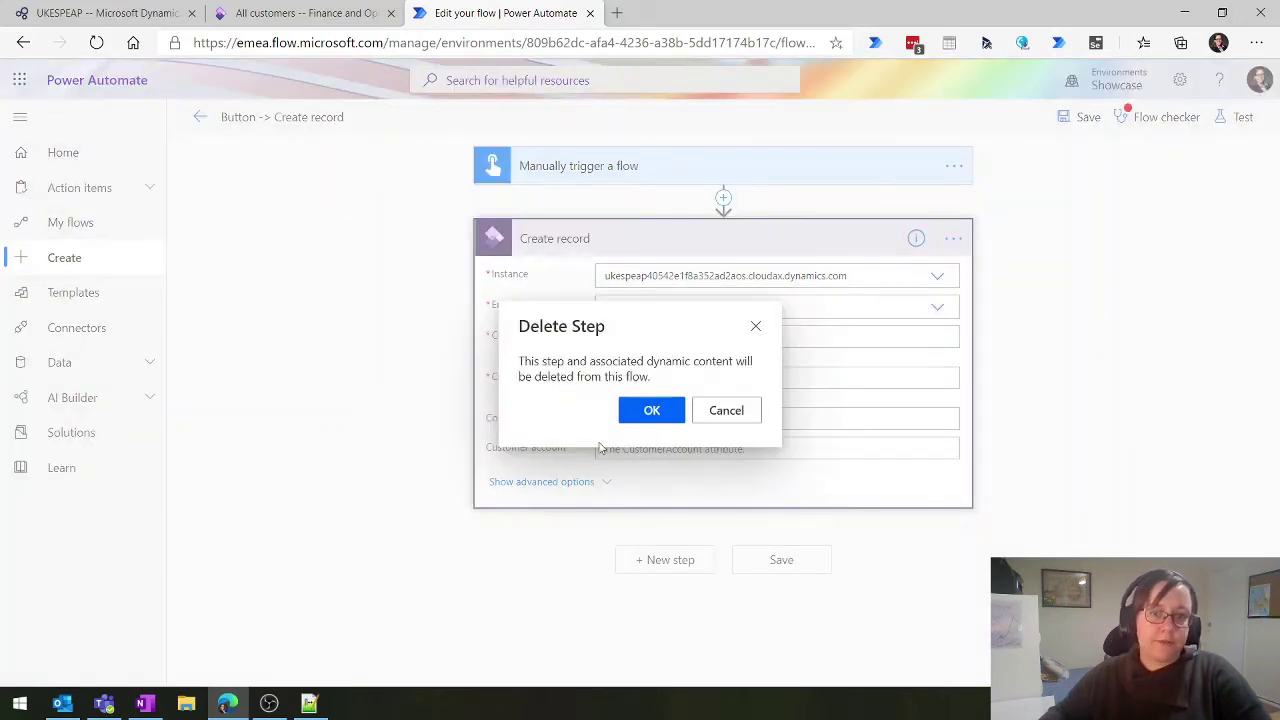
click(652, 413)
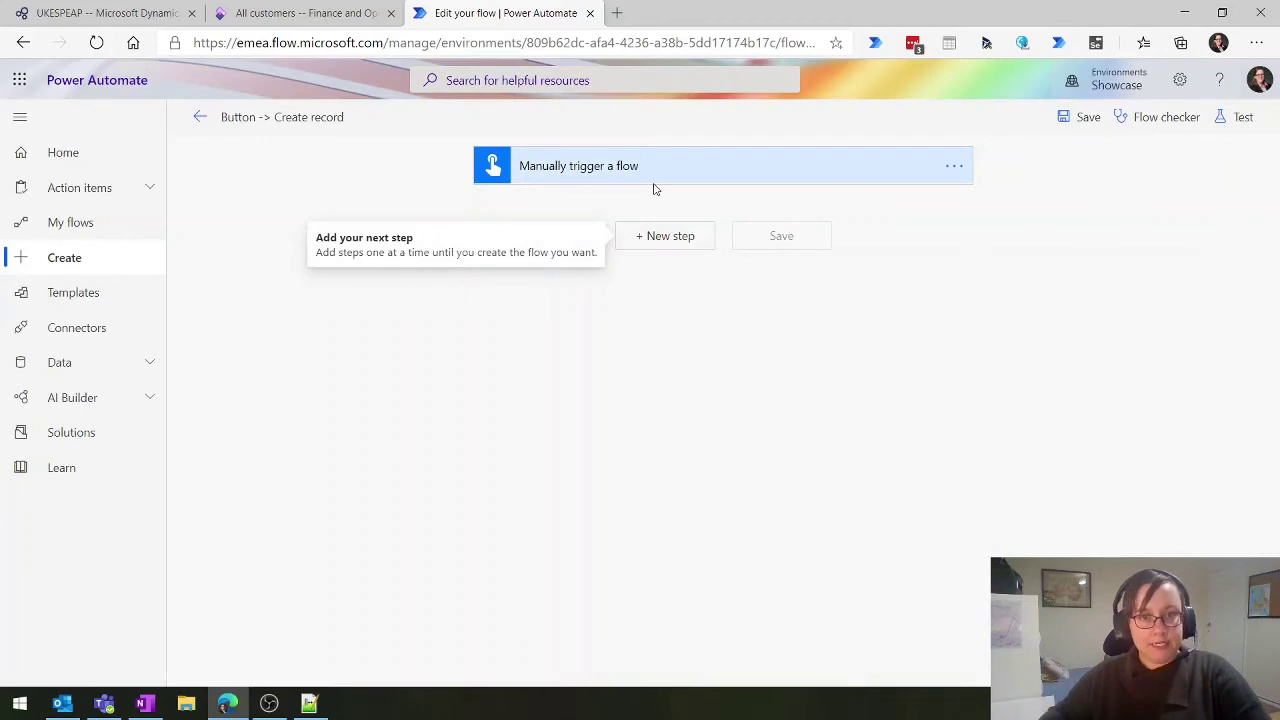
Add a Dynamics 365 for Fin & Ops Get list of entities action and set its instance to ukespeap40542e1f8a352ad2aos.cloudax.dynamics.com
click(666, 236)
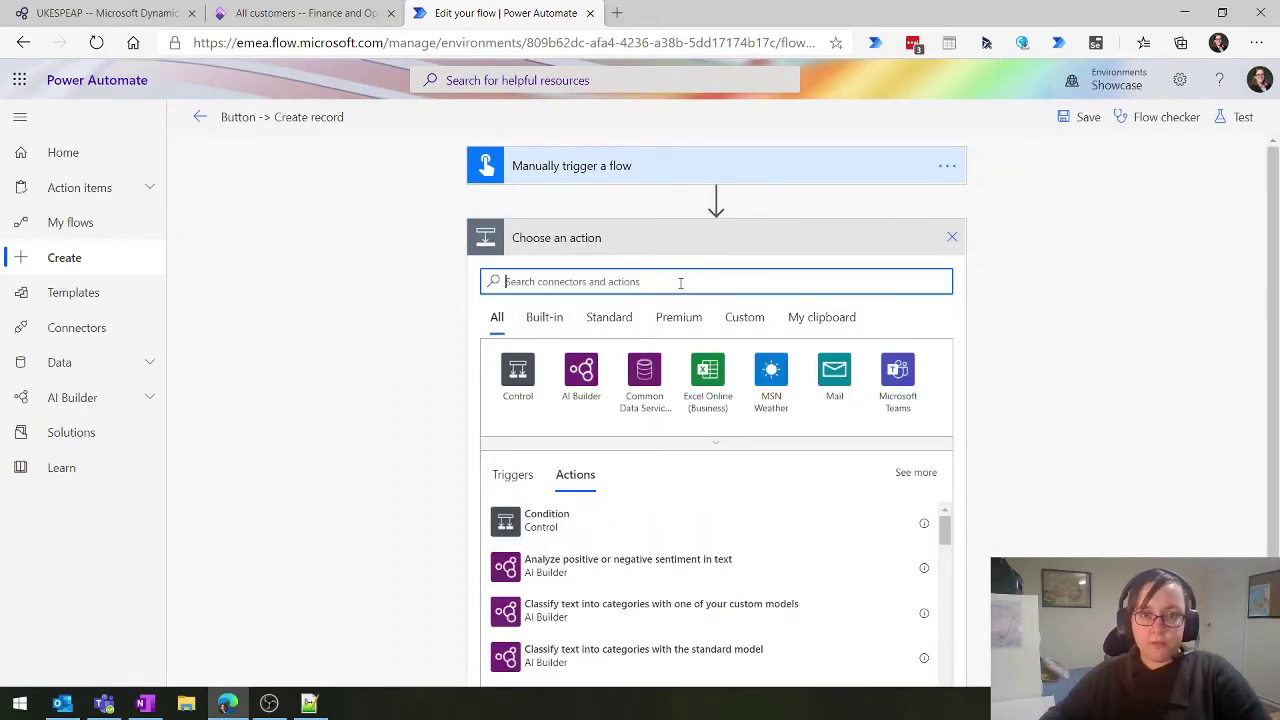
text(dynamics)
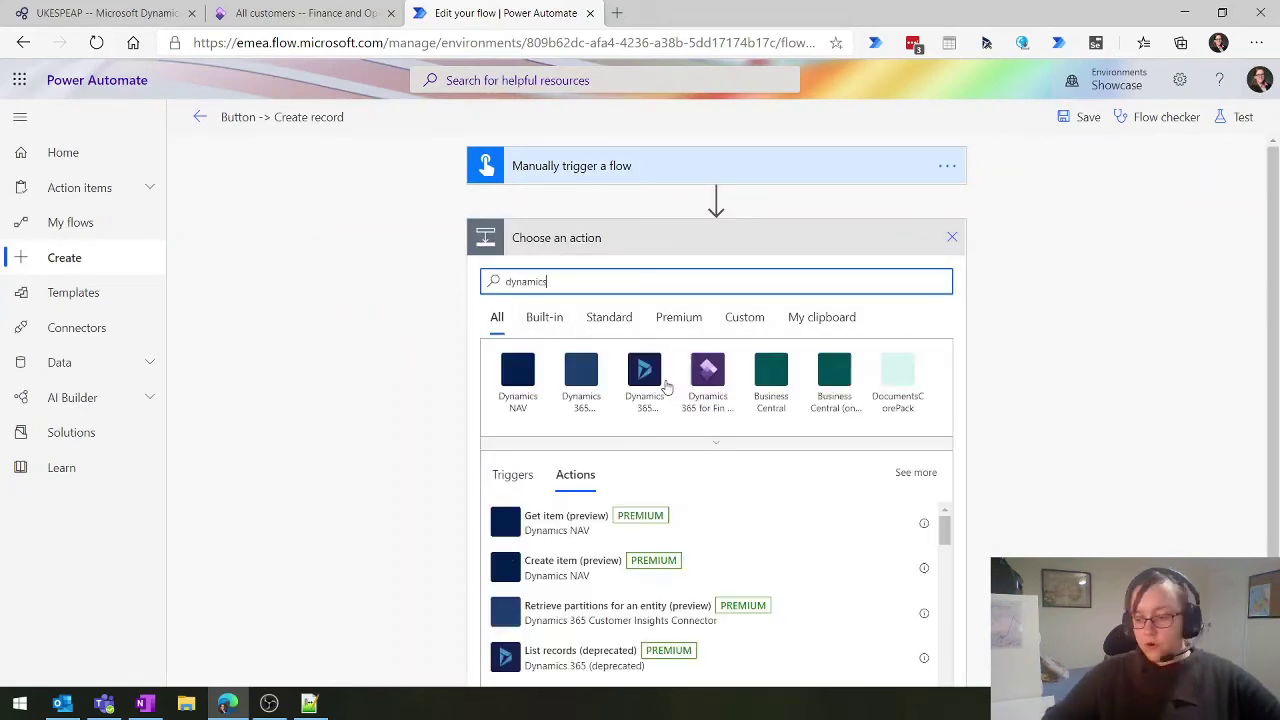
text( 365)
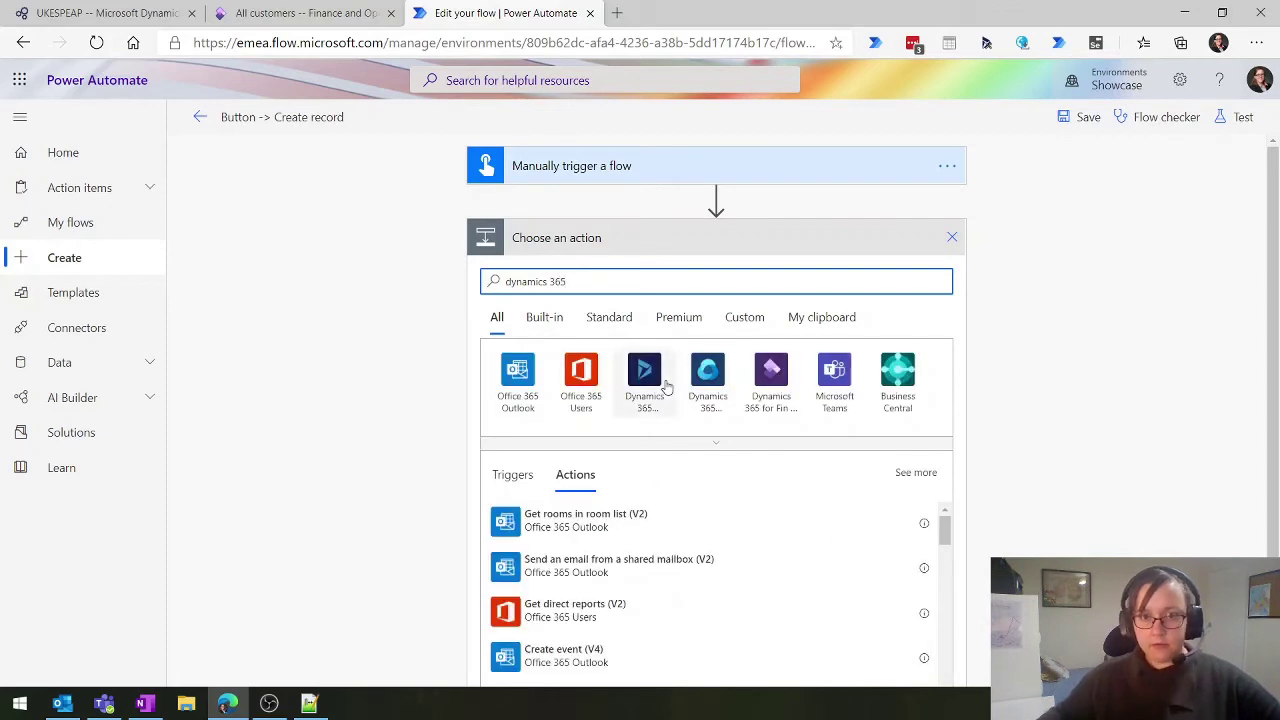
click(776, 382)
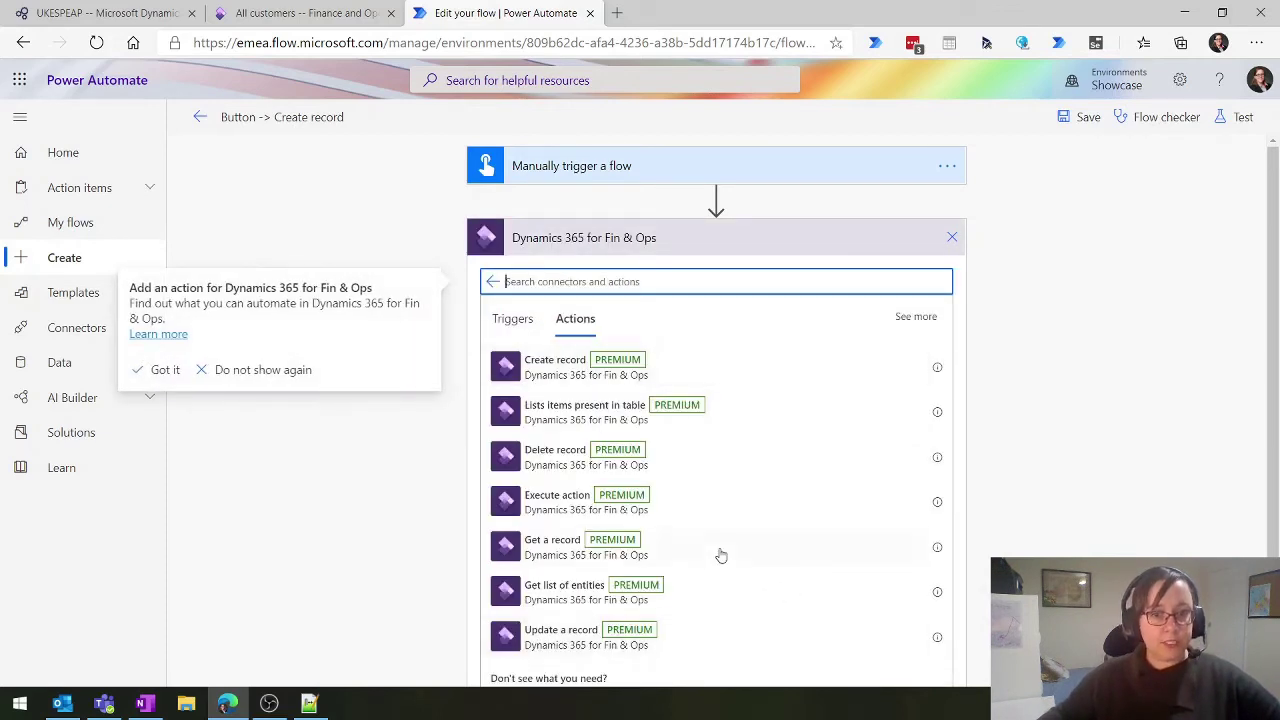
click(545, 598)
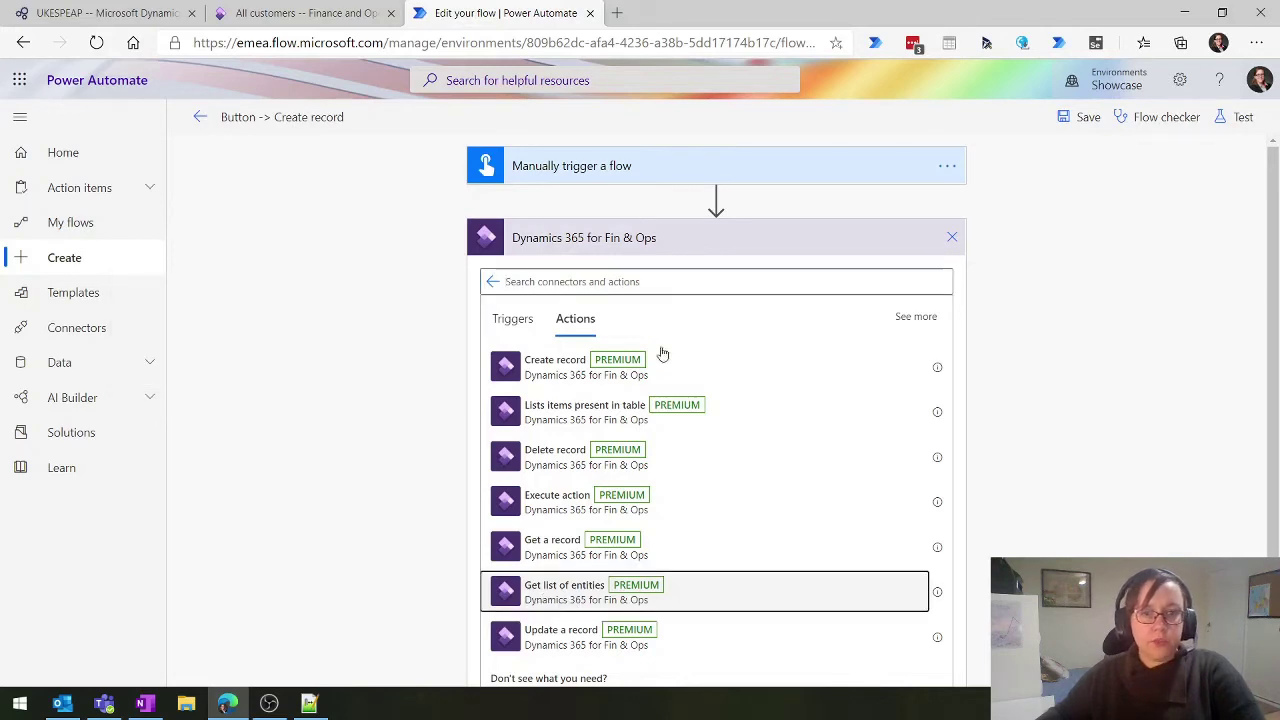
click(780, 268)
text(ukesp)
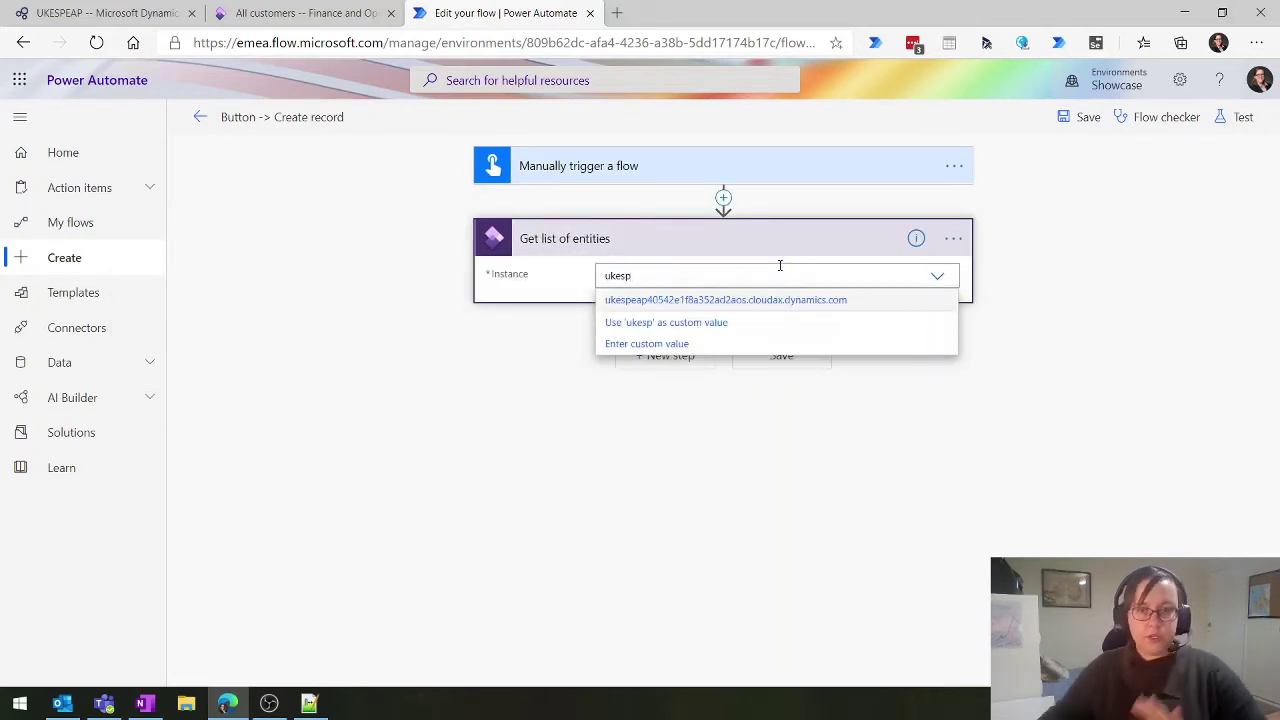
click(772, 299)
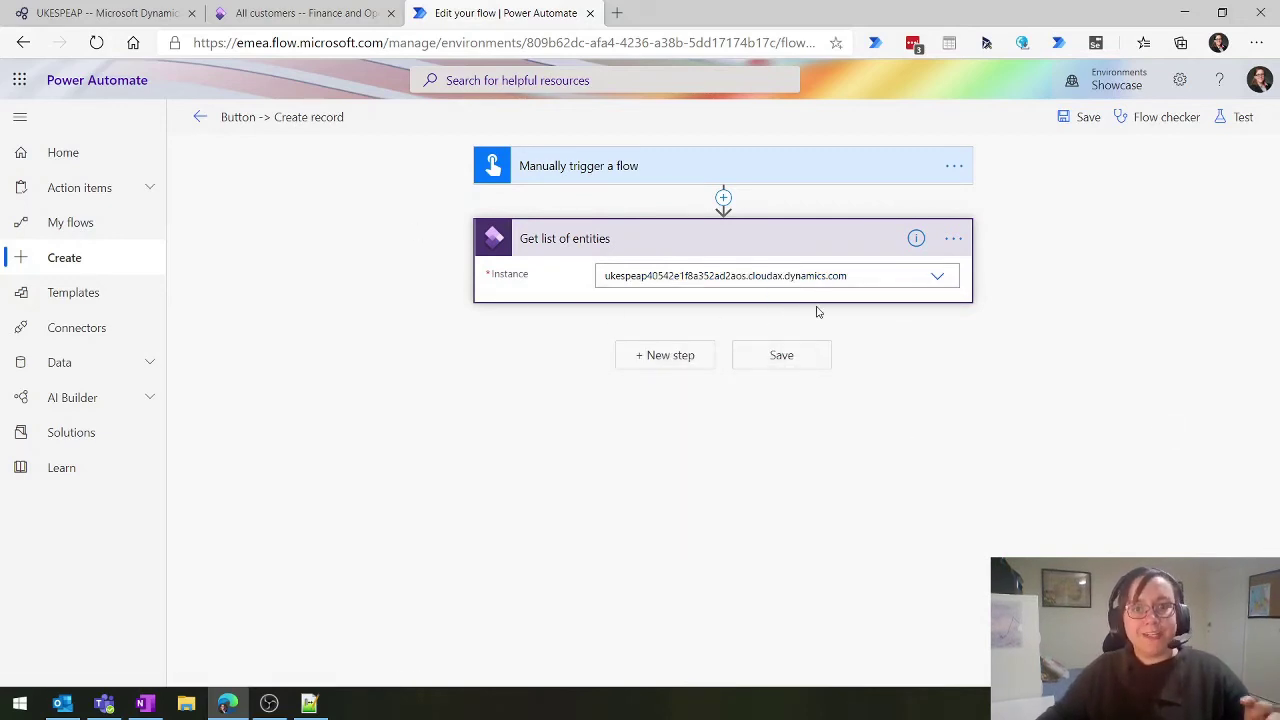
Save the flow and run a test of it by performing the trigger action manually
click(811, 369)
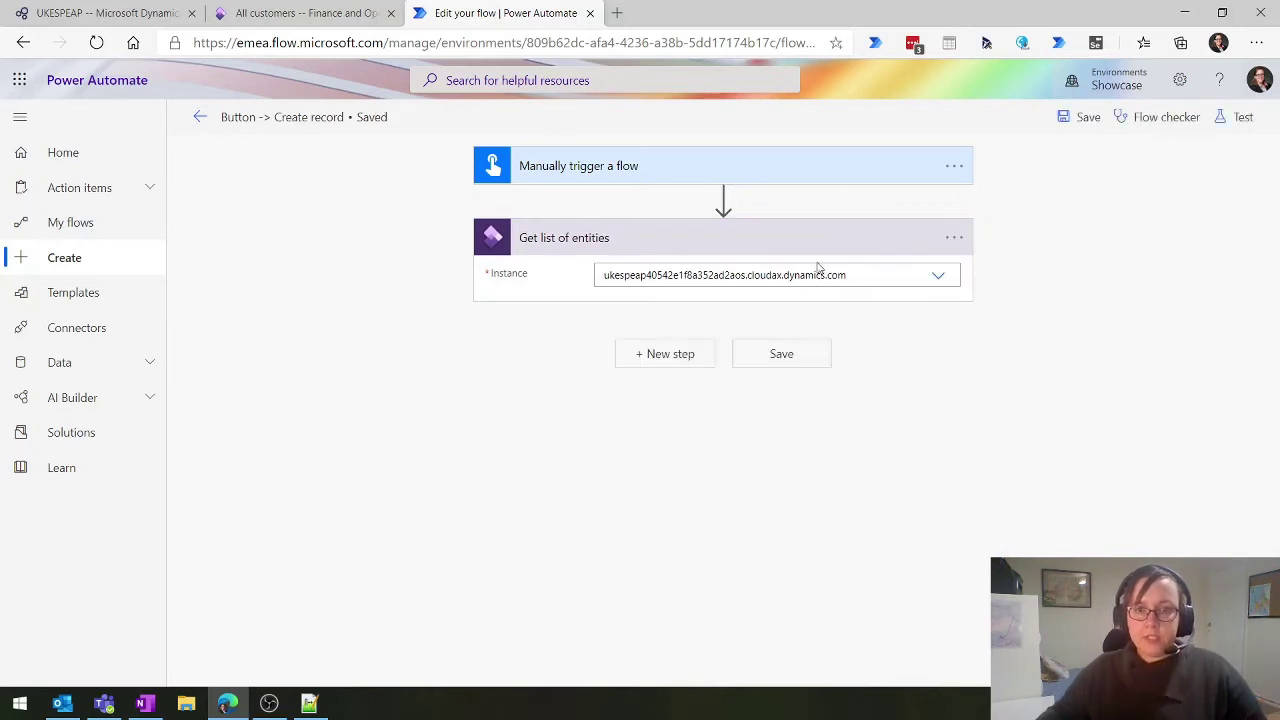
click(1230, 128)
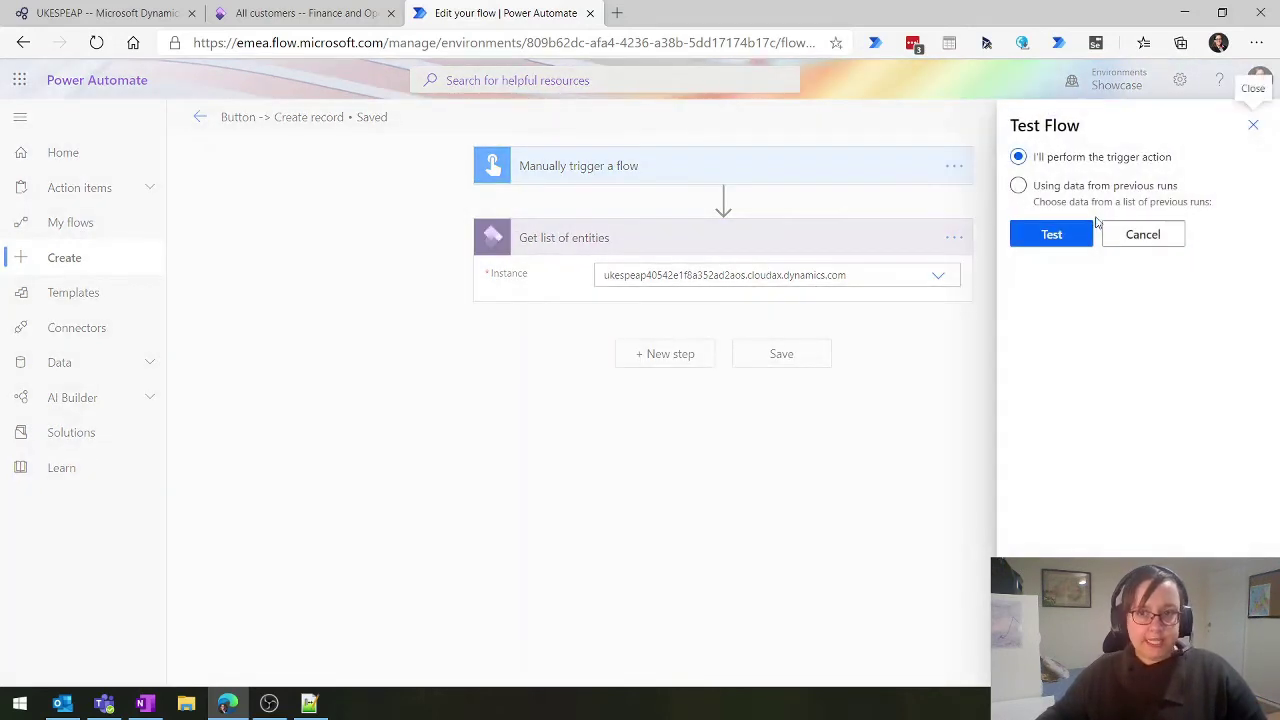
click(1058, 233)
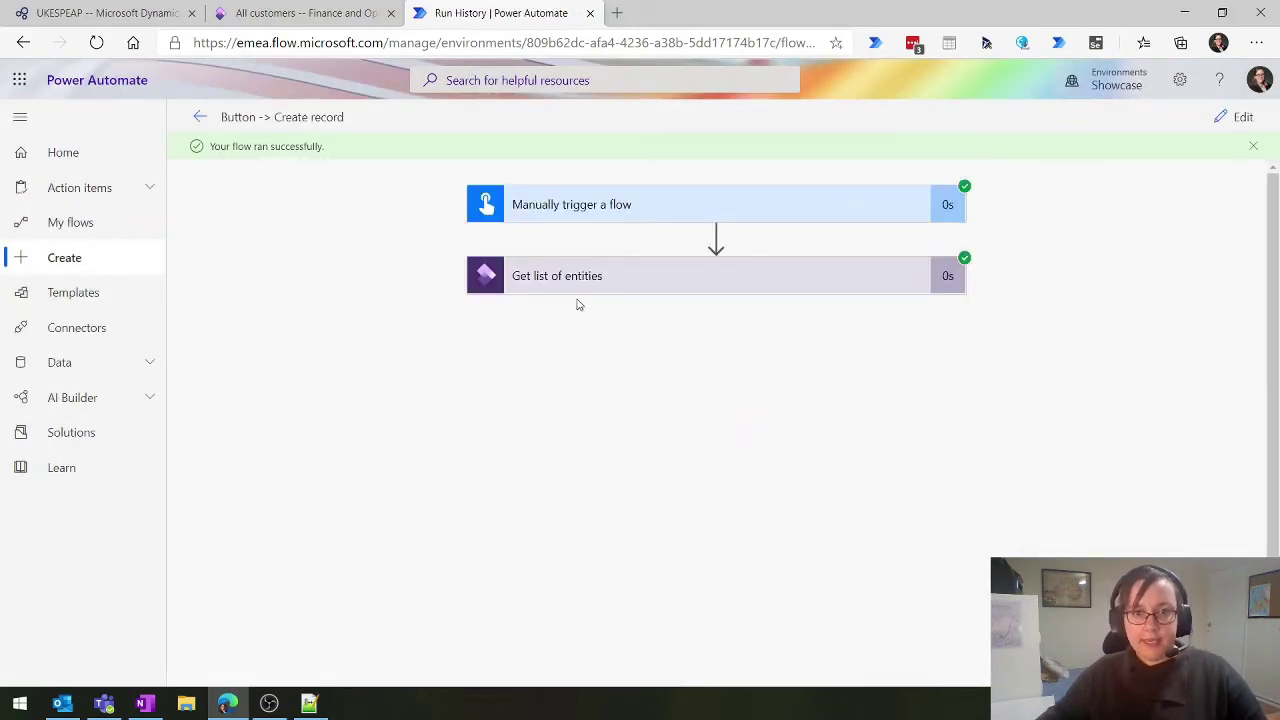
Examine the entity names in the Get list of entities output and look at the Finance and Operations All customers page
click(600, 279)
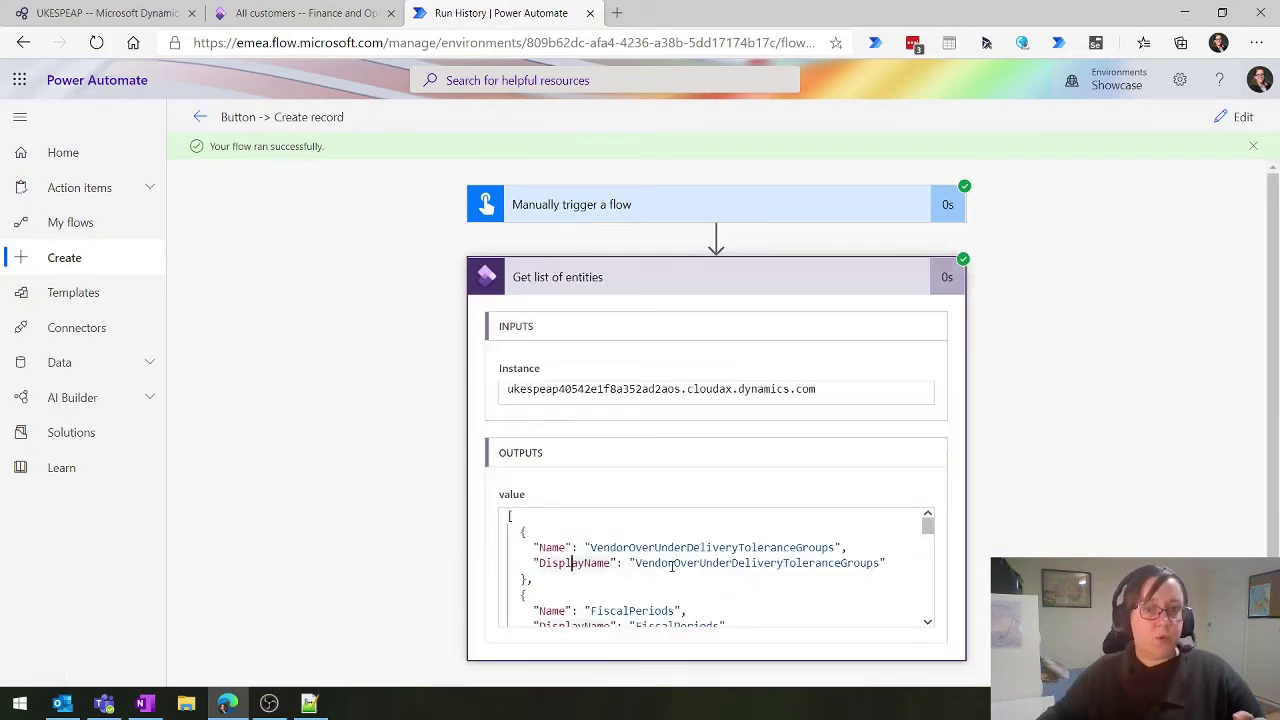
scroll(654, 580, down, 3)
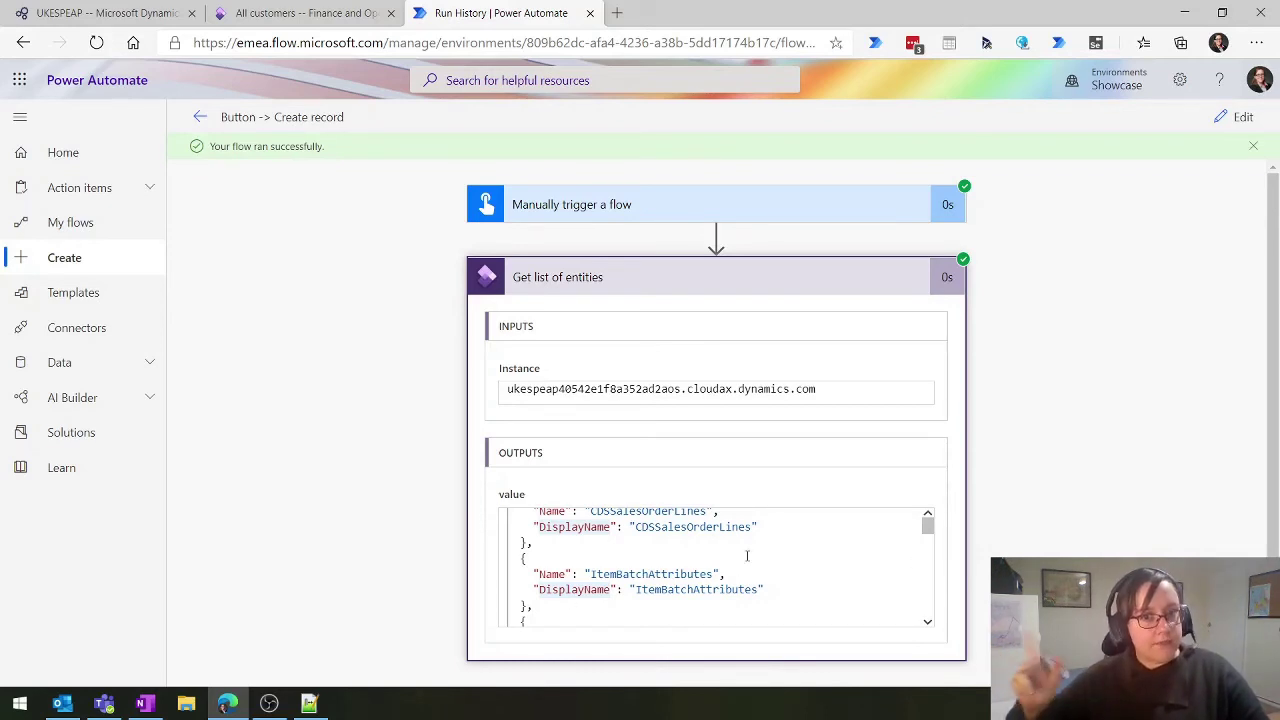
scroll(712, 597, down, 3)
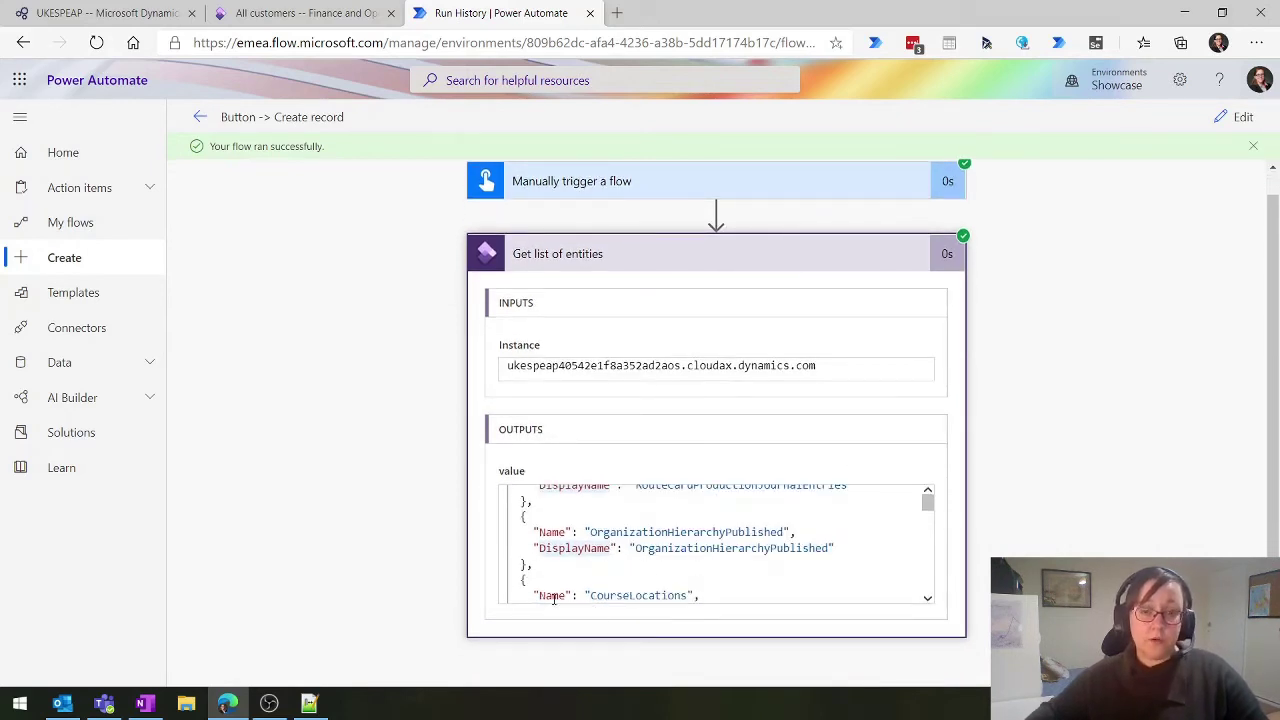
click(305, 13)
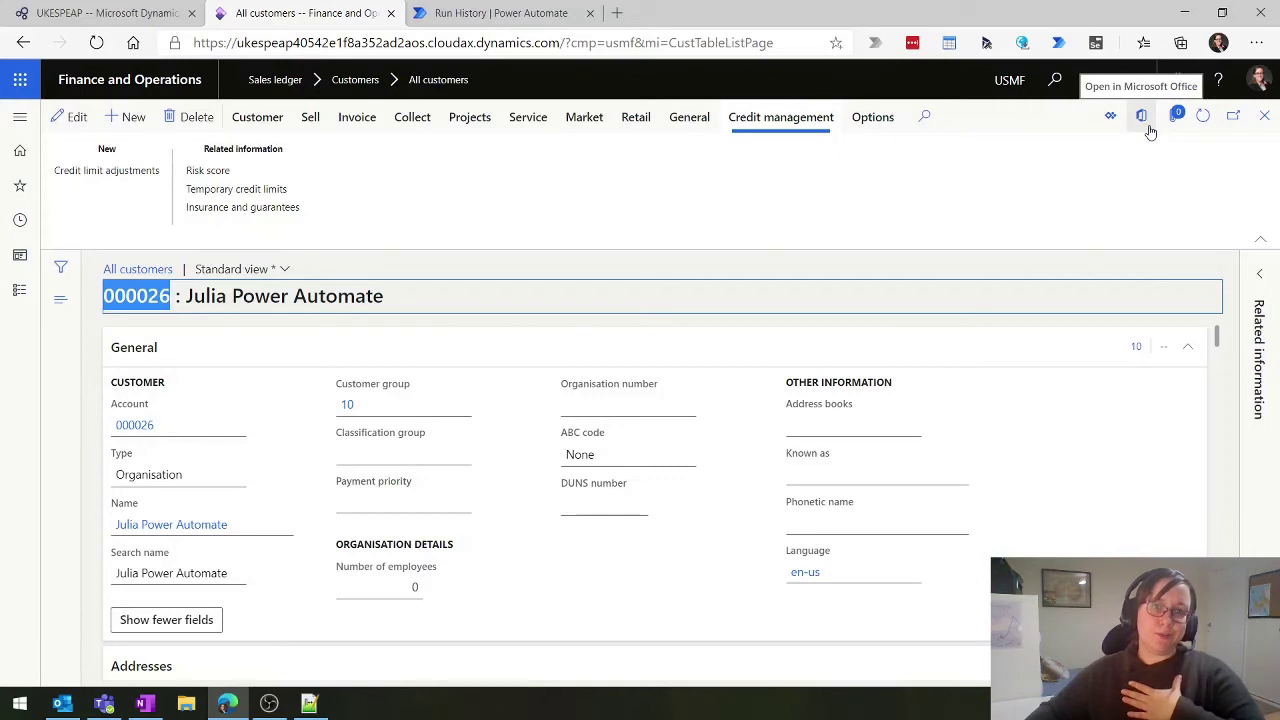
click(476, 12)
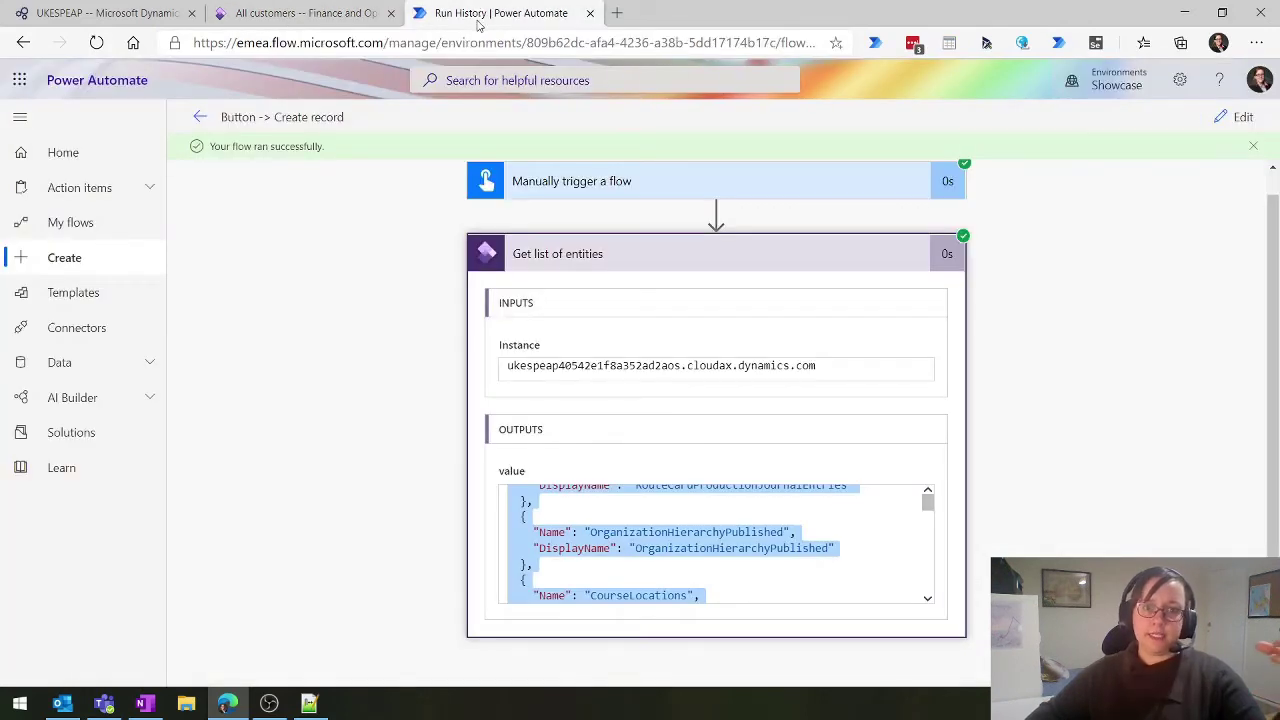
Reopen the flow for editing and delete the Get list of entities action
click(1218, 122)
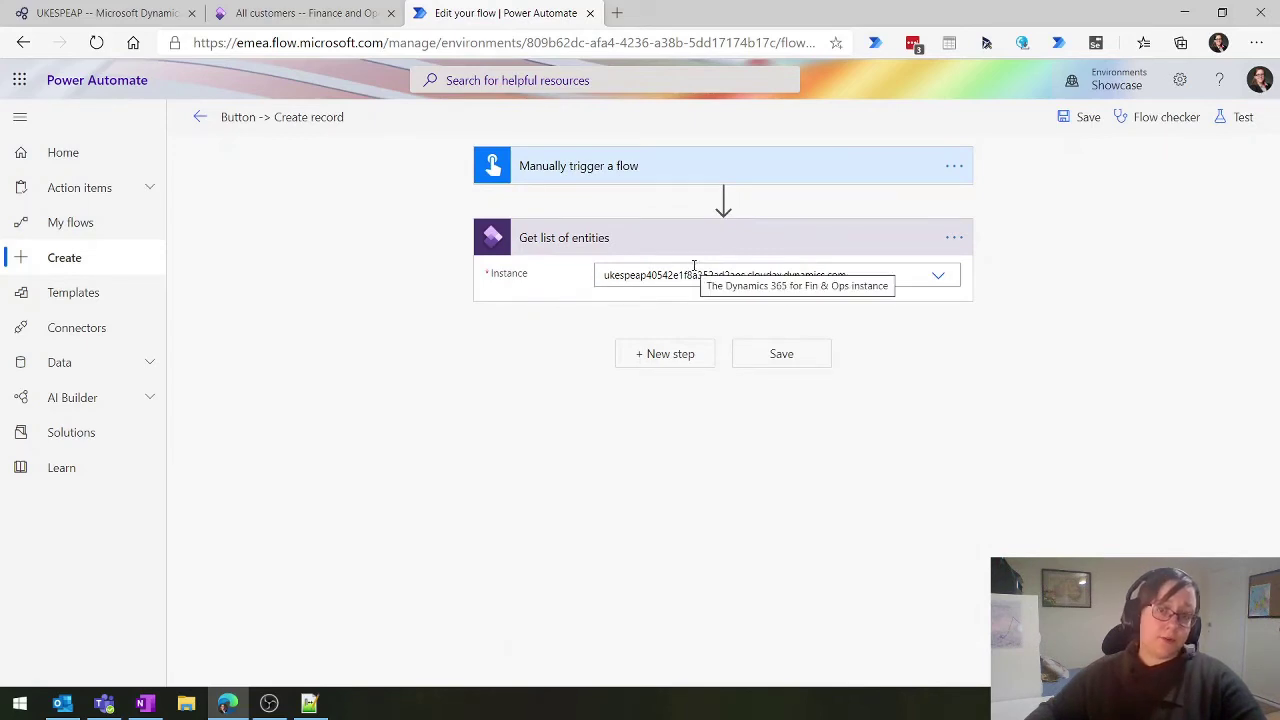
click(952, 245)
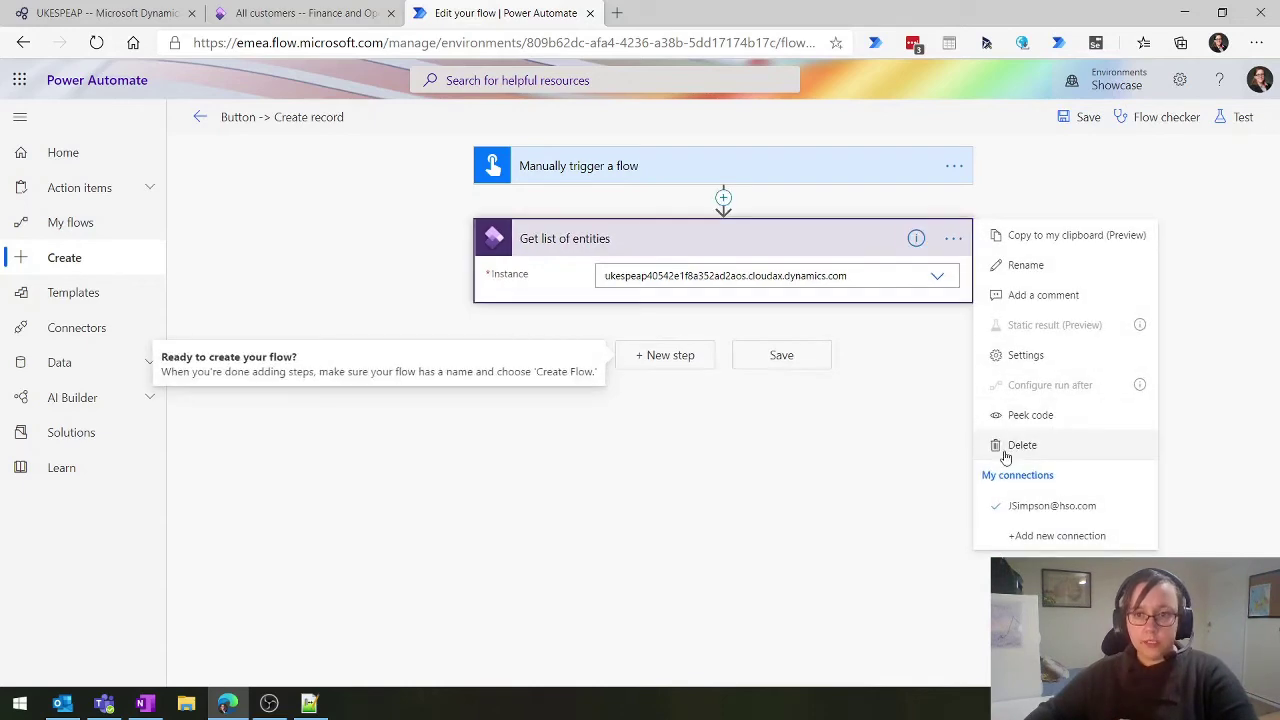
click(1020, 446)
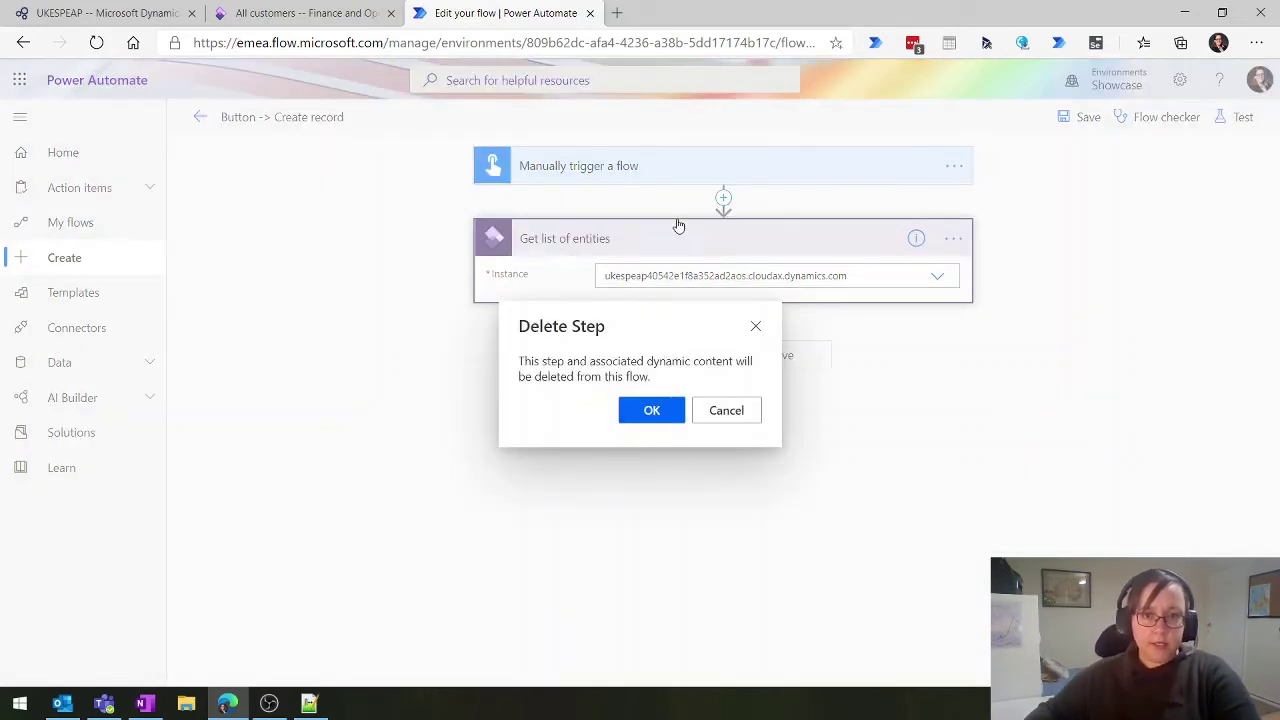
key(Return)
Add a Dynamics 365 for Fin & Ops Update a record action after the manual trigger
click(664, 240)
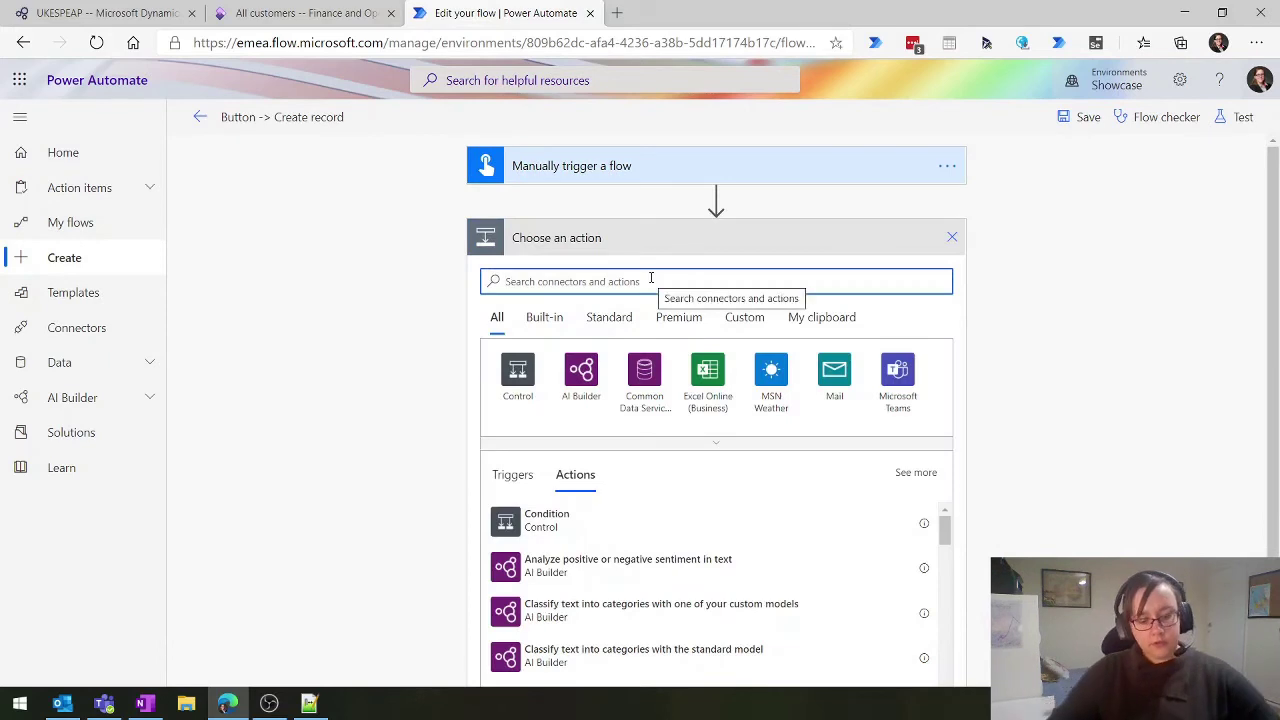
text(dynamics)
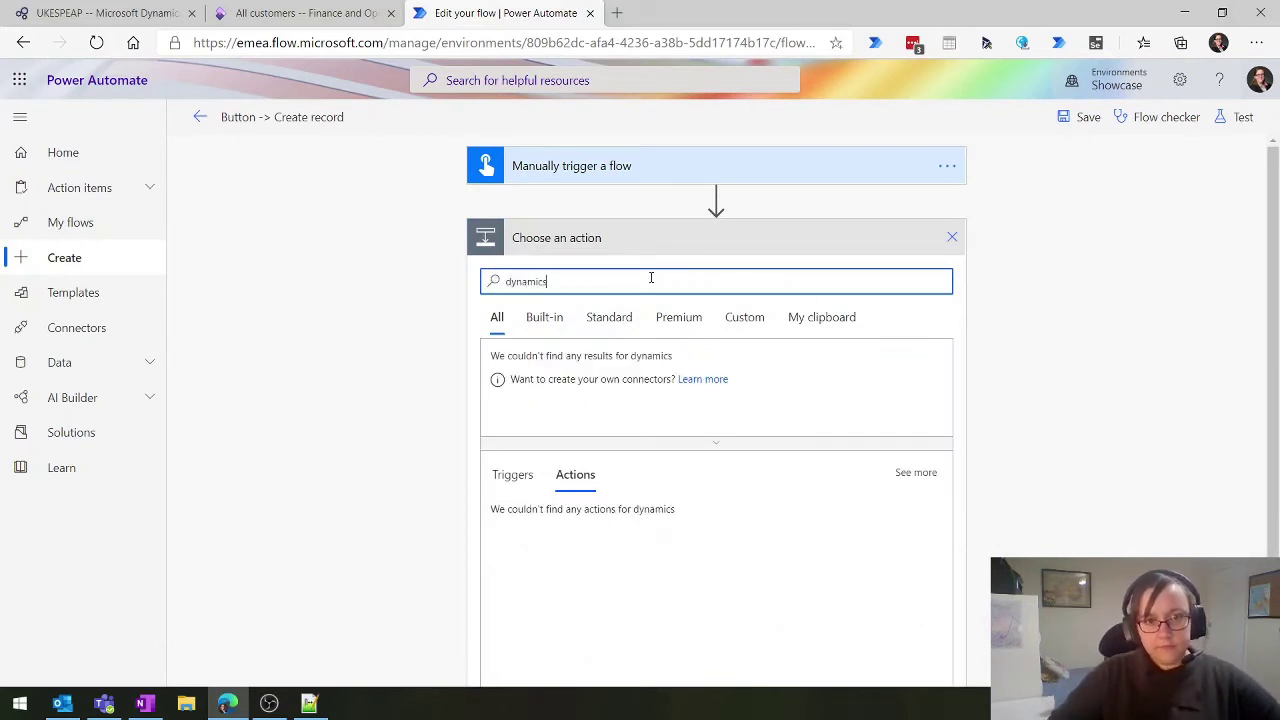
text( 365)
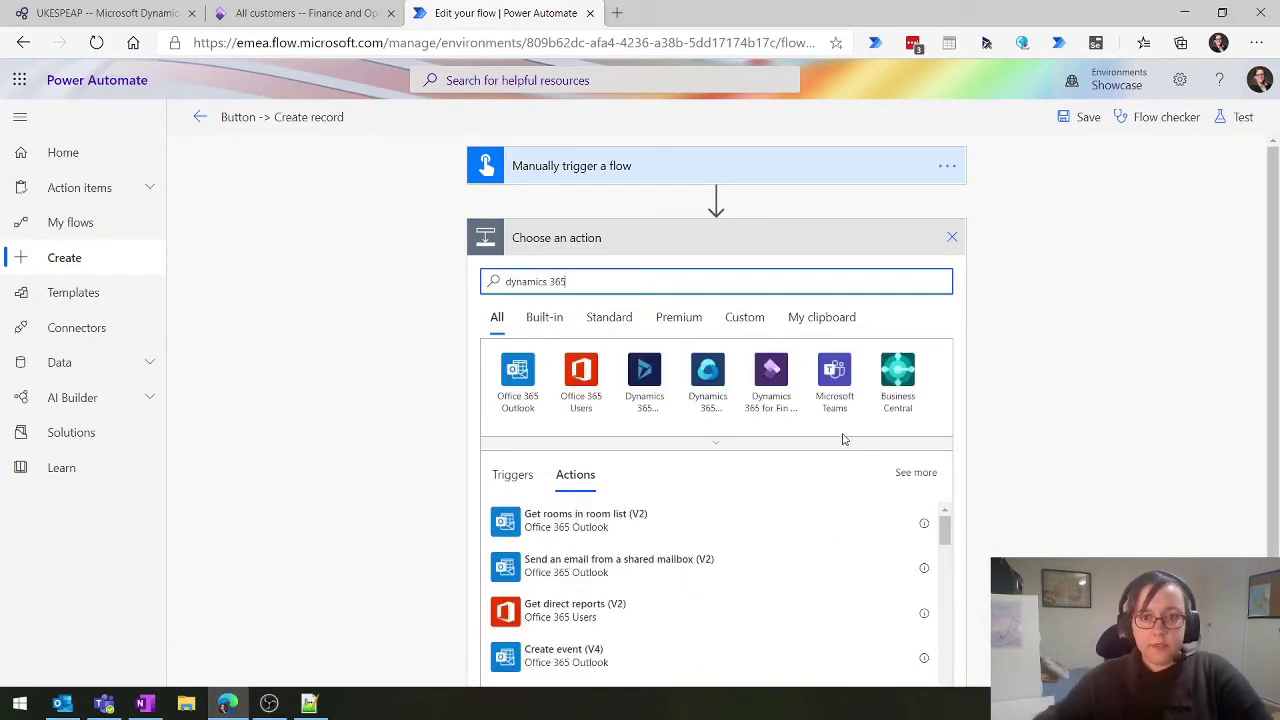
click(795, 390)
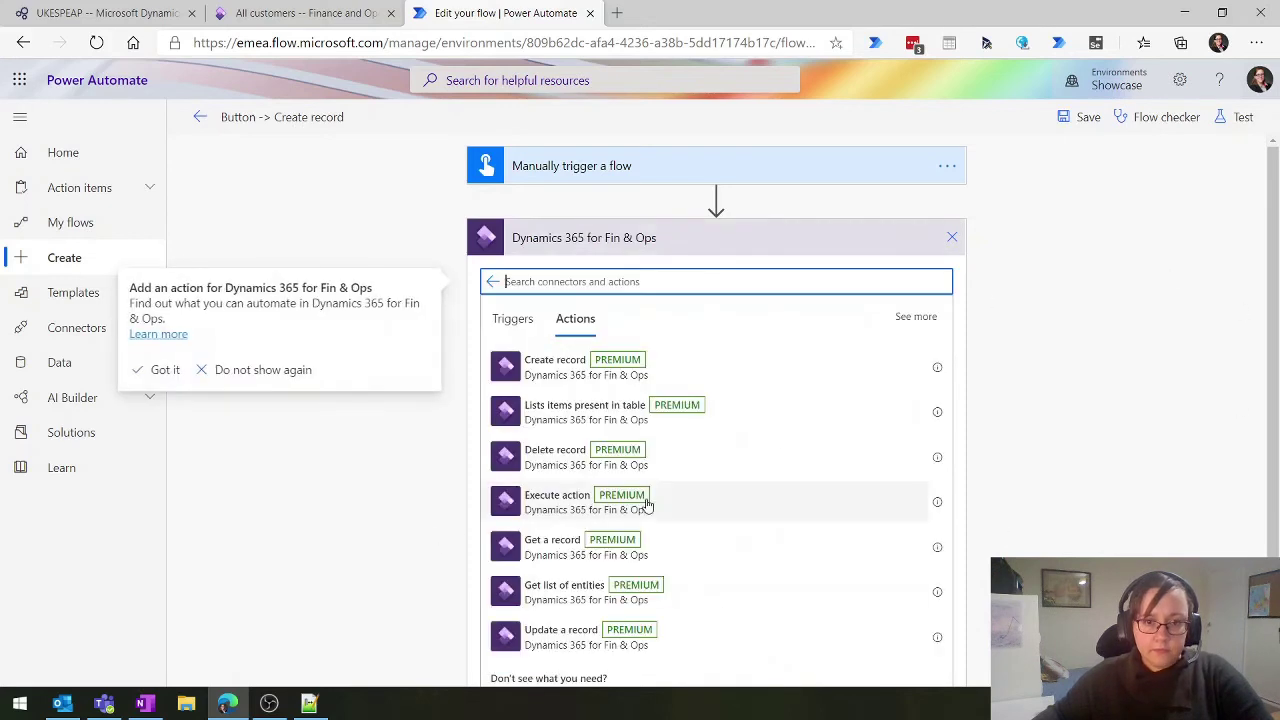
click(584, 645)
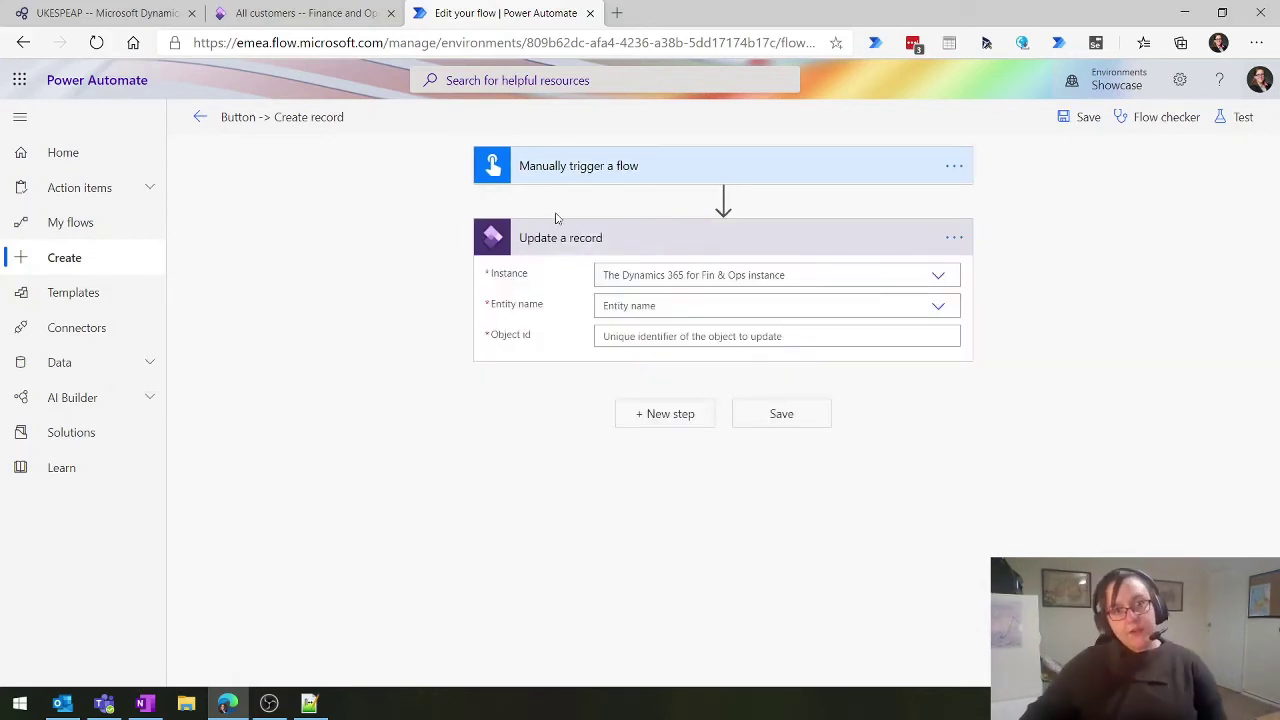
Set the Update a record action's instance to ukespeap40542e1f8a352ad2aos.cloudax.dynamics.com and its entity name to CustomersV3
click(731, 250)
click(722, 254)
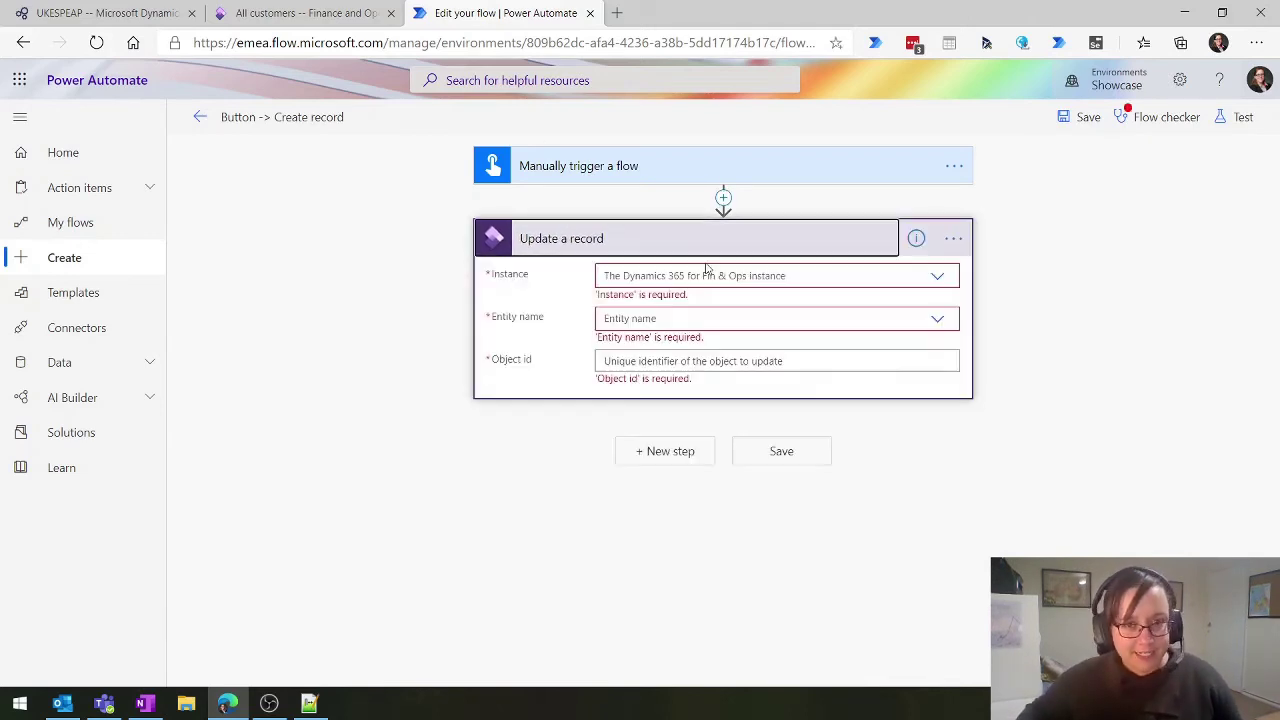
click(620, 279)
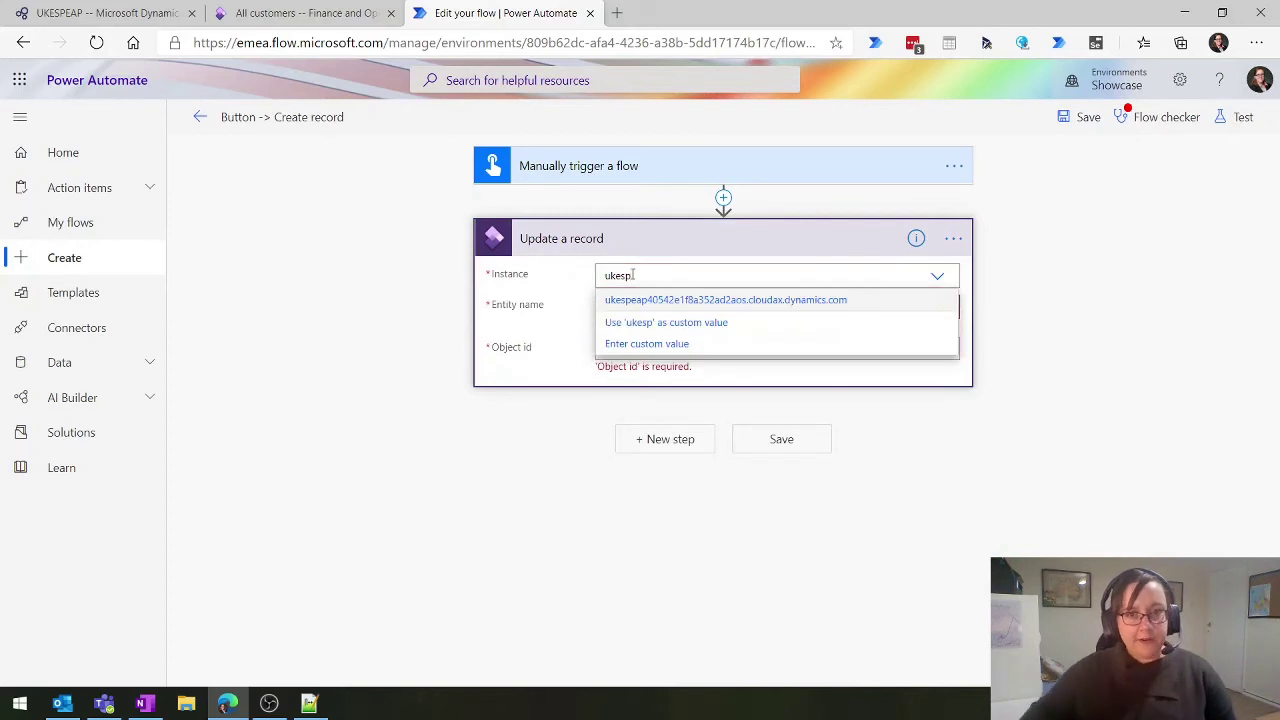
click(681, 300)
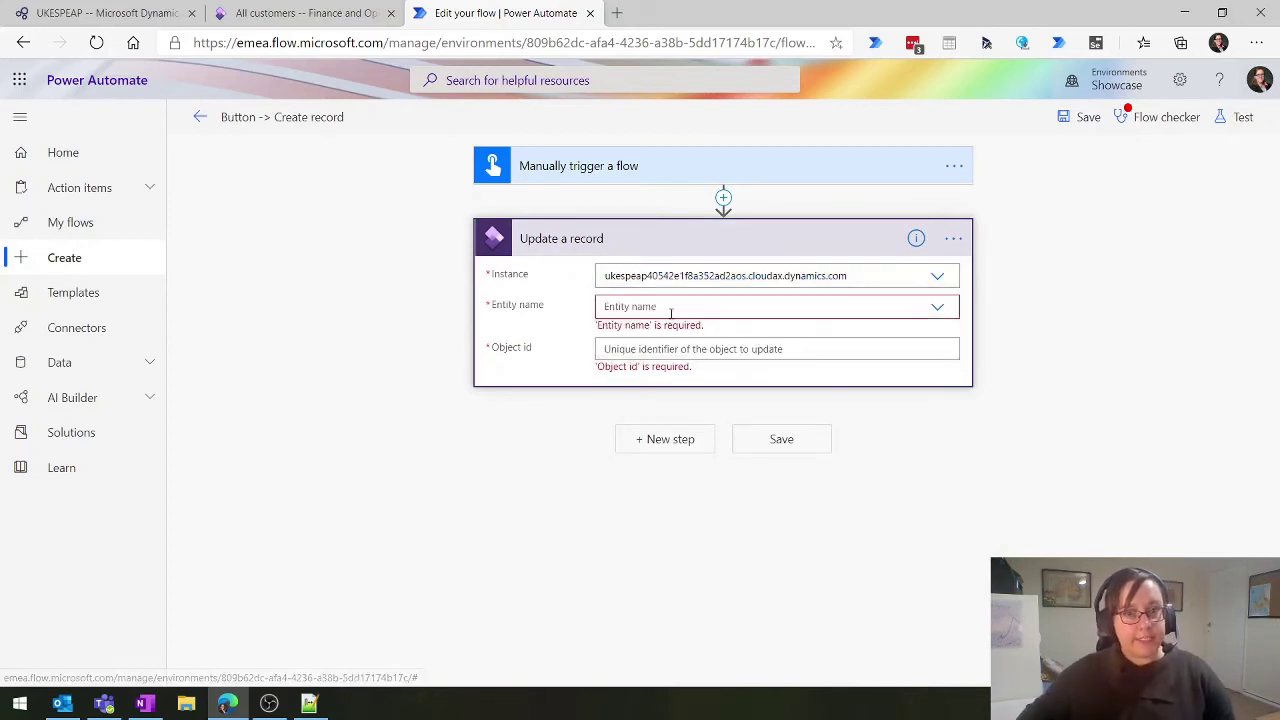
click(674, 307)
text(cus)
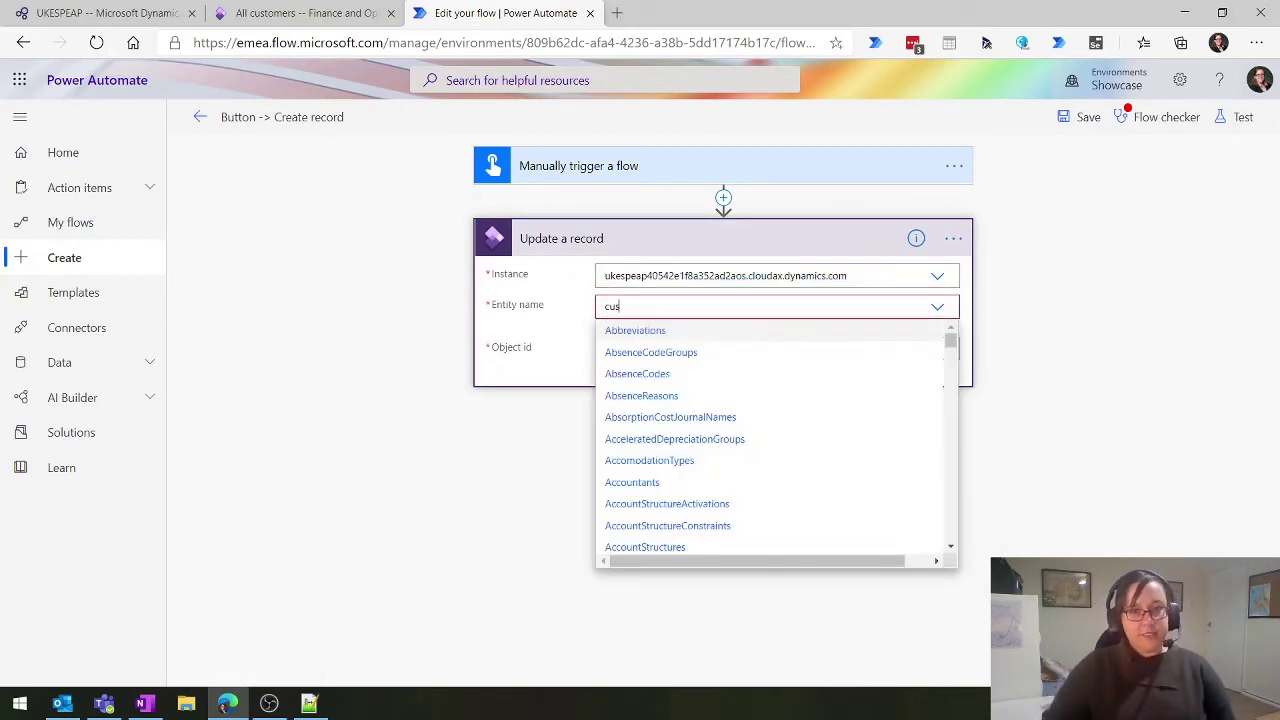
text(tomers)
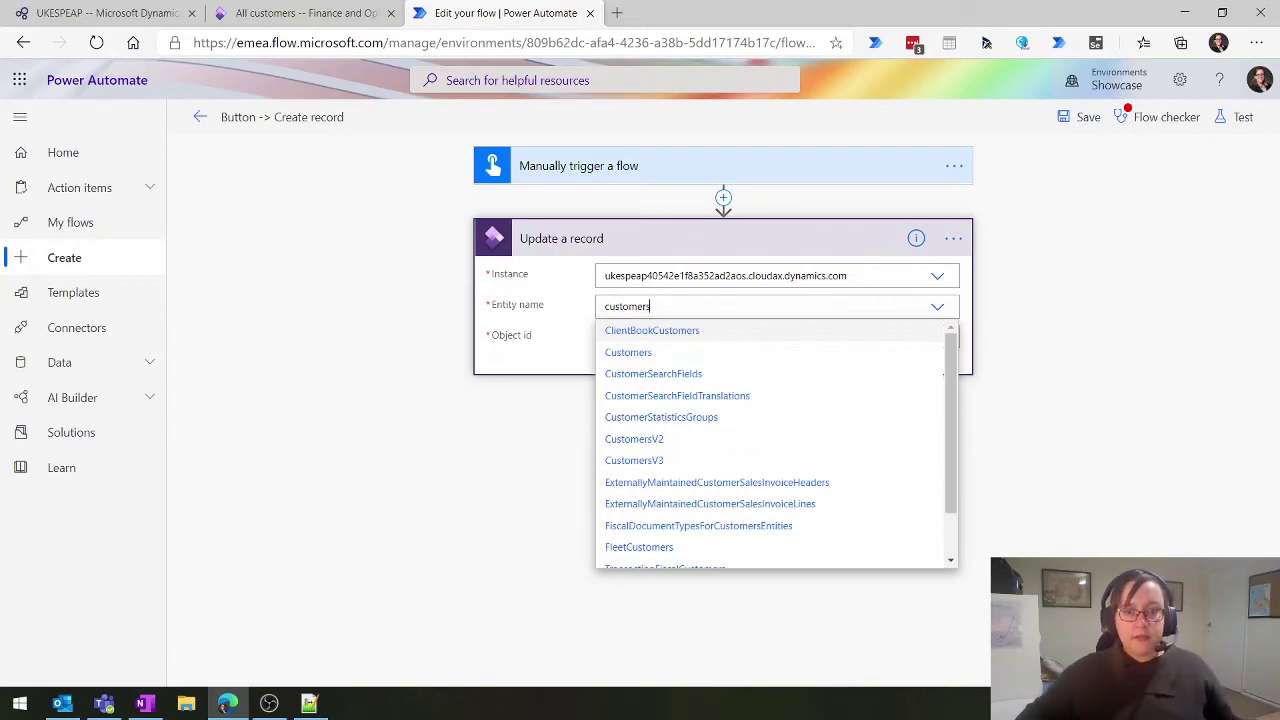
click(760, 460)
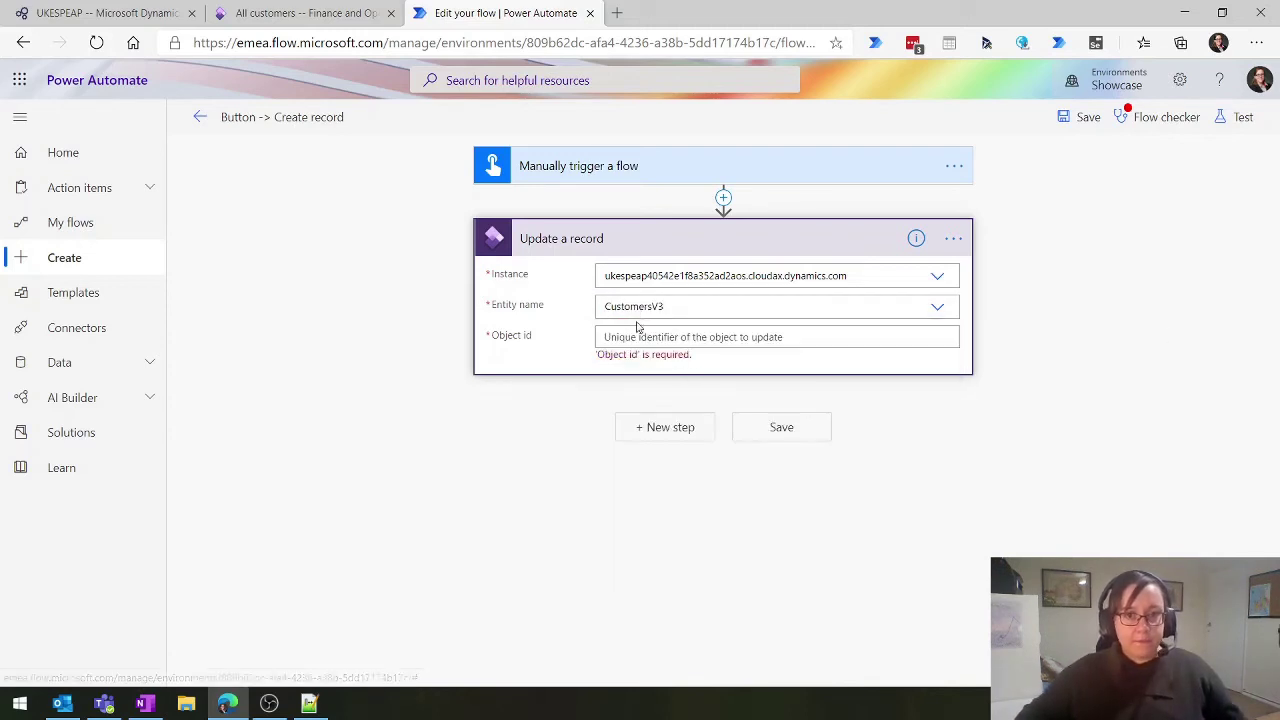
Set the Update a record action's Object id to USMF, a comma and the customer's account number
click(622, 330)
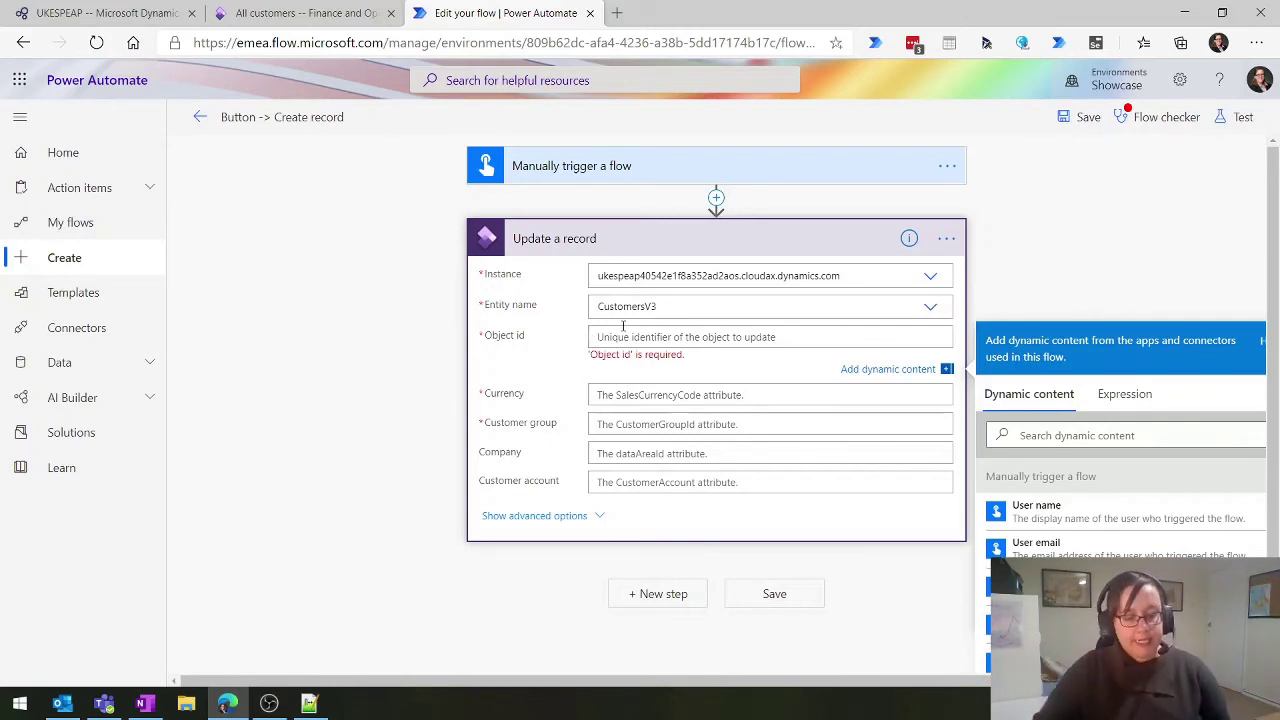
text(USM)
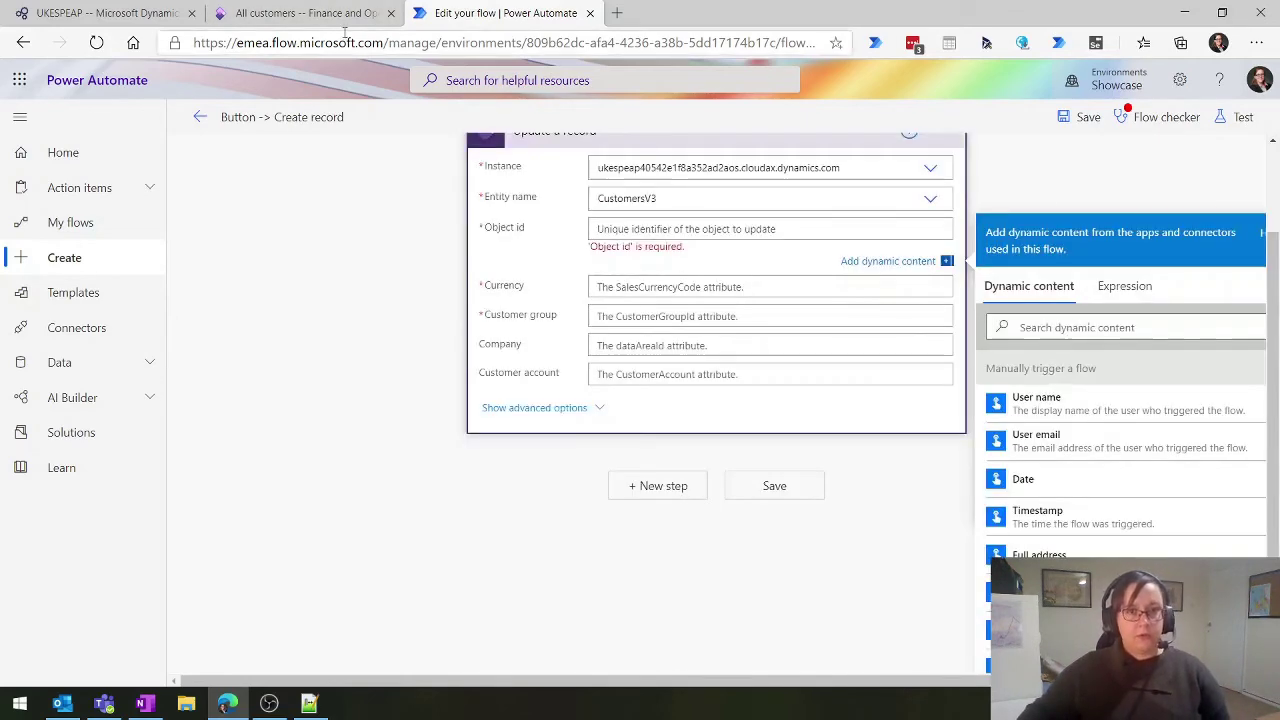
click(320, 10)
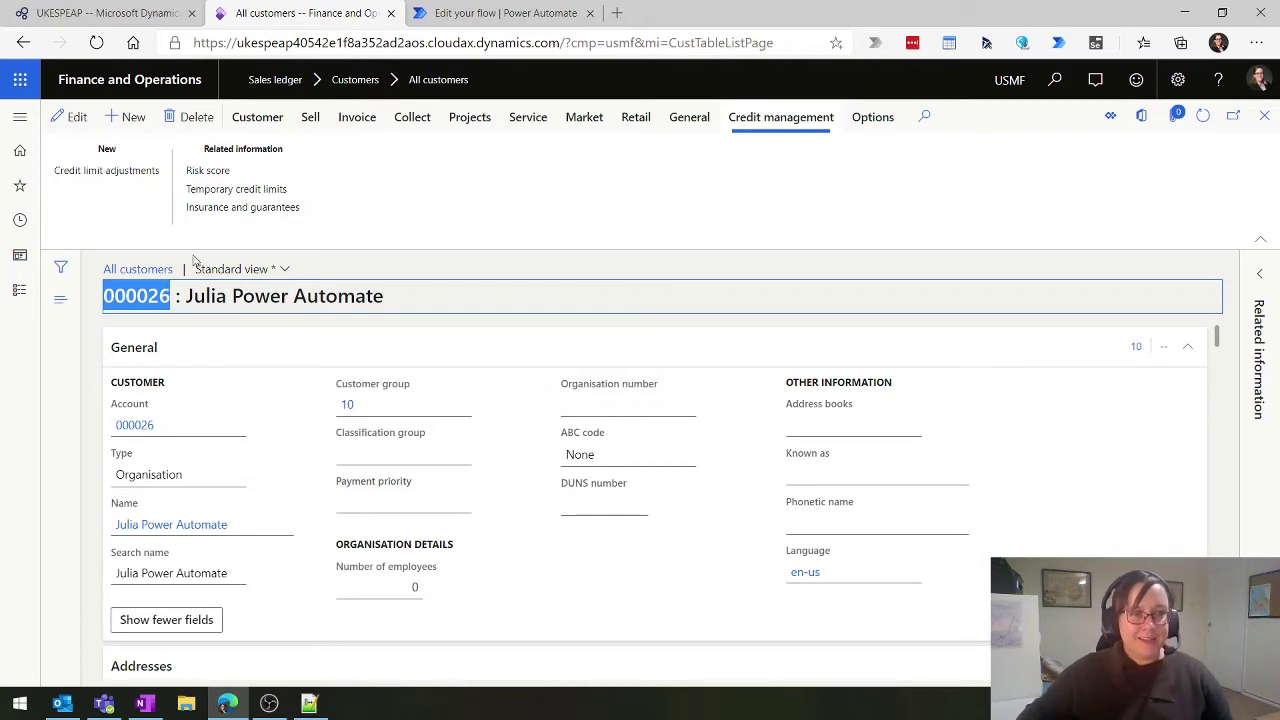
click(505, 13)
click(690, 189)
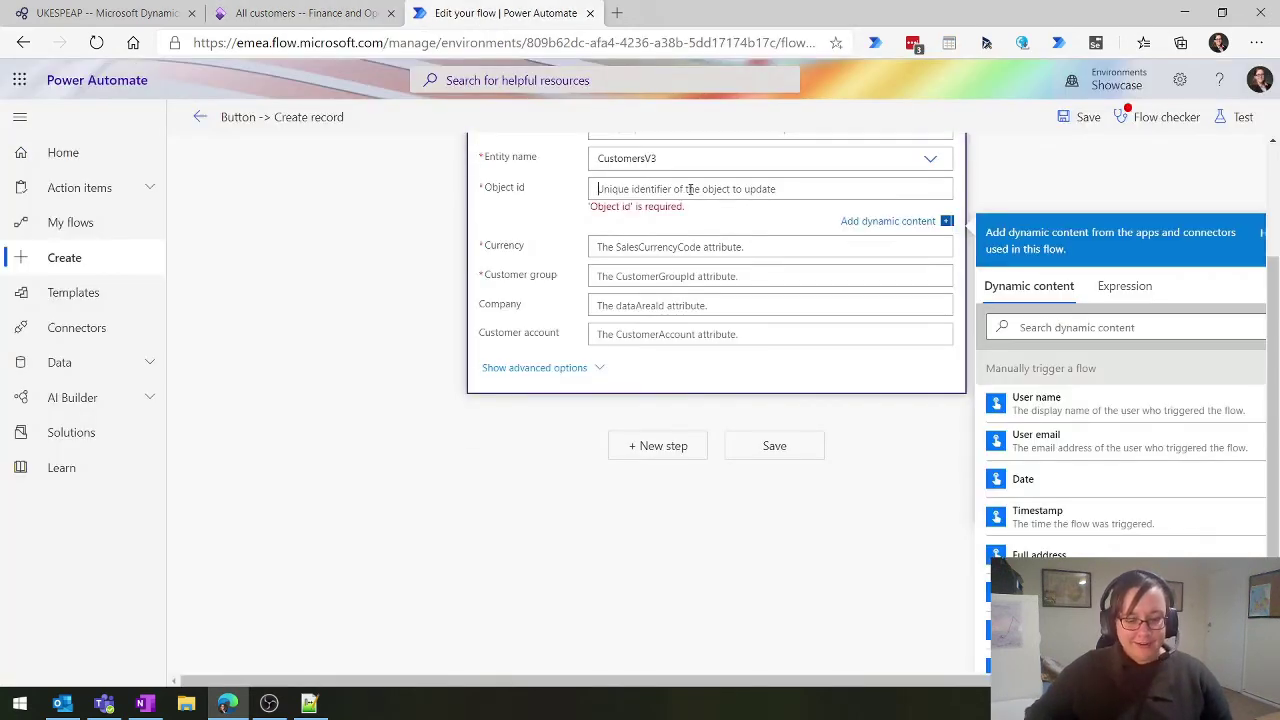
text(USMF,)
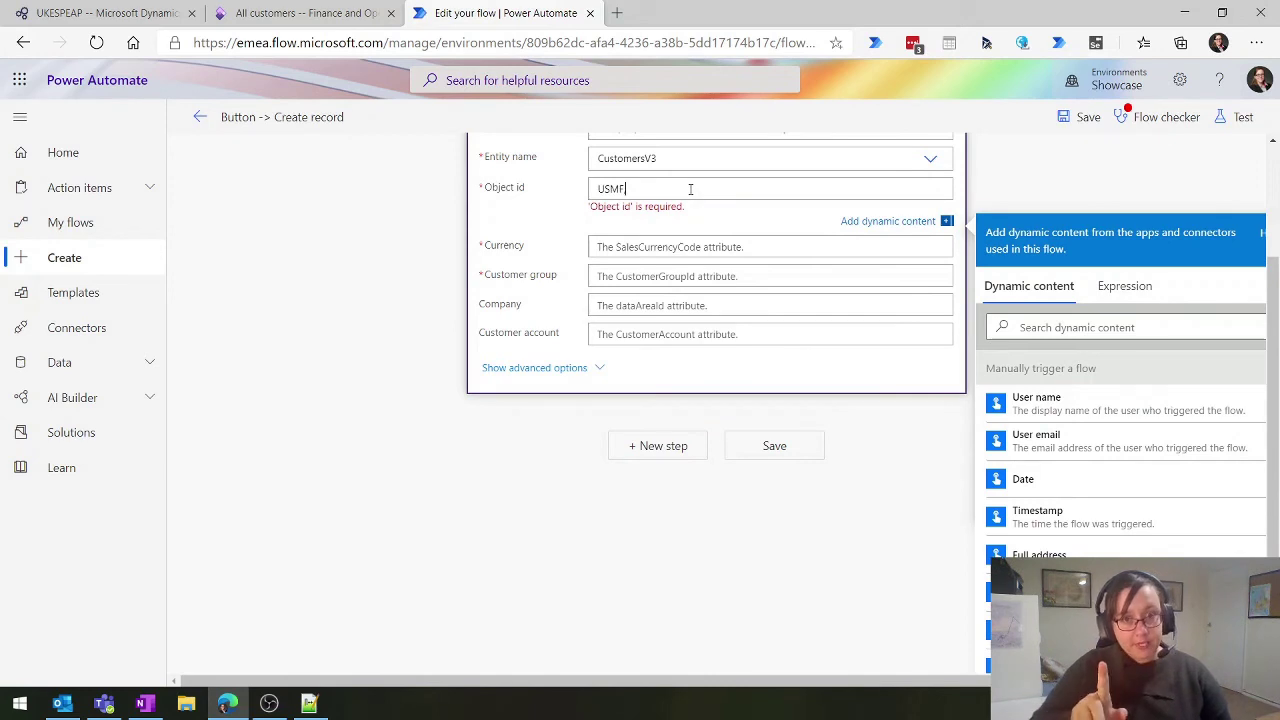
text(000026)
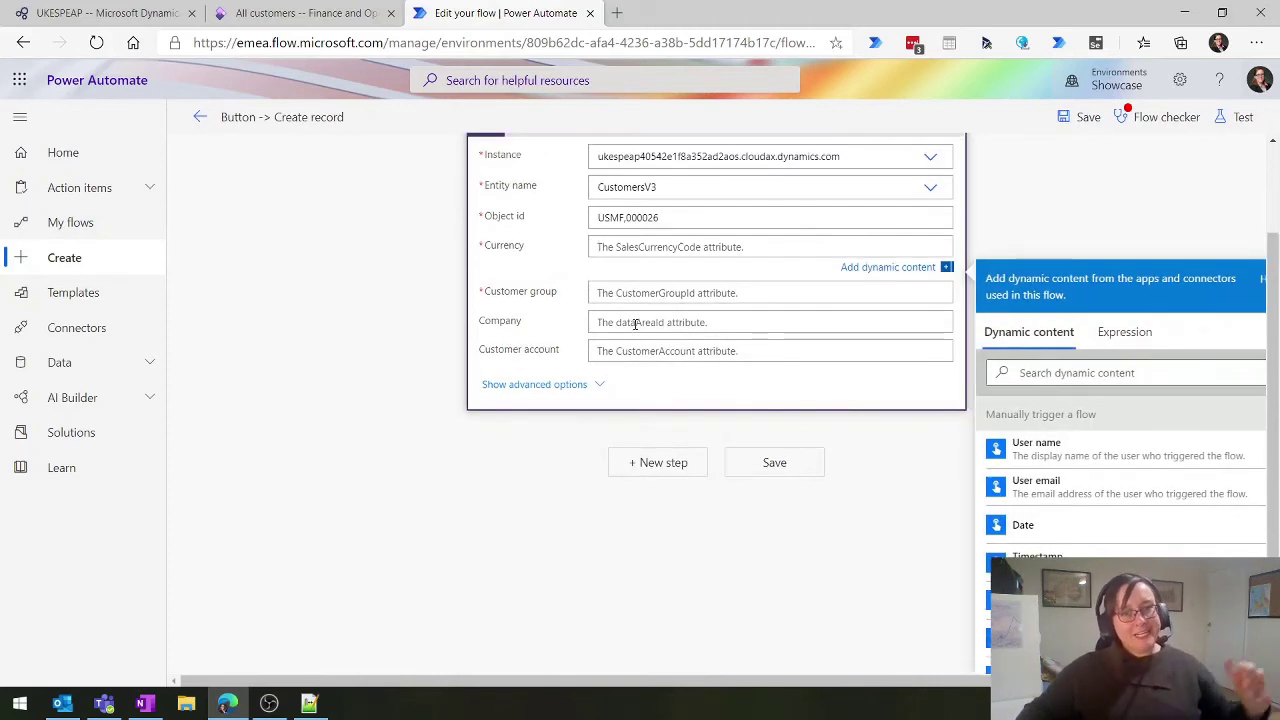
scroll(714, 151, up, 2)
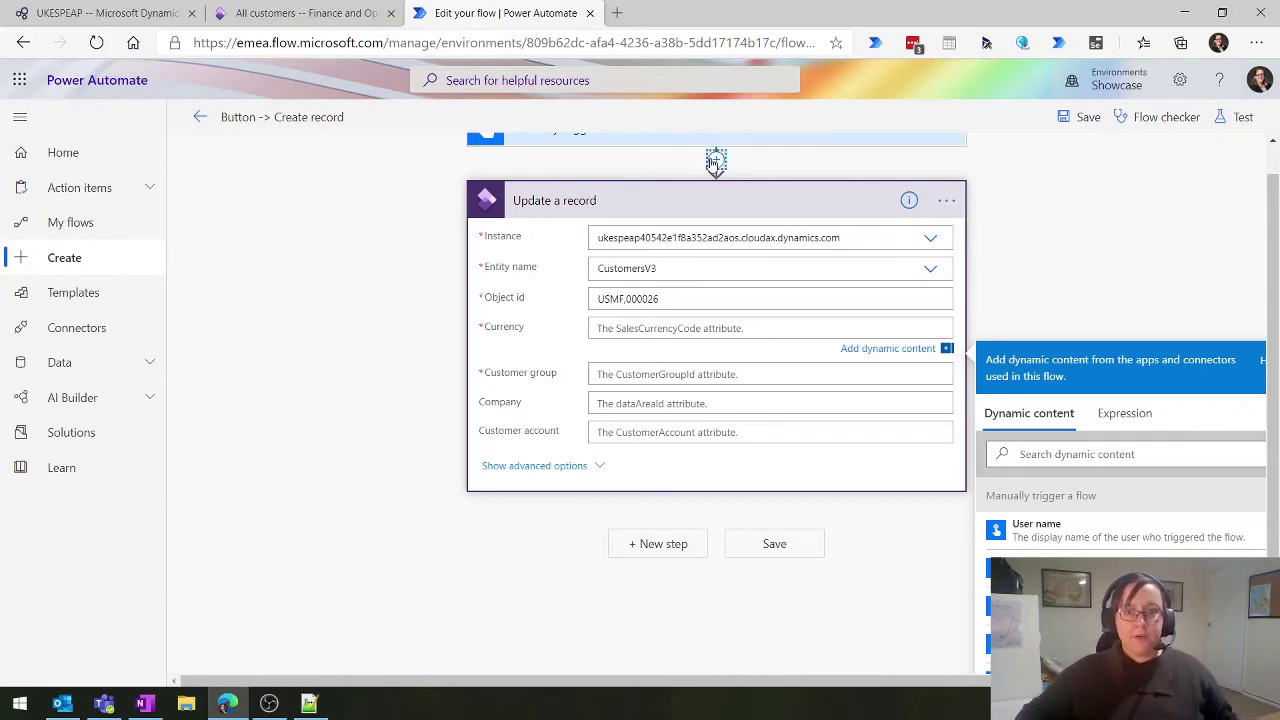
click(716, 157)
click(723, 197)
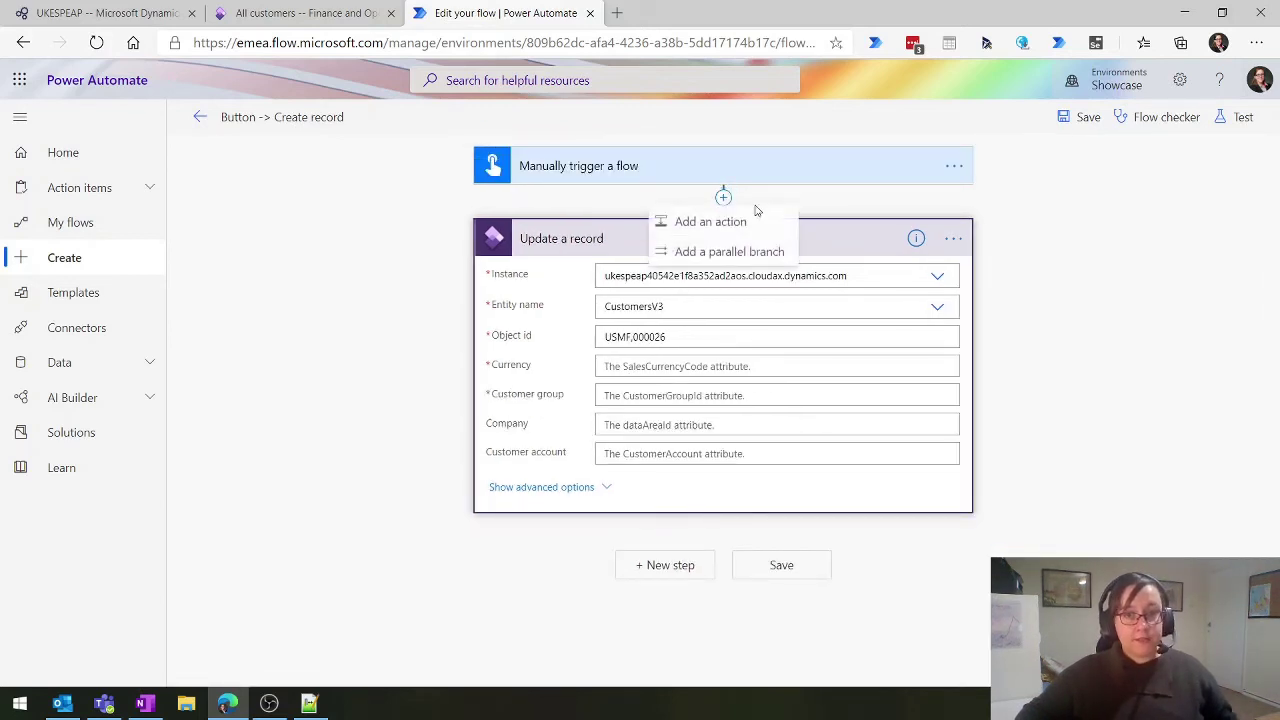
click(710, 220)
text(get)
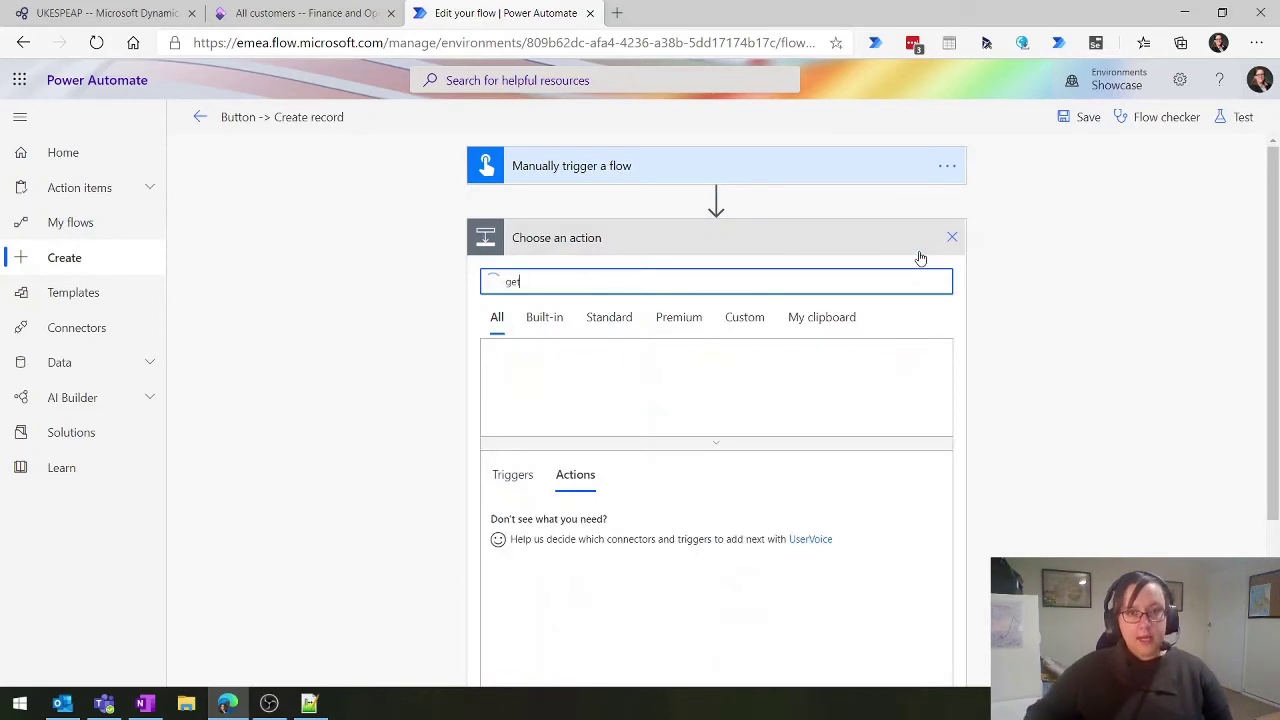
click(948, 233)
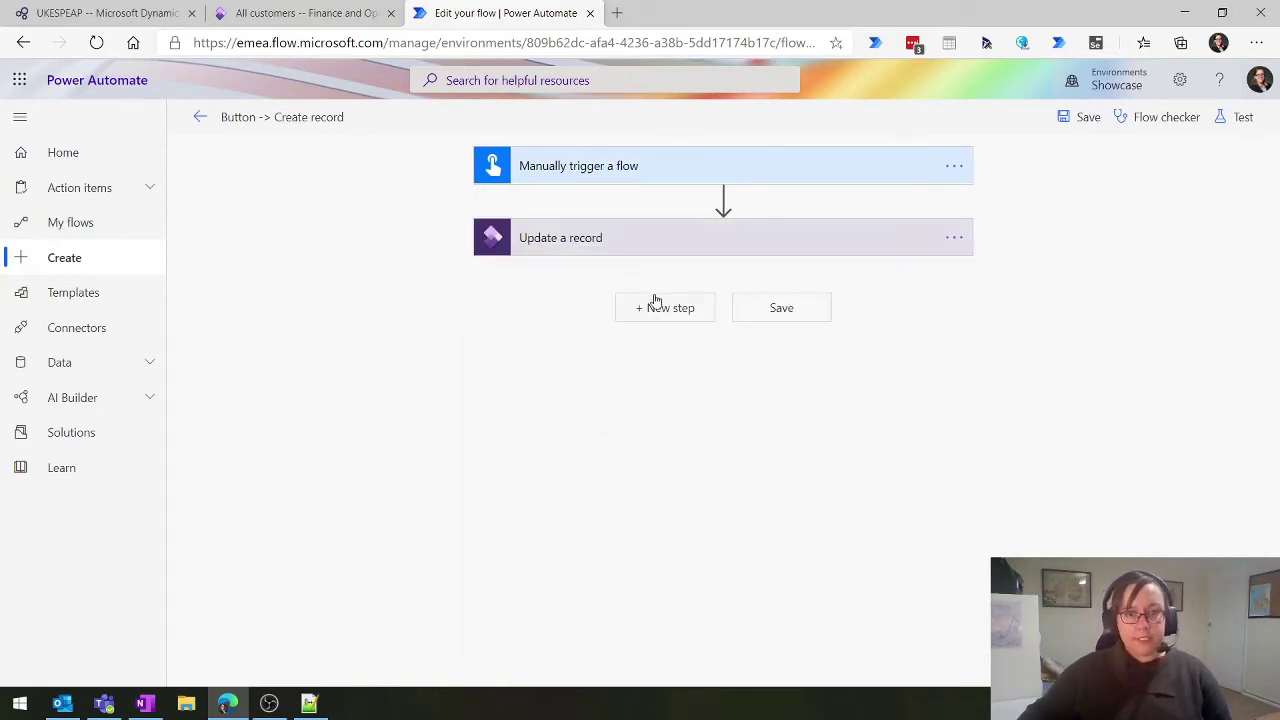
Set the Update a record action's currency to GBP and its customer group to 10
click(617, 248)
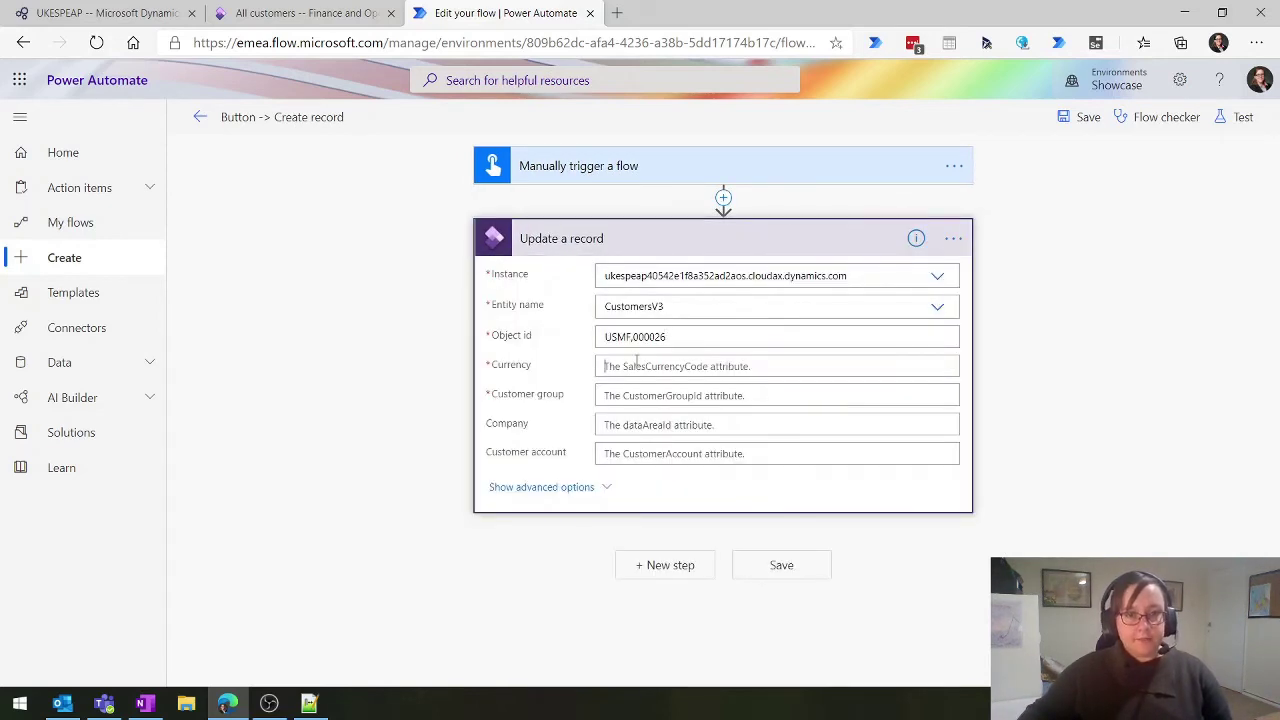
click(636, 366)
text(GBP)
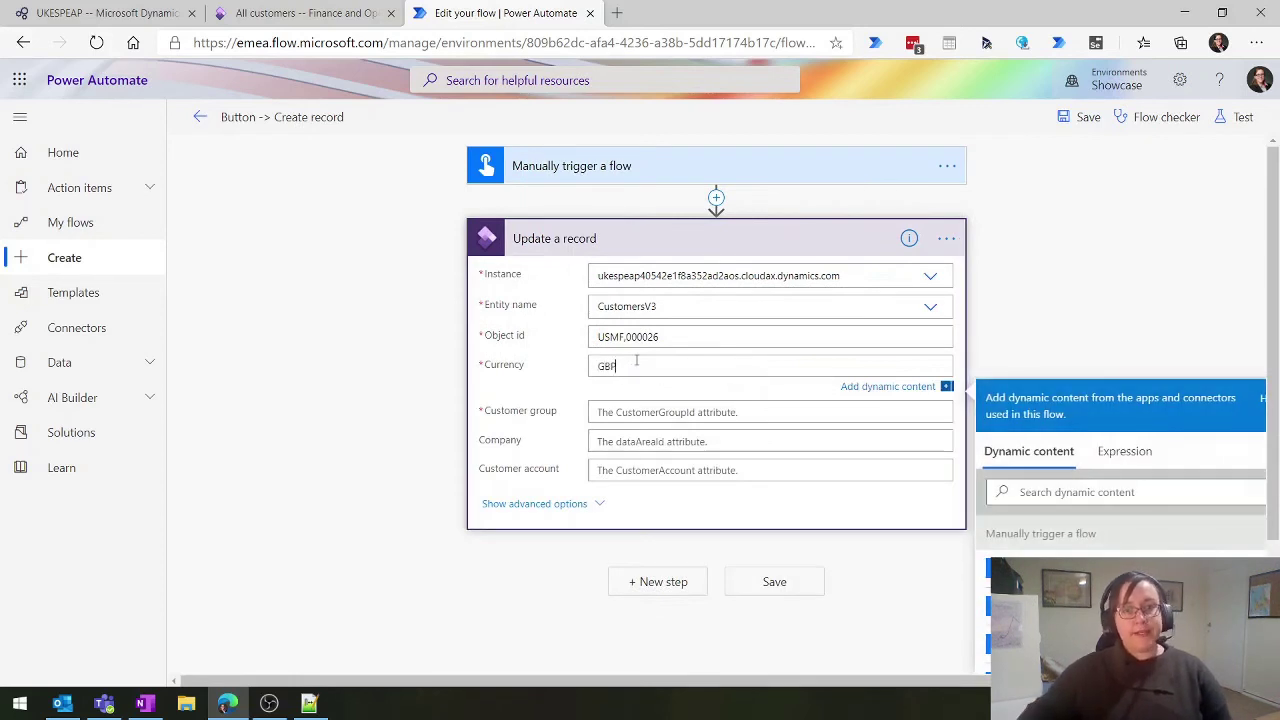
click(629, 413)
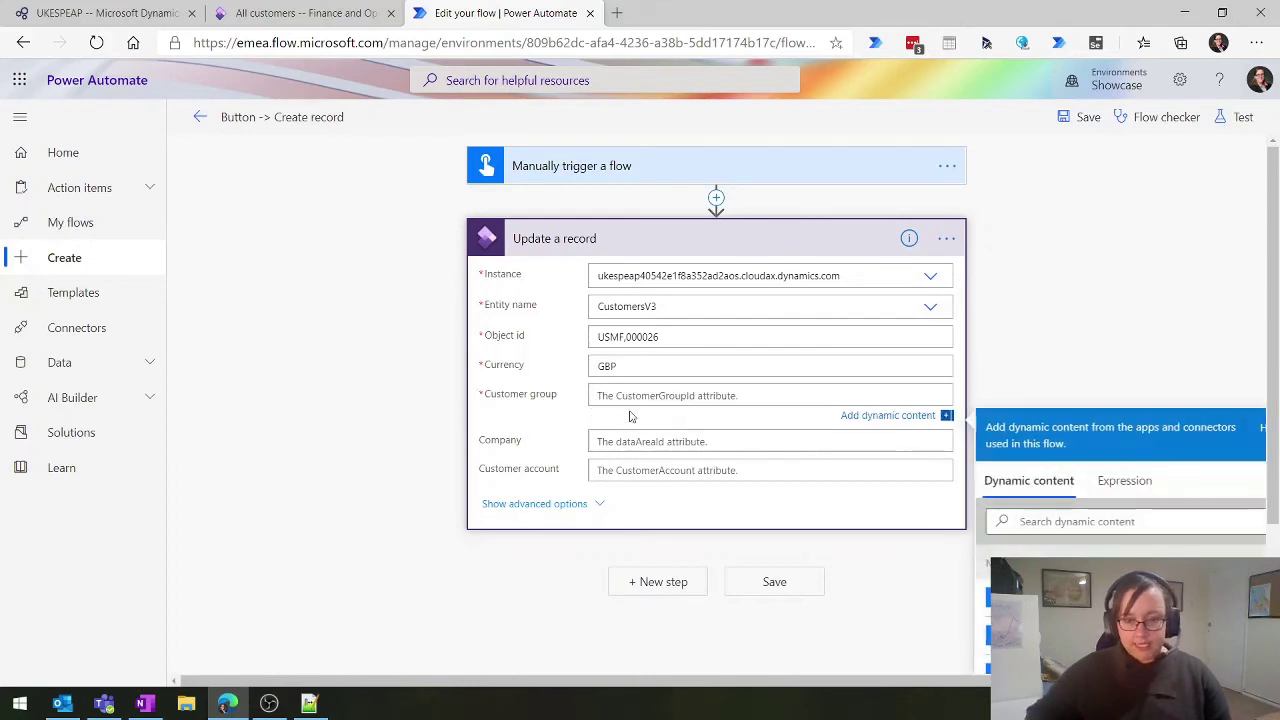
text(10)
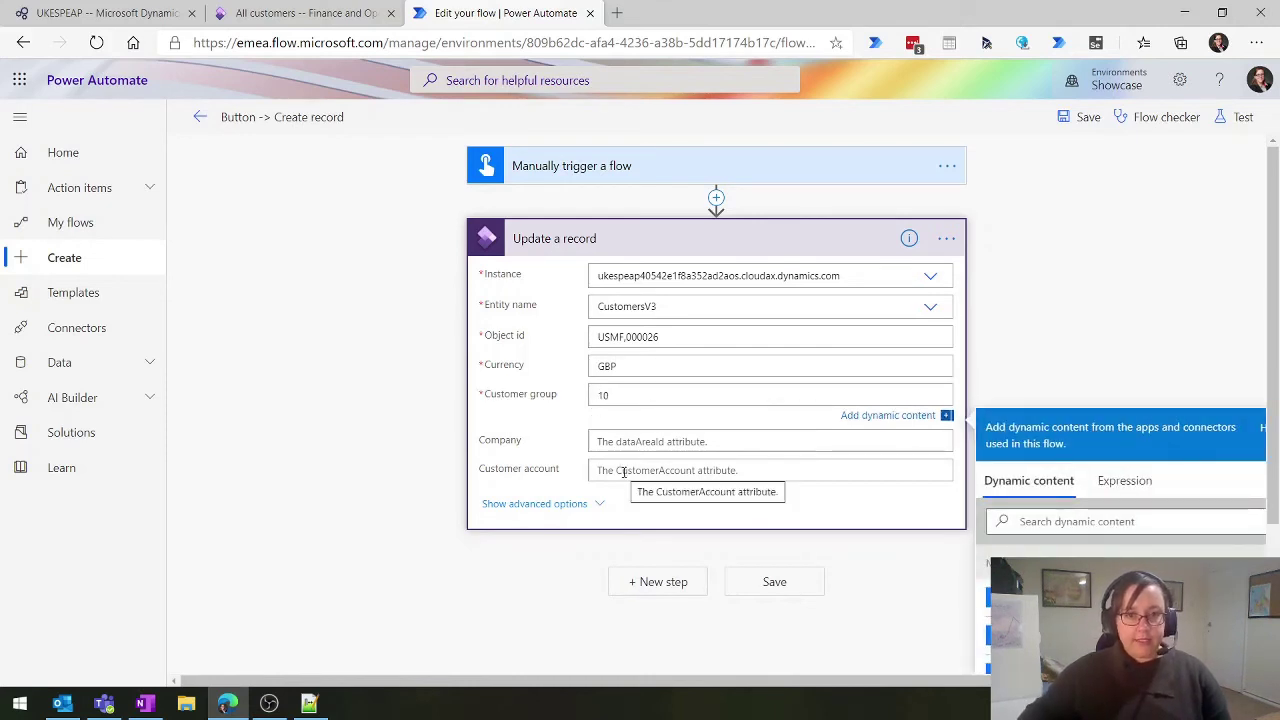
click(361, 372)
Show the action's advanced options, search the page for "terms" and set Terms of payment to NET30
click(543, 487)
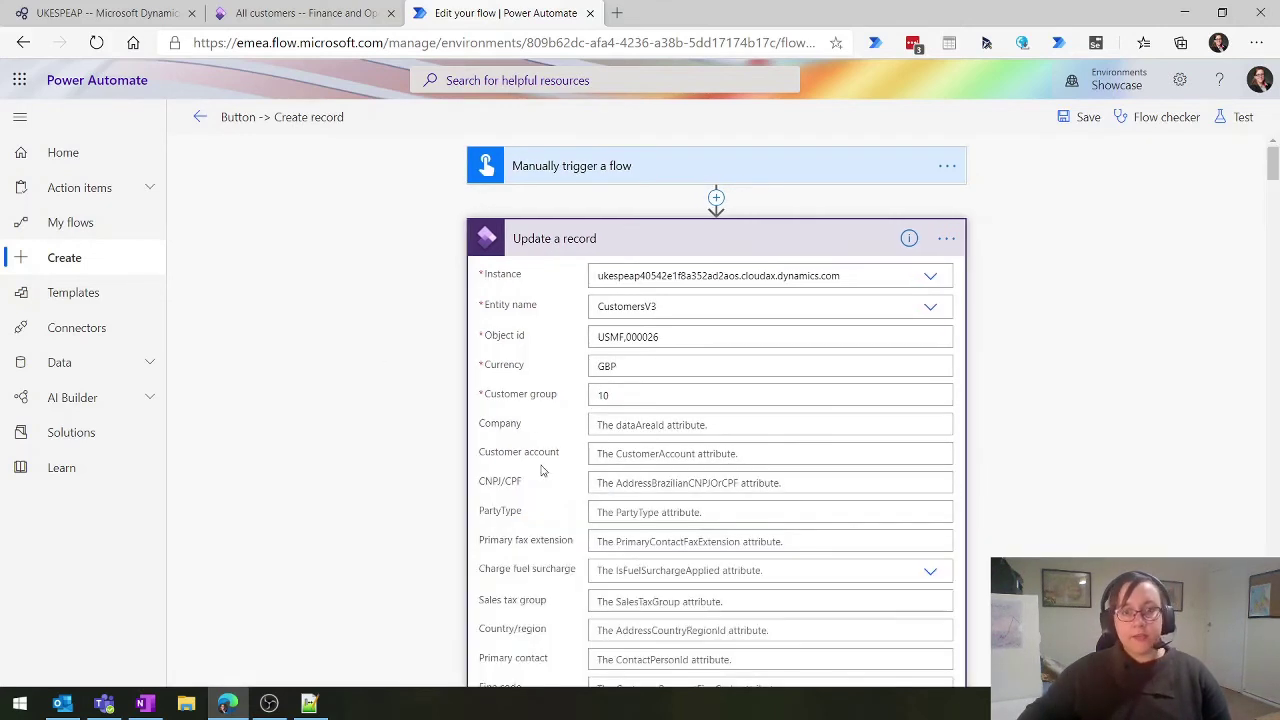
scroll(814, 466, down, 2)
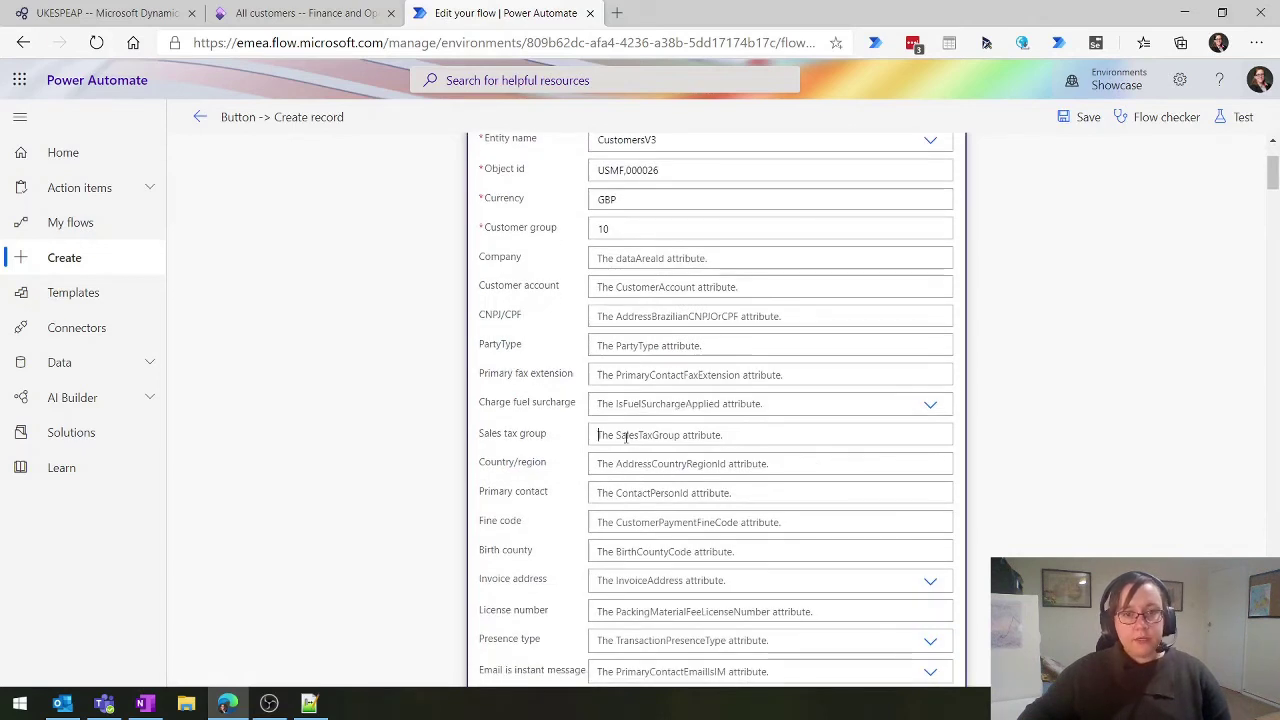
click(757, 437)
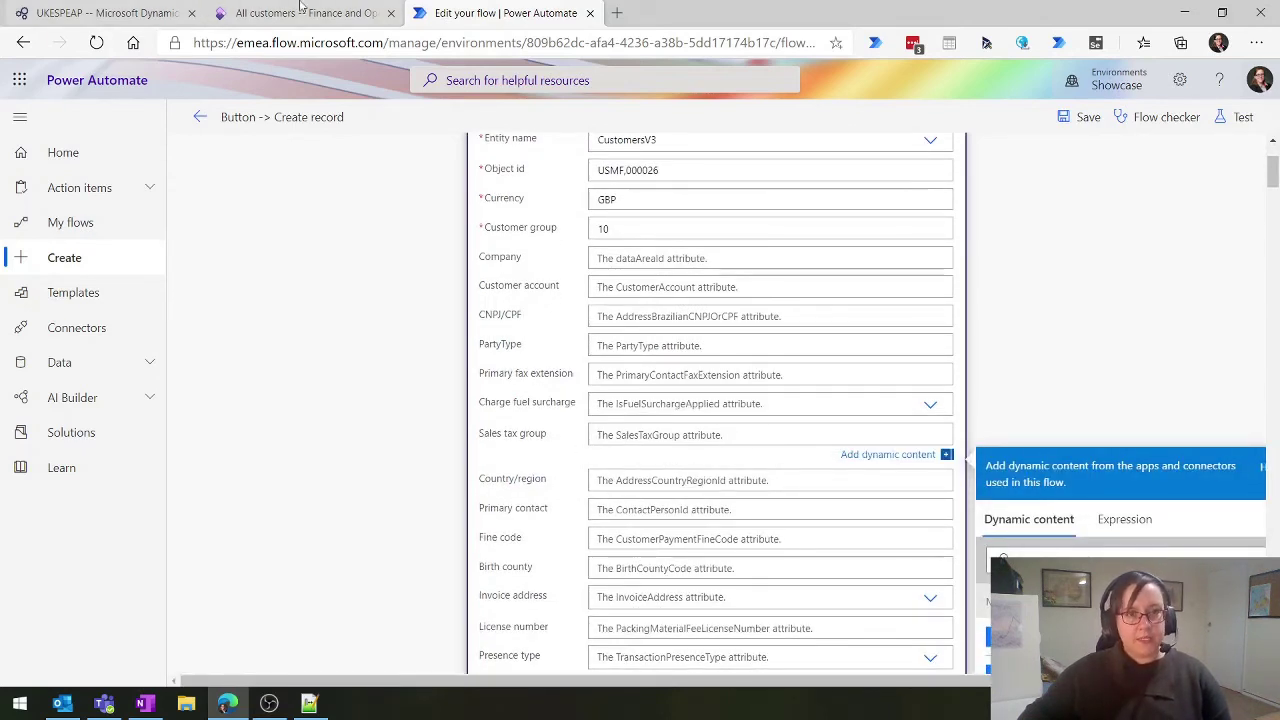
scroll(676, 512, down, 3)
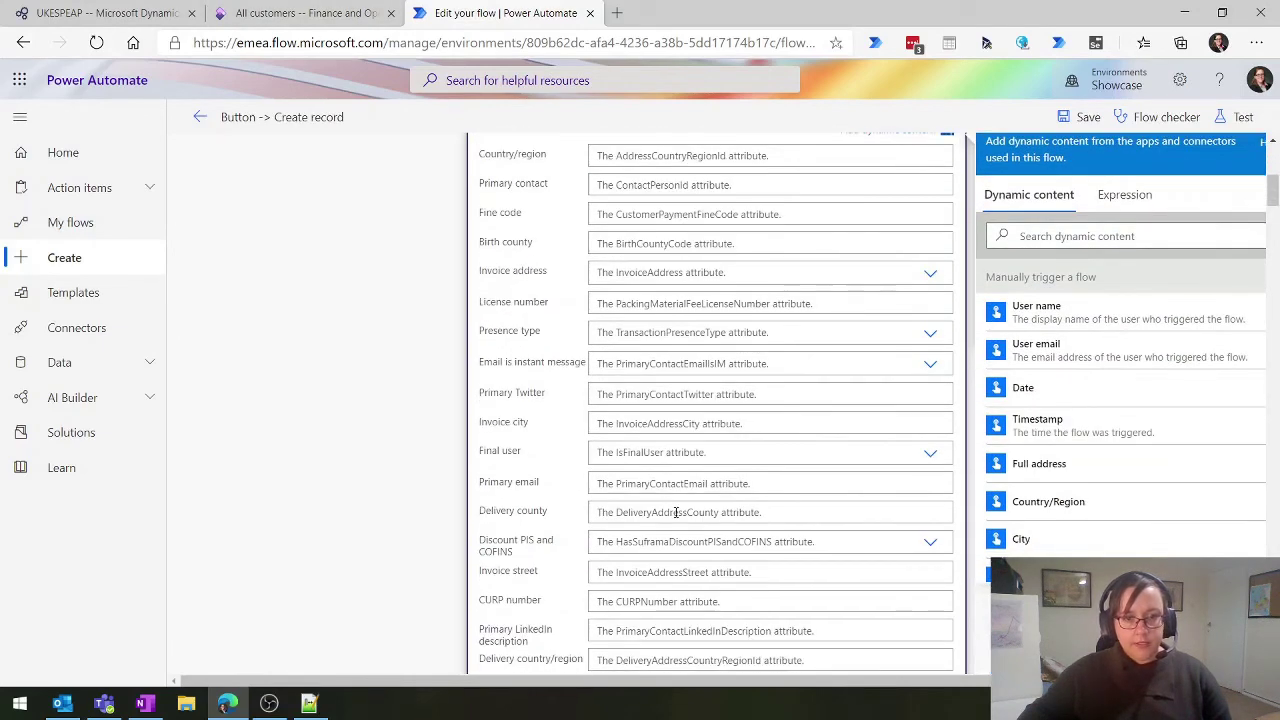
key(ctrl+f)
text(terms)
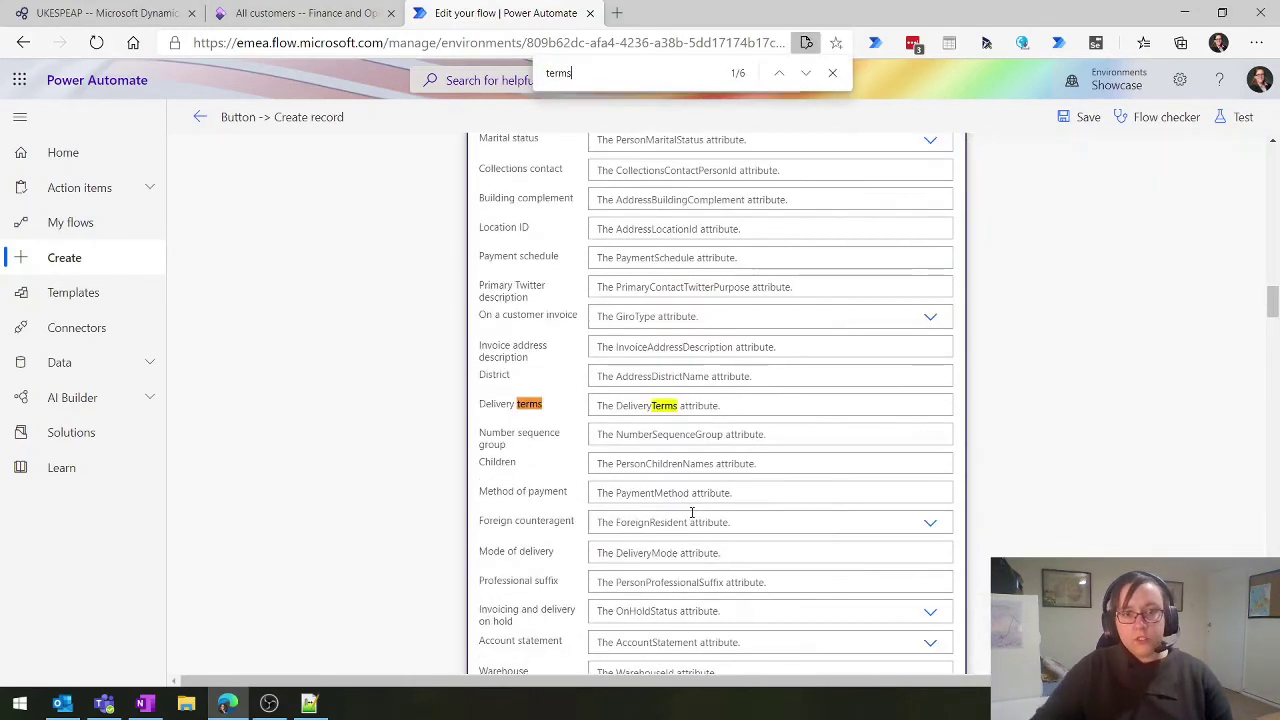
click(806, 73)
click(808, 75)
click(808, 75)
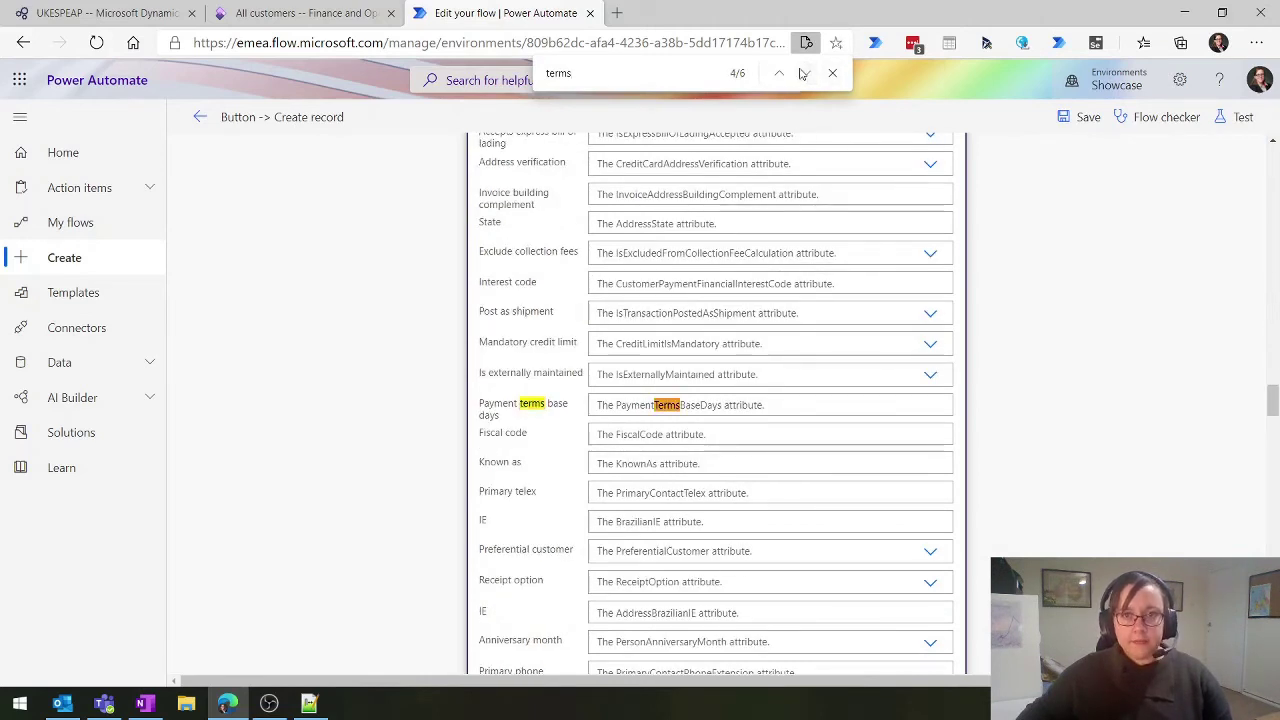
click(806, 73)
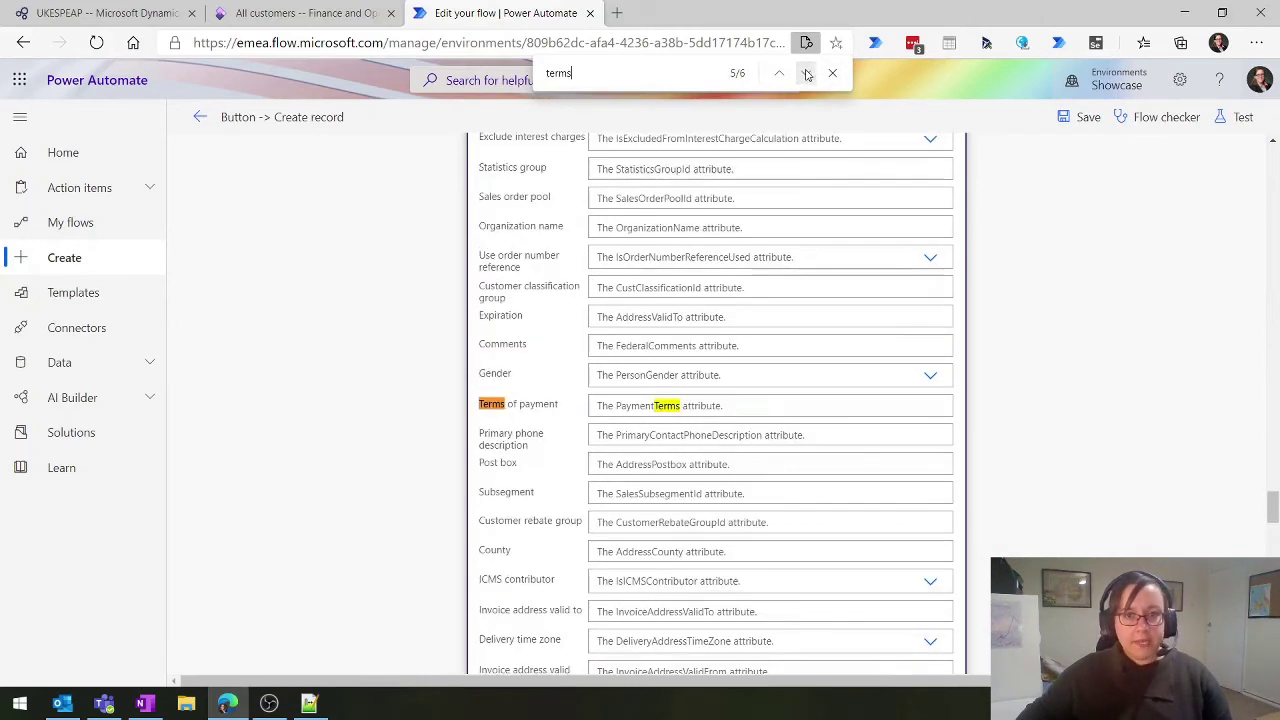
click(618, 405)
text(NET30)
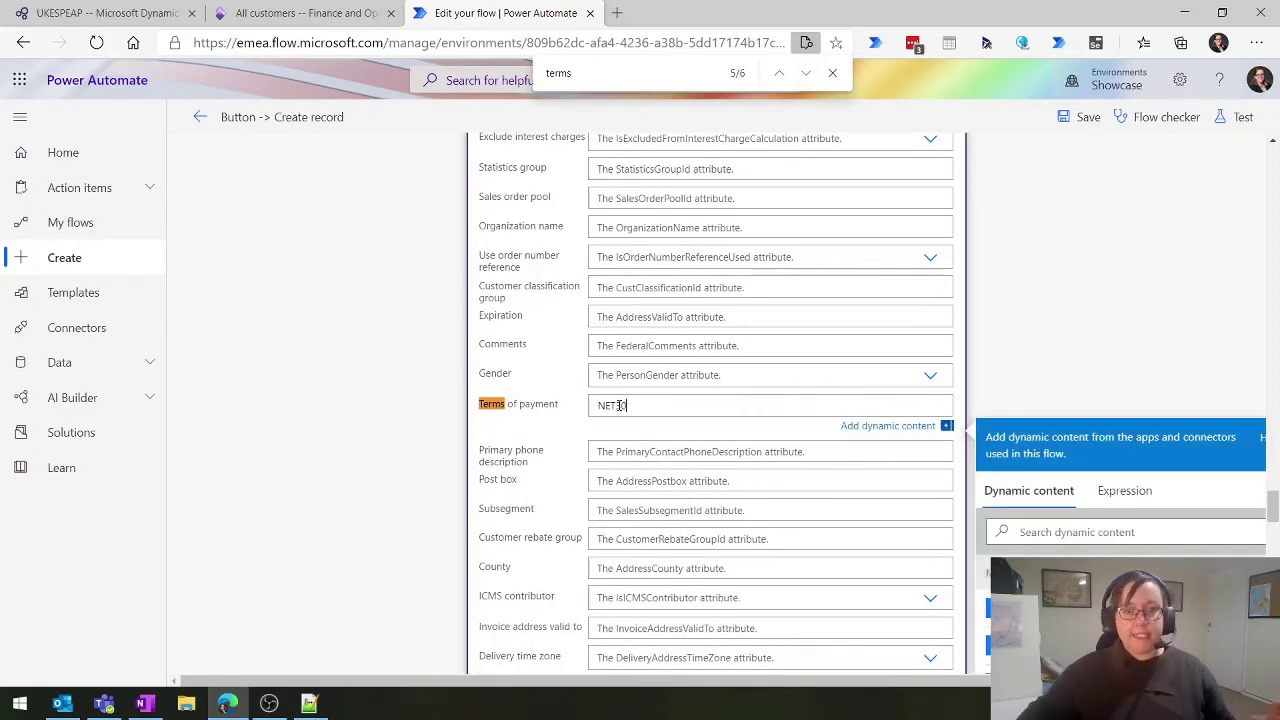
Save the flow and test it with the option to perform the trigger action manually
click(1084, 118)
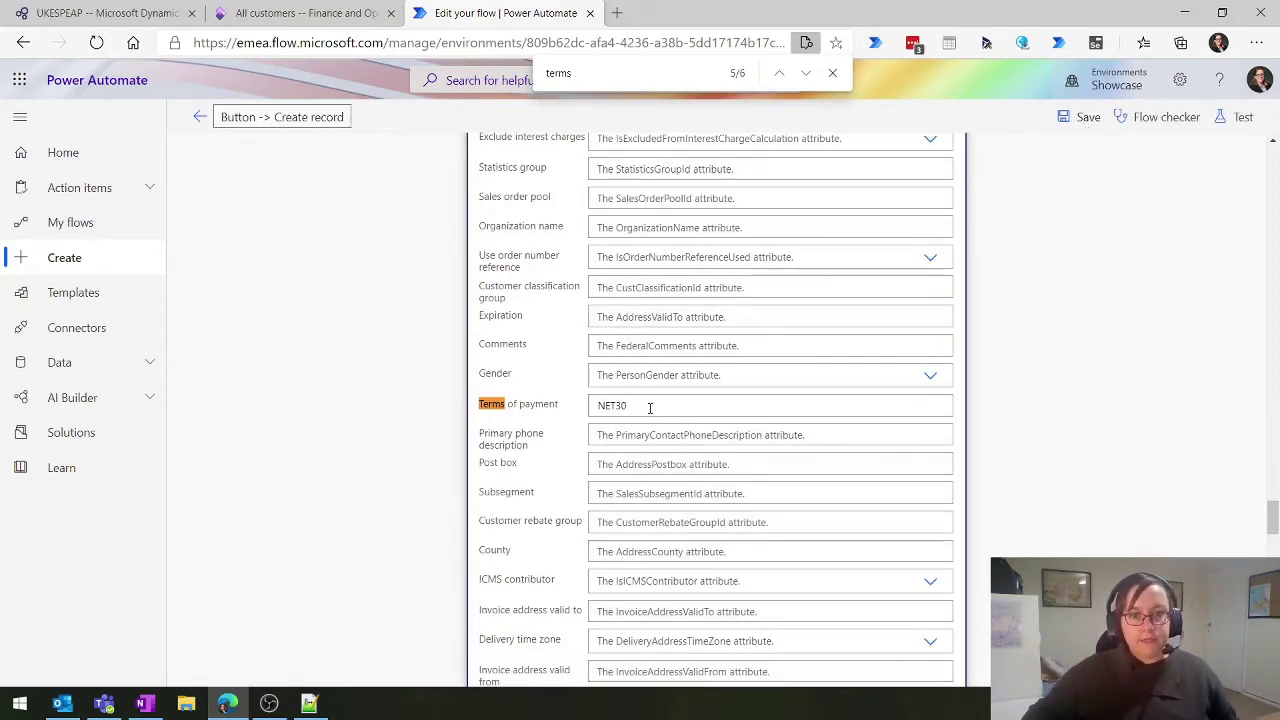
click(1232, 117)
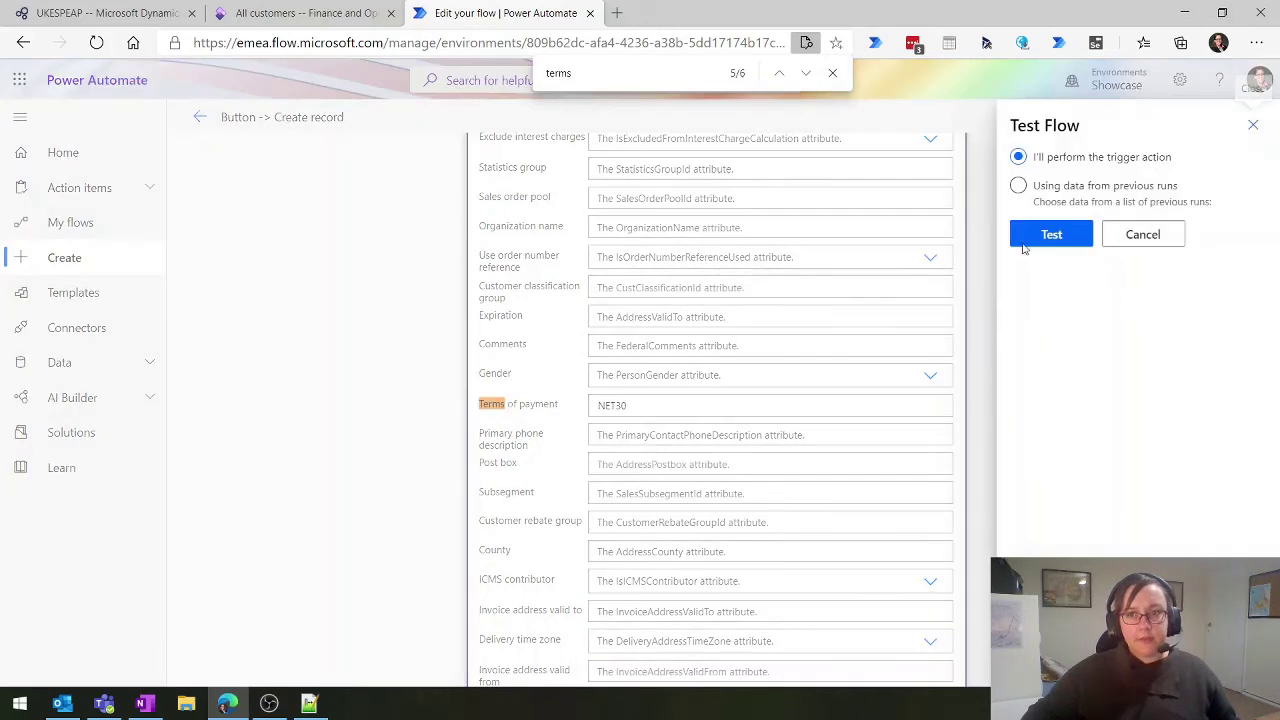
click(1040, 234)
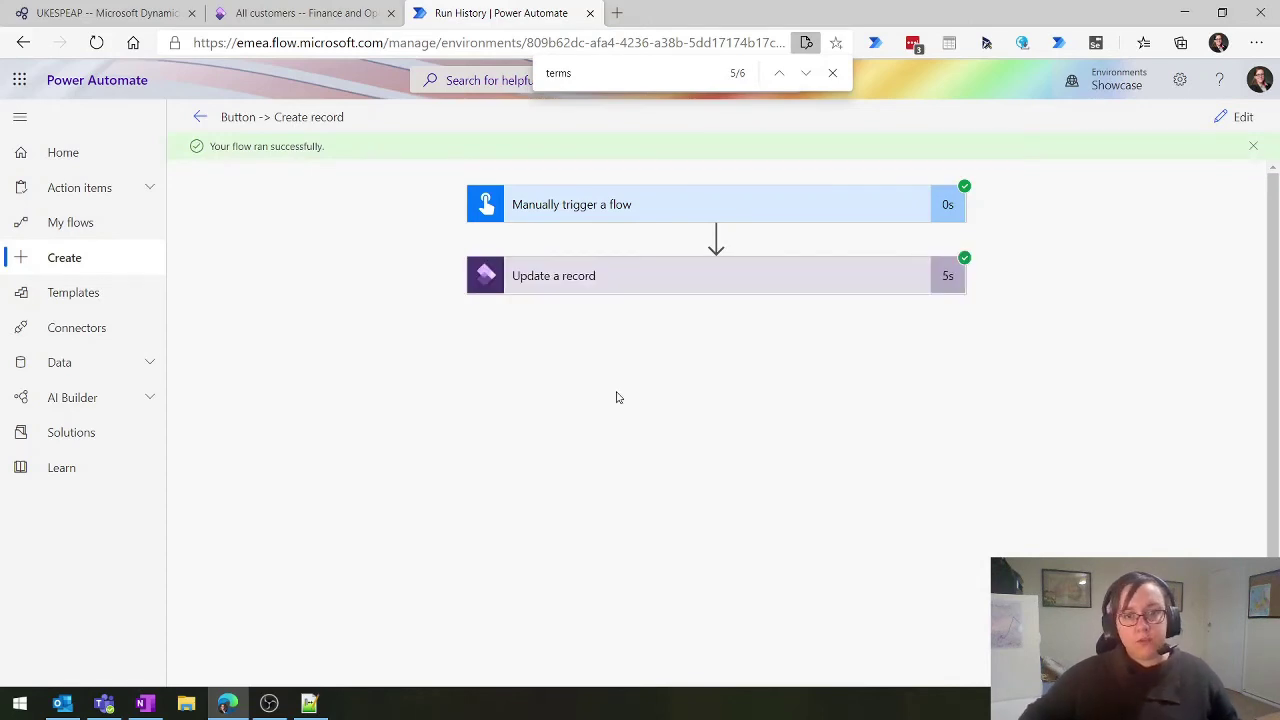
Switch to the customer record in Finance and Operations and check its currency and Terms of payment under Payment defaults
click(300, 13)
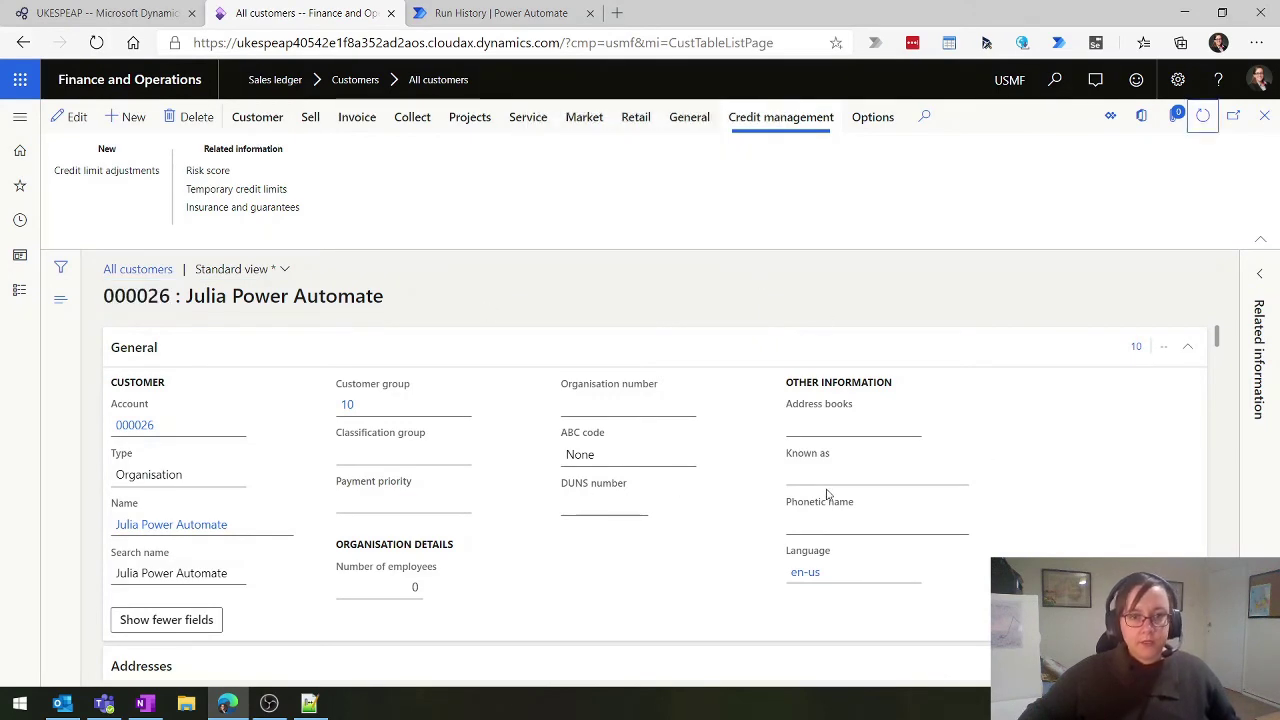
scroll(827, 492, down, 10)
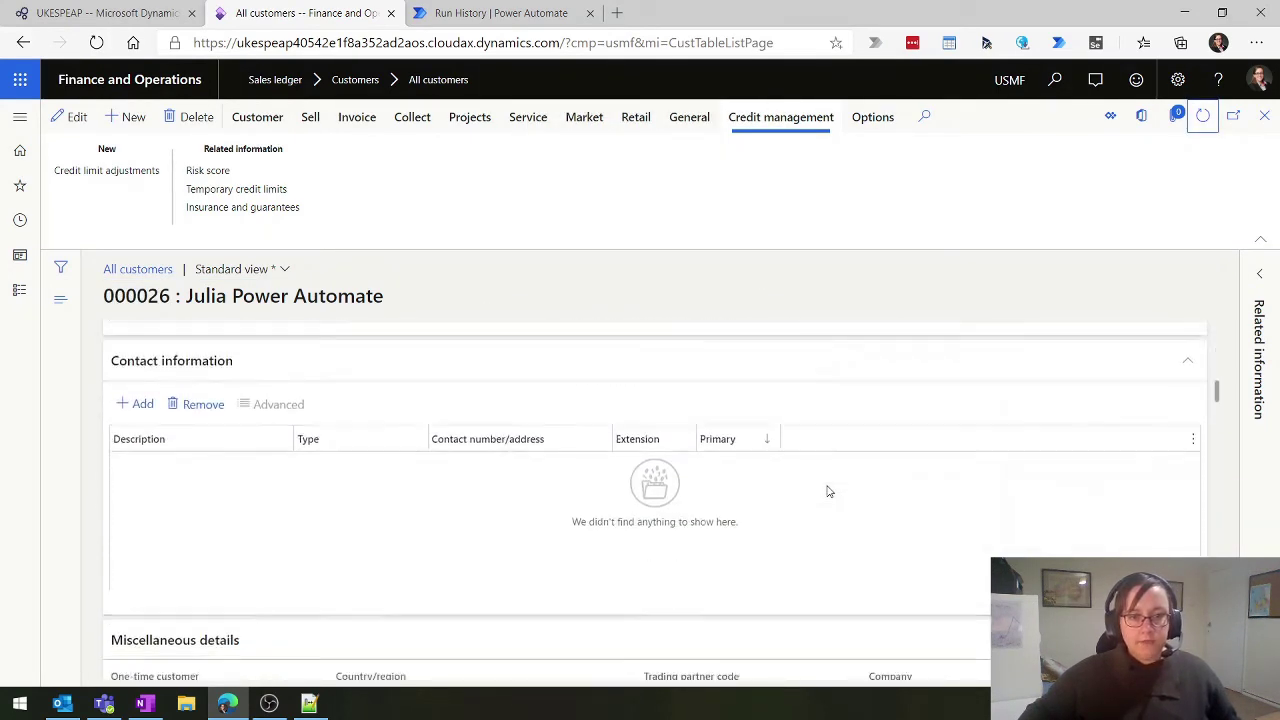
scroll(827, 492, down, 10)
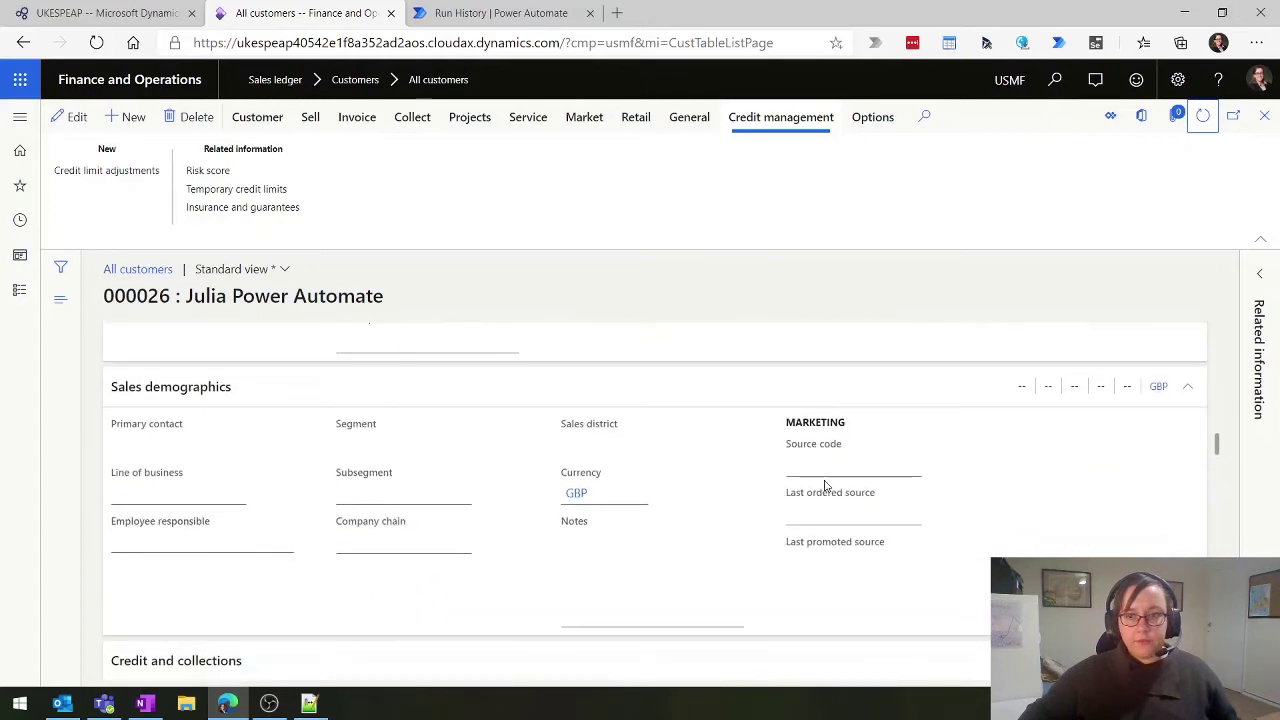
scroll(827, 487, down, 10)
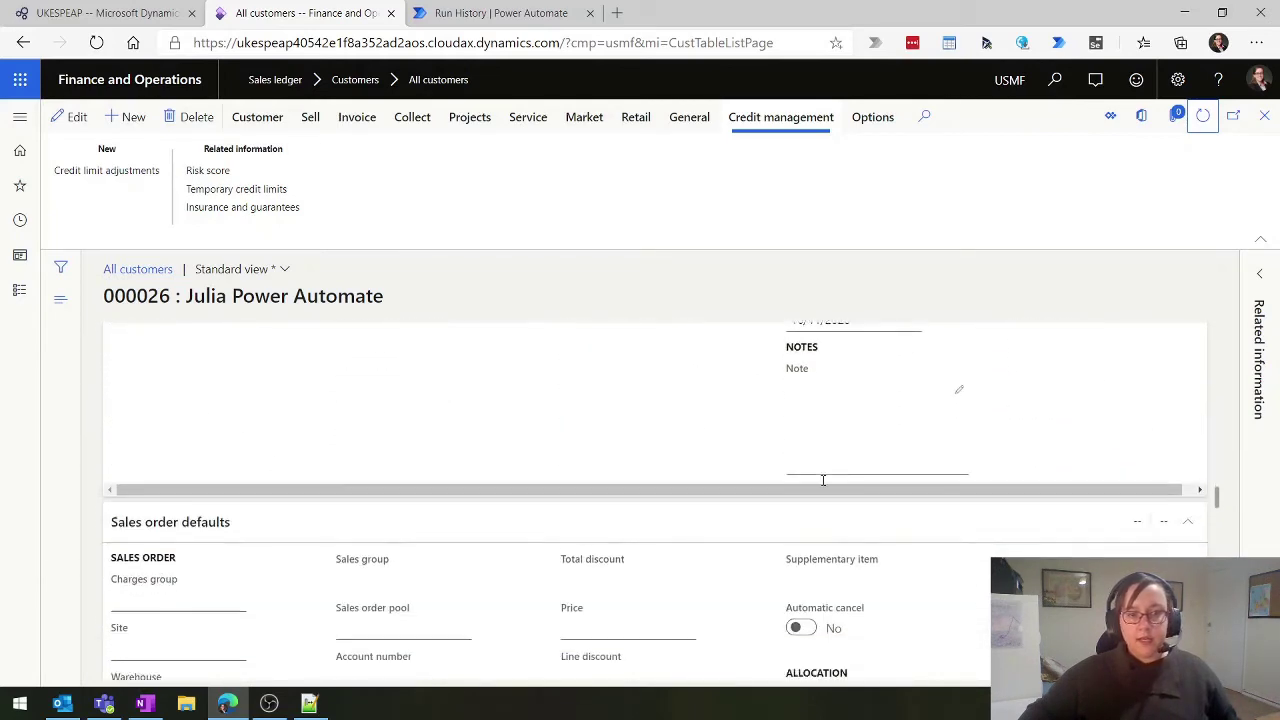
scroll(823, 480, down, 8)
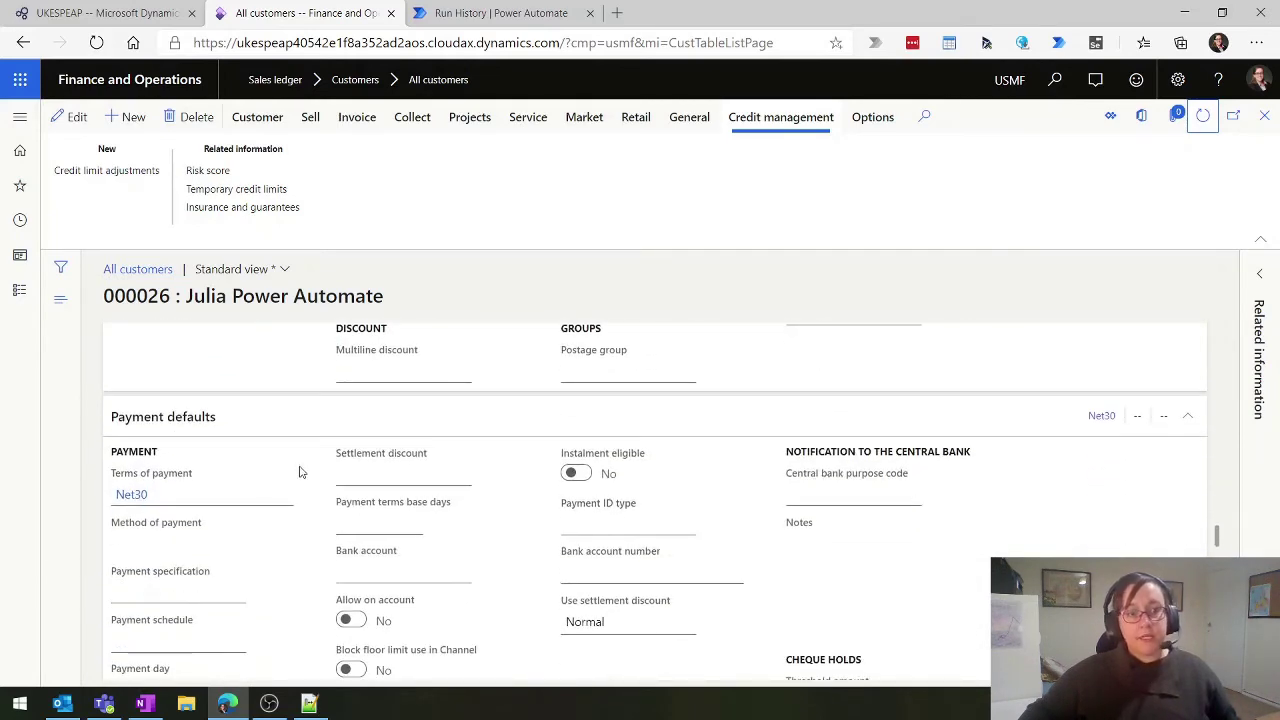
scroll(300, 472, down, 1)
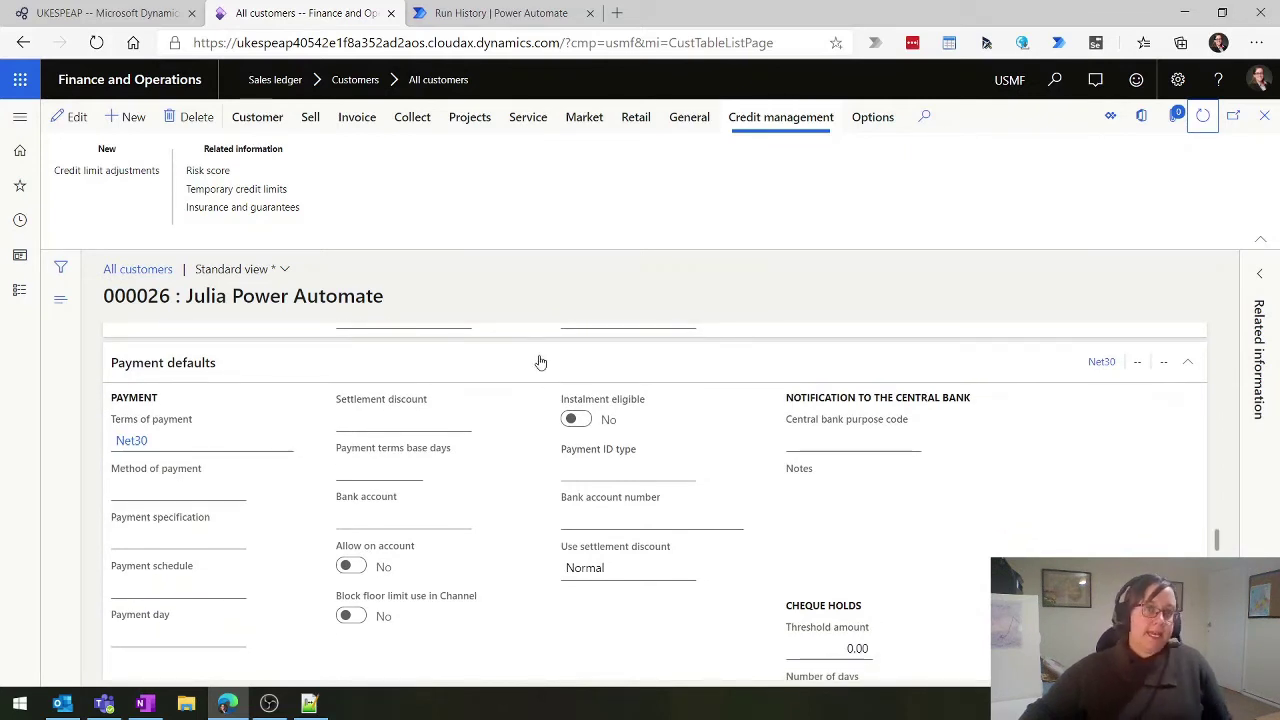
Switch back to Power Automate, open the flow for editing and delete its Update a record action
click(500, 16)
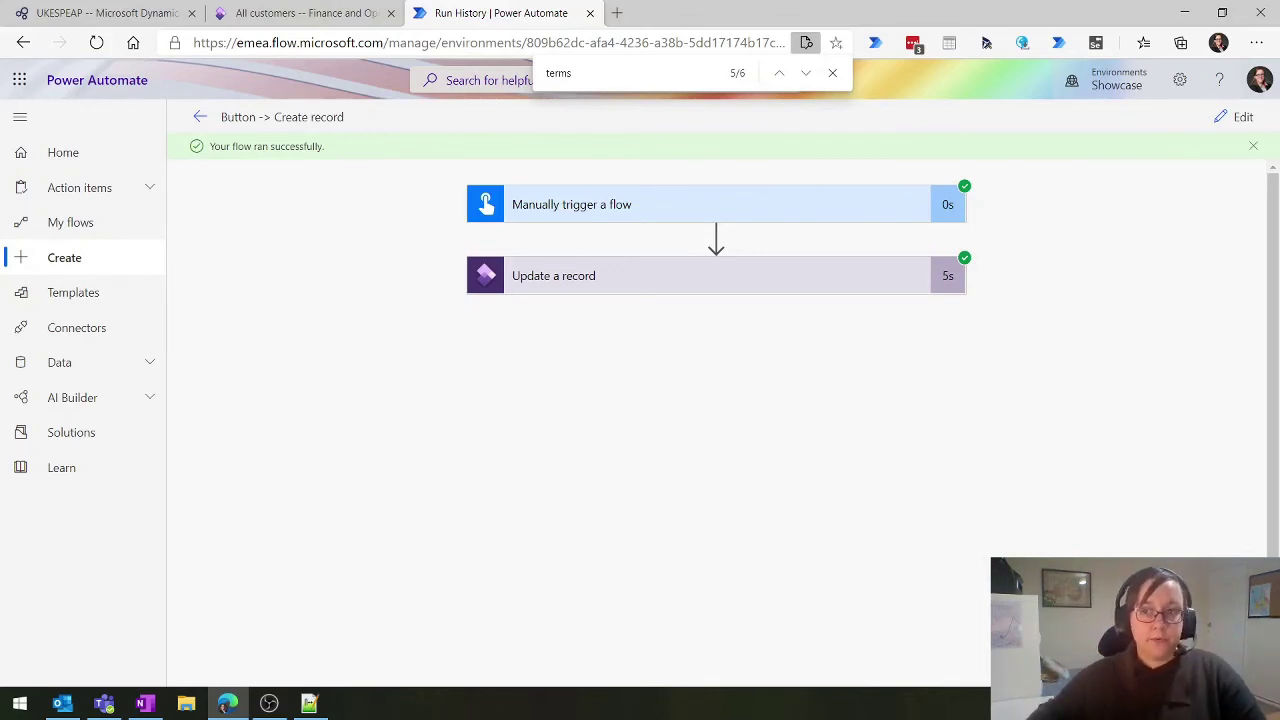
click(1236, 117)
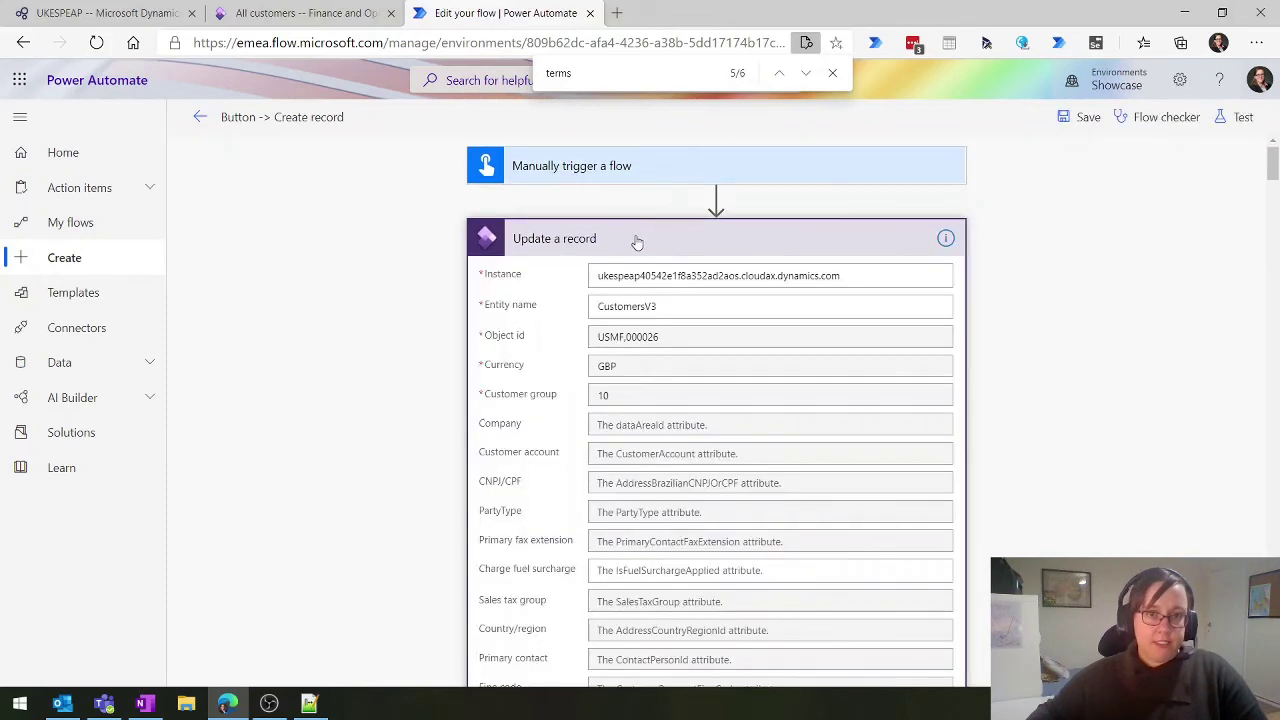
click(946, 240)
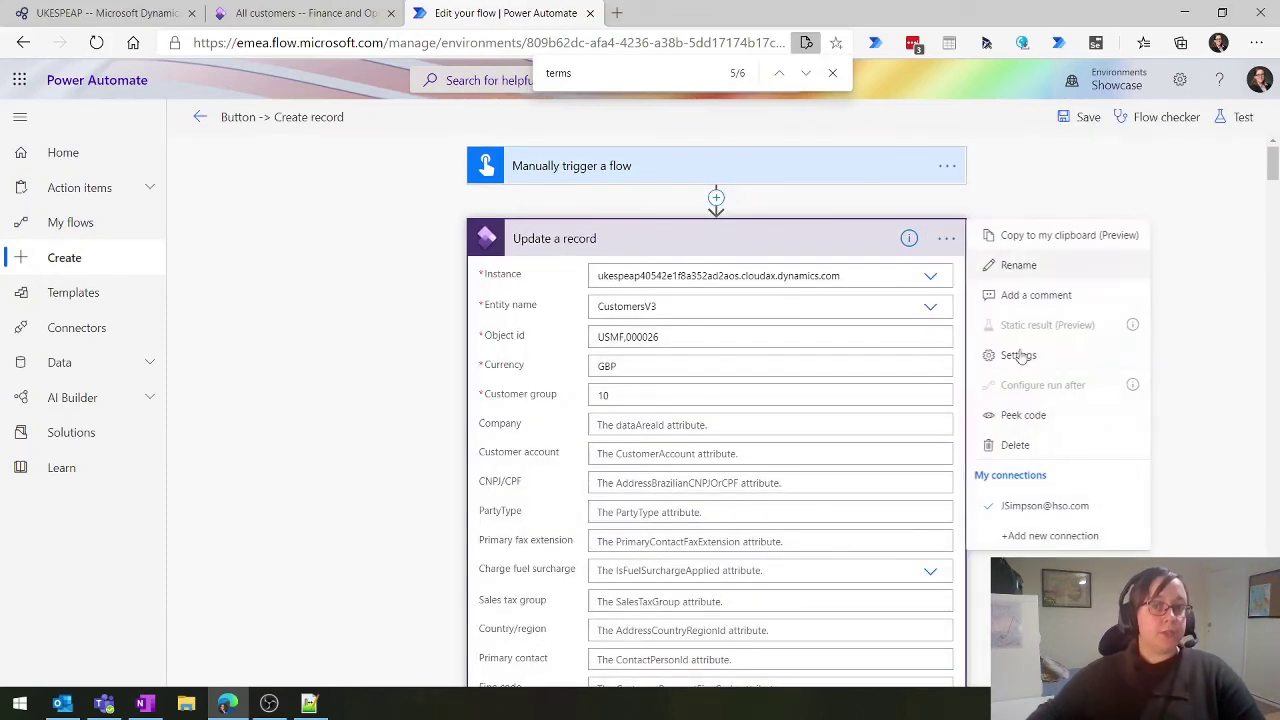
click(980, 440)
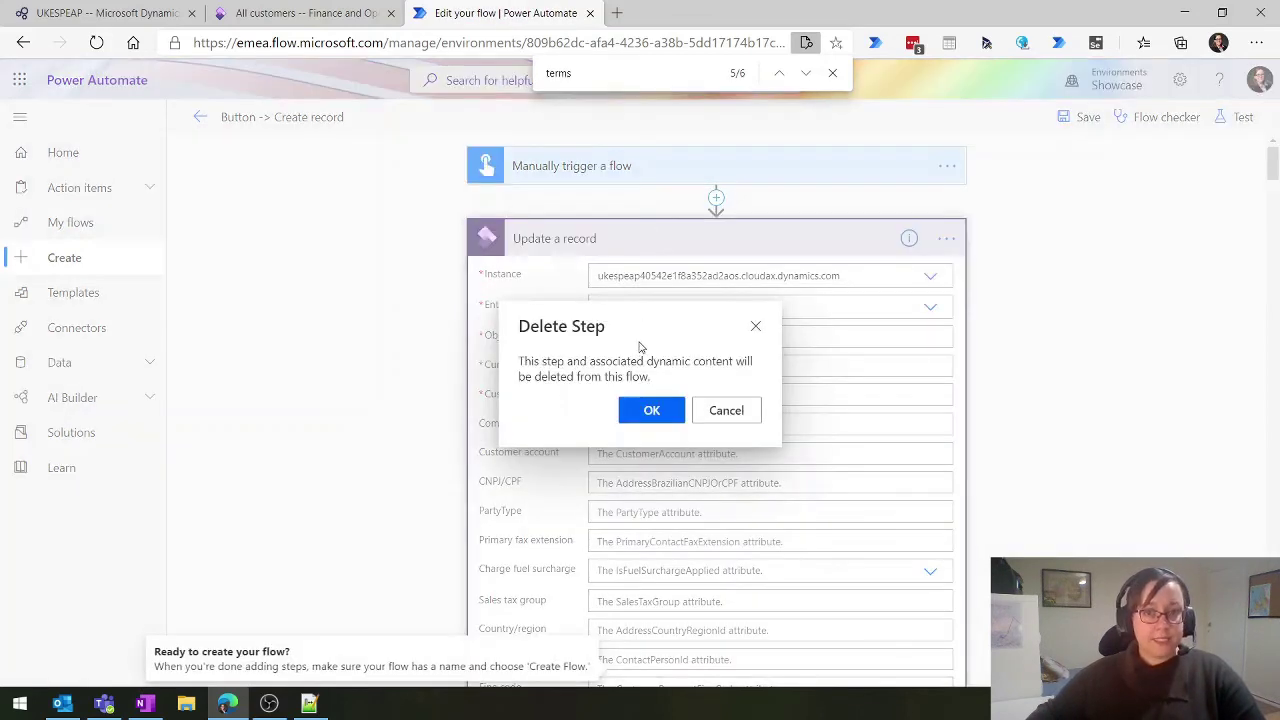
click(651, 410)
Delete the Manually trigger a flow trigger from the flow
click(952, 166)
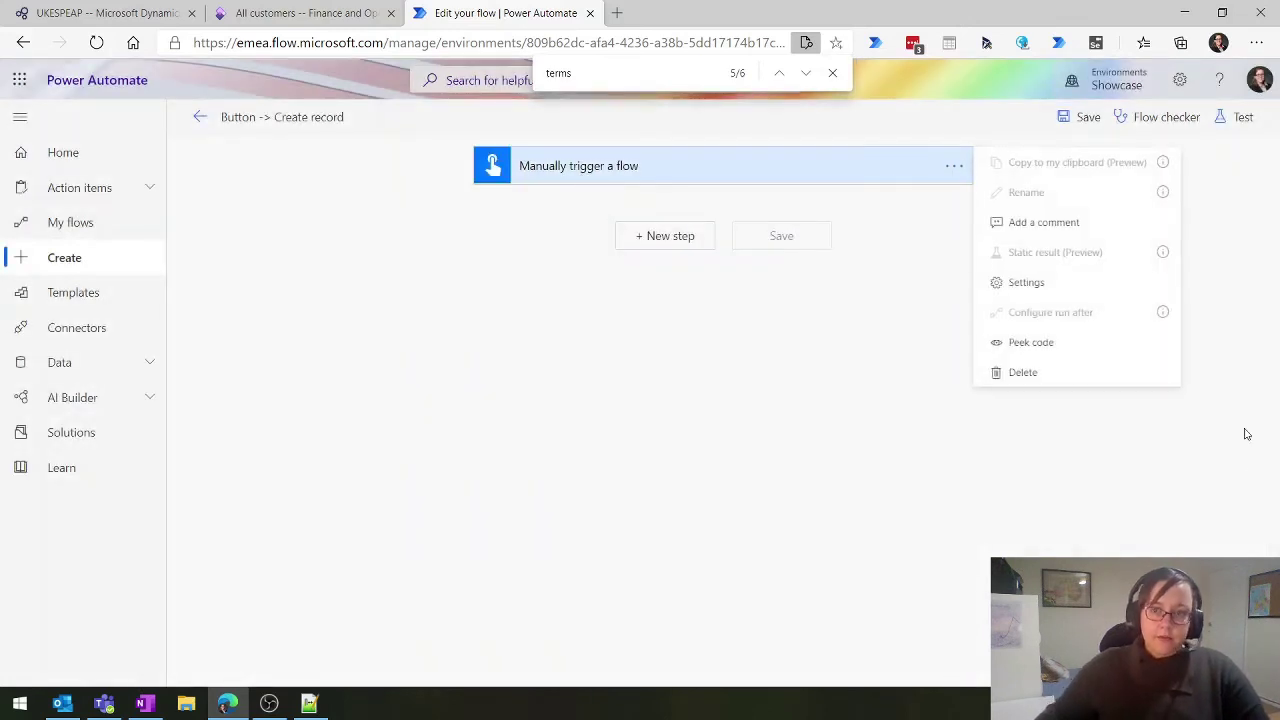
click(1023, 378)
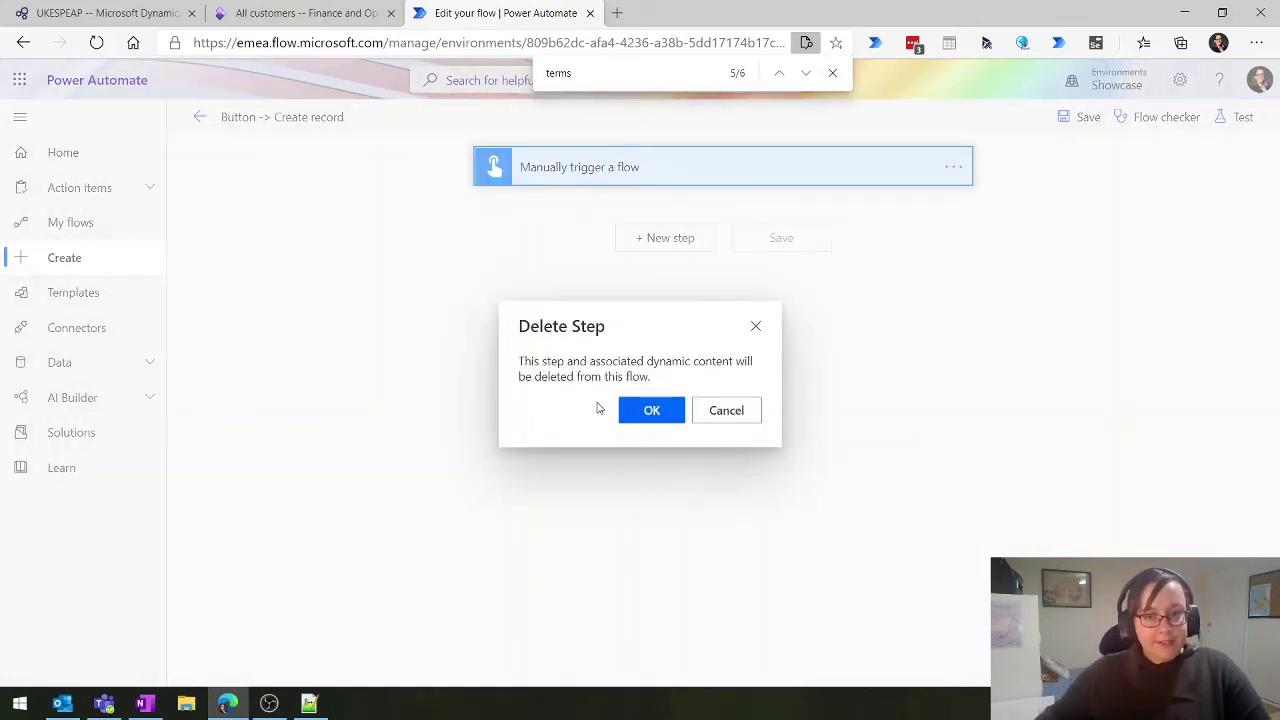
click(646, 420)
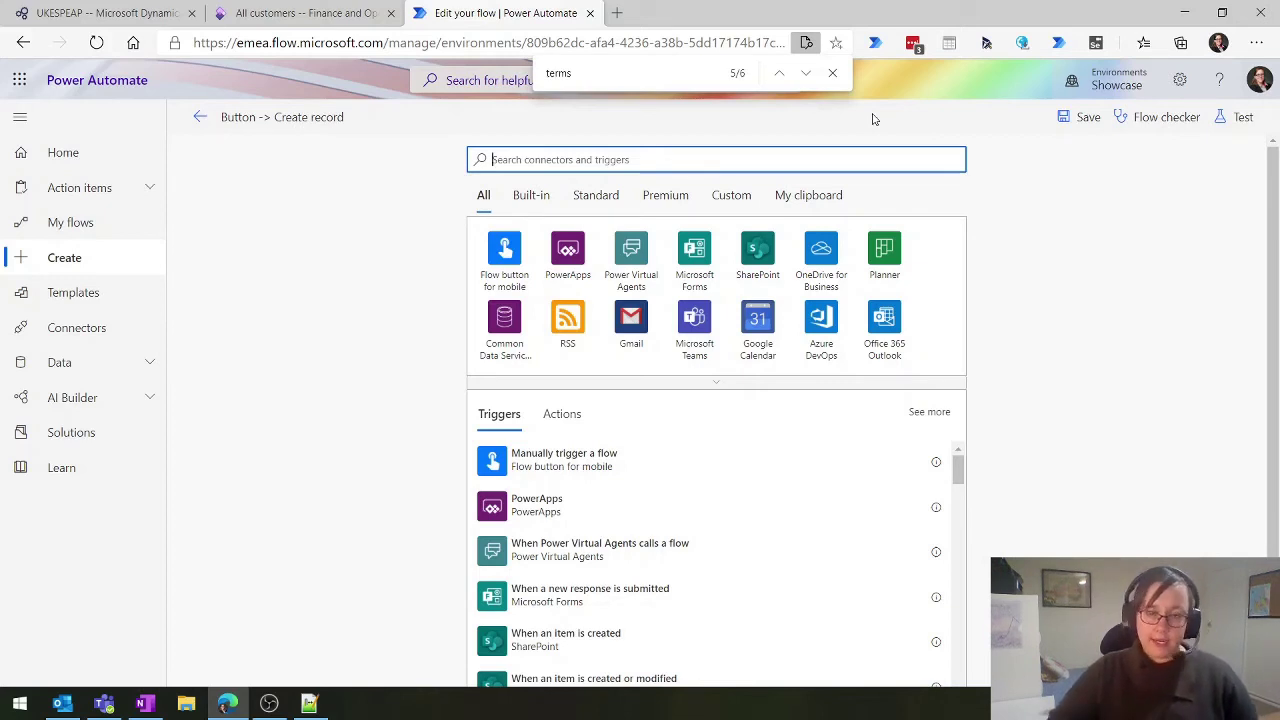
Add the Dynamics 365 for Fin & Ops trigger When a Business Event occurs, with instance ukespeap40542e1f8a352ad2aos.cloudax.dynamics.com
text(dynamics)
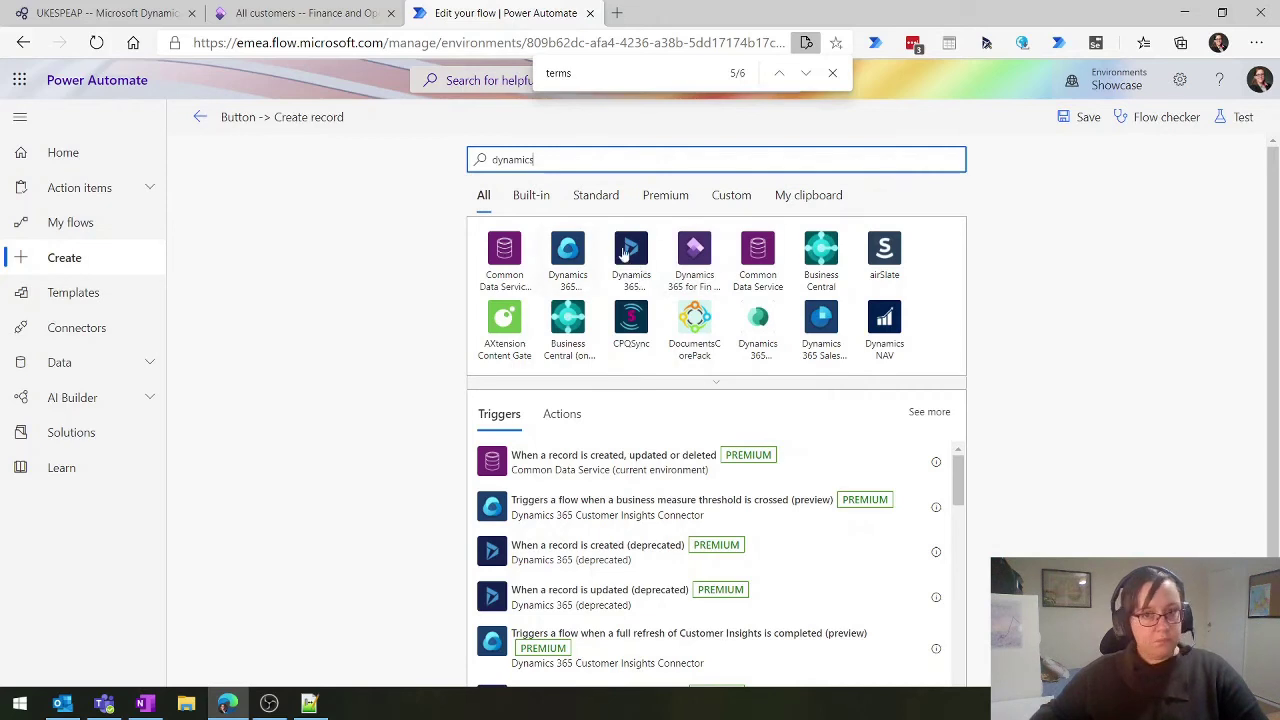
click(705, 250)
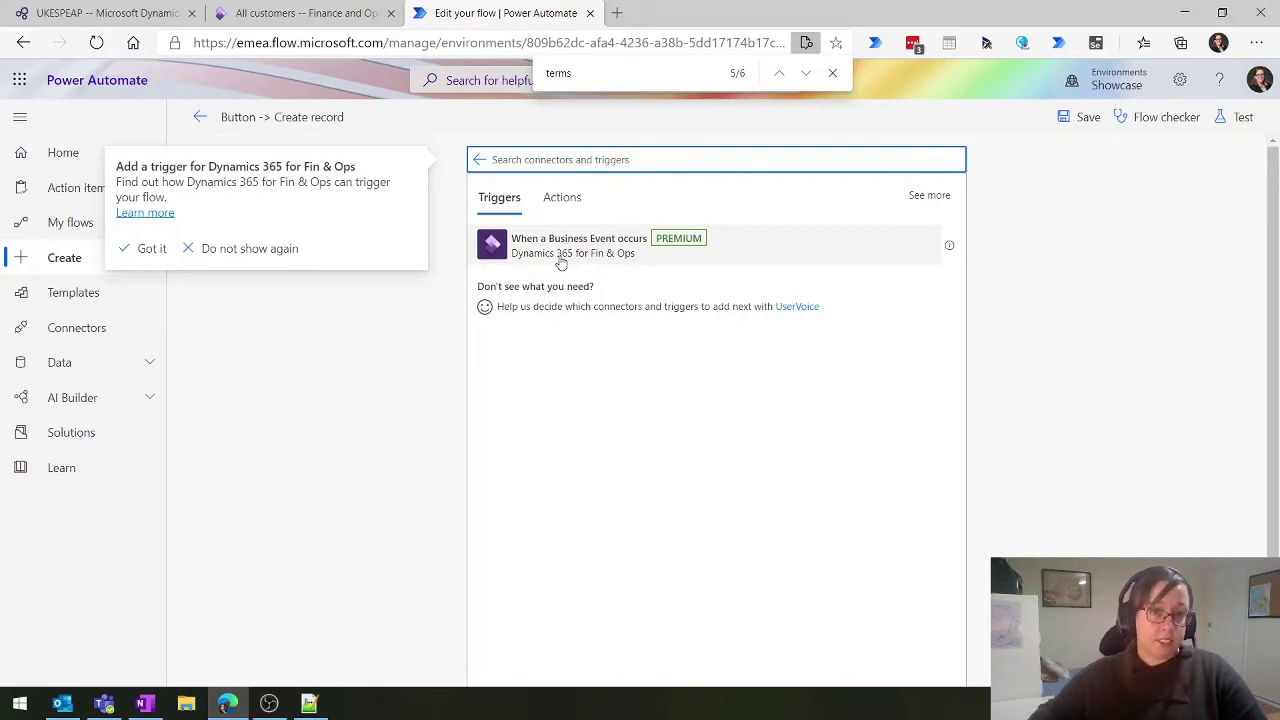
click(617, 248)
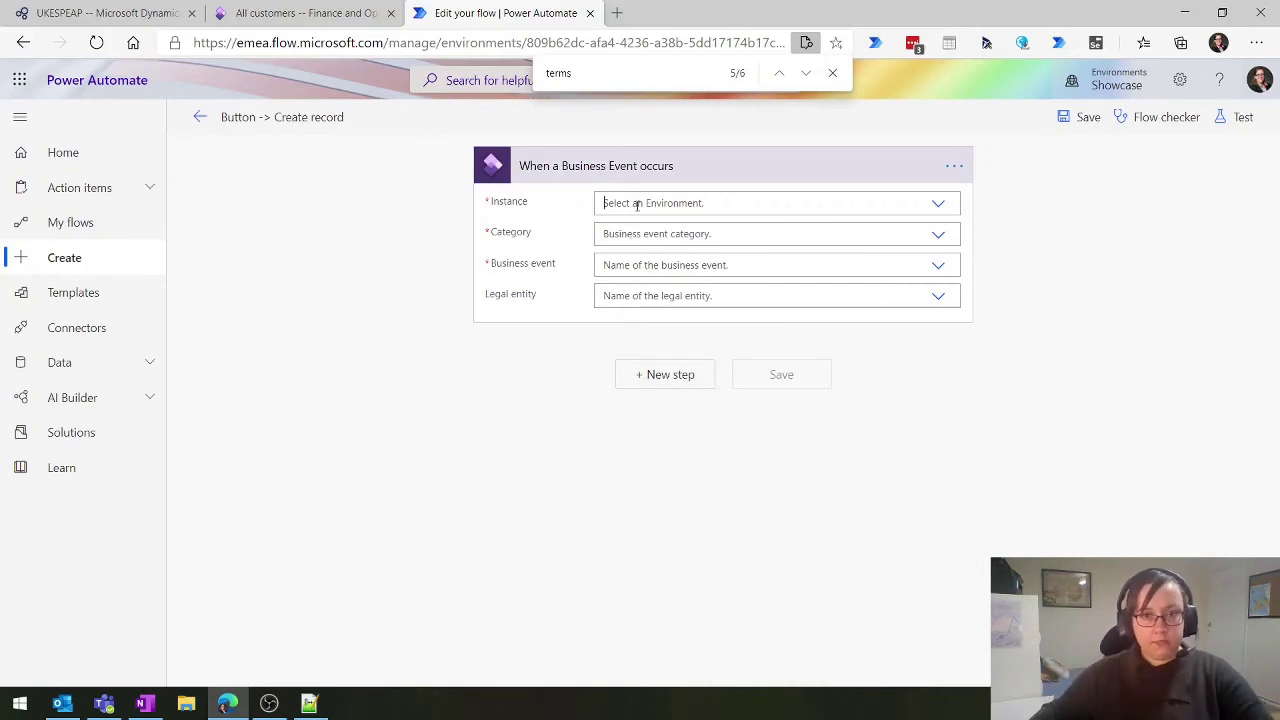
click(636, 204)
text(ukesp)
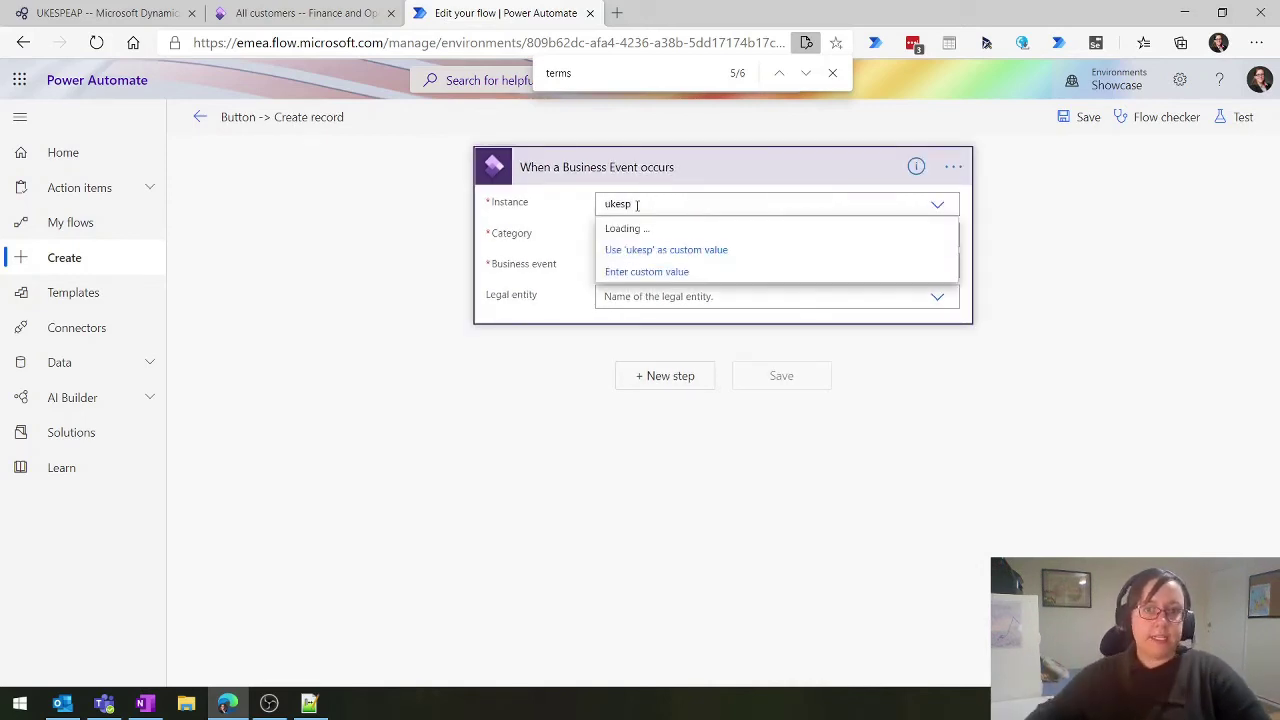
click(685, 229)
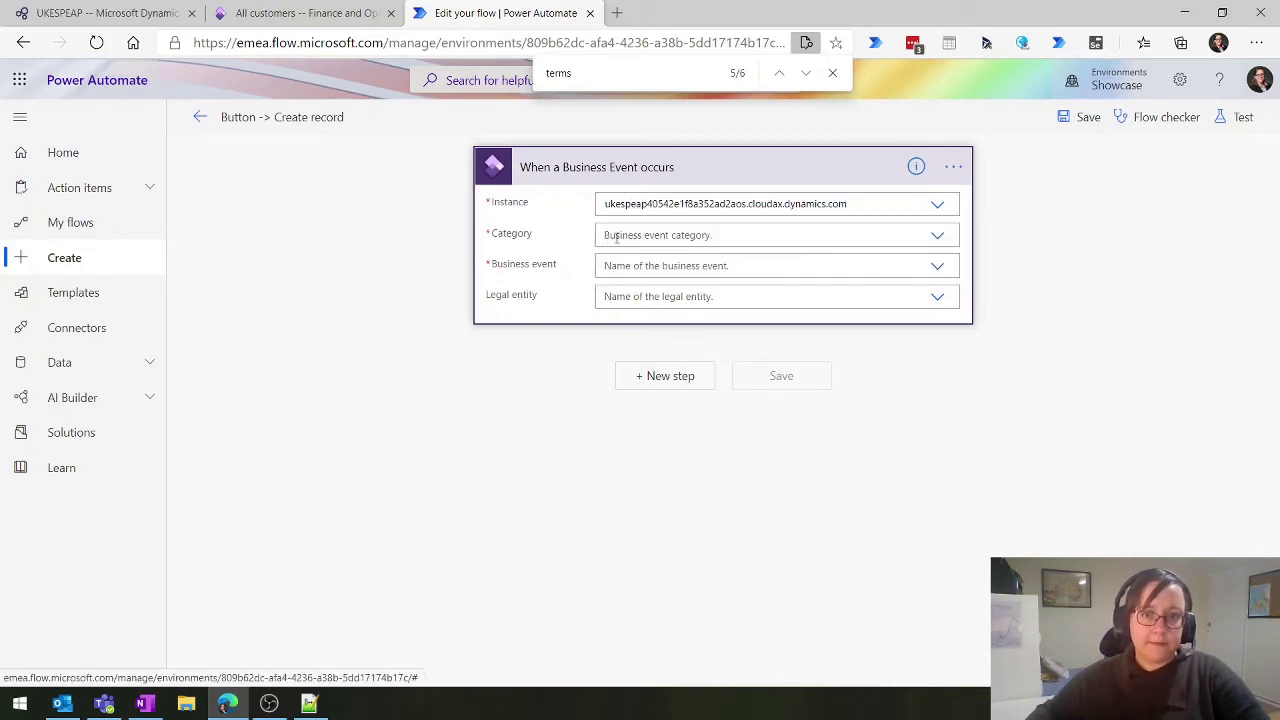
Review the trigger's business event categories, choose Purchase ledger and examine the business events it offers
click(660, 235)
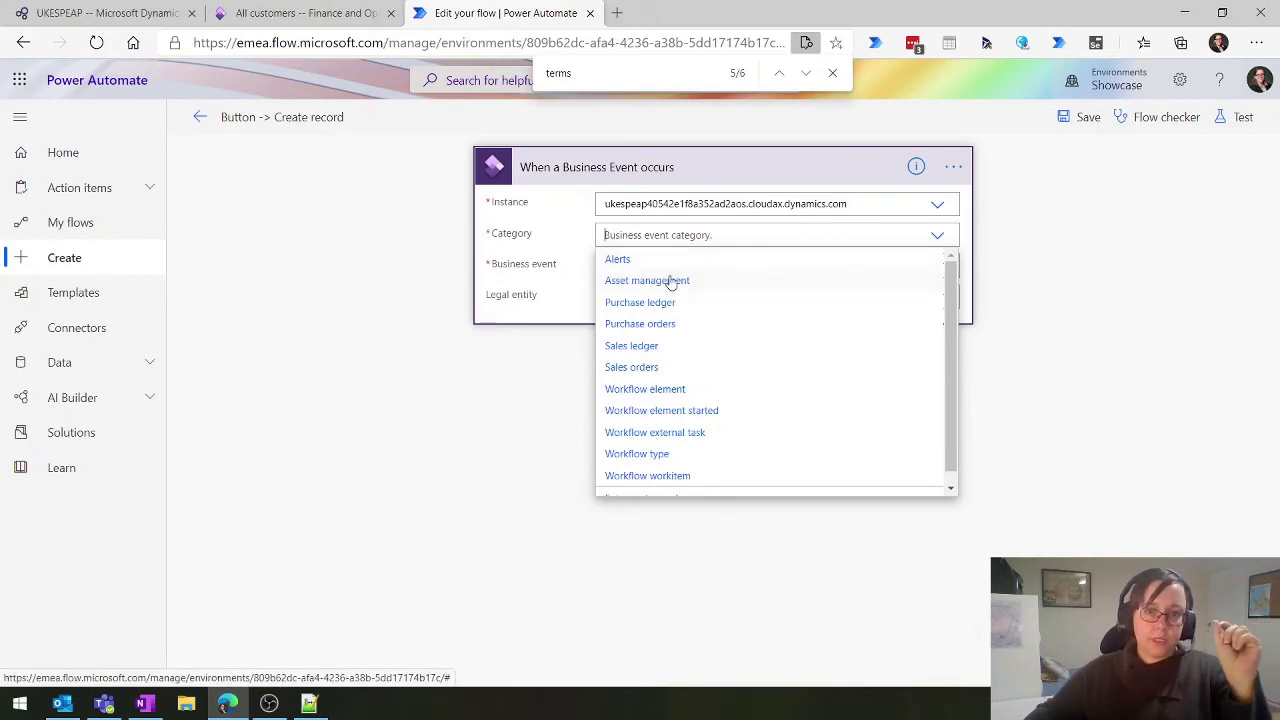
scroll(703, 362, down, 1)
scroll(706, 363, up, 1)
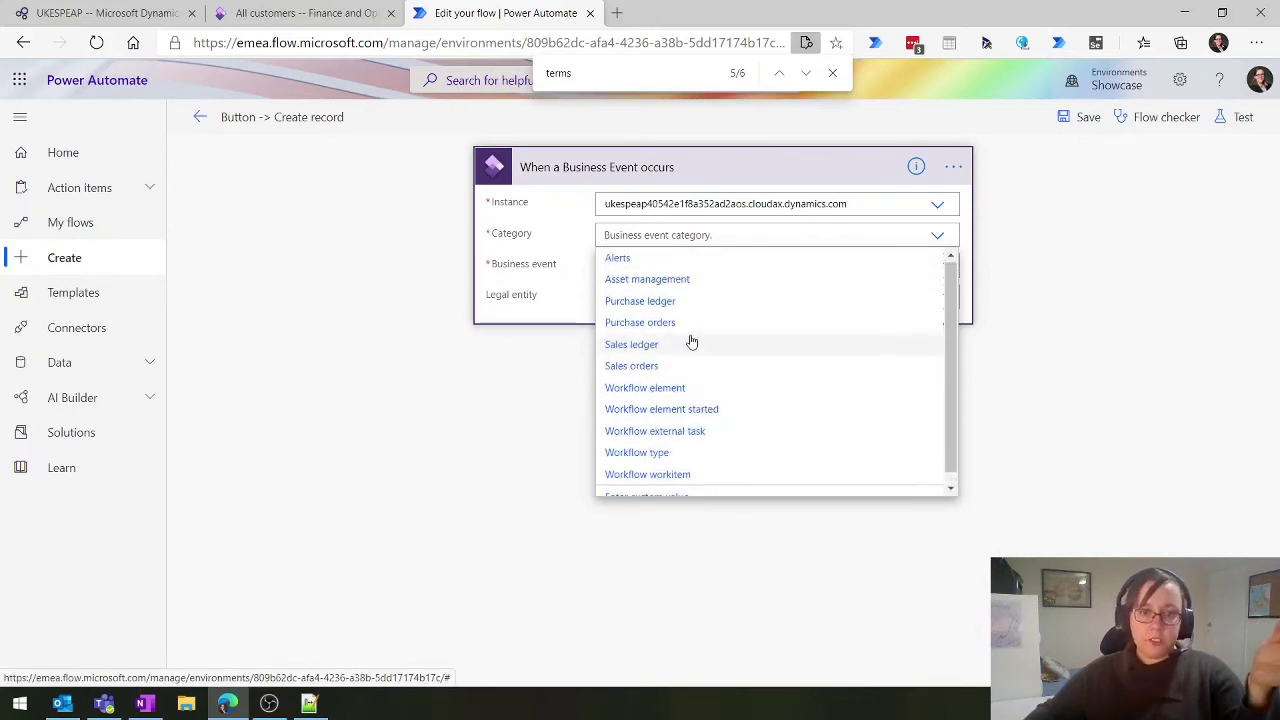
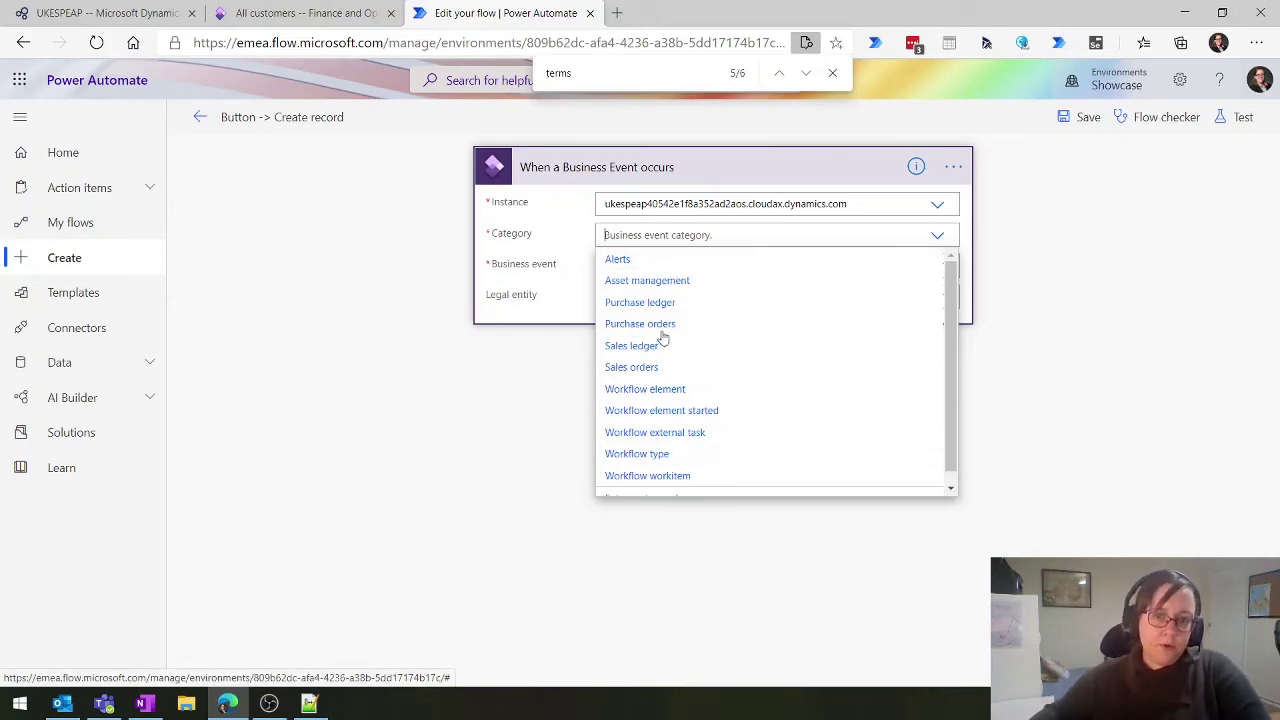
scroll(677, 374, down, 1)
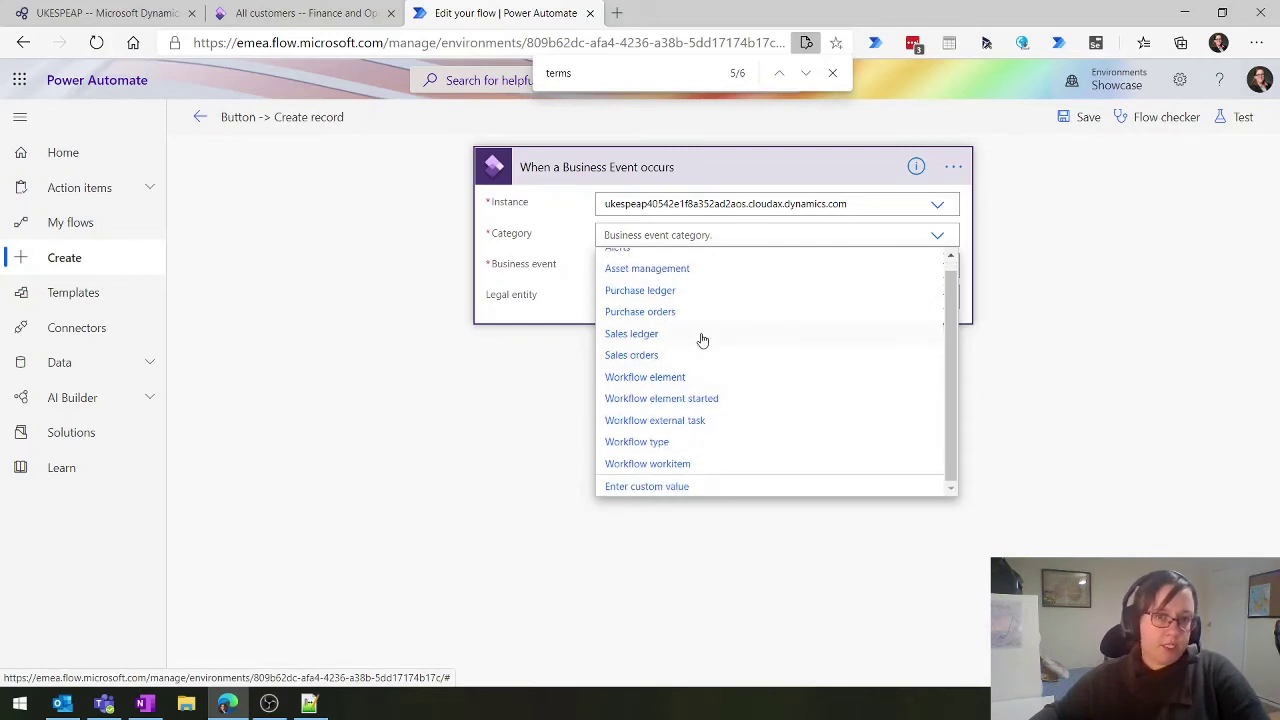
scroll(703, 341, up, 1)
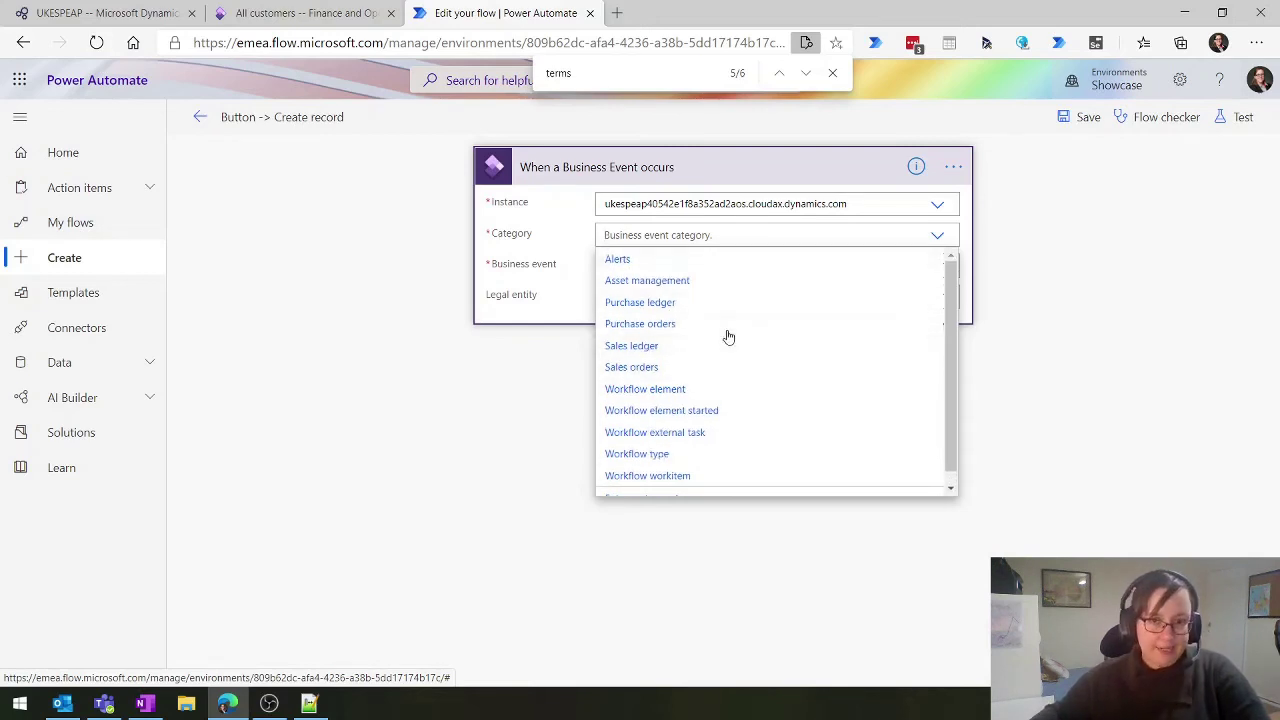
click(640, 305)
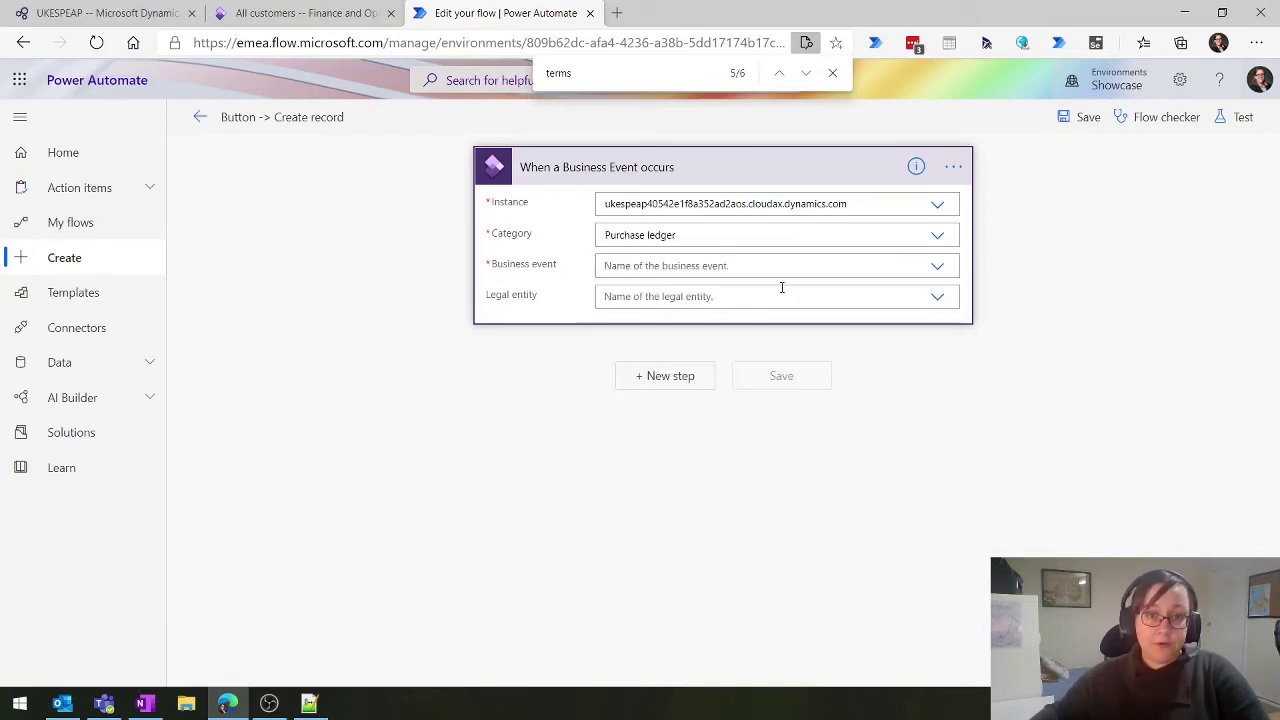
click(940, 270)
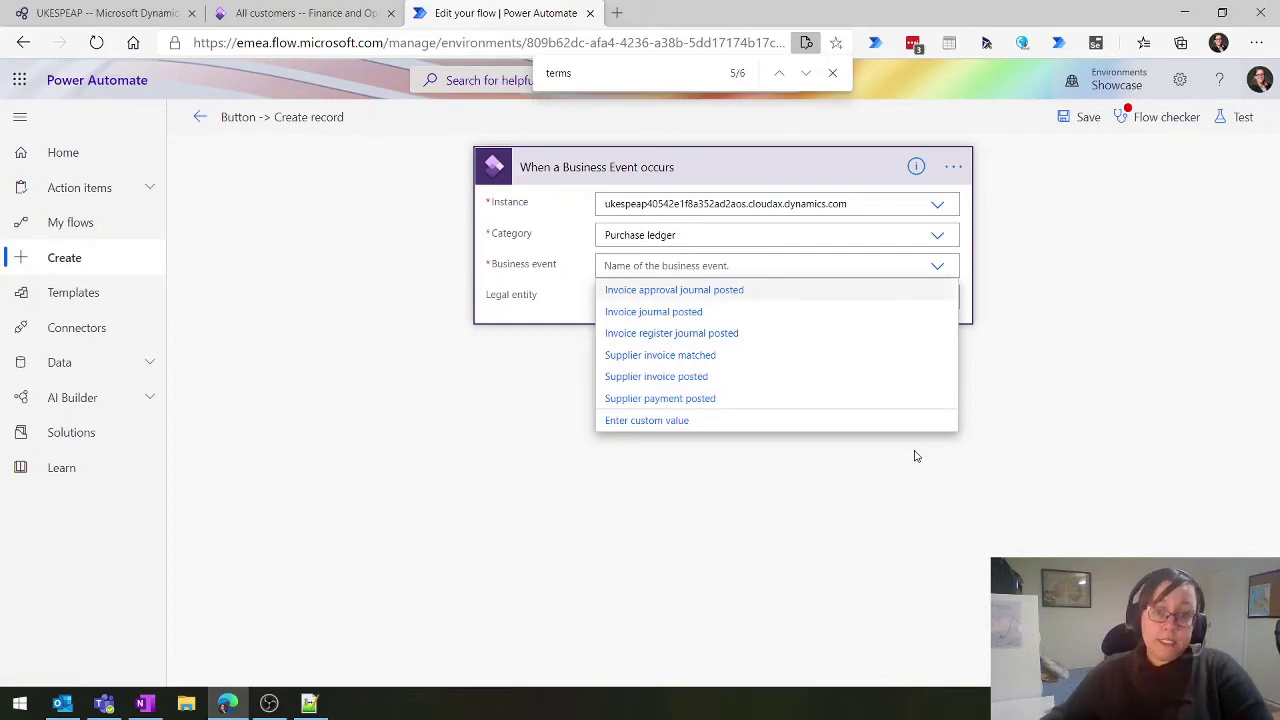
Examine the business events offered for the Sales ledger category and for the Purchase orders category
click(937, 236)
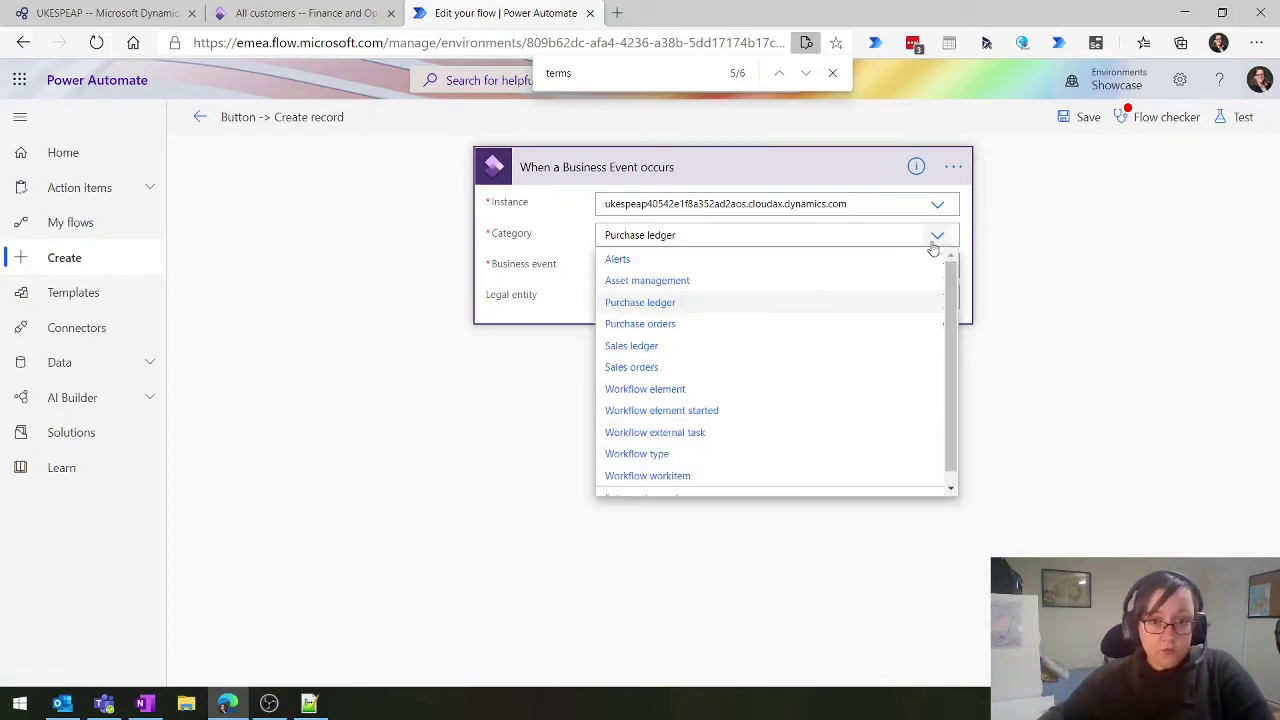
click(636, 346)
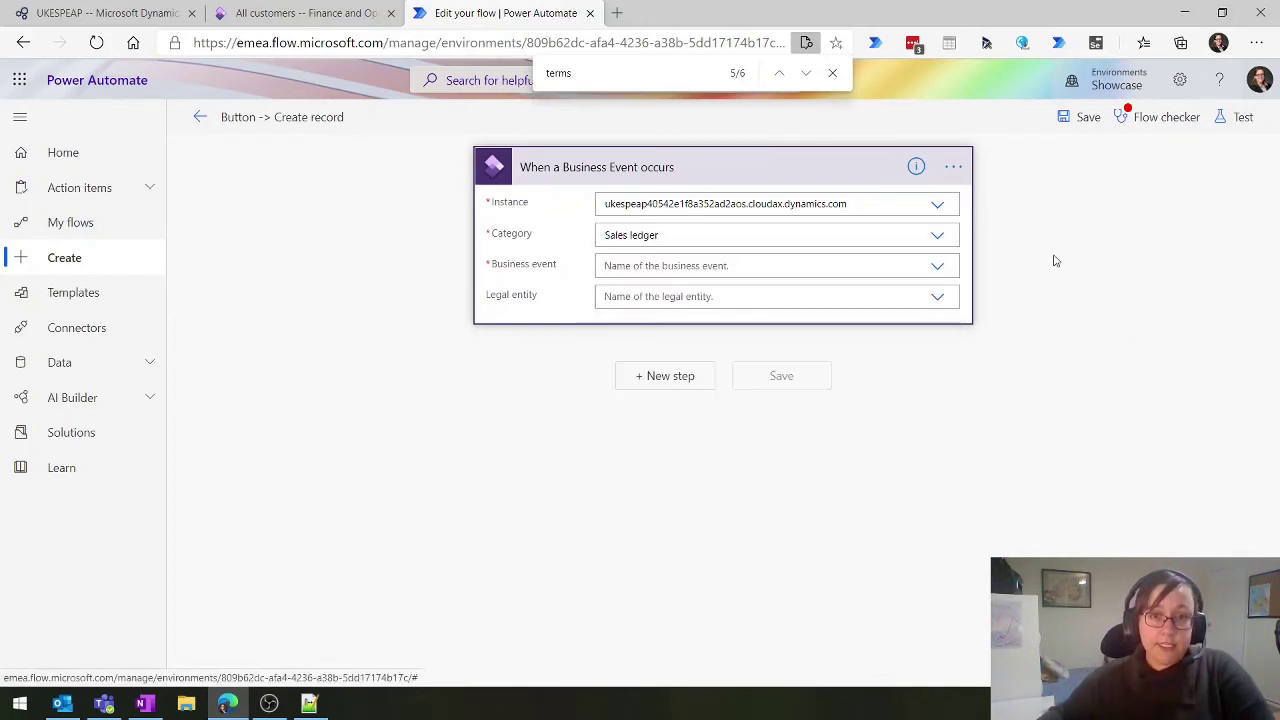
click(934, 266)
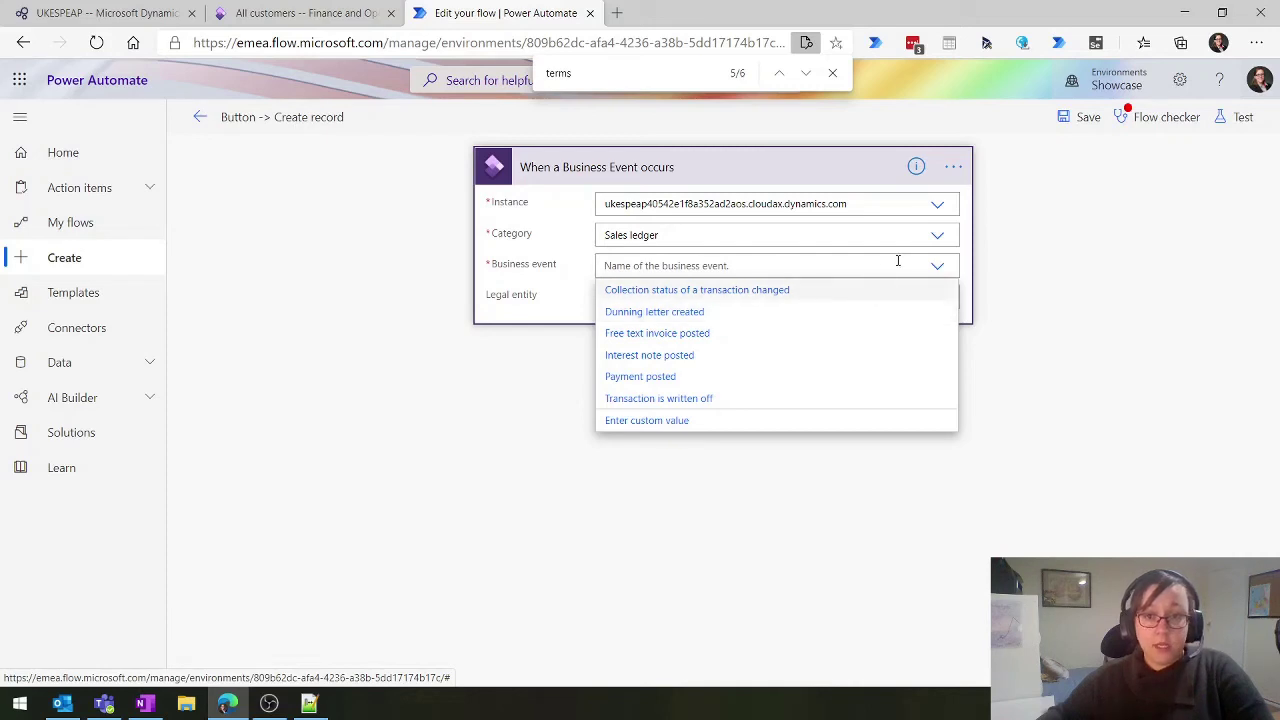
click(933, 238)
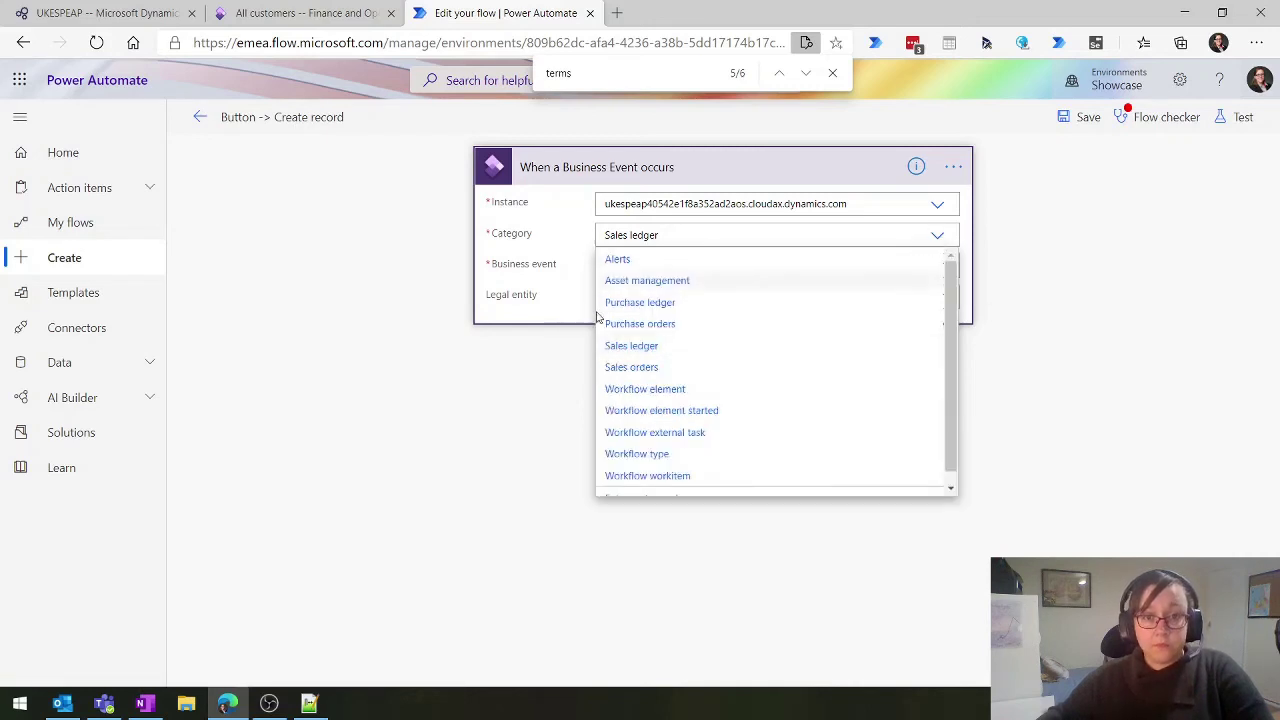
click(625, 324)
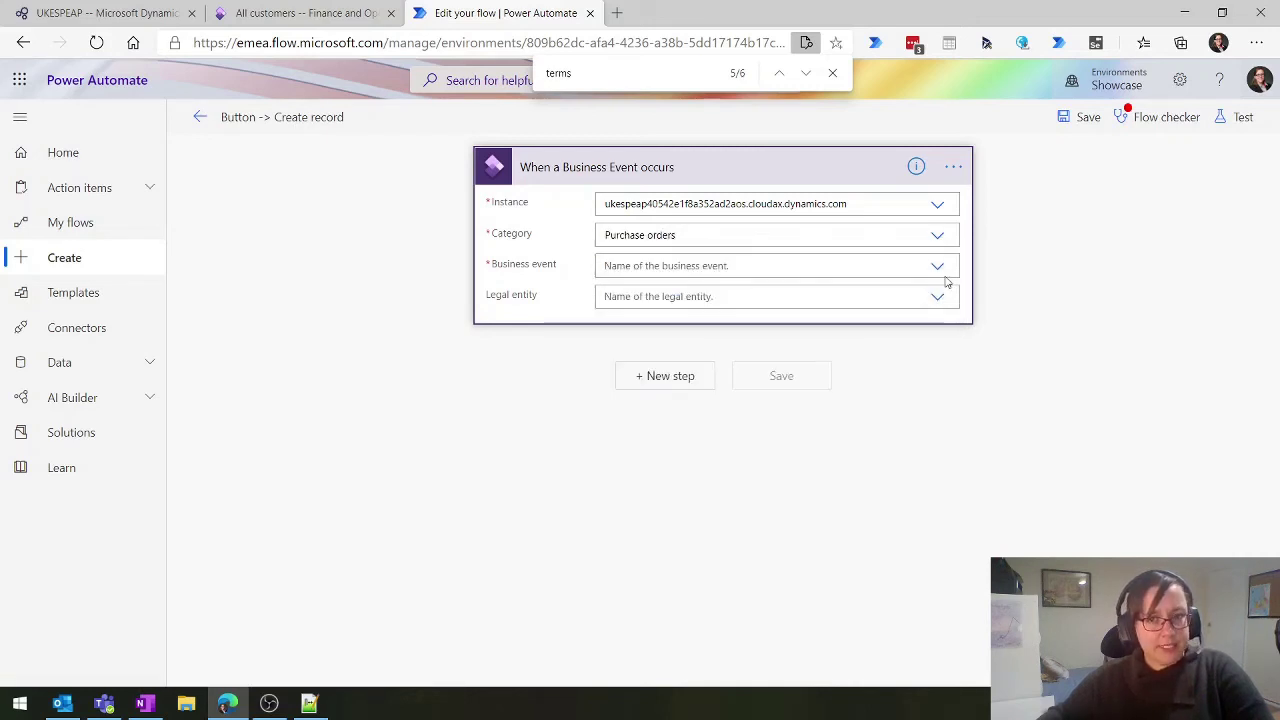
click(943, 279)
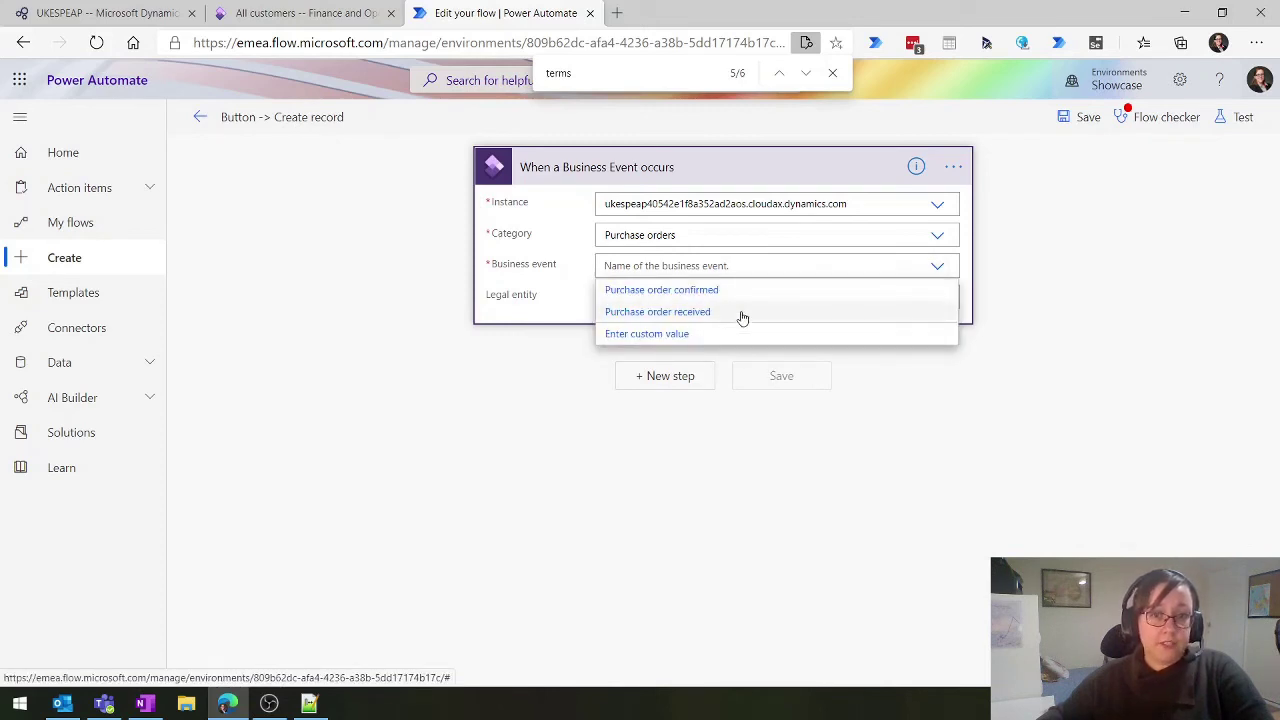
Change the category to Sales orders and examine its business event and legal entity options
click(936, 238)
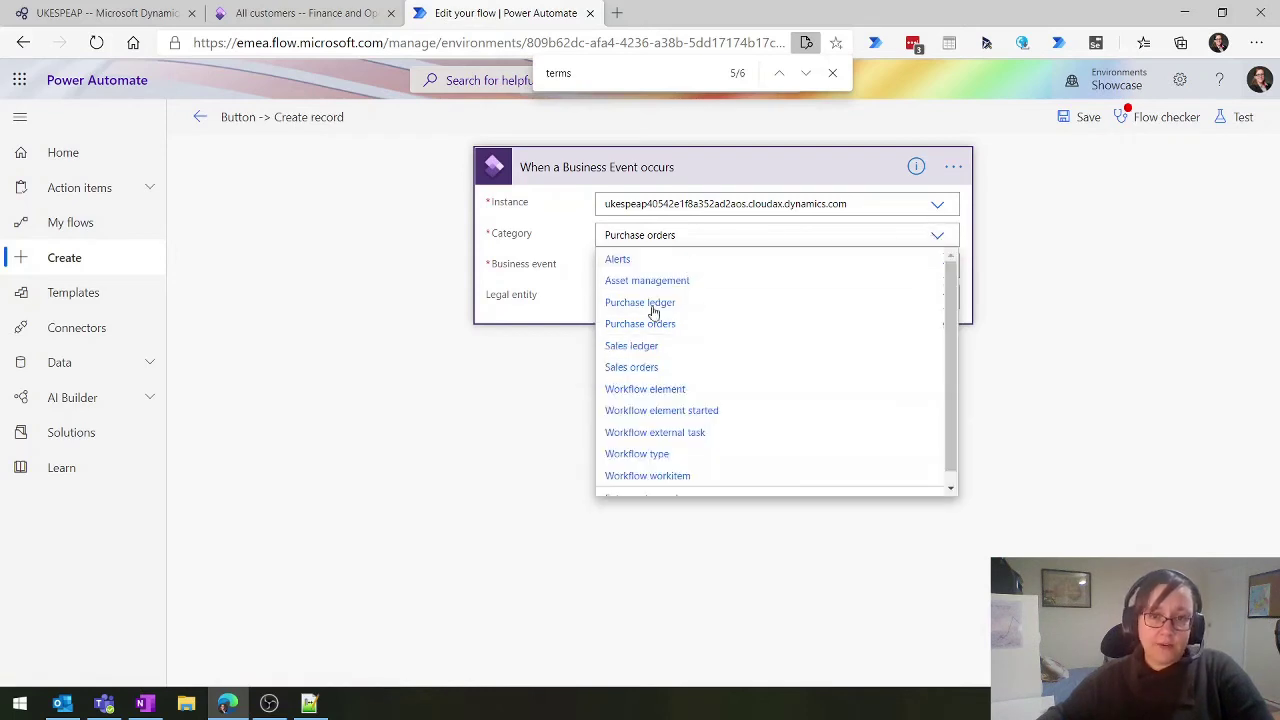
click(635, 366)
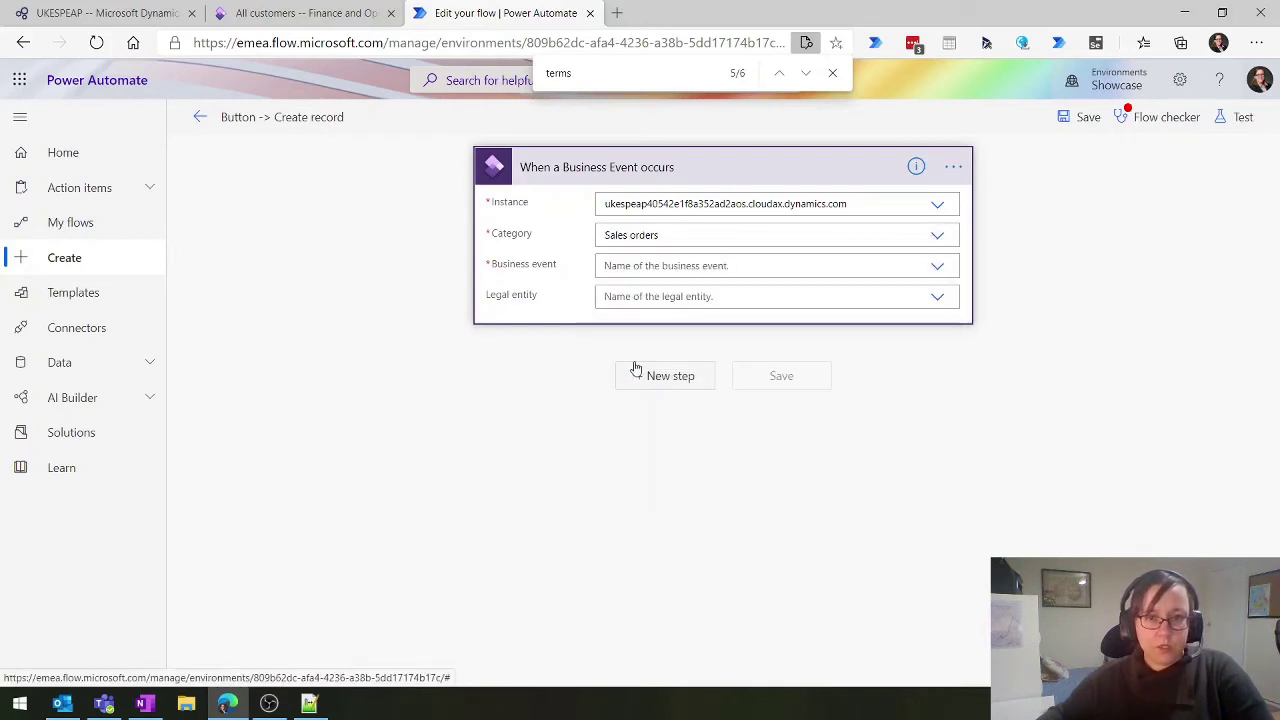
click(934, 265)
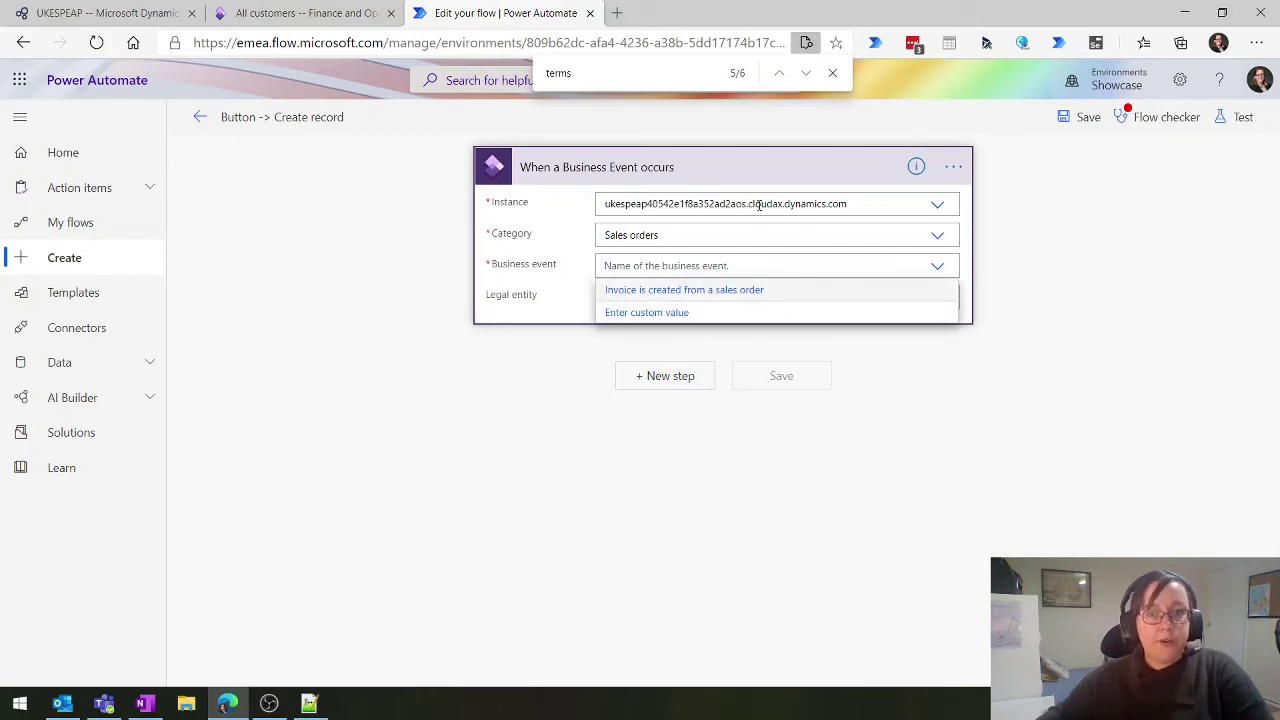
click(940, 236)
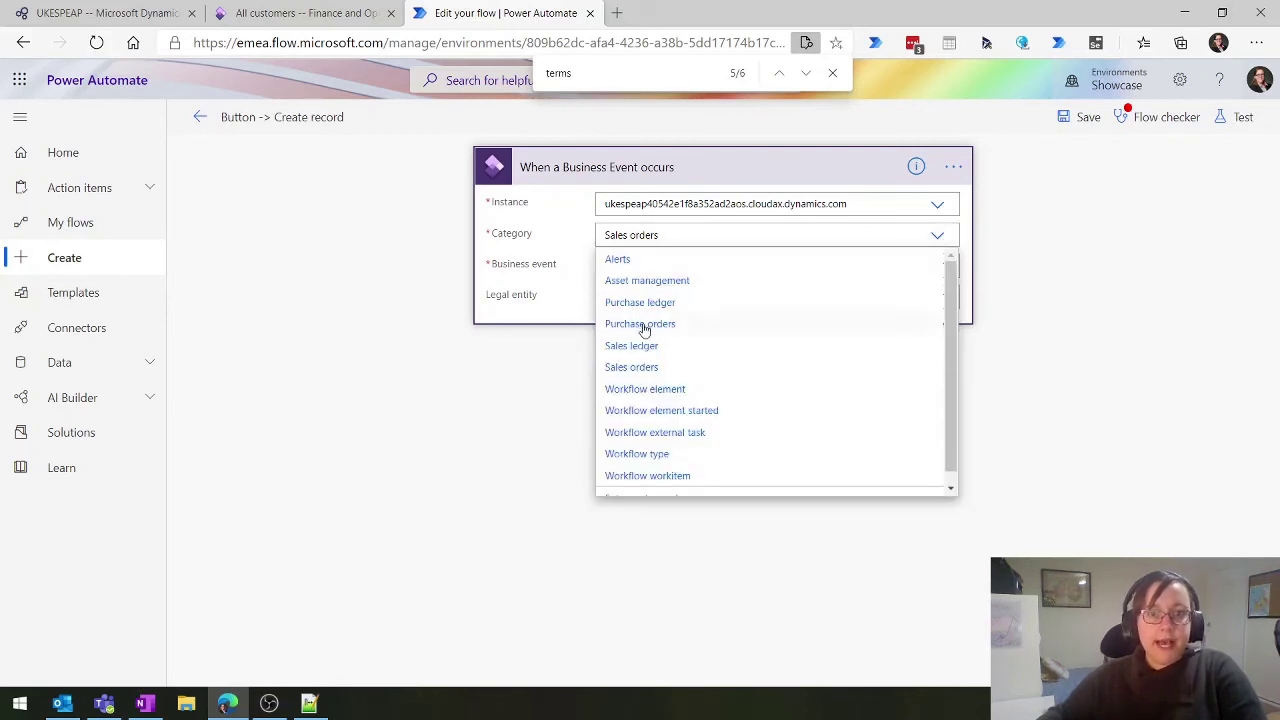
click(529, 300)
click(629, 292)
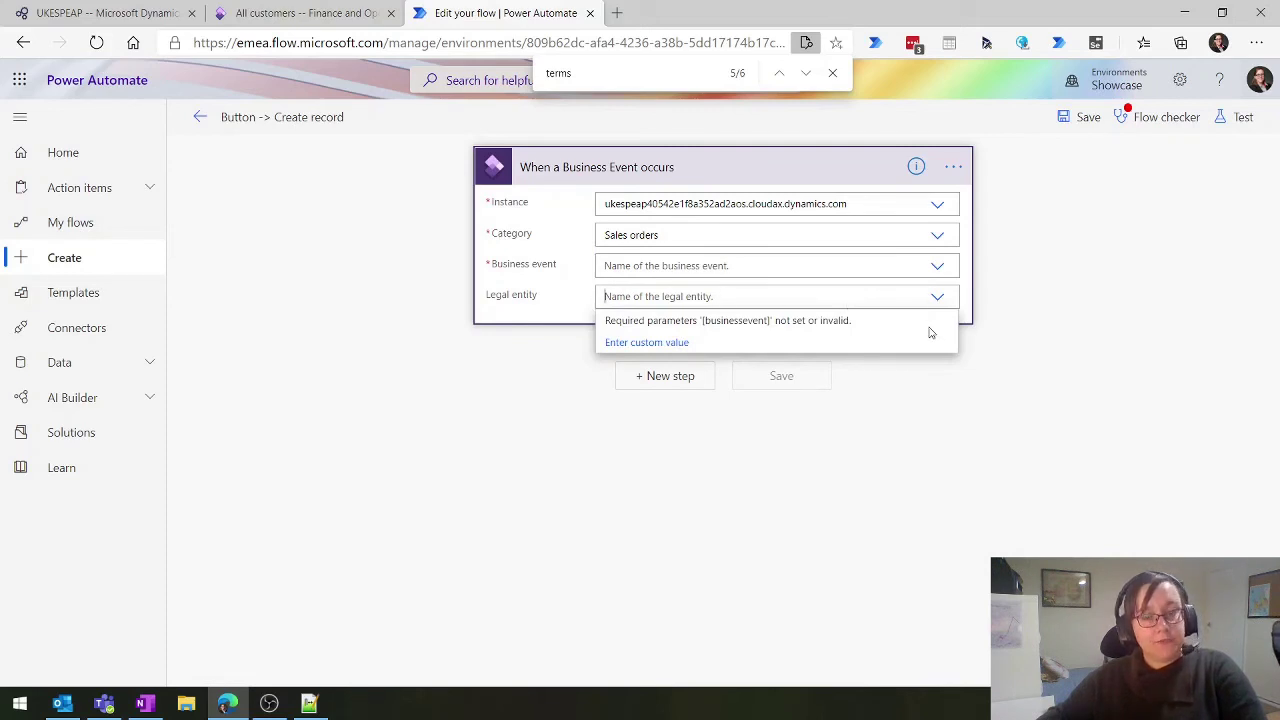
click(915, 267)
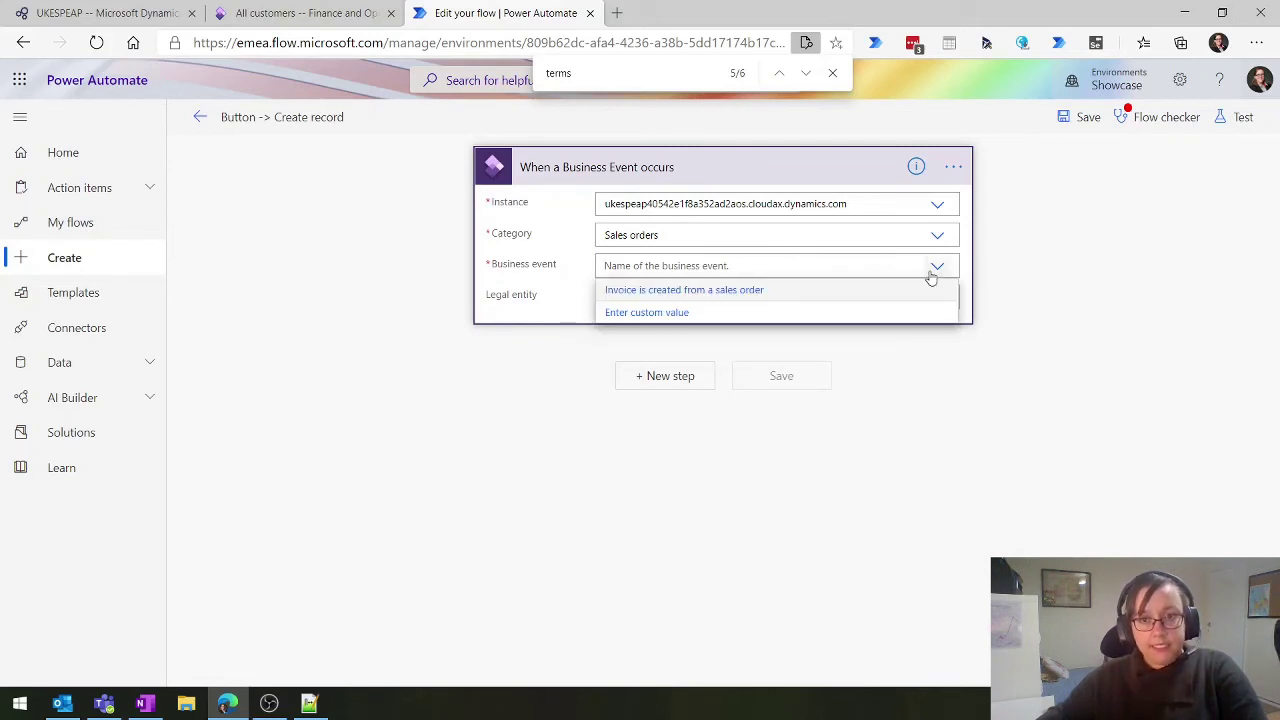
click(931, 275)
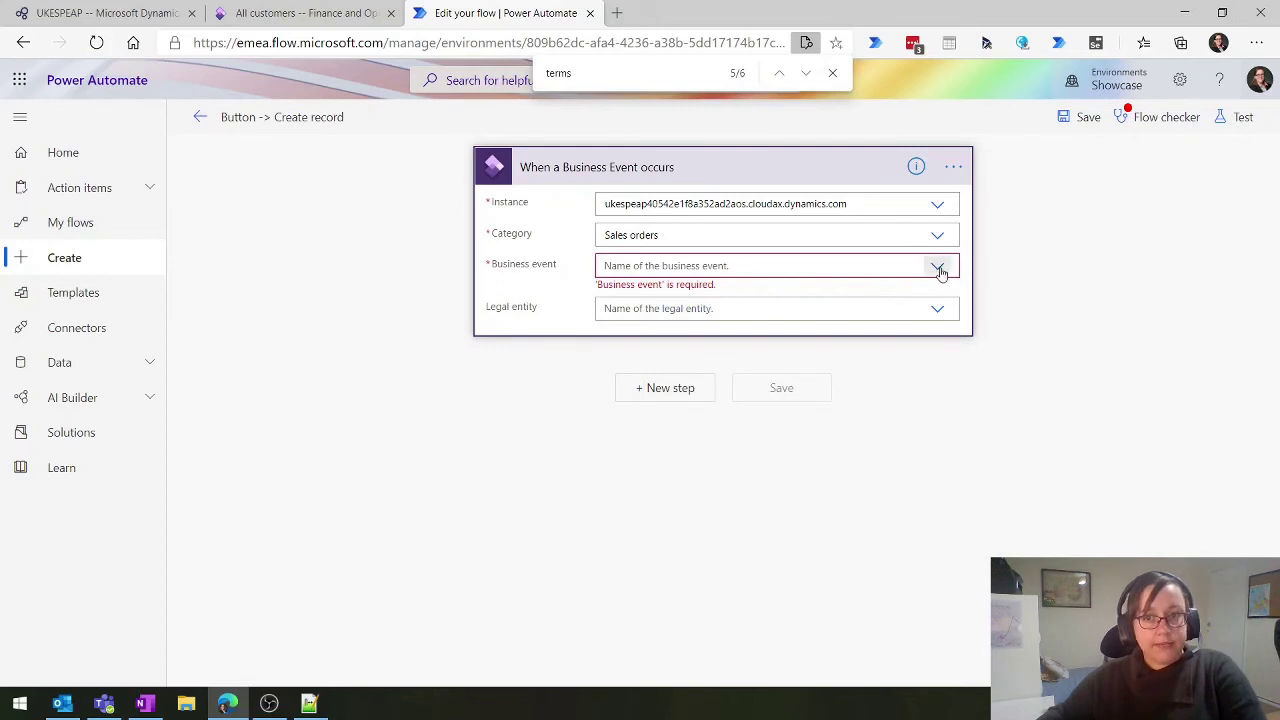
click(938, 270)
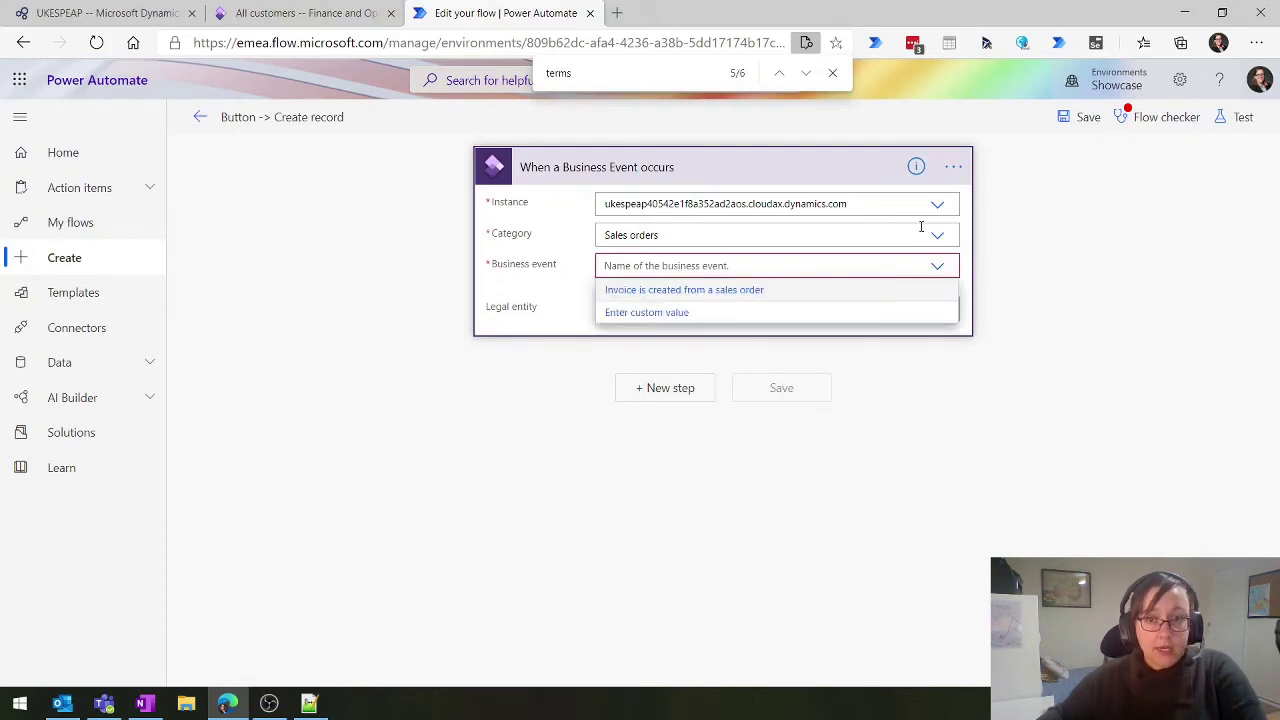
Set the trigger's category to Purchase orders, business event to Purchase order confirmed and legal entity to FRRT
click(942, 237)
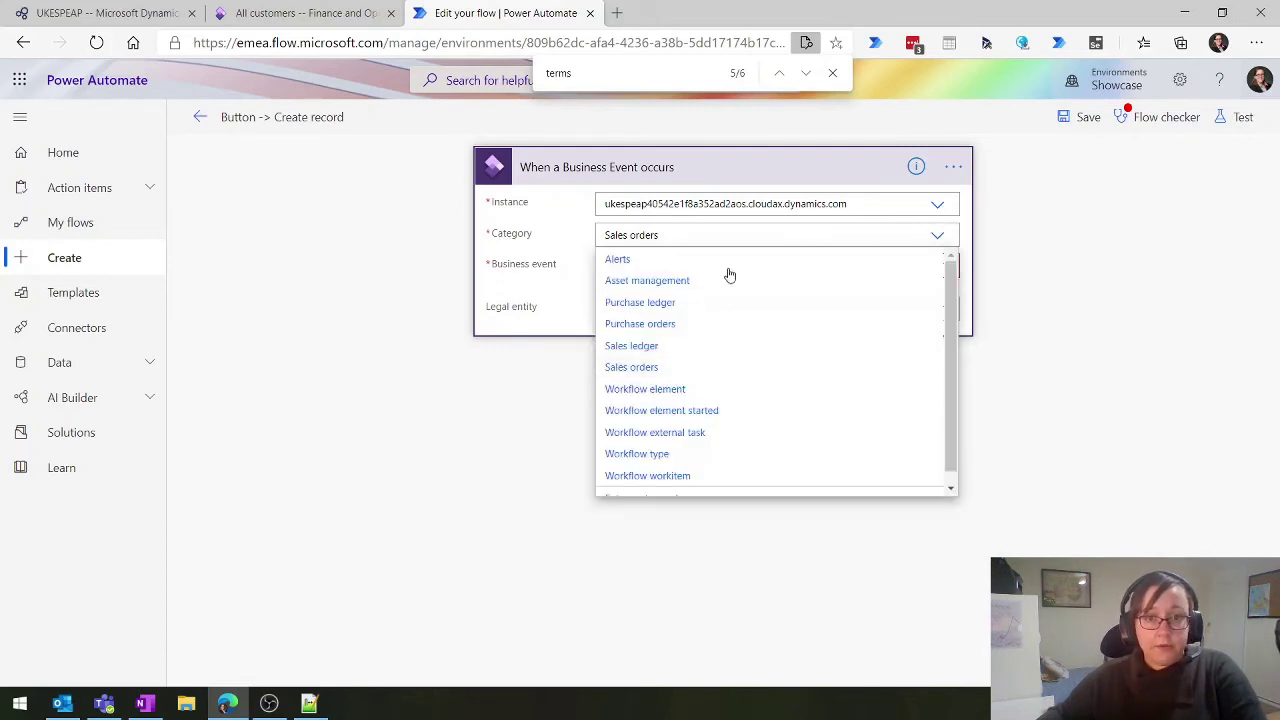
click(663, 323)
click(940, 270)
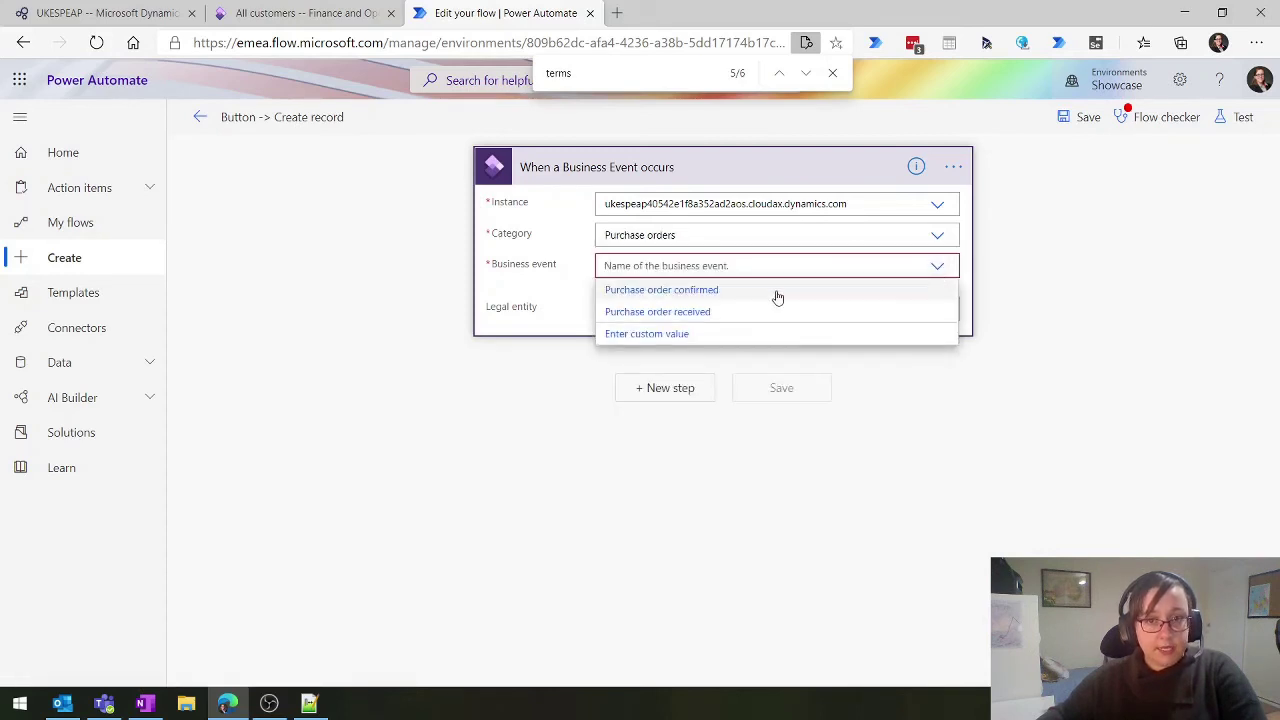
click(840, 297)
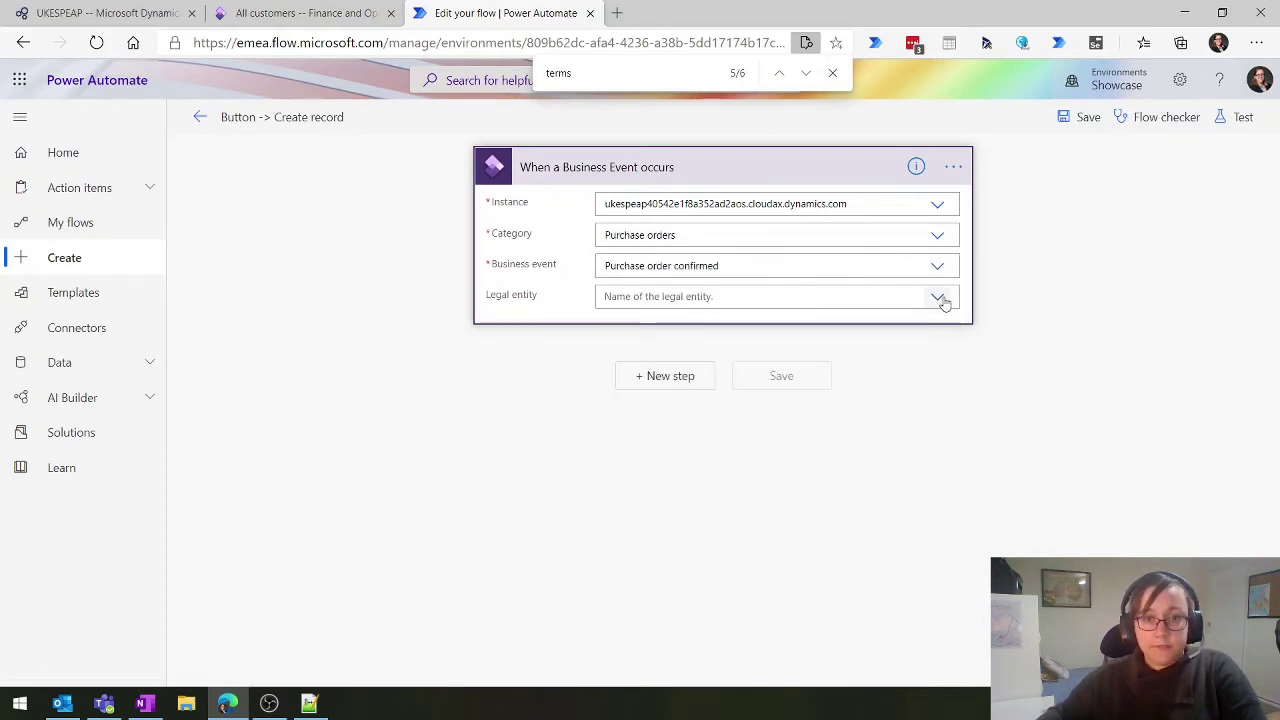
click(942, 299)
click(684, 410)
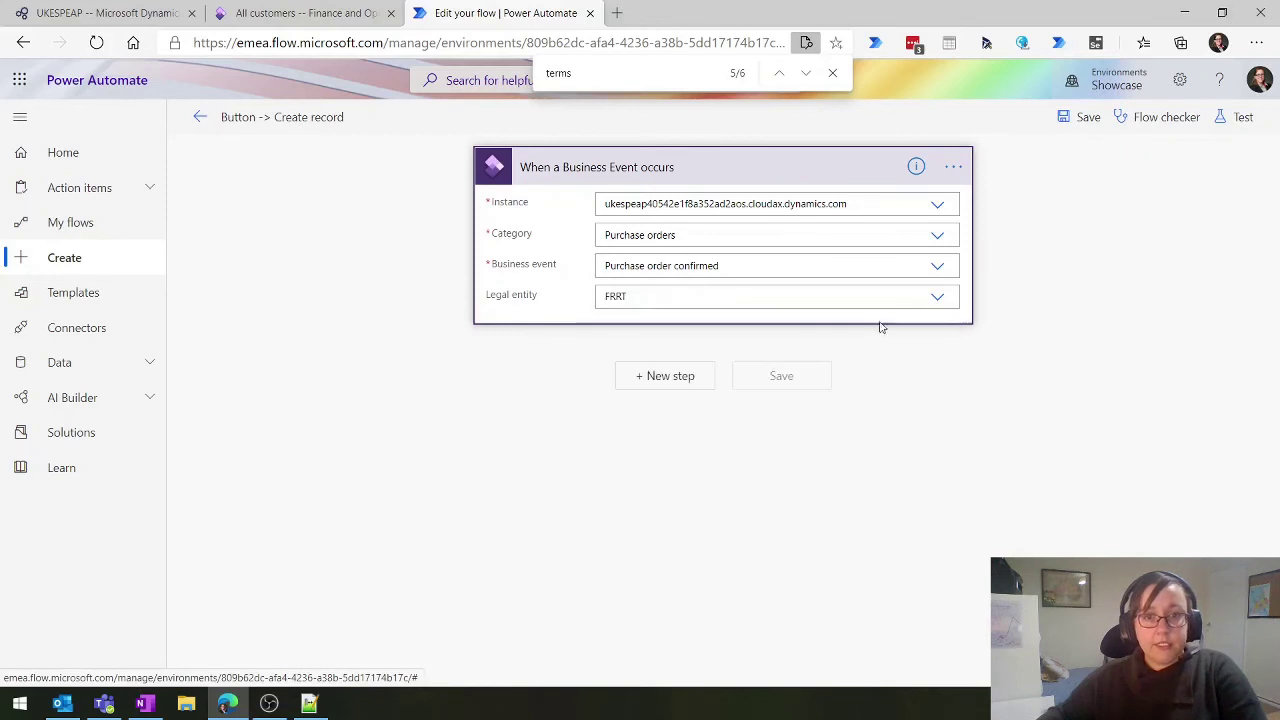
click(940, 298)
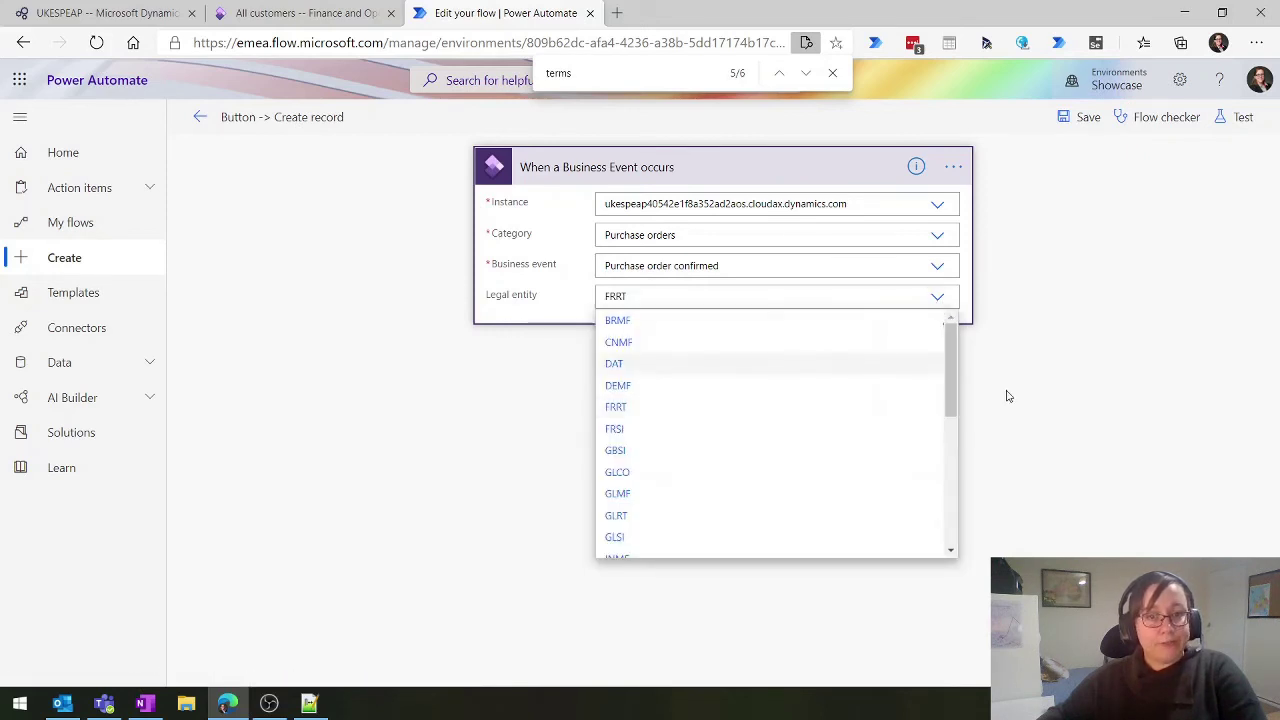
click(1066, 345)
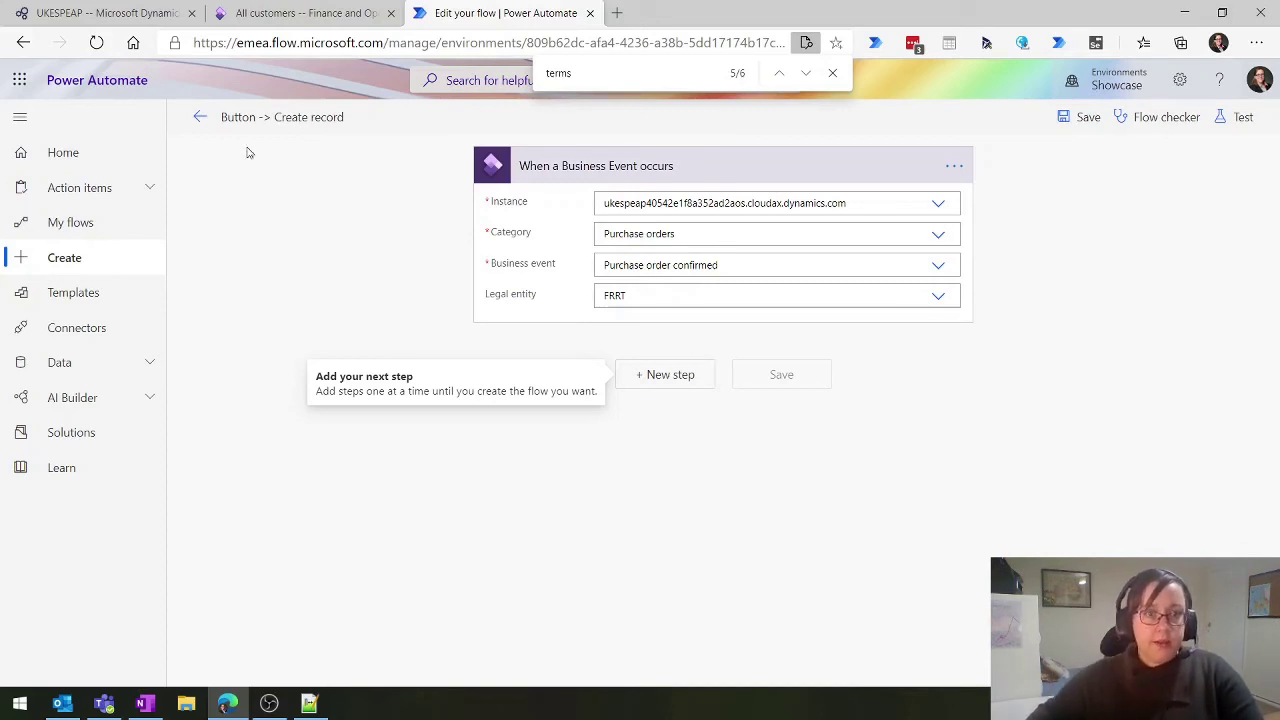
Leave the current flow and search the flow templates for "dynamics 365 finance and operations"
click(58, 299)
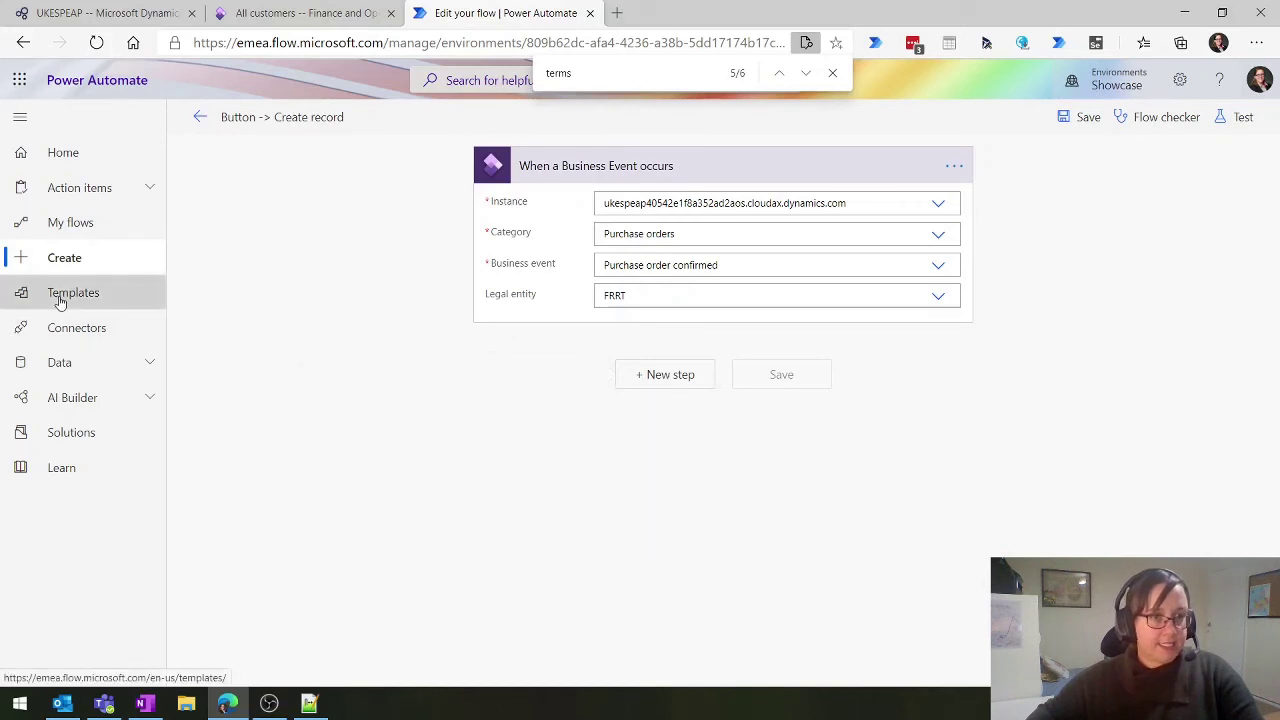
click(716, 132)
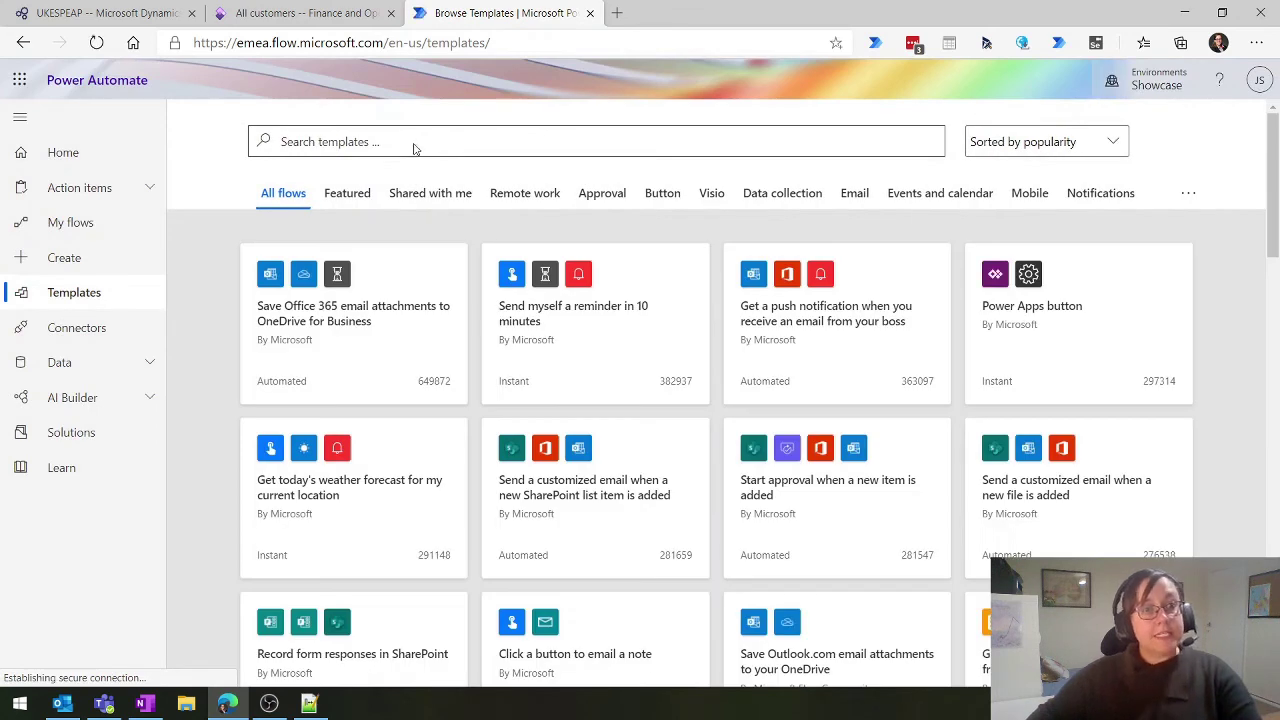
click(385, 142)
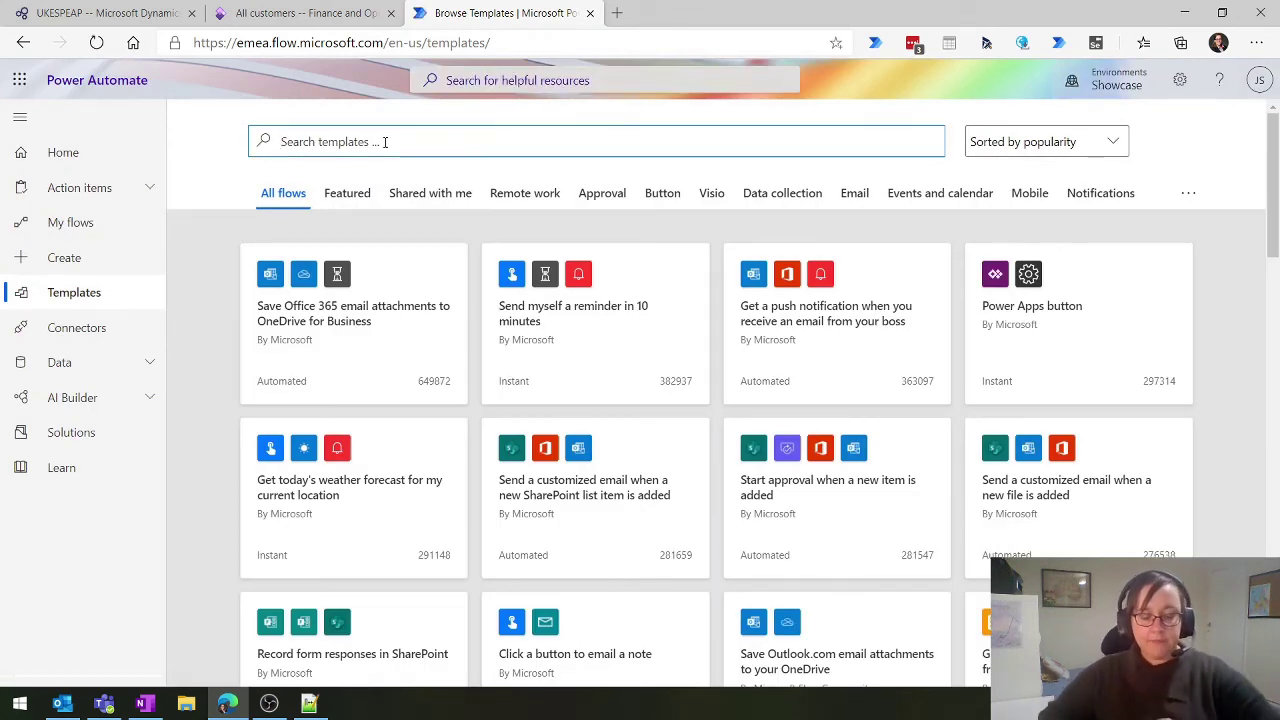
text(dynam)
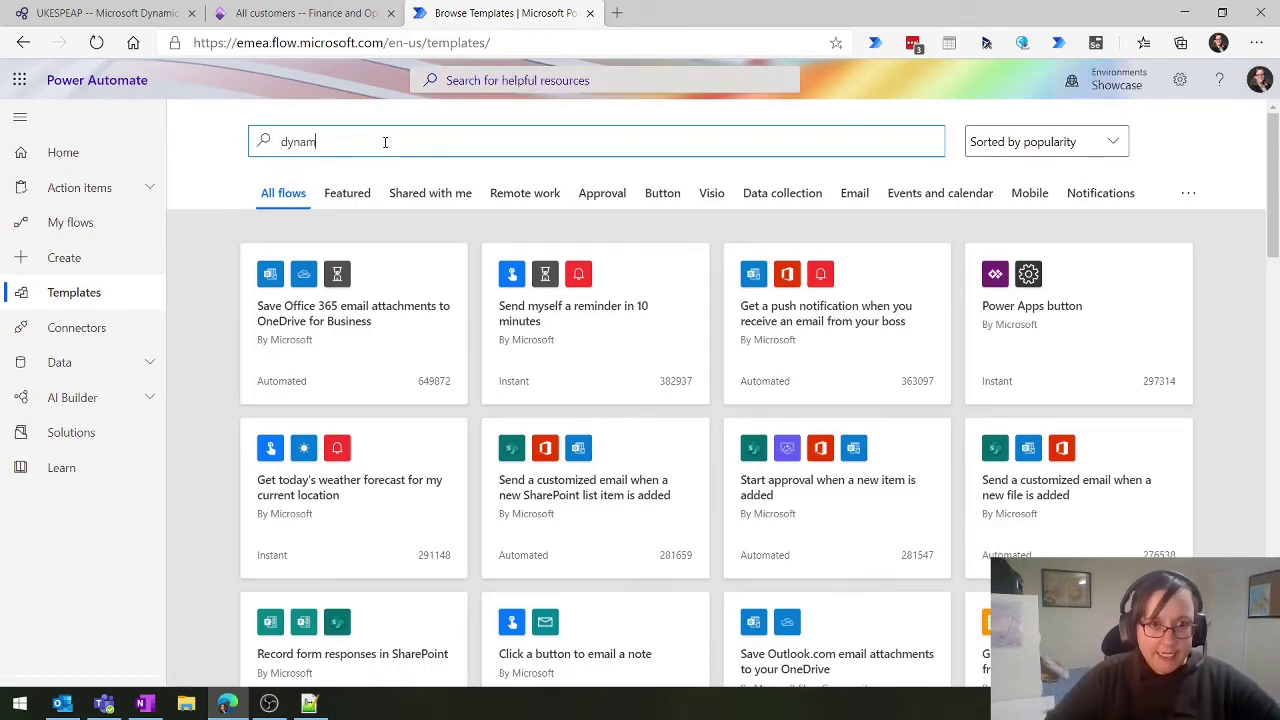
text(ics 36)
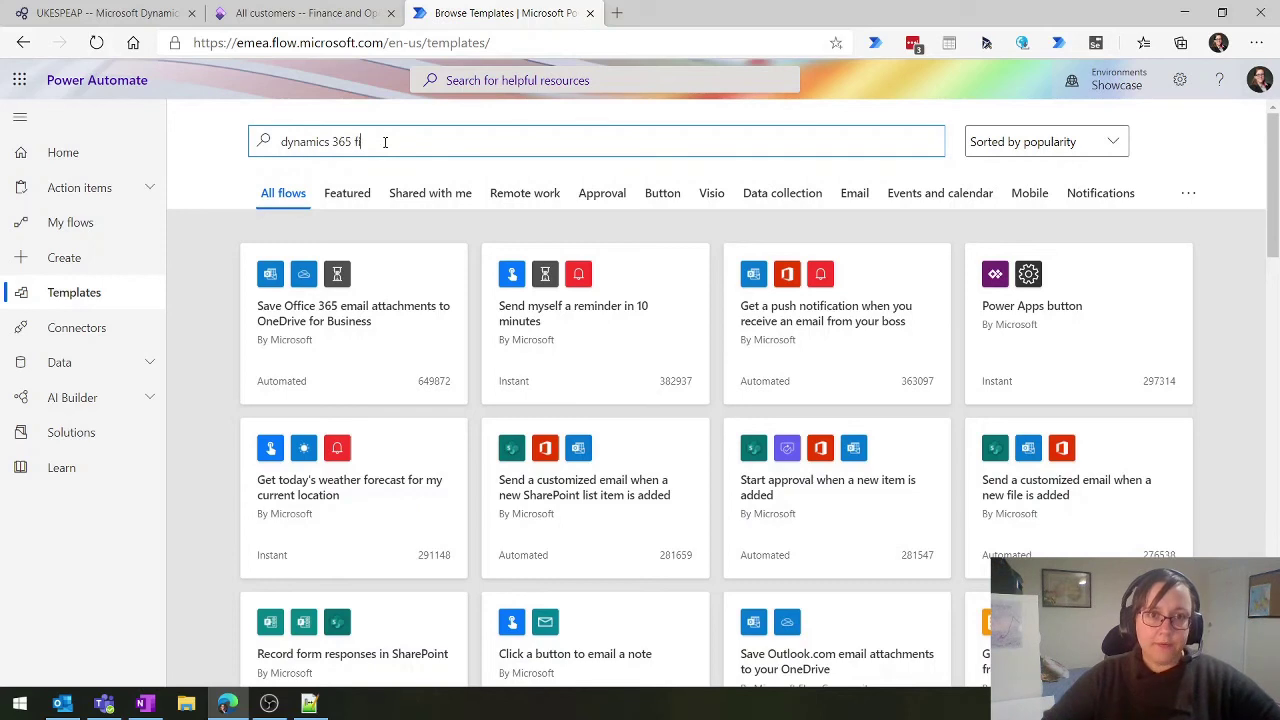
text(5 finance and operations)
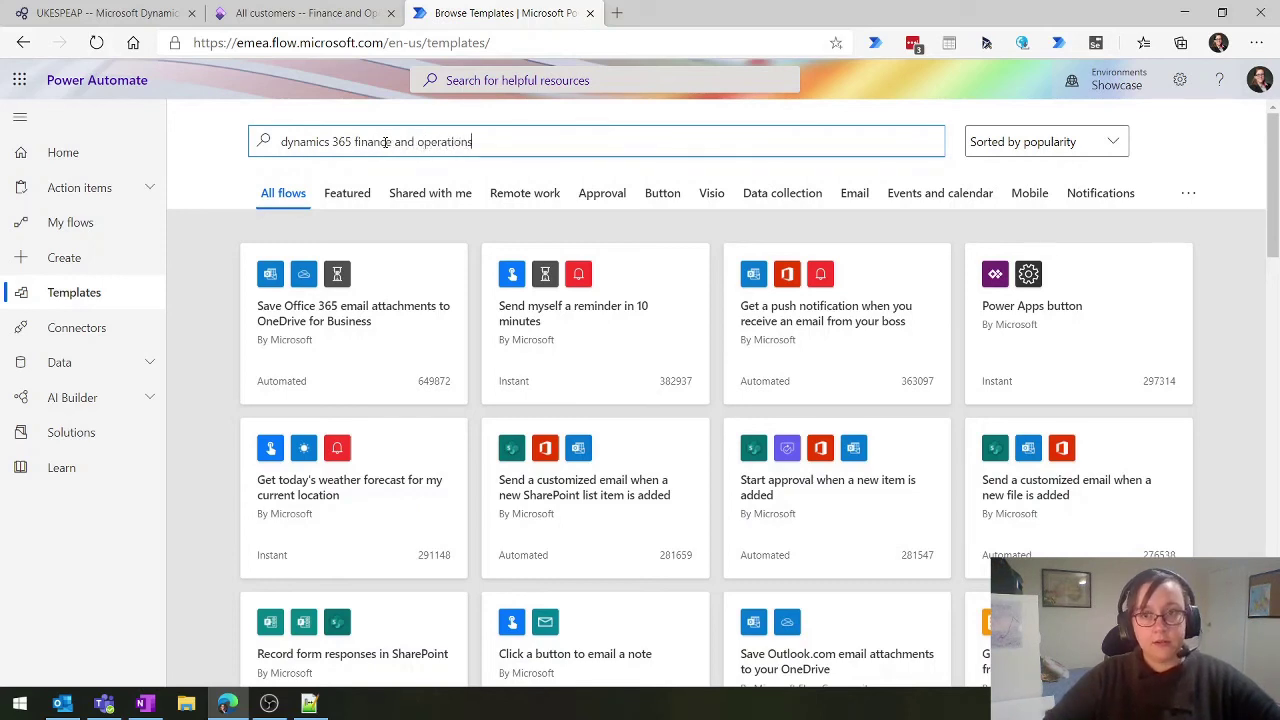
key(Return)
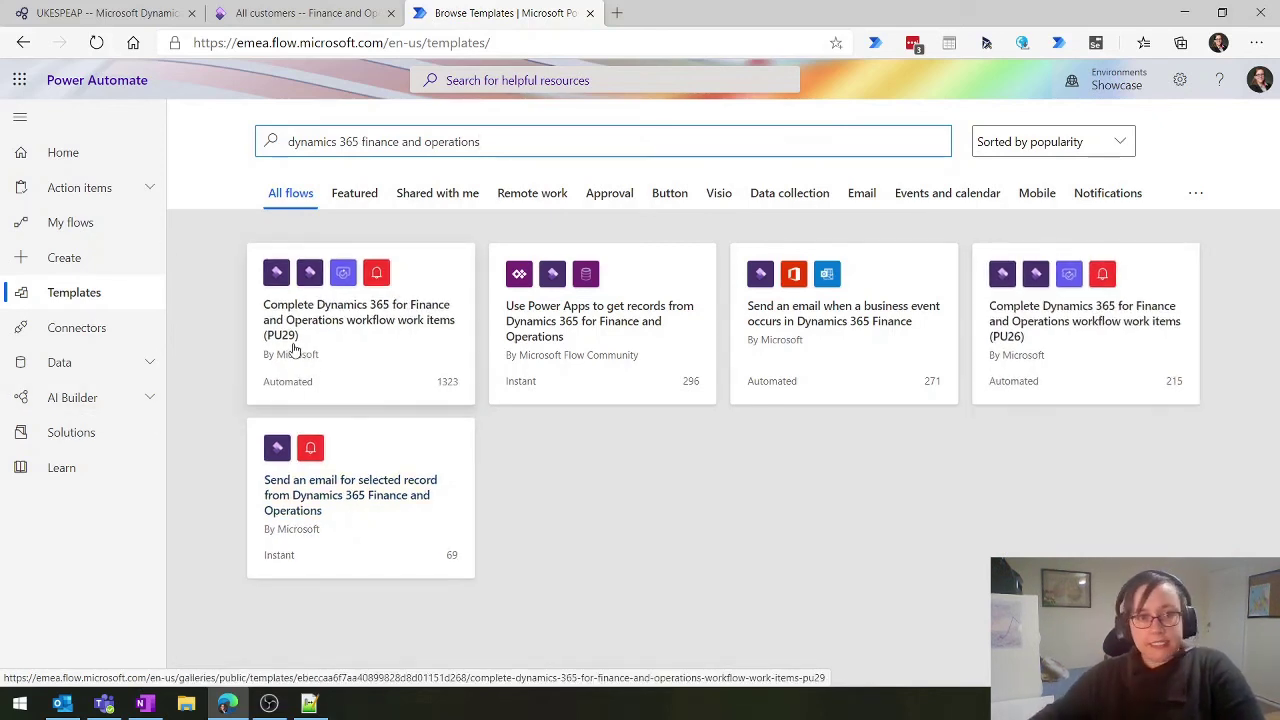
Create a flow from the template Complete Dynamics 365 for Finance and Operations workflow work items (PU29), keeping its existing connections
click(339, 330)
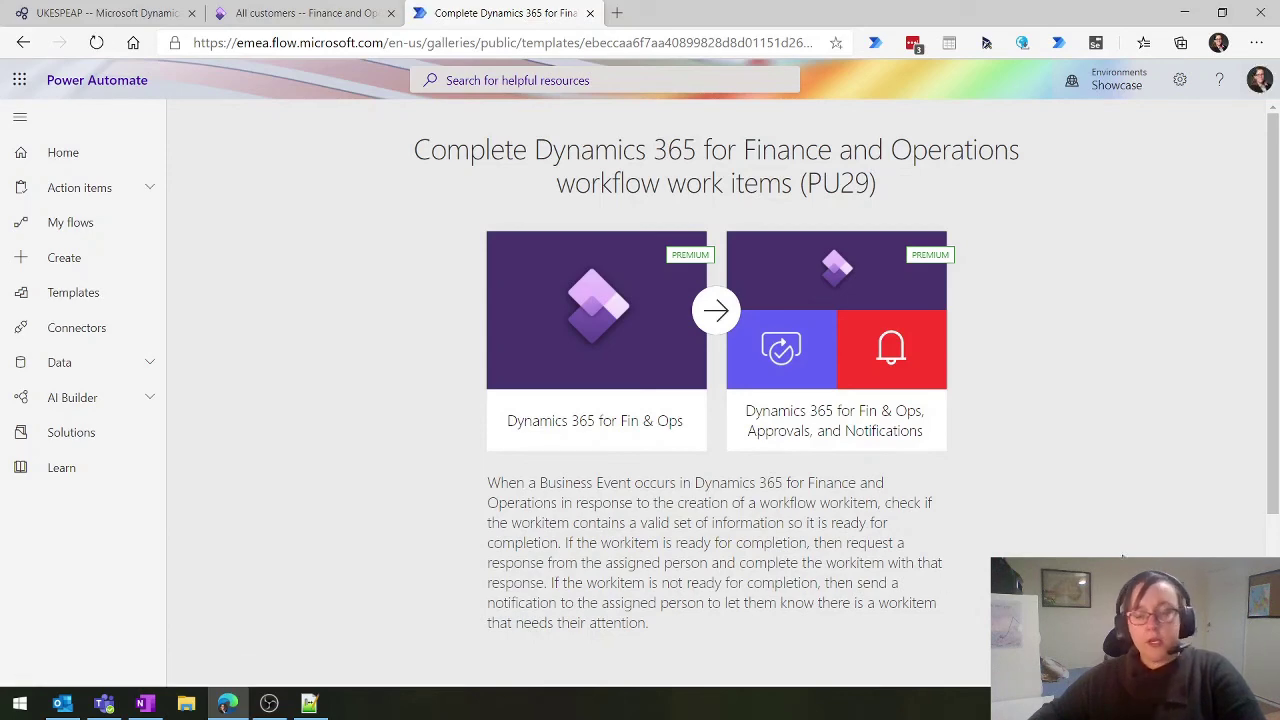
scroll(1087, 513, down, 2)
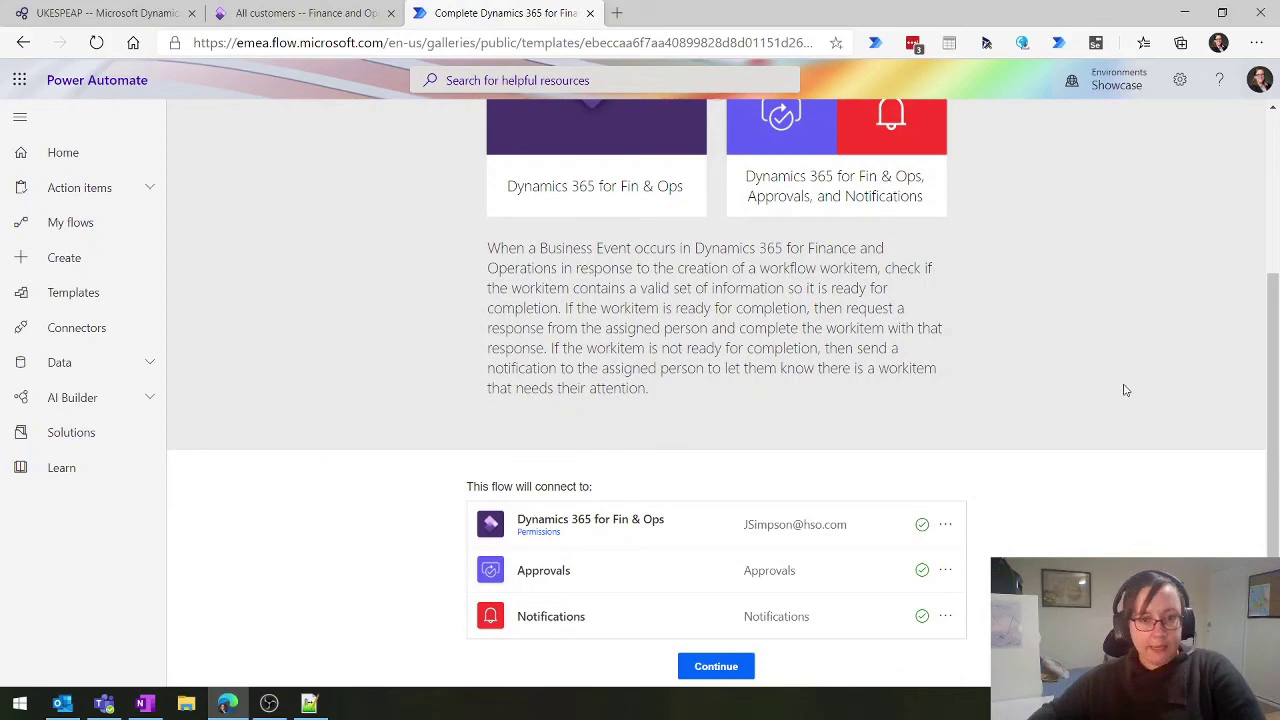
click(697, 672)
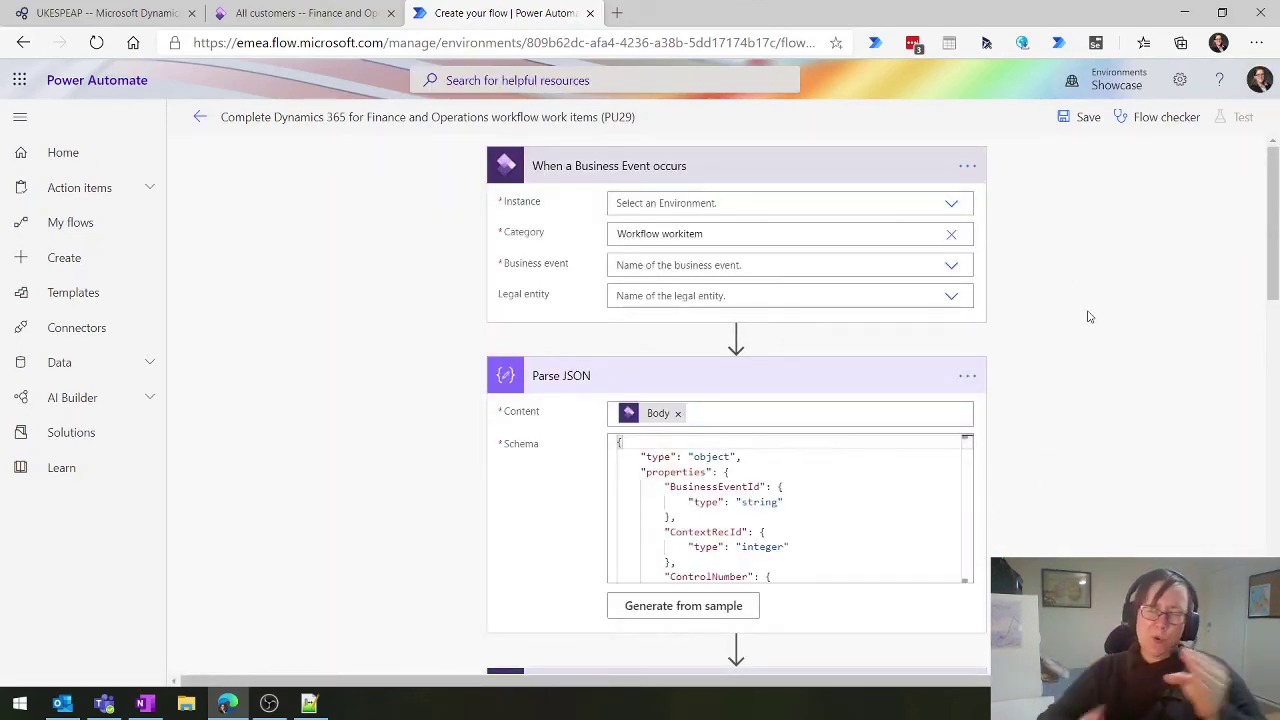
Set the instance of the When a Business Event occurs trigger to ukespeap40542e1f8a352ad2aos.cloudax.dynamics.com
click(648, 202)
text(ukesp)
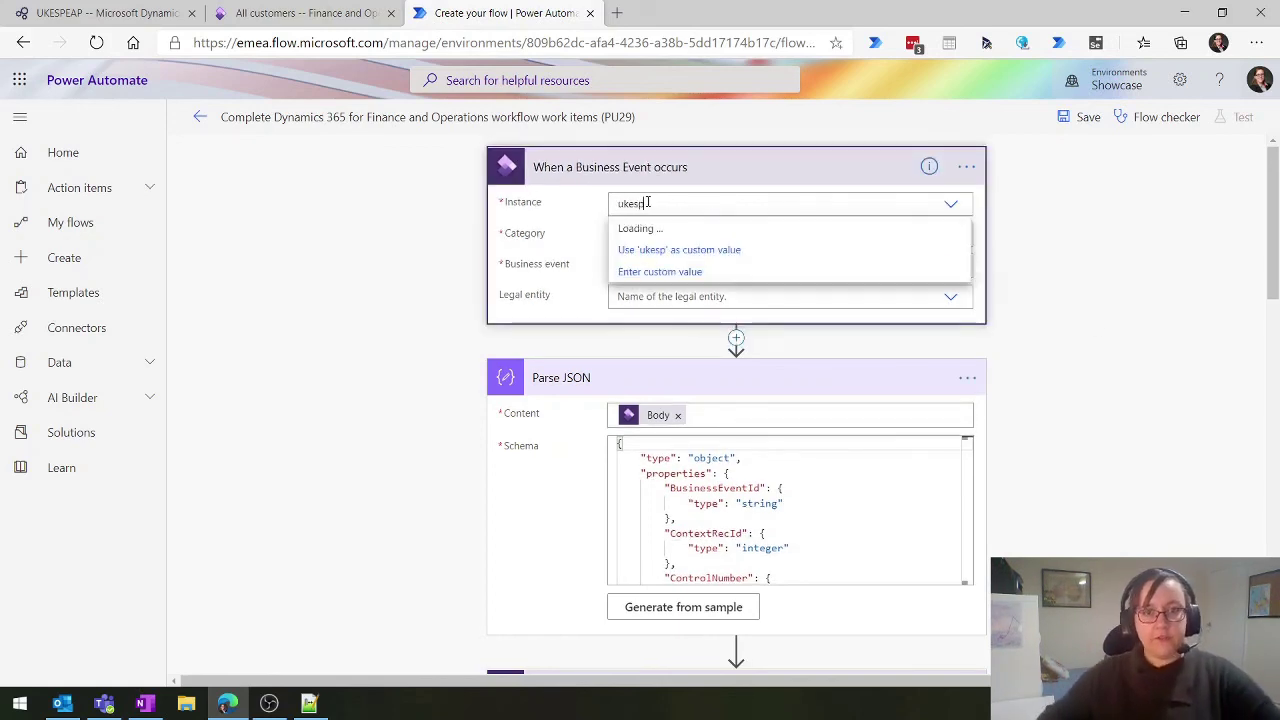
click(665, 229)
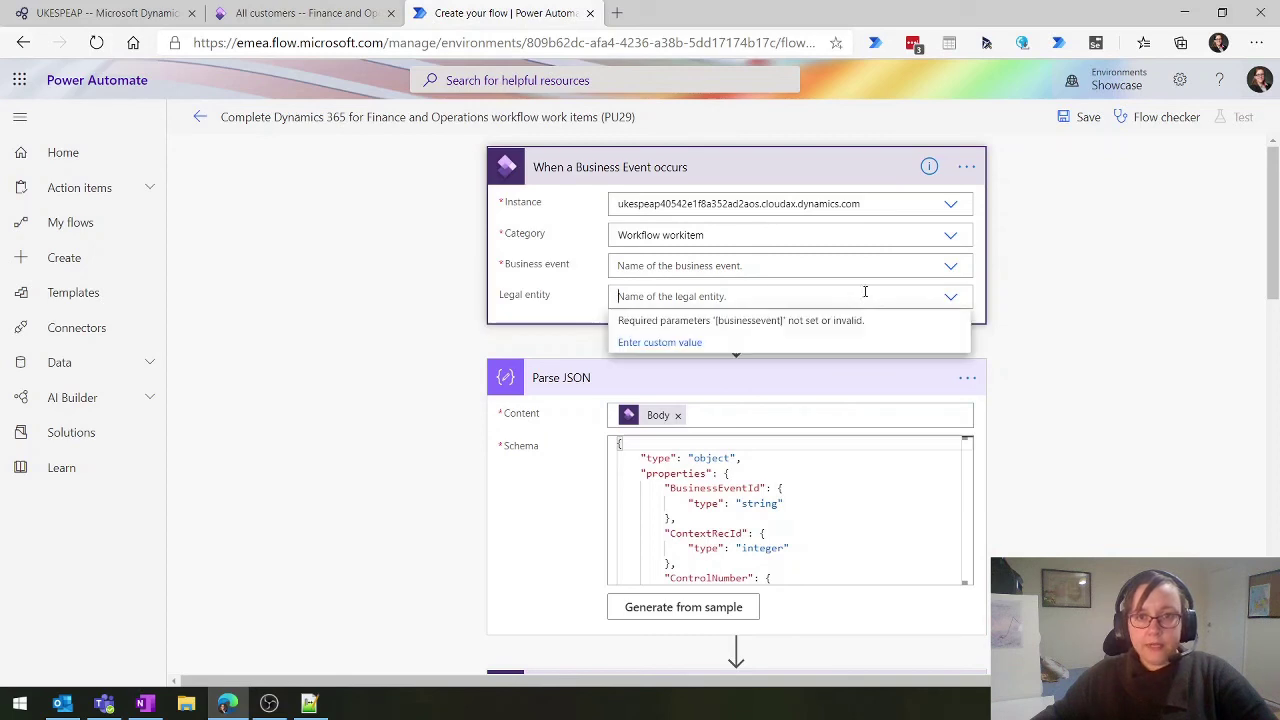
Choose Ledger daily journal workflow (000131) - Approve daily journal as the trigger's business event
click(951, 268)
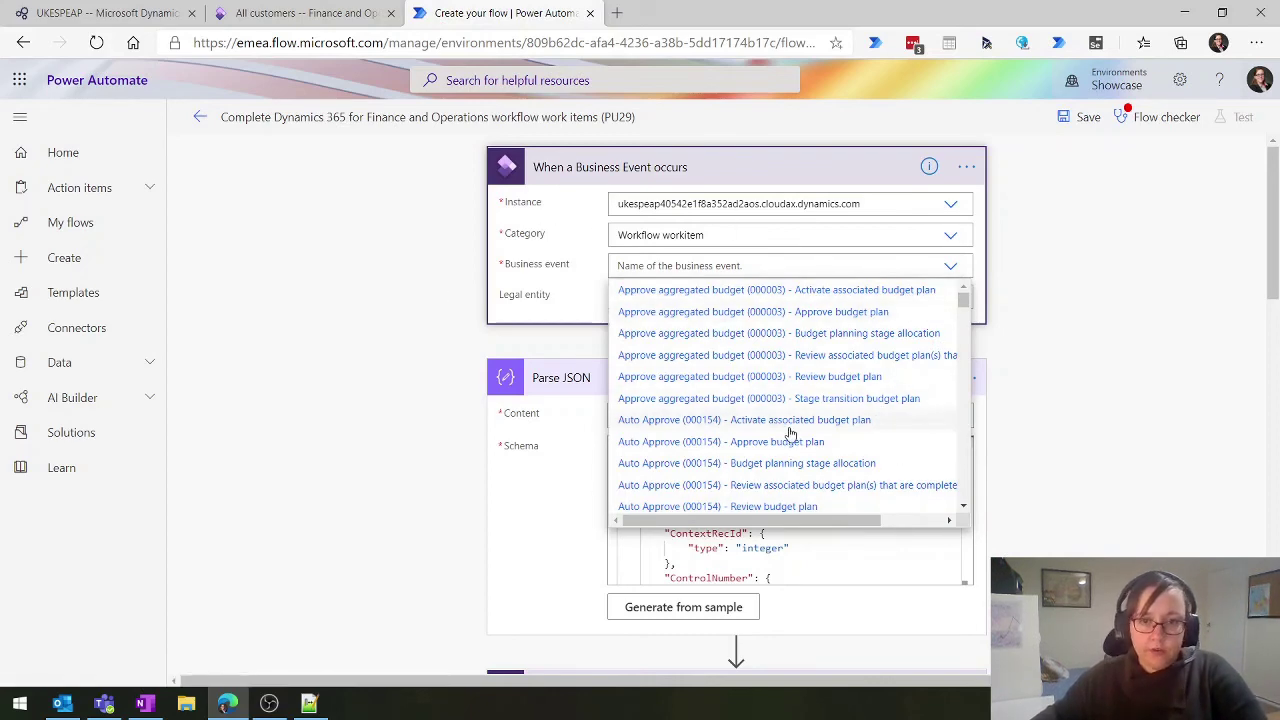
scroll(790, 432, down, 1)
scroll(790, 432, down, 3)
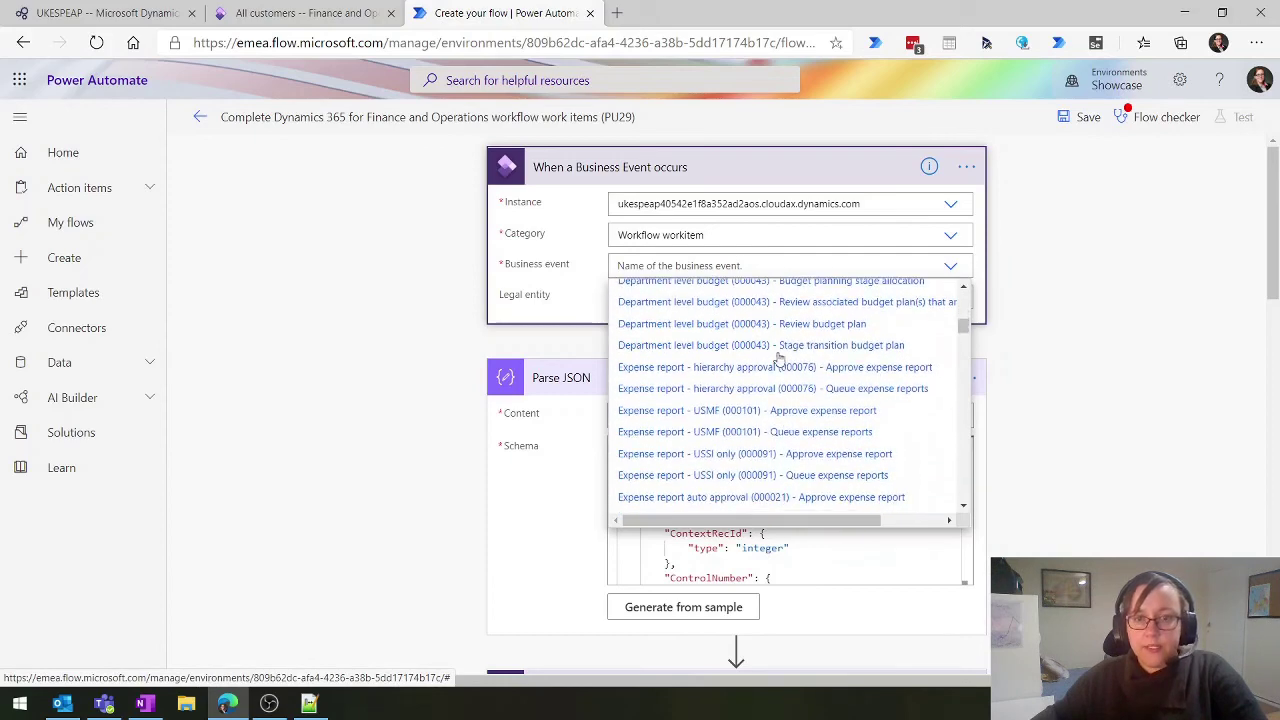
scroll(751, 386, down, 2)
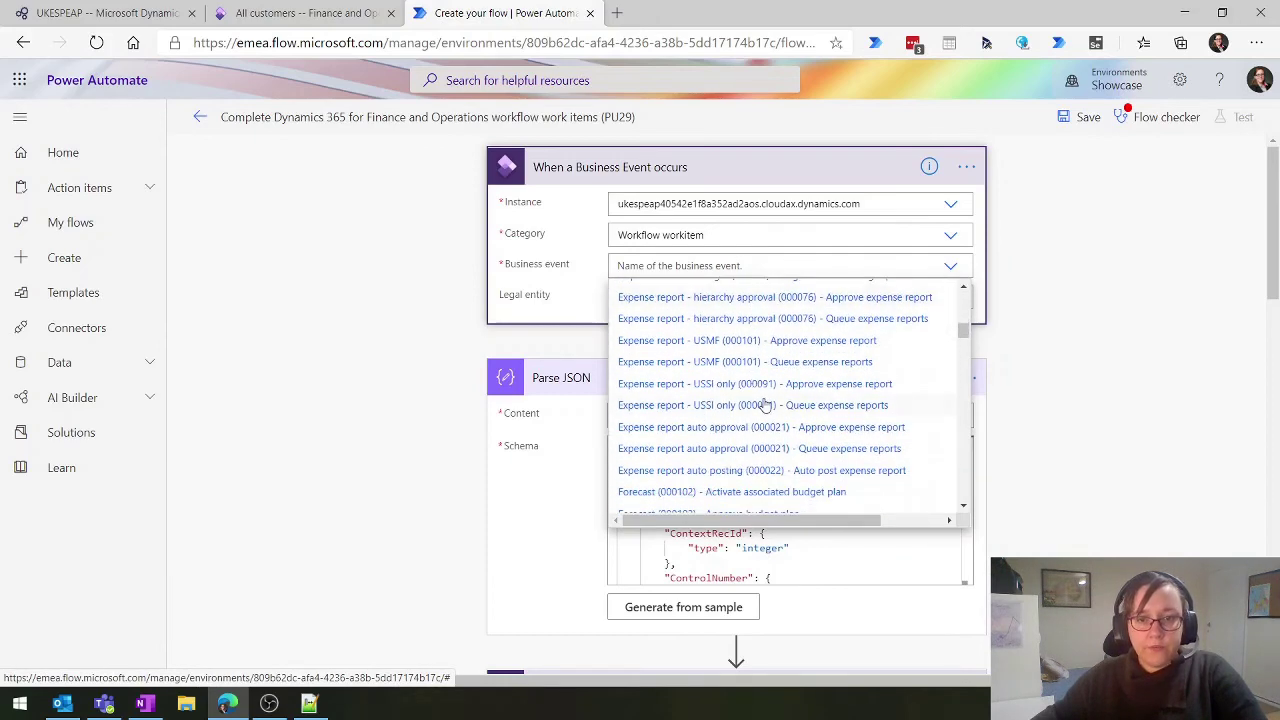
scroll(770, 400, down, 3)
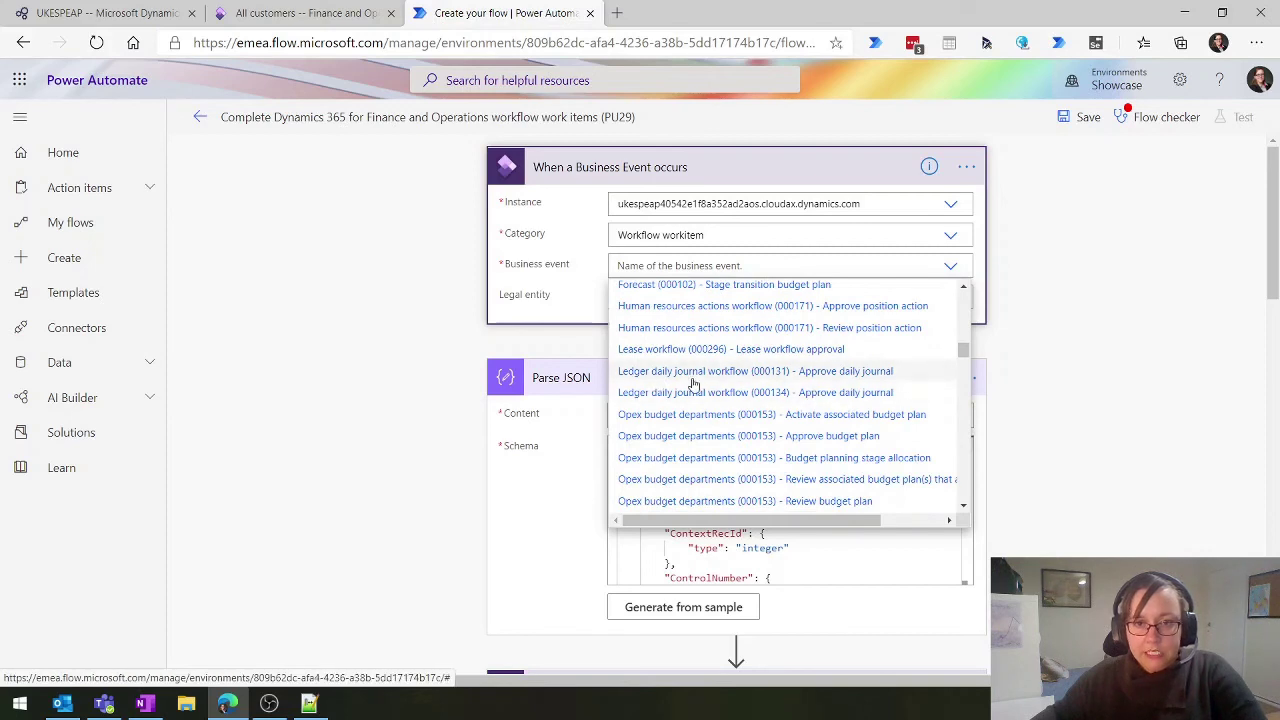
click(776, 371)
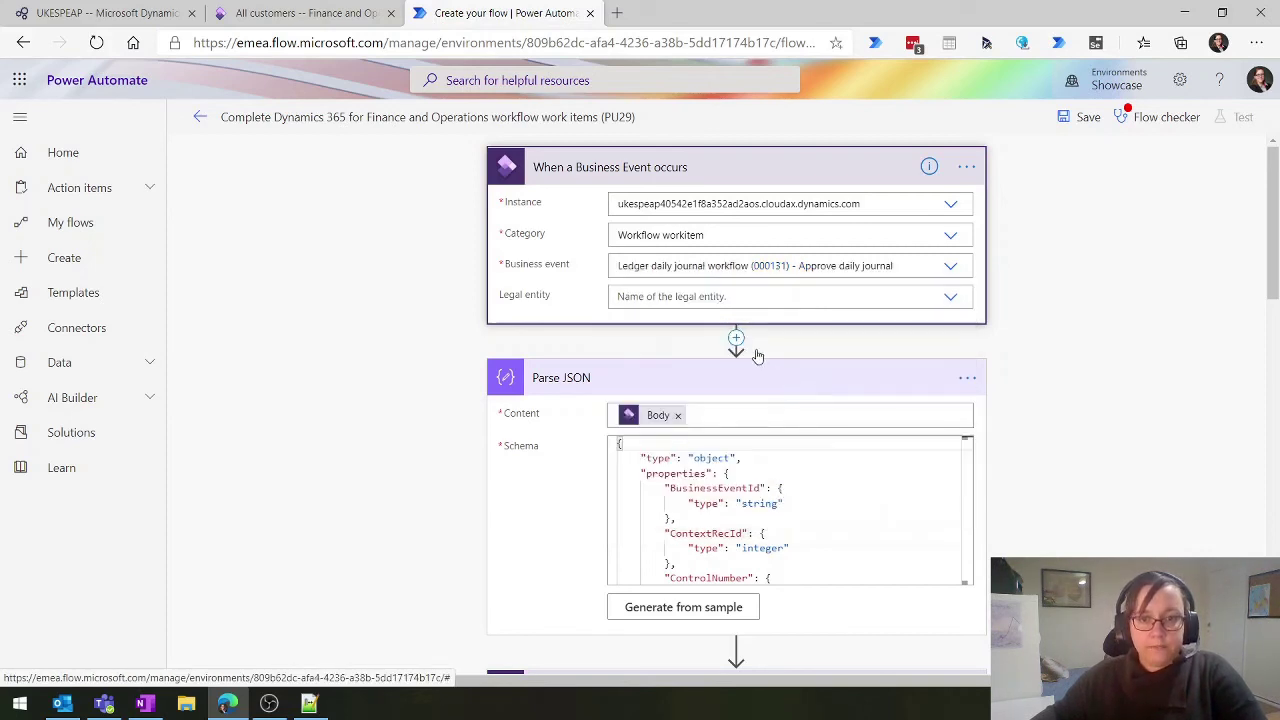
Set the trigger's legal entity to USMF
click(958, 302)
scroll(762, 468, down, 3)
scroll(762, 468, down, 2)
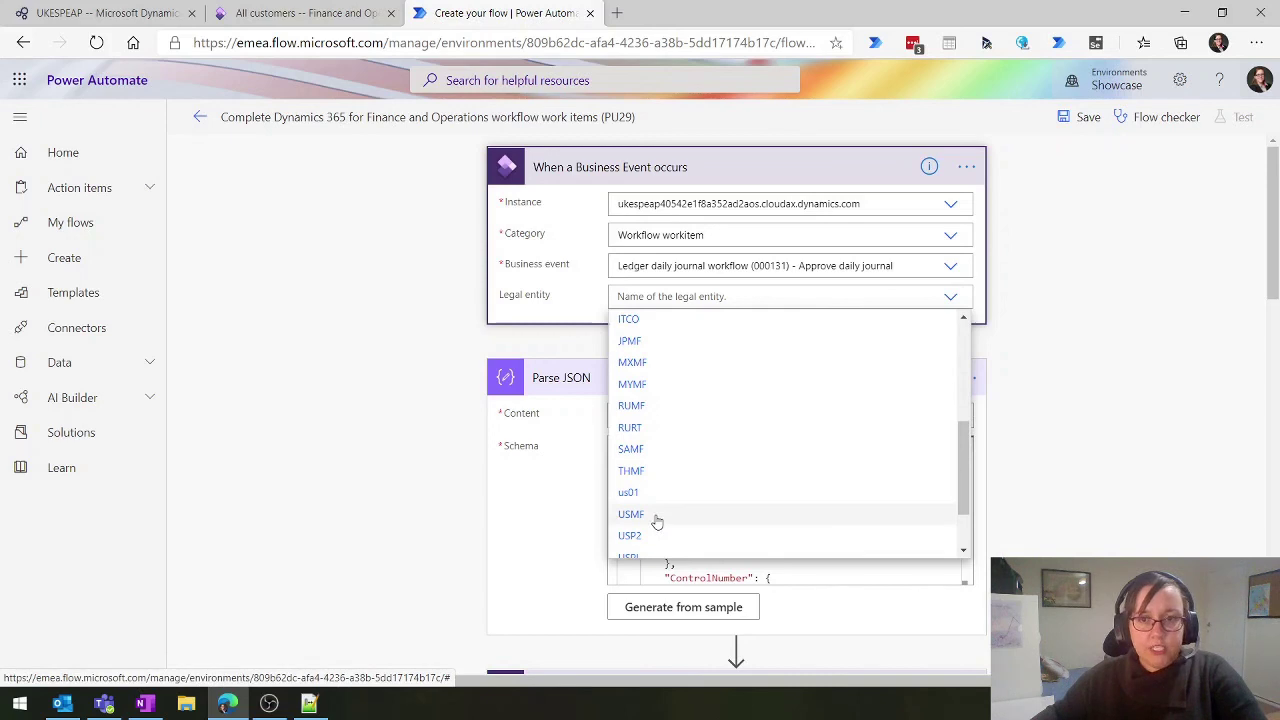
click(631, 514)
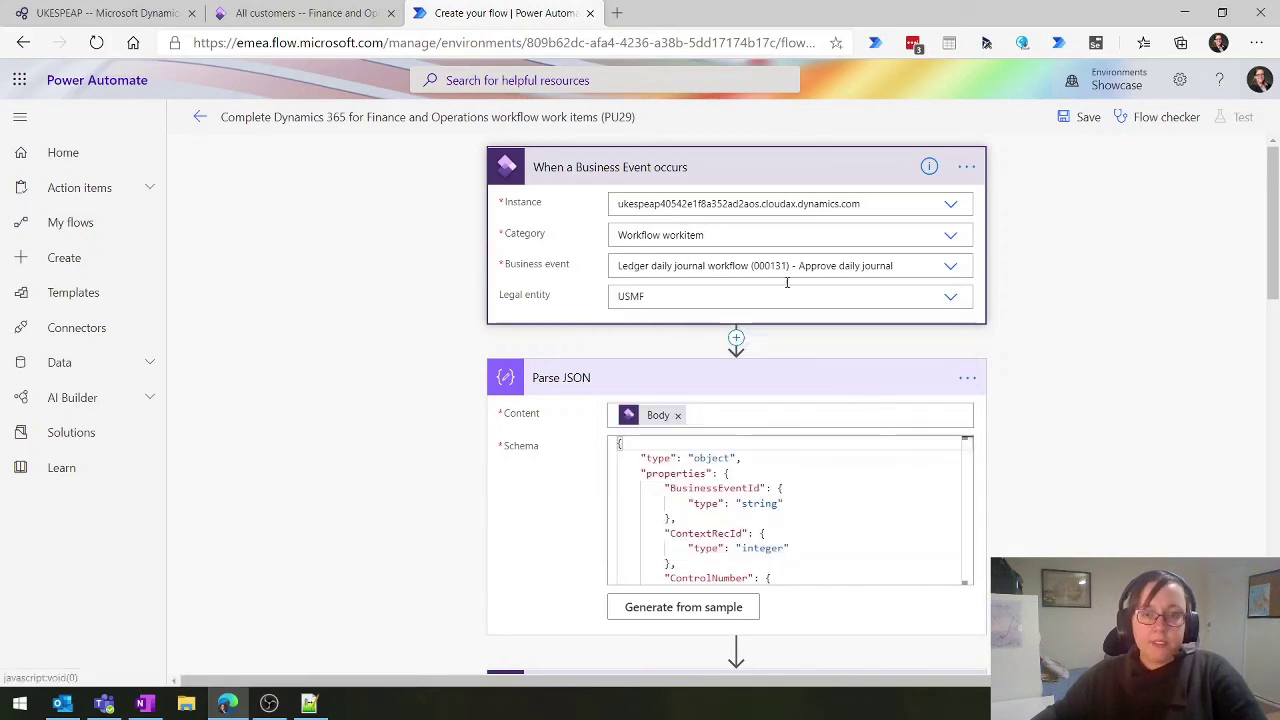
Set the instance of the Validate Workitem action to ukespeap40542e1f8a352ad2aos.cloudax.dynamics.com
scroll(903, 332, down, 1)
scroll(548, 331, up, 1)
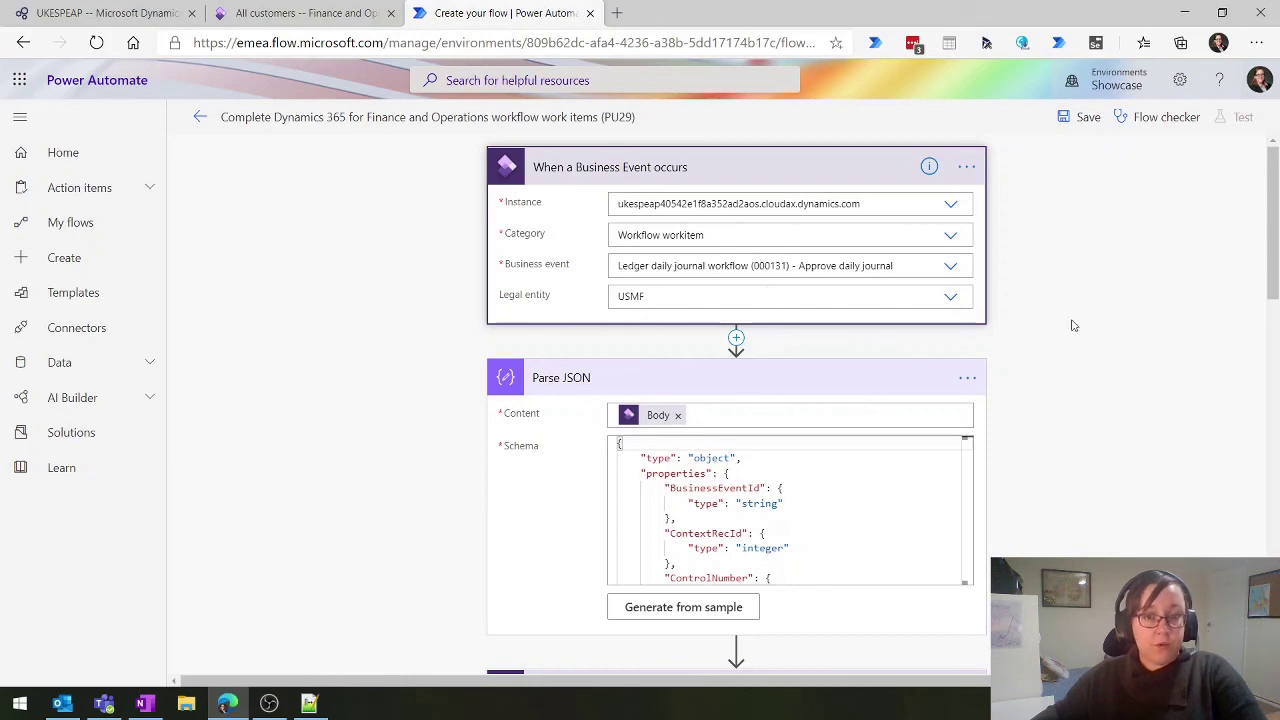
scroll(940, 340, down, 1)
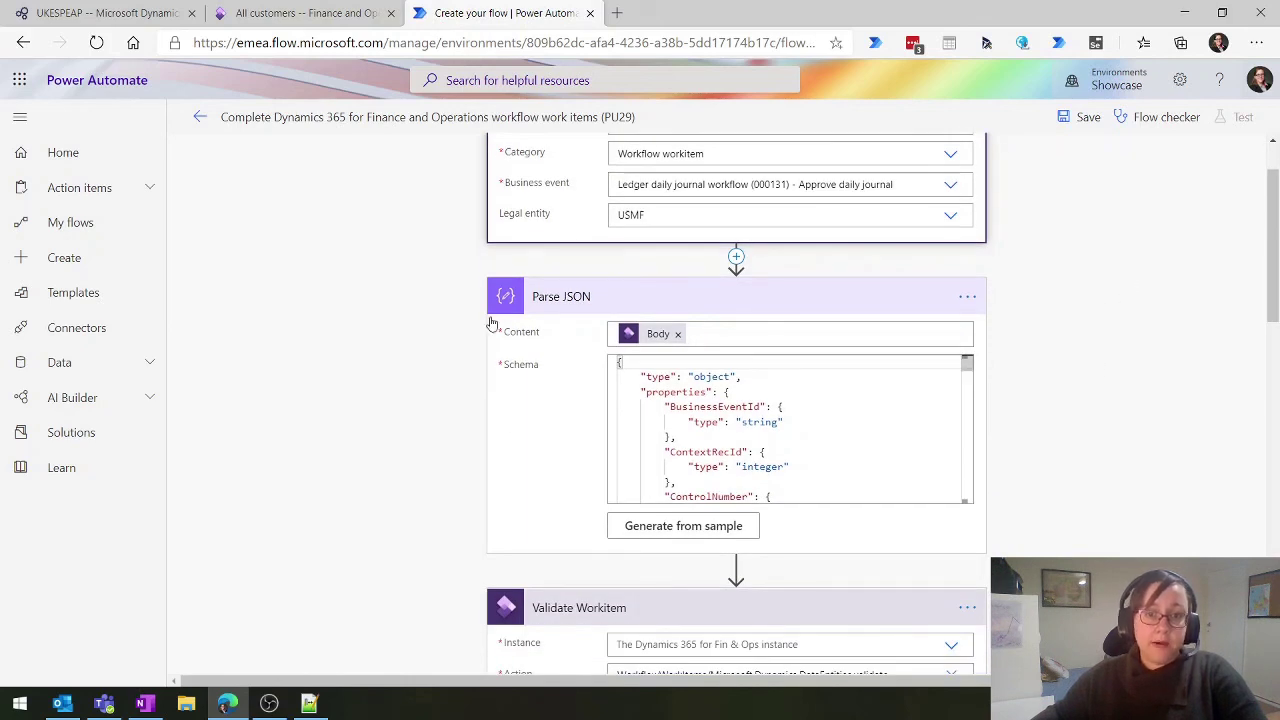
scroll(683, 299, up, 1)
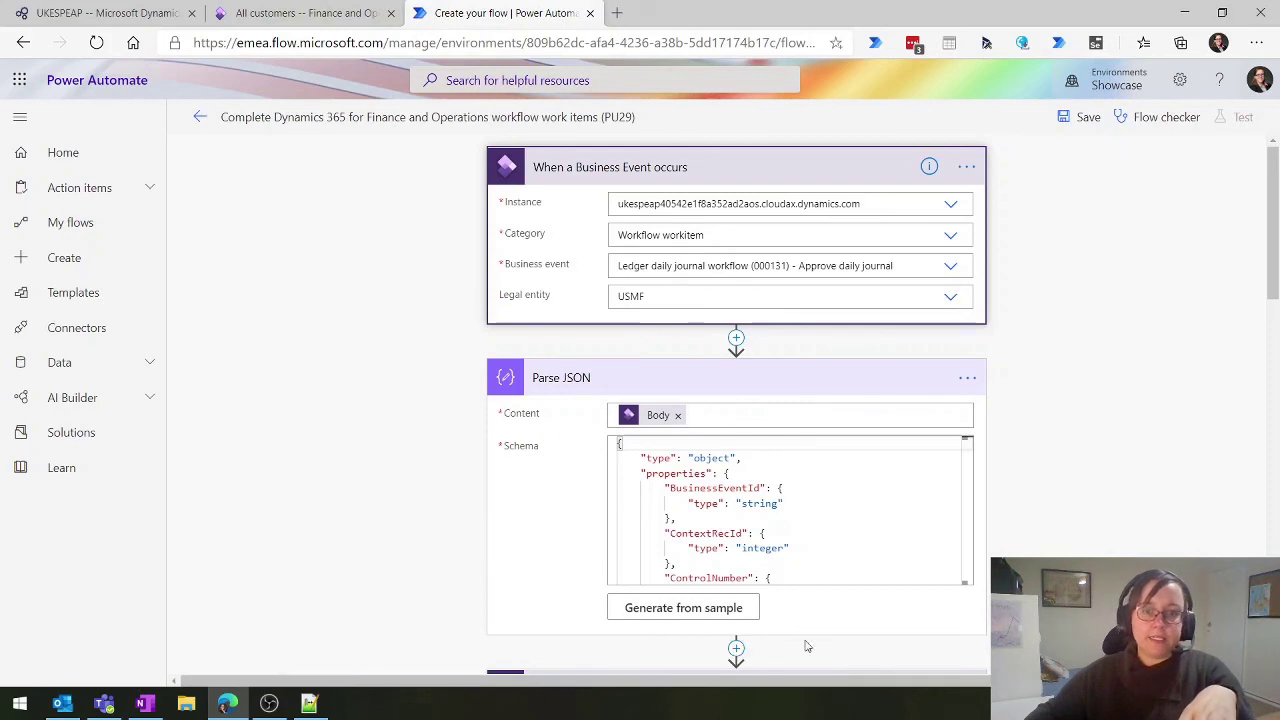
scroll(925, 502, down, 2)
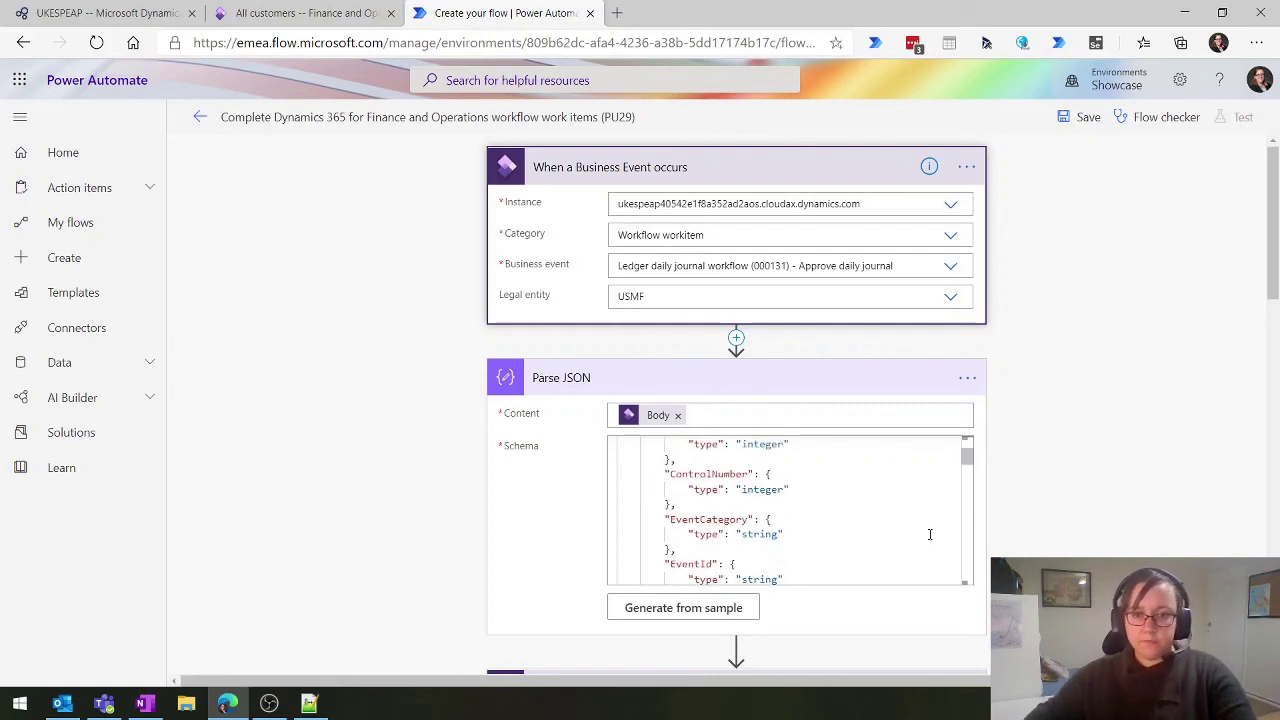
scroll(1069, 526, down, 3)
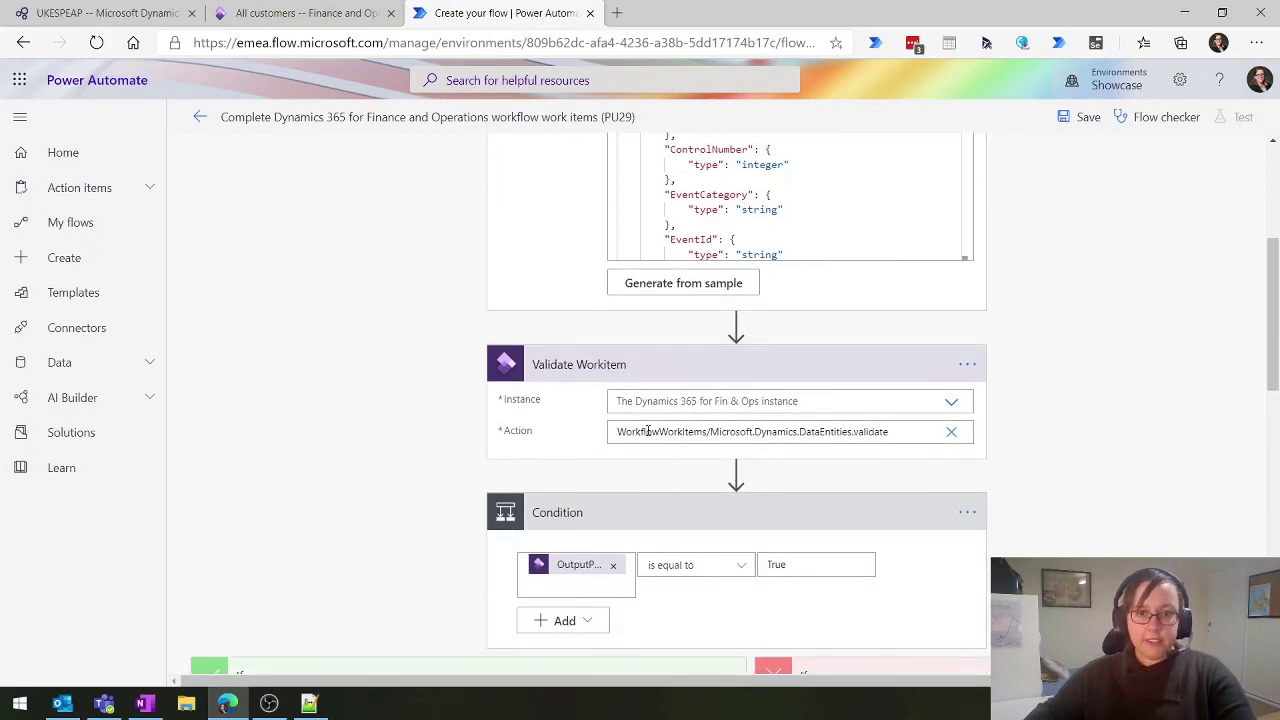
click(648, 405)
text(u)
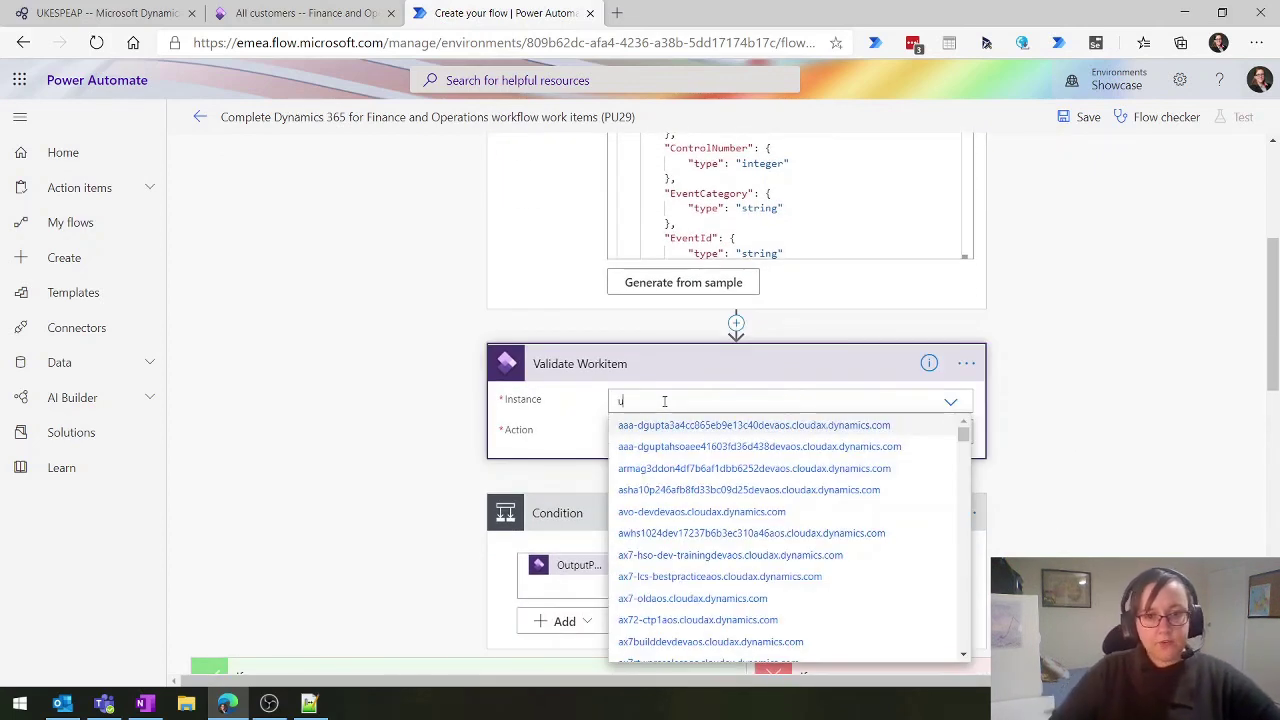
text(kesp)
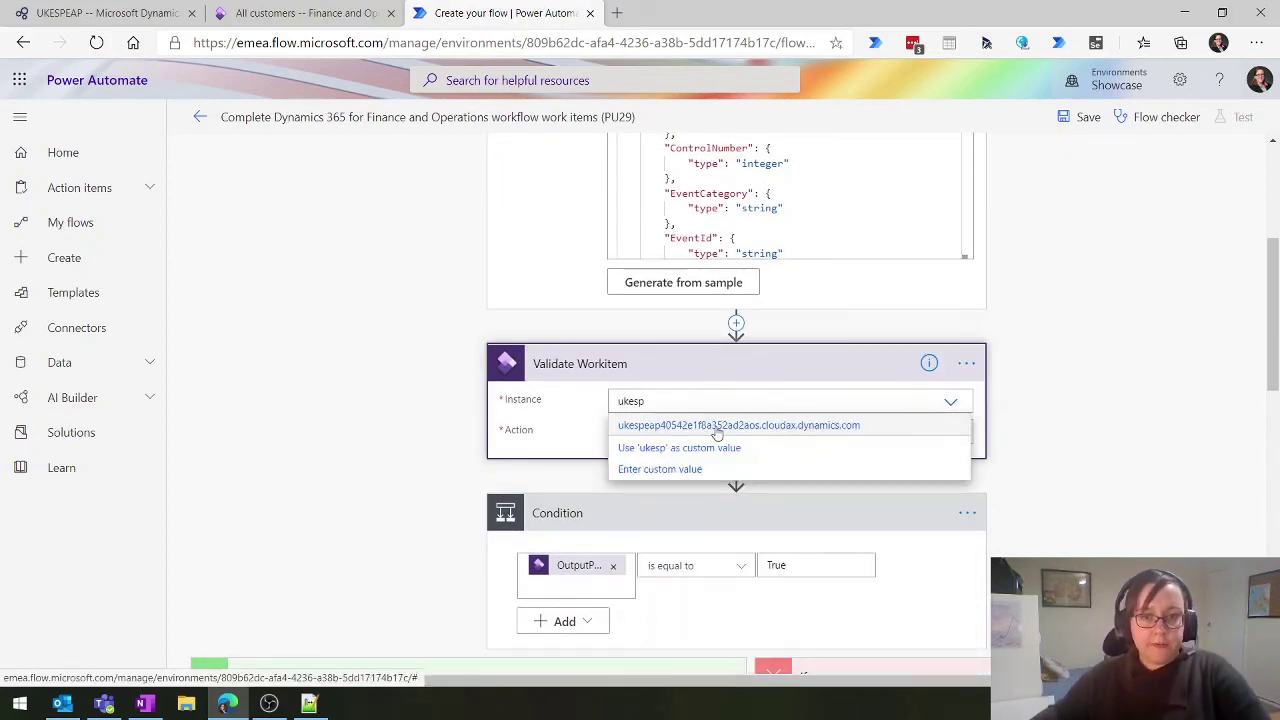
click(723, 425)
click(726, 404)
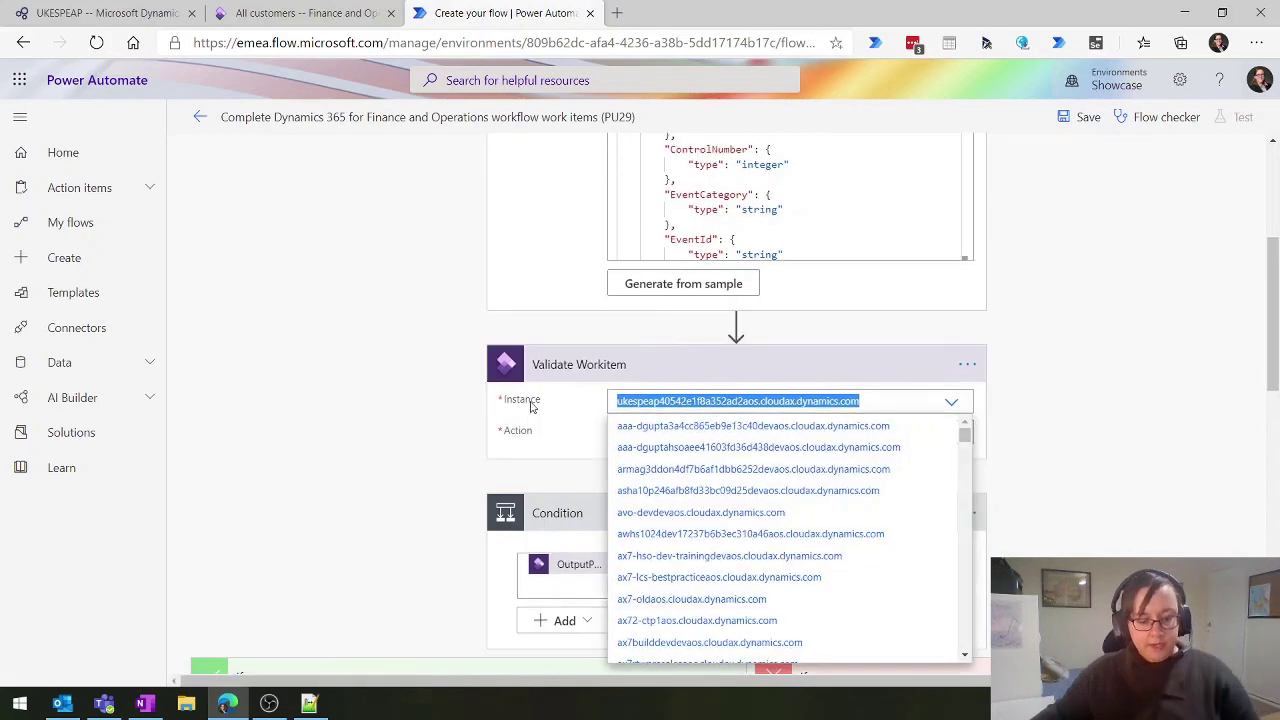
click(980, 420)
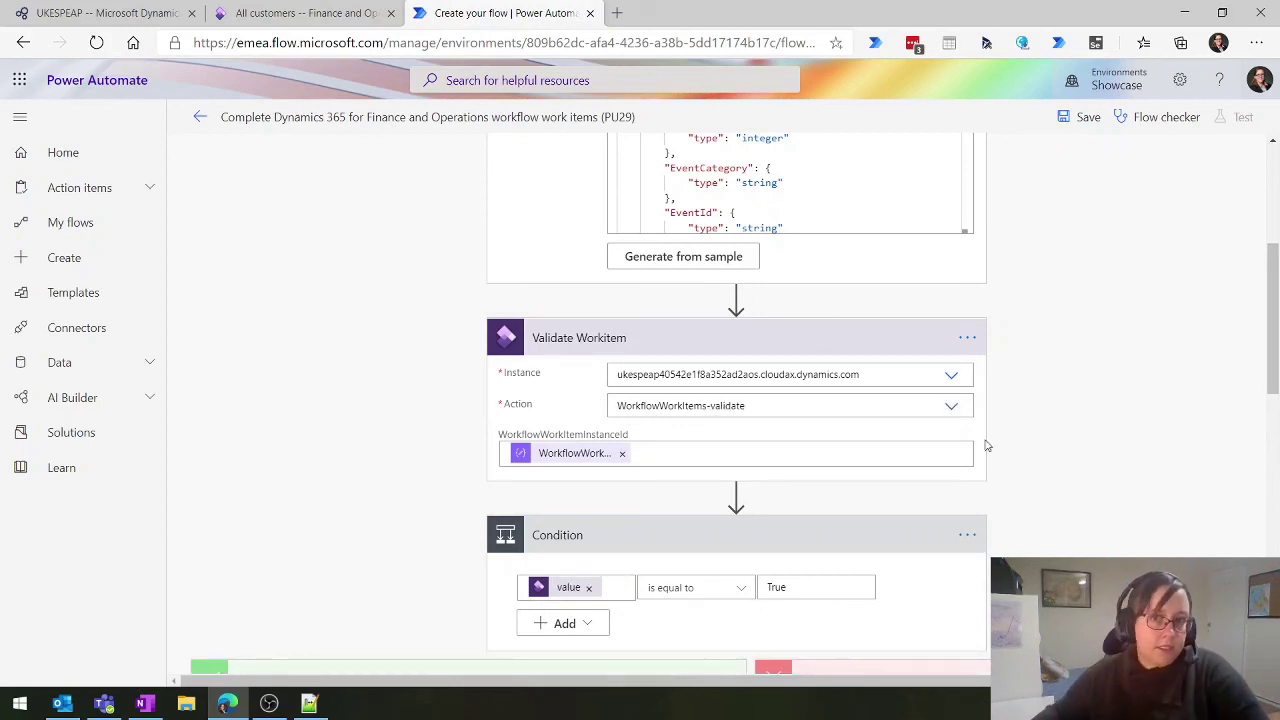
Set the instance of the Execute action step inside the approval's Apply to each loop to ukespeap40542e1f8a352ad2aos.cloudax.dynamics.com
scroll(1120, 405, down, 5)
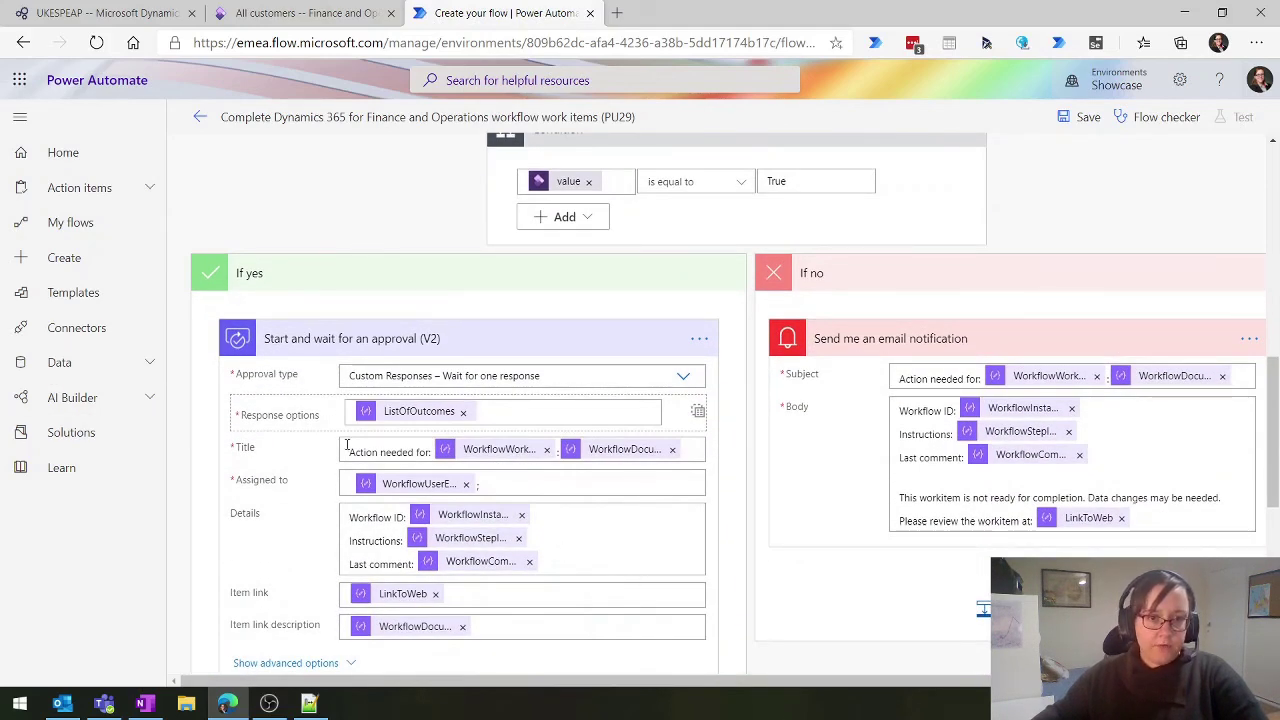
scroll(586, 453, down, 1)
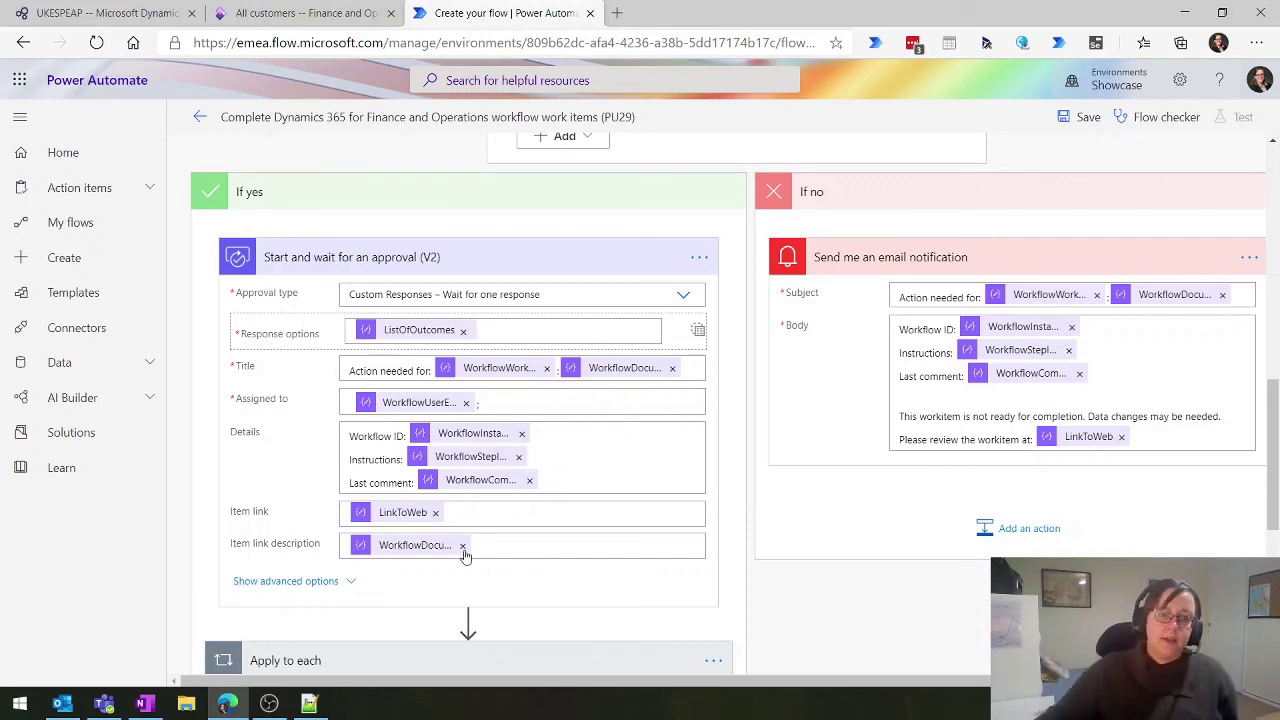
scroll(463, 546, down, 1)
scroll(600, 380, up, 1)
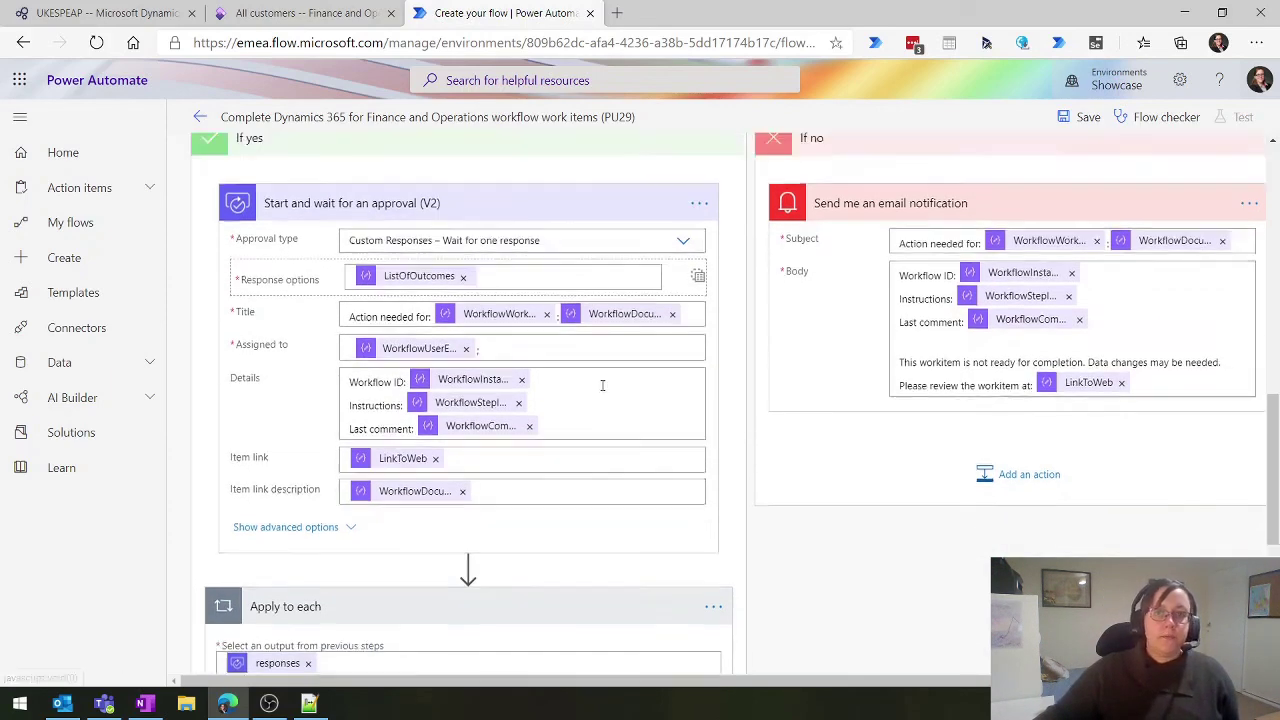
scroll(405, 419, down, 2)
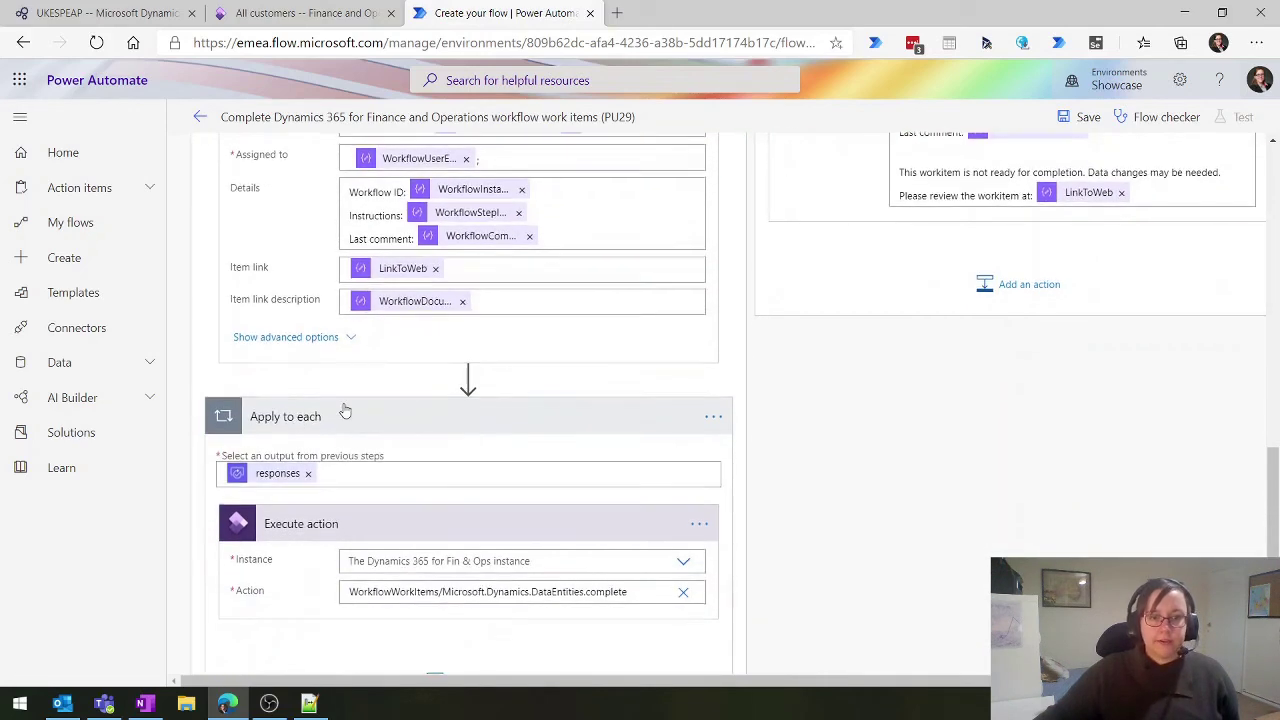
scroll(322, 519, down, 1)
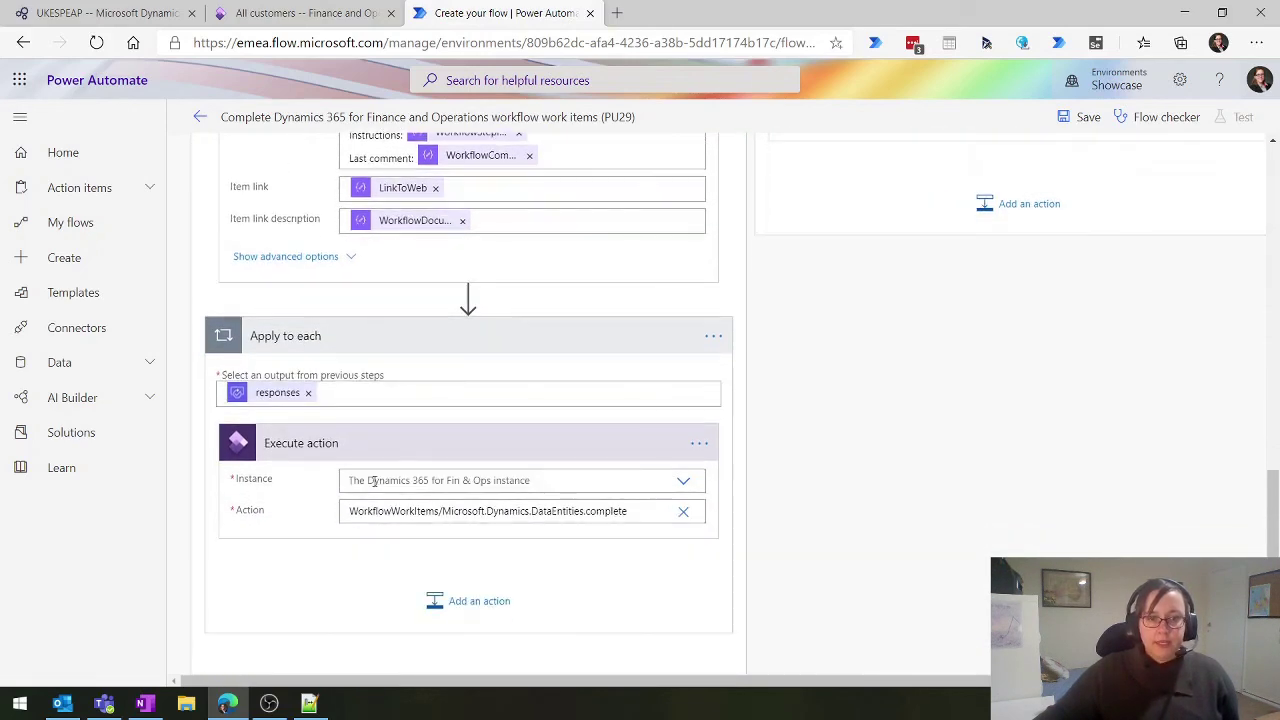
text(ukes)
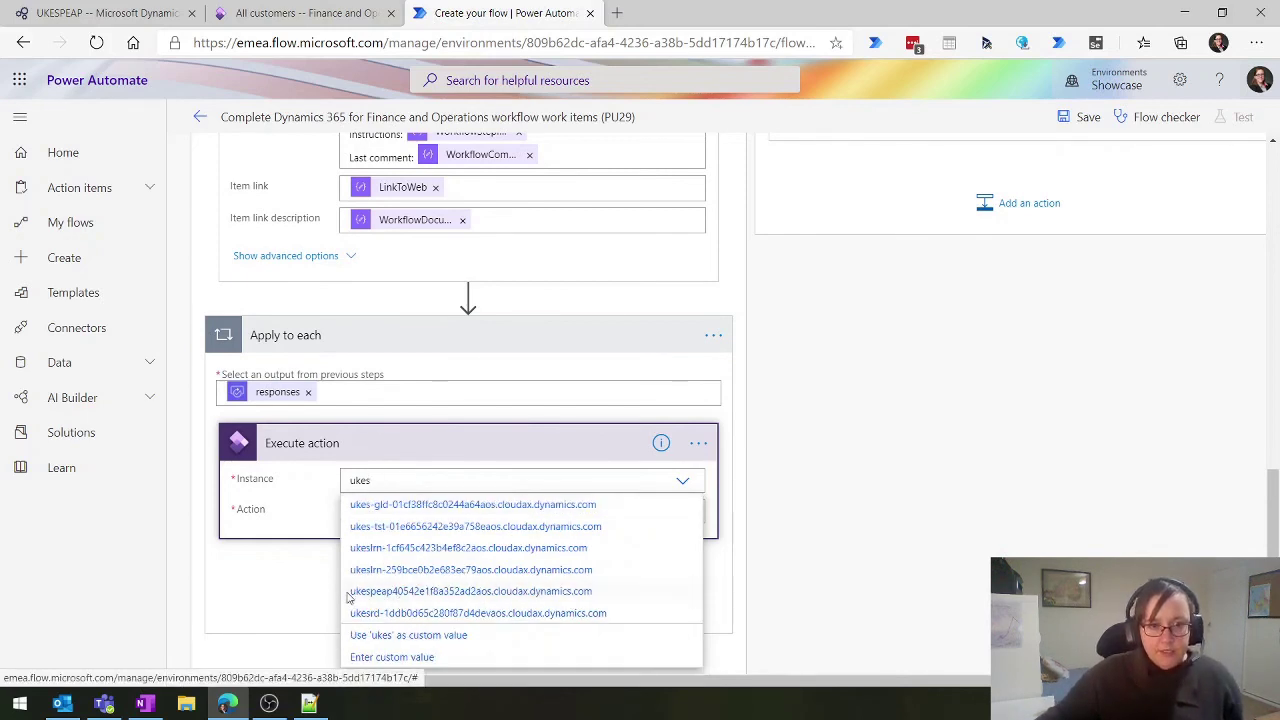
click(428, 591)
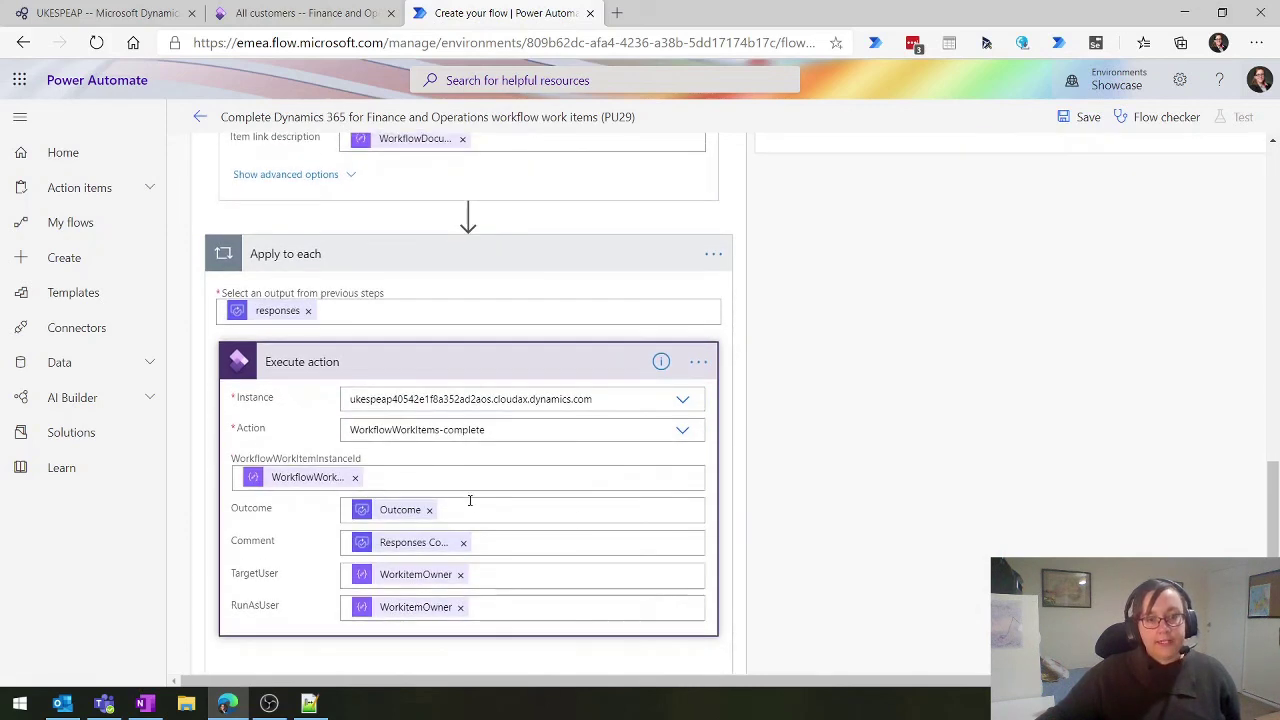
Save the completed workflow work items flow and return to the Power Automate home page
scroll(620, 541, down, 3)
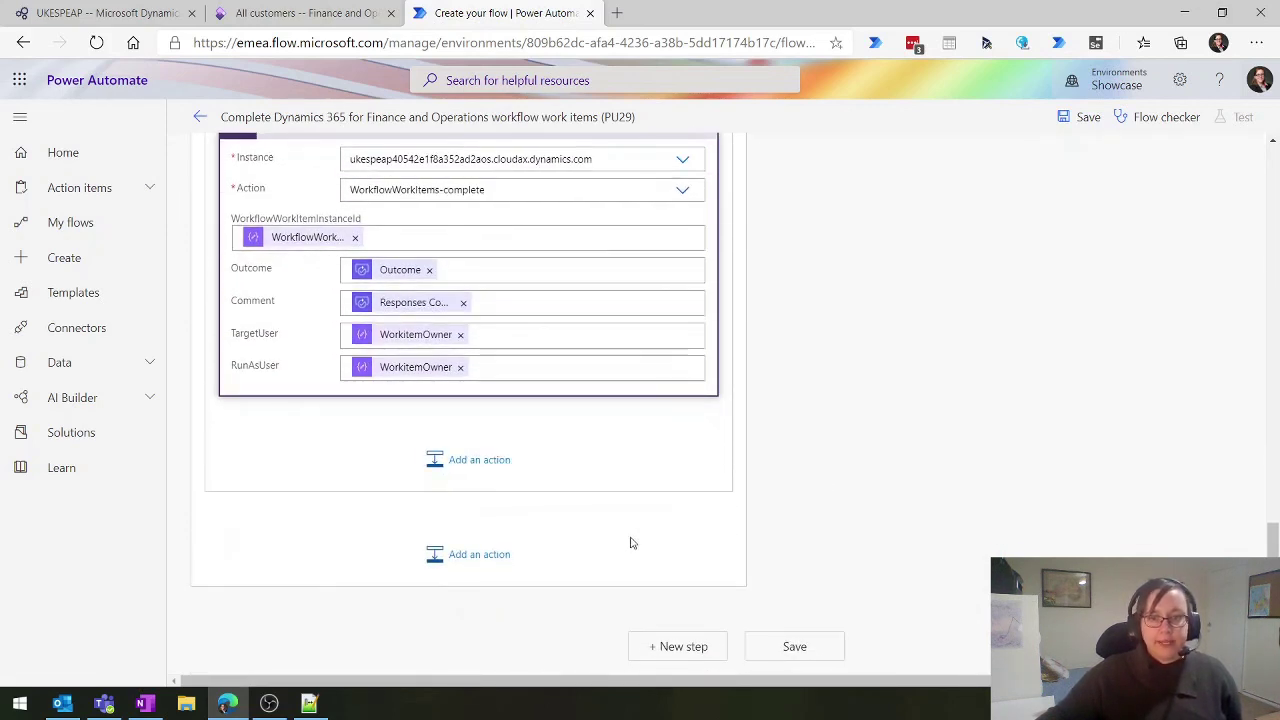
click(1084, 117)
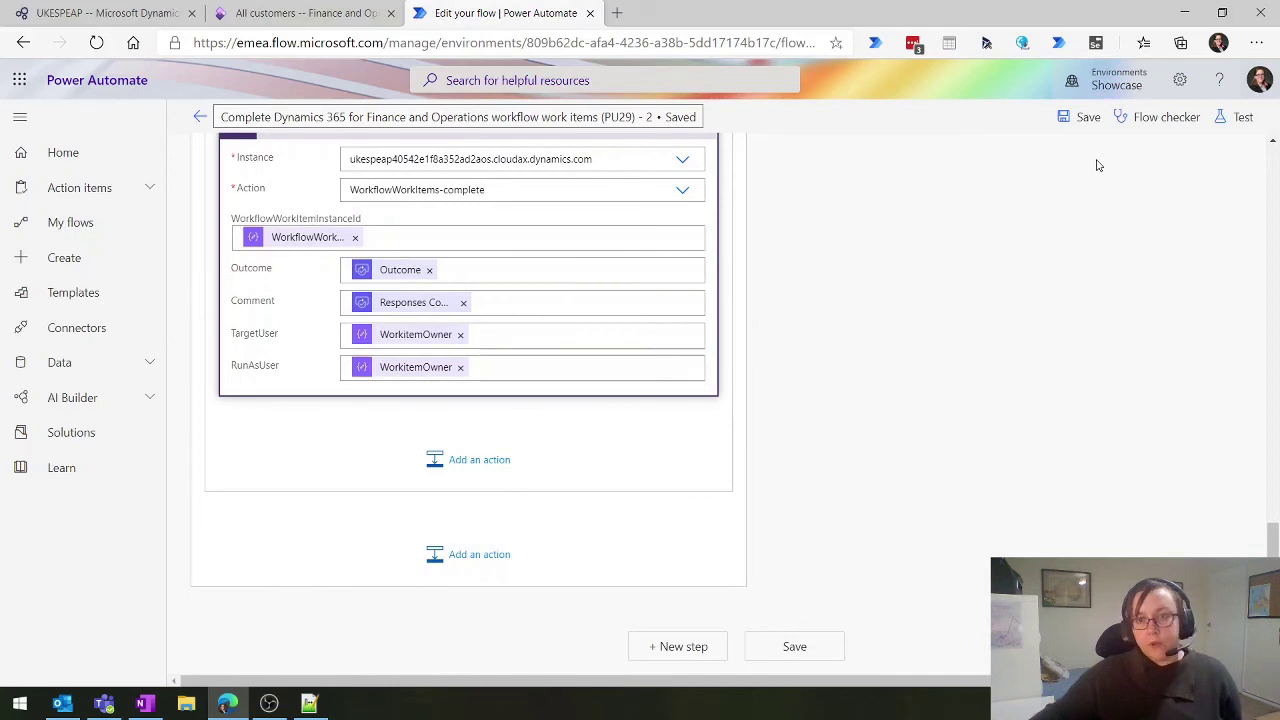
drag(1272, 540, 1272, 190)
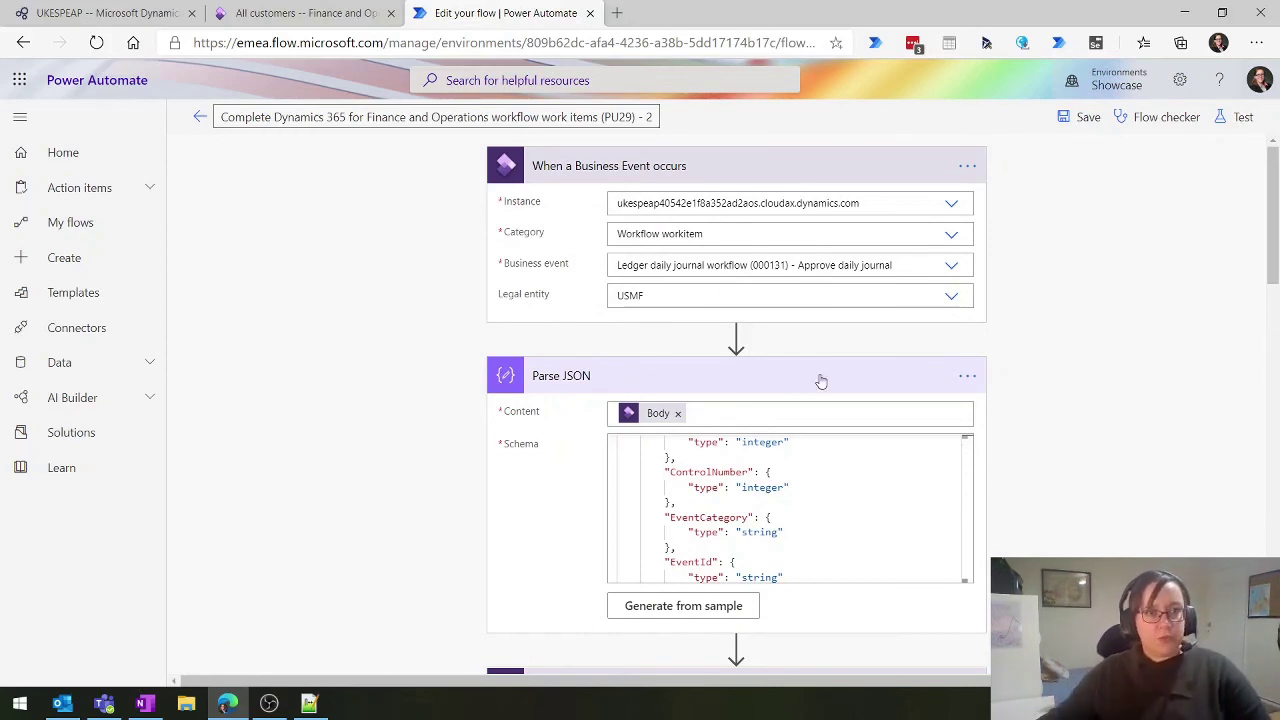
click(85, 93)
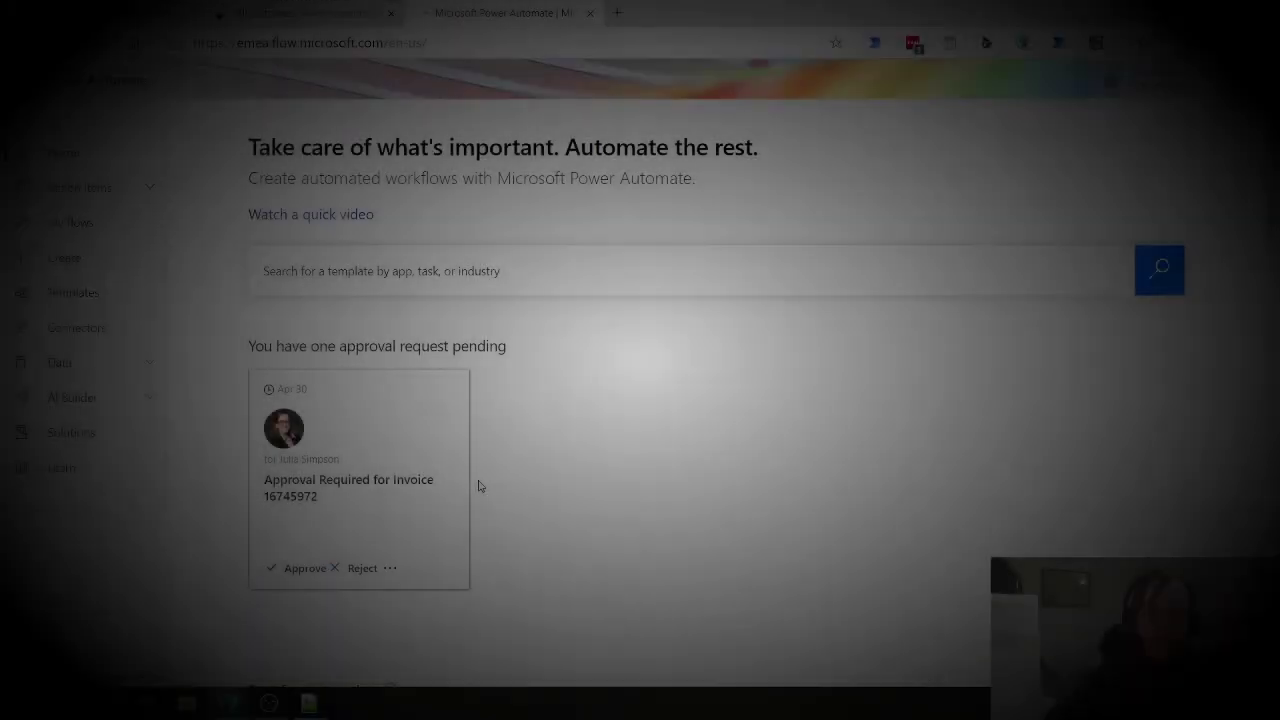